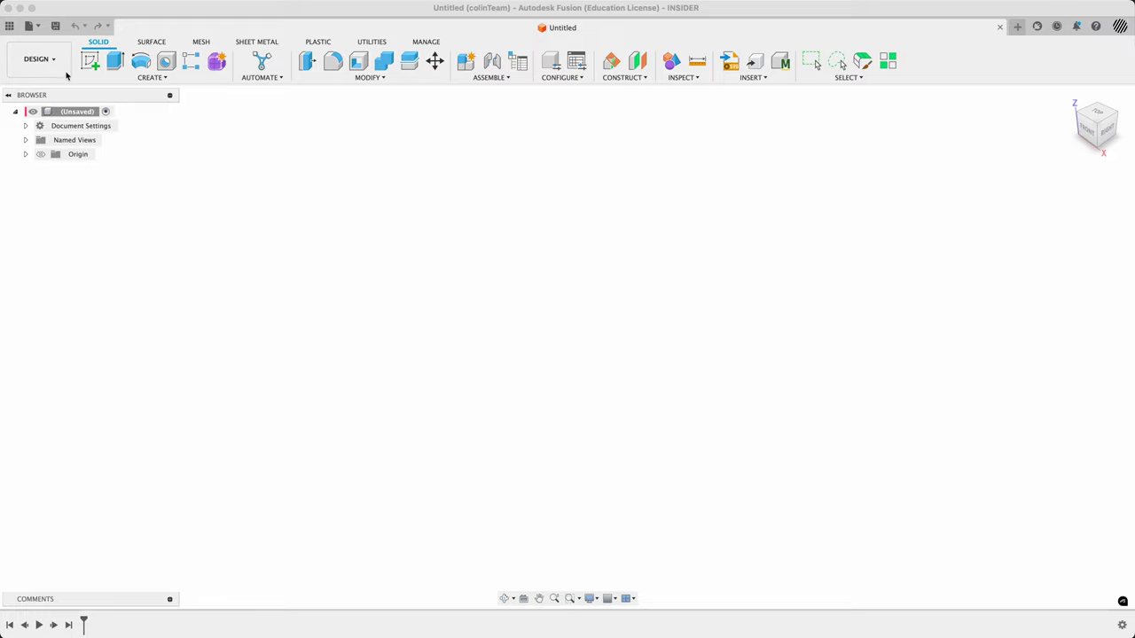
Show the data panel listing the overviewVideo project's files beside the untitled design
left_click(8, 27)
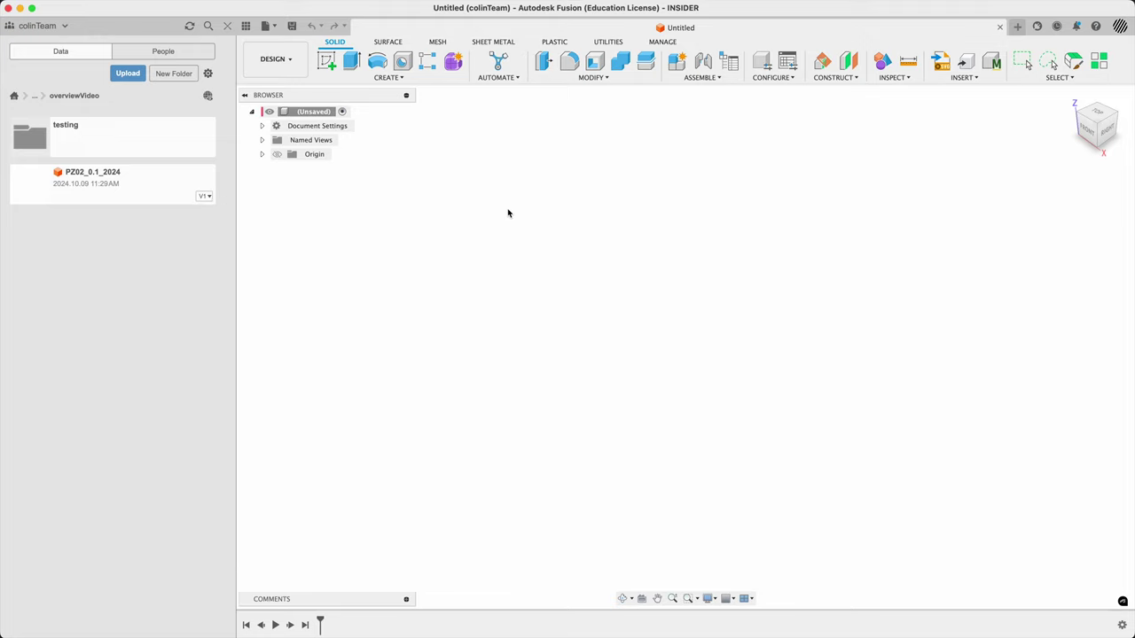
Save the new design as PZ02_0.2_2024 in the overviewVideo folder
key("super+s")
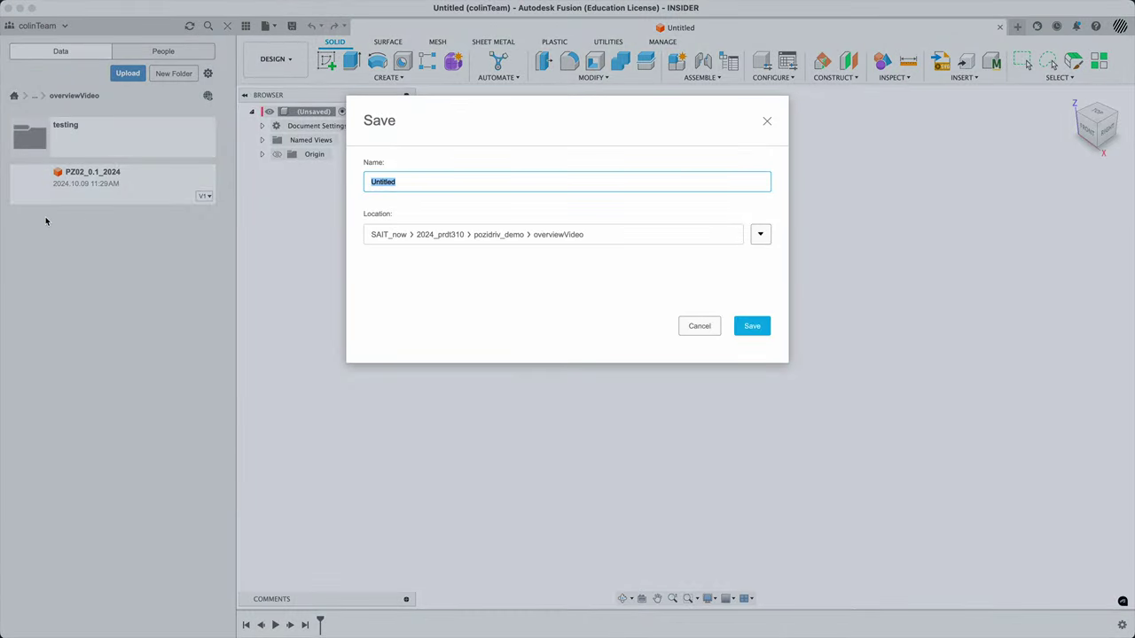
type("PZ")
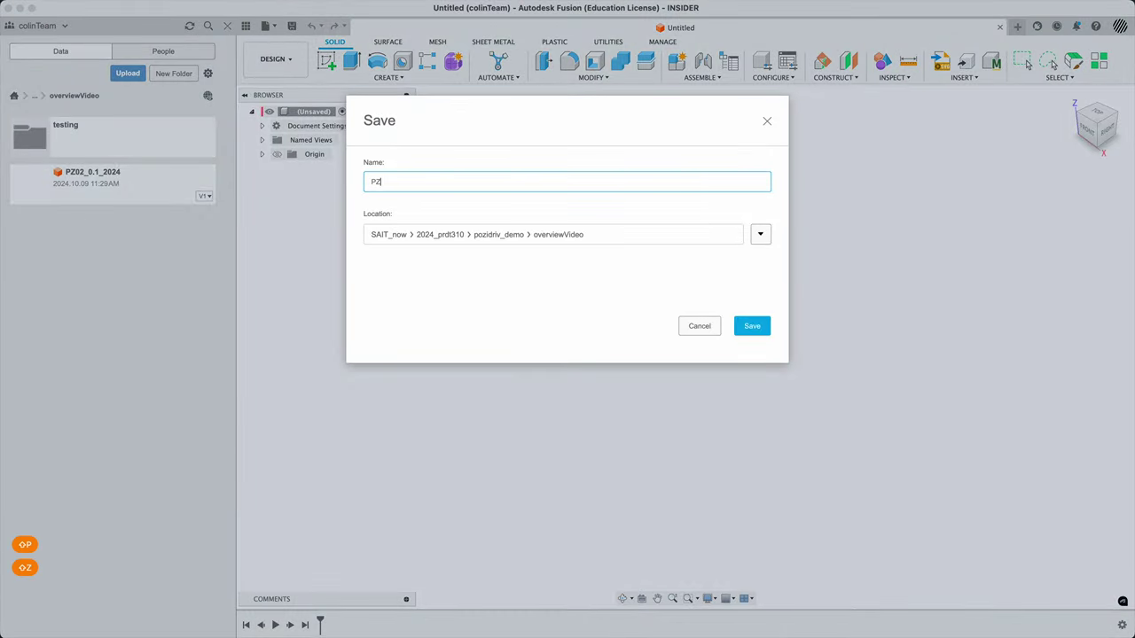
type("02")
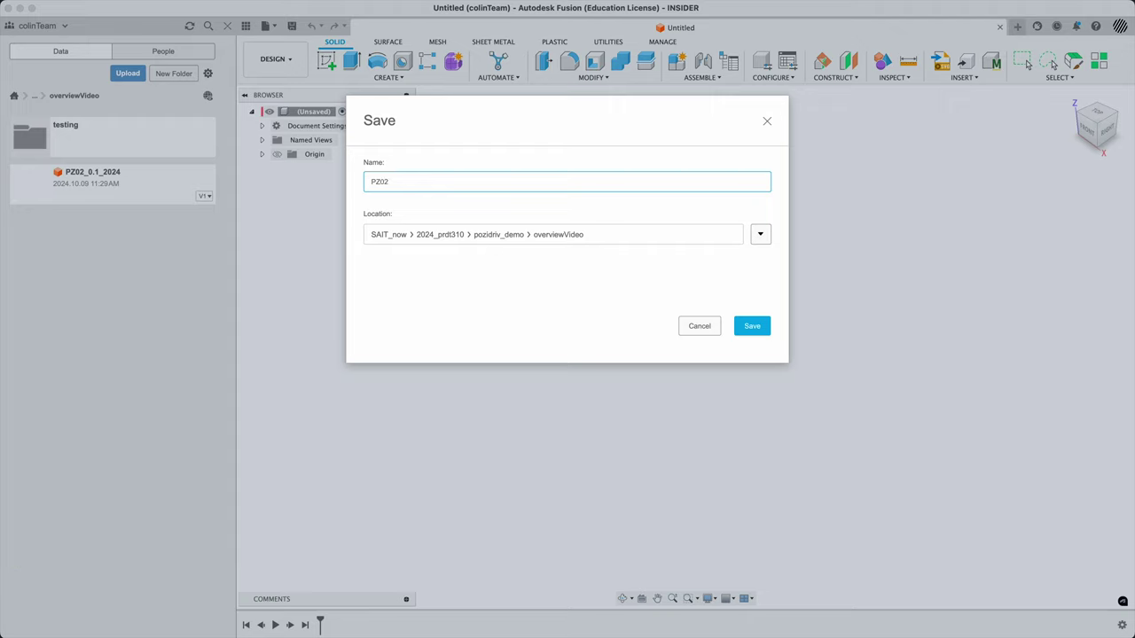
type("_0.2_2024")
left_click(752, 329)
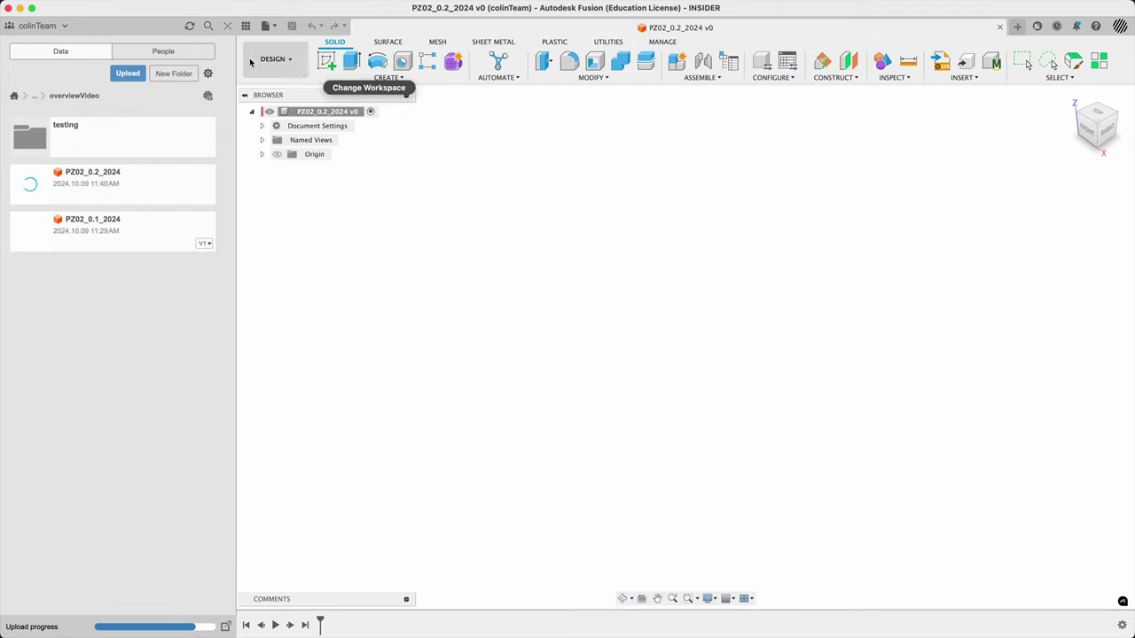
left_click(245, 26)
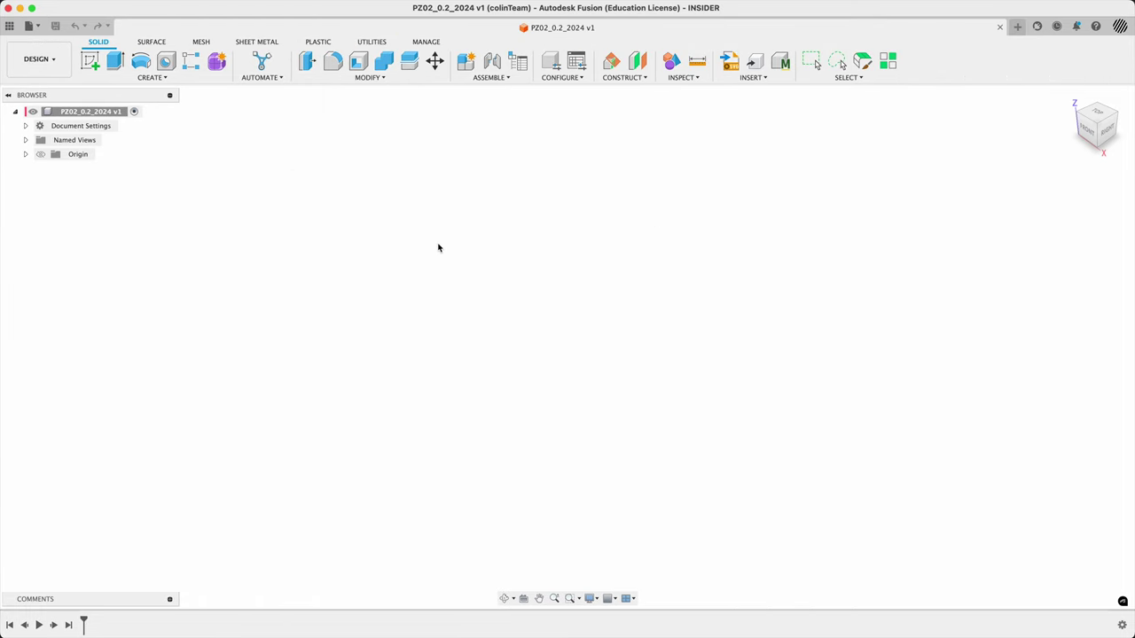
right_click(719, 211)
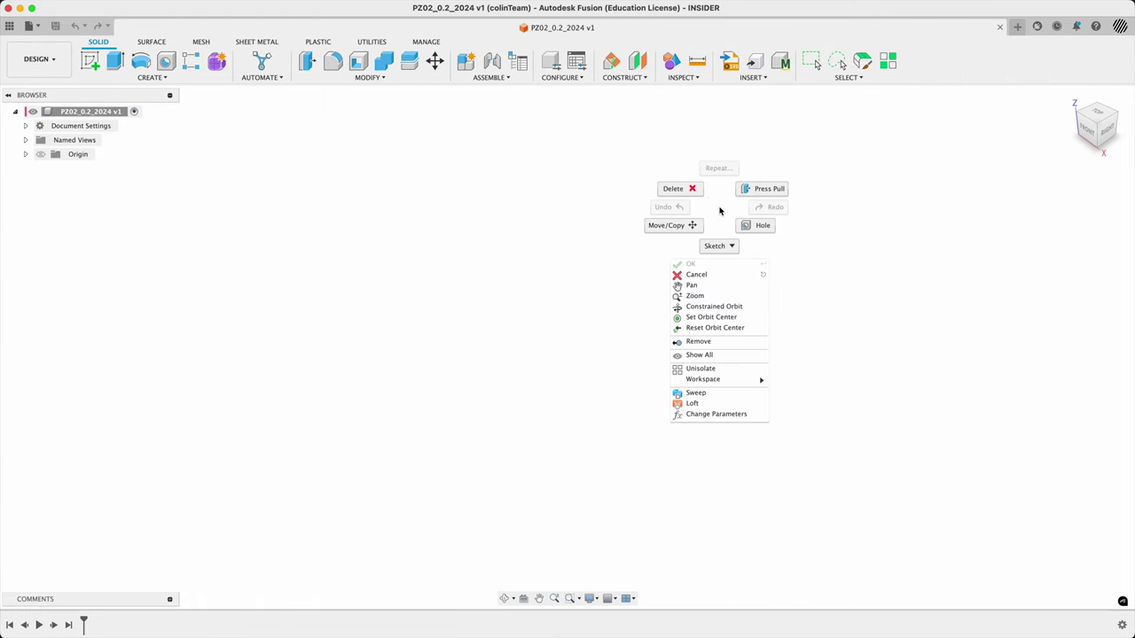
left_click(537, 345)
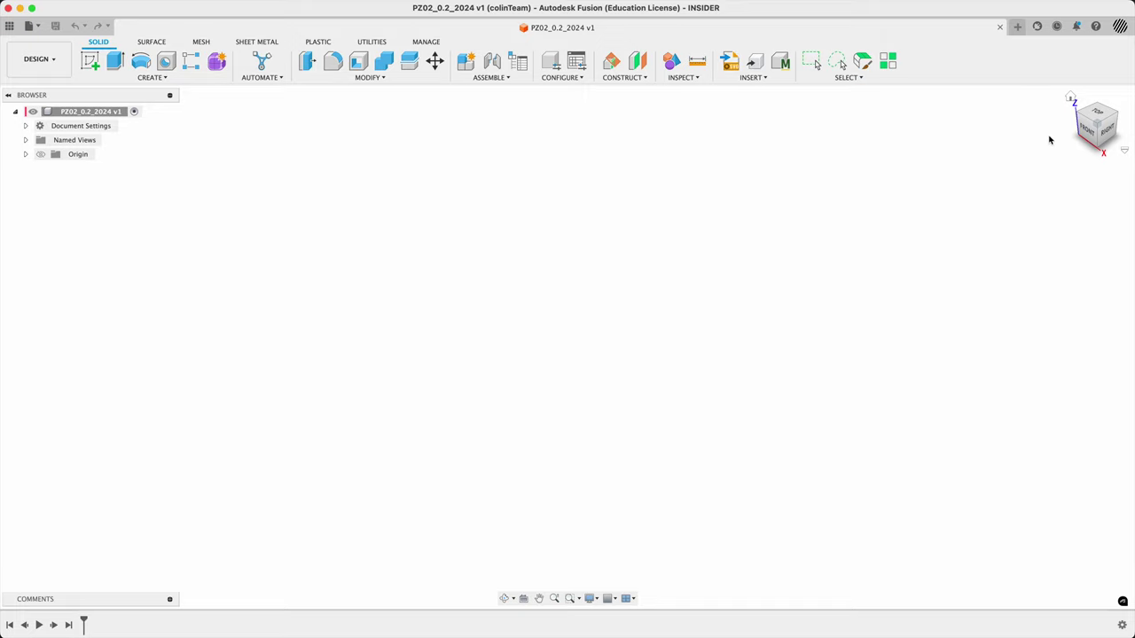
Start a new sketch on the horizontal XY origin plane
left_click(94, 64)
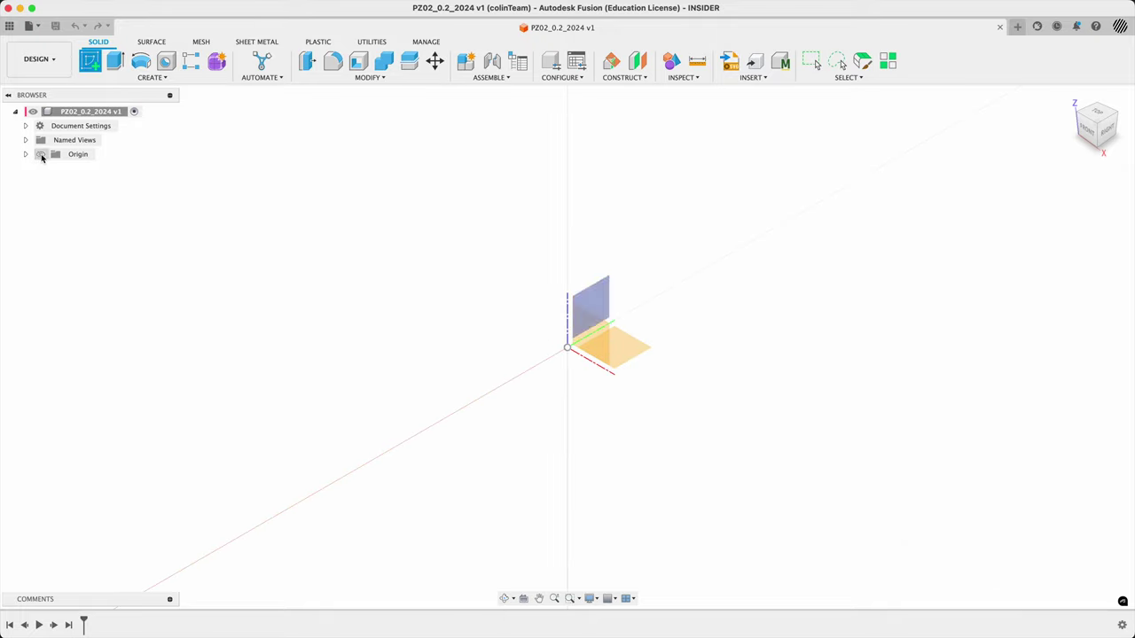
left_click(40, 154)
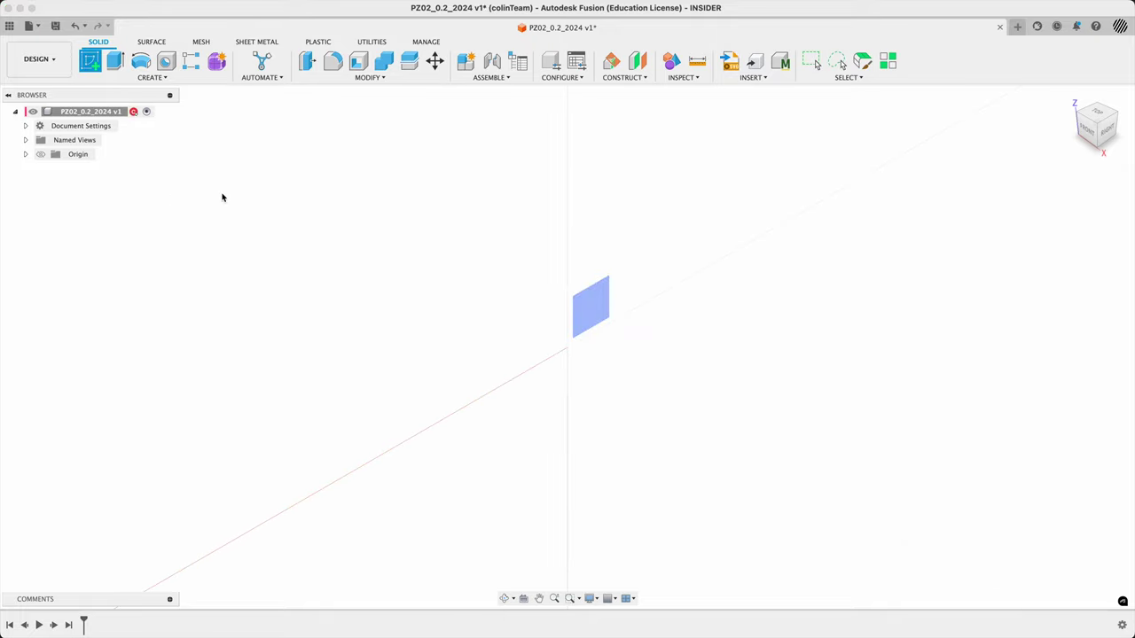
left_click(41, 155)
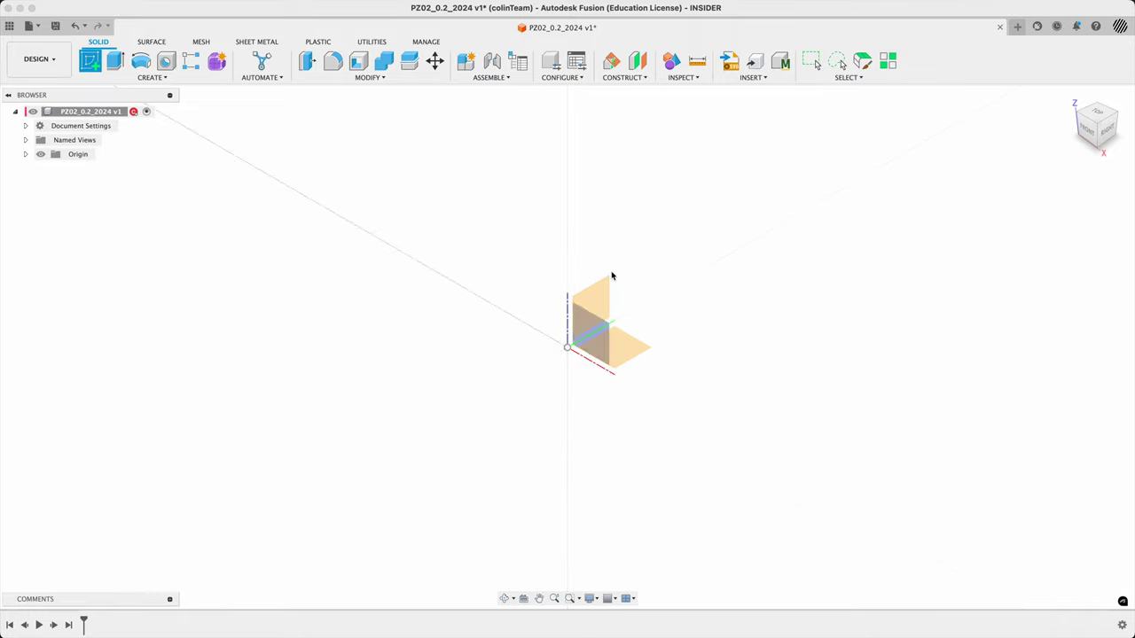
left_click(630, 352)
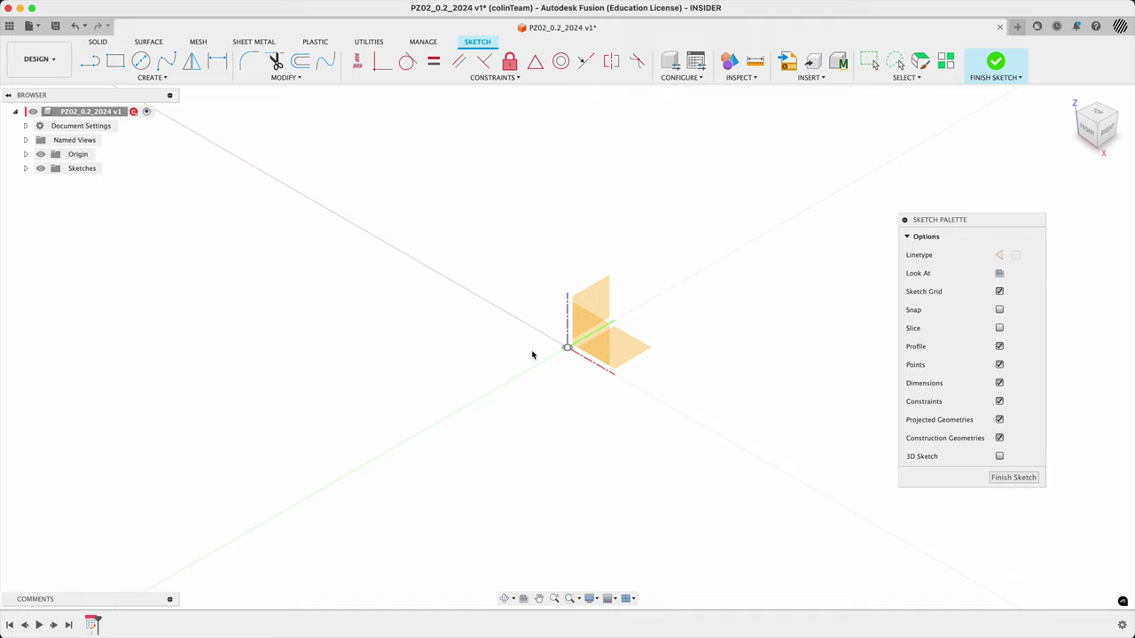
Hide the origin planes and expand the Sketches folder to show Sketch1
left_click(40, 154)
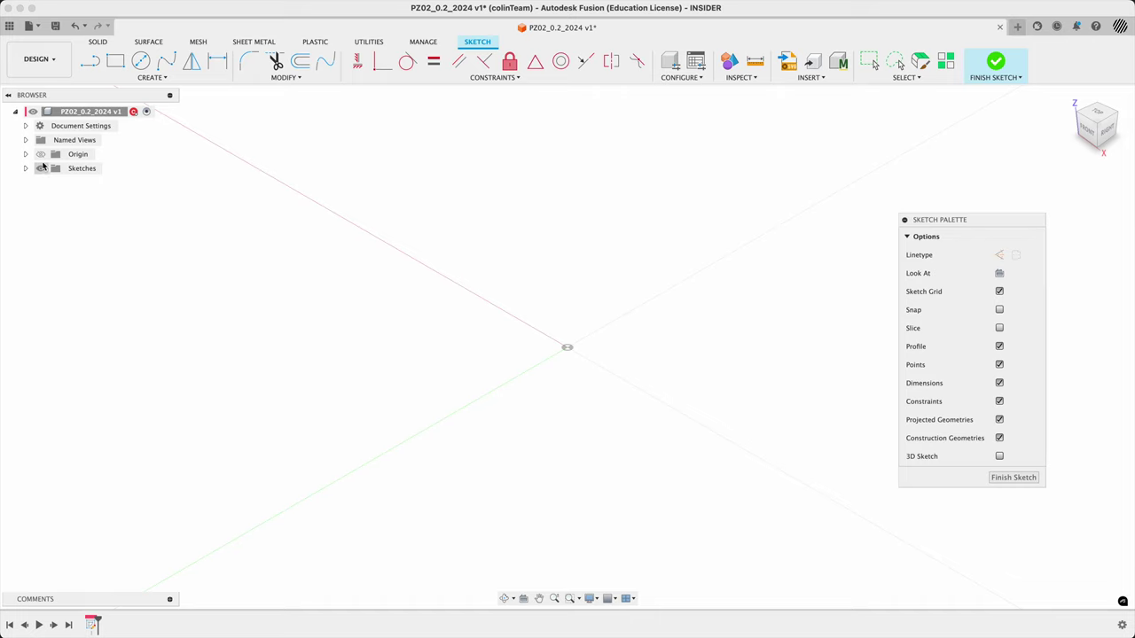
left_click(27, 155)
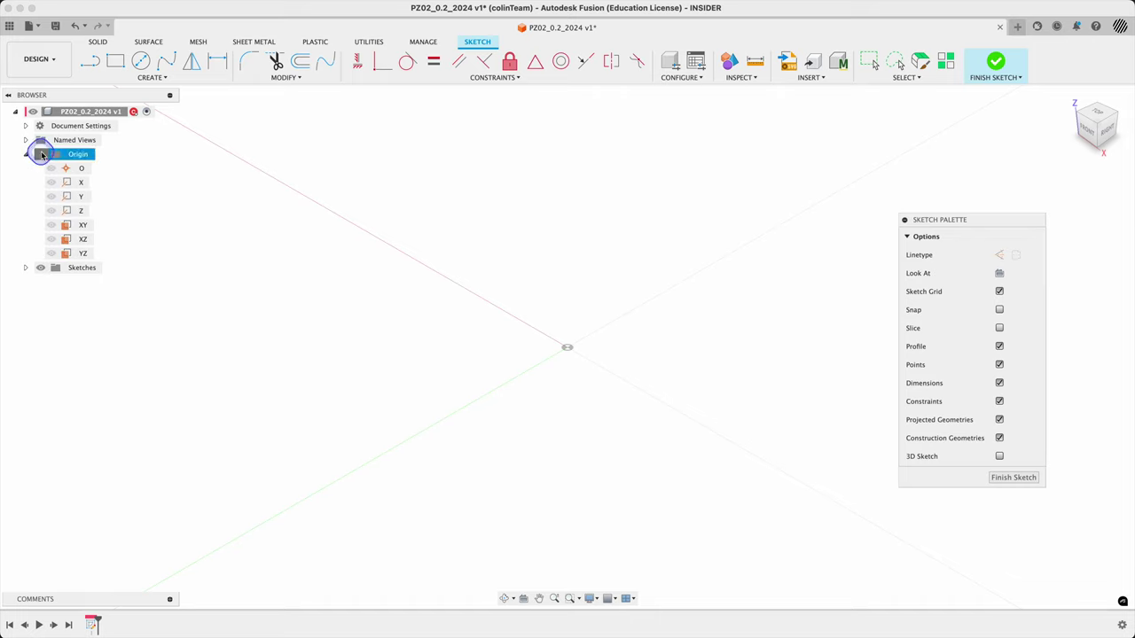
left_click(27, 155)
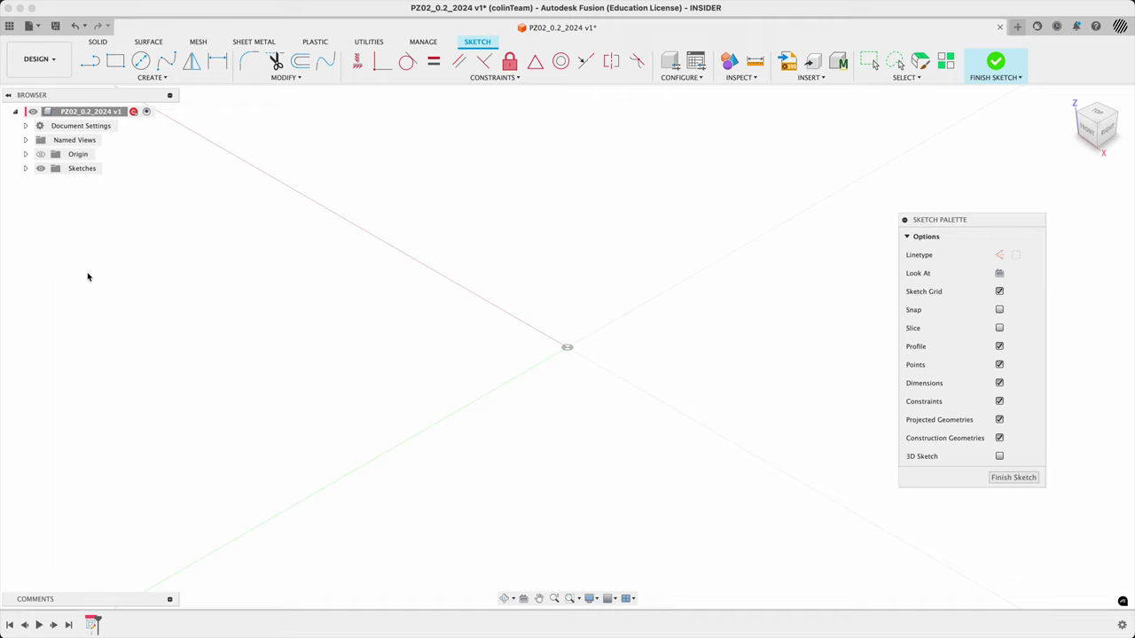
left_click(26, 169)
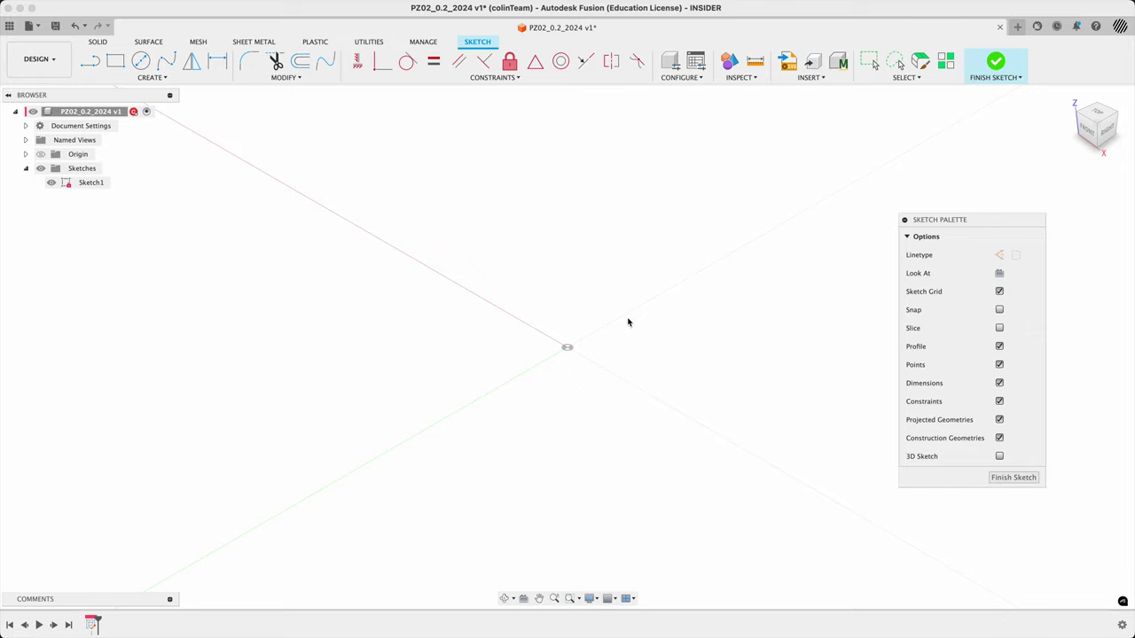
Launch the Inscribed Polygon command through the sketch command search
left_click(165, 80)
left_click(165, 82)
left_click(584, 310)
type("spolyg")
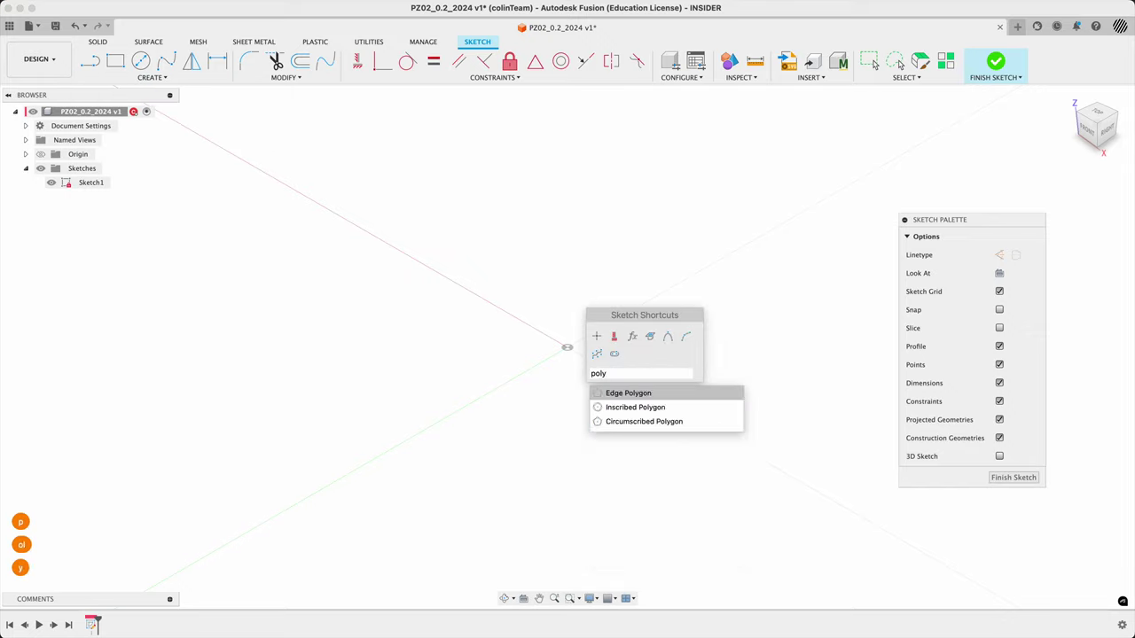
key("Down")
key("Return")
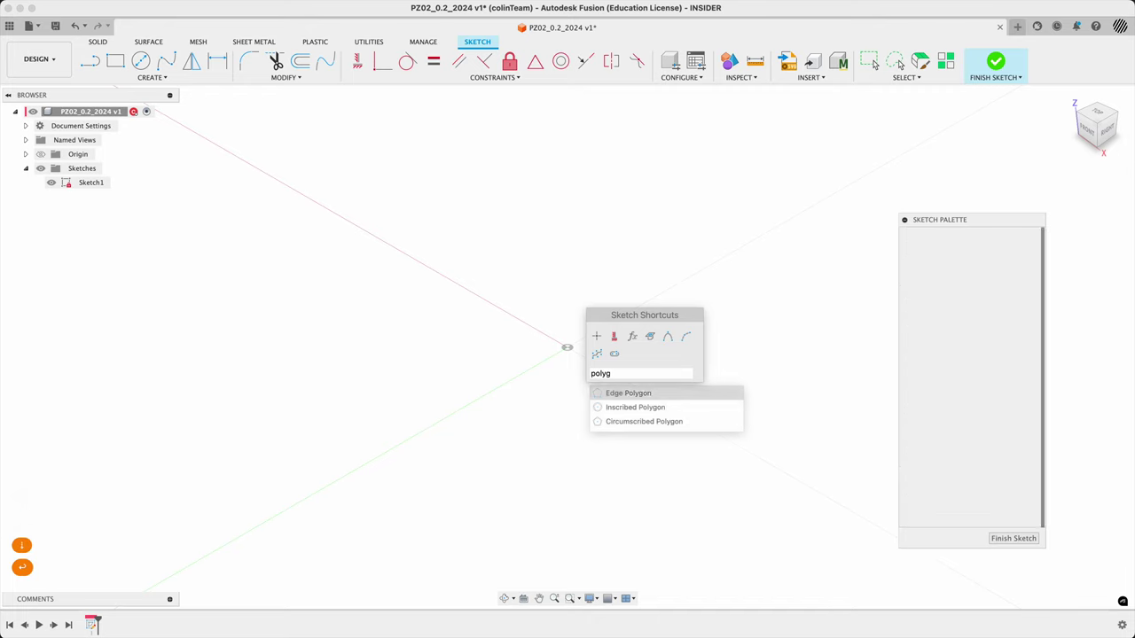
Place a trial hexagon at the origin, undo it, and search for poly again
left_click(567, 347)
left_click(662, 422)
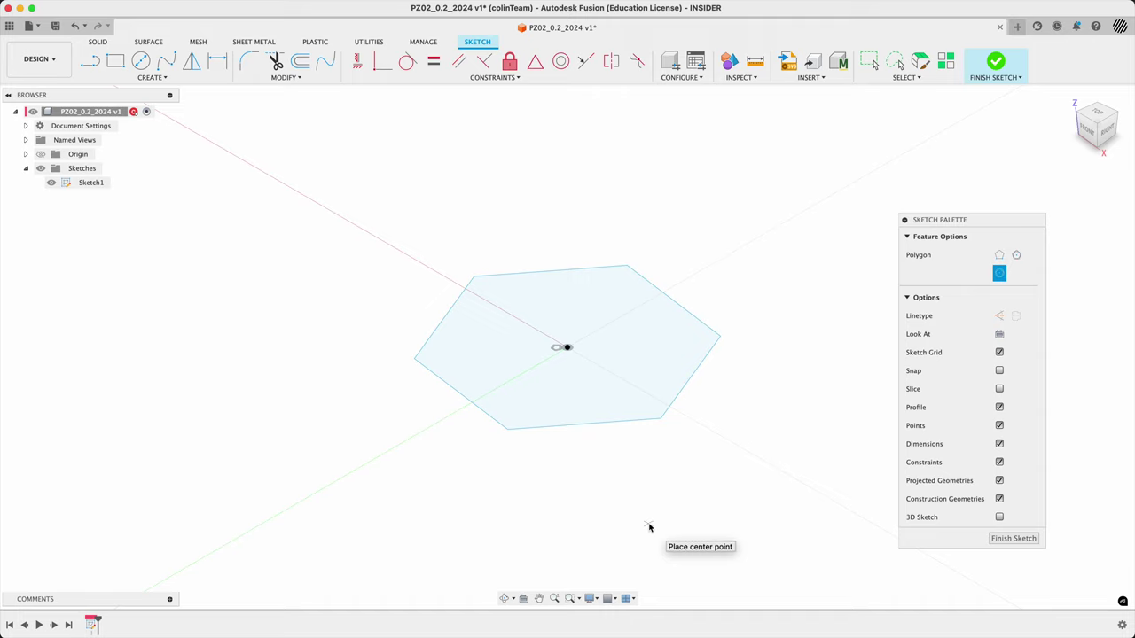
key("super+z")
key("super+z")
type("spoly")
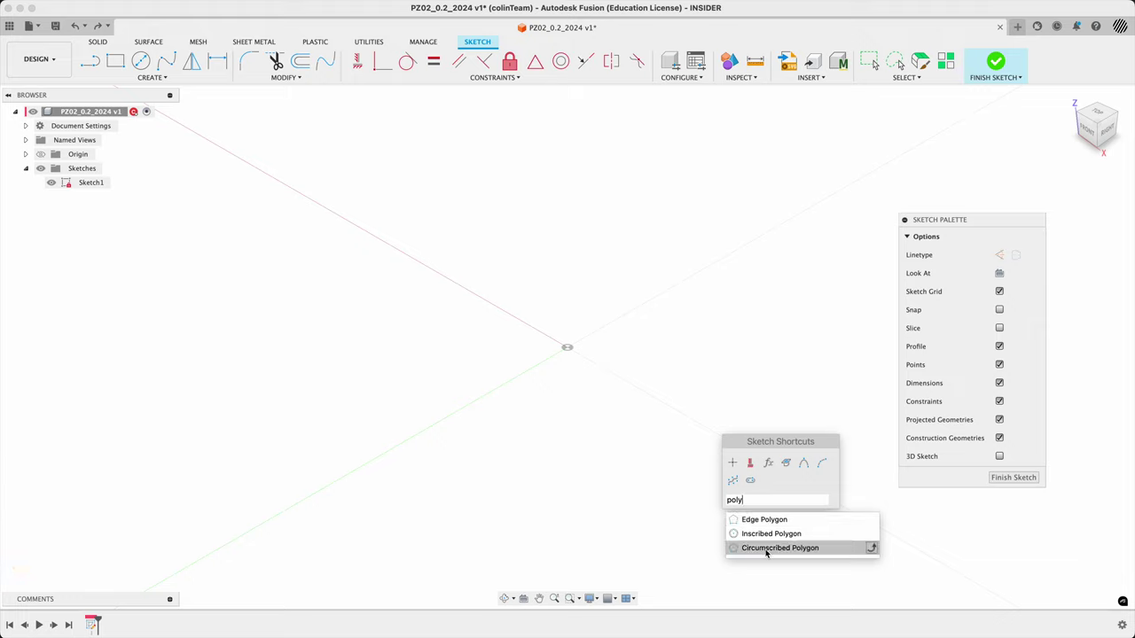
Draw a 6-sided inscribed polygon centred on the sketch origin
left_click(734, 534)
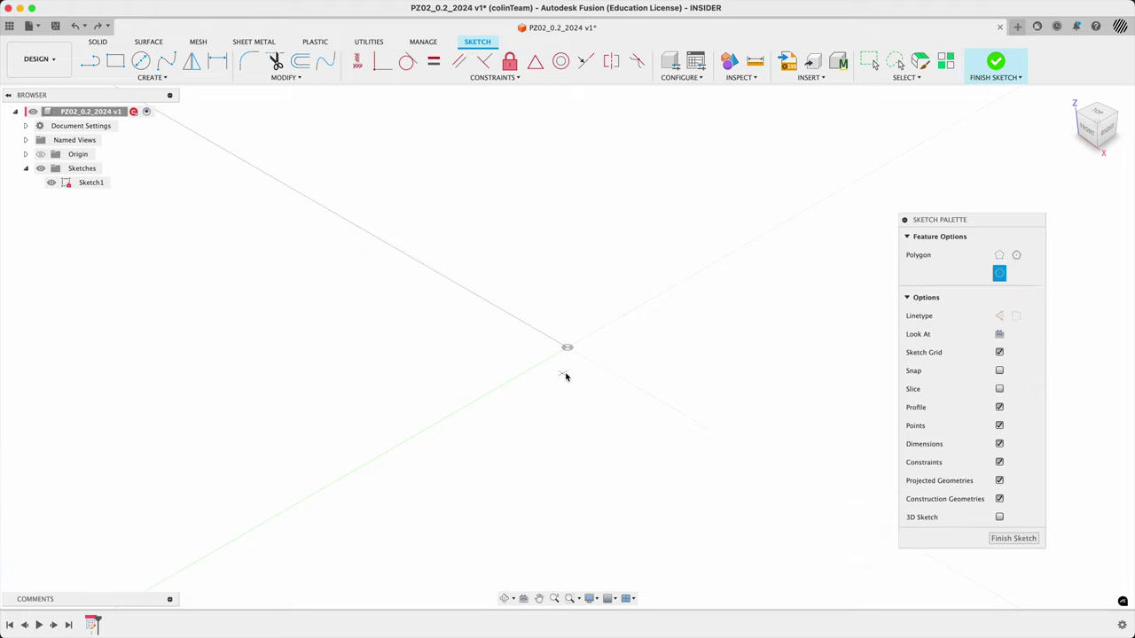
left_click(567, 348)
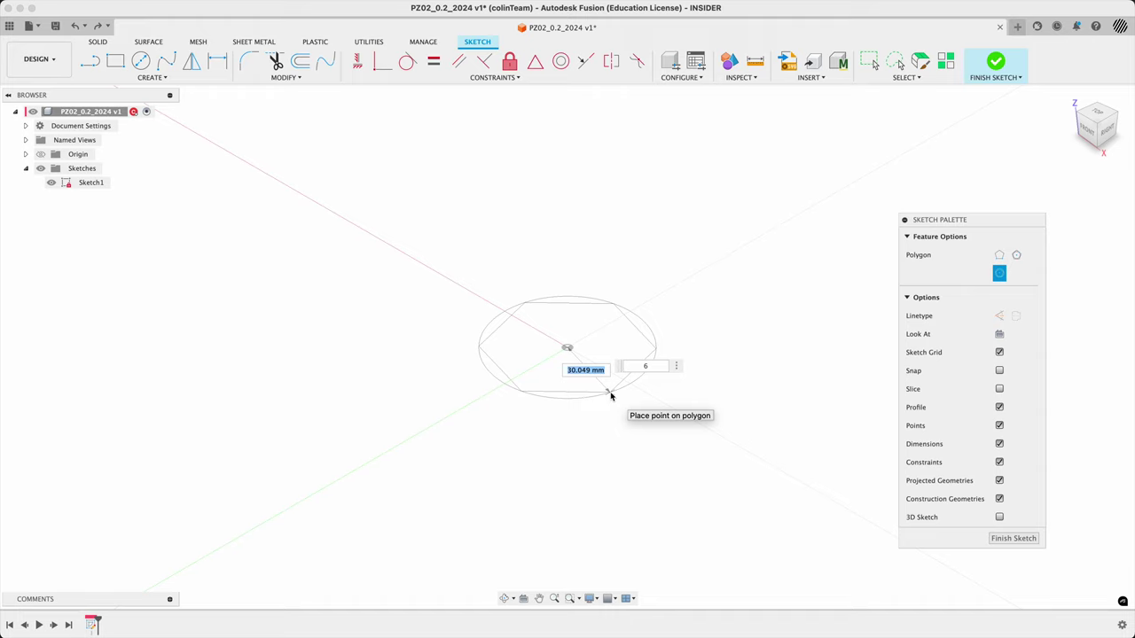
key("Tab")
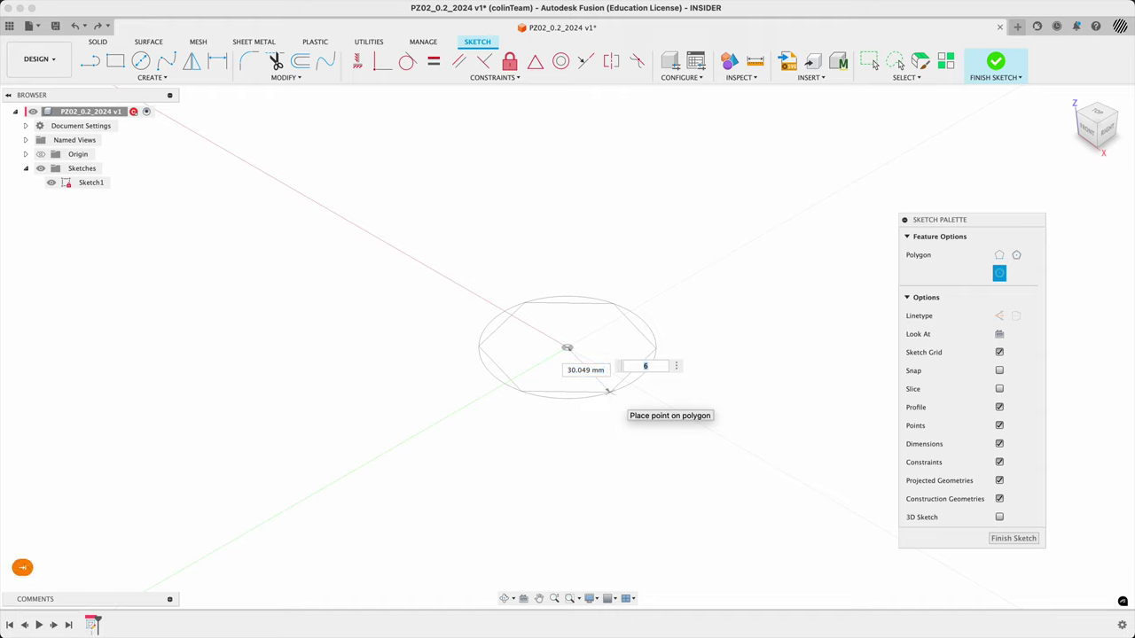
type("12")
key("Tab")
key("Tab")
type("6")
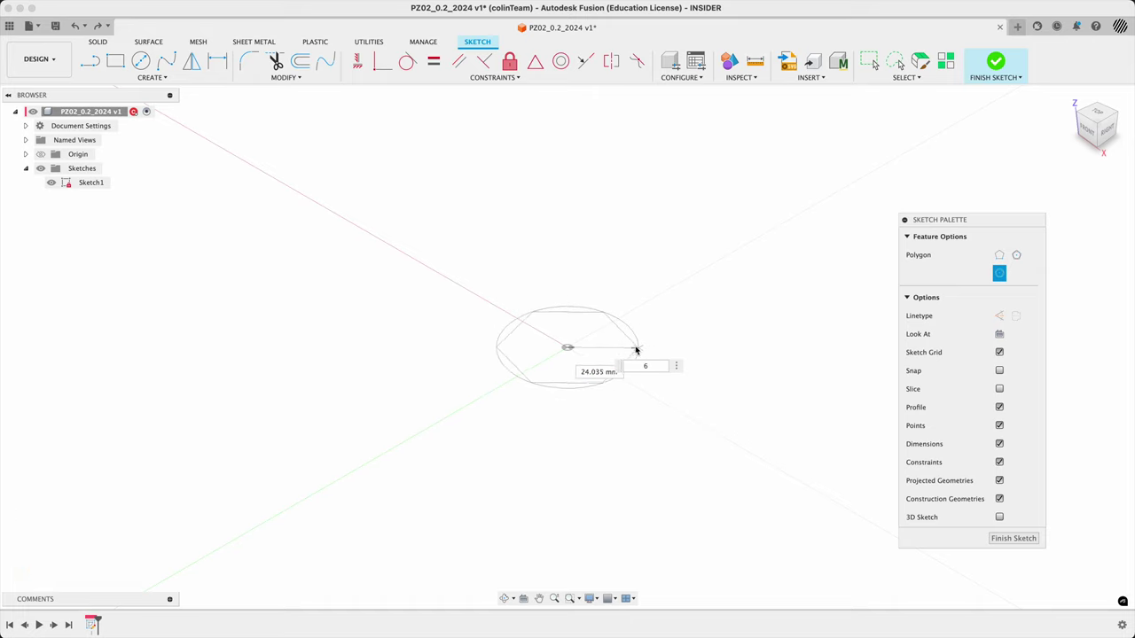
left_click(601, 349)
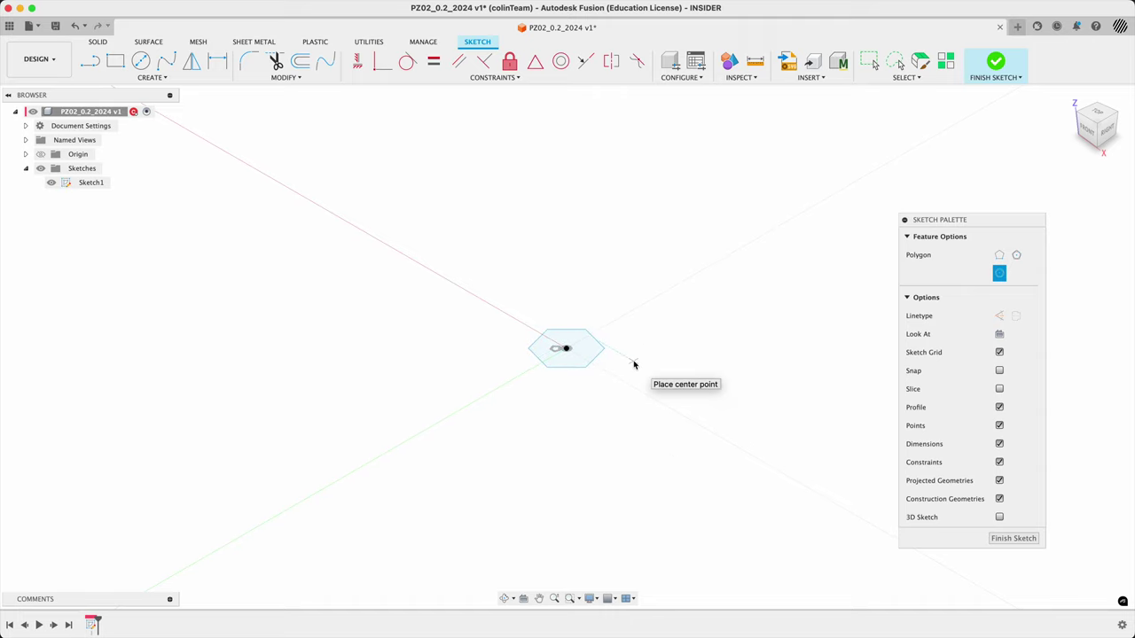
scroll(635, 364, "up", 5)
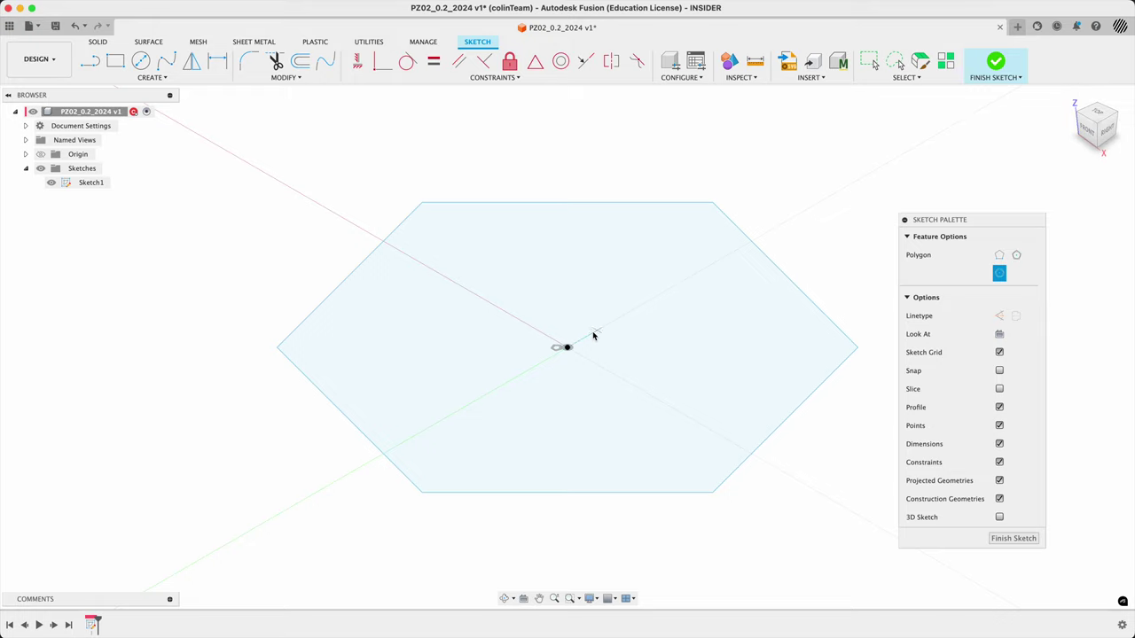
scroll(593, 328, "down", 3)
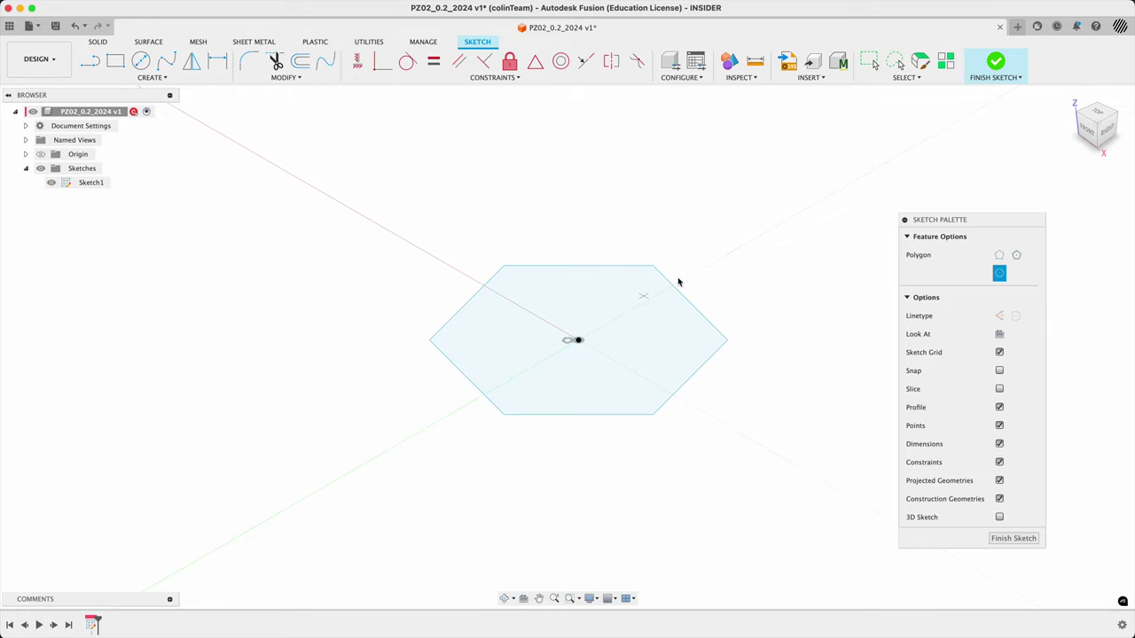
scroll(768, 240, "up", 3)
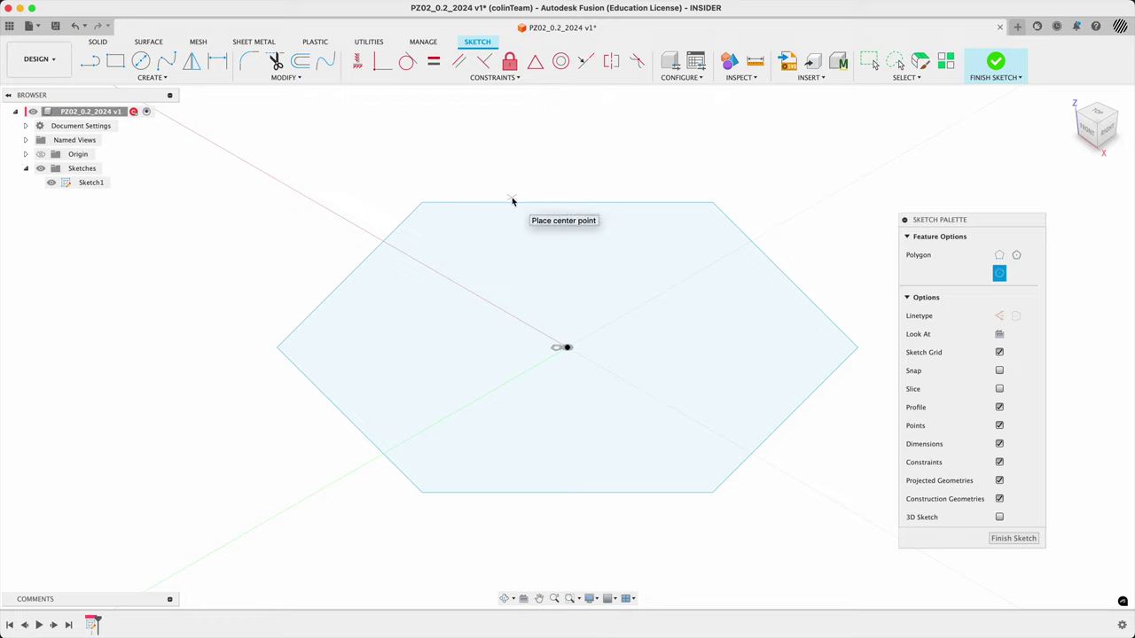
key("Escape")
mouse_move(532, 203)
left_mouse_down()
mouse_move(537, 142)
mouse_move(503, 207)
left_mouse_up()
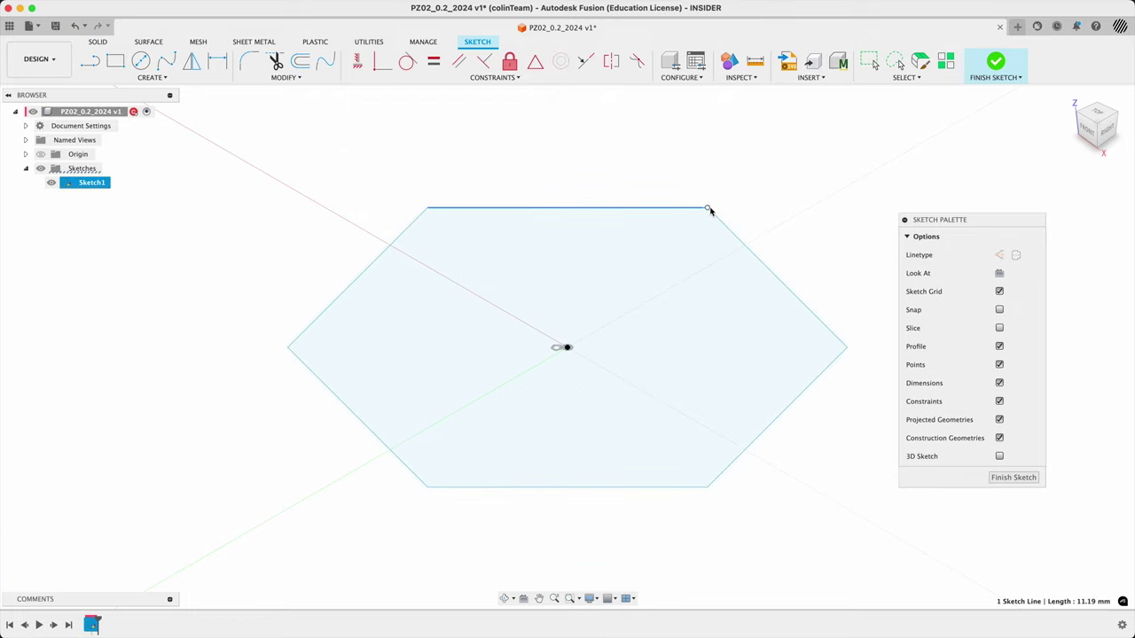
left_click_drag(709, 210, 808, 266)
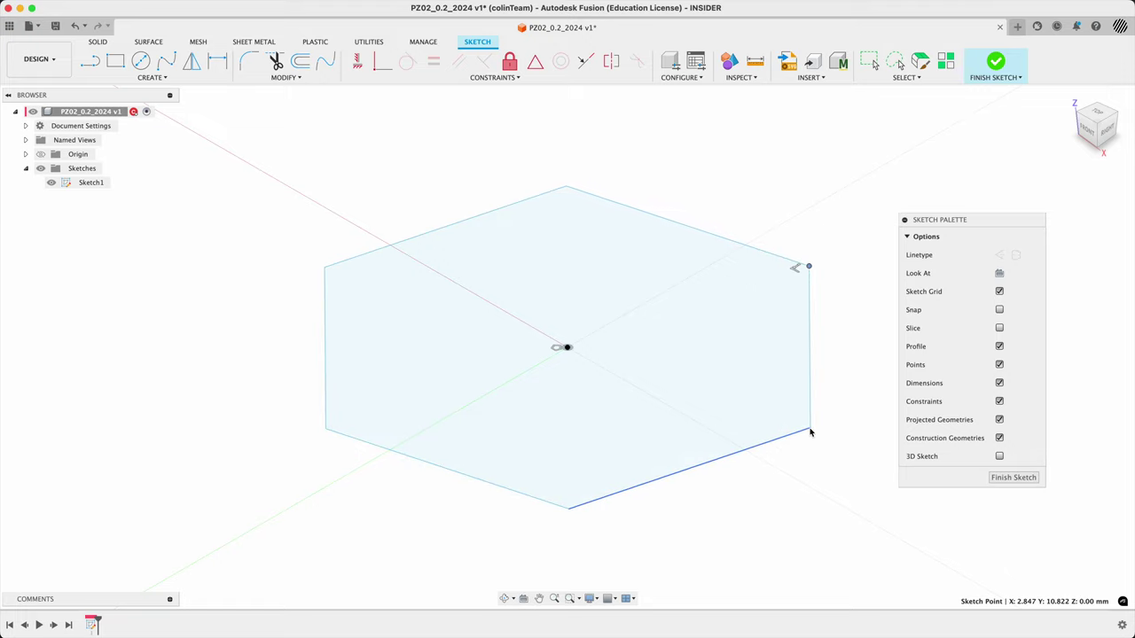
left_click(787, 478)
left_click(461, 293)
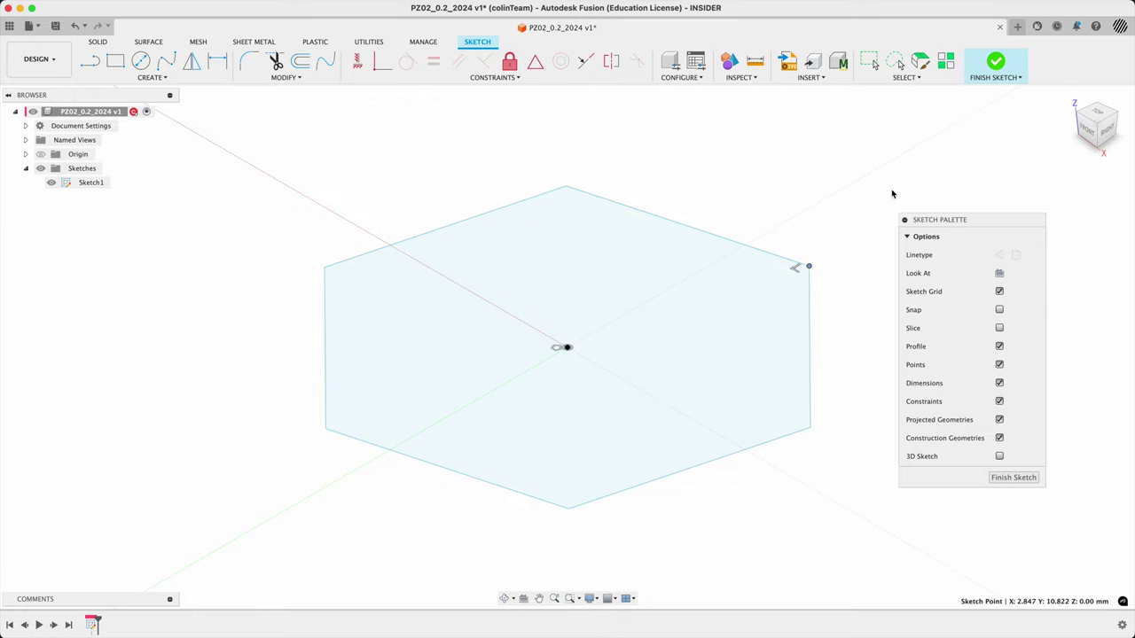
mouse_move(714, 211)
middle_mouse_down("shift")
mouse_move(704, 180)
mouse_move(753, 180)
mouse_move(722, 248)
middle_mouse_up("shift")
scroll(691, 272, "down", 3)
mouse_move(499, 251)
middle_mouse_down("shift")
mouse_move(489, 251)
mouse_move(491, 215)
mouse_move(494, 240)
middle_mouse_up("shift")
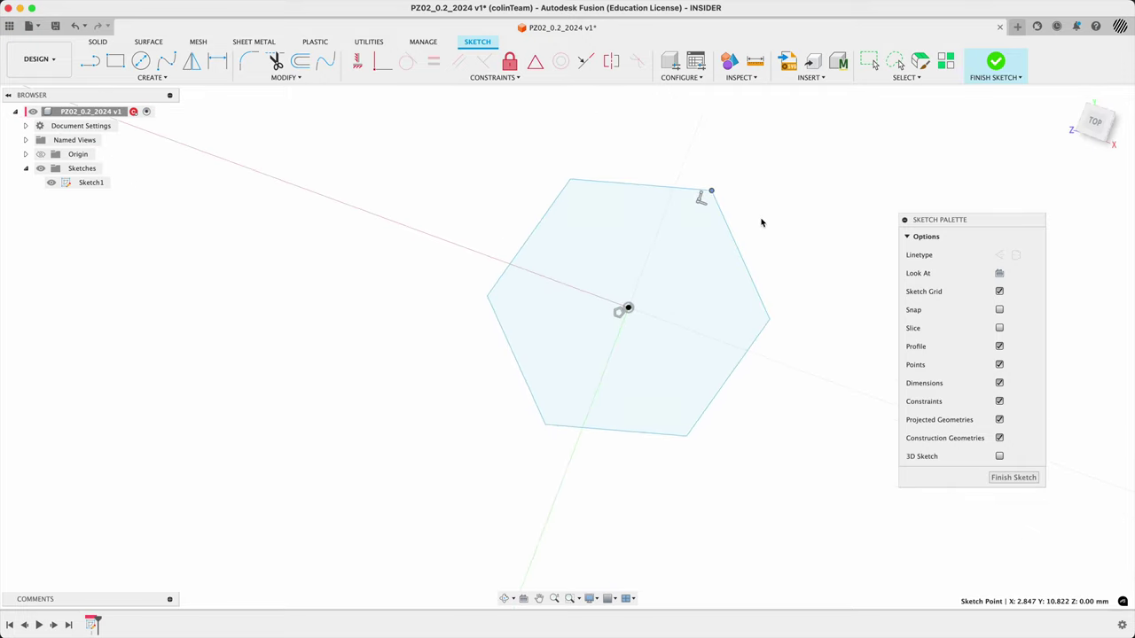
scroll(749, 227, "down", 2)
mouse_move(748, 228)
middle_mouse_down("shift")
mouse_move(772, 242)
mouse_move(774, 184)
mouse_move(768, 216)
mouse_move(787, 223)
mouse_move(588, 246)
mouse_move(750, 256)
mouse_move(782, 218)
mouse_move(760, 272)
mouse_move(798, 274)
mouse_move(806, 260)
mouse_move(791, 285)
mouse_move(833, 257)
middle_mouse_up("shift")
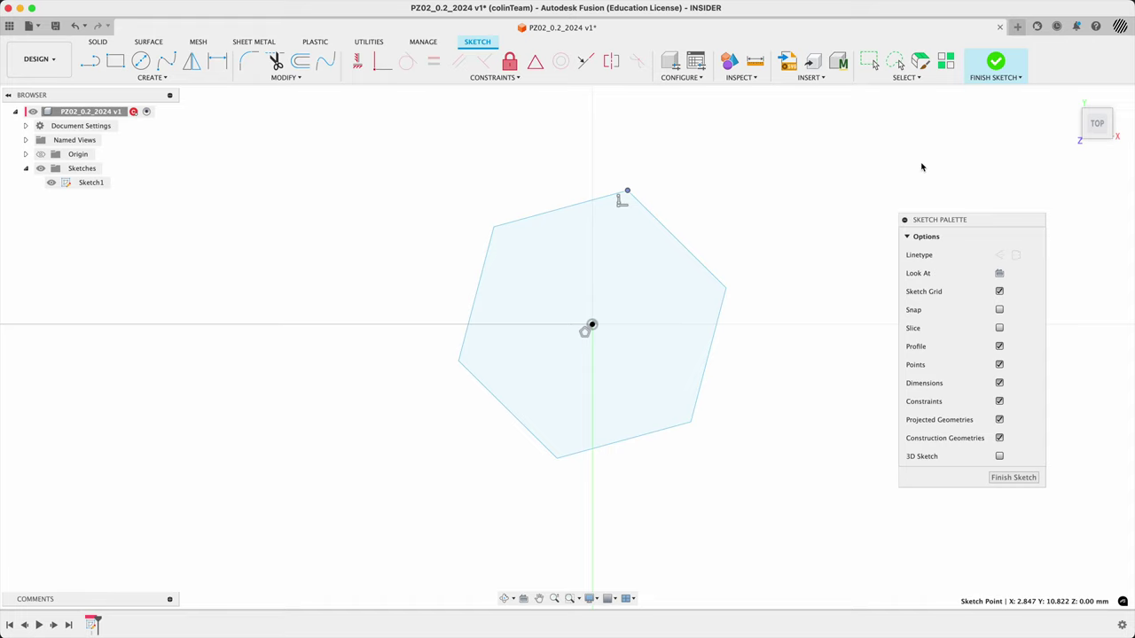
mouse_move(820, 247)
middle_mouse_down("shift")
mouse_move(805, 212)
mouse_move(792, 233)
mouse_move(815, 212)
middle_mouse_up("shift")
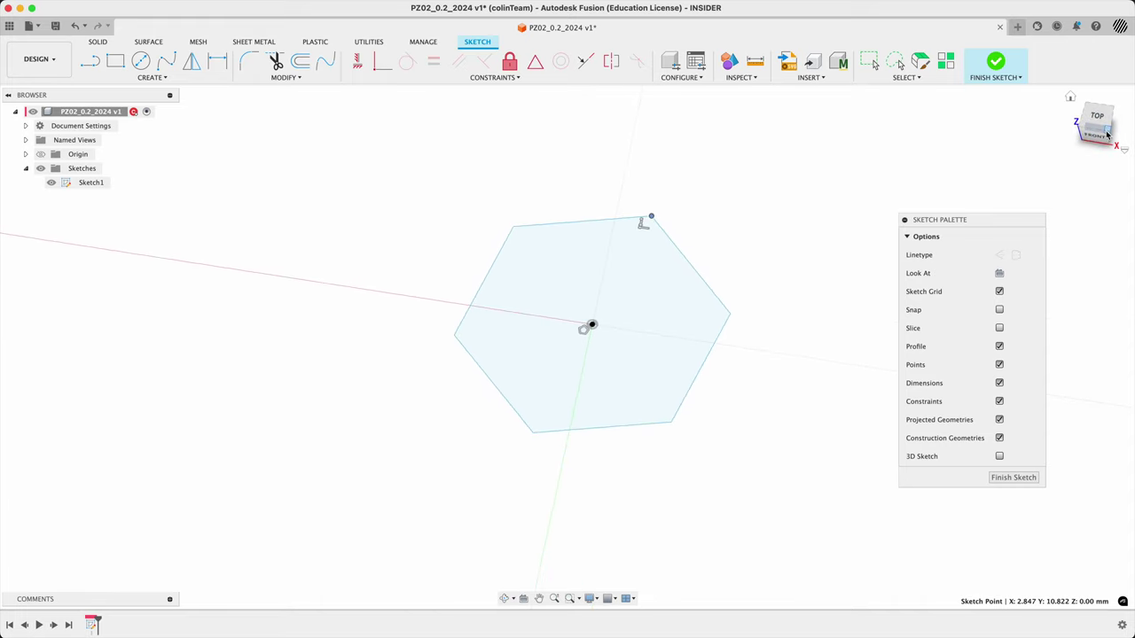
left_click_drag(1106, 135, 1097, 128)
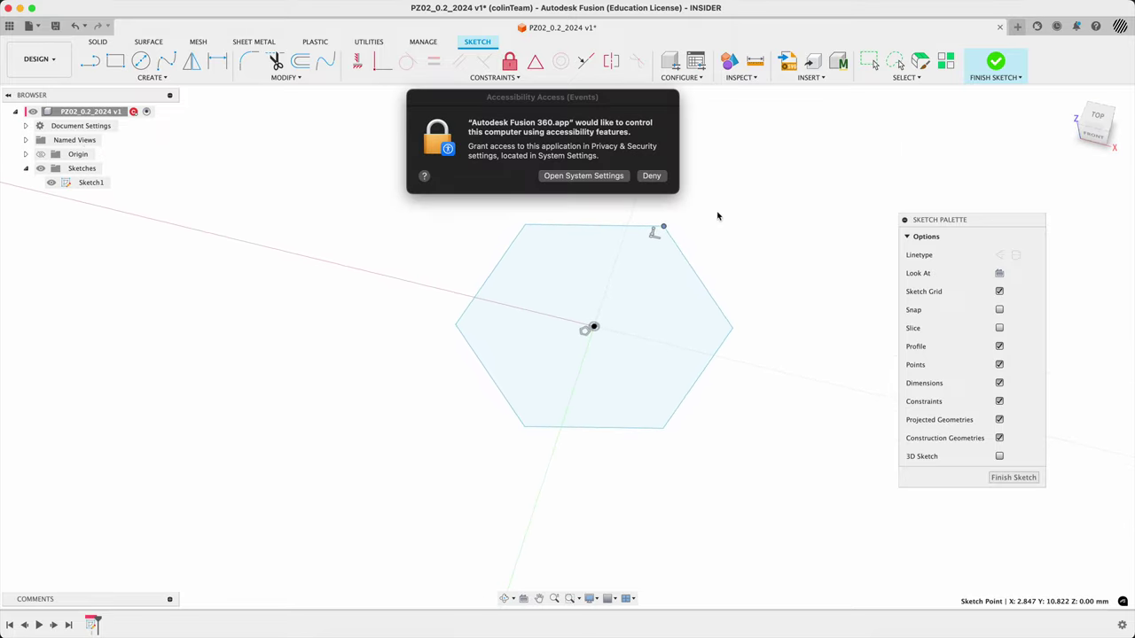
Constrain the hexagon's top edge horizontal and drag an edge to confirm it stays level
left_click(653, 176)
left_click(589, 225)
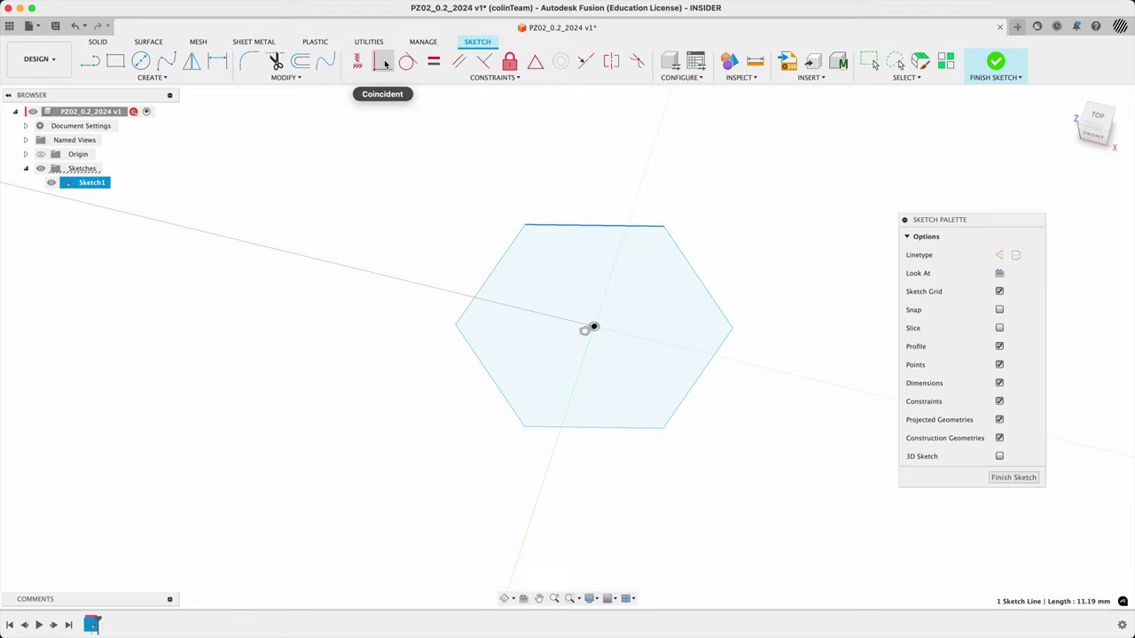
left_click(357, 62)
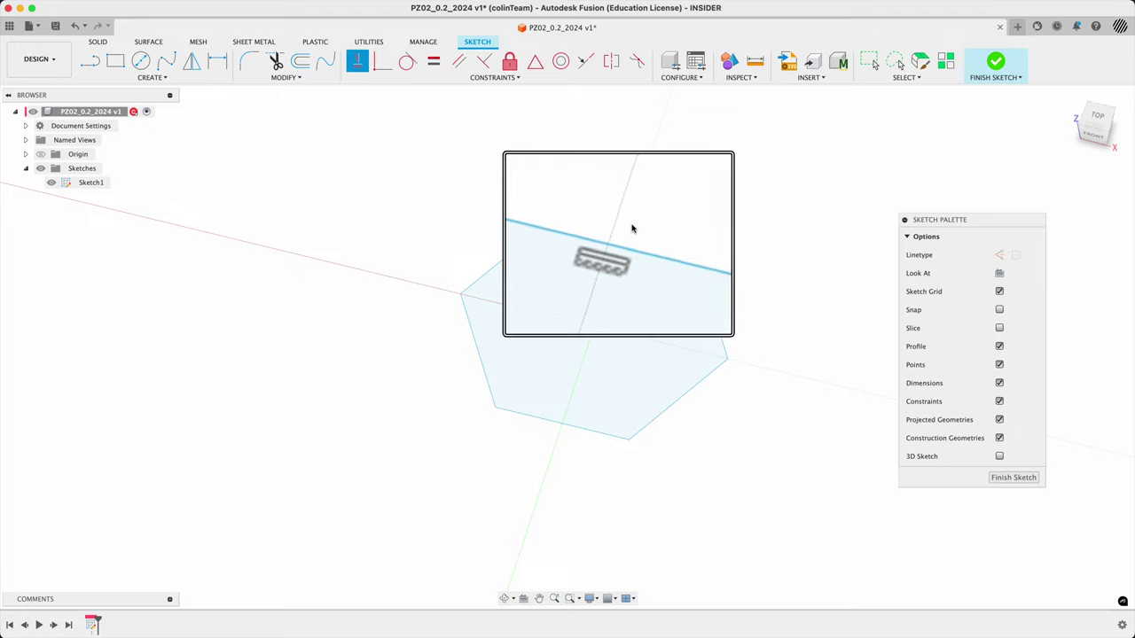
key("s")
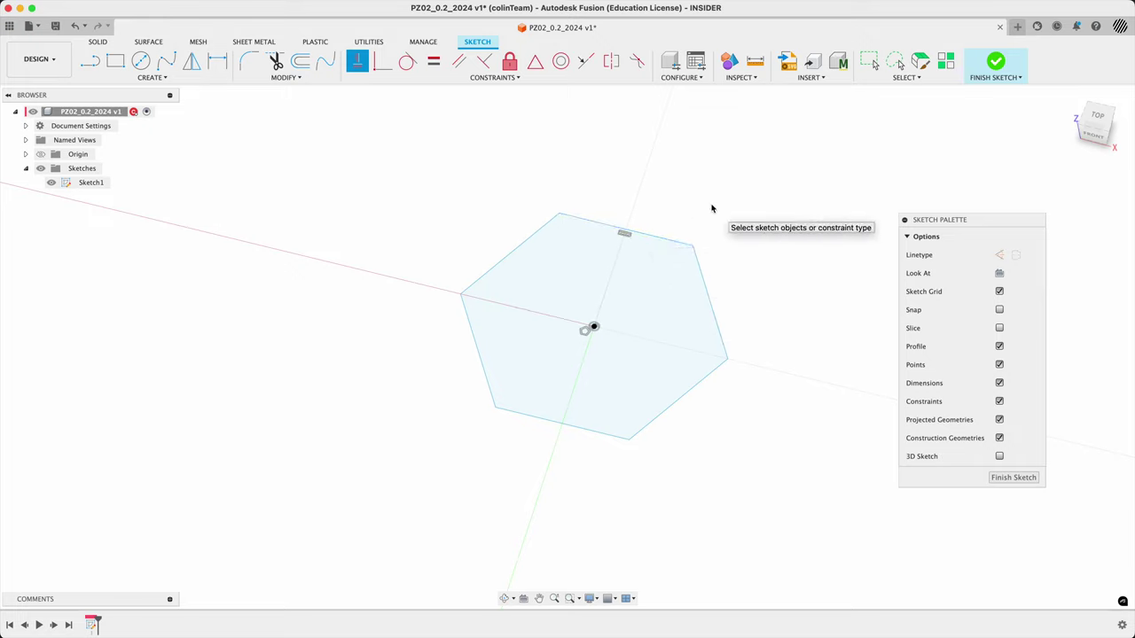
key("Escape")
left_click(728, 359)
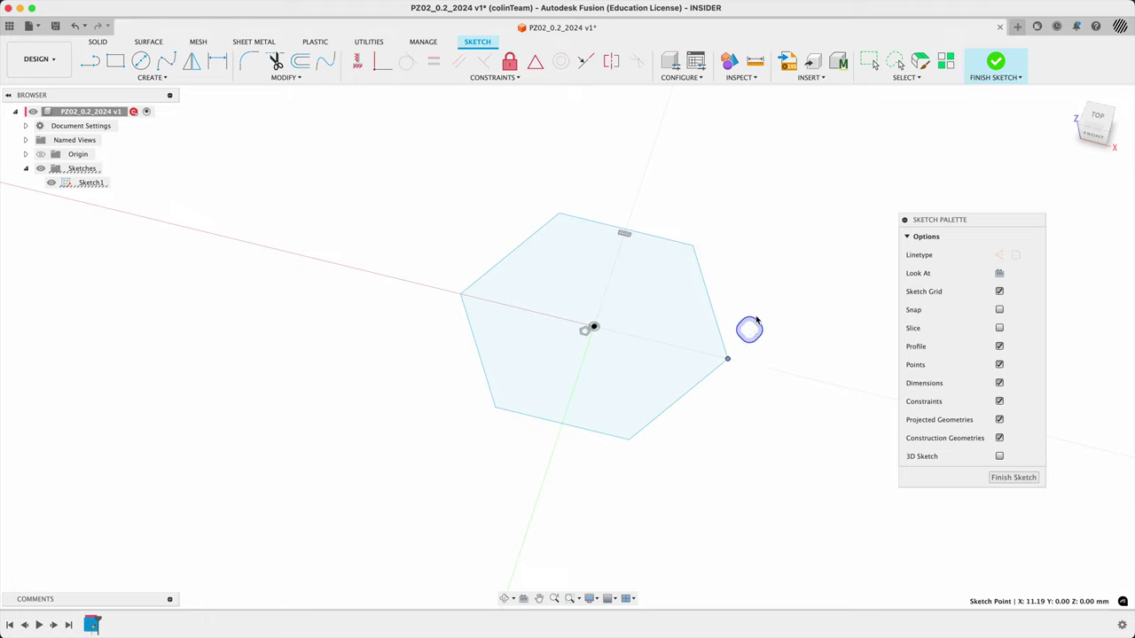
left_click_drag(697, 384, 649, 378)
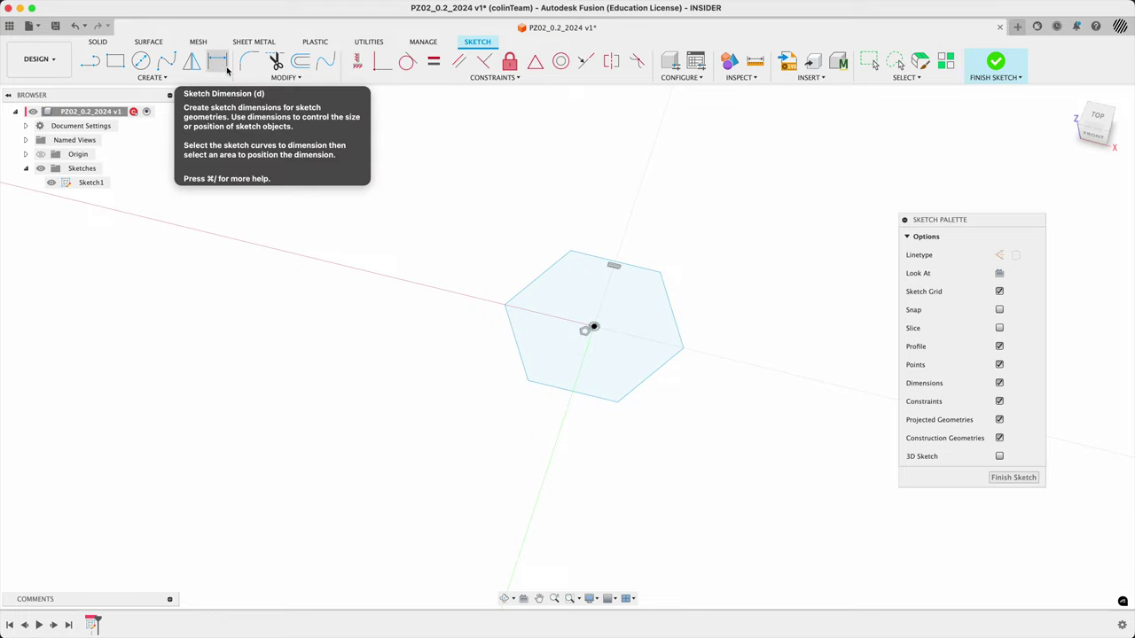
Dimension the hexagon's left and right flats to 0.25 in (6.35 mm) apart
key("d")
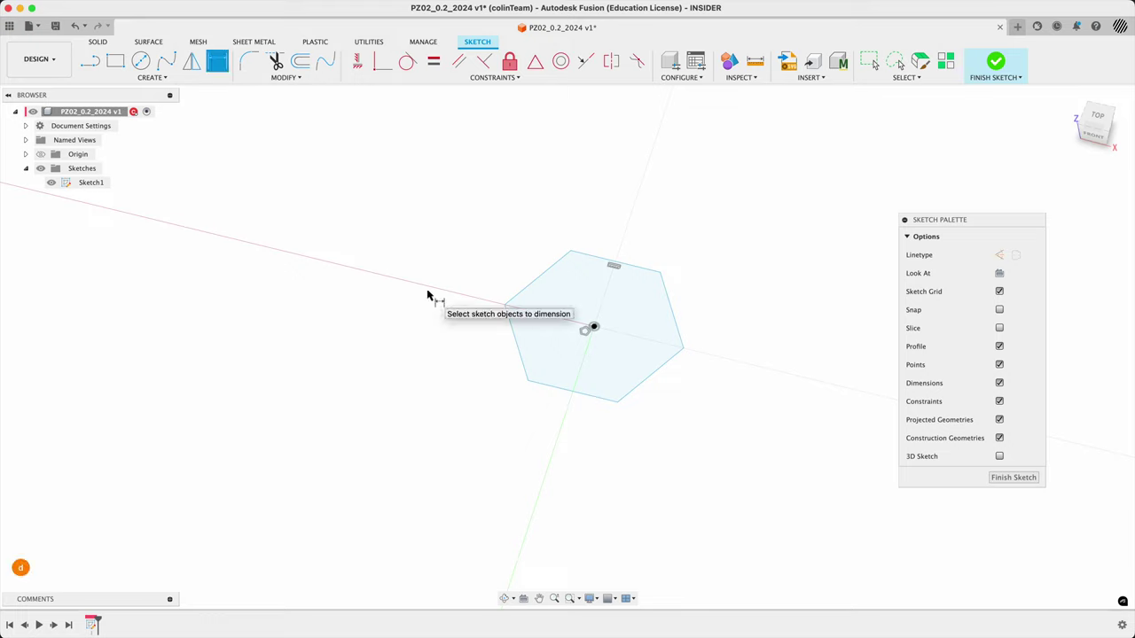
key("Escape")
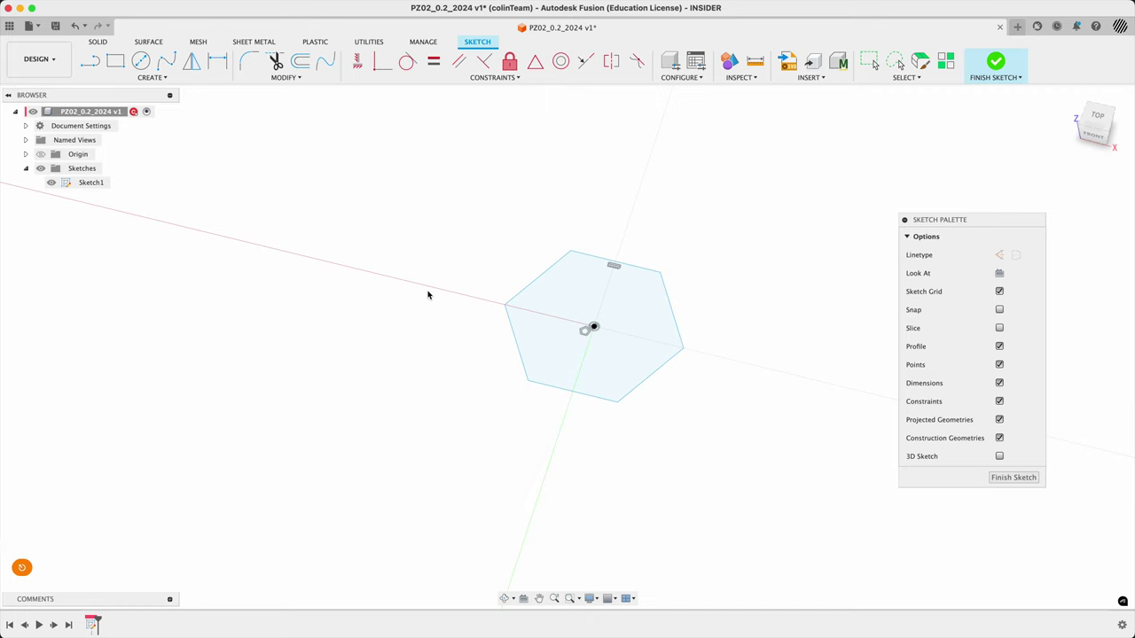
type("sdimen")
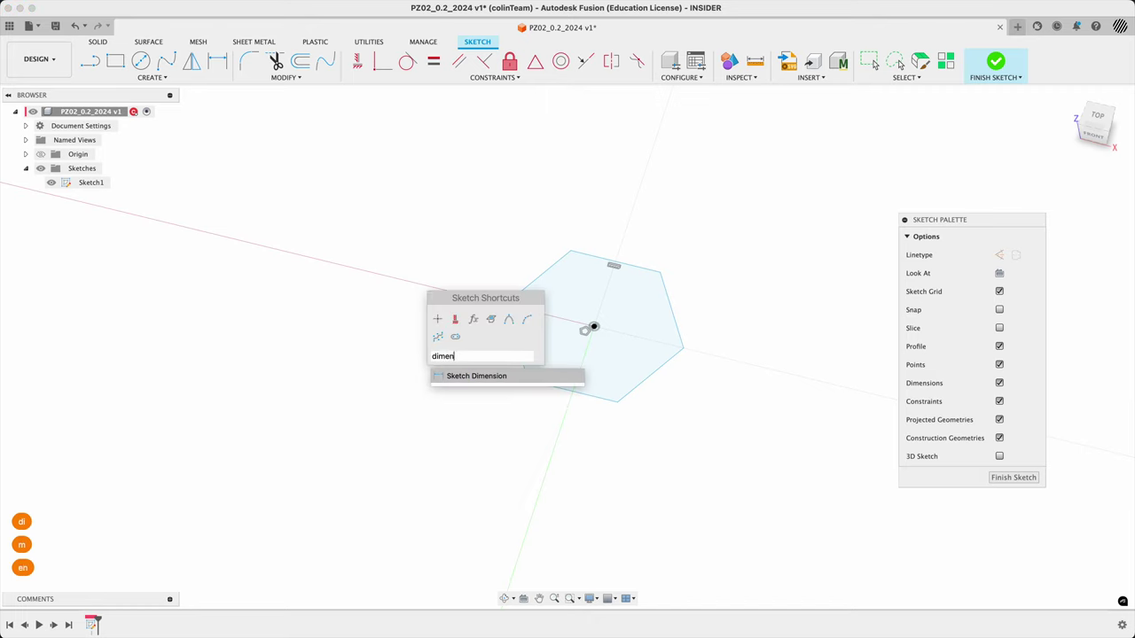
key("Return")
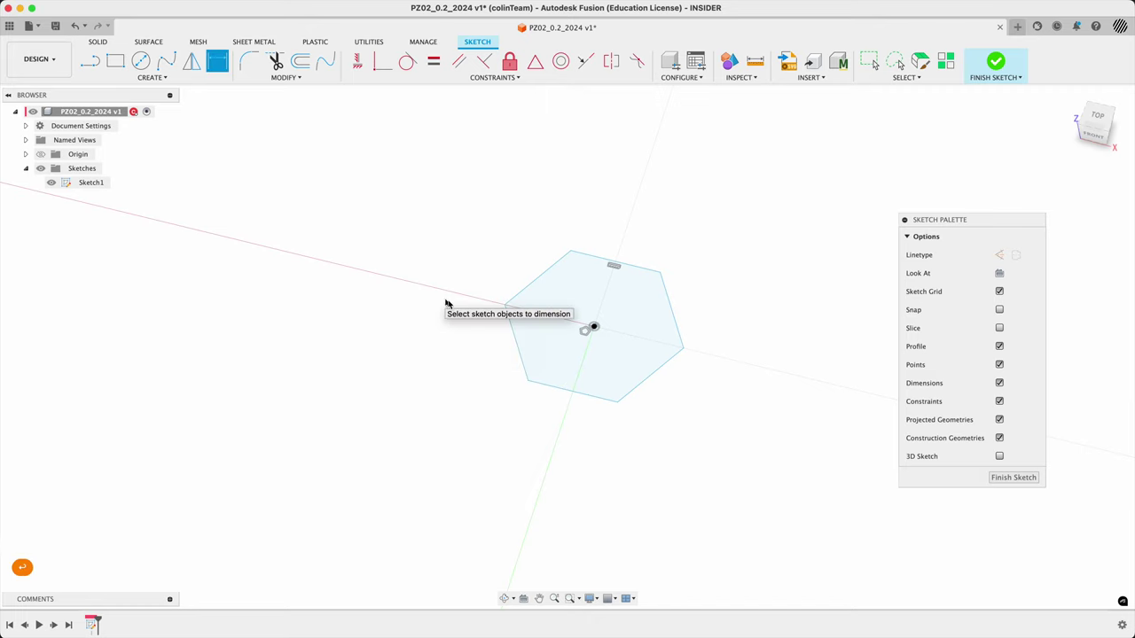
left_click(515, 341)
left_click(676, 312)
left_click(663, 441)
type(".25in")
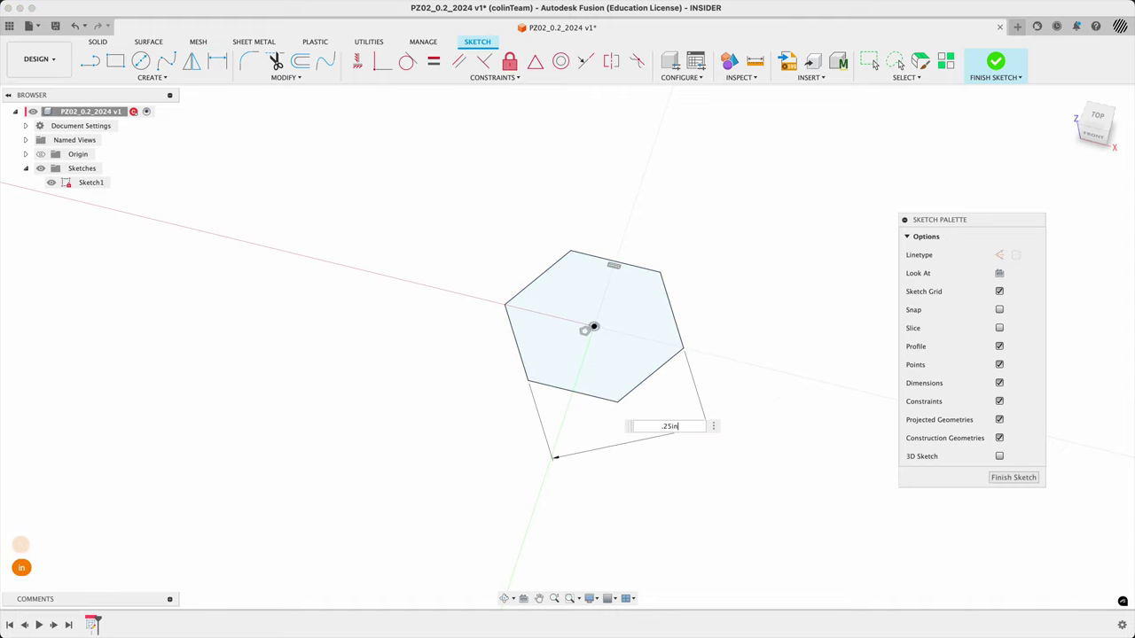
key("Return")
scroll(734, 367, "up", 3)
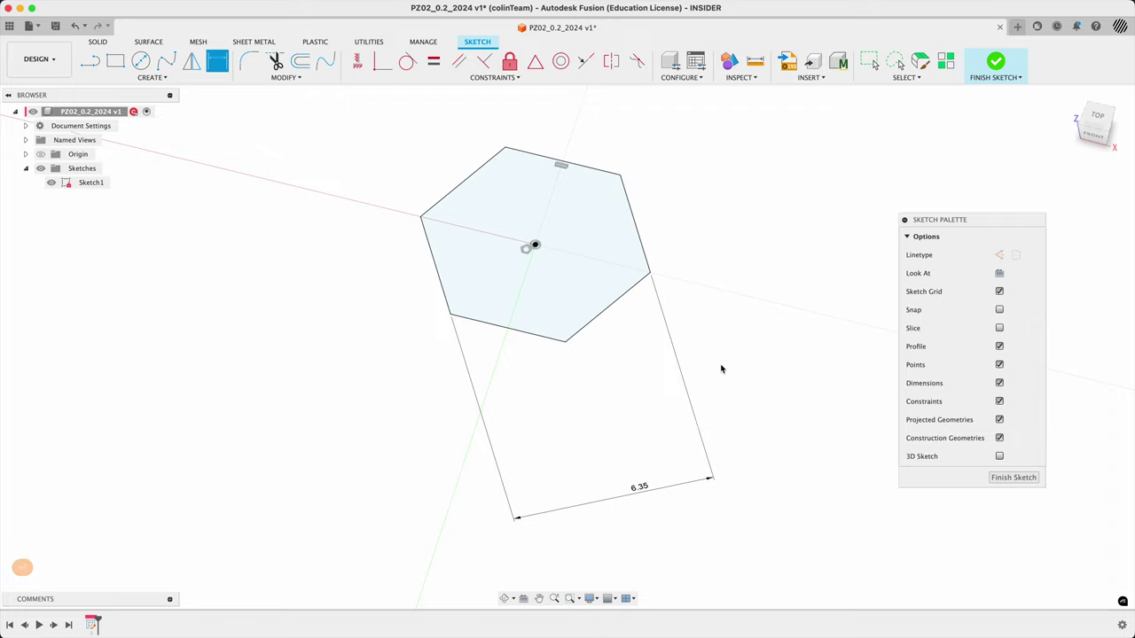
mouse_move(750, 410)
middle_mouse_down("shift")
mouse_move(709, 381)
mouse_move(697, 348)
mouse_move(701, 364)
mouse_move(727, 349)
mouse_move(735, 370)
mouse_move(705, 465)
mouse_move(664, 461)
mouse_move(622, 395)
middle_mouse_up("shift")
key("d")
Close the hexagon sketch and rename Sketch1 in the browser to profile_extrude
left_click(996, 61)
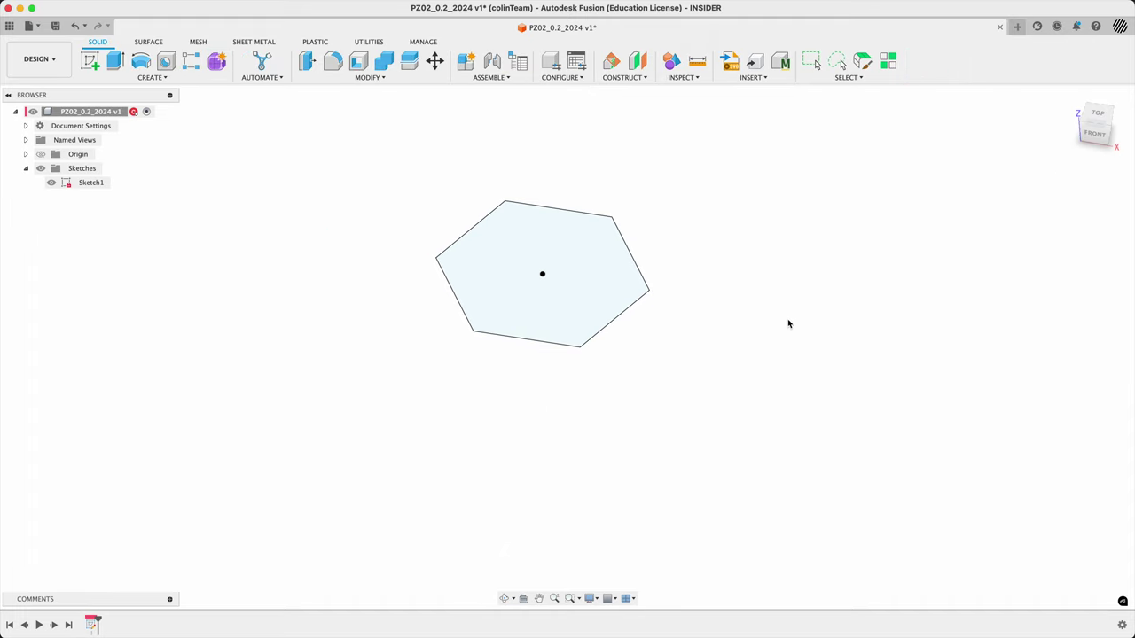
left_click(91, 184)
left_click(90, 182)
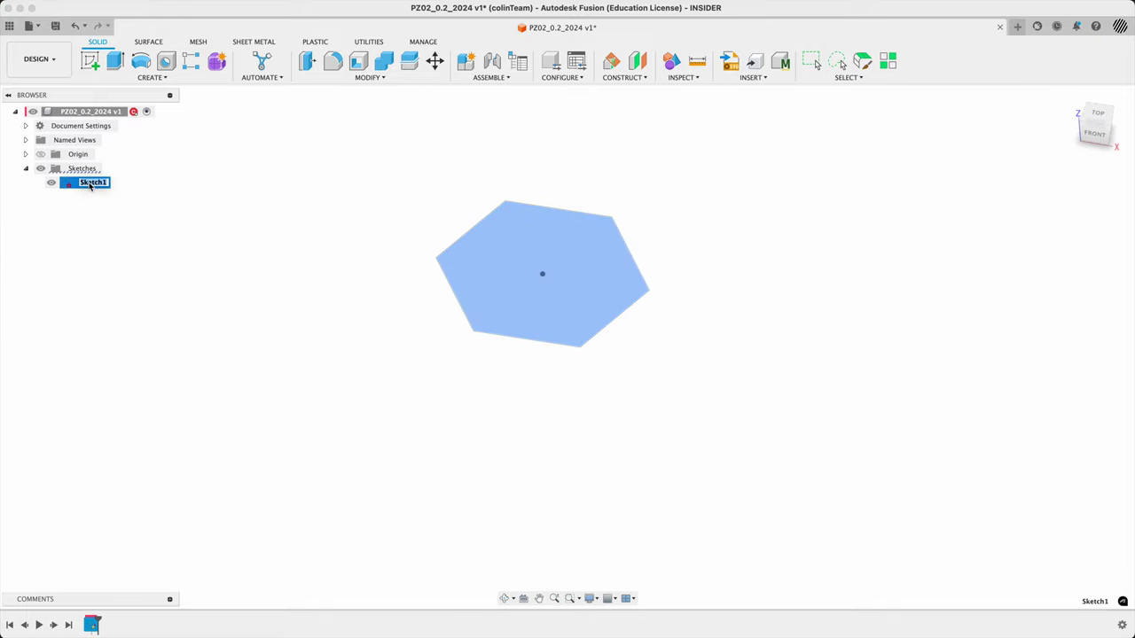
type("profile_extrude")
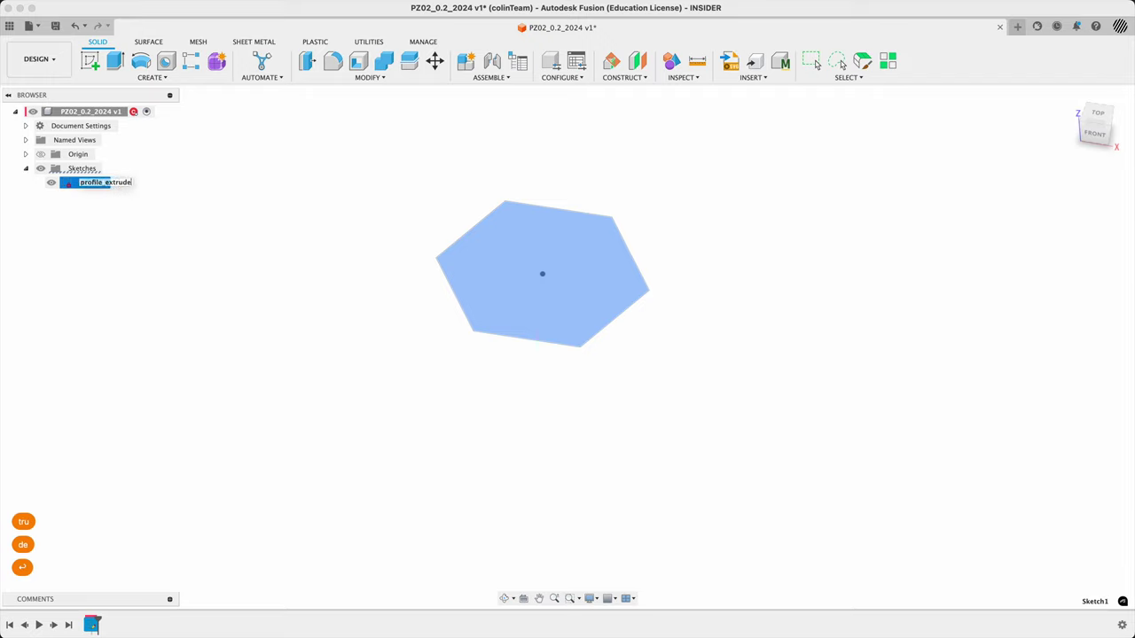
key("Return")
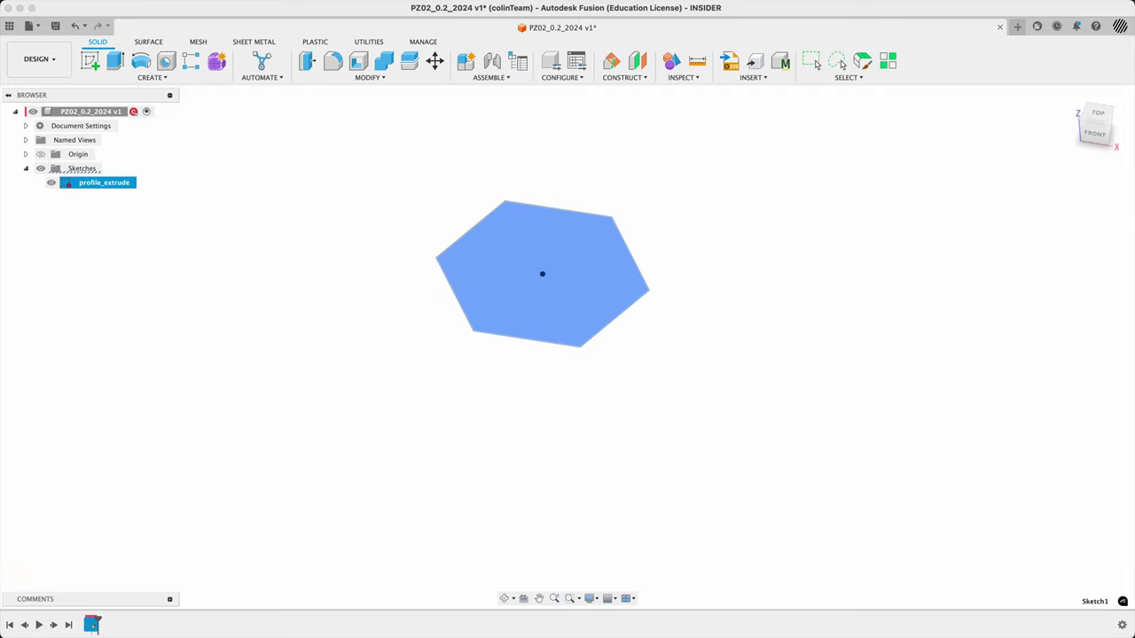
Orbit and reposition the view so the hexagon sketch stands upright
left_click(246, 269)
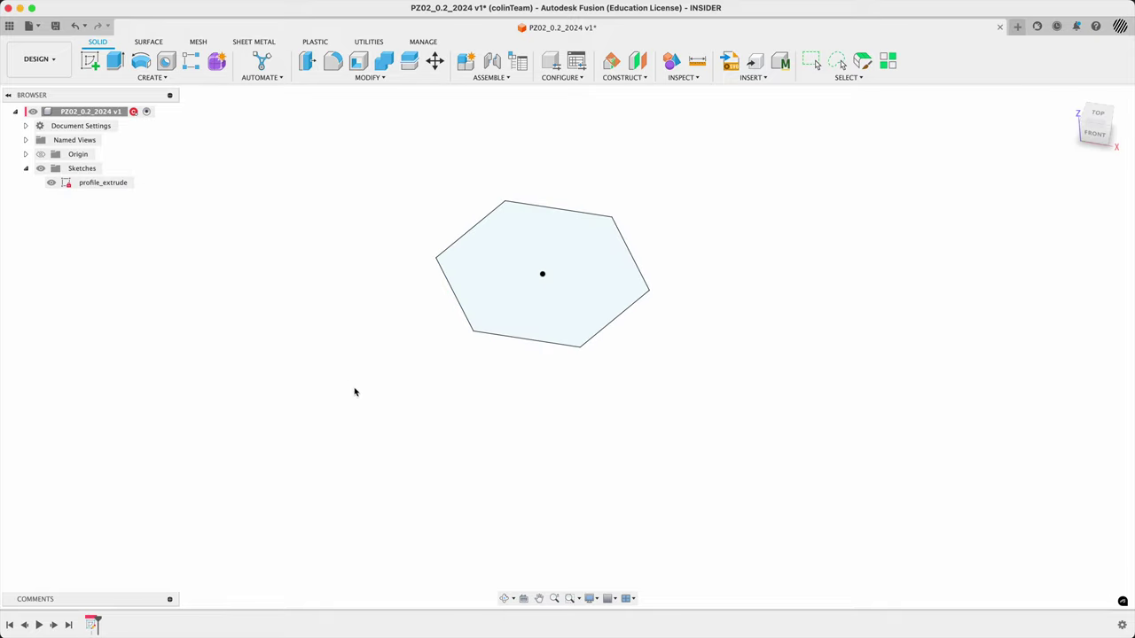
mouse_move(357, 392)
middle_mouse_down("shift")
mouse_move(343, 356)
mouse_move(329, 370)
middle_mouse_up("shift")
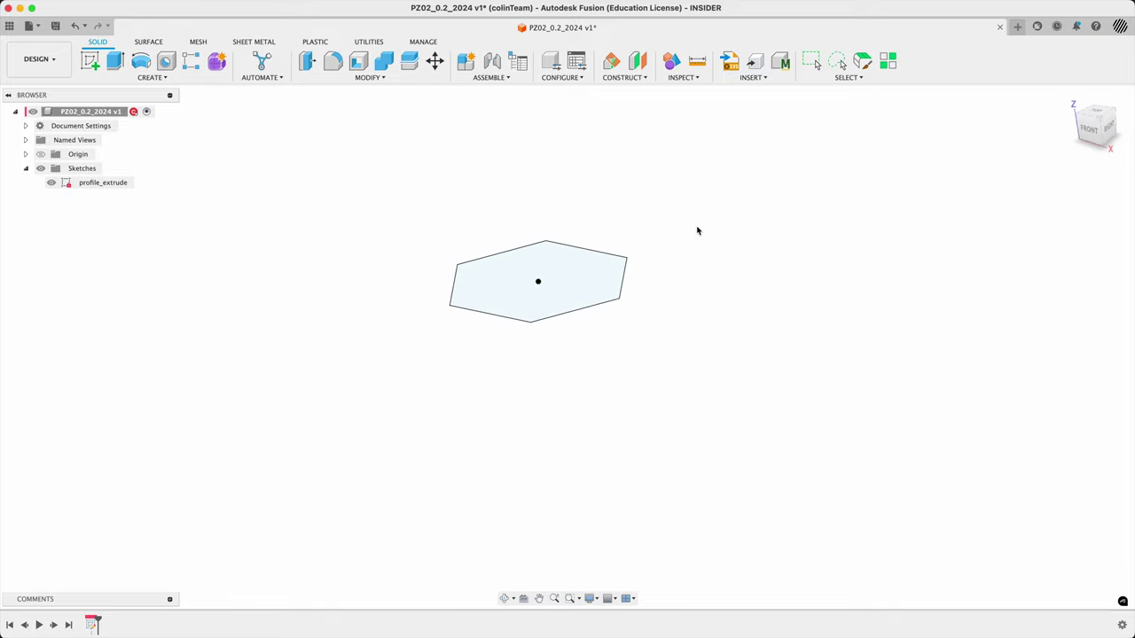
middle_click_drag(696, 230, 634, 365)
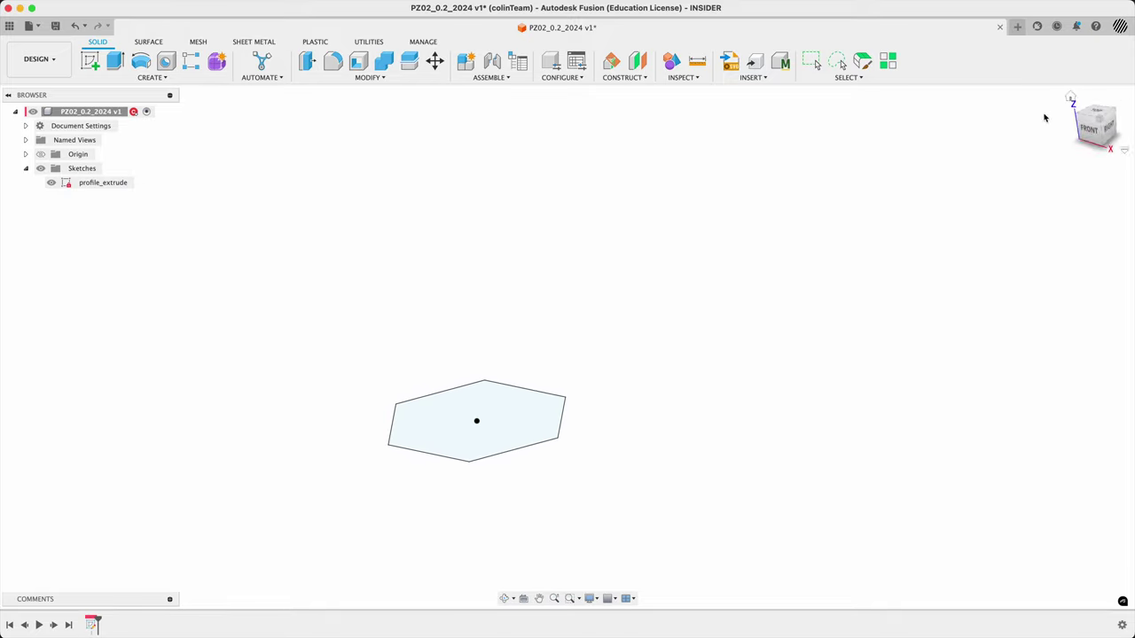
scroll(841, 300, "down", 3)
scroll(841, 299, "up", 2)
mouse_move(726, 366)
middle_mouse_down()
mouse_move(651, 357)
mouse_move(646, 385)
middle_mouse_up()
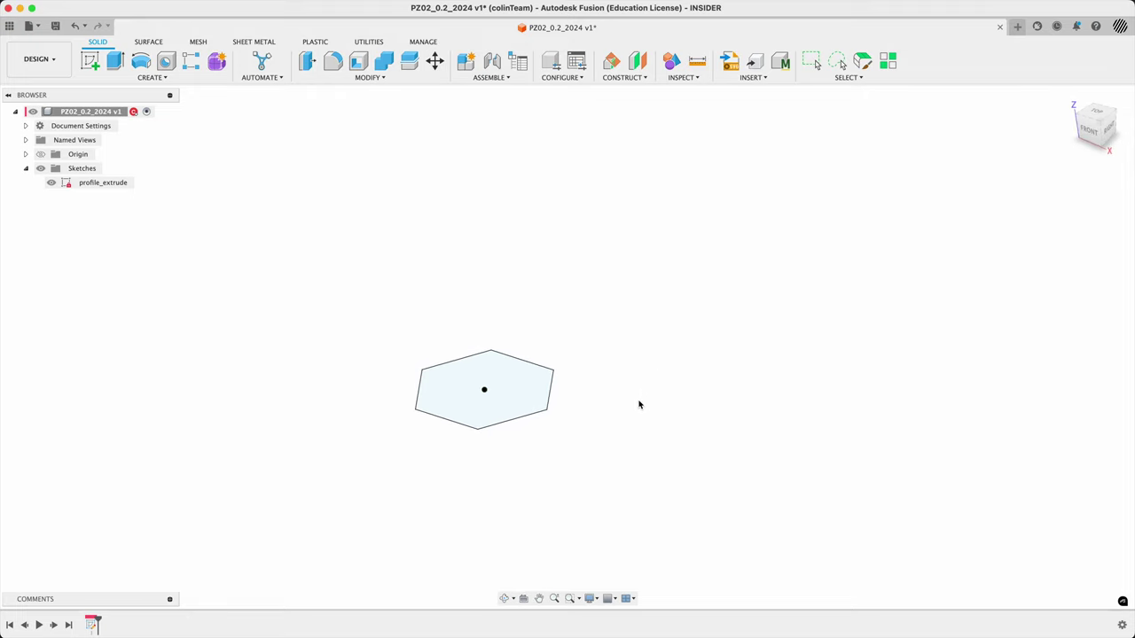
Extrude the hexagon profile to about 25 mm (23.83 mm) as a new body
key("e")
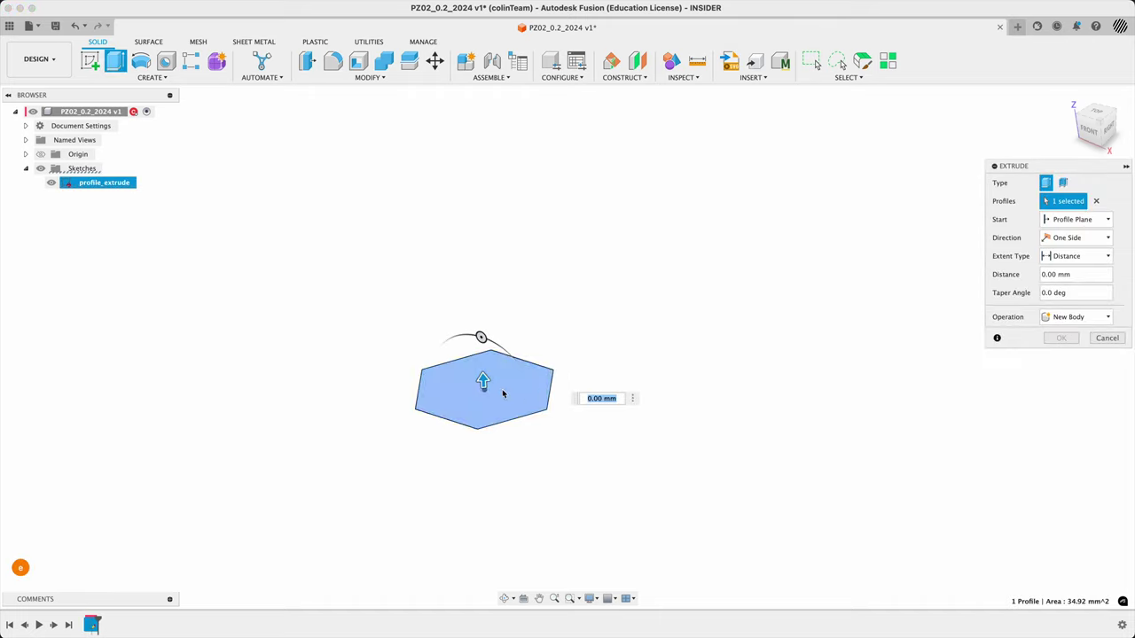
left_click_drag(479, 382, 605, 355)
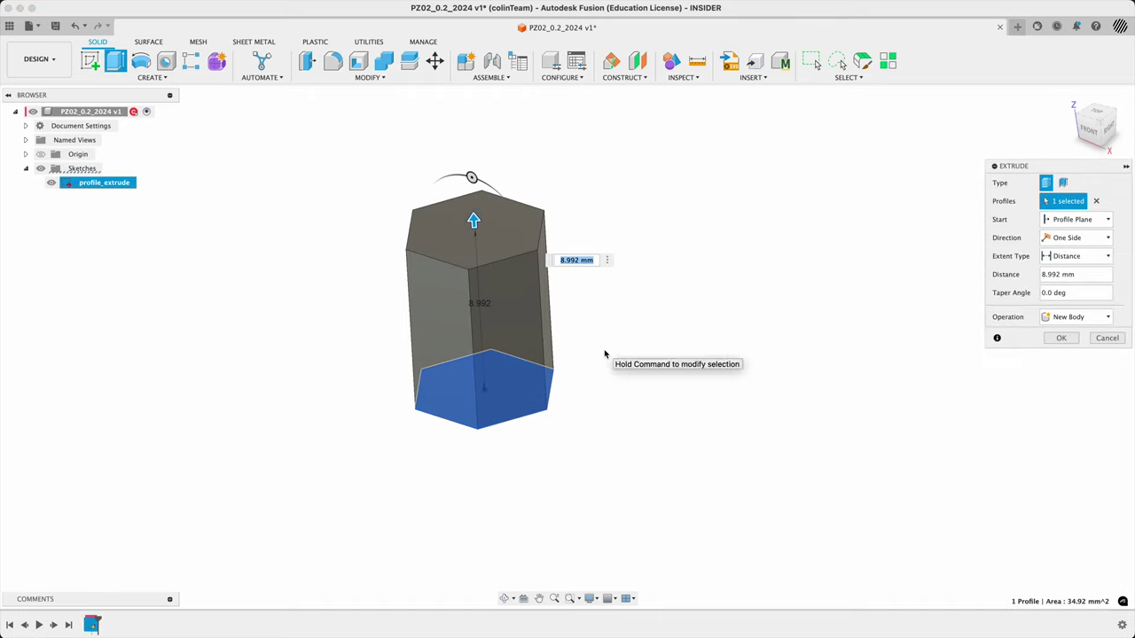
type("25")
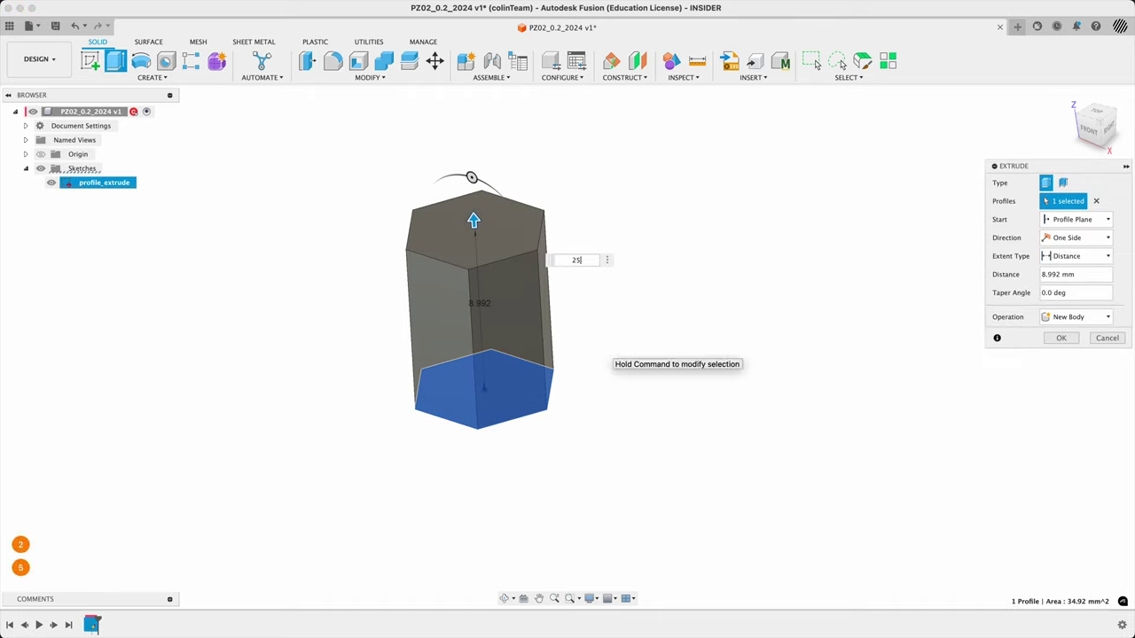
scroll(663, 397, "down", 3)
scroll(677, 256, "down", 2)
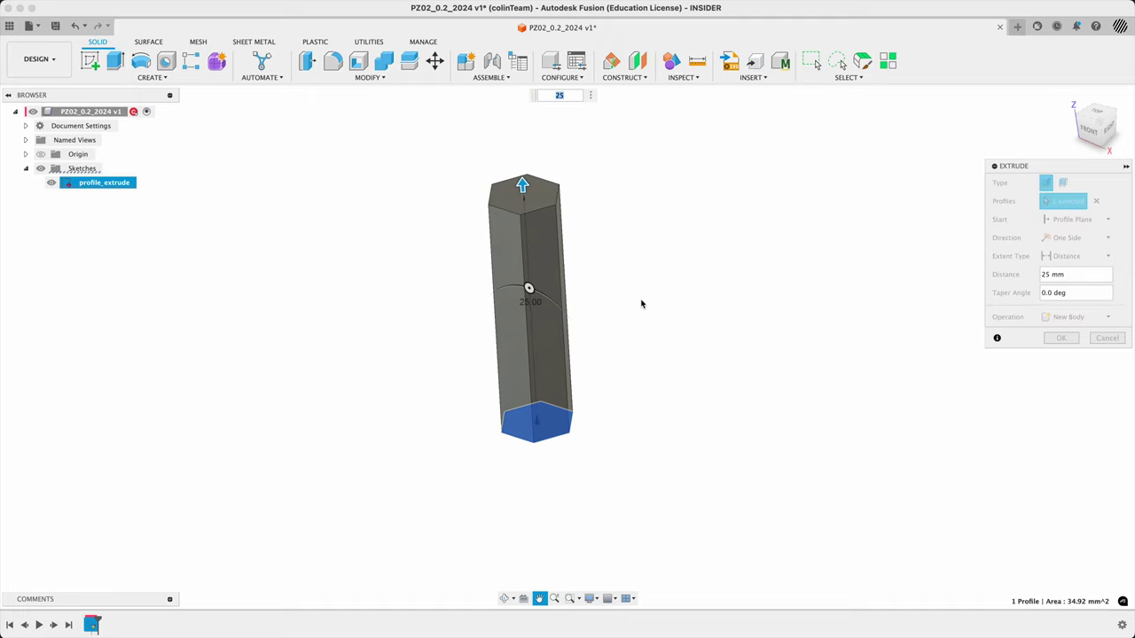
mouse_move(522, 183)
left_mouse_down()
mouse_move(519, 254)
mouse_move(515, 182)
mouse_move(505, 193)
left_mouse_up()
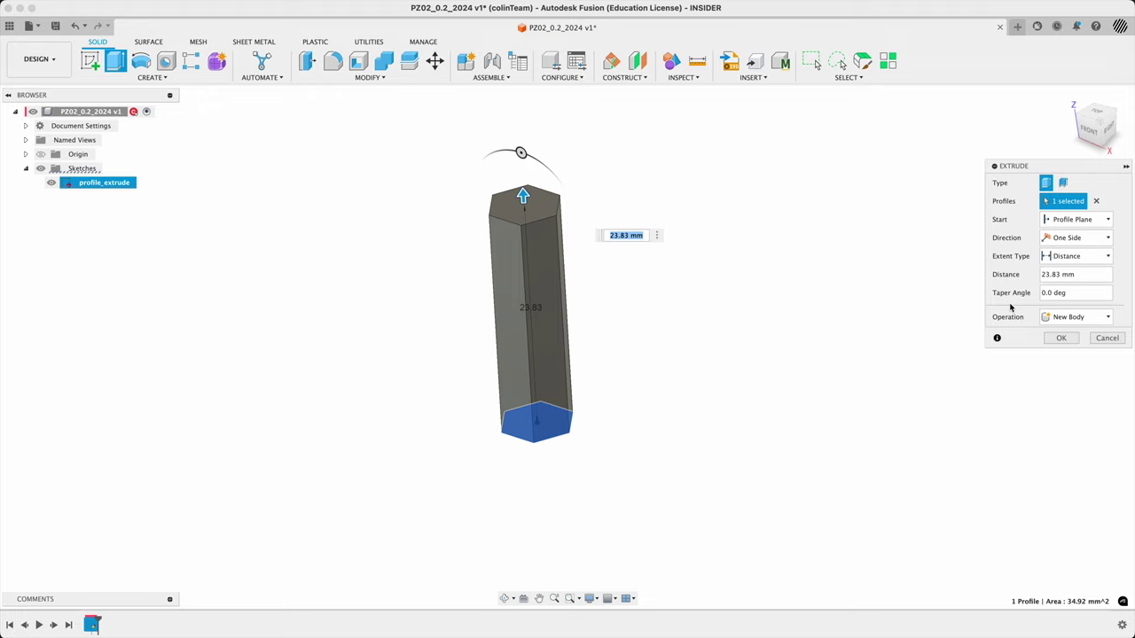
left_click(1060, 338)
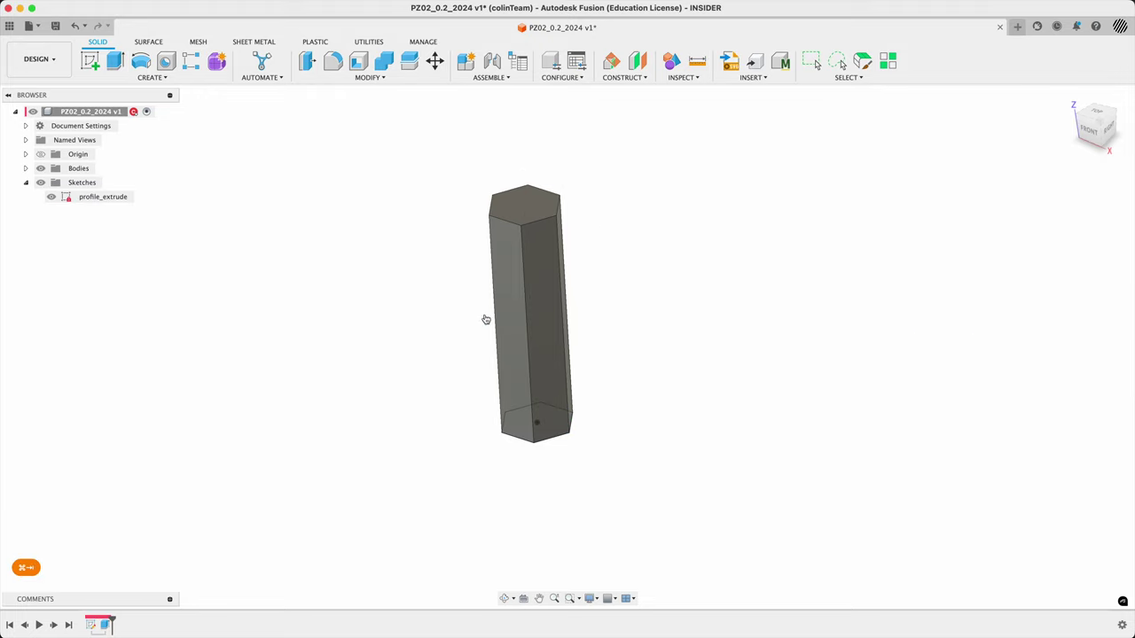
key("super+Tab")
key("super+Tab")
key("super+Tab")
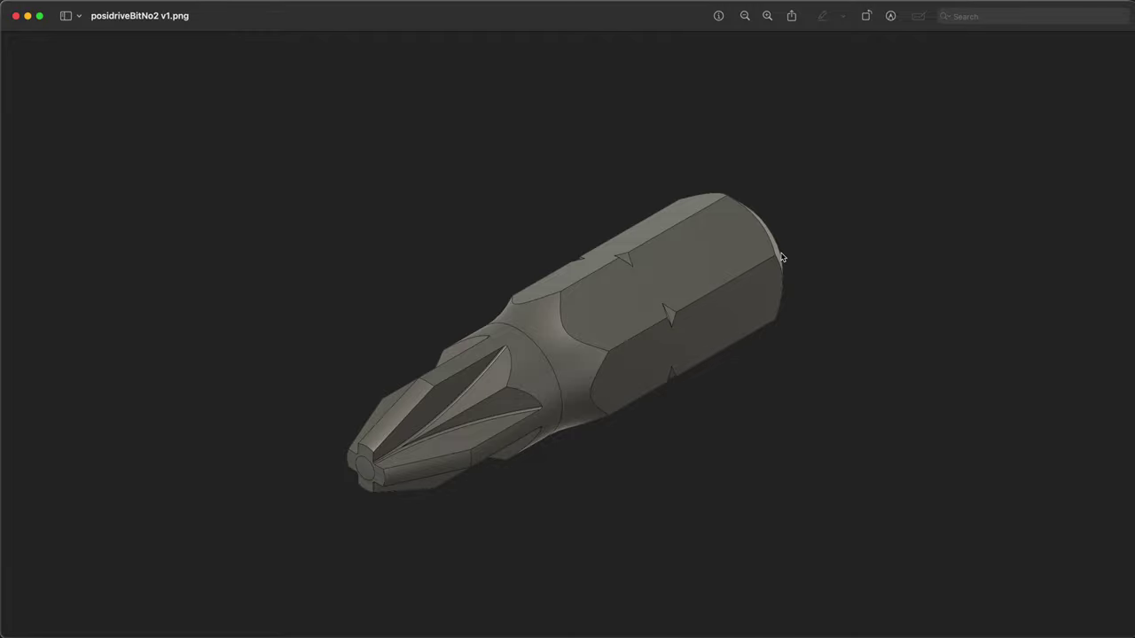
Check the other Preview reference image, then return to the hexagonal bar in Fusion
key("super+grave")
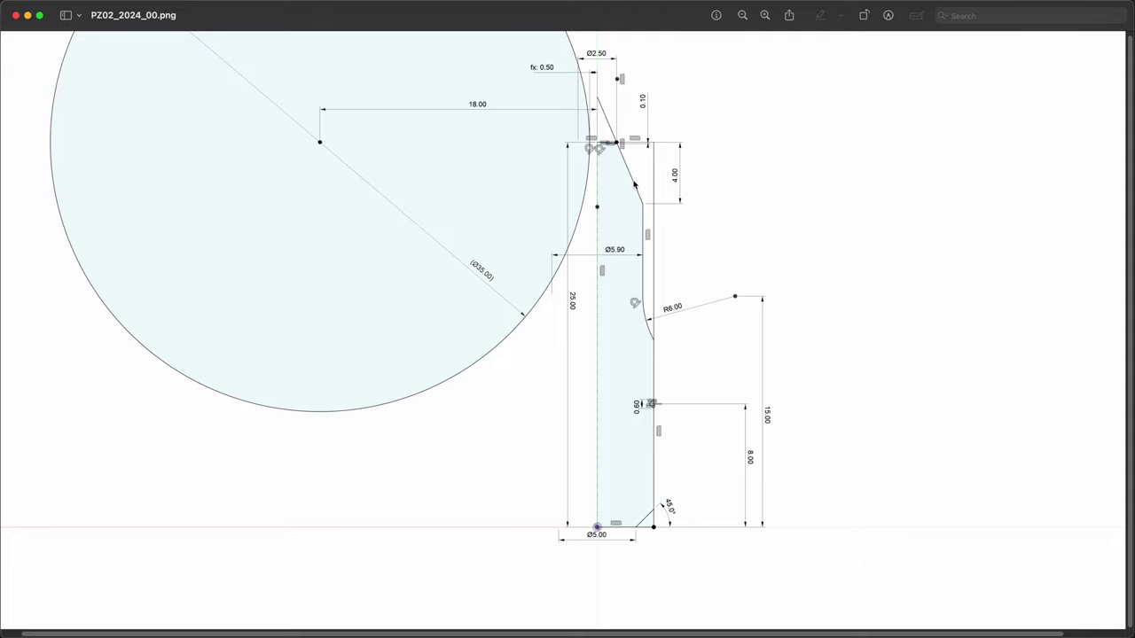
key("super+Tab")
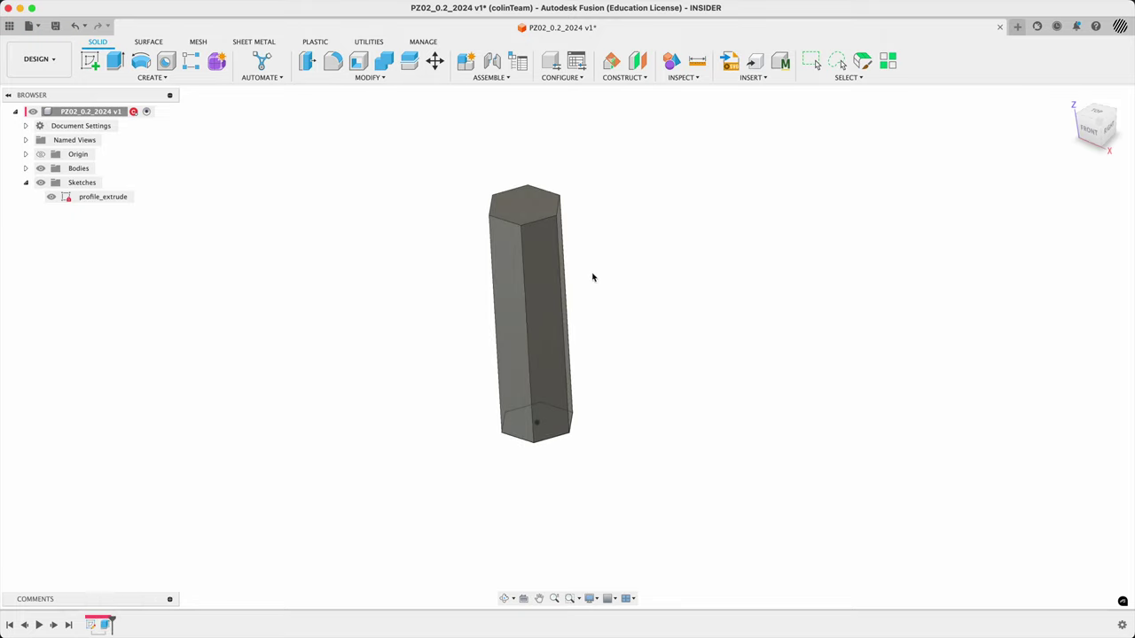
Roll the timeline marker back before Extrude1, leaving only the profile_extrude hexagon sketch active
scroll(534, 234, "up", 2)
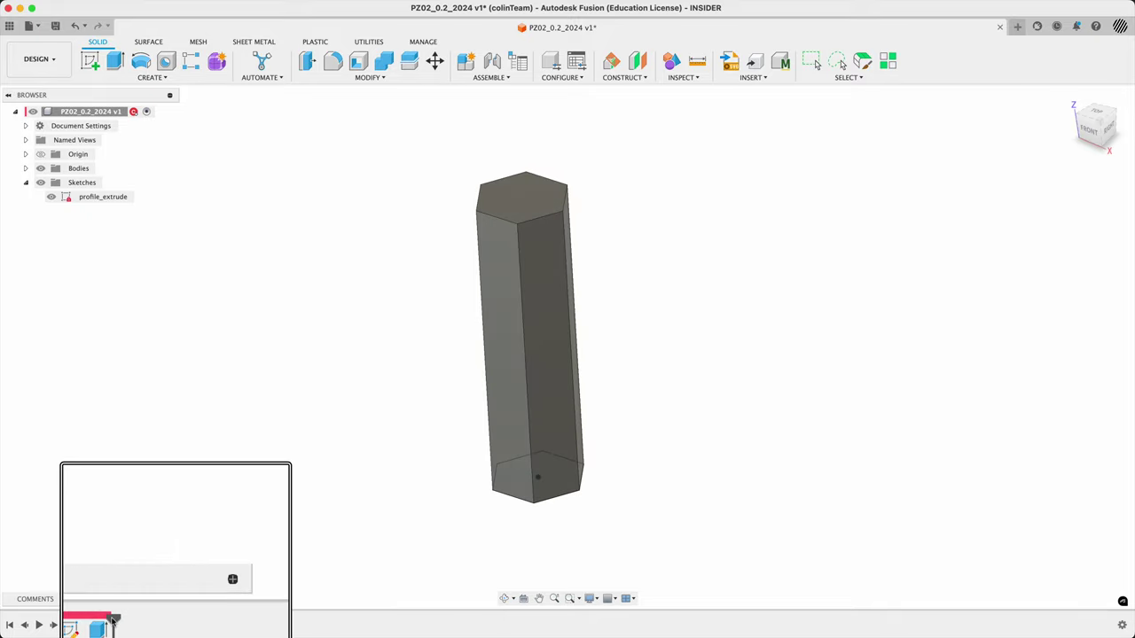
left_click_drag(101, 615, 99, 625)
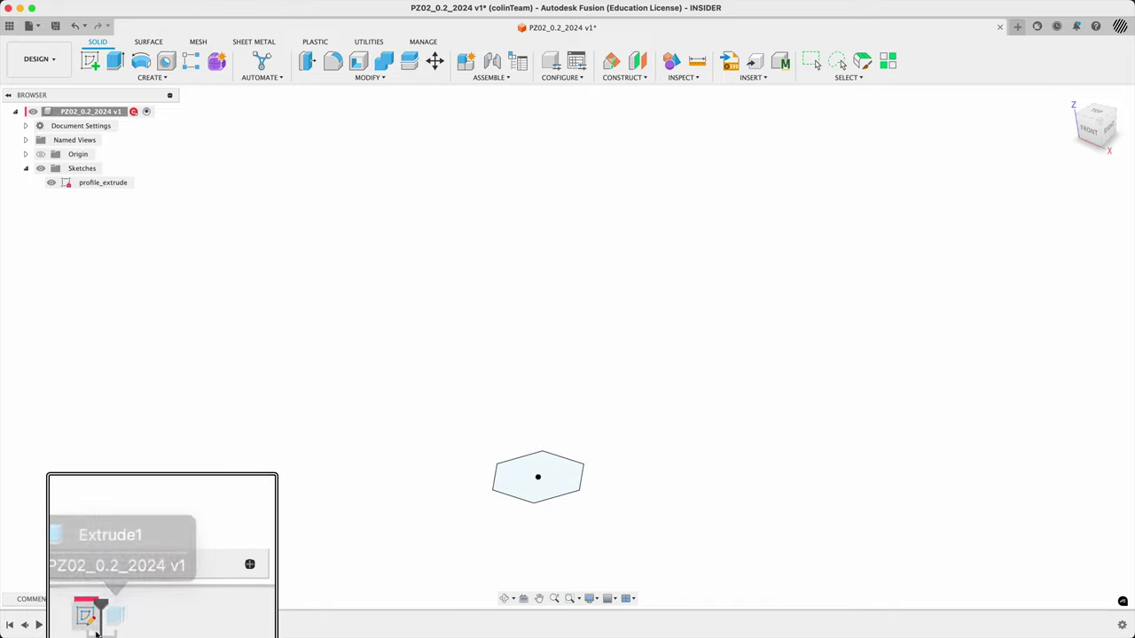
left_click(99, 623)
left_click_drag(99, 623, 93, 629)
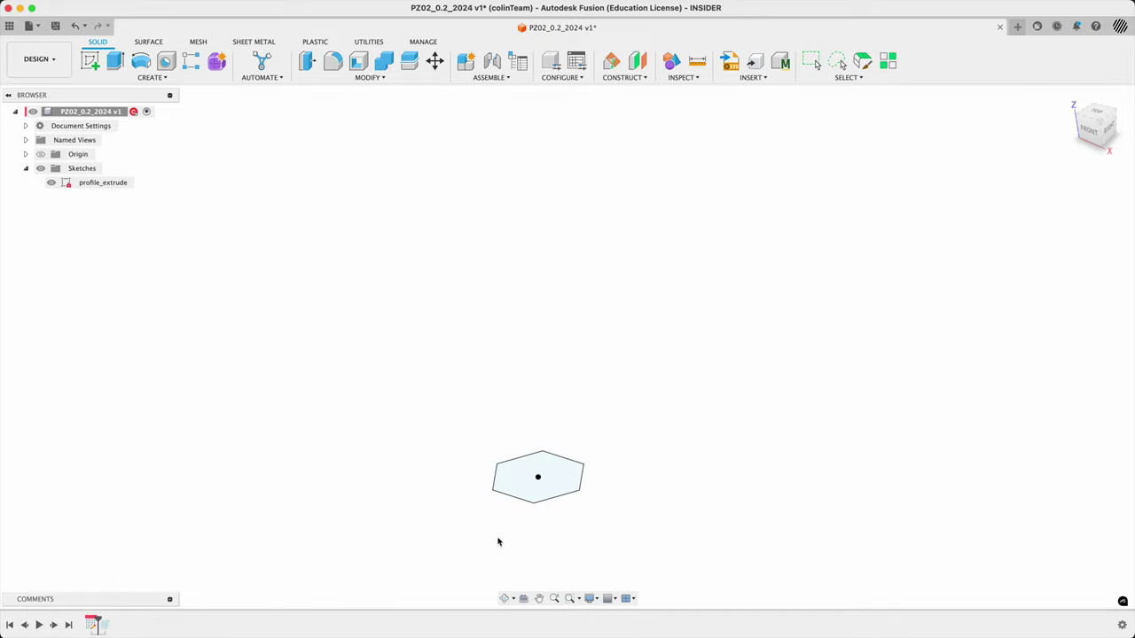
Start Sketch2 on a vertical origin plane and draw a 2-point rectangle upward from the origin
left_click(90, 62)
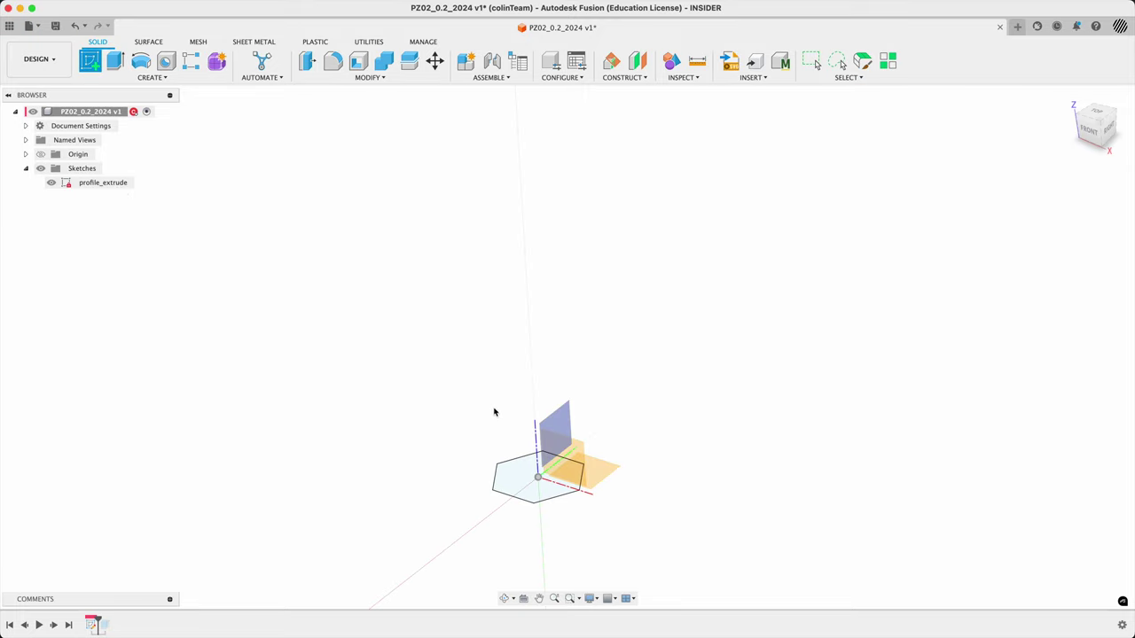
left_click(572, 455)
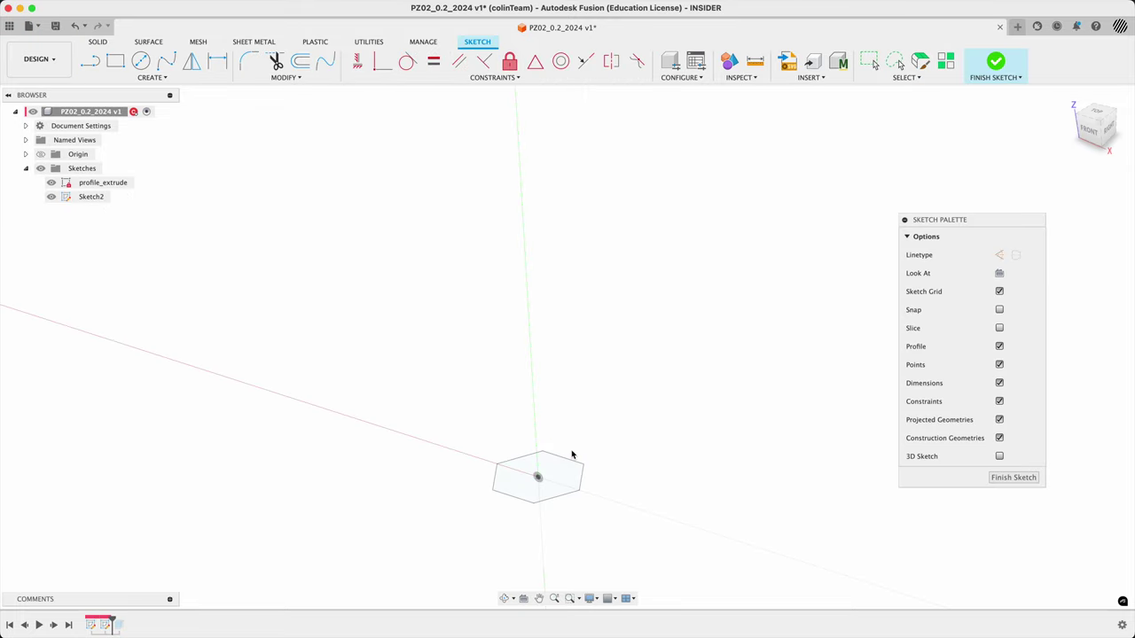
left_click(116, 61)
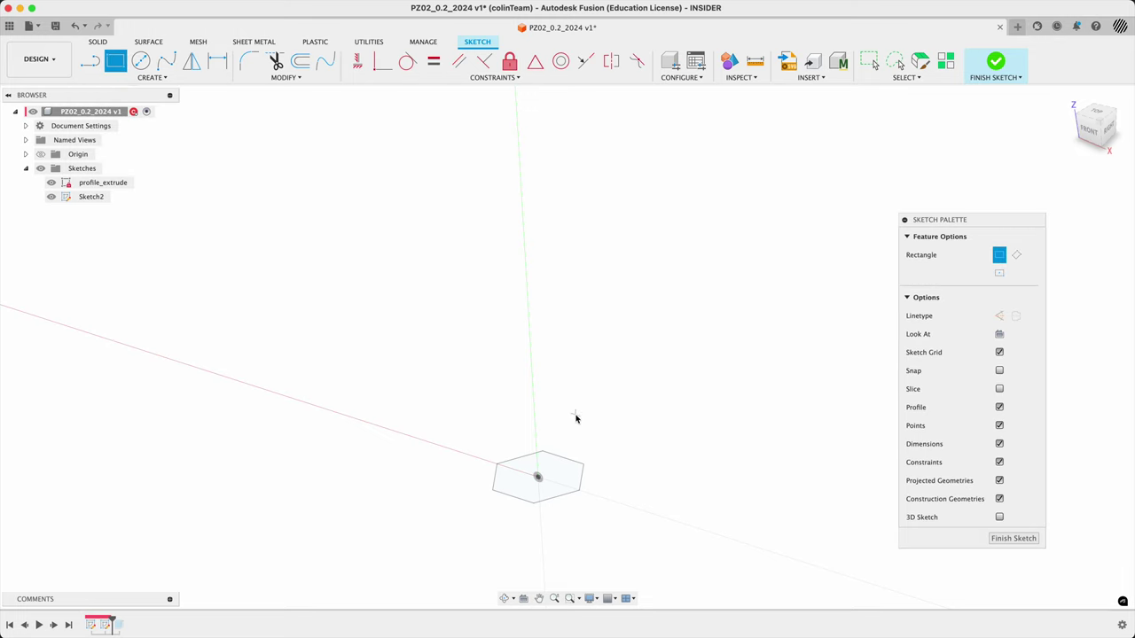
left_click(537, 478)
left_click(606, 276)
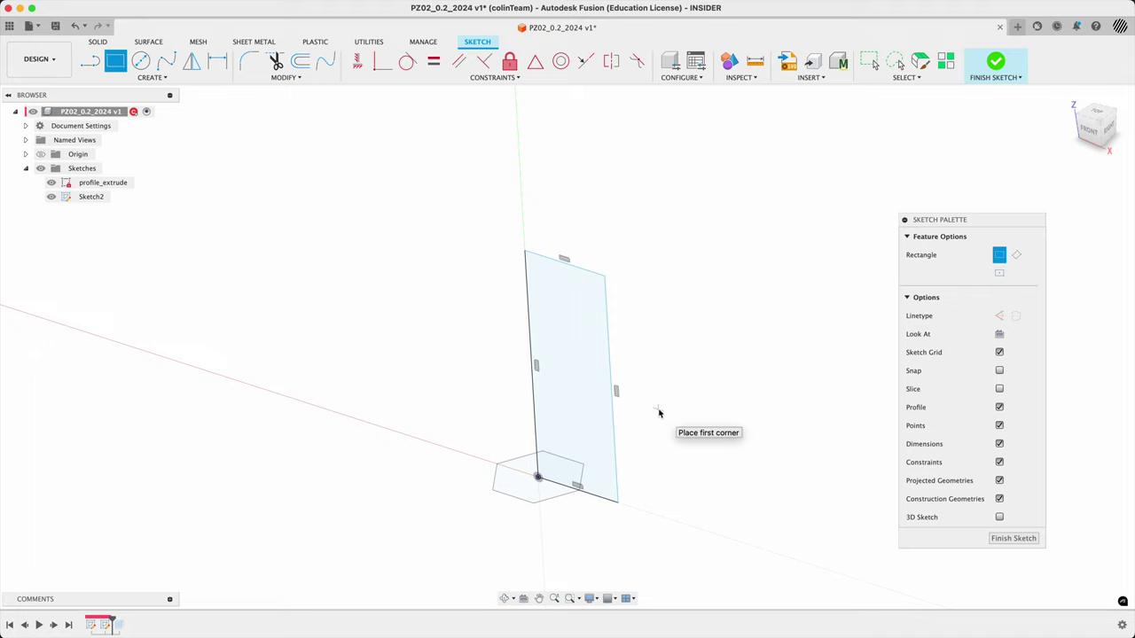
key("Escape")
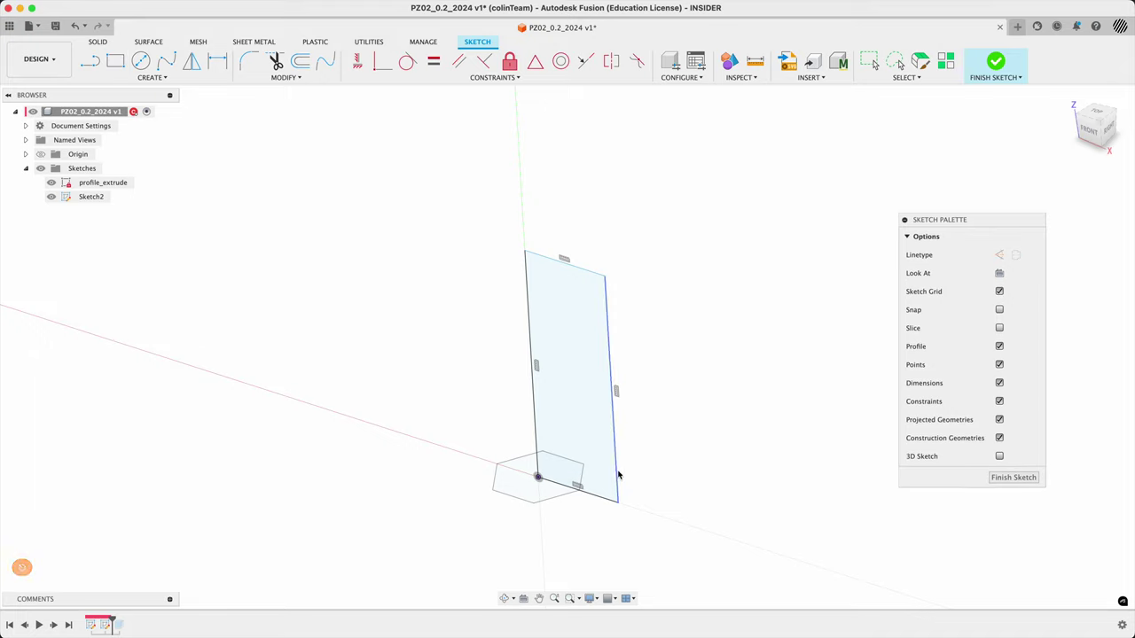
Narrow the rectangle into a tall, thin shape by dragging its right edge and top corner inward
mouse_move(617, 474)
left_mouse_down()
mouse_move(577, 468)
mouse_move(593, 468)
mouse_move(594, 447)
left_mouse_up()
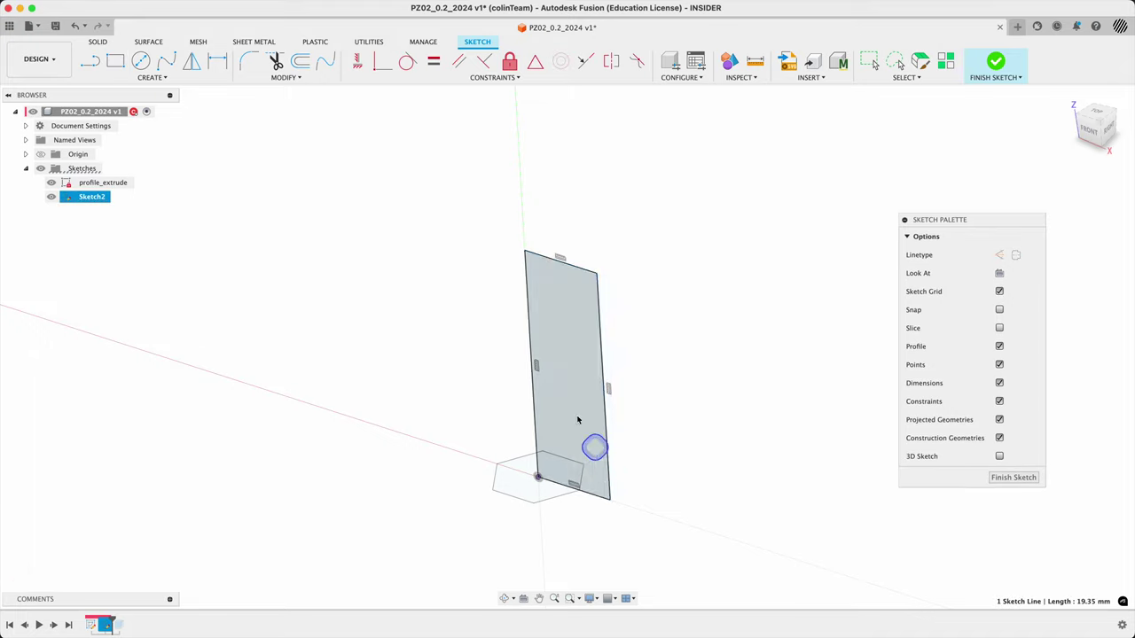
left_click(564, 264)
left_click(567, 413)
left_click(563, 263)
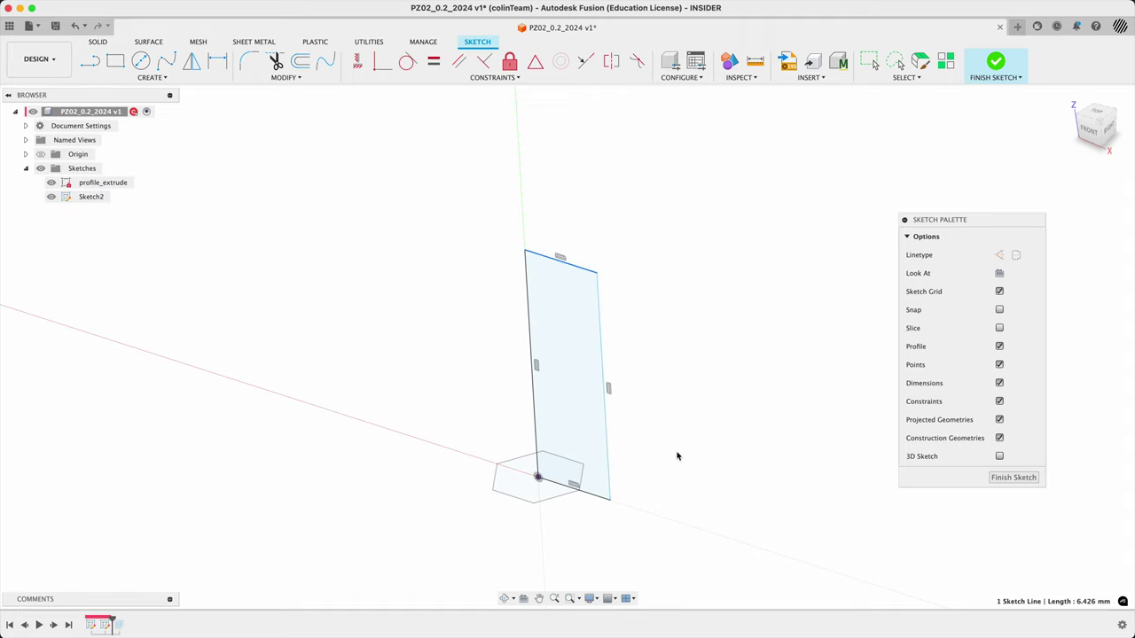
mouse_move(599, 278)
left_mouse_down()
mouse_move(603, 253)
mouse_move(532, 278)
mouse_move(542, 269)
mouse_move(402, 259)
mouse_move(608, 230)
mouse_move(541, 400)
mouse_move(625, 537)
mouse_move(650, 227)
mouse_move(551, 232)
left_mouse_up()
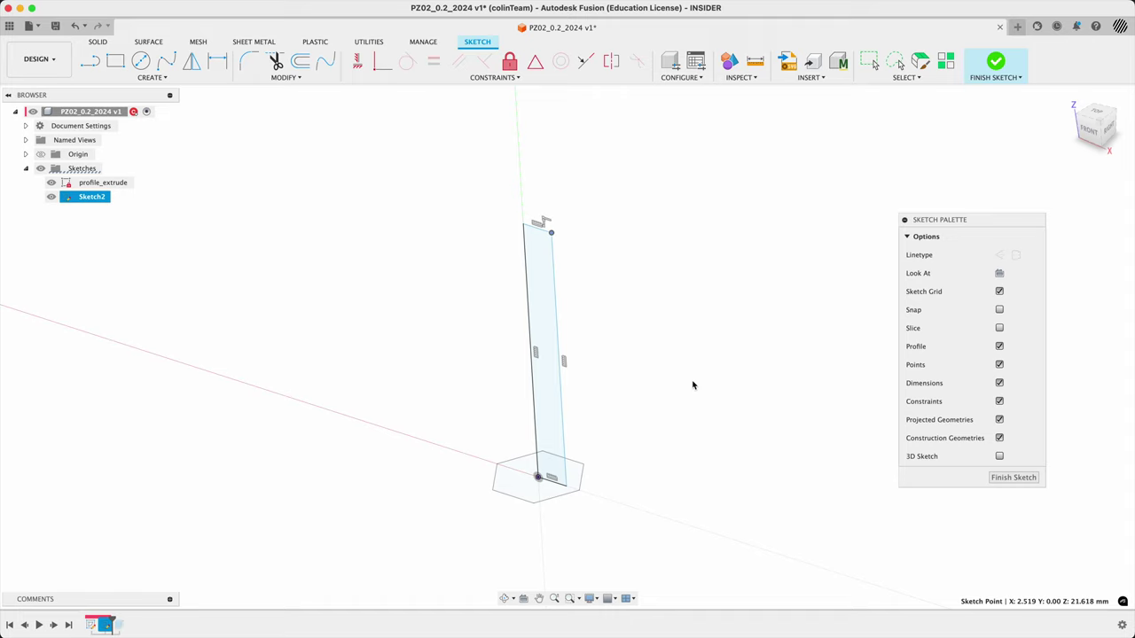
Make the rectangle's bottom corner coincident with a hexagon corner
left_click(670, 402)
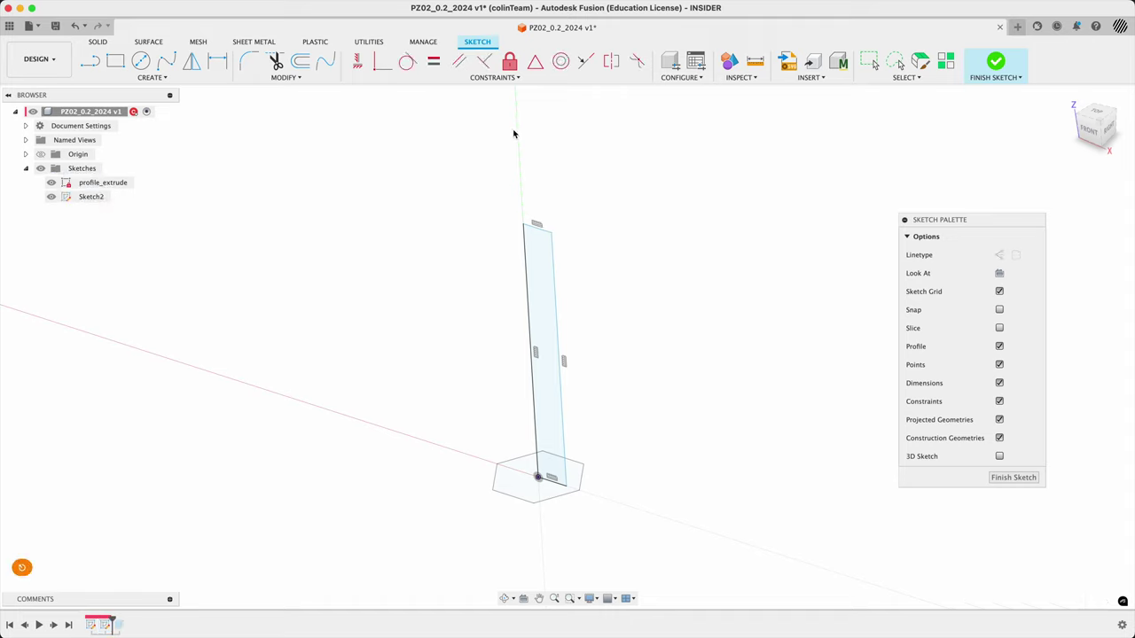
left_click(382, 60)
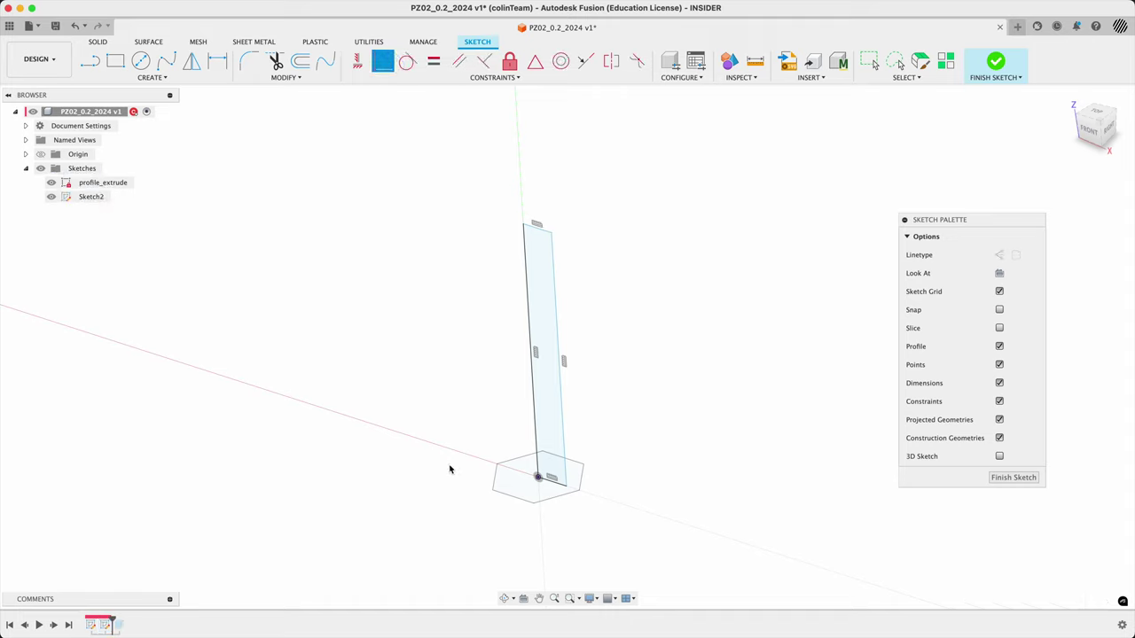
scroll(580, 494, "up", 3)
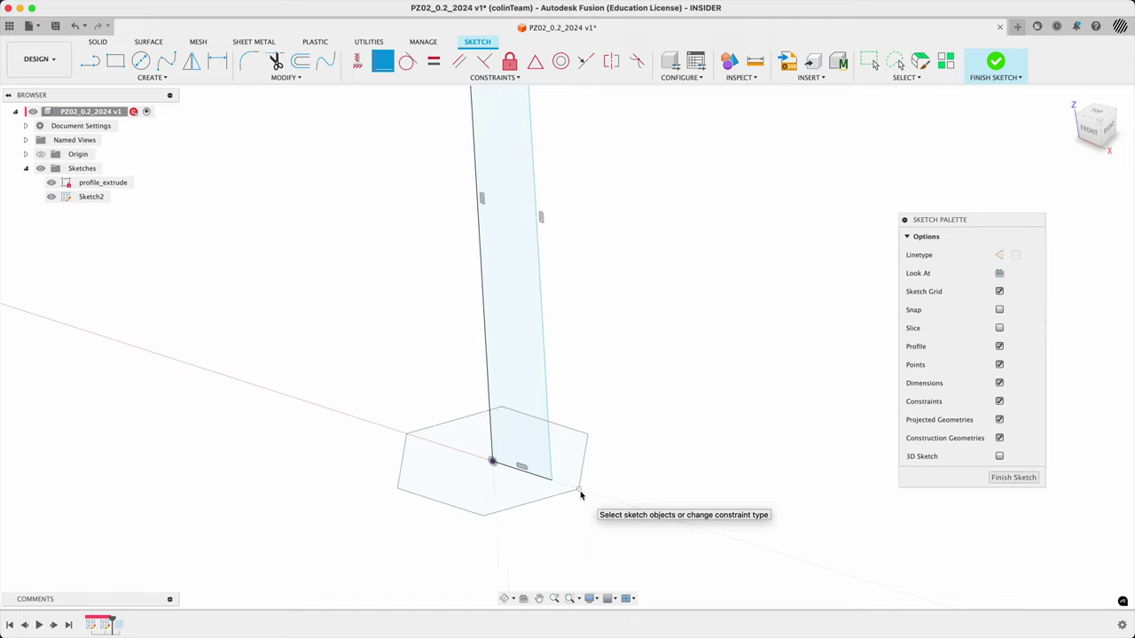
left_click(579, 490)
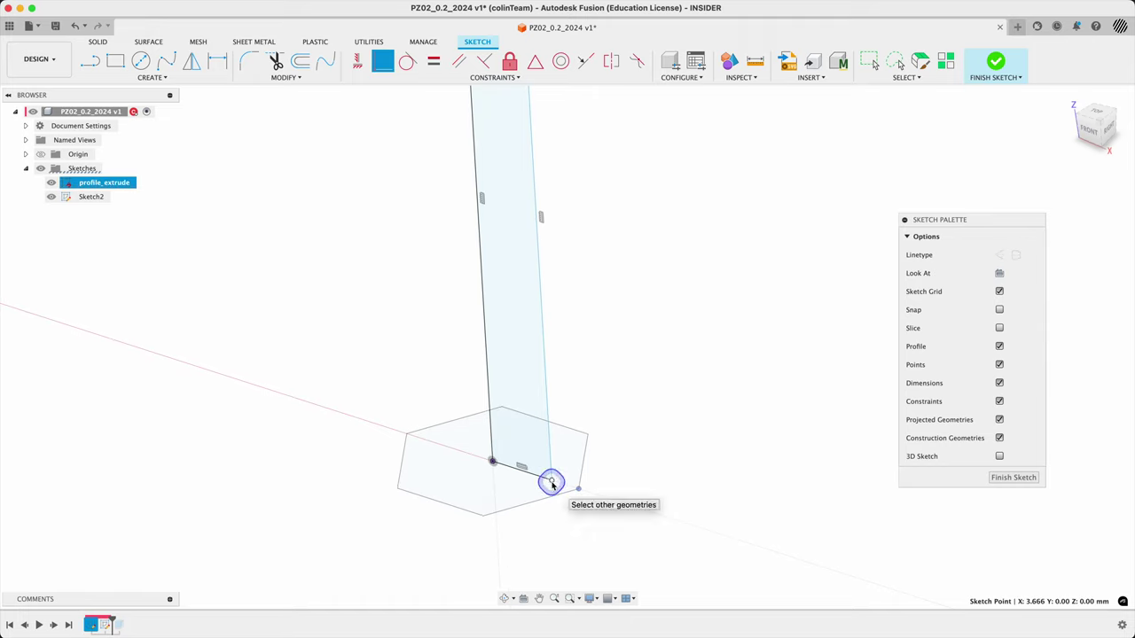
left_click(552, 483)
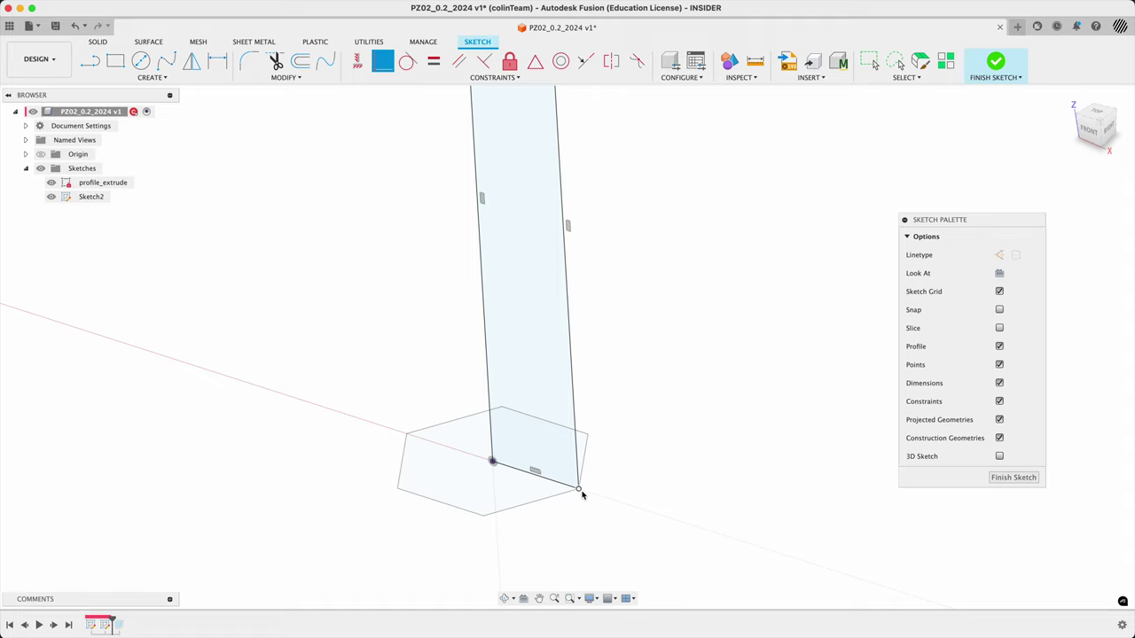
scroll(577, 495, "down", 3)
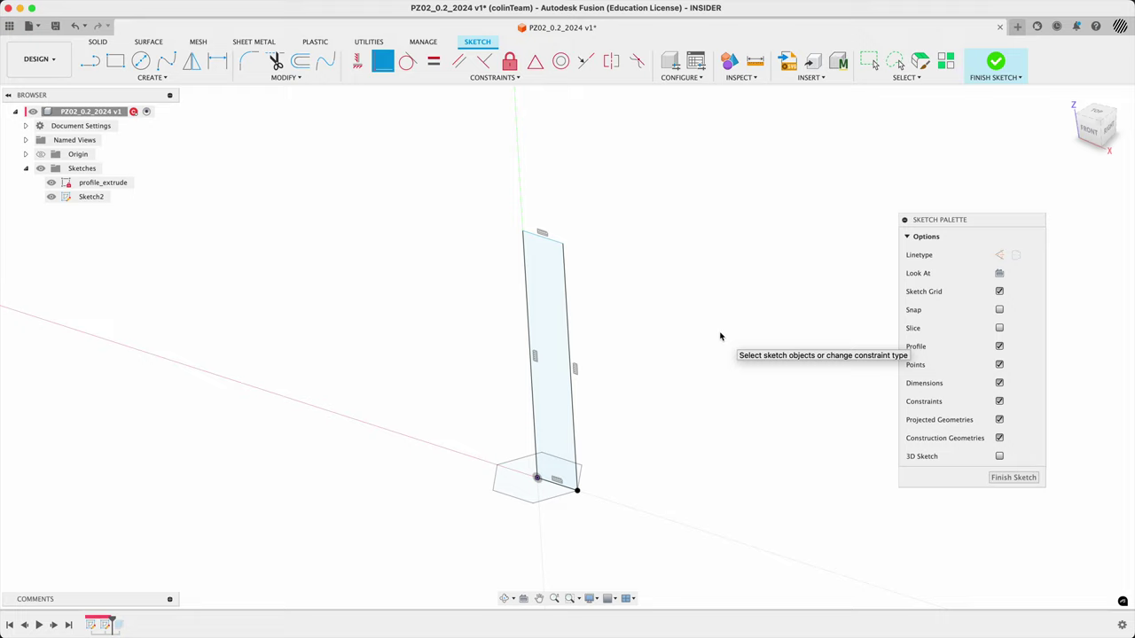
Dimension the rectangle's height as 25 mm and finish the sketch
key("d")
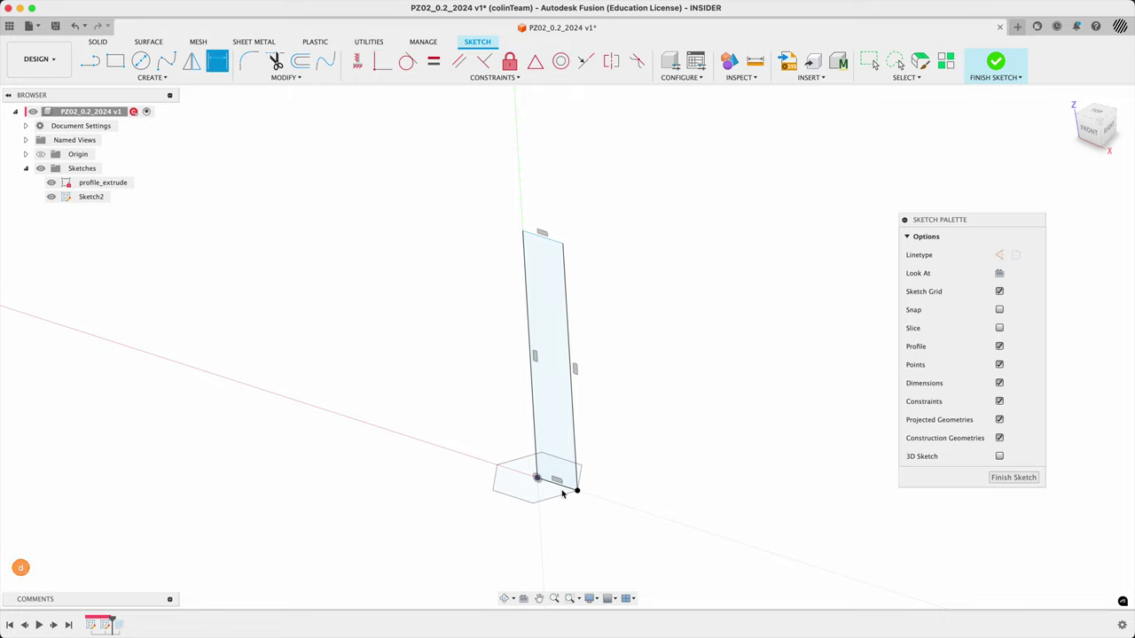
left_click(569, 488)
left_click(538, 236)
left_click(457, 338)
type("25")
key("Return")
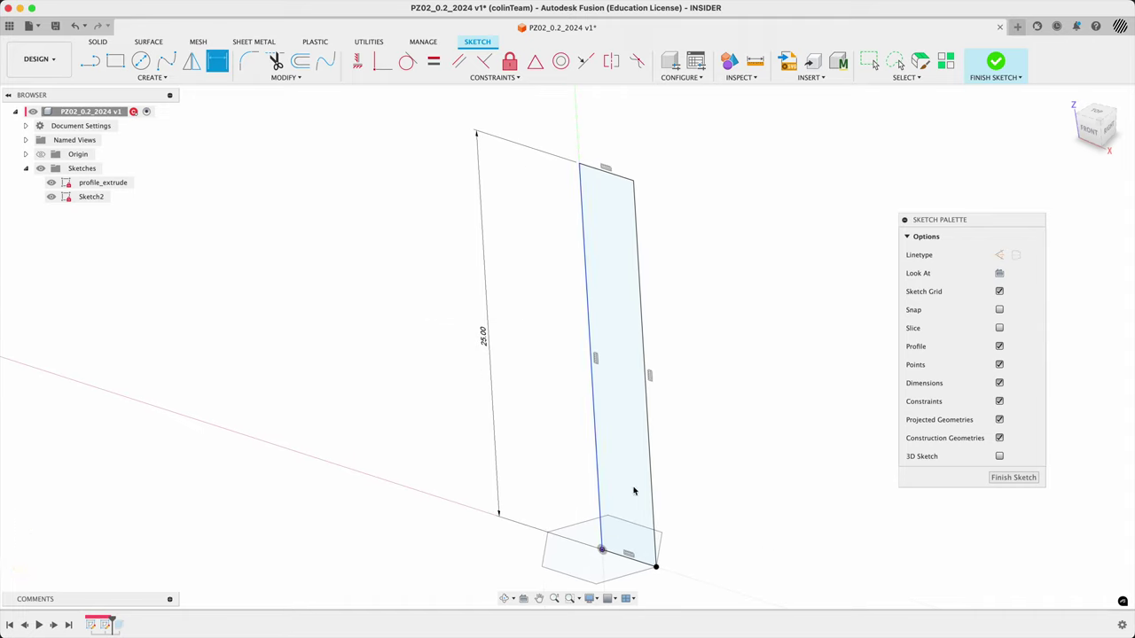
left_click(995, 62)
scroll(780, 321, "down", 3)
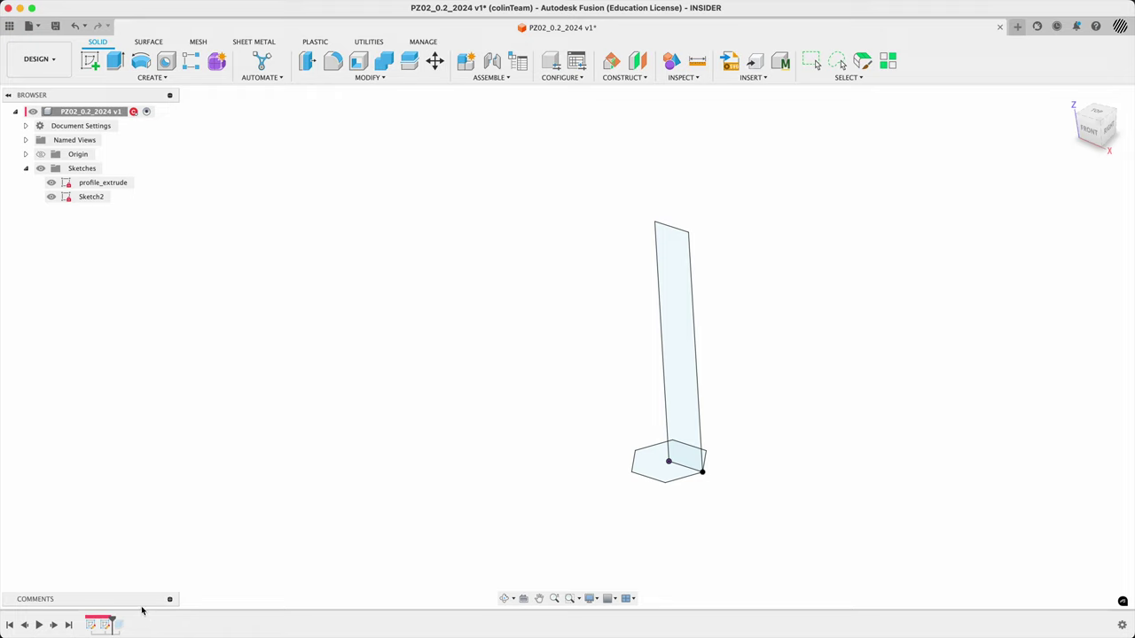
Rename Sketch2 to 'profile_cuts' in the browser
left_click(93, 198)
left_click(92, 196)
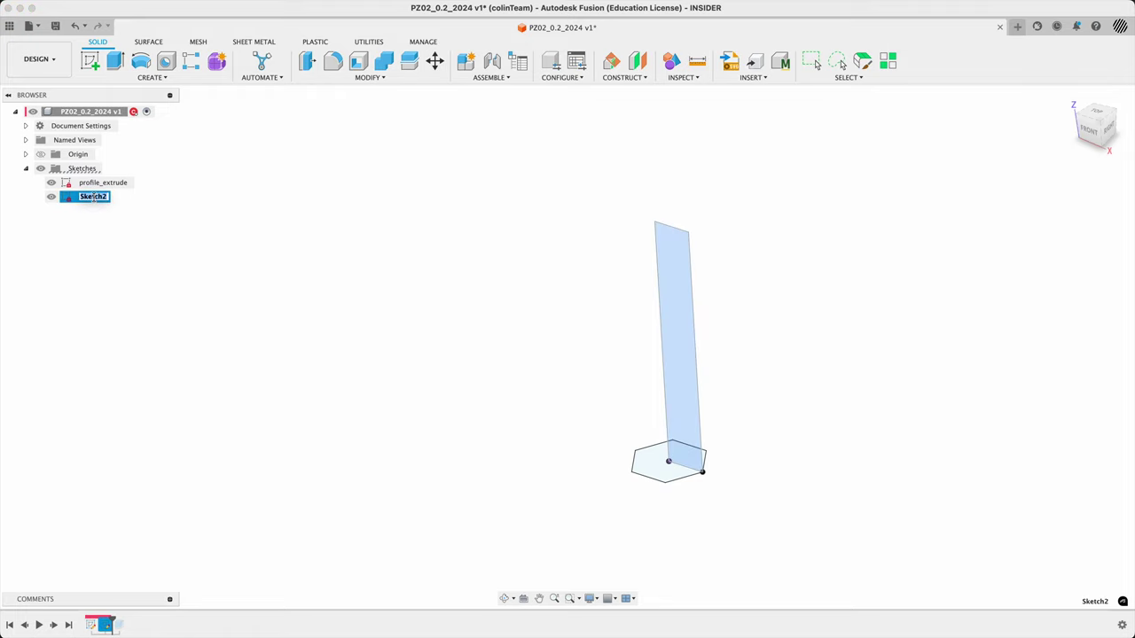
type("profile")
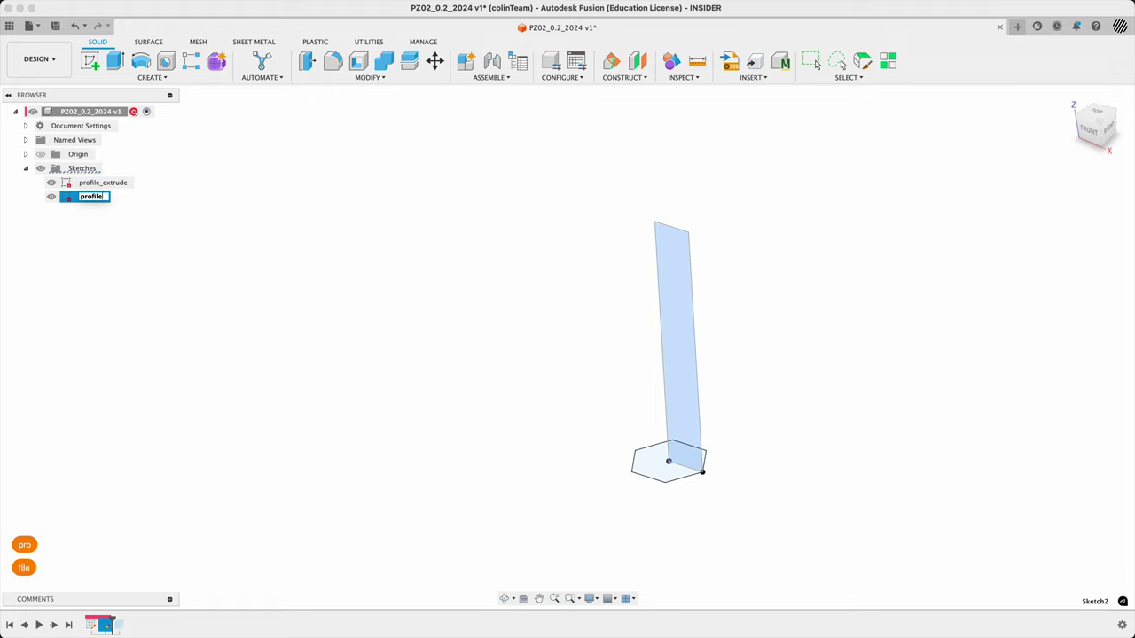
type("_cuts")
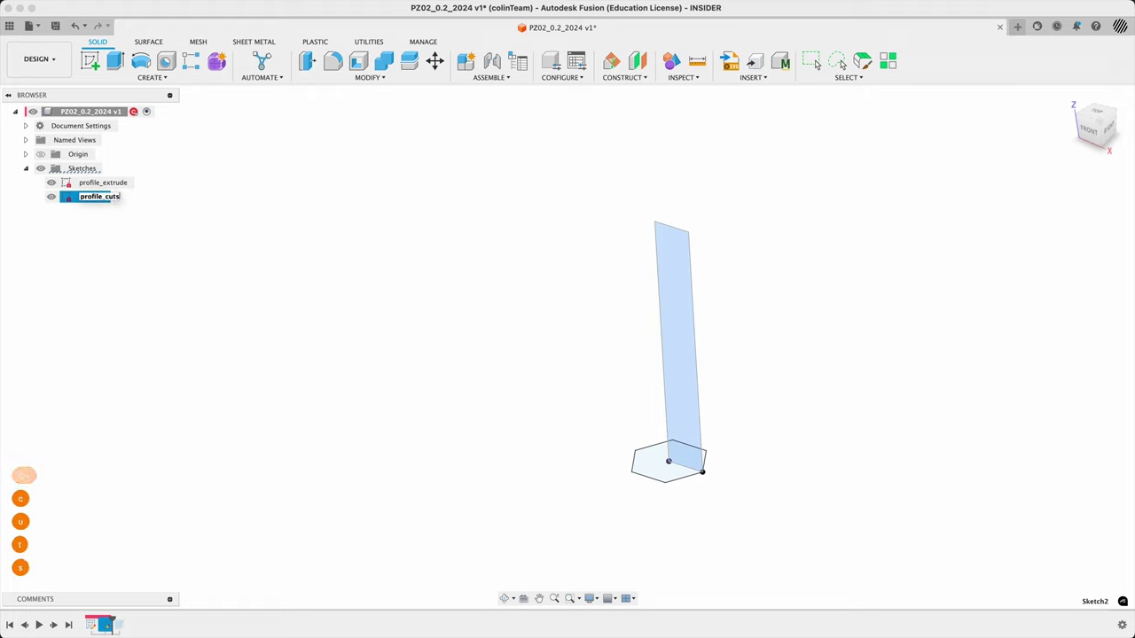
key("Return")
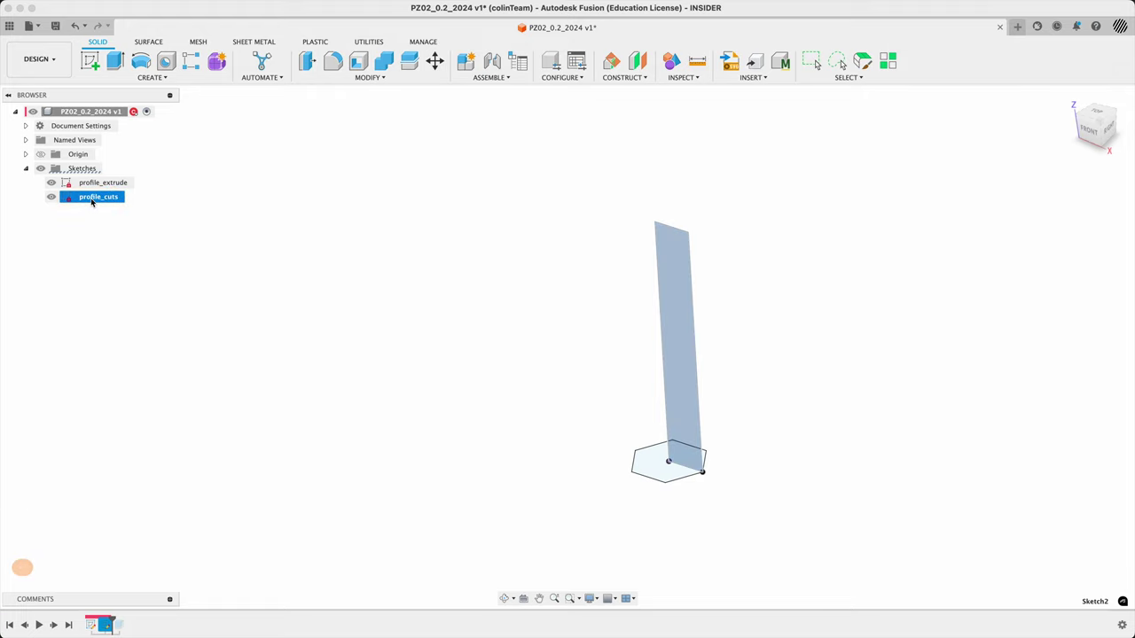
left_click(484, 258)
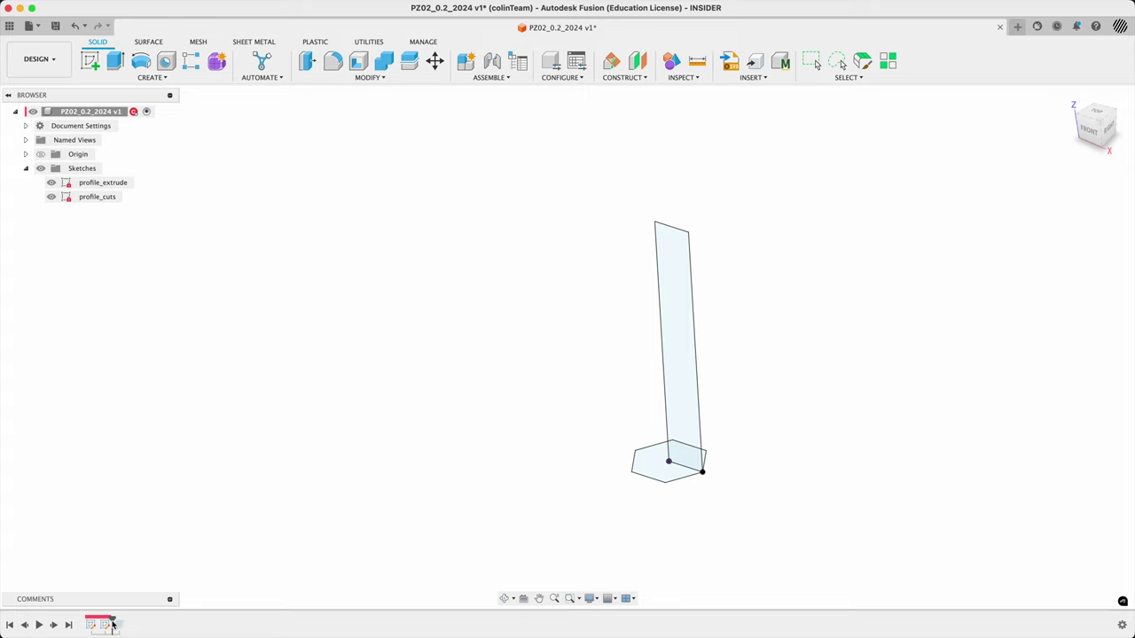
Roll the timeline forward past Extrude1, then open and cancel its Edit Feature dialog unchanged
left_click_drag(113, 625, 126, 625)
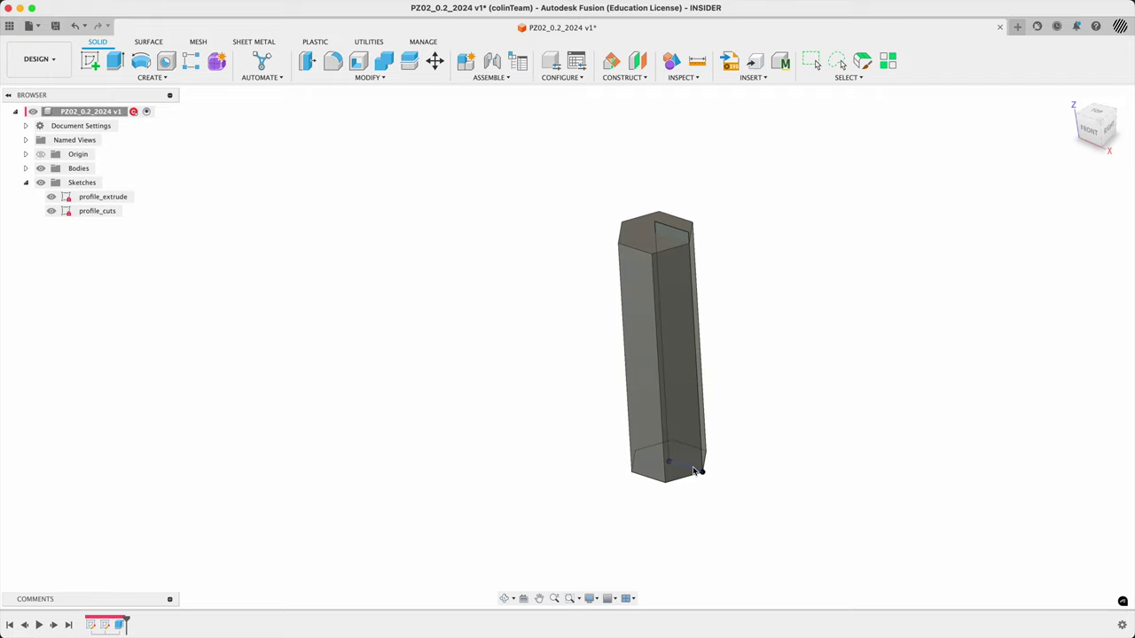
right_click(118, 624)
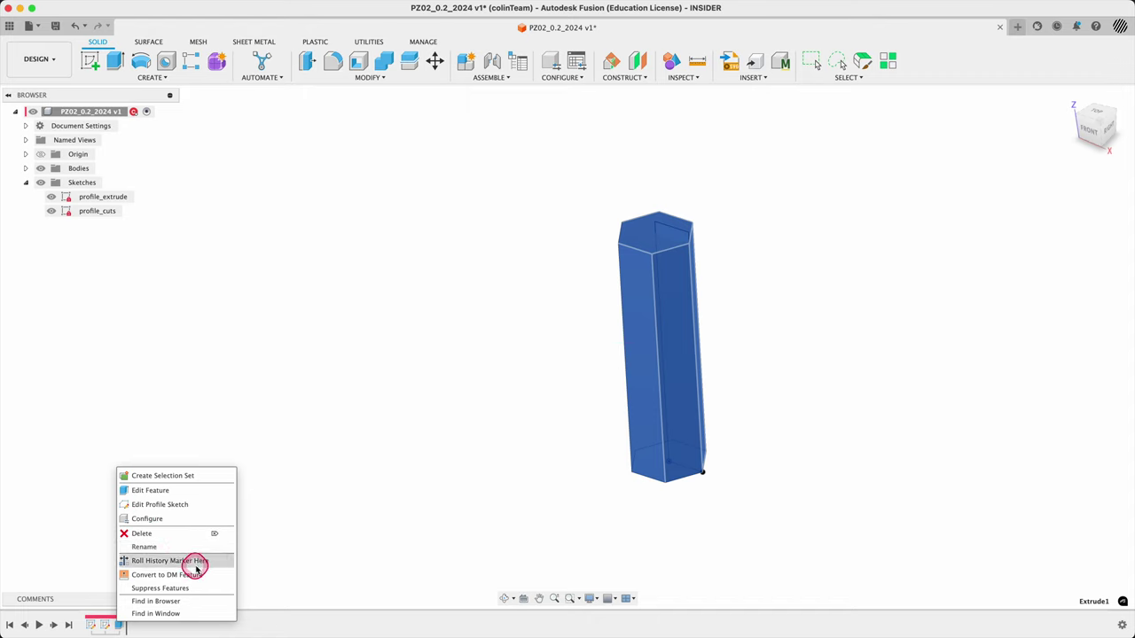
left_click(190, 493)
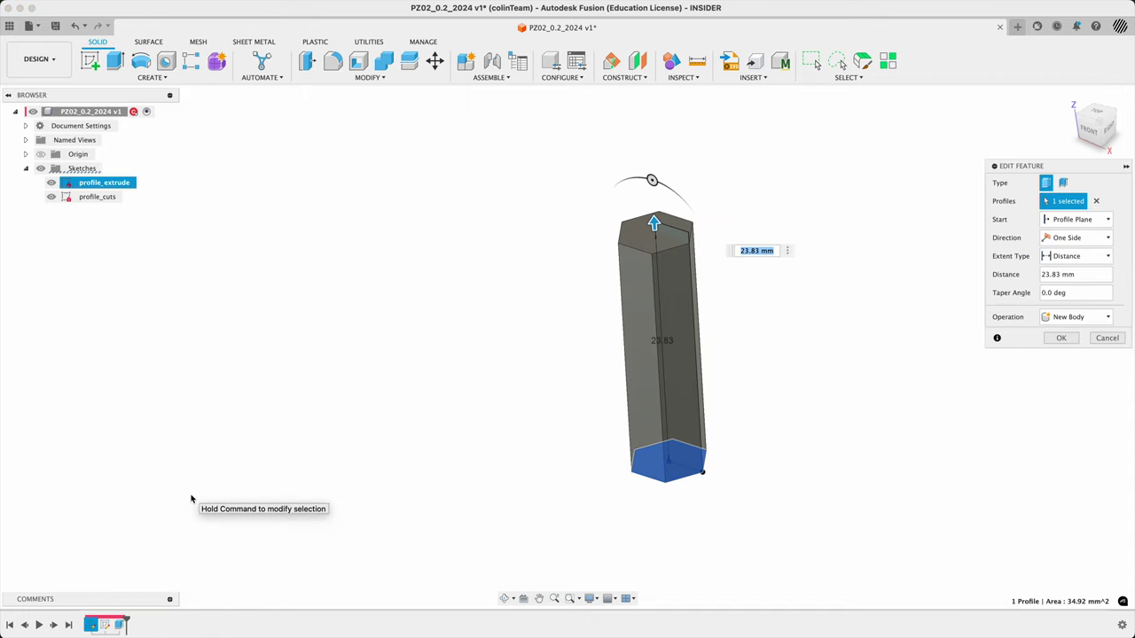
key("BackSpace")
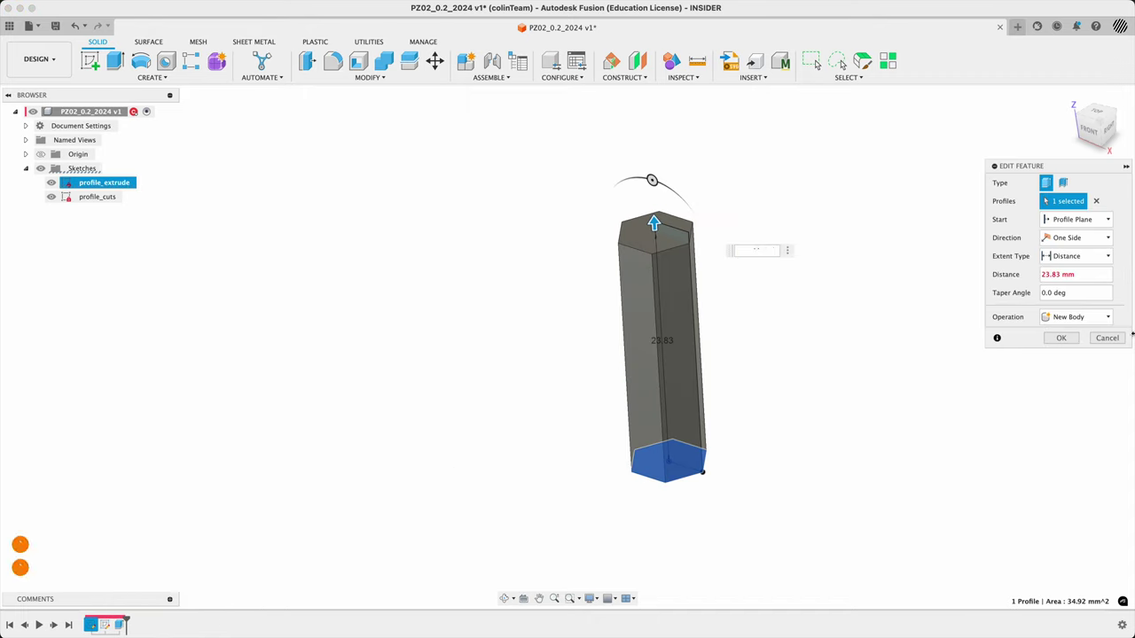
left_click(1106, 338)
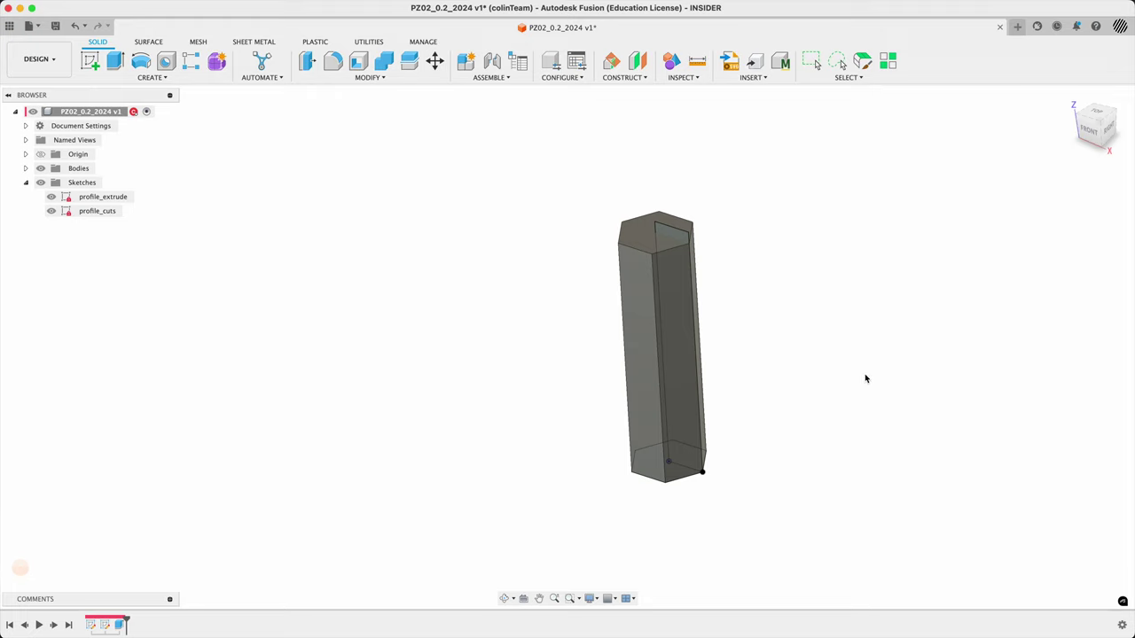
Open the body's extrude settings and its profile sketch, closing both without changes
right_click(640, 344)
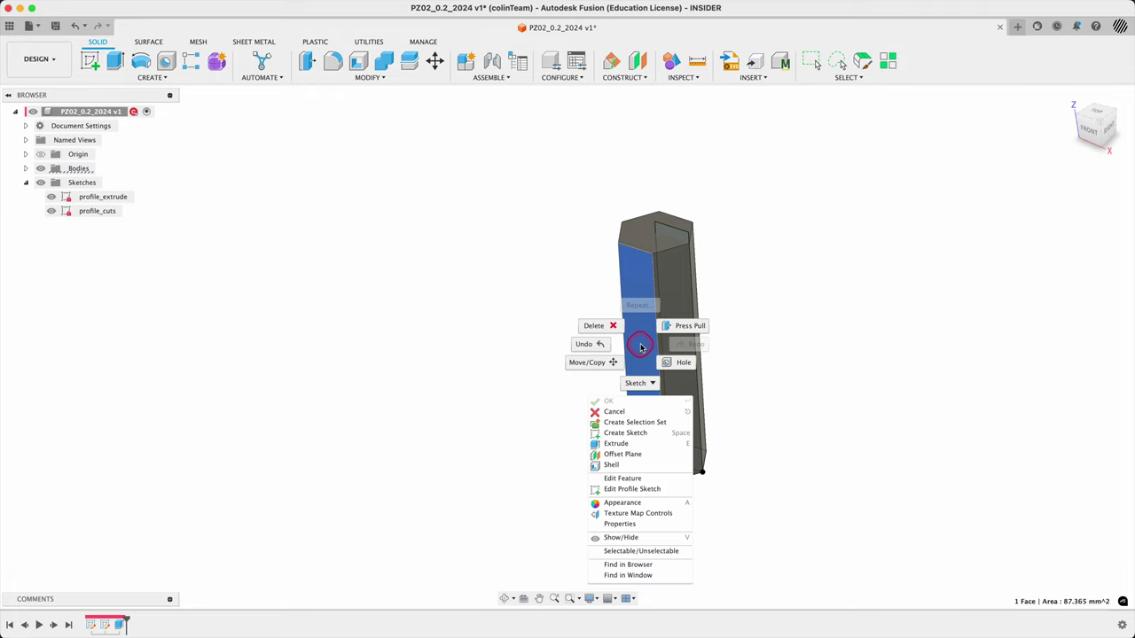
left_click(653, 477)
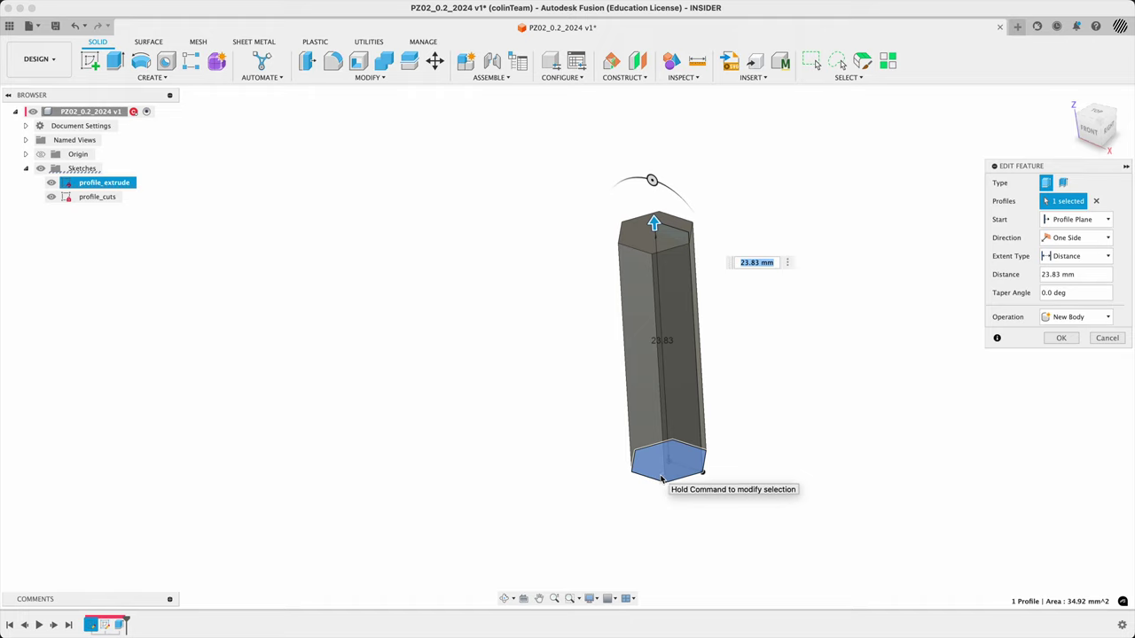
left_click(1106, 338)
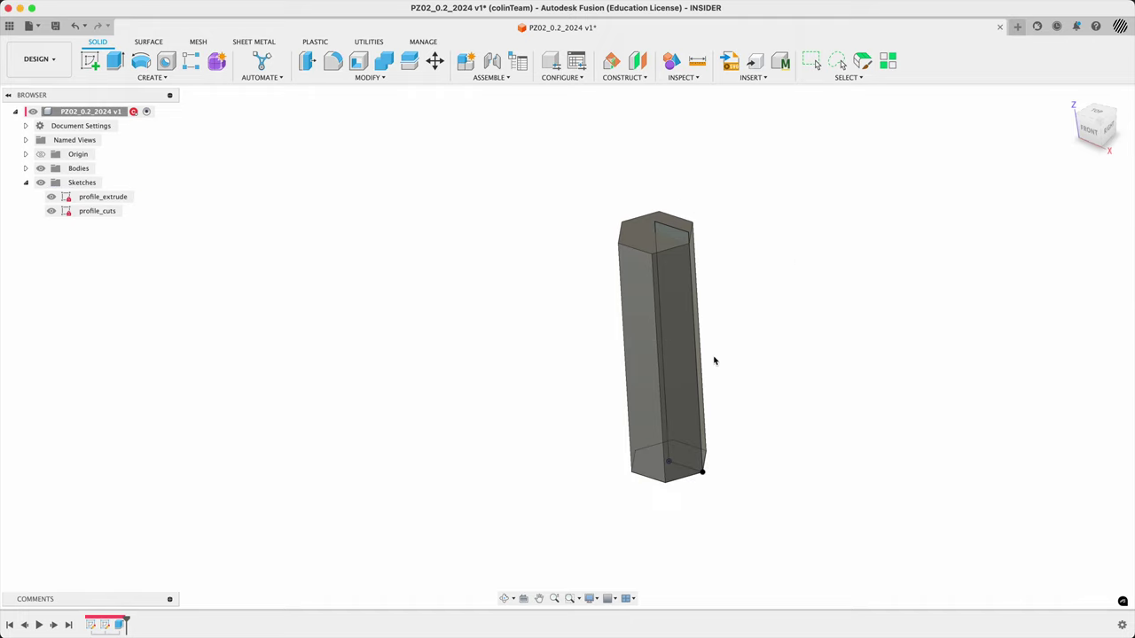
right_click(641, 347)
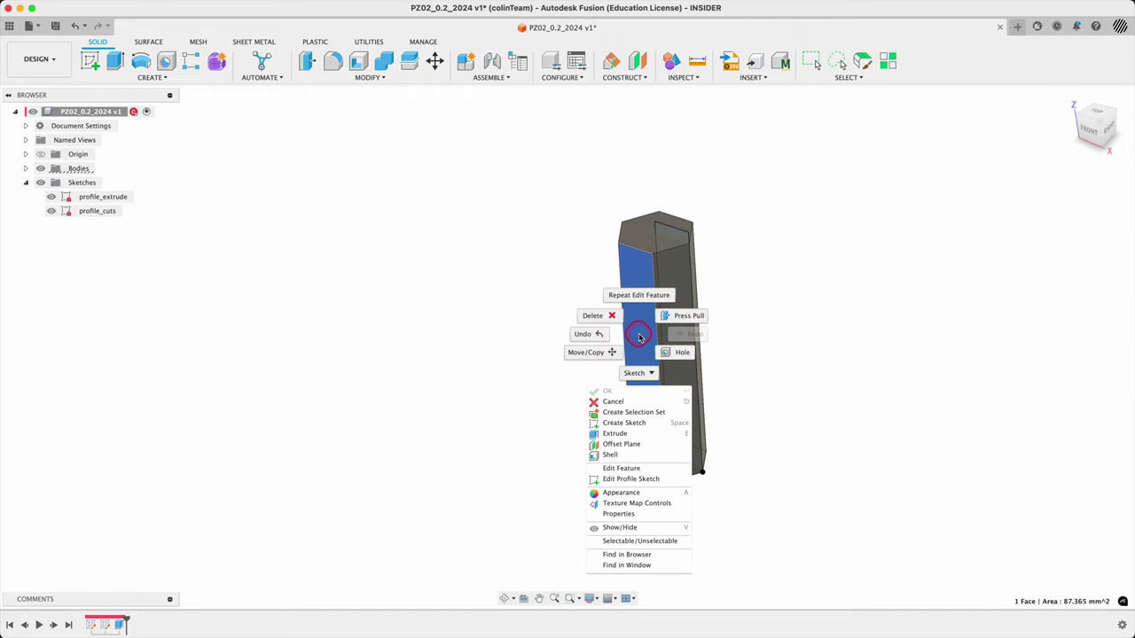
left_click(665, 480)
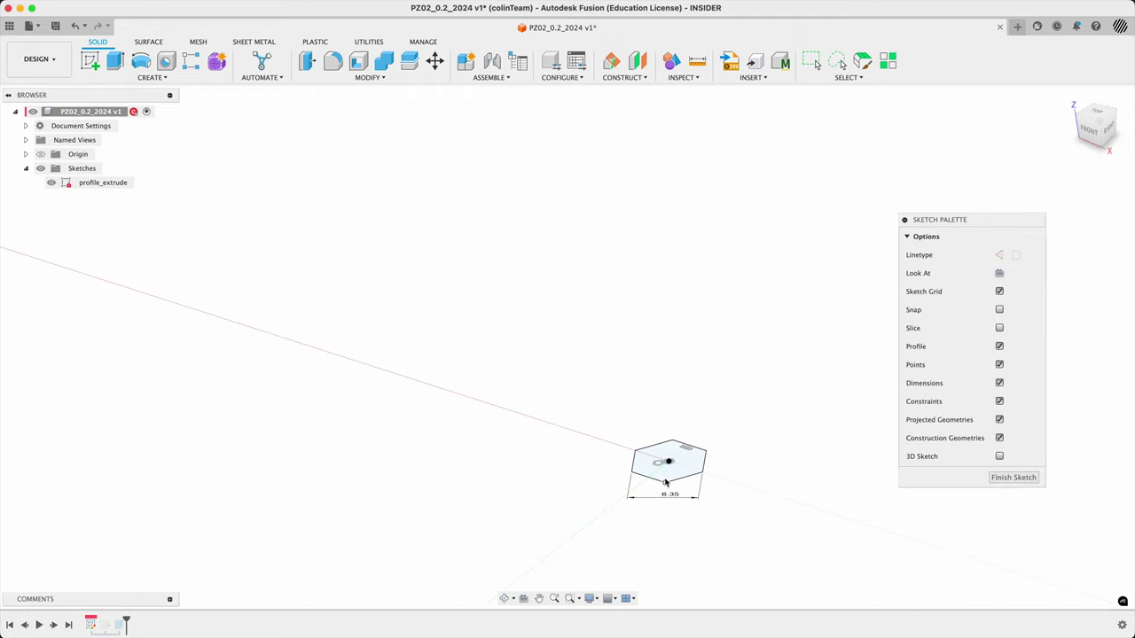
left_click(1028, 478)
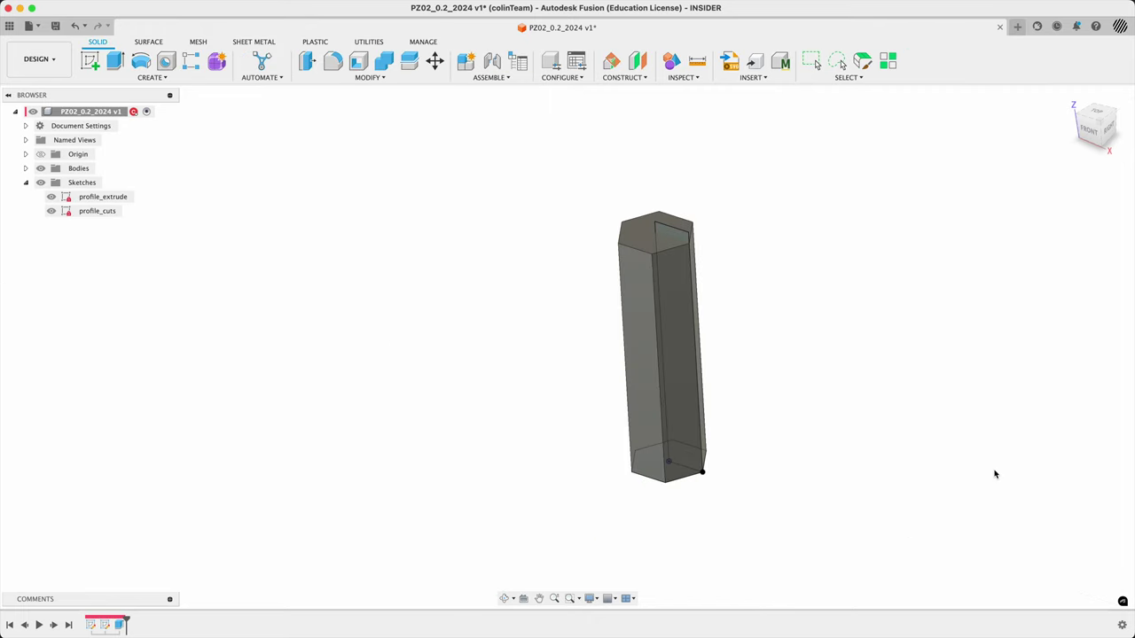
Change the extrusion's extent to To Object, ending at the profile_cuts sketch's top point
right_click(647, 326)
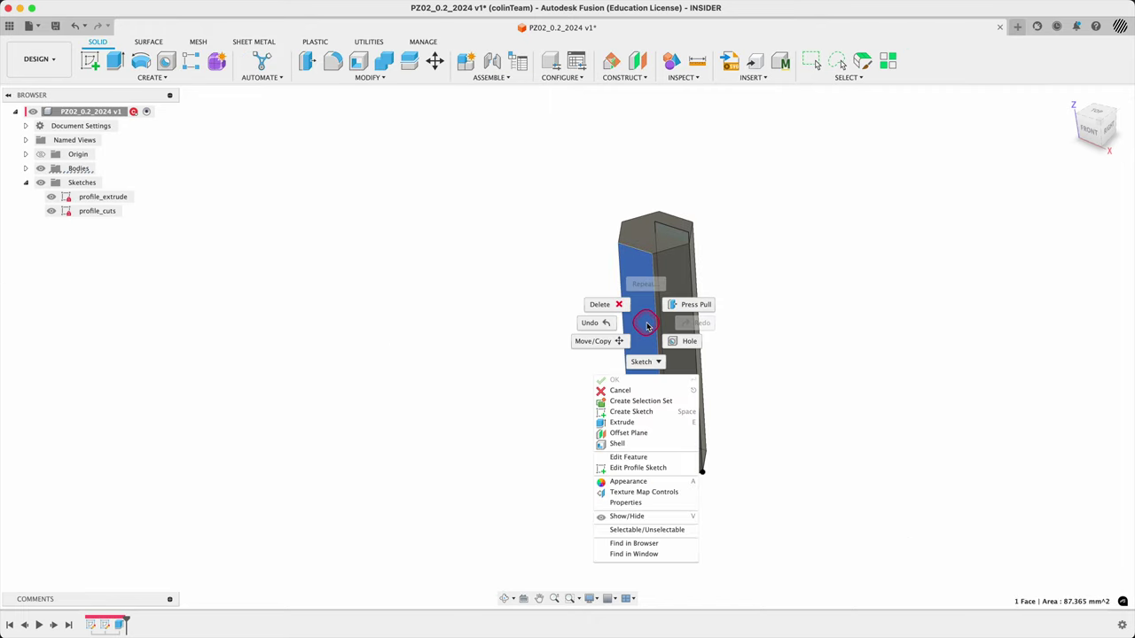
left_click(661, 457)
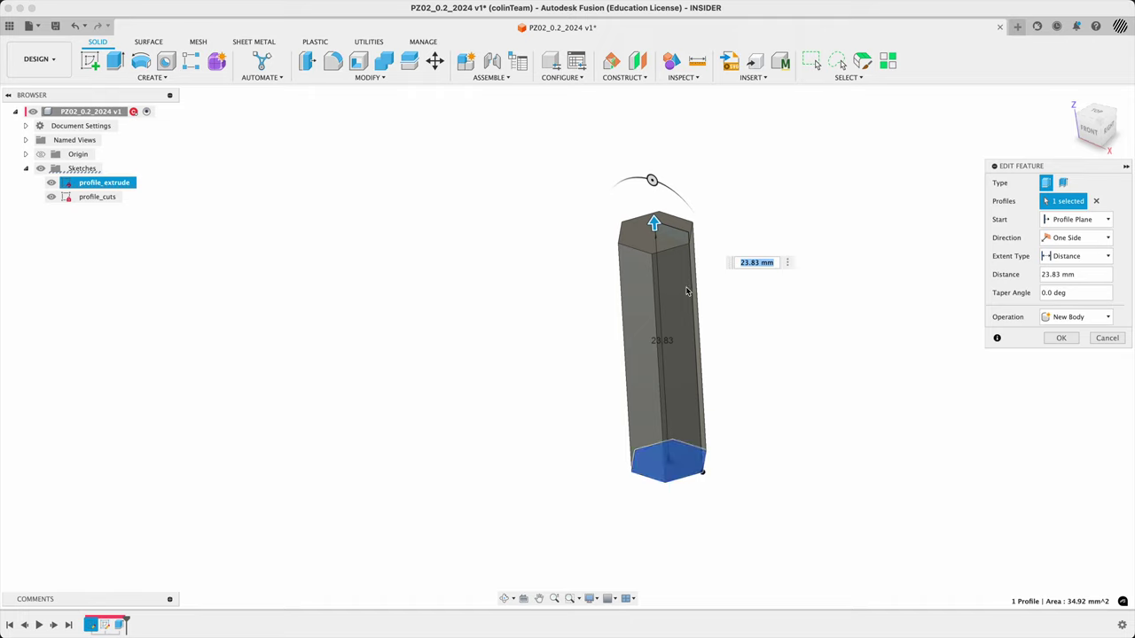
left_click(1046, 256)
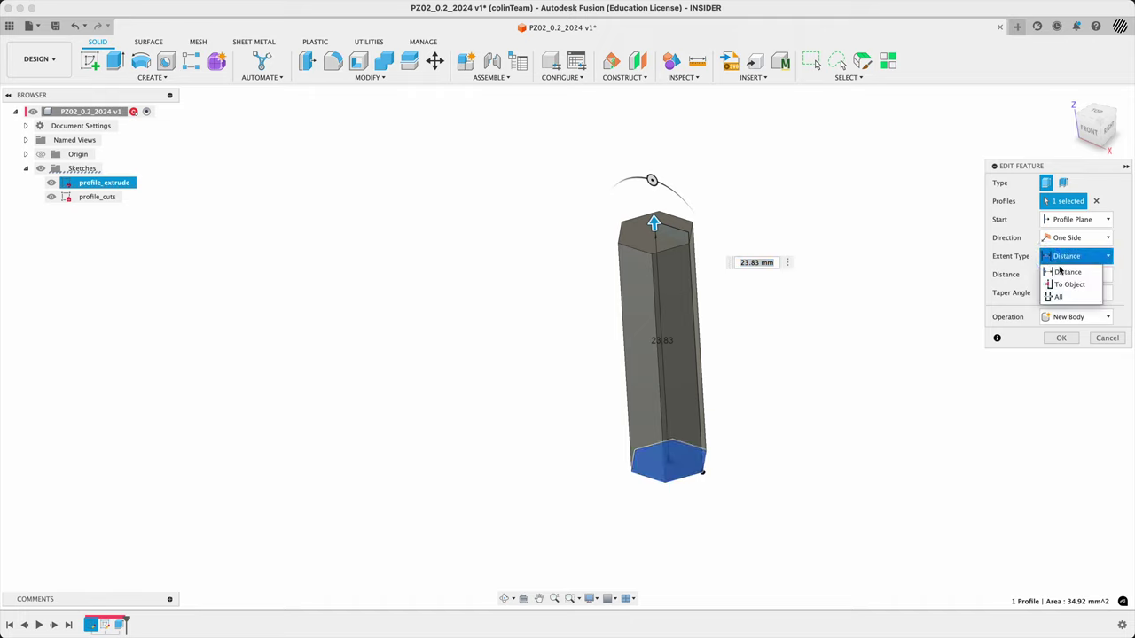
left_click(1067, 289)
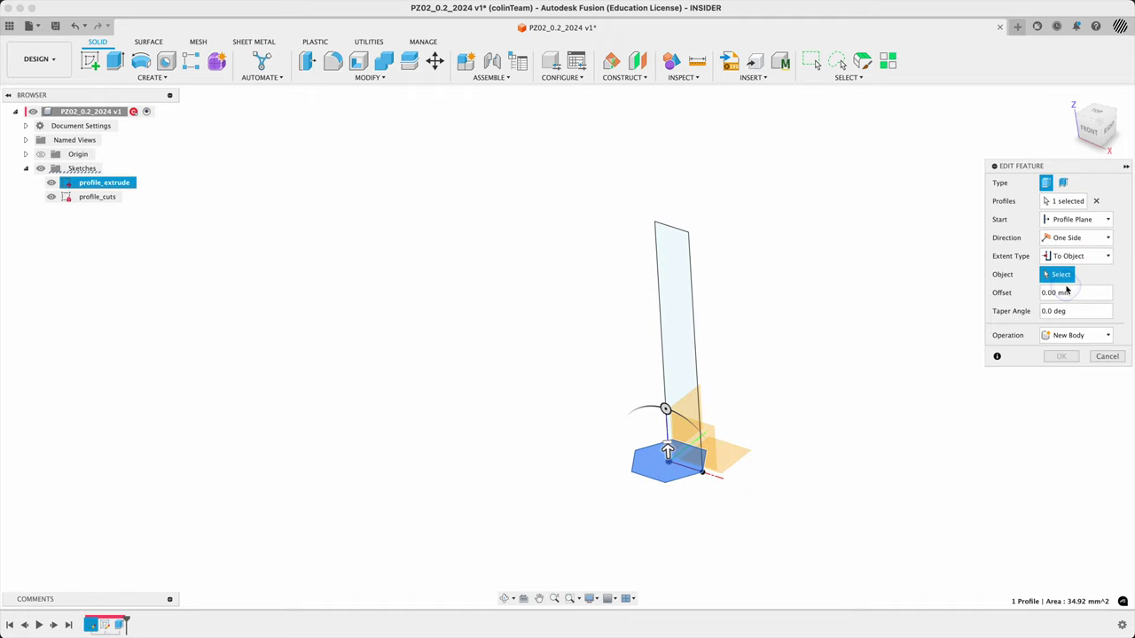
left_click(654, 222)
left_click(1060, 374)
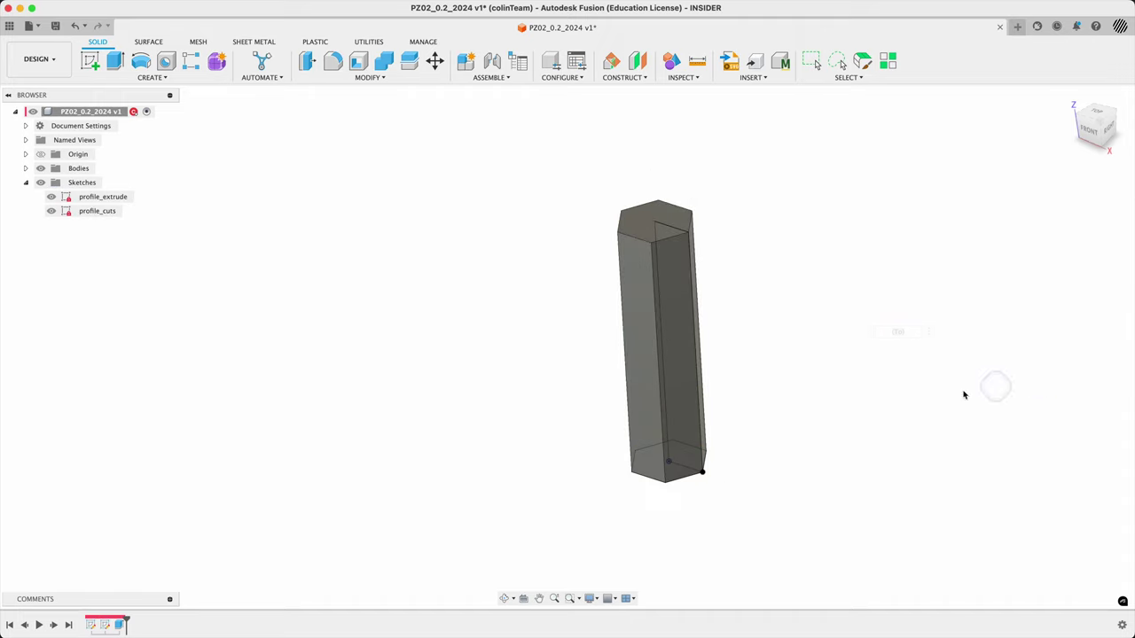
left_click(95, 197)
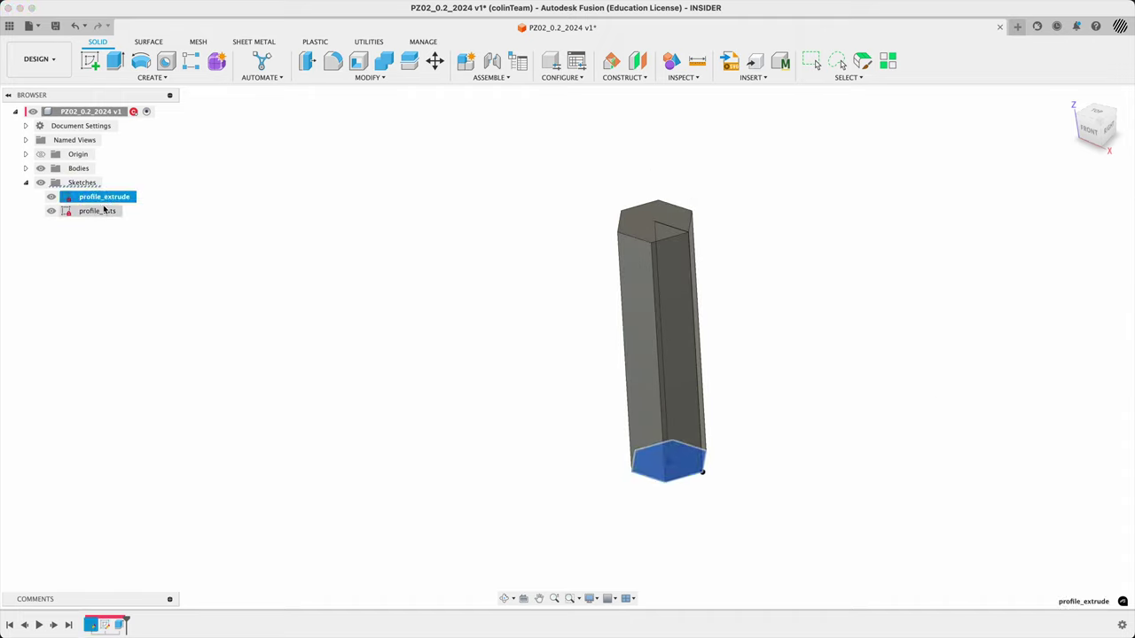
Show the profile_extrude 6.35 and profile_cuts 25.00 sketch dimensions
right_click(113, 199)
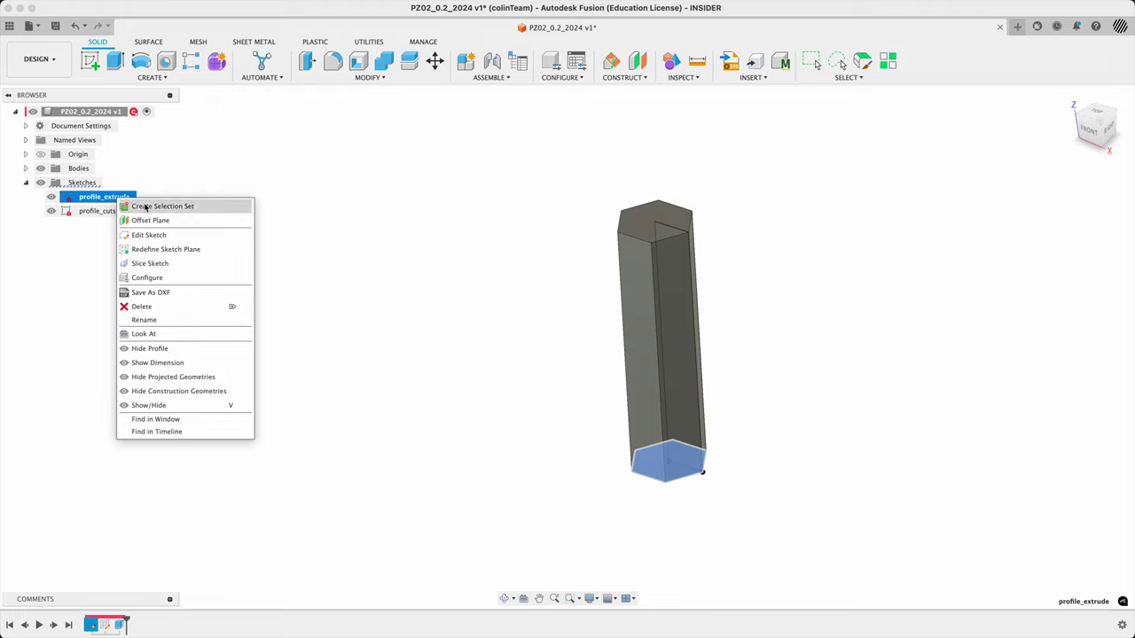
left_click(224, 362)
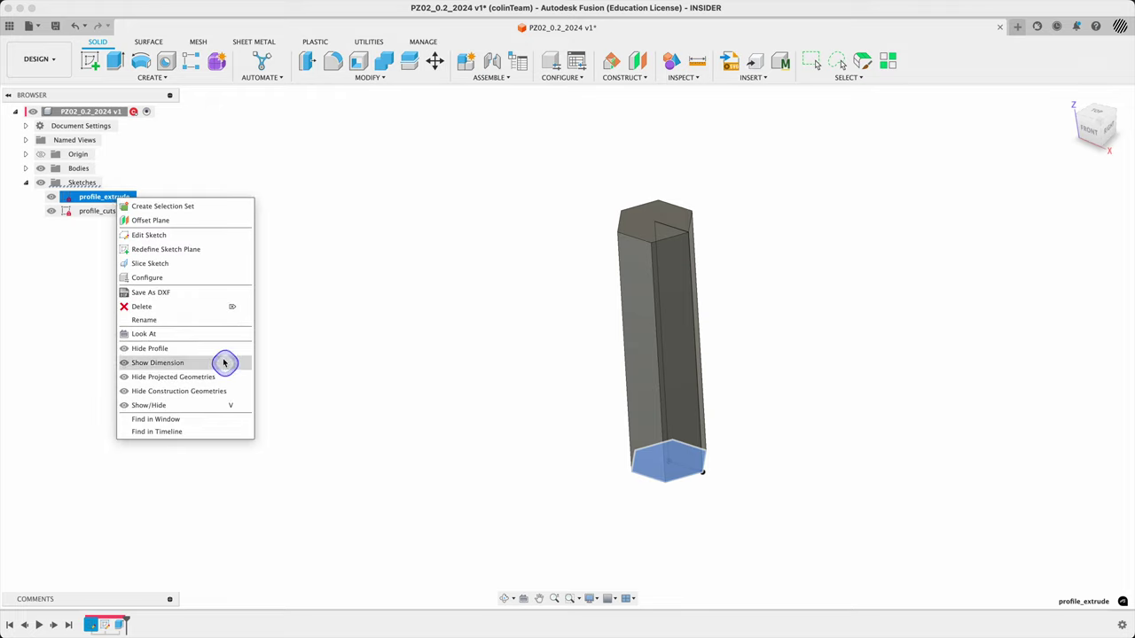
right_click(93, 211)
left_click(179, 379)
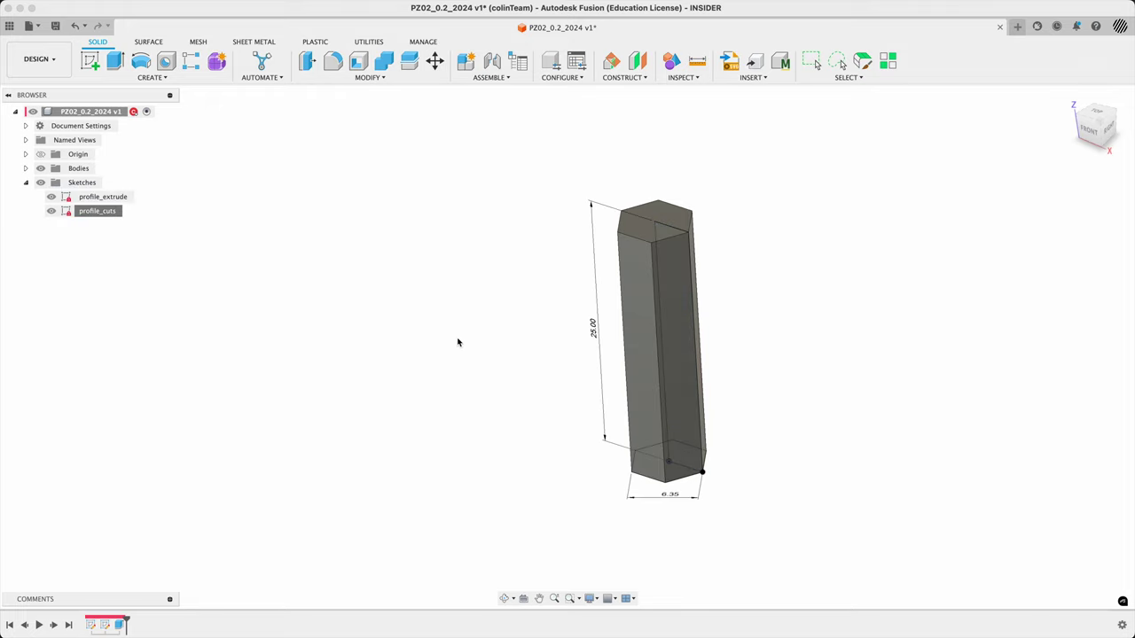
Change the height to 20 then back to 25, return home, and view the reference drawing
double_click(592, 328)
type("20")
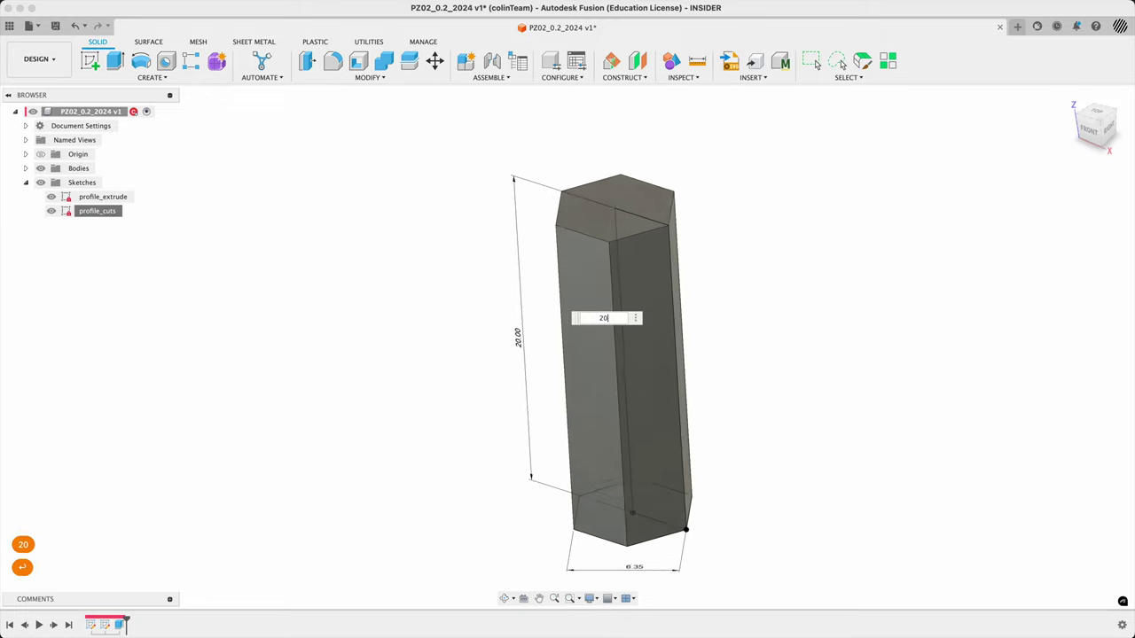
key("Return")
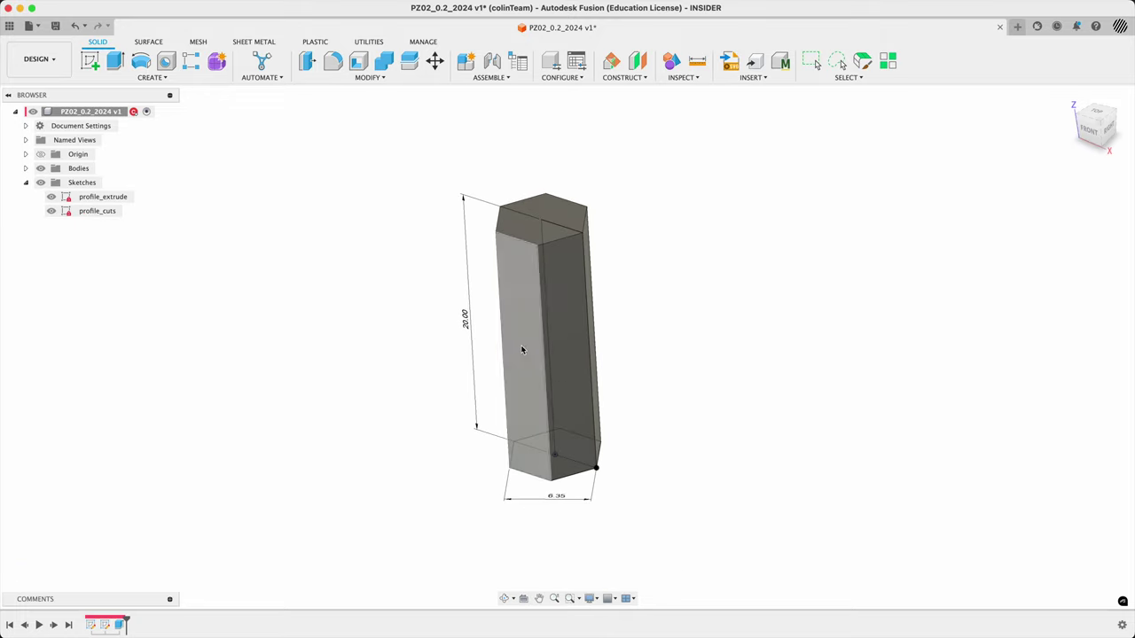
middle_click_drag(631, 349, 663, 335, "shift")
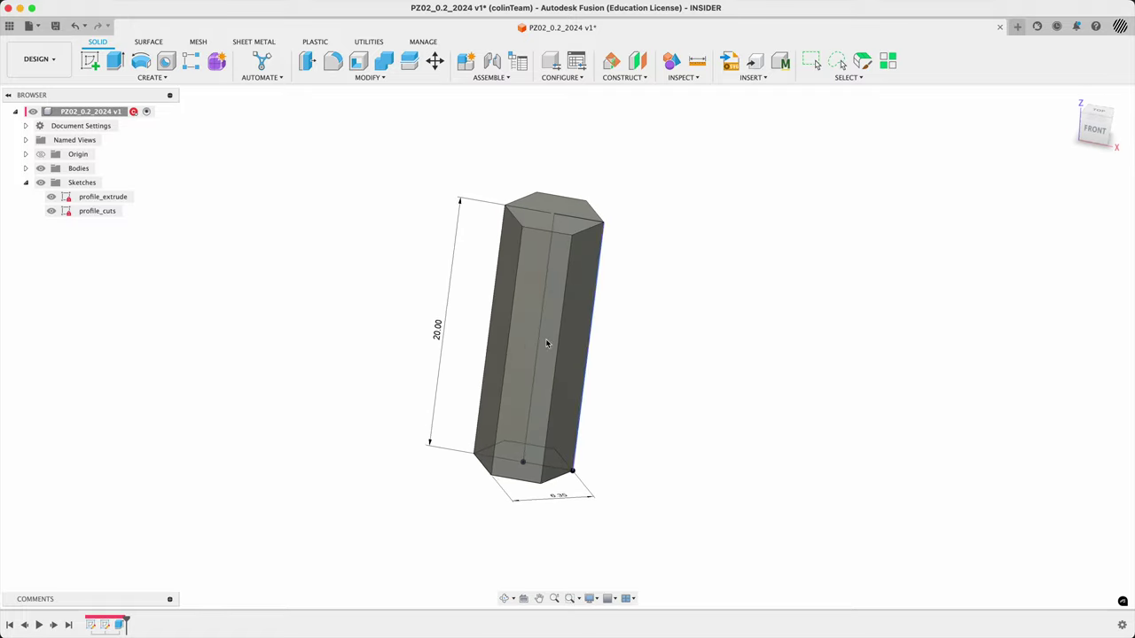
double_click(436, 333)
type("25")
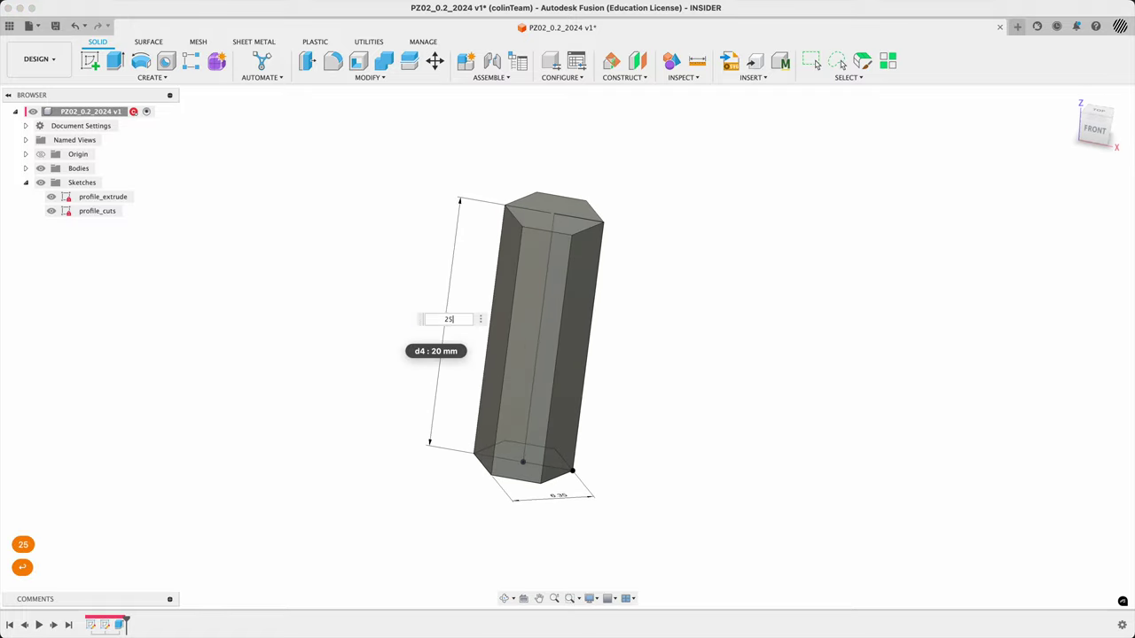
key("Return")
left_click(1070, 99)
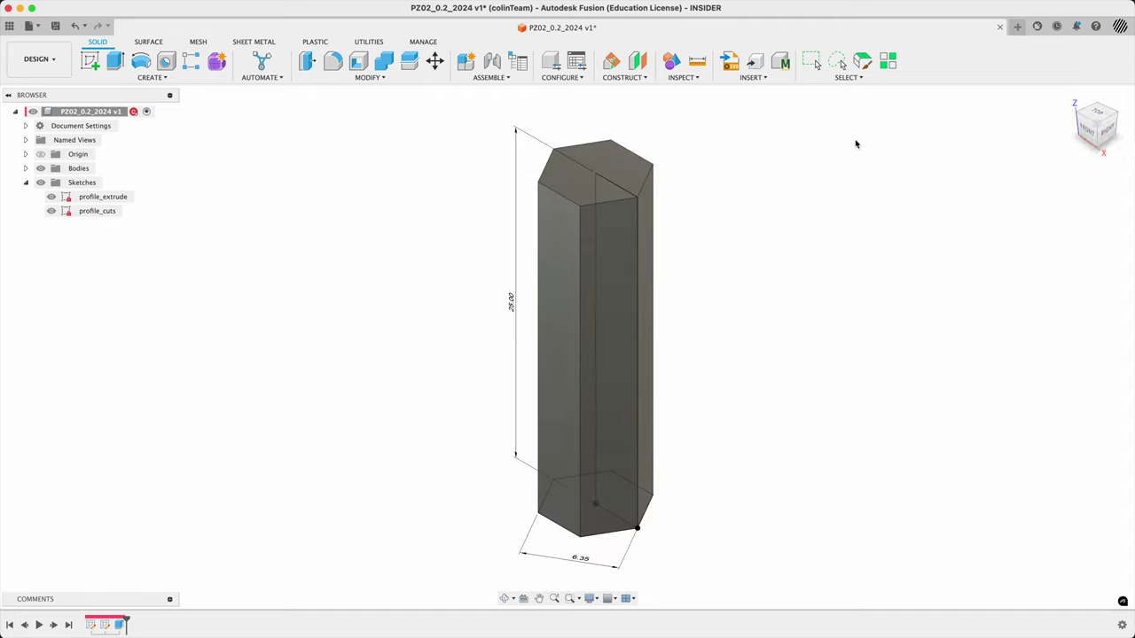
key("super+Tab")
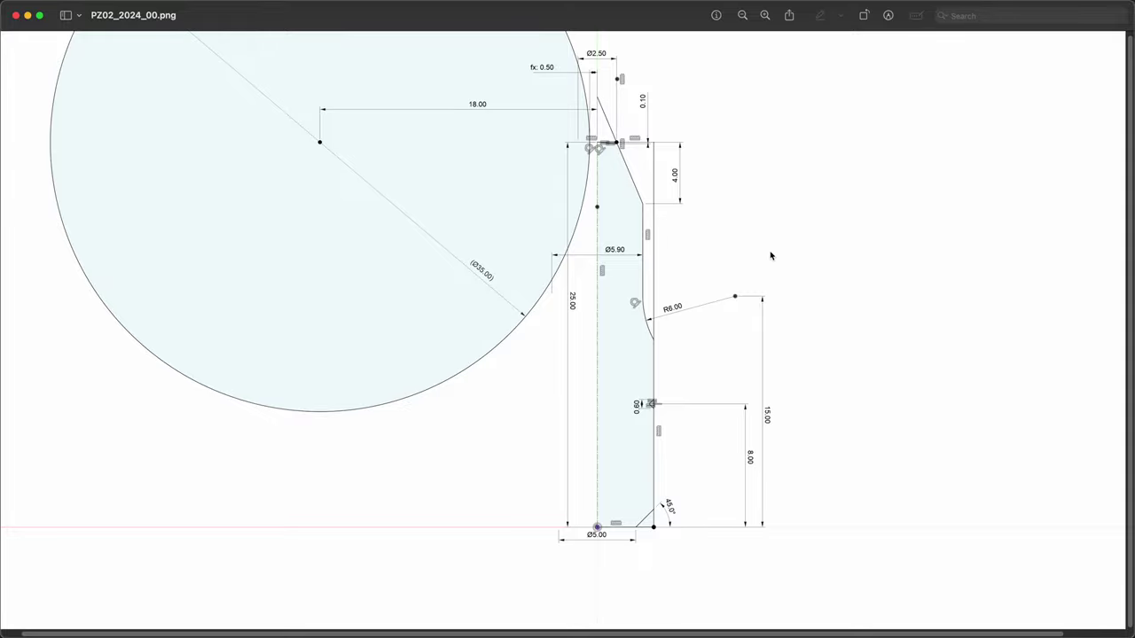
key("super+Tab")
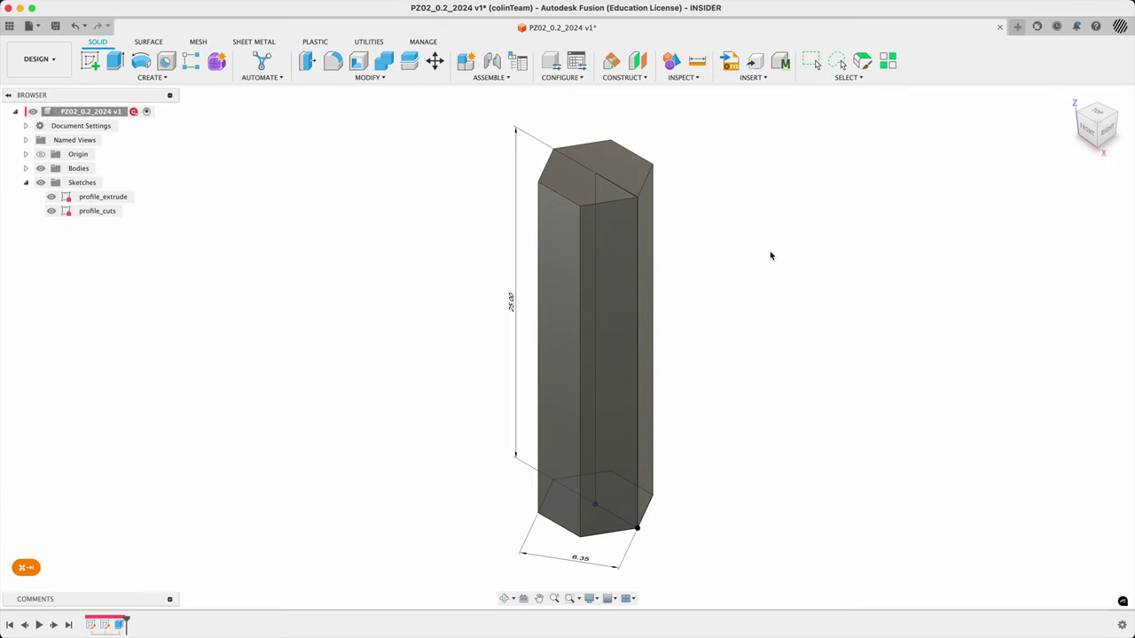
Reopen the profile_cuts sketch for editing from its top sketch line
left_click(617, 190)
right_click(617, 191)
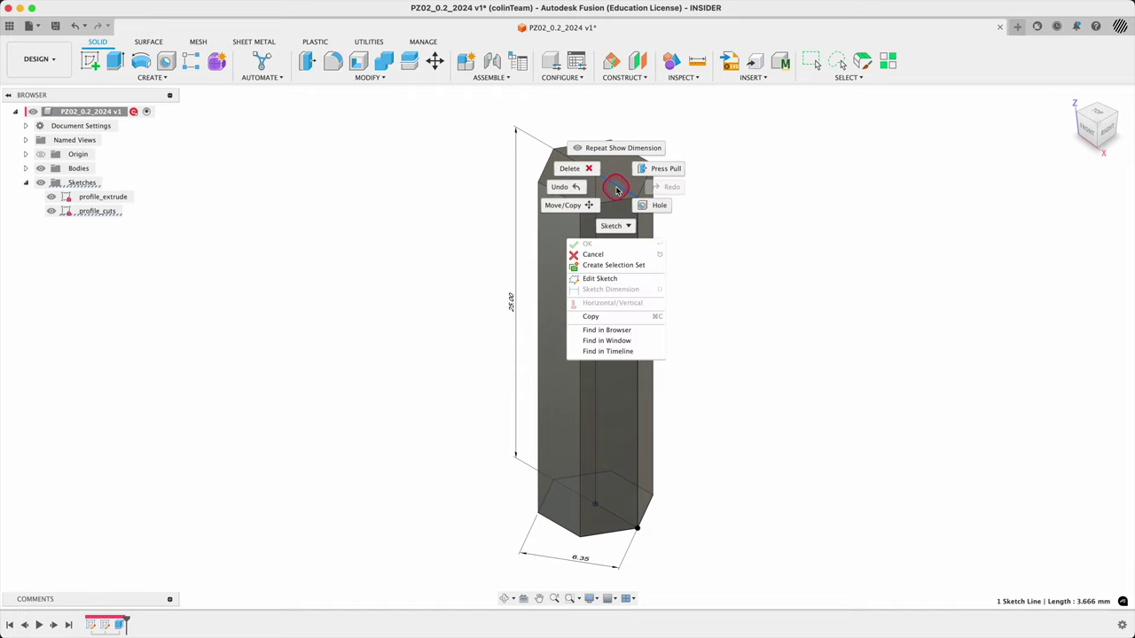
left_click(811, 300)
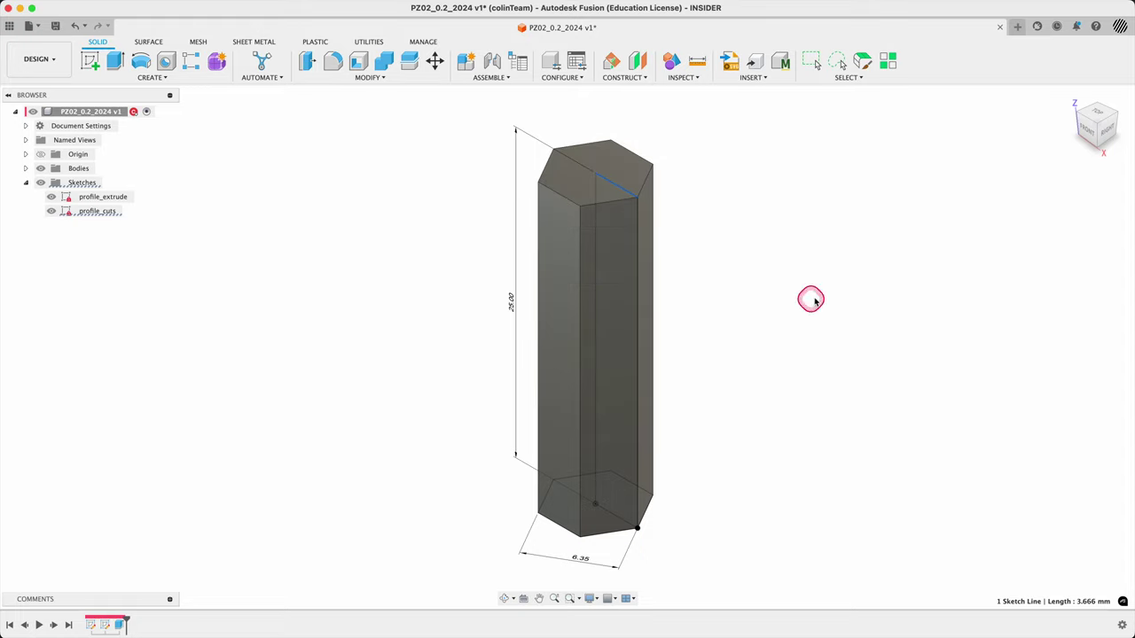
left_click(618, 190)
right_click(618, 190)
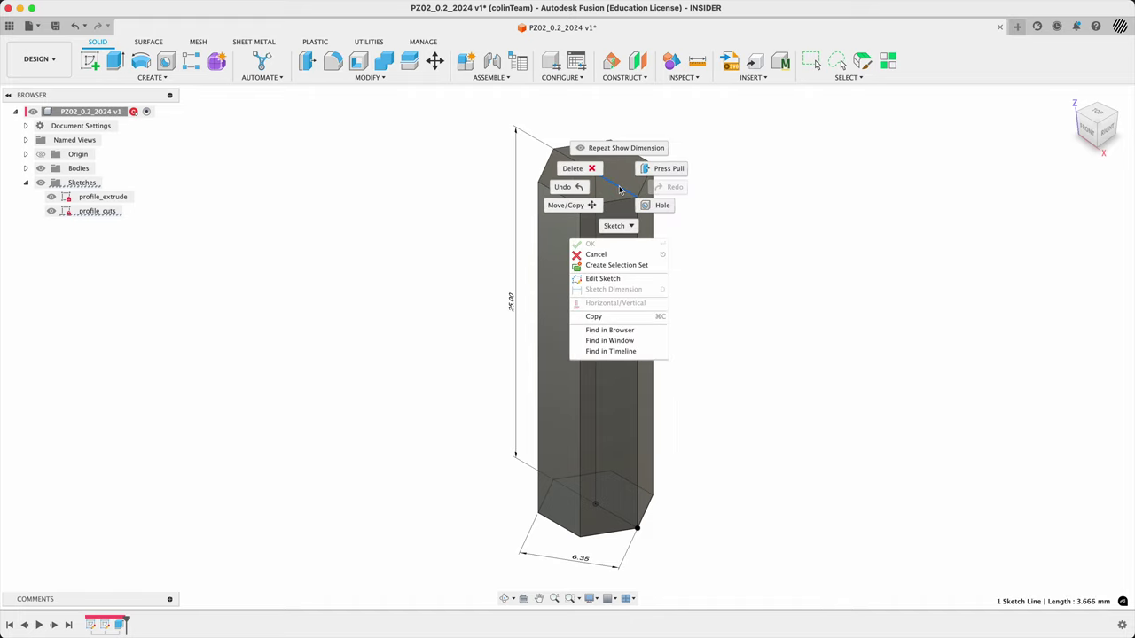
left_click(621, 280)
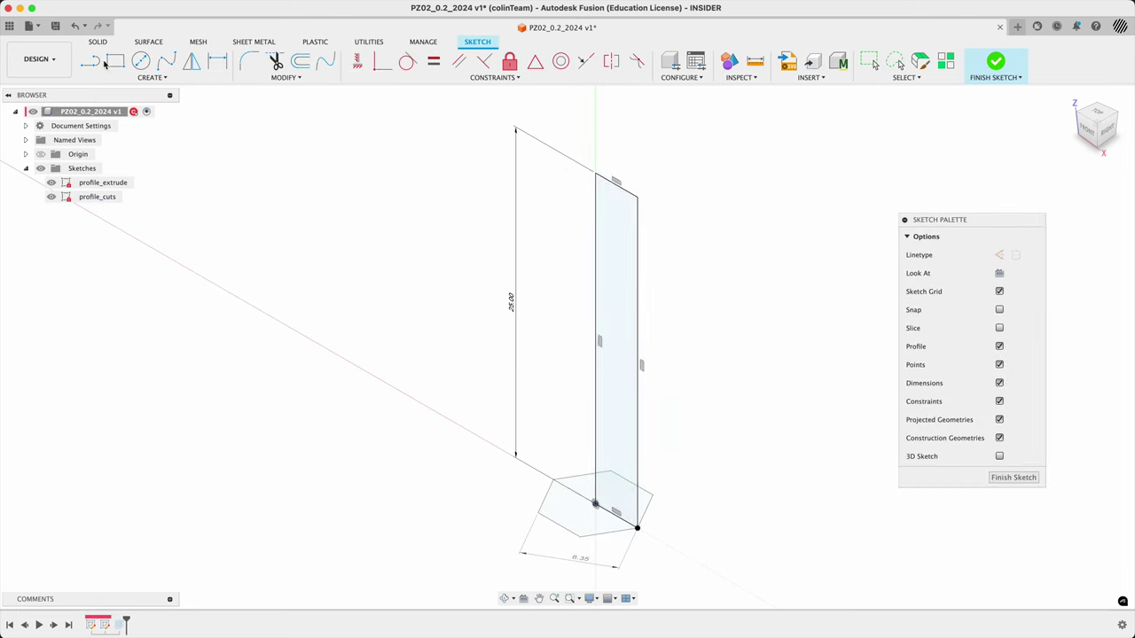
Draw a slanted line from above the bit's top down to its side
left_click(92, 61)
left_click(609, 130)
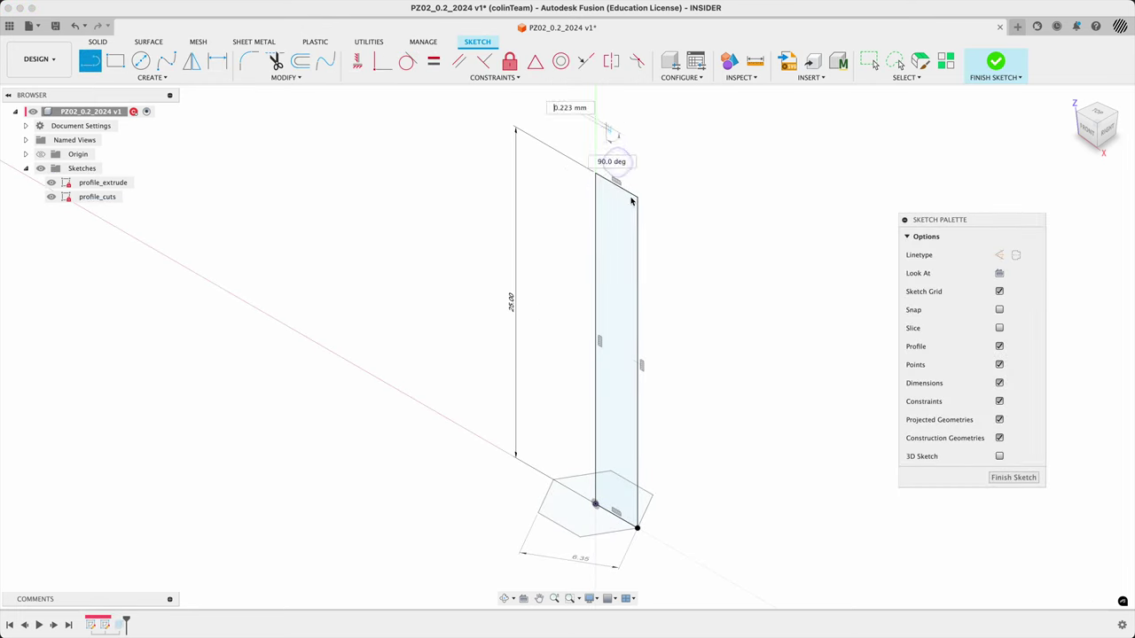
left_click(650, 329)
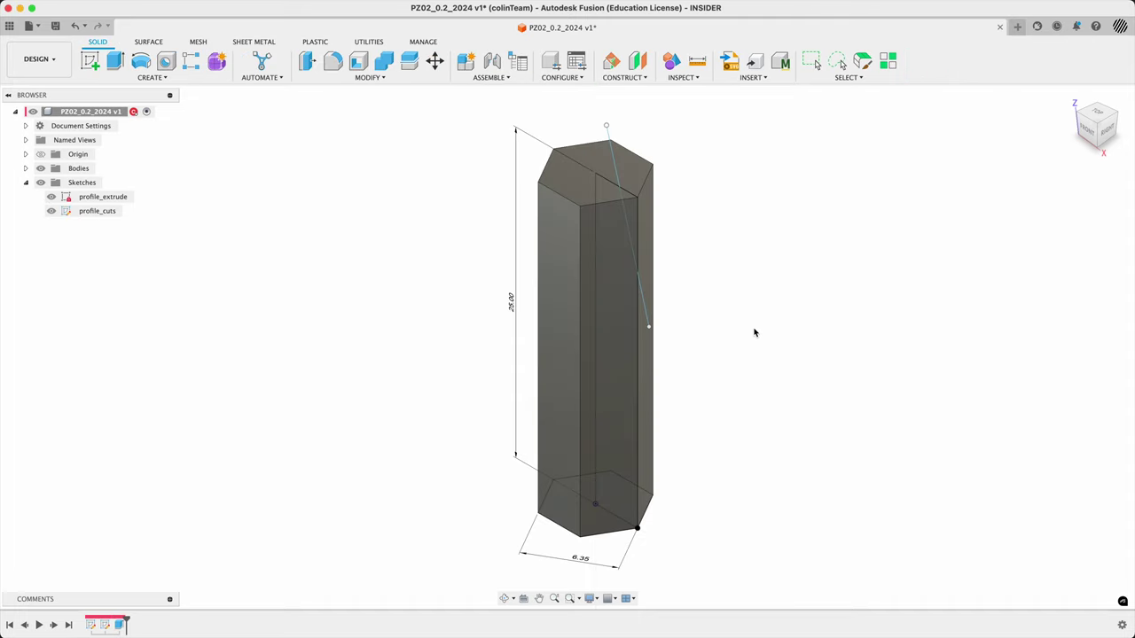
middle_click_drag(754, 333, 773, 320, "shift")
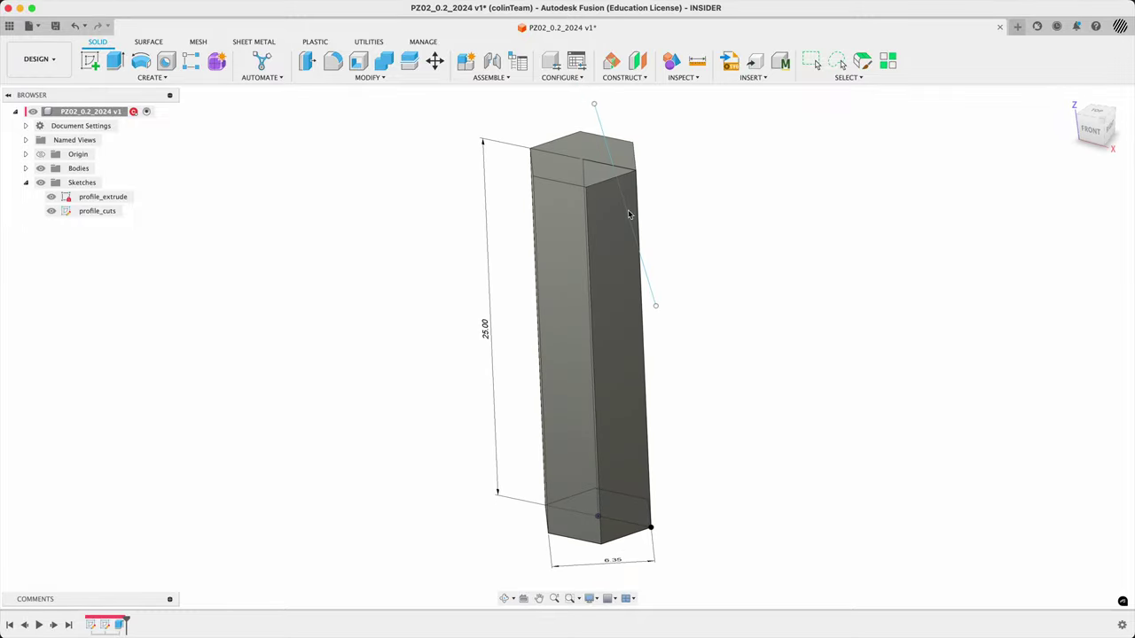
left_click(141, 61)
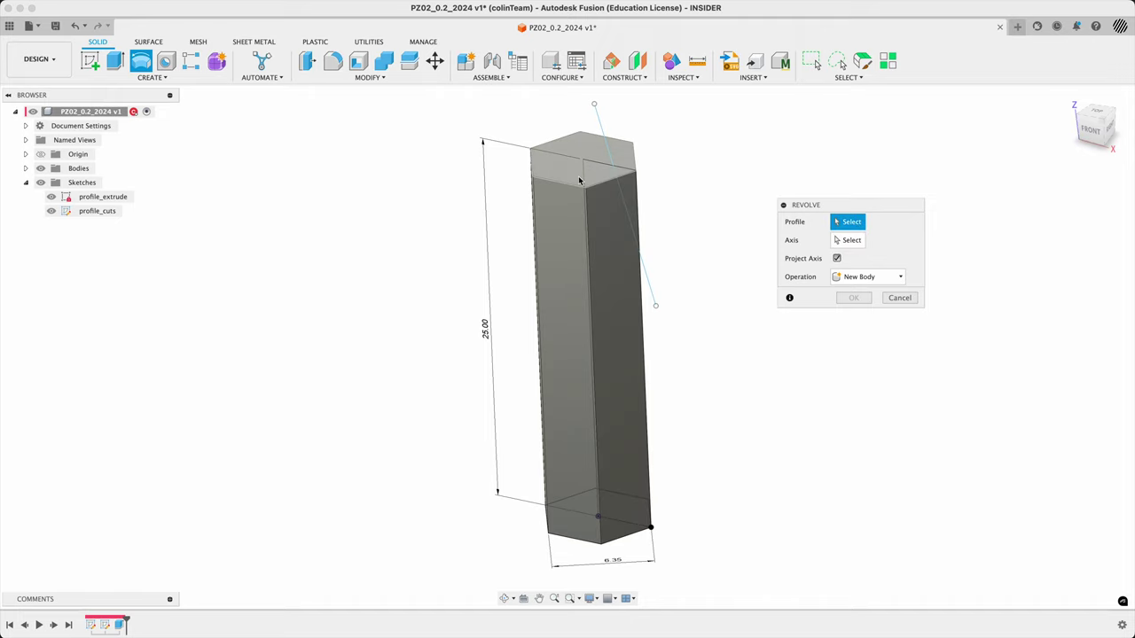
Pick the profile_cuts region as the revolve profile and the origin Z axis as its axis
left_click(625, 187)
left_click(653, 218)
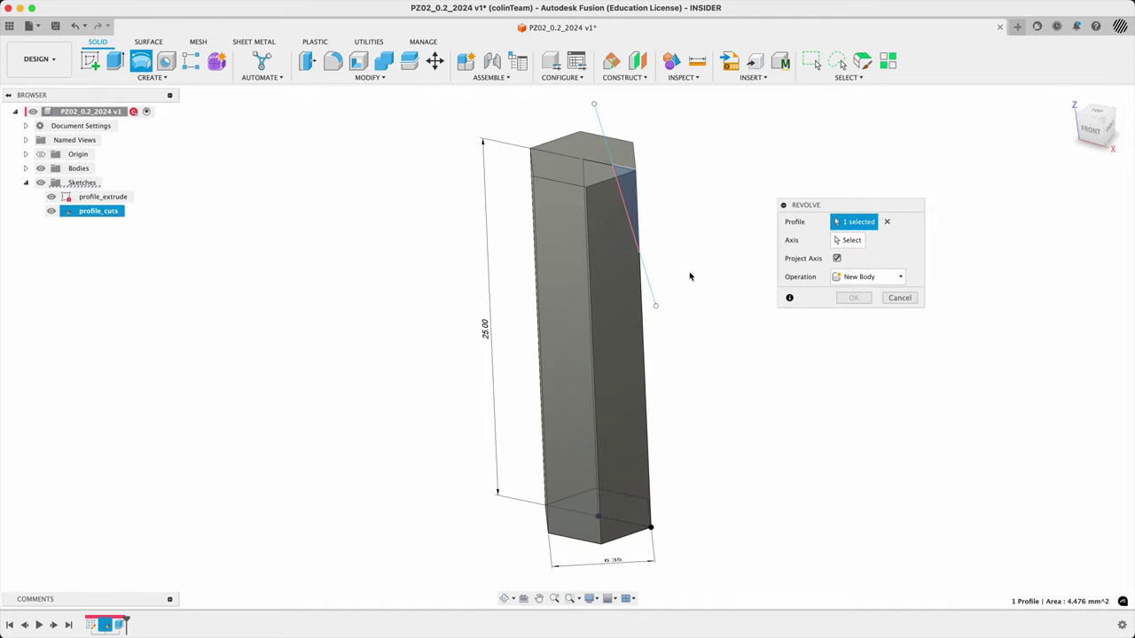
left_click(849, 240)
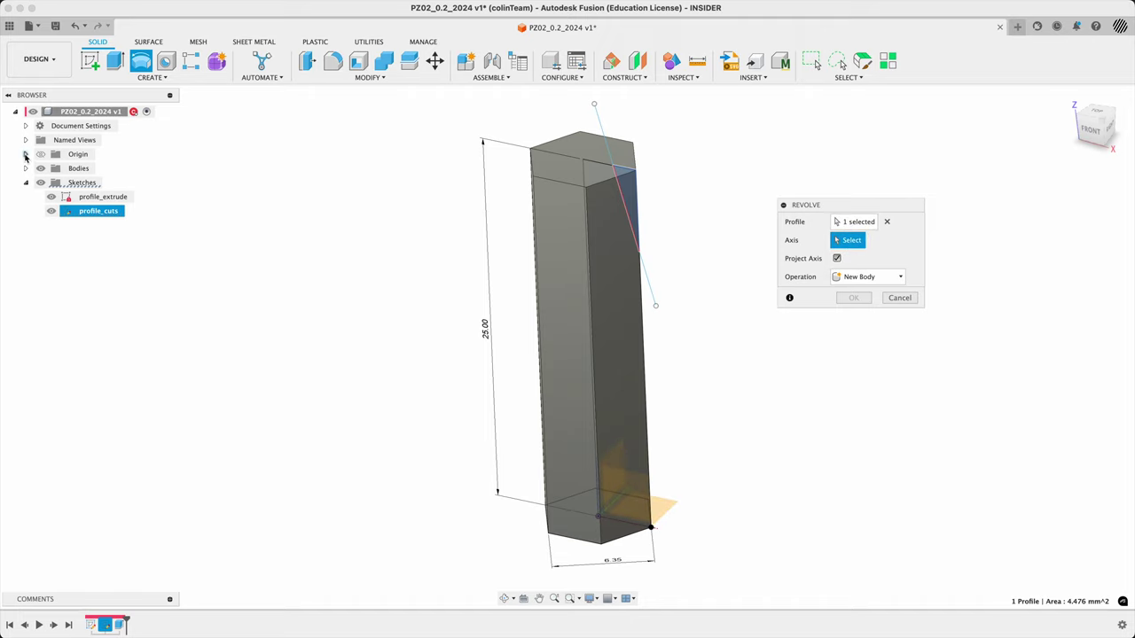
left_click(26, 154)
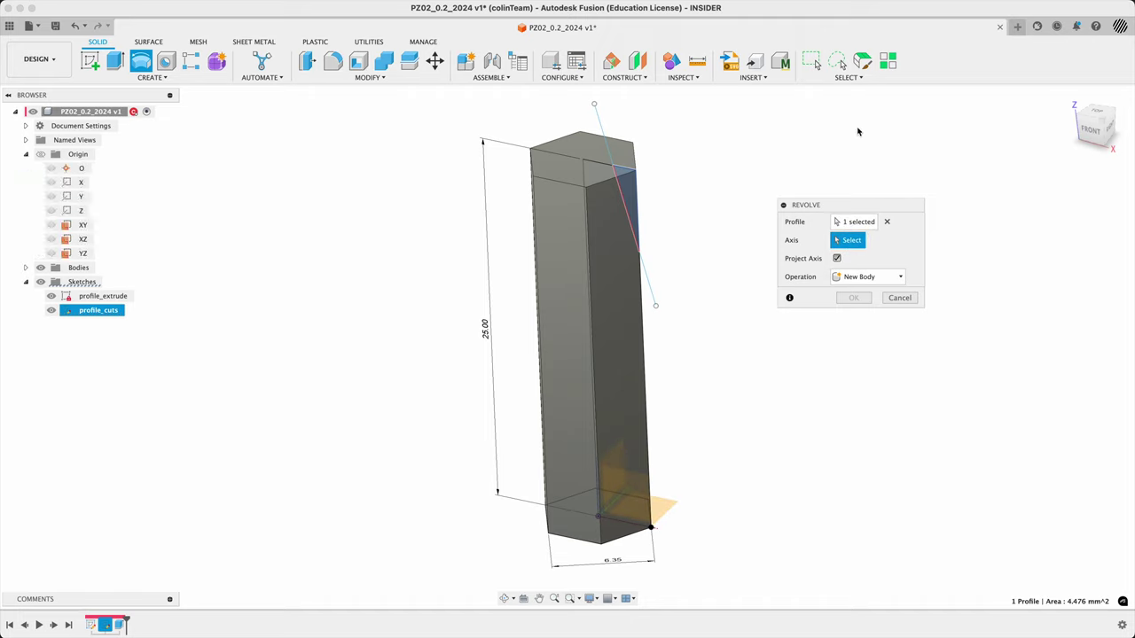
left_click(82, 211)
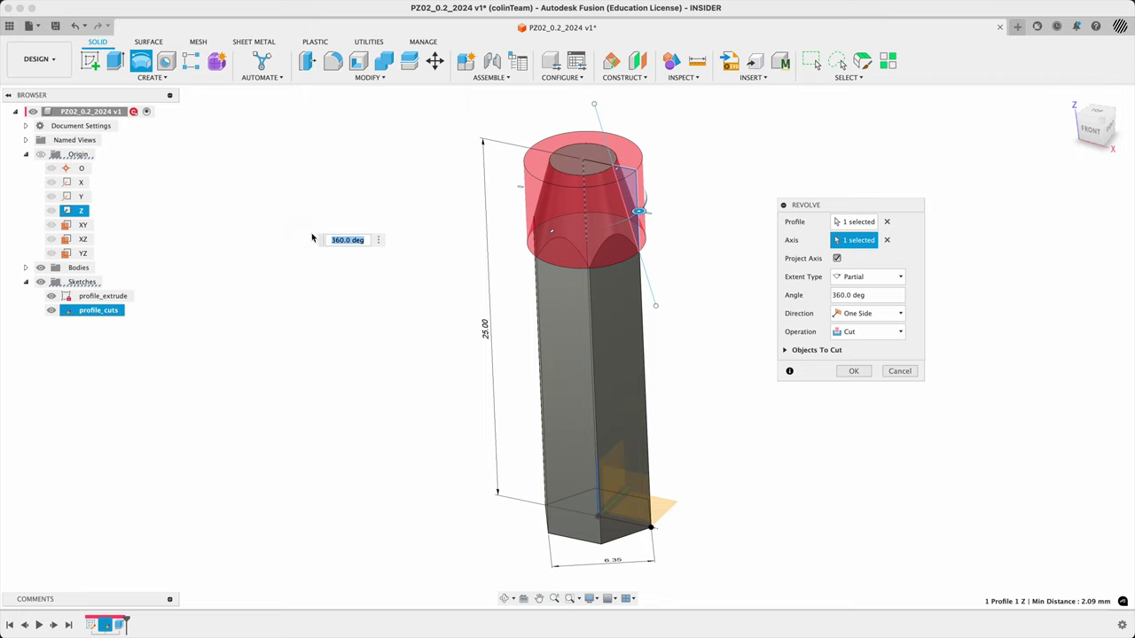
Set the revolve operation to Intersect
left_click(869, 333)
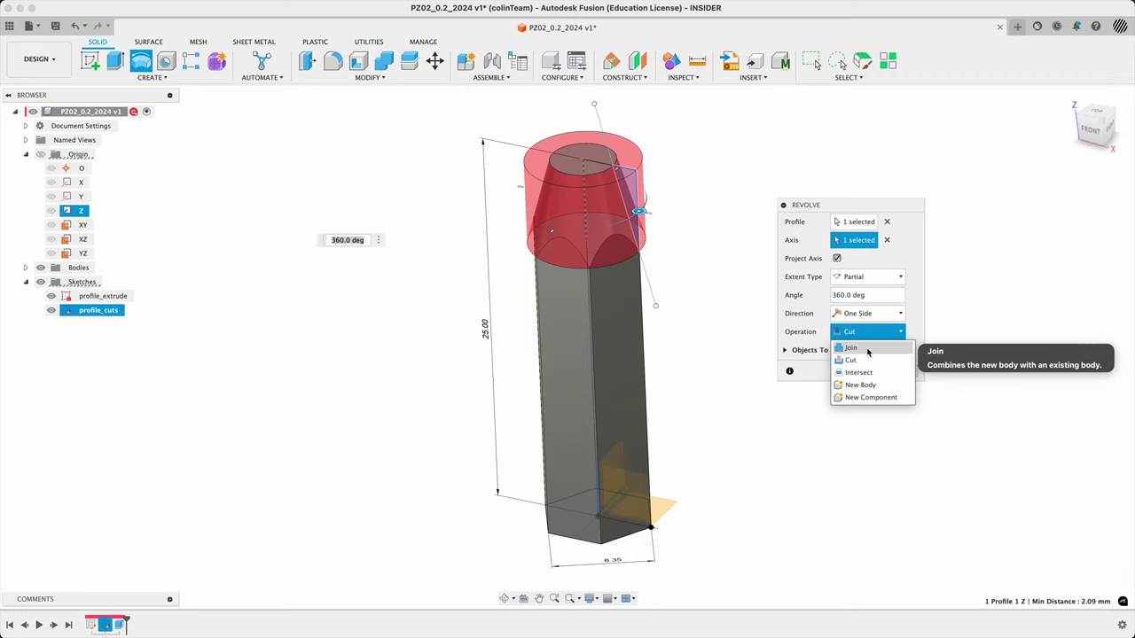
left_click(867, 351)
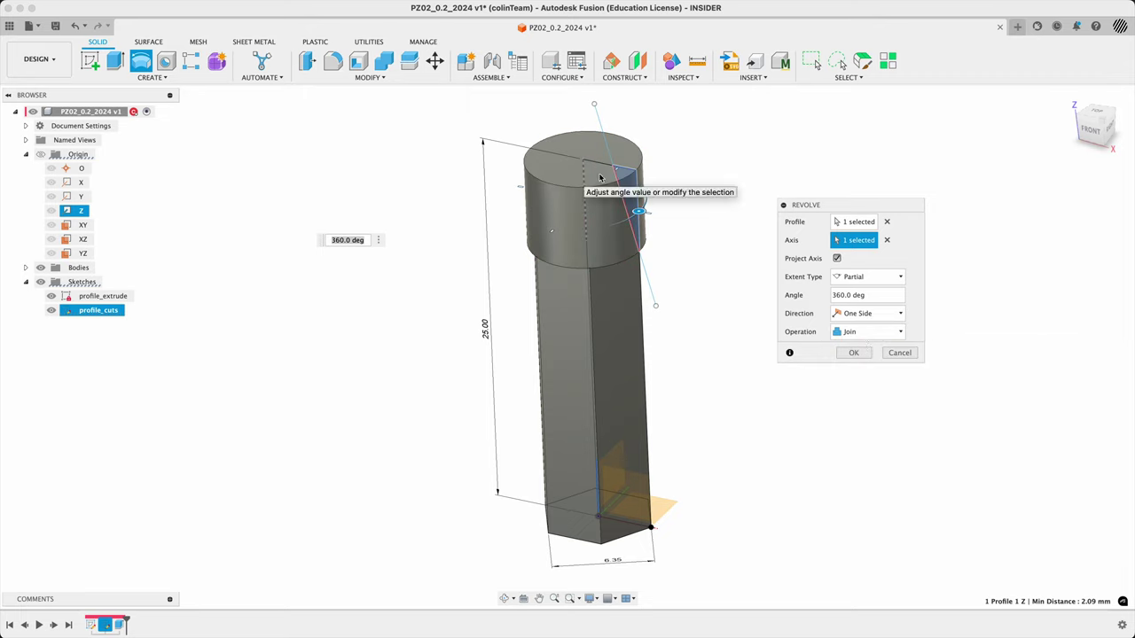
left_click(864, 331)
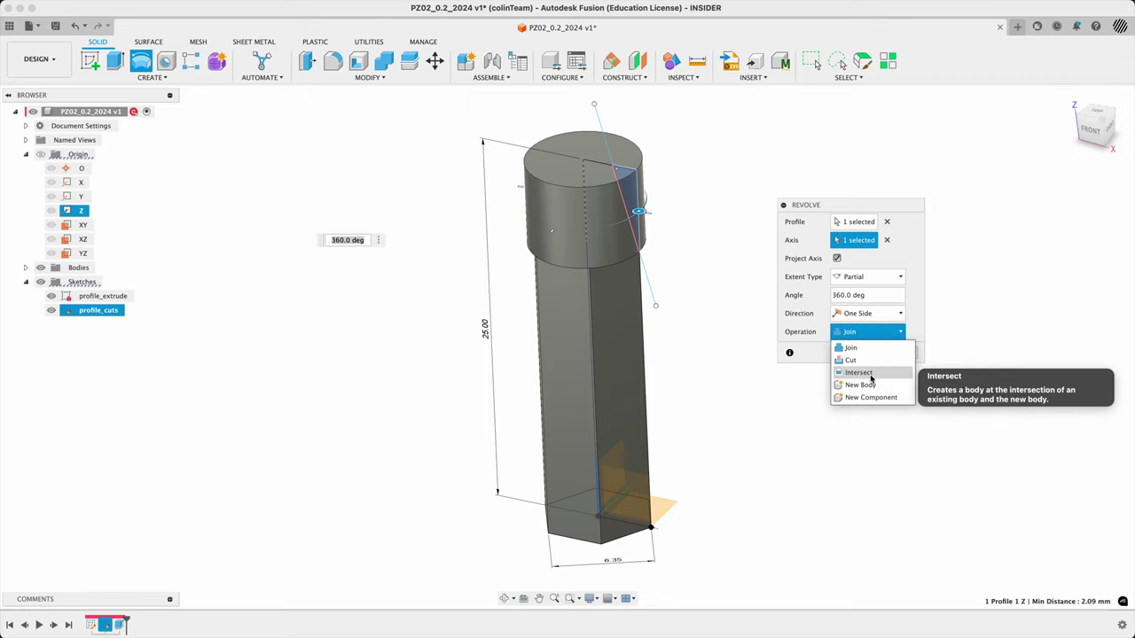
left_click(871, 373)
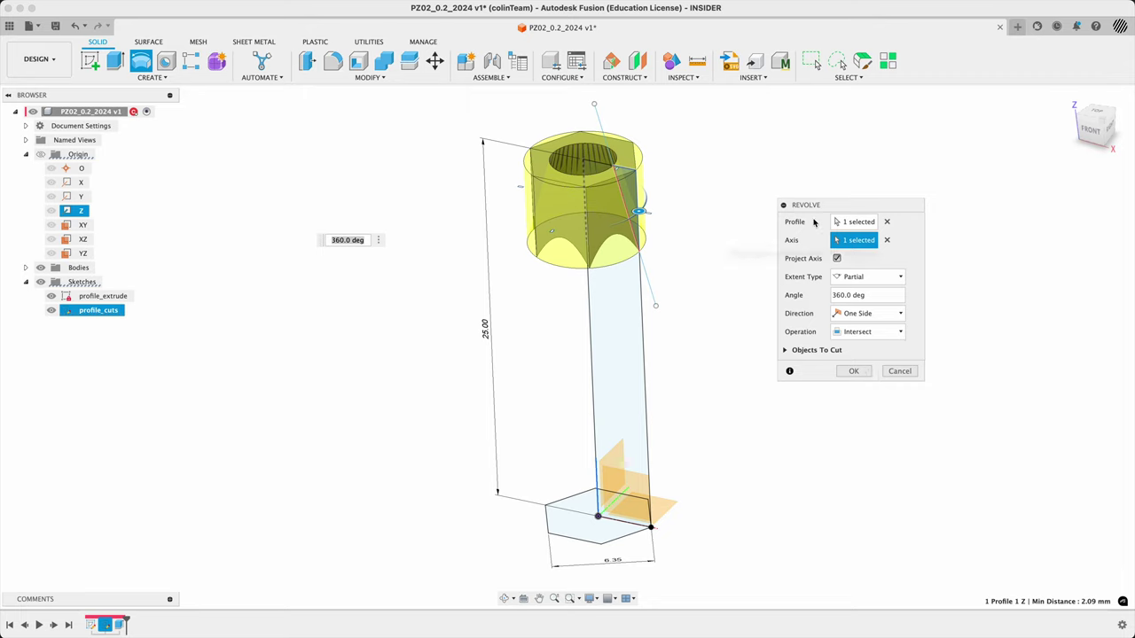
Keep only the tapered-tip profile region, apply the revolve, and drag the line's ends to lengthen the taper
left_click(856, 222)
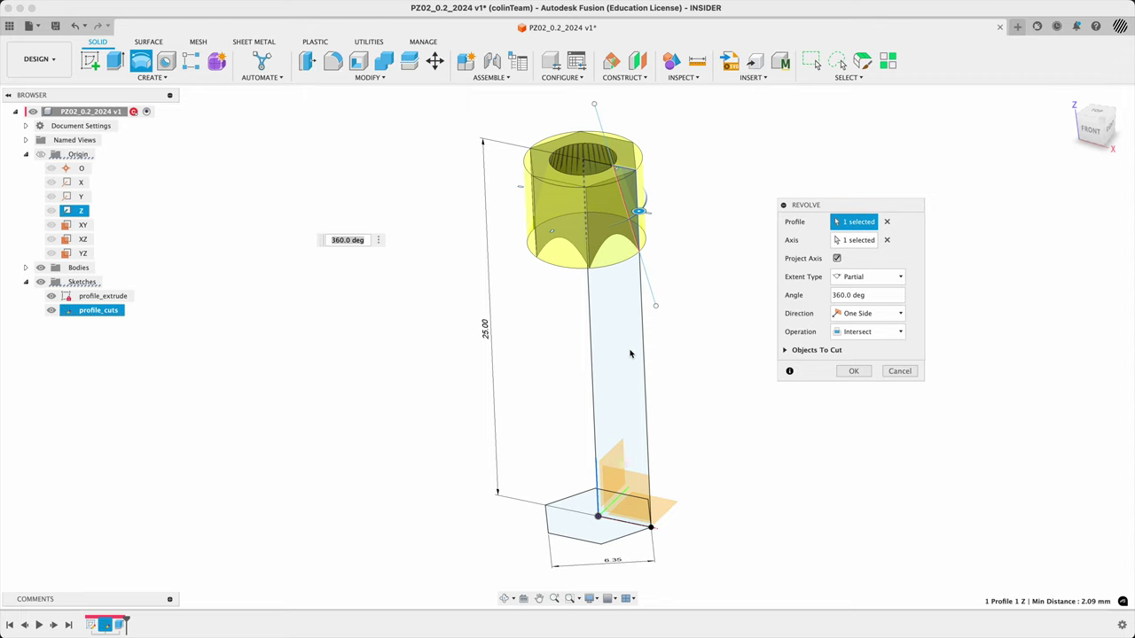
left_click(628, 355)
left_click(628, 354)
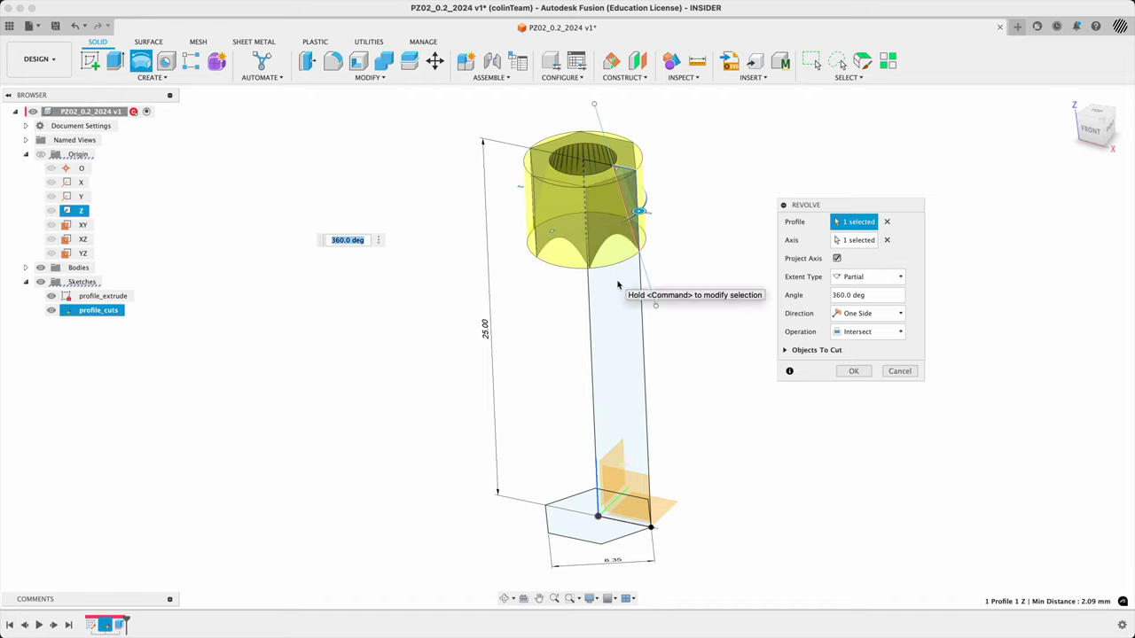
left_click(636, 317)
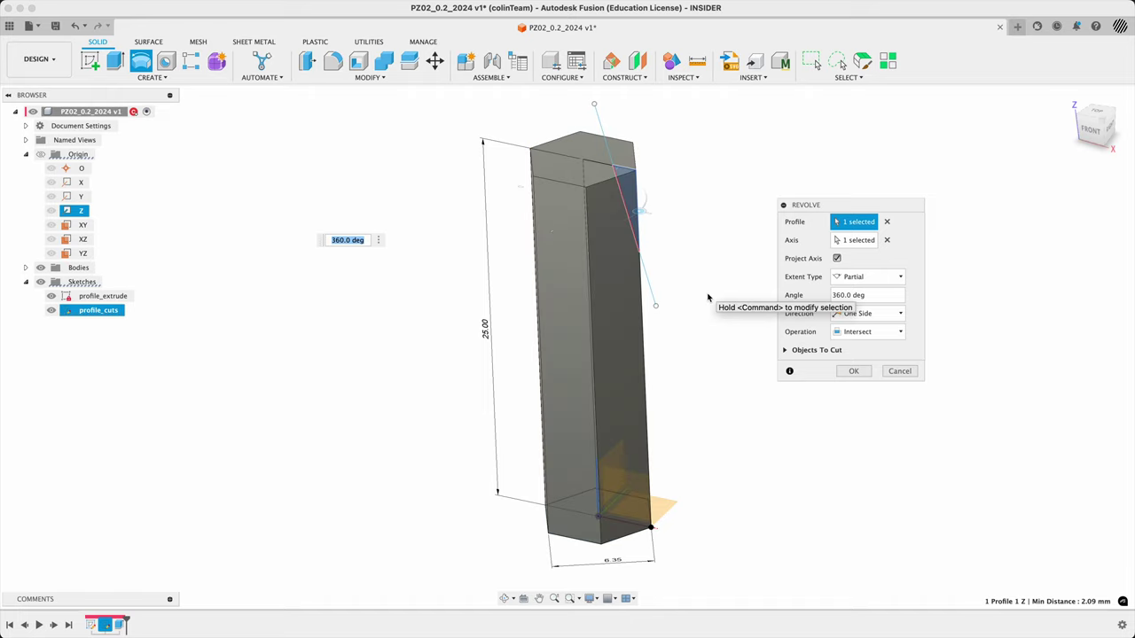
left_click(629, 333)
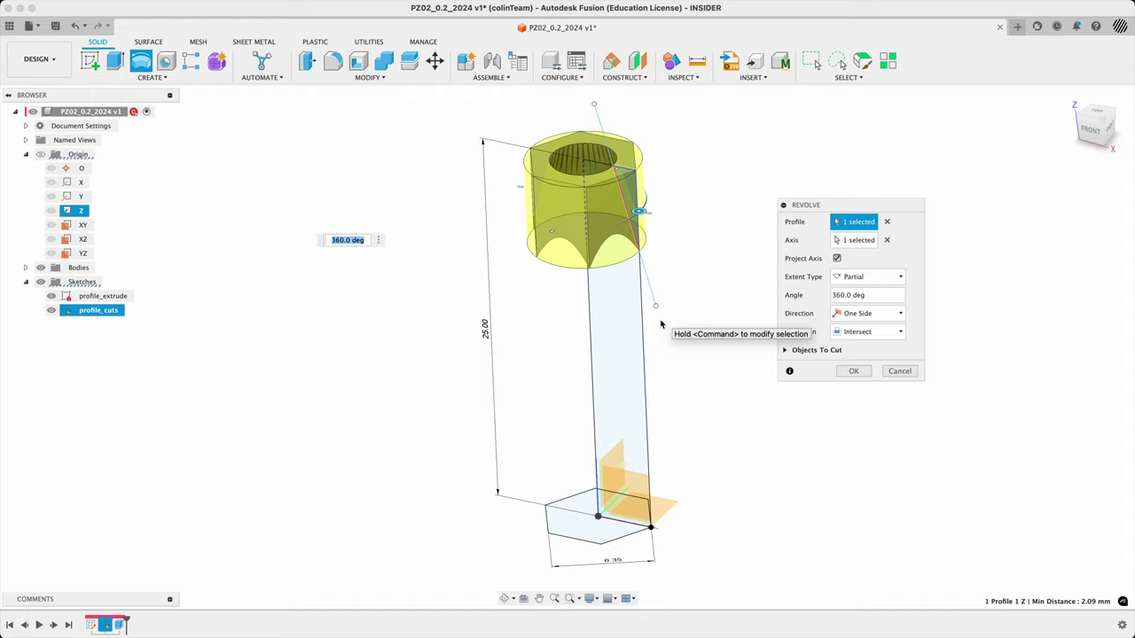
left_click(632, 324)
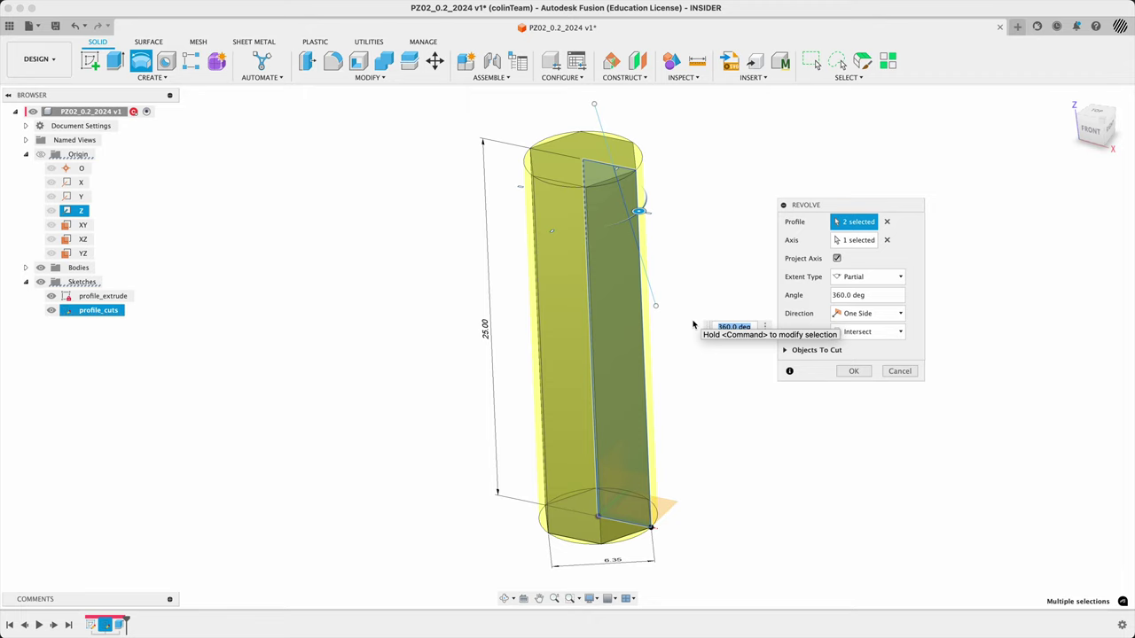
left_click(634, 187)
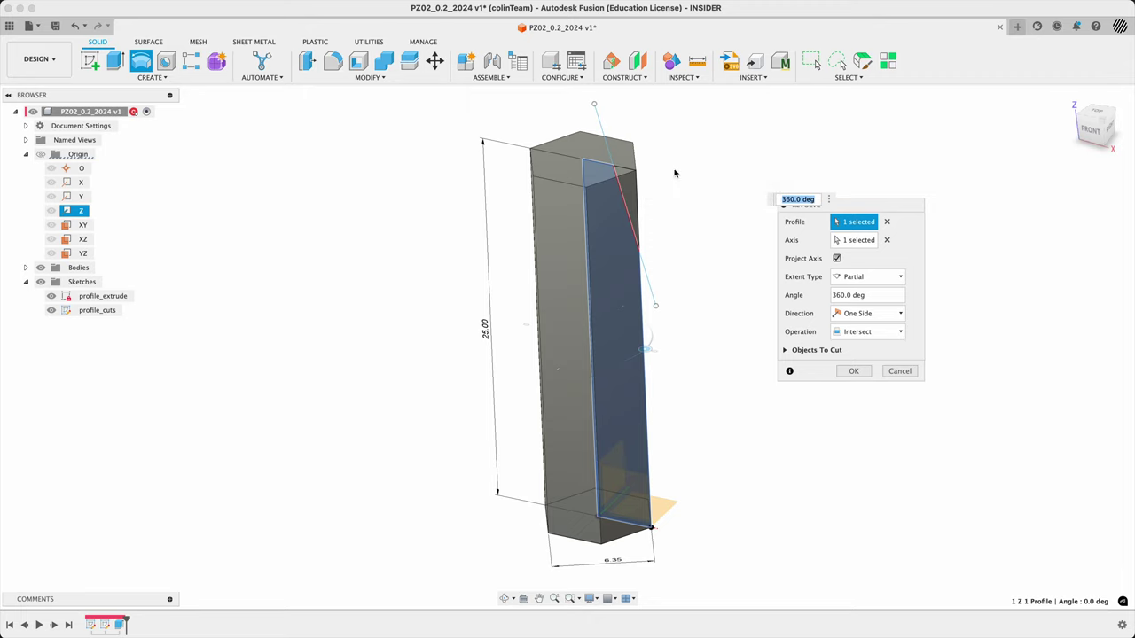
left_click(640, 189)
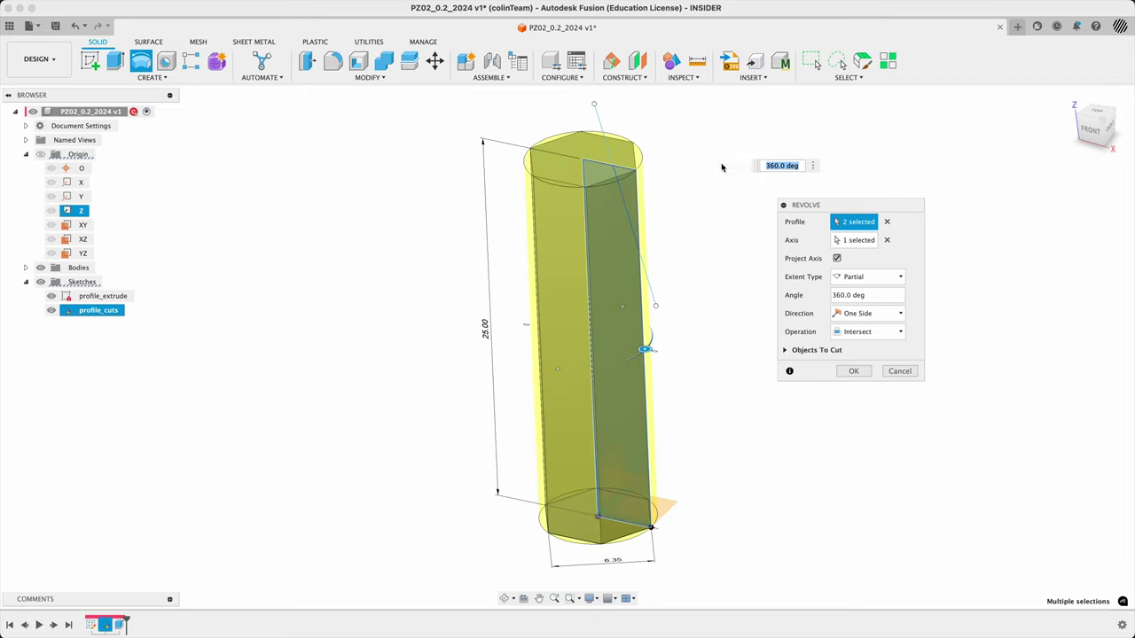
left_click(638, 183)
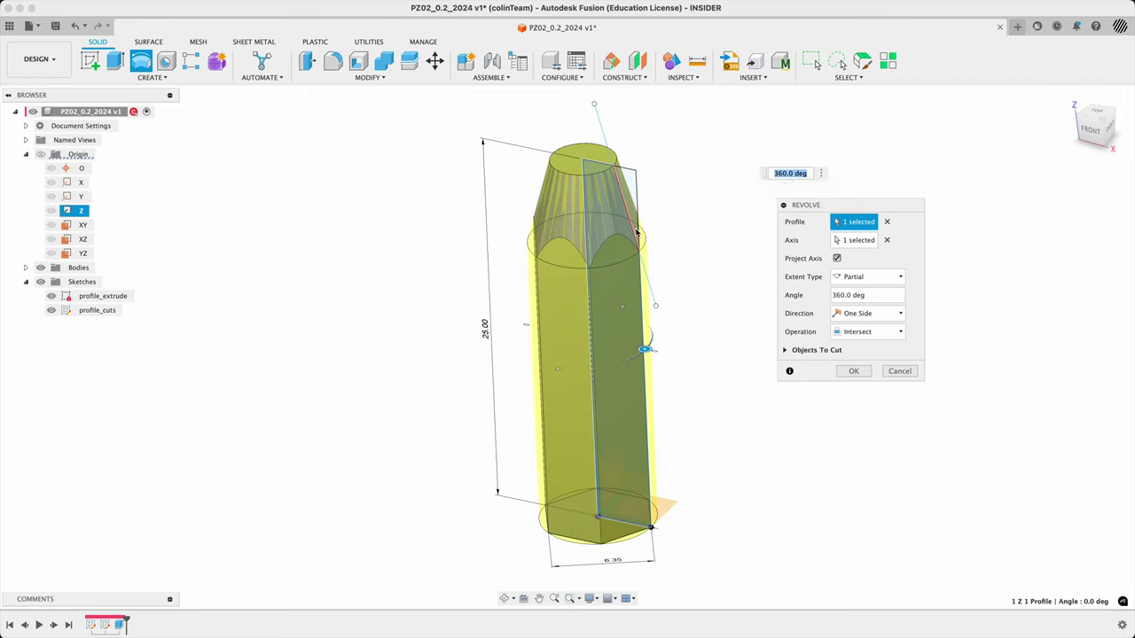
left_click(853, 371)
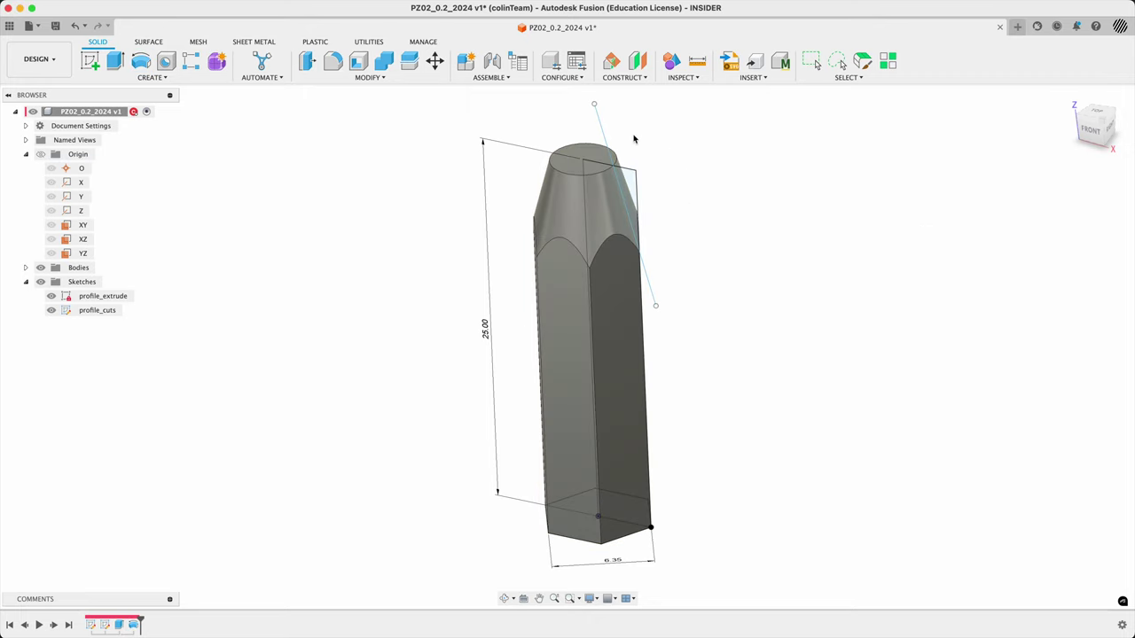
left_click_drag(594, 105, 582, 128)
left_click_drag(657, 308, 662, 407)
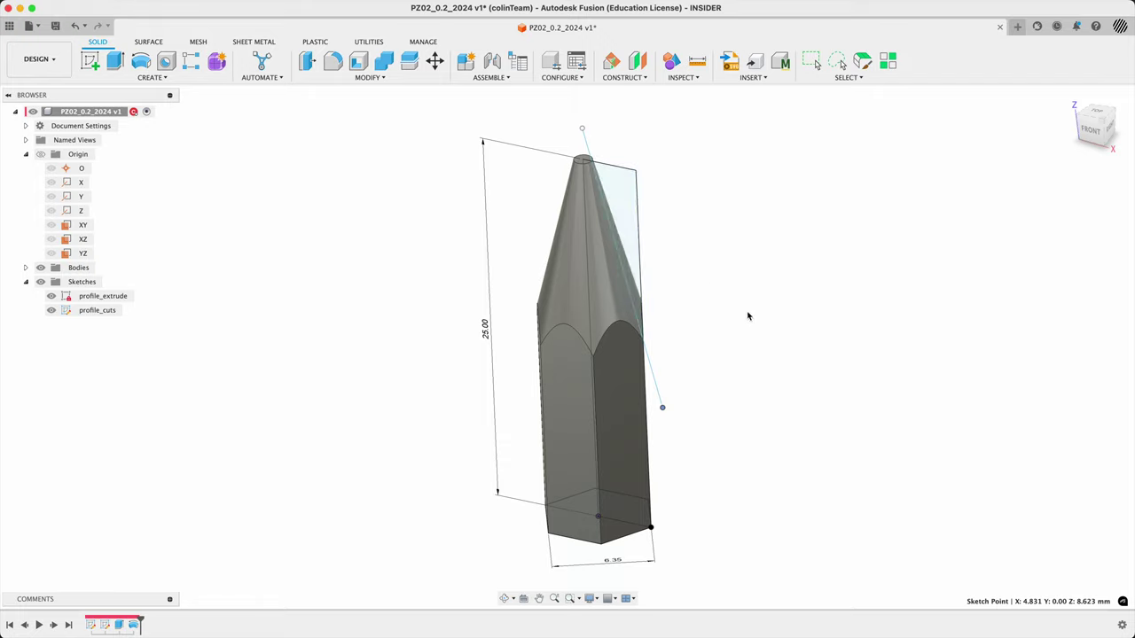
Drag the tip's sketch point up and outward to blunt the tip, checking it from other angles
mouse_move(747, 316)
middle_mouse_down("shift")
mouse_move(767, 274)
mouse_move(747, 329)
mouse_move(598, 205)
middle_mouse_up("shift")
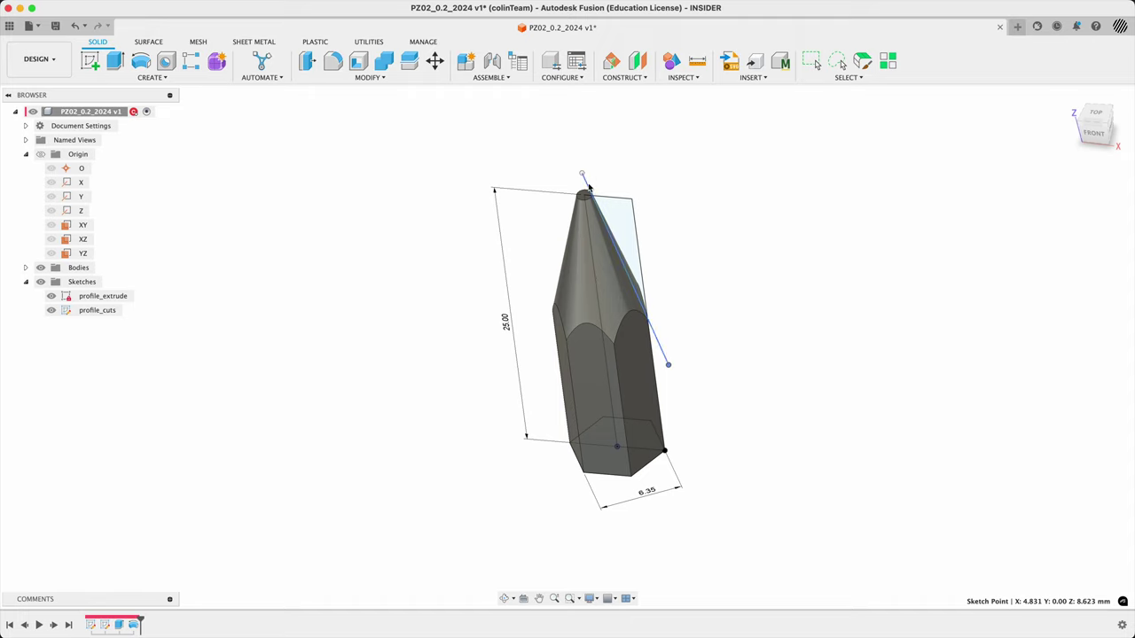
left_click_drag(581, 175, 601, 165)
mouse_move(765, 308)
middle_mouse_down("shift")
mouse_move(783, 271)
mouse_move(707, 314)
mouse_move(736, 298)
mouse_move(754, 256)
mouse_move(740, 297)
middle_mouse_up("shift")
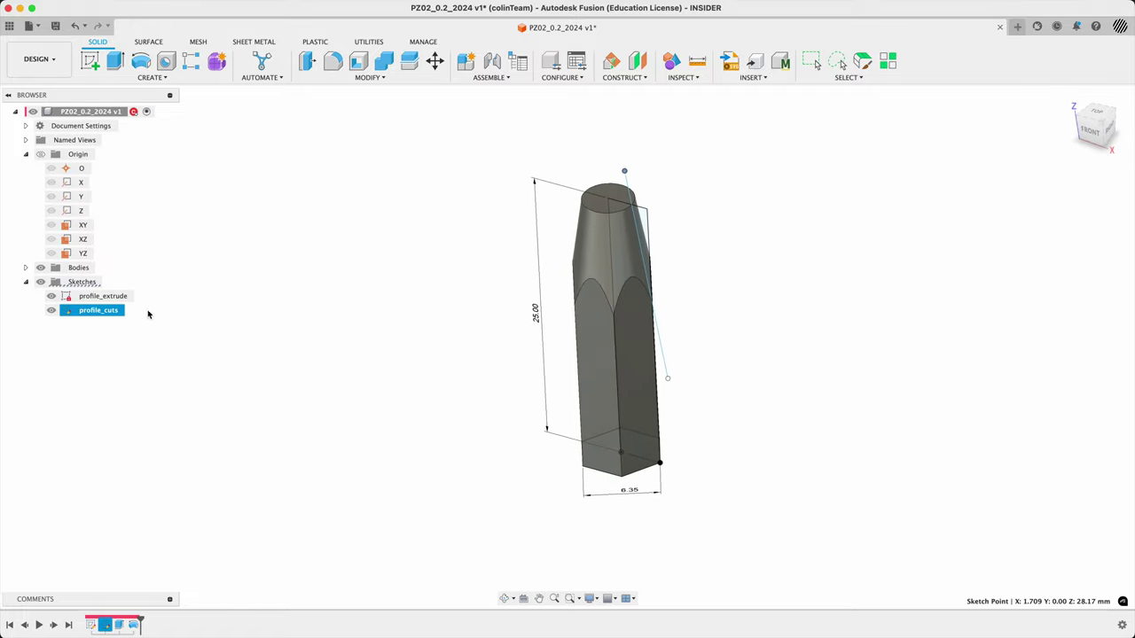
left_click(51, 309)
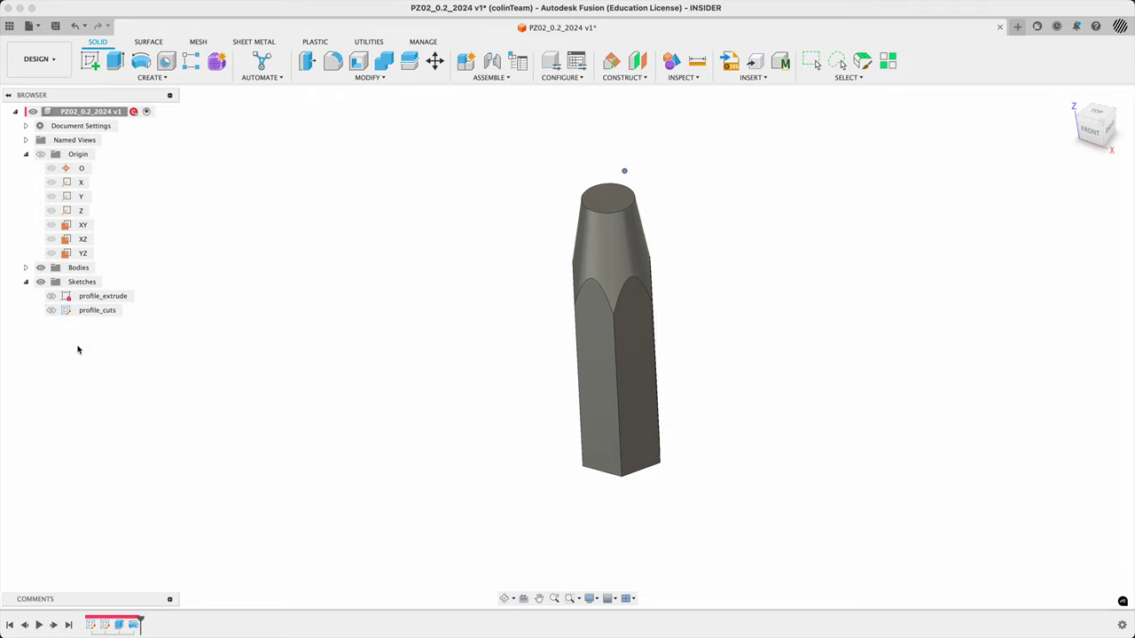
left_click(51, 309)
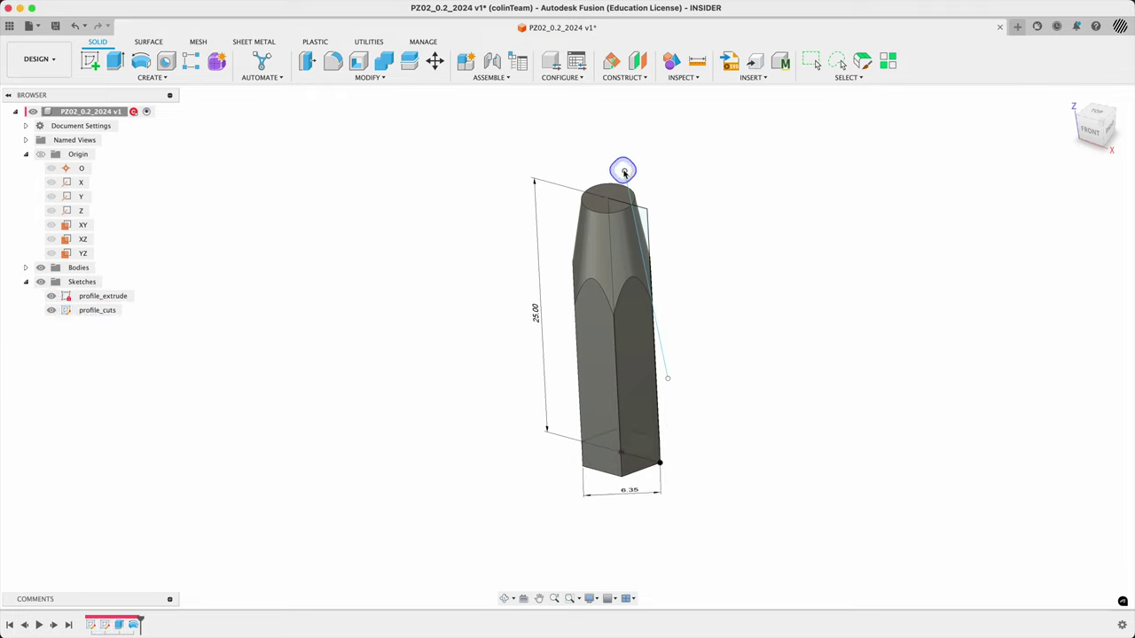
mouse_move(624, 171)
left_mouse_down()
mouse_move(613, 156)
mouse_move(629, 161)
left_mouse_up()
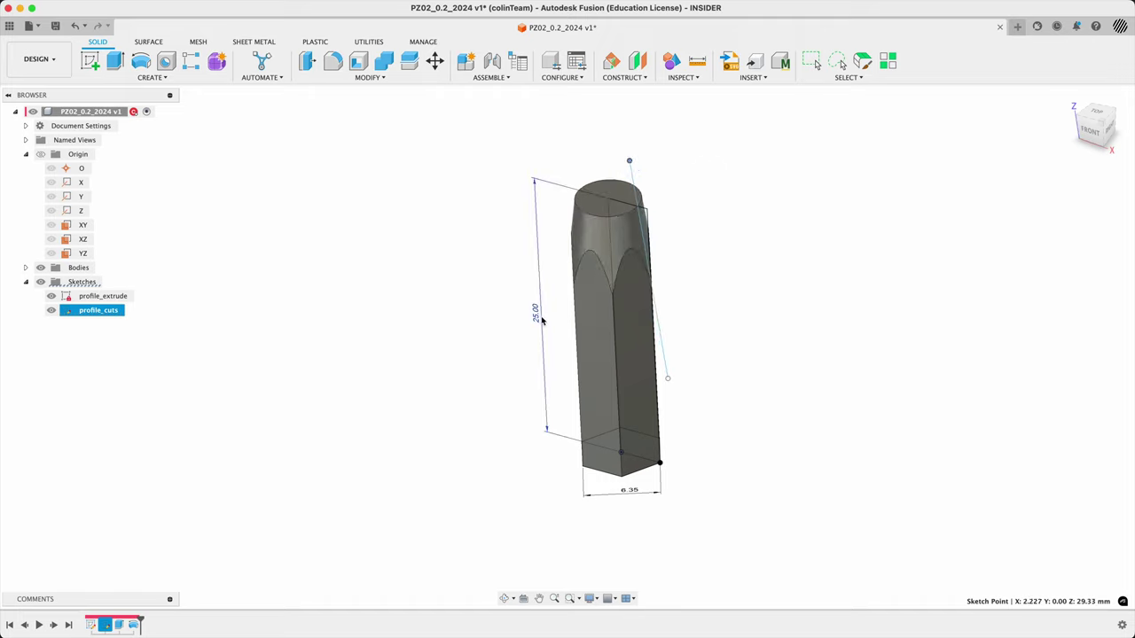
Reopen the profile_cuts sketch for editing and bring up the slanted line's options
right_click(109, 313)
left_click(321, 311)
right_click(106, 313)
key("Escape")
left_click(140, 331)
right_click(93, 312)
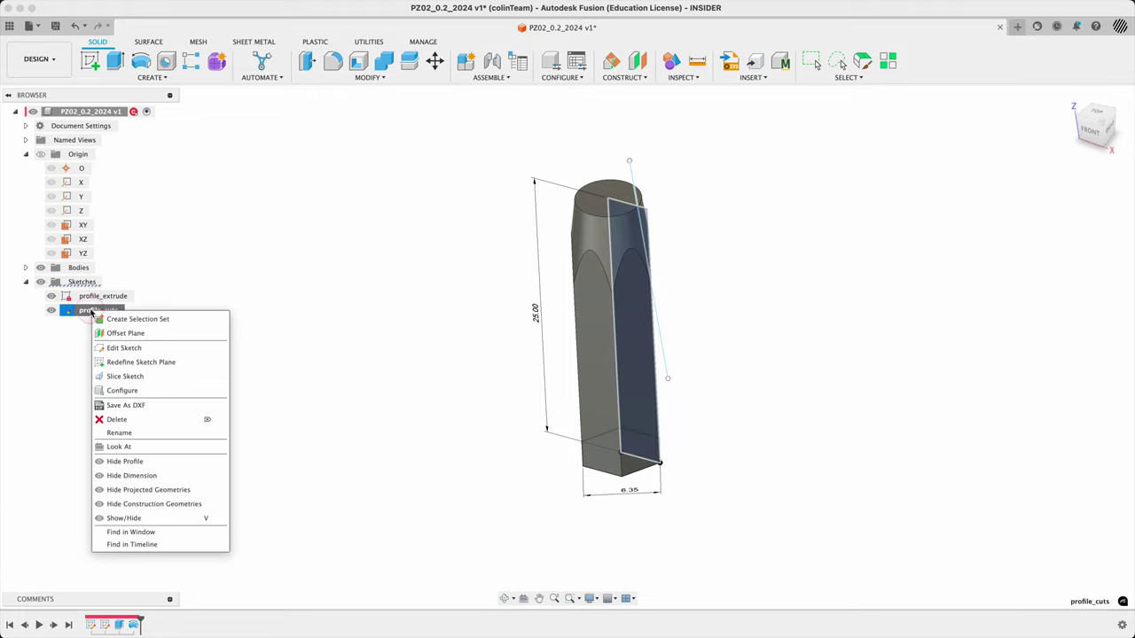
left_click(333, 383)
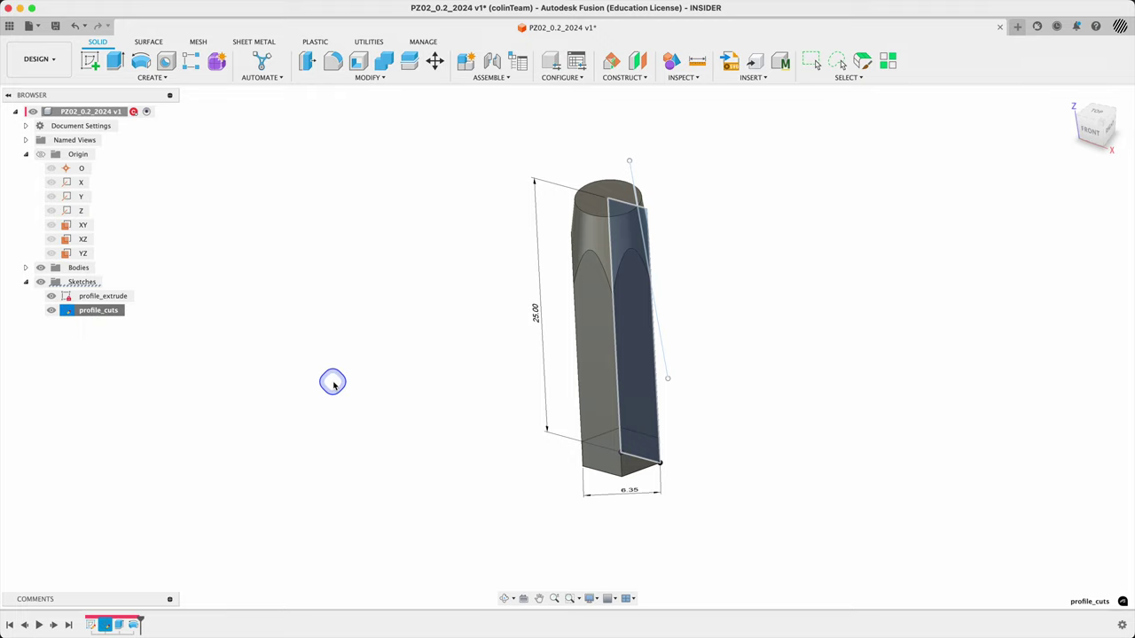
left_click(333, 386)
mouse_move(370, 377)
middle_mouse_down("shift")
mouse_move(369, 365)
mouse_move(397, 348)
mouse_move(382, 367)
middle_mouse_up("shift")
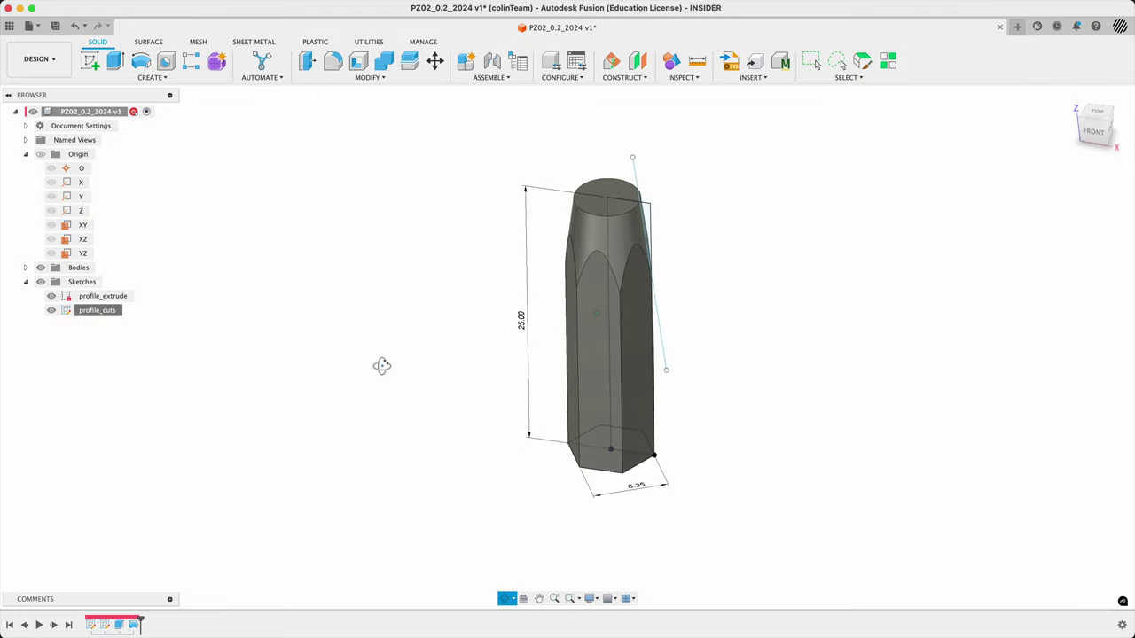
right_click(635, 174)
left_click(630, 263)
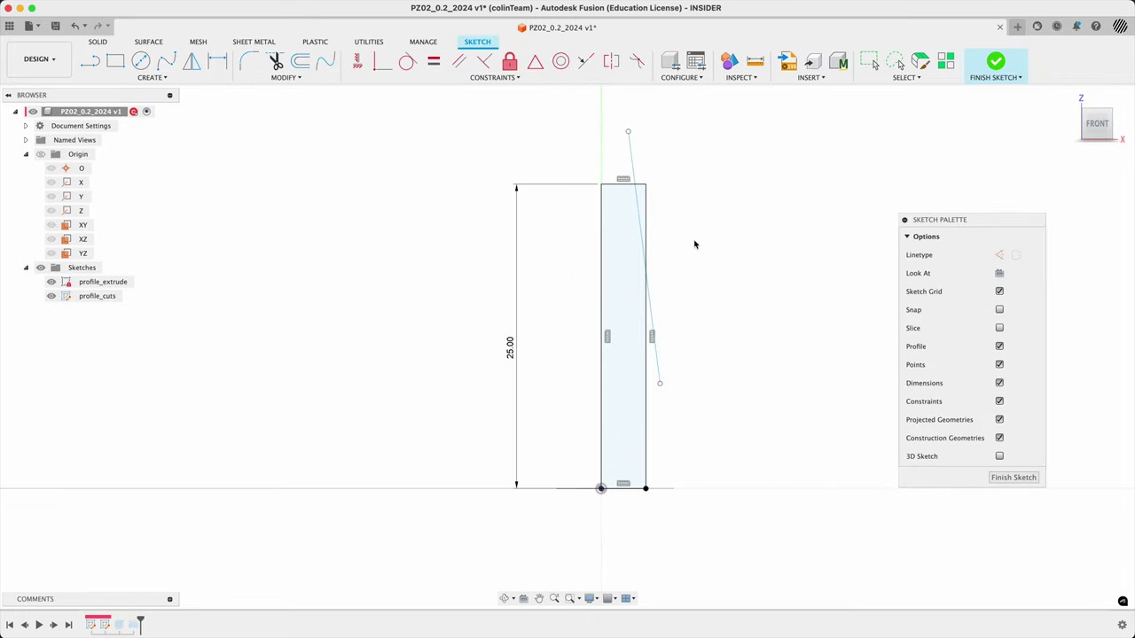
key("super+Tab")
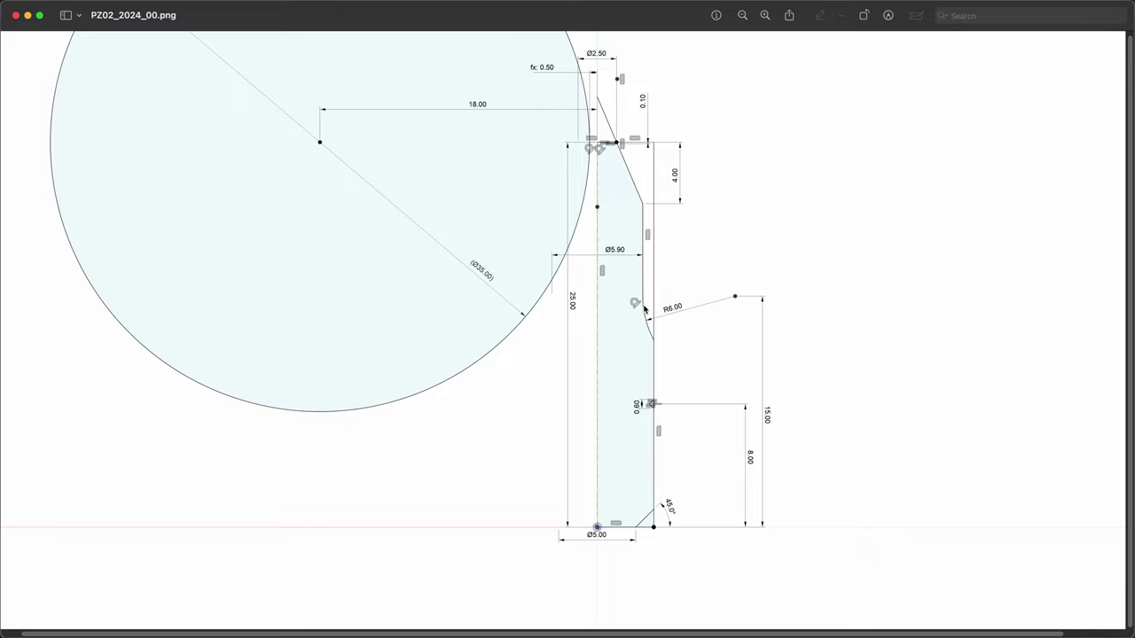
key("super+Tab")
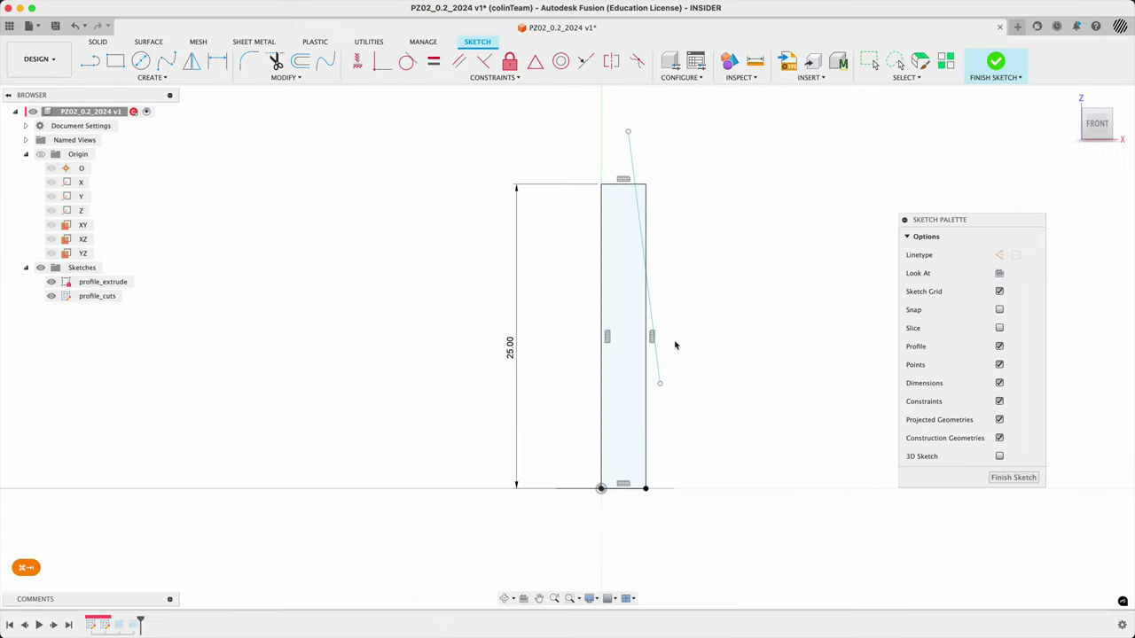
left_click(632, 156)
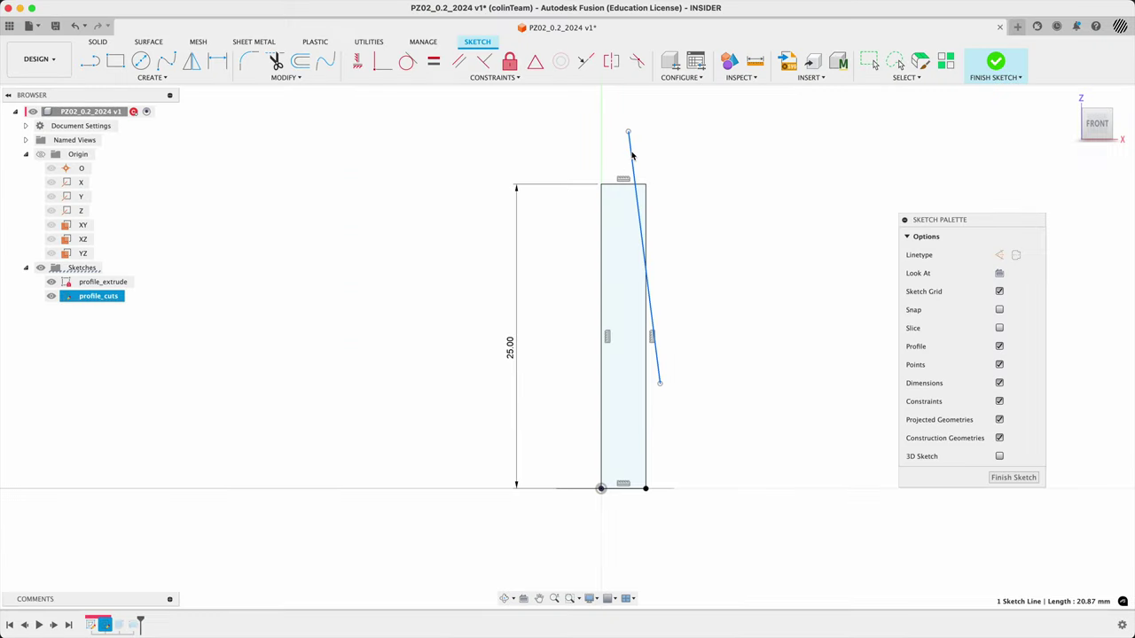
key("Delete")
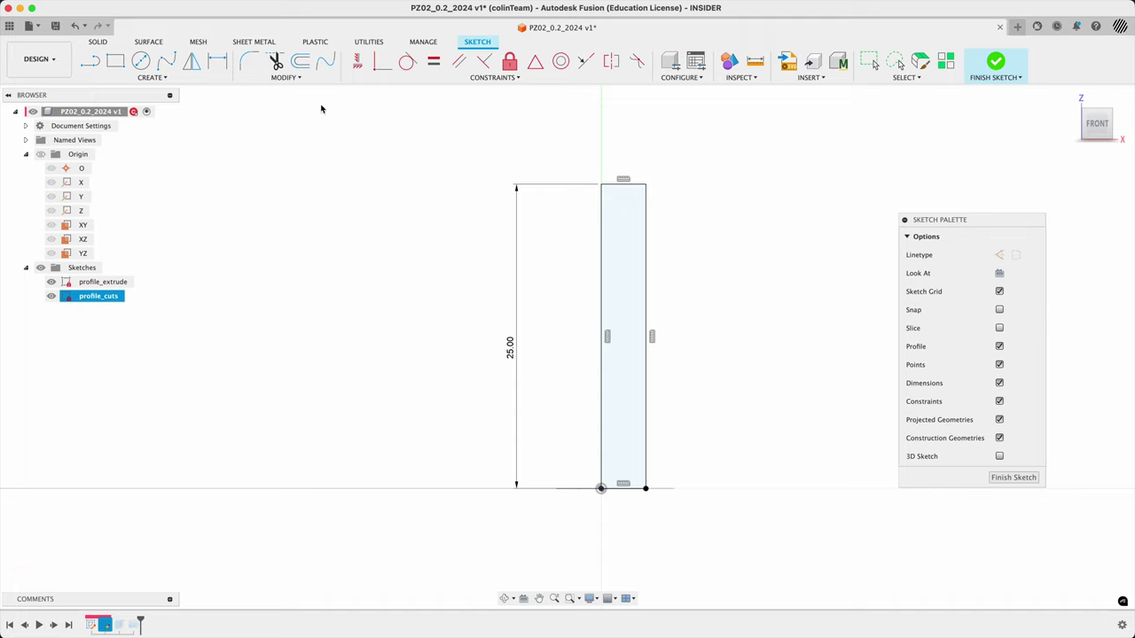
left_click(89, 61)
left_click(665, 135)
left_click(728, 220)
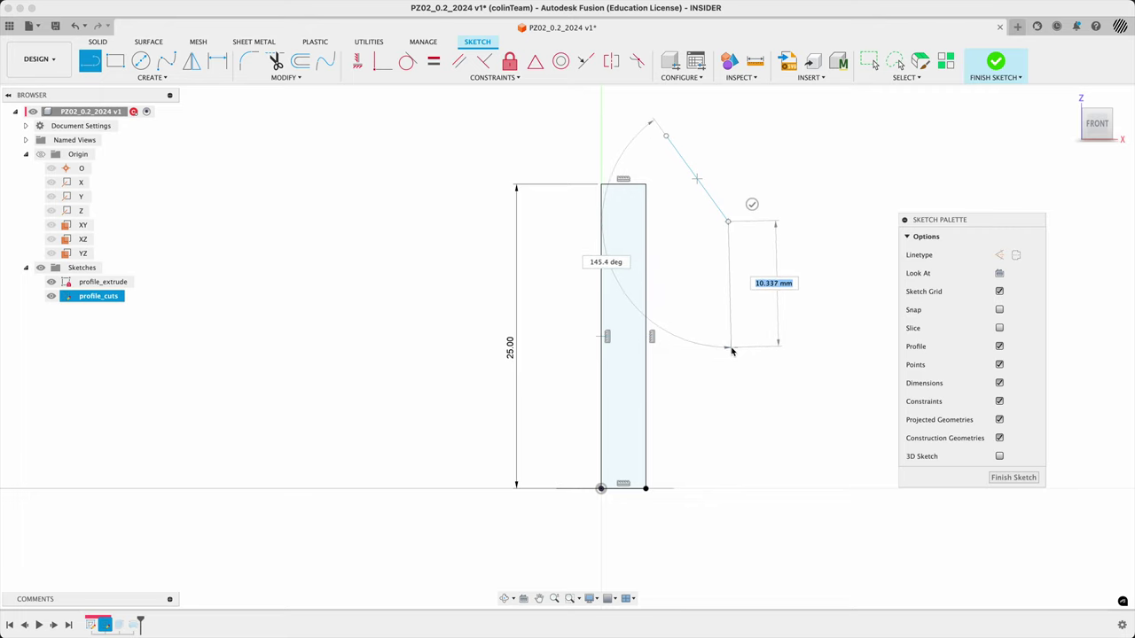
left_click(728, 354)
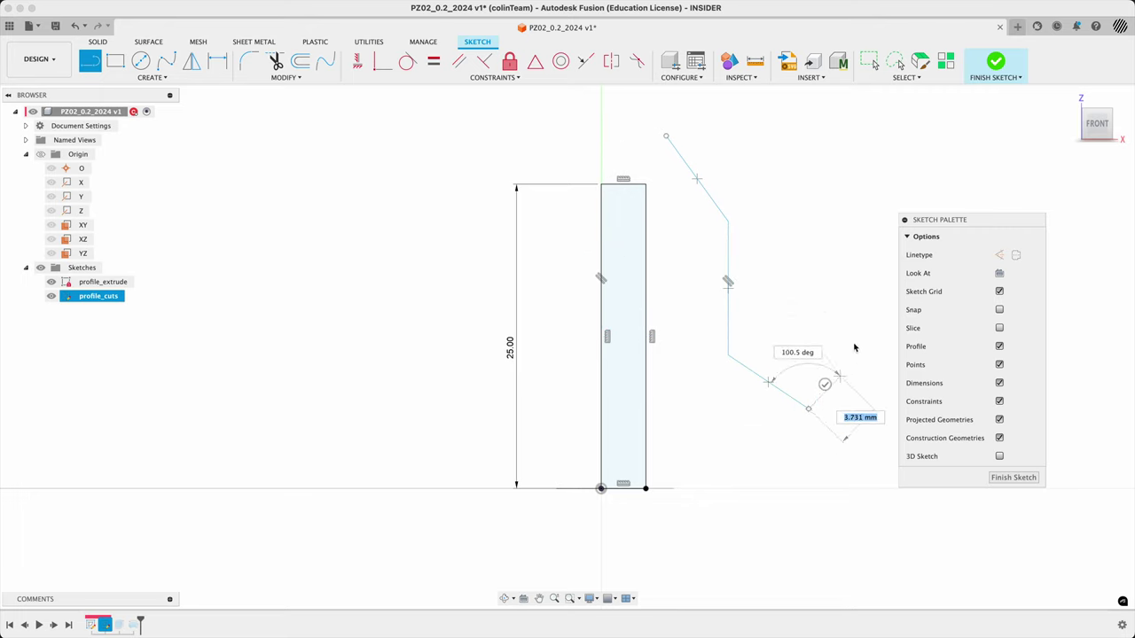
left_click(809, 407)
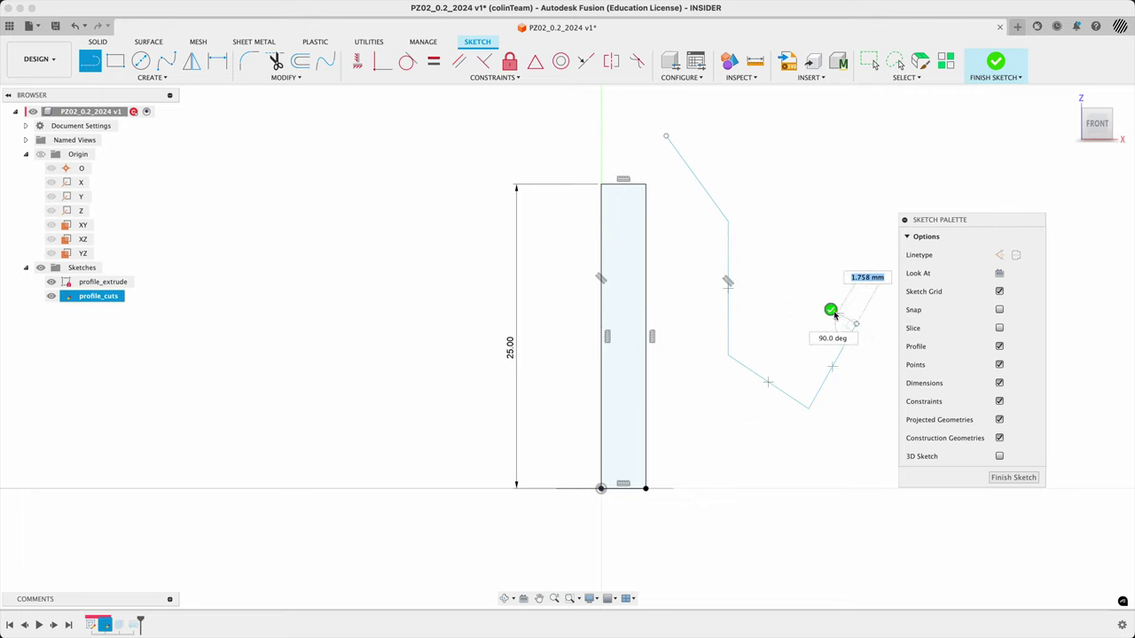
left_click(830, 310)
double_click(823, 208)
left_click(783, 264)
left_click(859, 239)
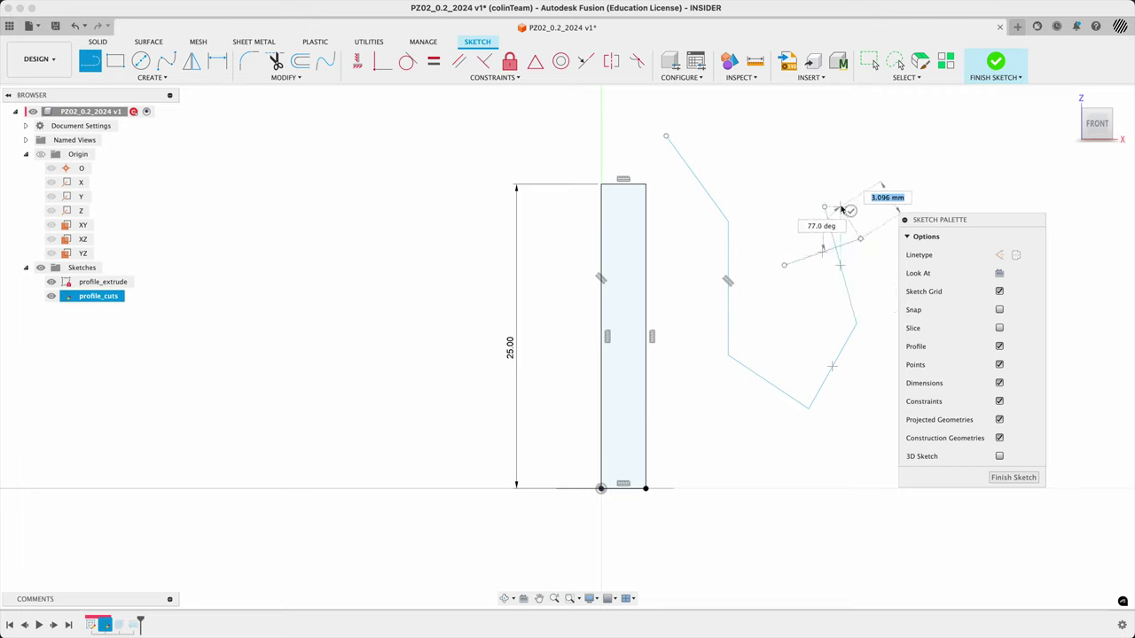
key("Escape")
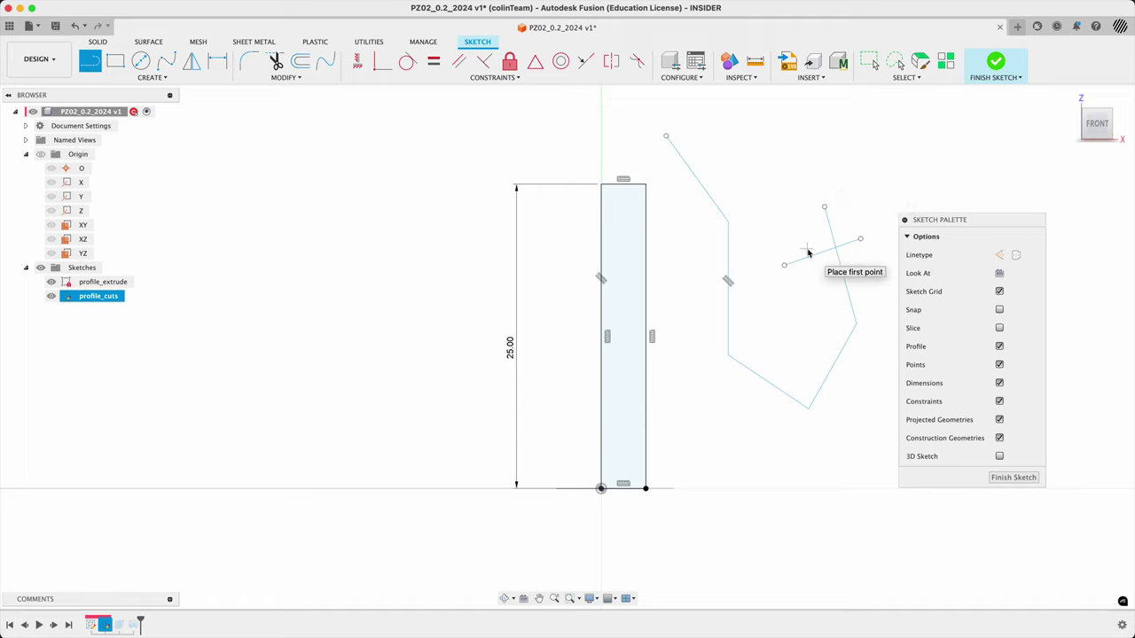
key("super+z")
key("super+z")
key("super+z")
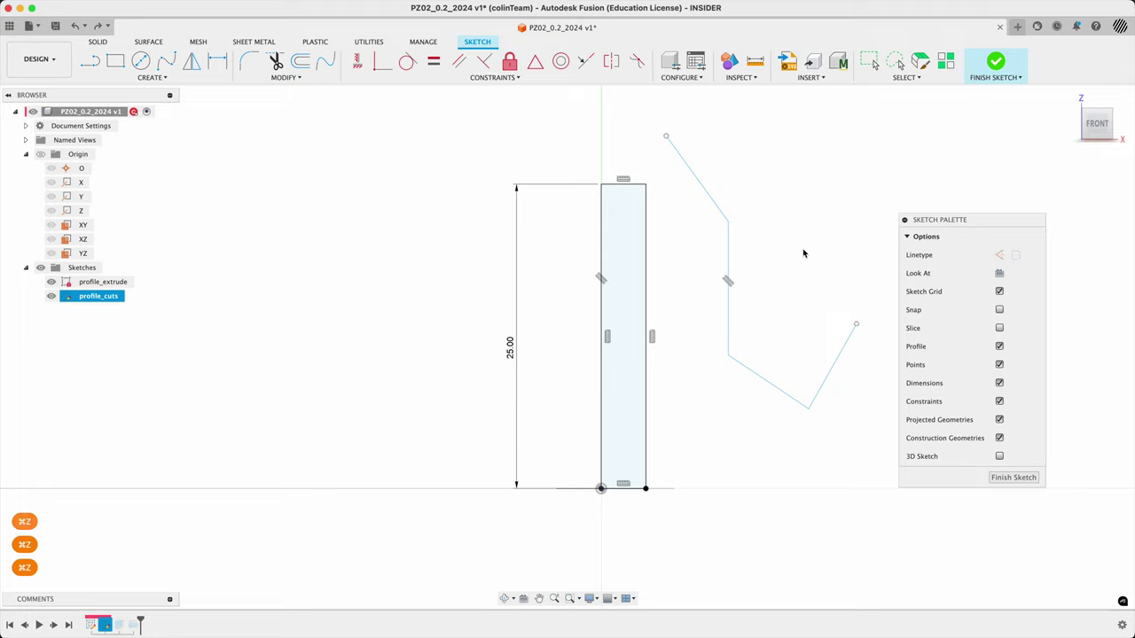
key("super+z")
key("super+z")
key("super+z")
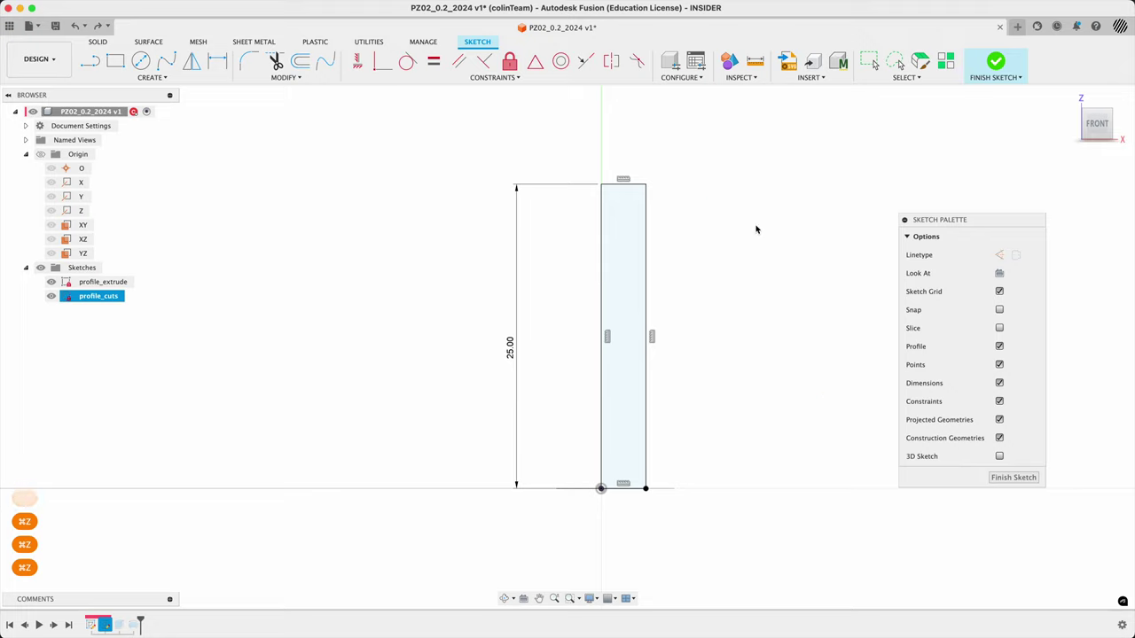
Draw a slanted line, a vertical line and a tangent arc right of the rectangle's top
left_click(92, 67)
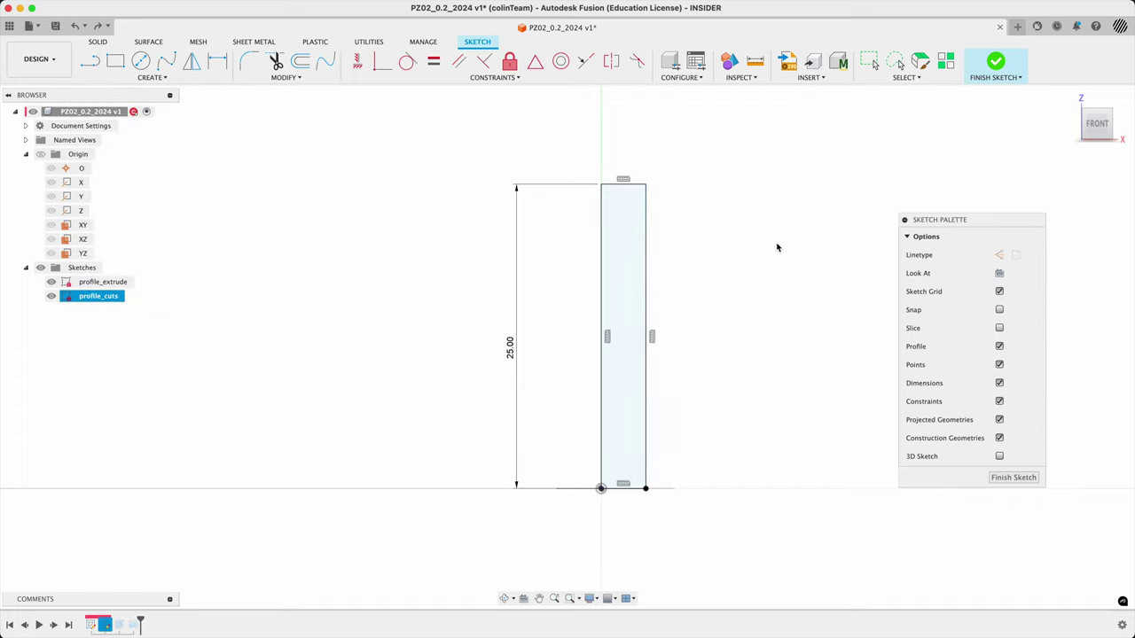
key("l")
left_click(707, 166)
left_click(750, 227)
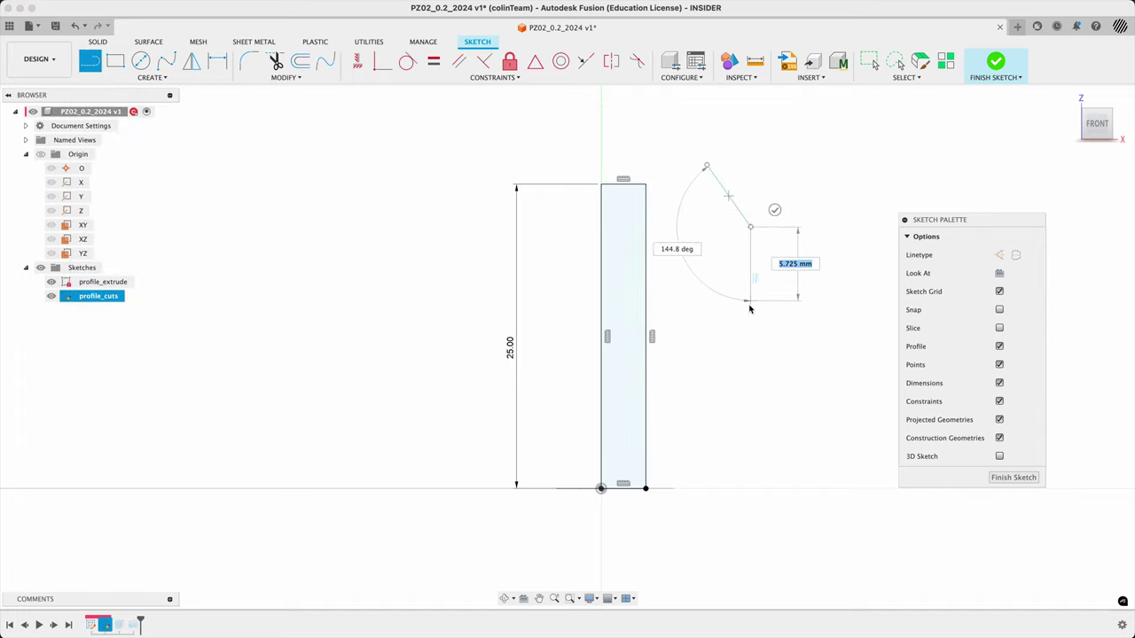
left_click_drag(750, 327, 767, 420)
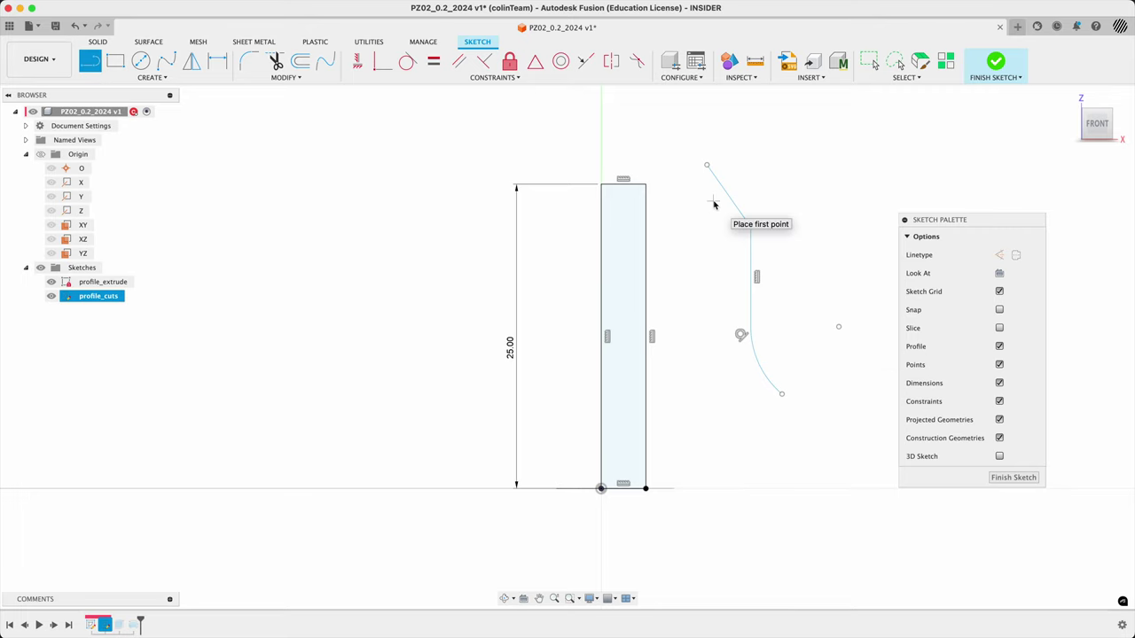
key("super+Tab")
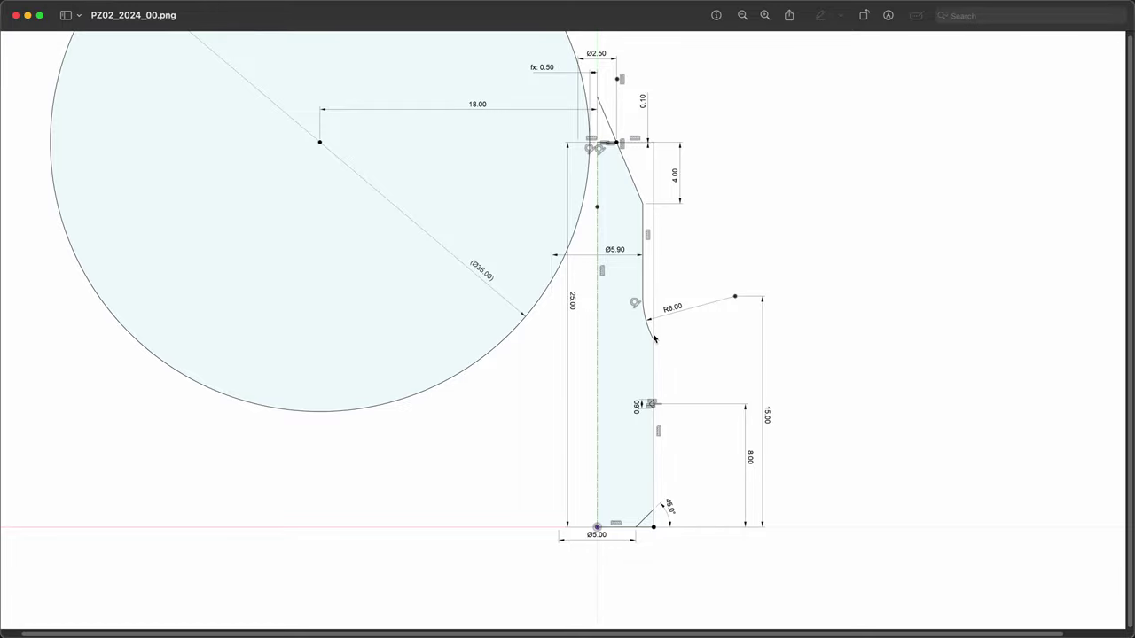
key("super+Tab")
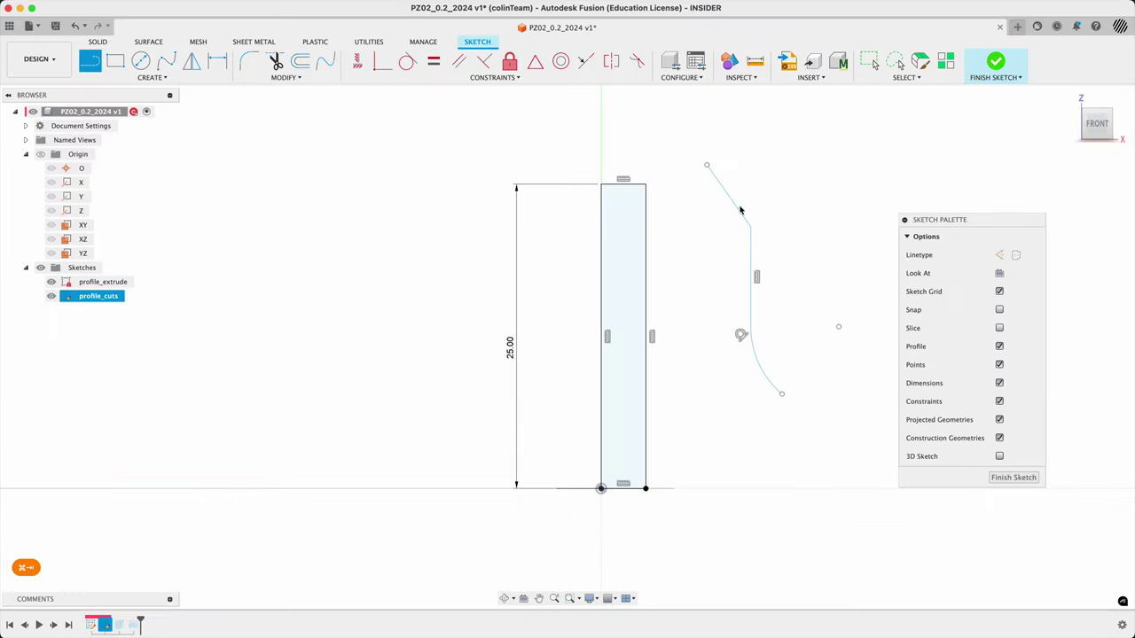
key("Escape")
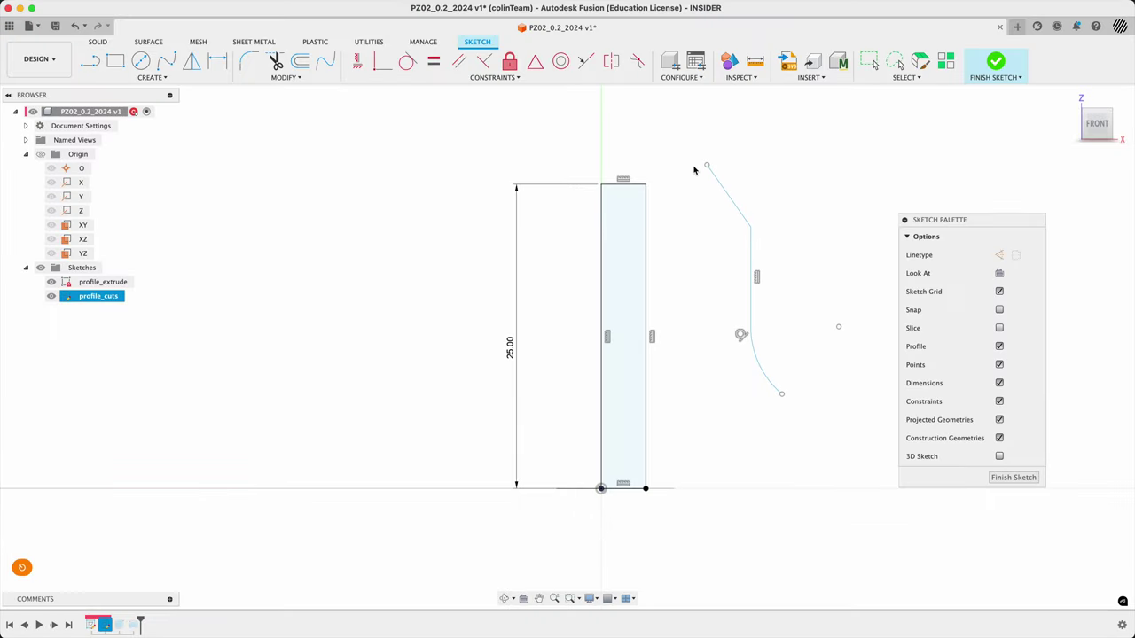
Select the slanted line, vertical line and arc chain and delete all three curves
double_click(733, 204)
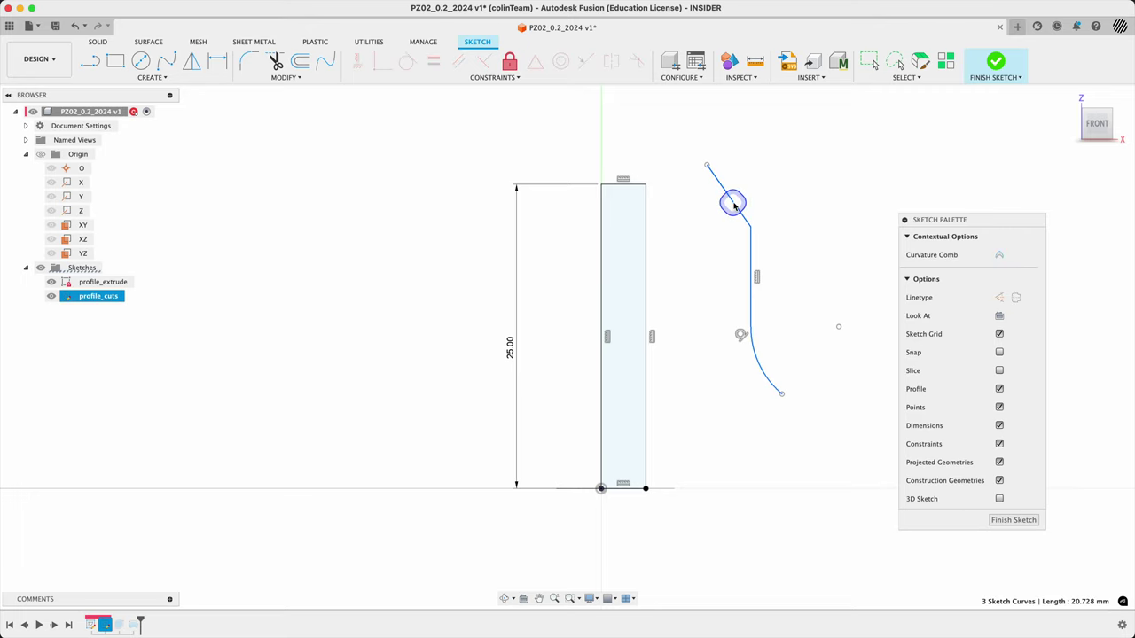
left_click(816, 178)
mouse_move(684, 149)
left_mouse_down()
mouse_move(815, 372)
mouse_move(863, 422)
mouse_move(744, 362)
left_mouse_up()
left_click(858, 421)
left_click(834, 425)
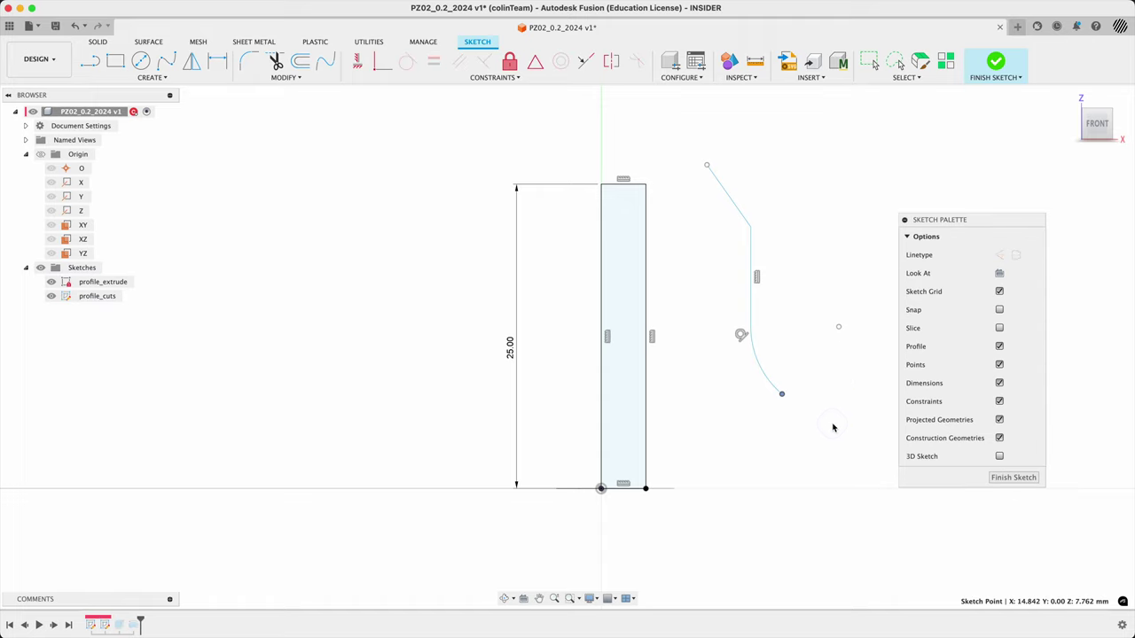
left_click_drag(831, 423, 731, 368)
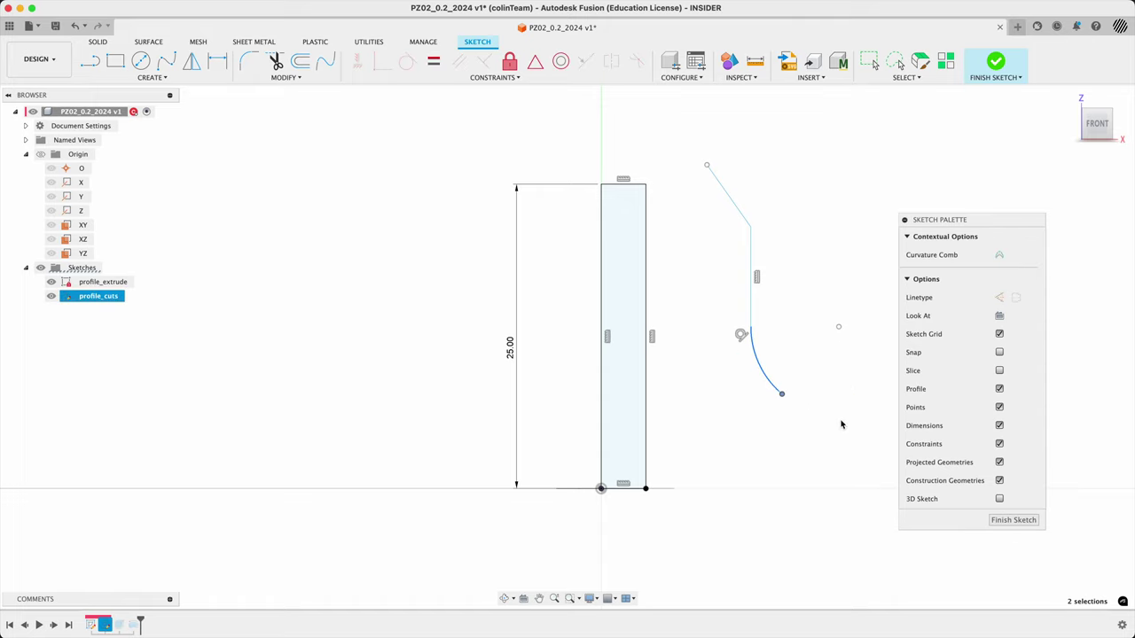
left_click_drag(835, 417, 751, 374)
left_click(739, 383)
left_click_drag(743, 360, 851, 443)
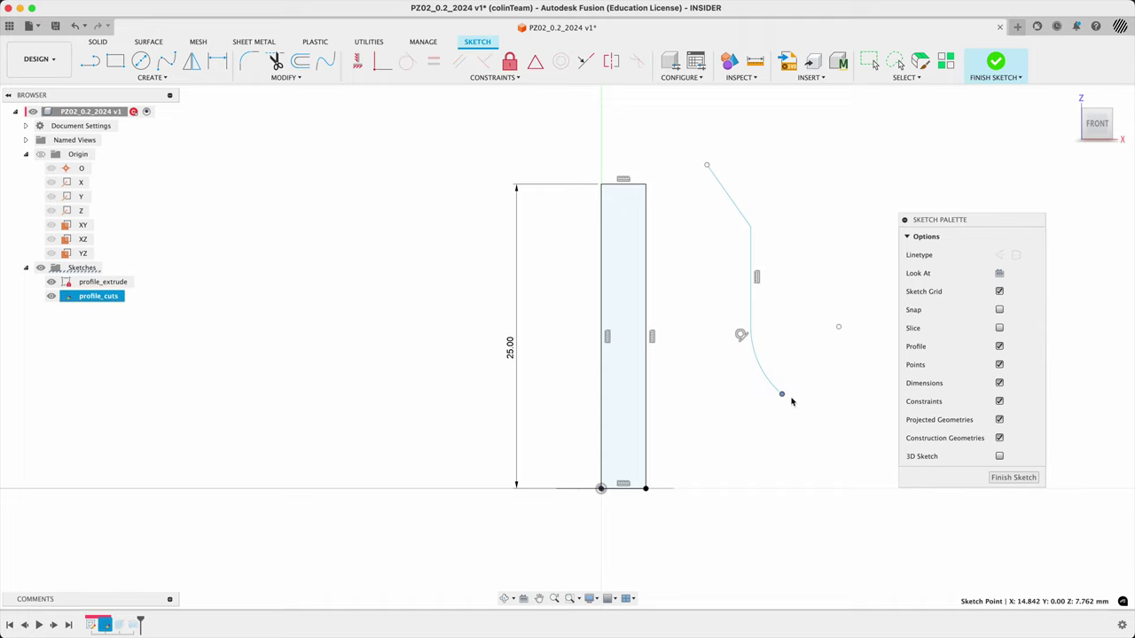
left_click(730, 375)
left_click_drag(730, 371, 846, 431)
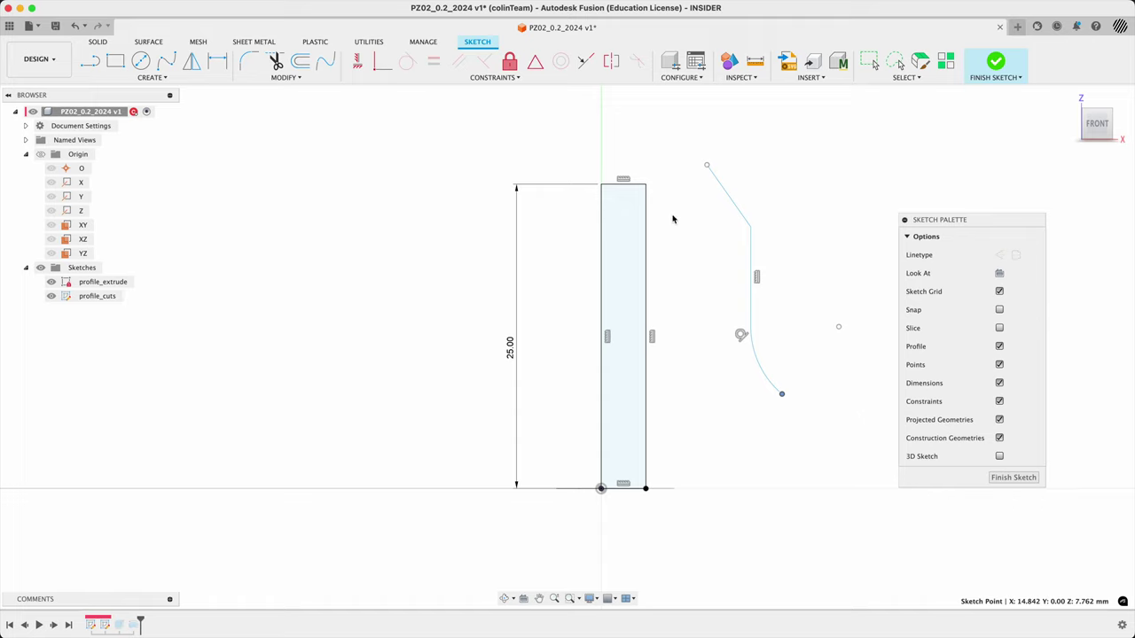
left_click(729, 197)
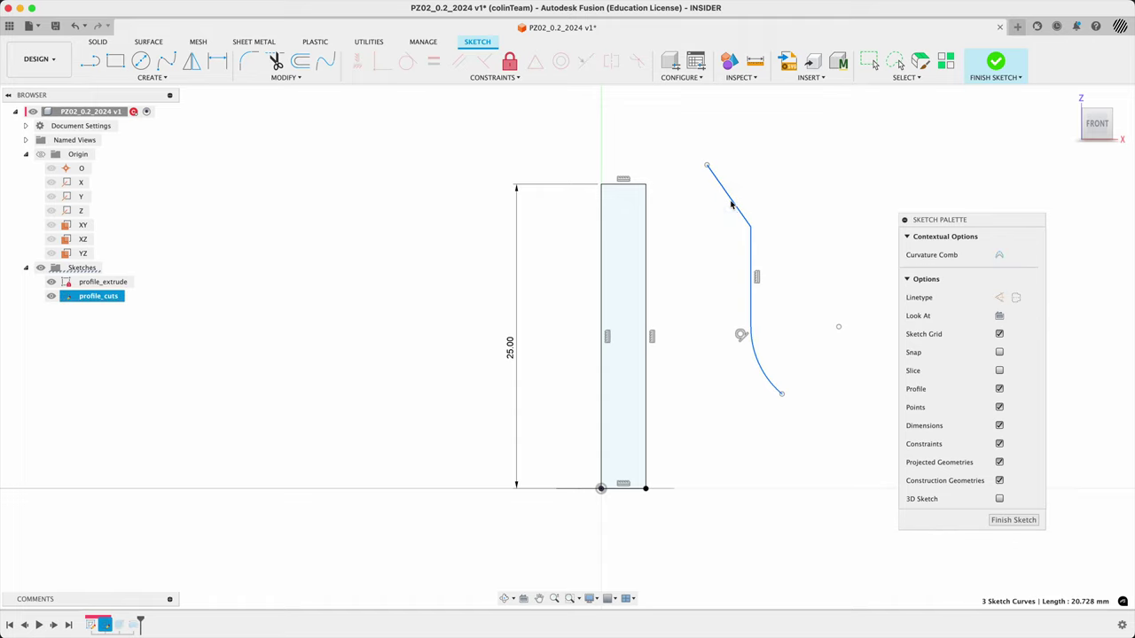
key("Delete")
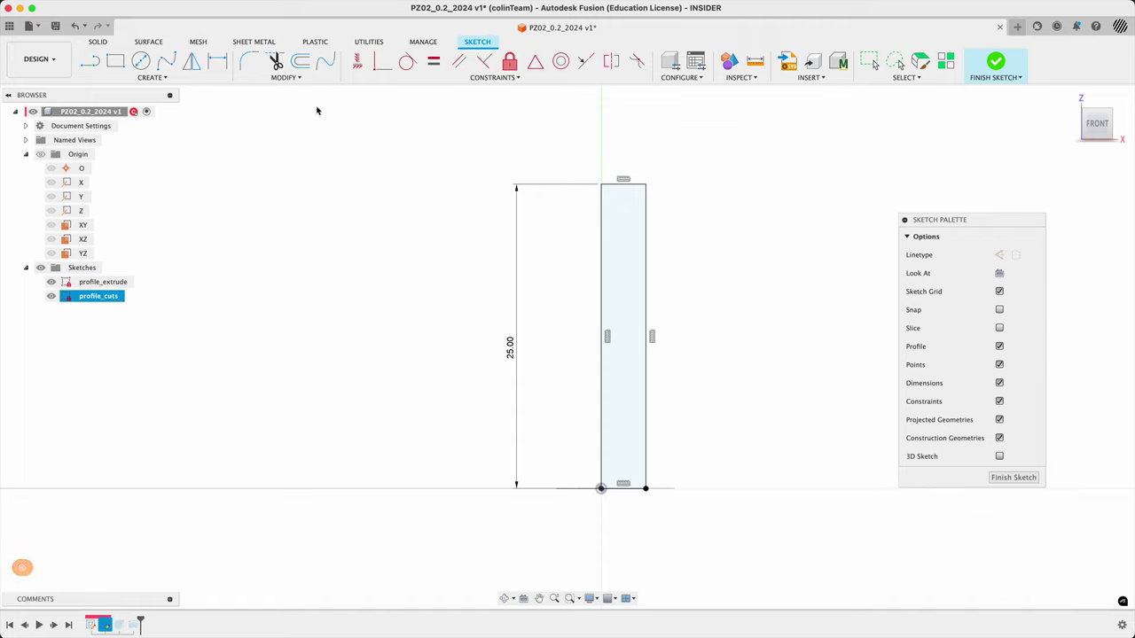
Draw a slanted line from above the rectangle and a tangent arc ending on its right edge
left_click(89, 60)
scroll(624, 200, "down", 2)
scroll(628, 198, "up", 3)
middle_click_drag(693, 232, 646, 249)
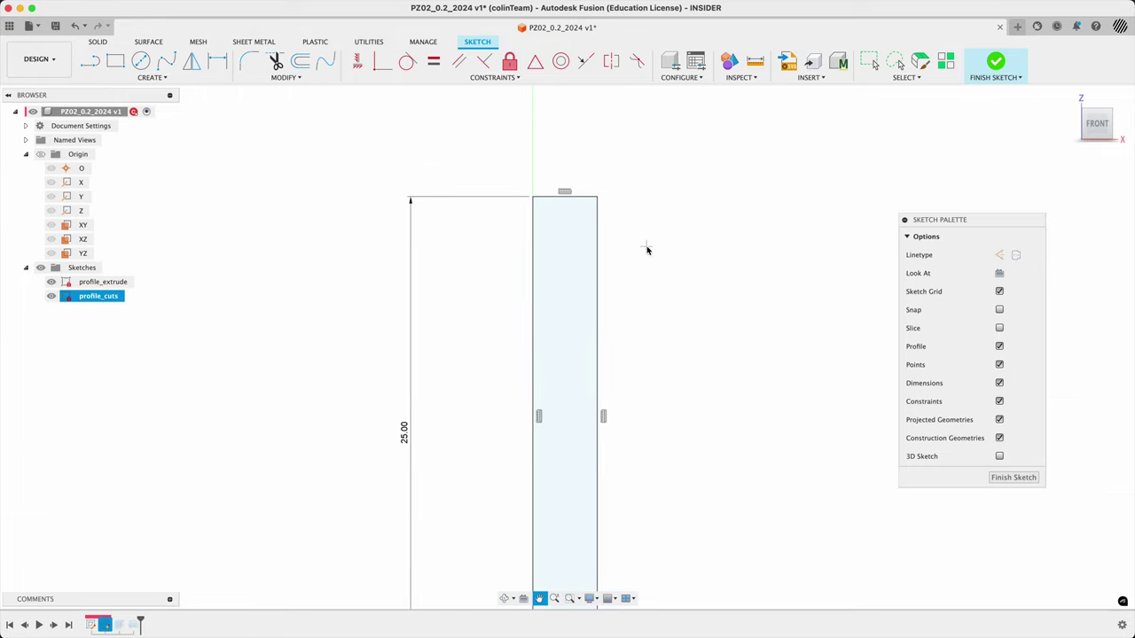
left_click(537, 134)
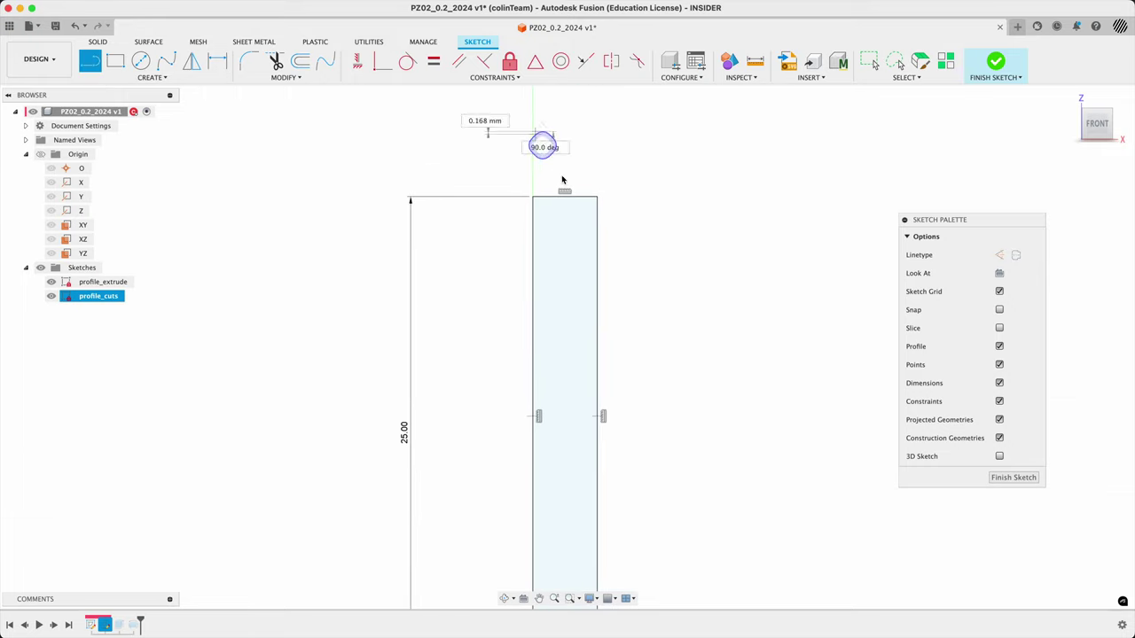
left_click(585, 254)
left_click_drag(585, 254, 597, 405)
key("Escape")
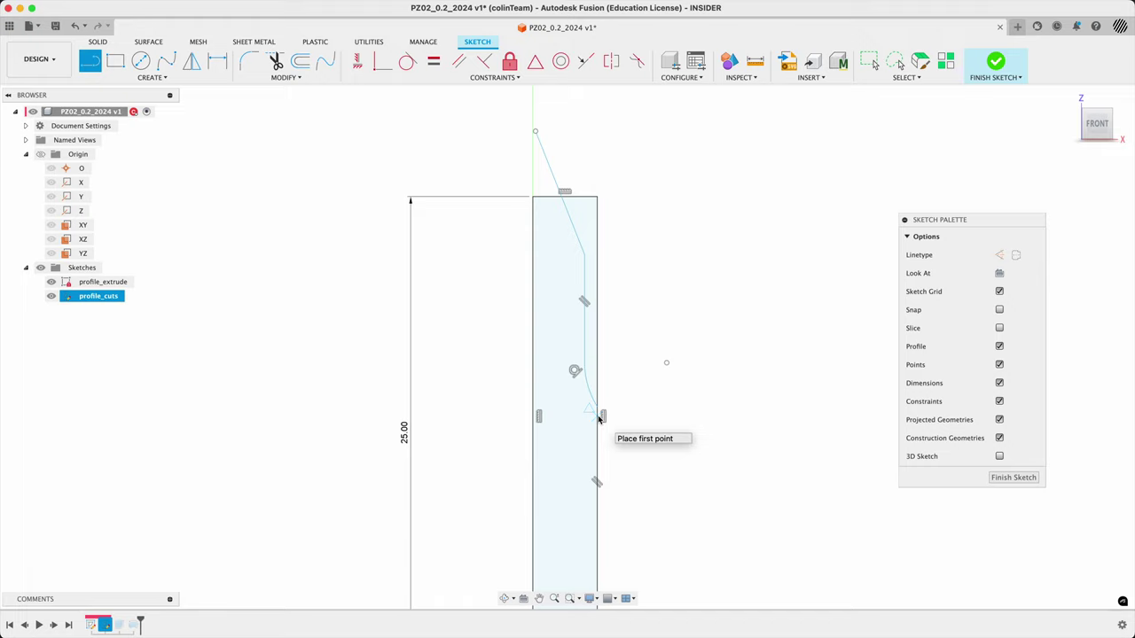
Exit the line tool and bring up the PZ02_2024_00.png reference drawing in Preview
scroll(600, 418, "up", 5)
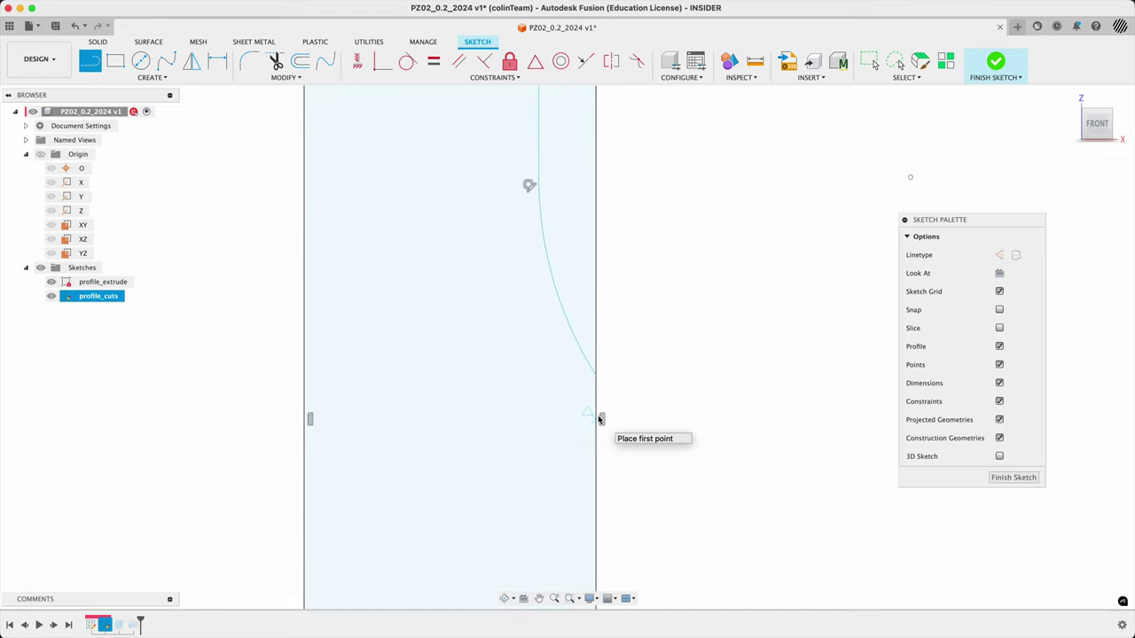
scroll(600, 419, "down", 5)
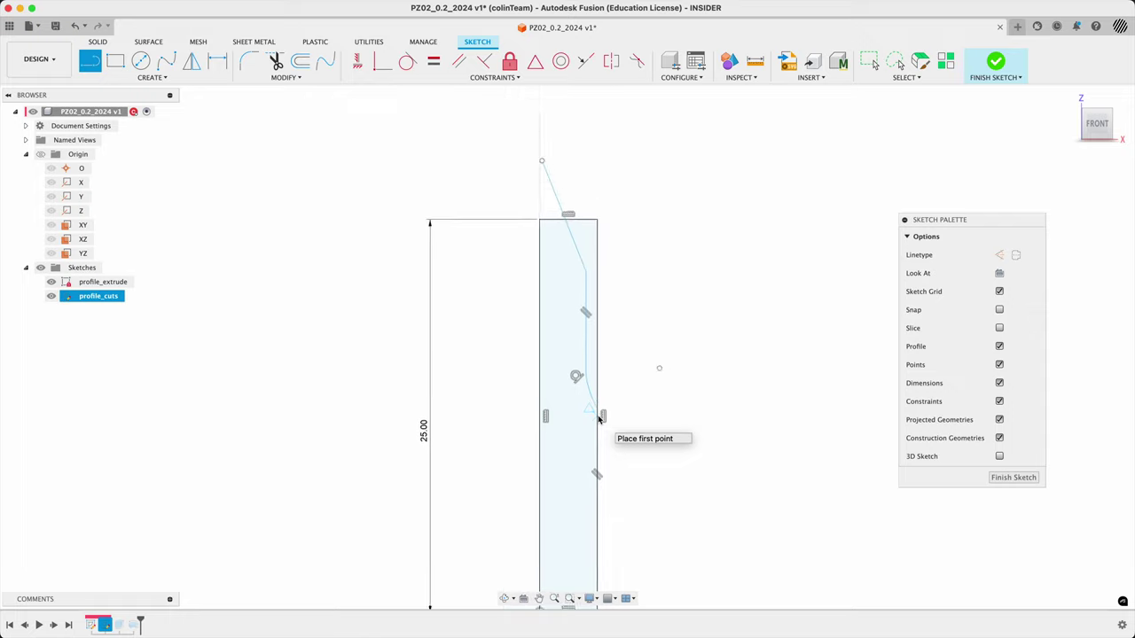
key("Escape")
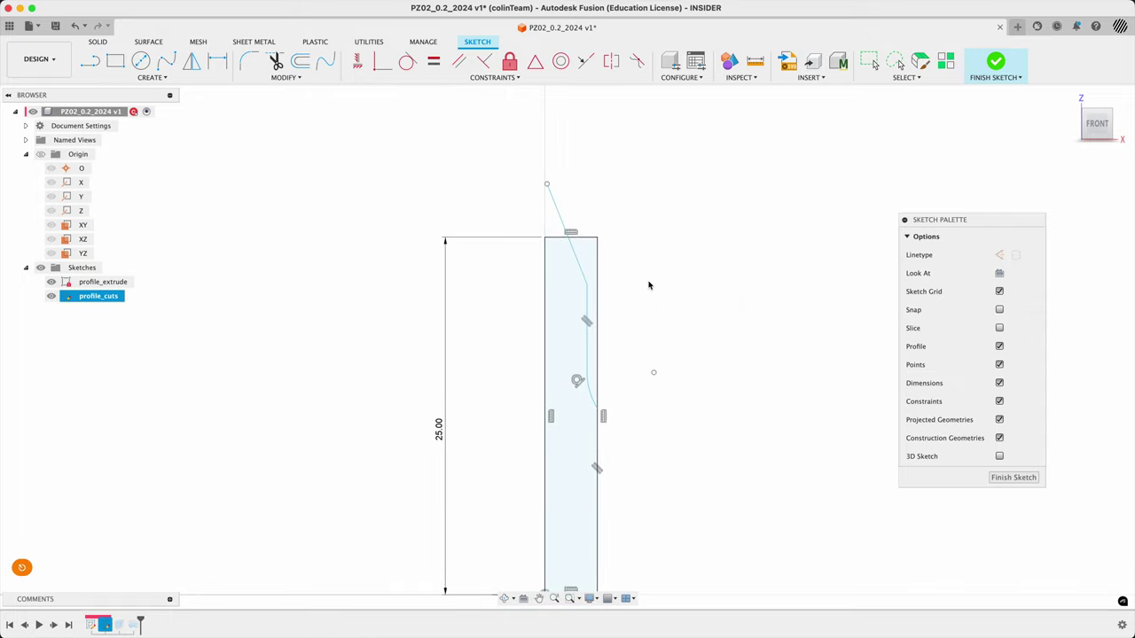
key("super+Tab")
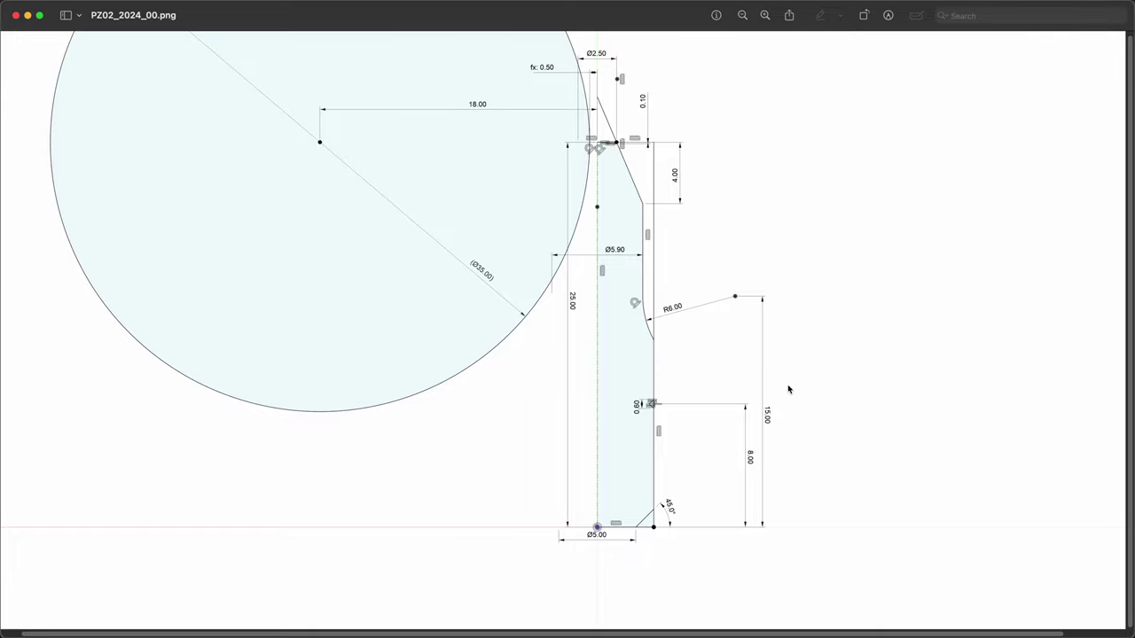
Make the slanted line's top endpoint coincident with the rectangle's left edge, then undo it
key("super+Tab")
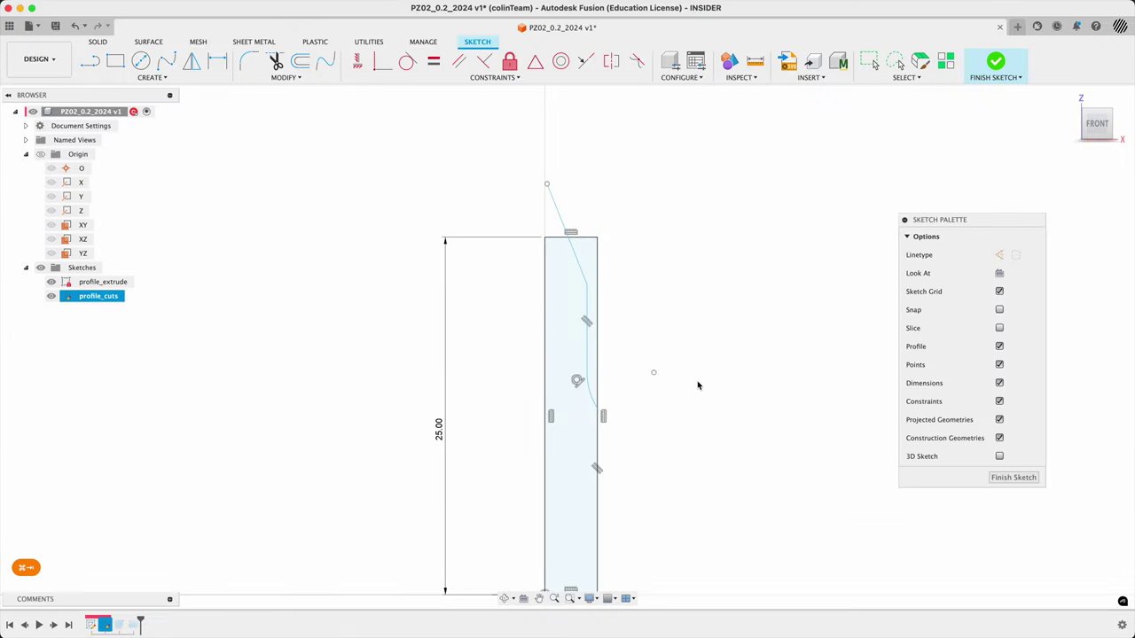
scroll(681, 352, "down", 2)
scroll(682, 352, "down", 1)
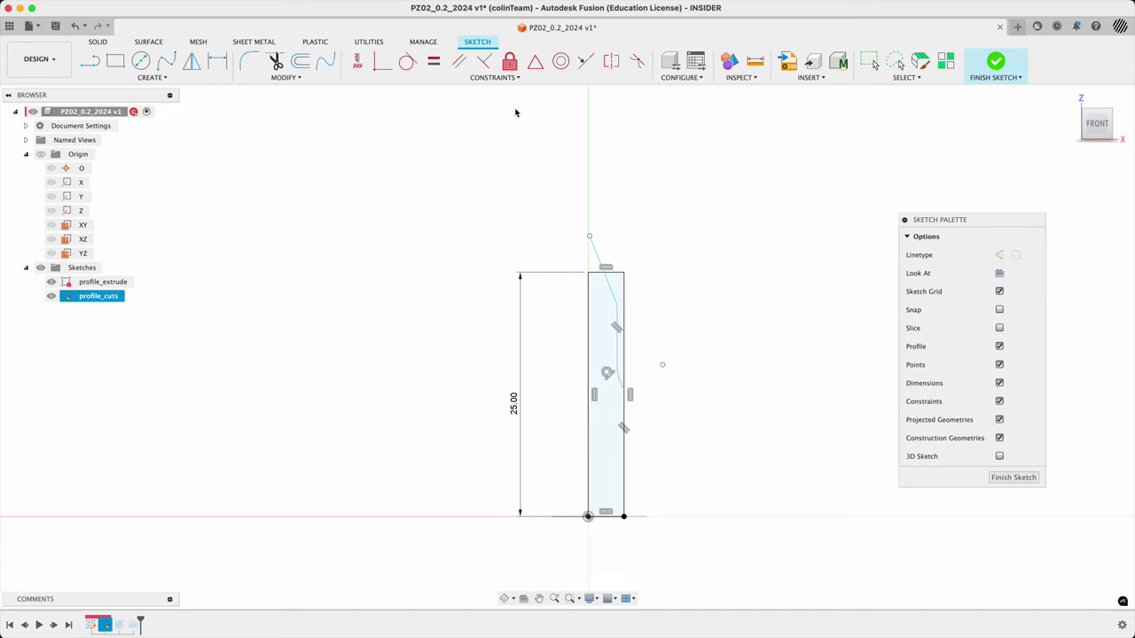
left_click(386, 67)
left_click(591, 239)
left_click(588, 302)
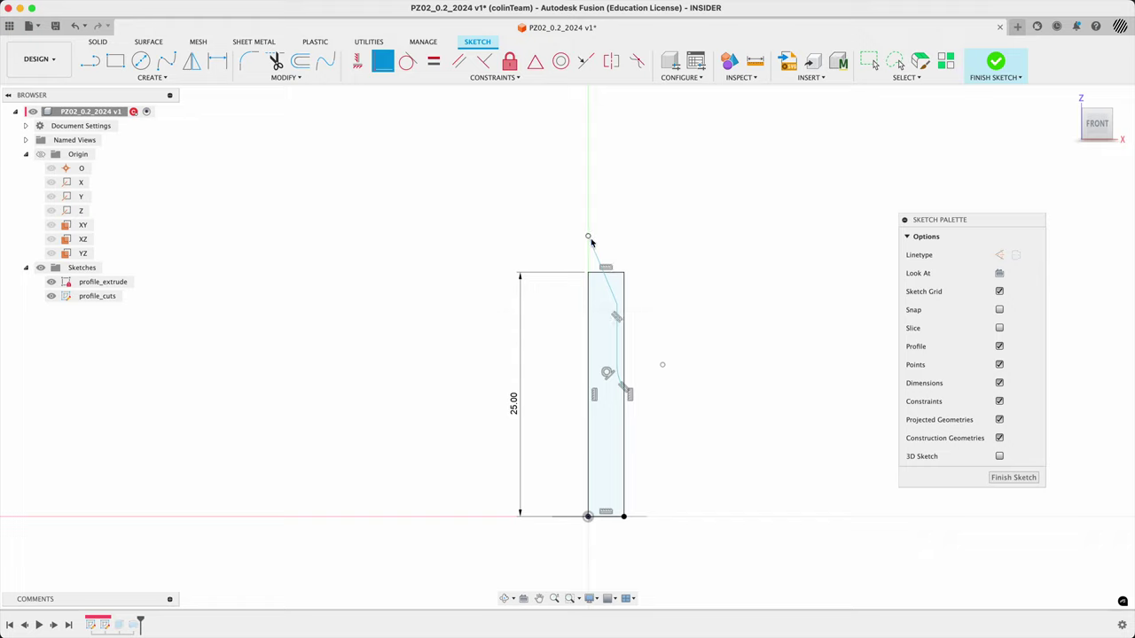
scroll(592, 241, "down", 2)
scroll(594, 242, "up", 6)
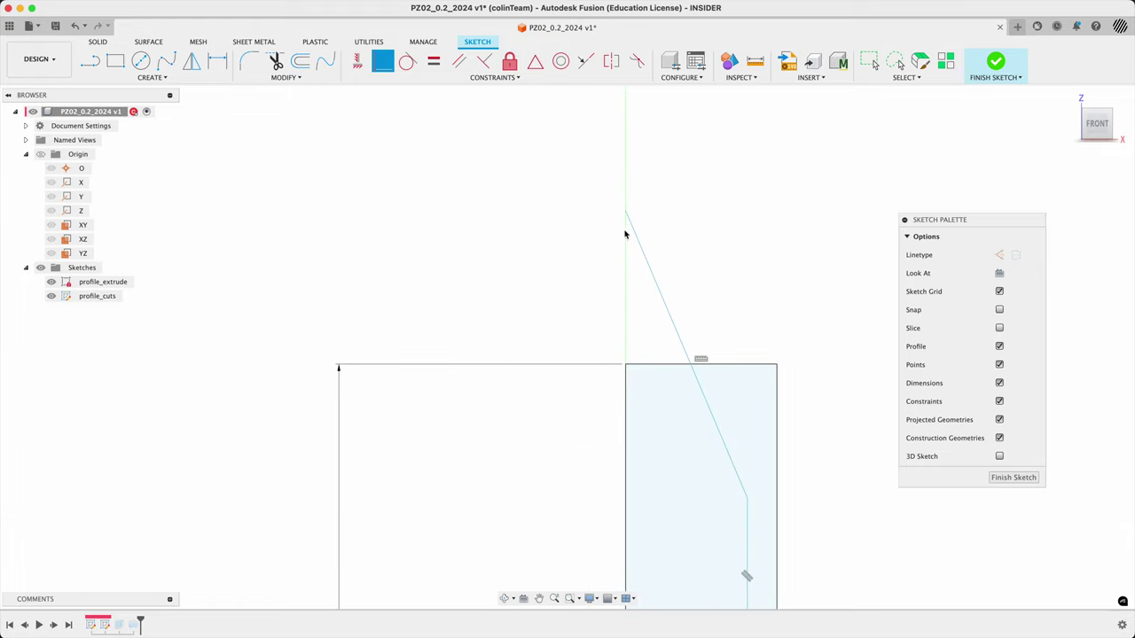
key("super+z")
key("super+z")
key("super+z")
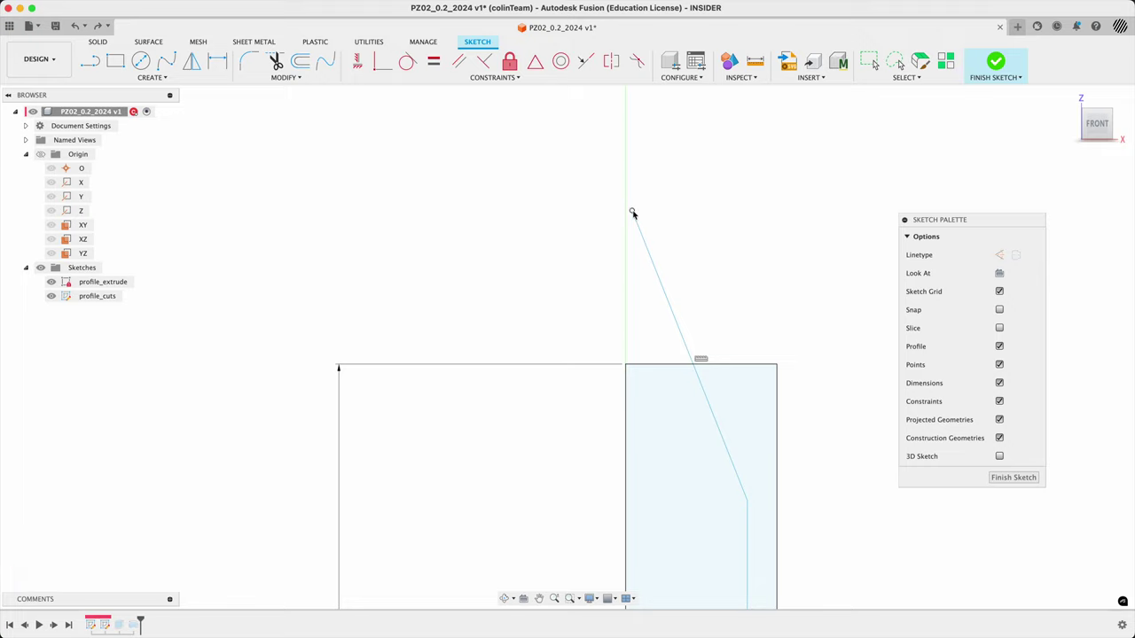
Redo the change and drag the slanted line's top point lower
scroll(517, 209, "up", 2)
scroll(501, 207, "down", 5)
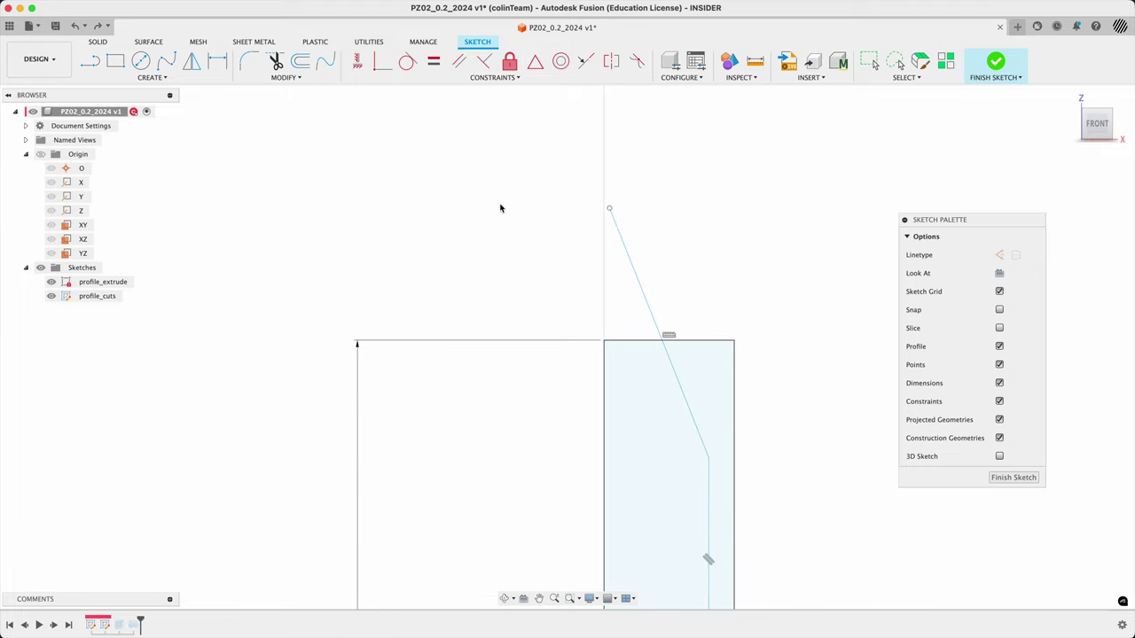
scroll(500, 209, "up", 2)
key("shift+super+z")
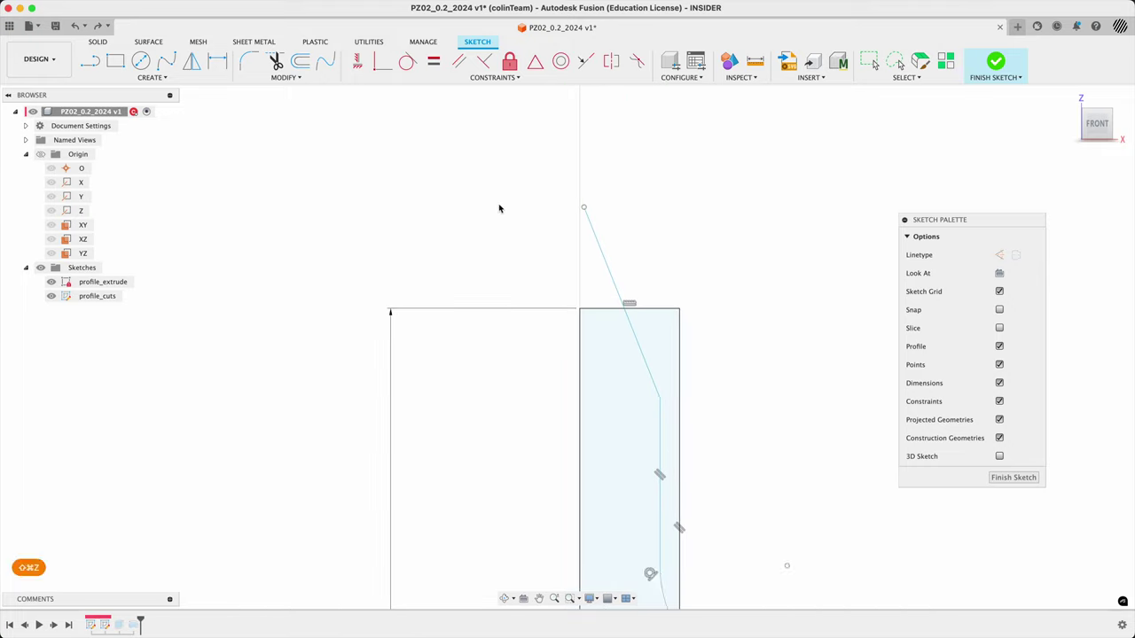
scroll(569, 258, "up", 2)
scroll(570, 258, "down", 5)
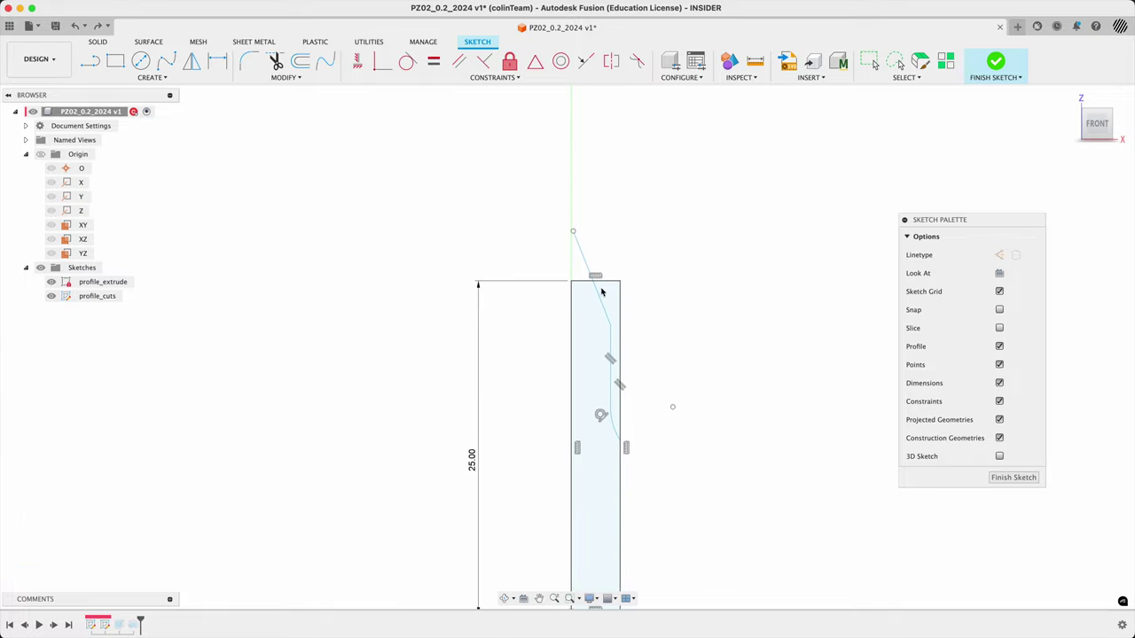
scroll(689, 398, "down", 2)
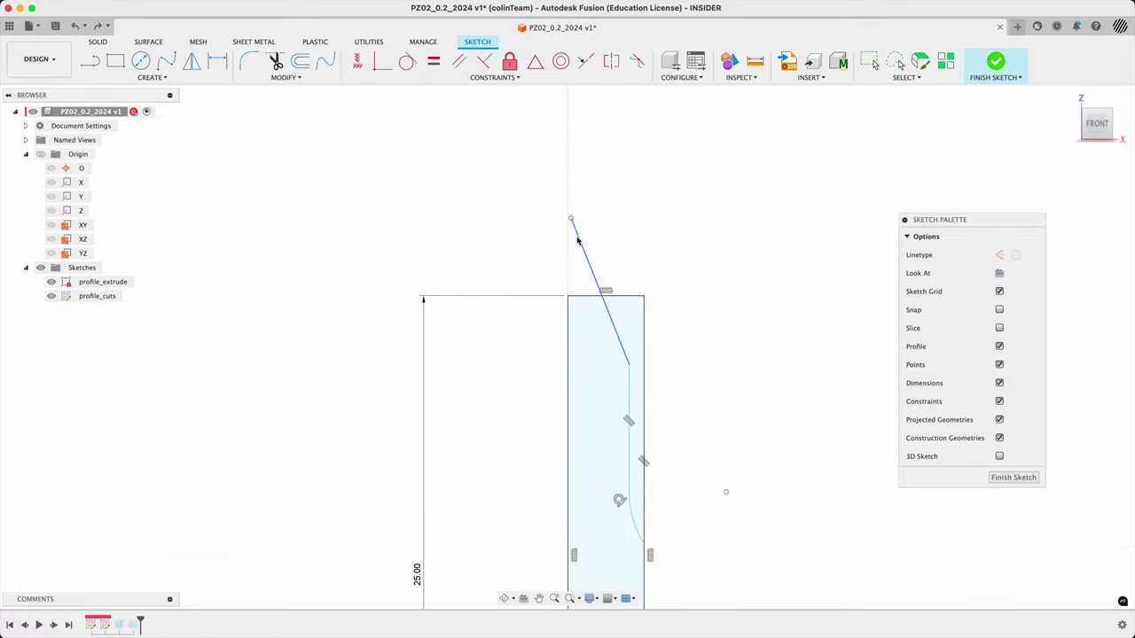
scroll(573, 239, "up", 3)
scroll(574, 239, "up", 1)
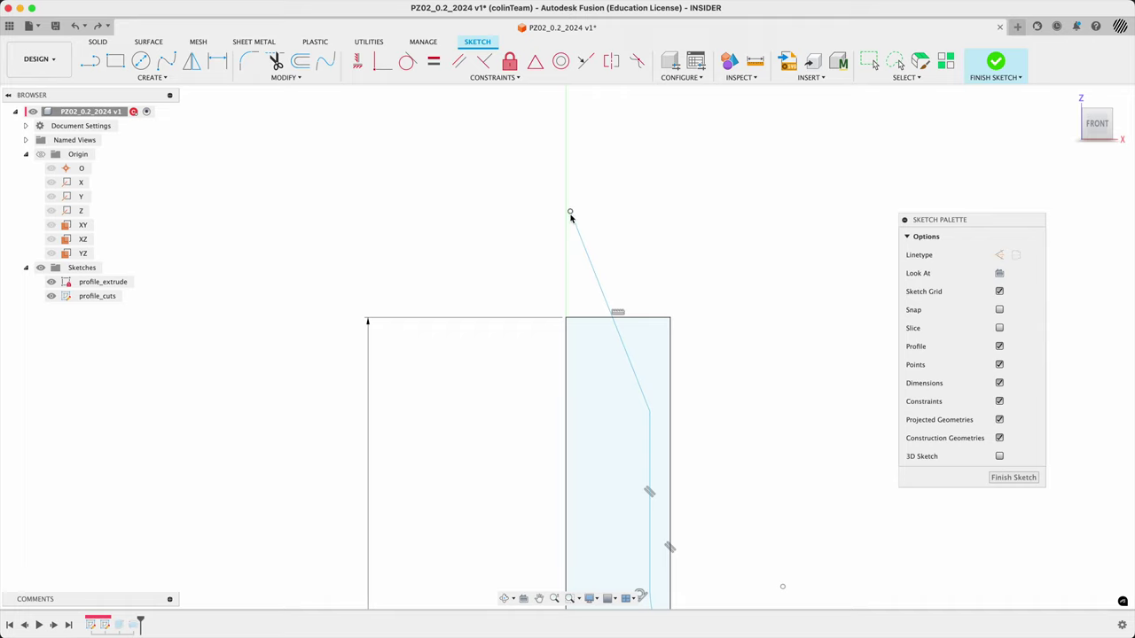
left_click_drag(571, 214, 572, 245)
left_click(643, 233)
Constrain the line's top point onto the rectangle's left edge and slide it up along that edge
left_click(379, 64)
left_click(571, 246)
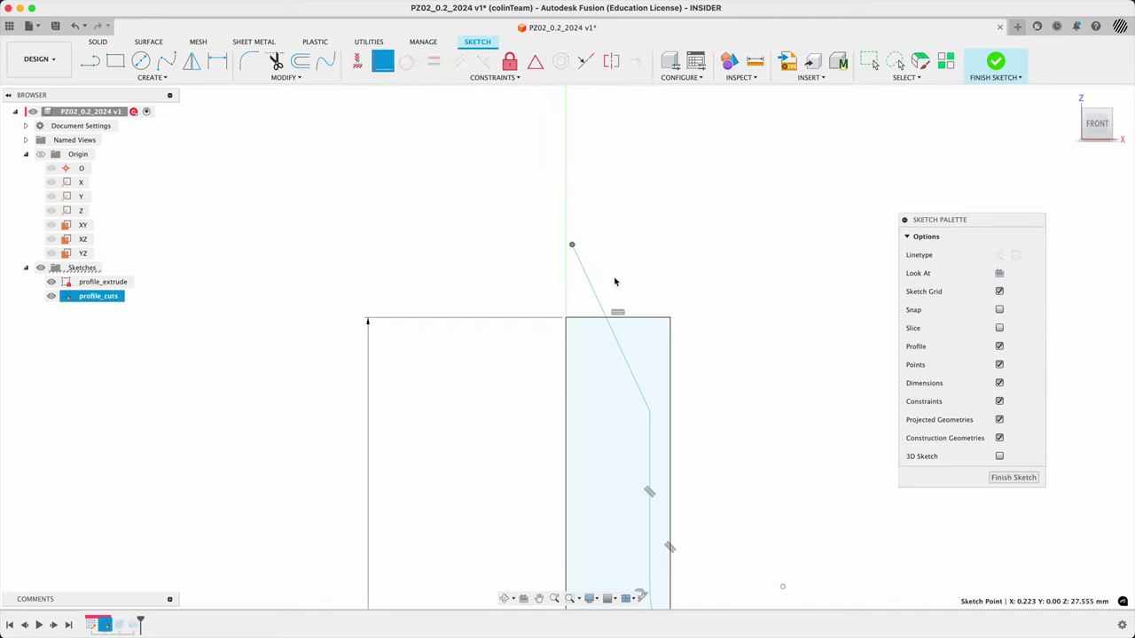
left_click(567, 395)
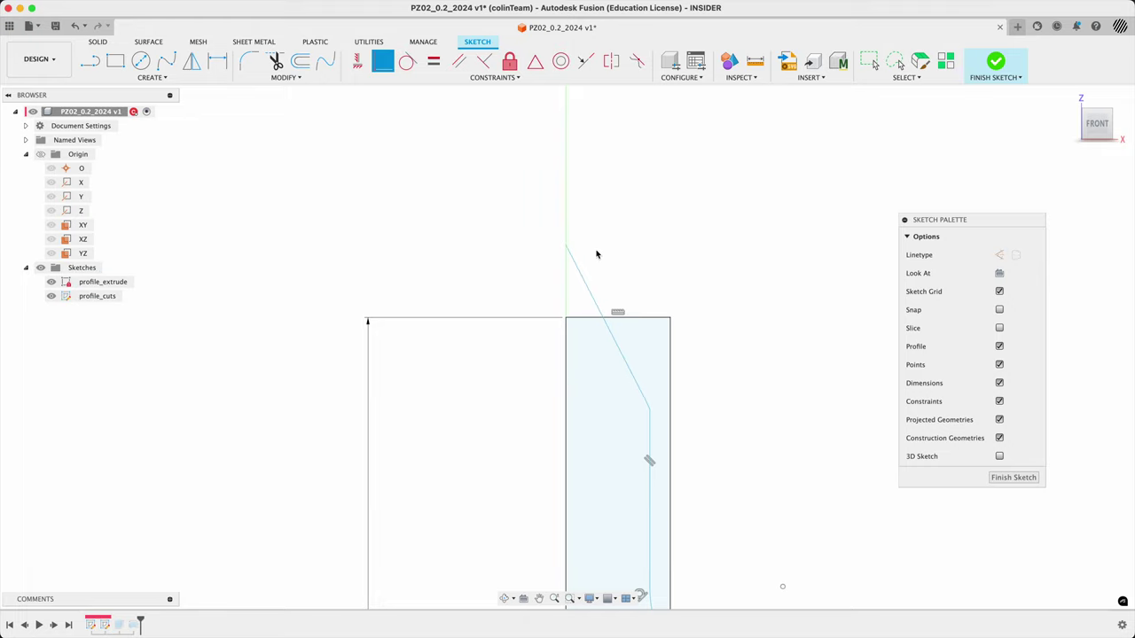
mouse_move(568, 246)
left_mouse_down()
mouse_move(570, 213)
mouse_move(568, 263)
mouse_move(574, 204)
mouse_move(556, 225)
mouse_move(566, 219)
left_mouse_up()
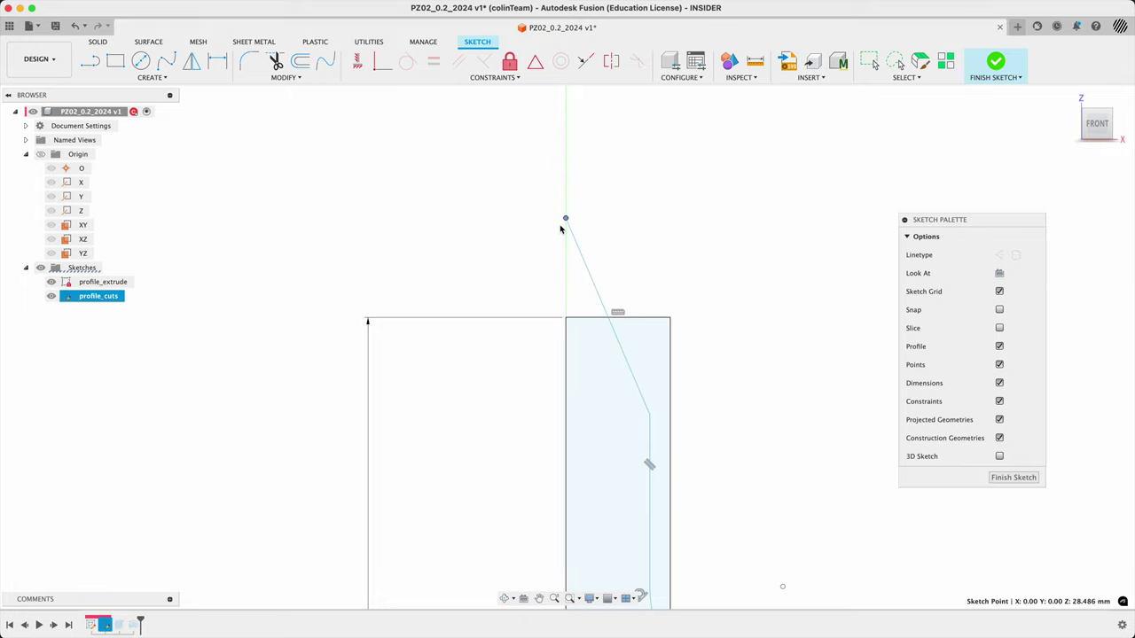
left_click(733, 267)
Compare with the reference drawing and frame the whole rectangle with its 25.00 dimension
key("super+Tab")
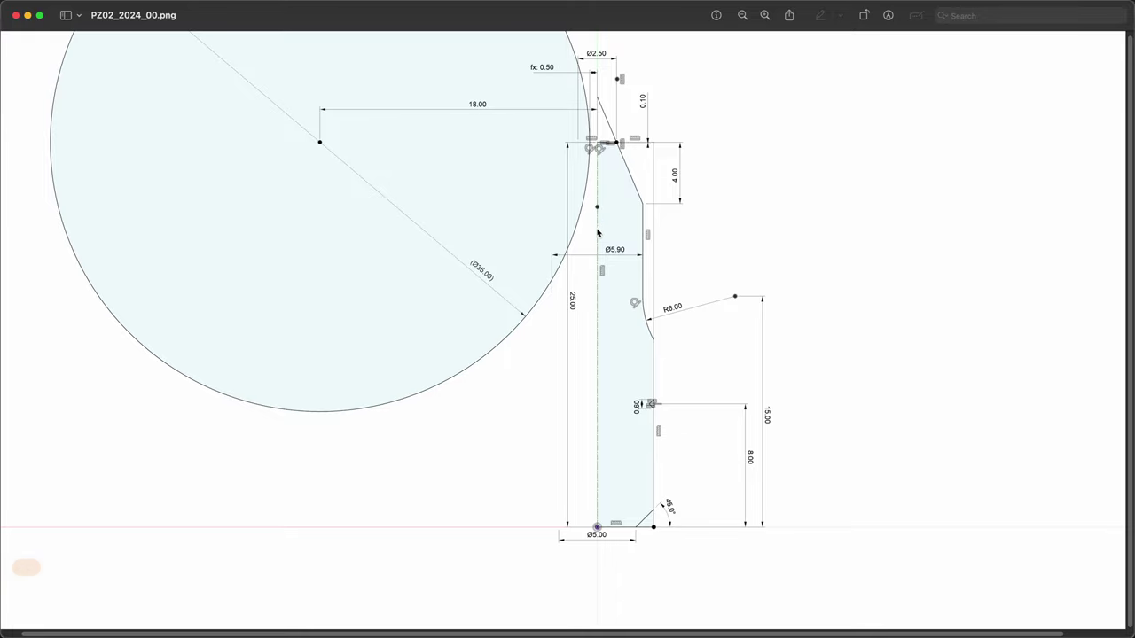
key("super+Tab")
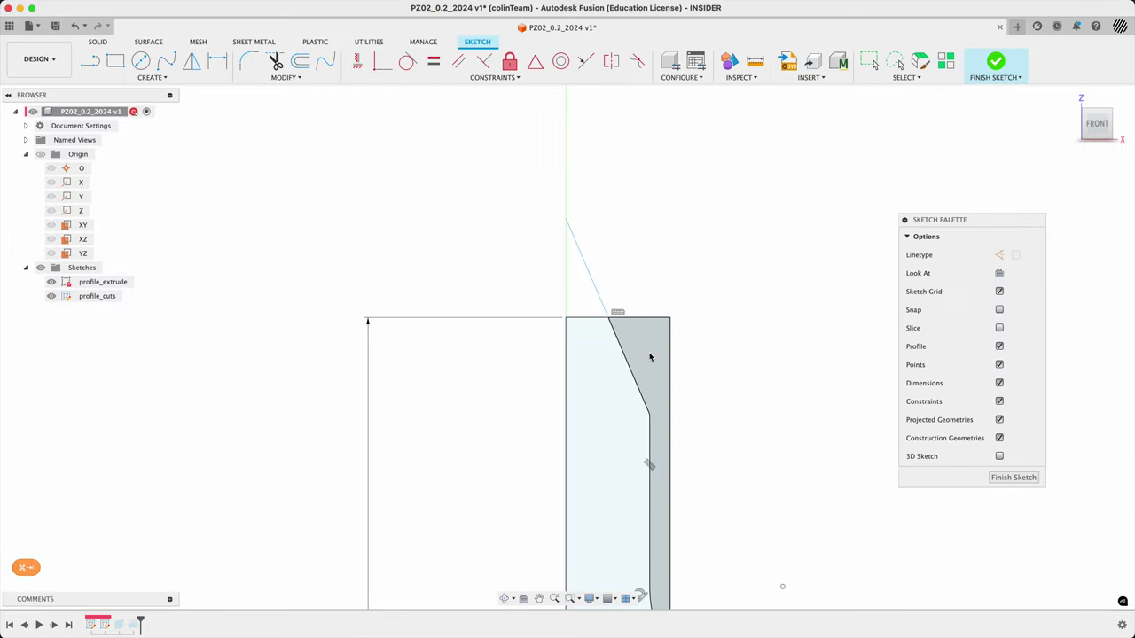
scroll(729, 342, "up", 3)
scroll(722, 338, "down", 3)
middle_click_drag(775, 390, 706, 210)
scroll(714, 312, "down", 3)
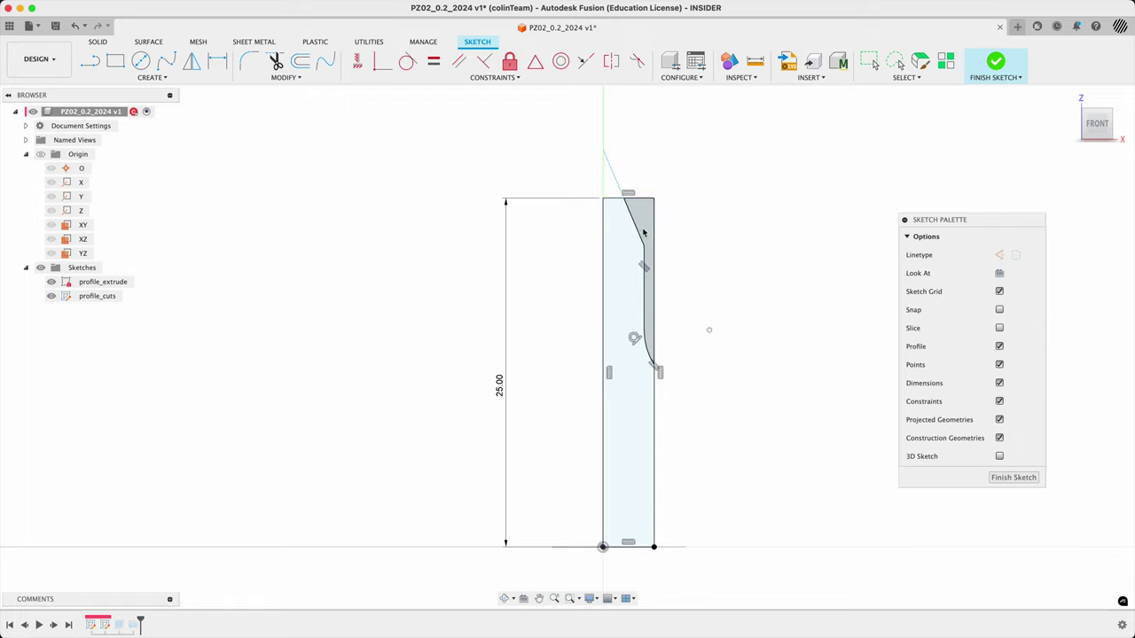
Turn the rectangle's left edge into the bit's centreline
left_click(603, 263)
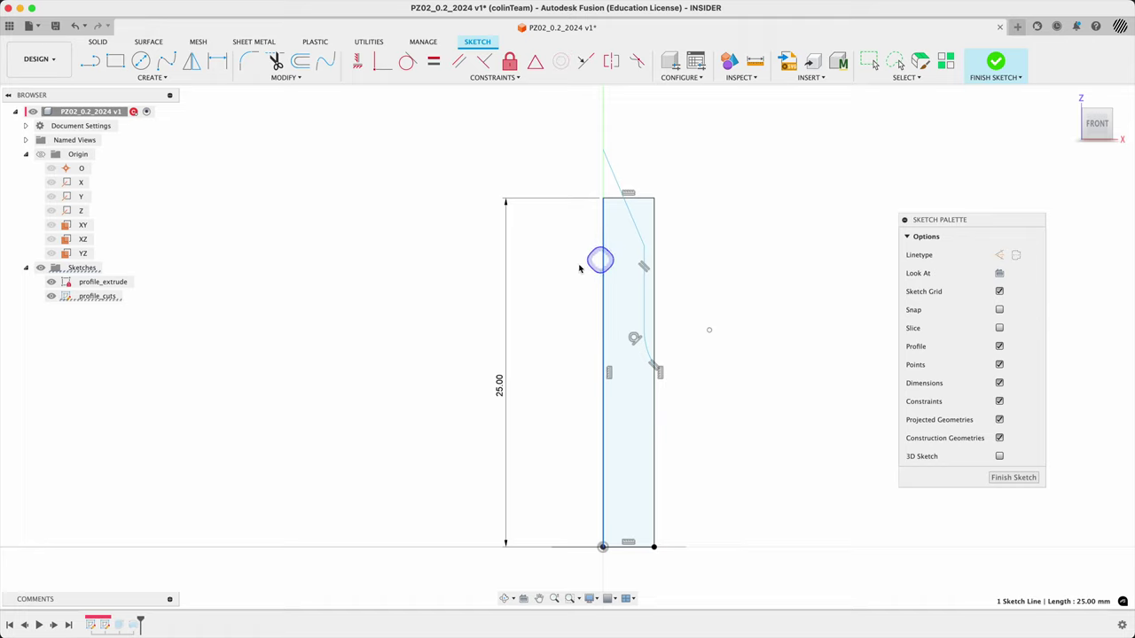
left_click(1016, 257)
key("Escape")
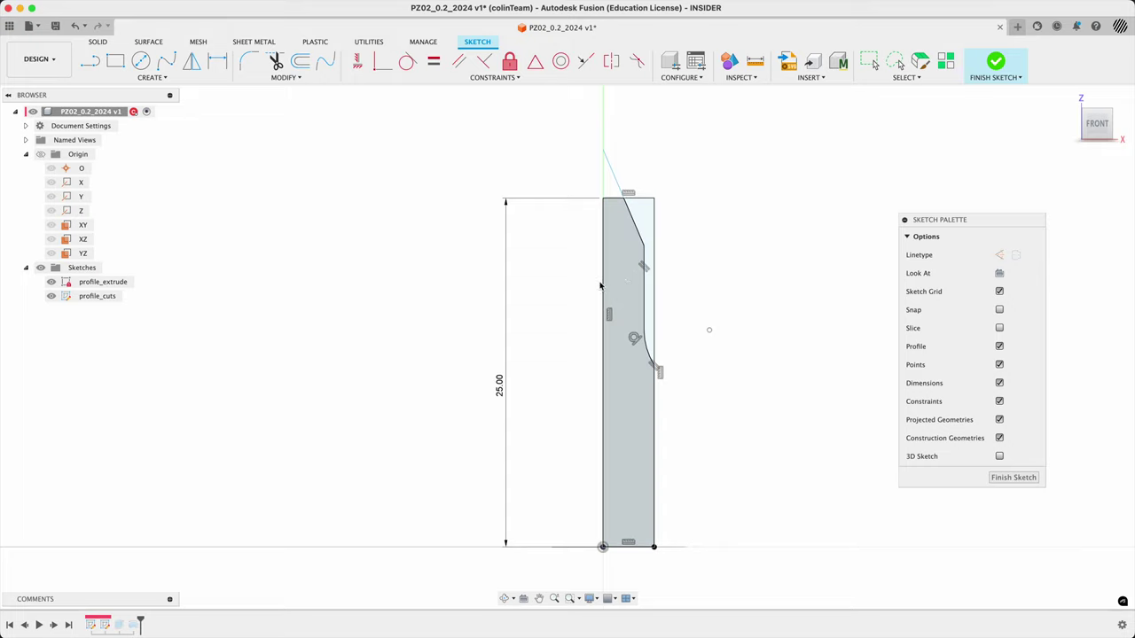
Dimension the right edge against the centreline as a Ø5.90 diameter
key("d")
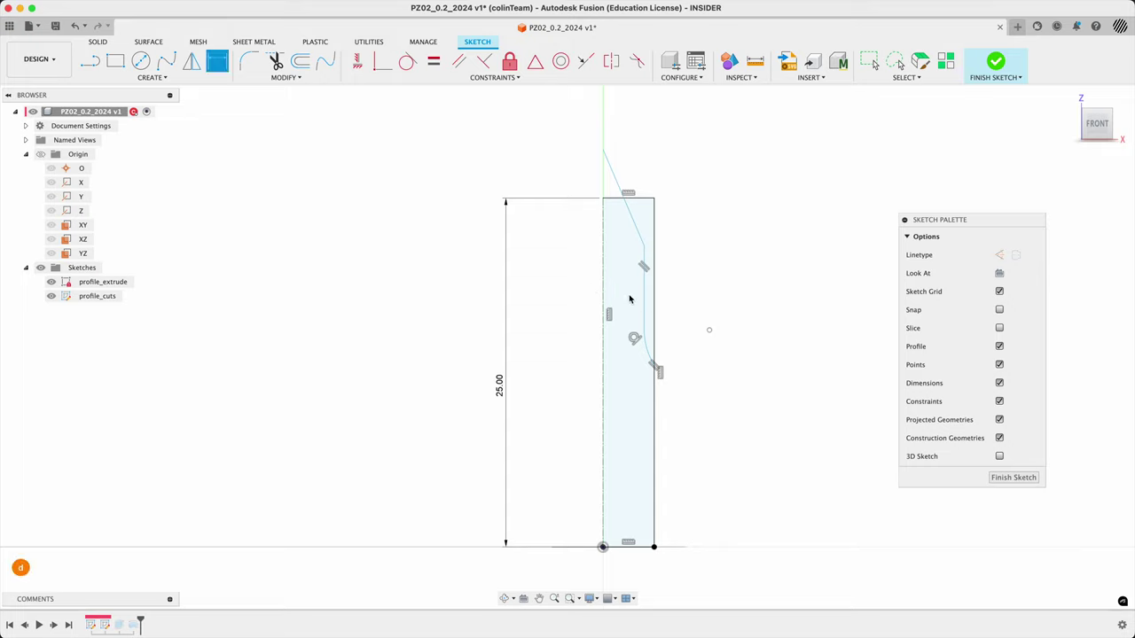
left_click(646, 297)
left_click(603, 304)
left_click(590, 295)
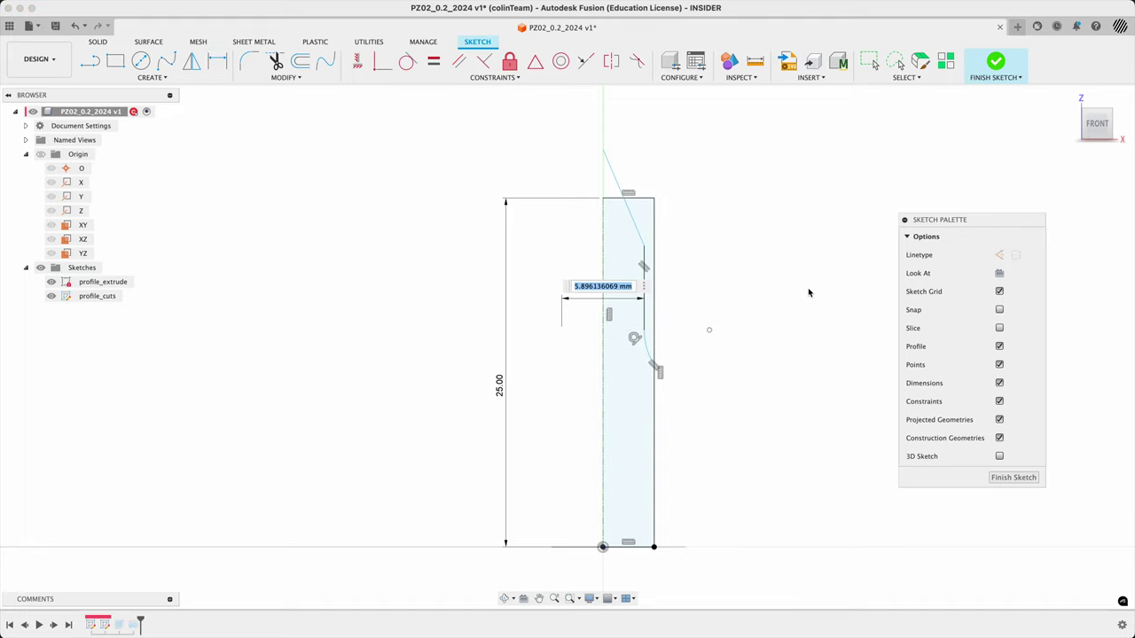
type("5.9")
key("Return")
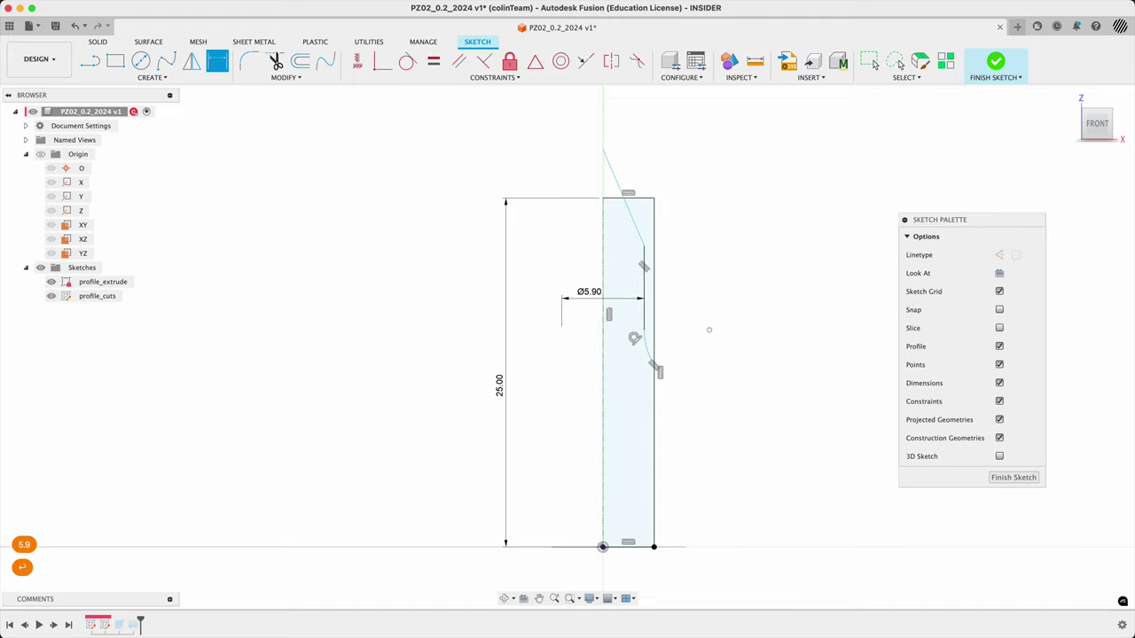
Zoom into the reference drawing in Preview to check the tip dimensions, then return
key("super+Tab")
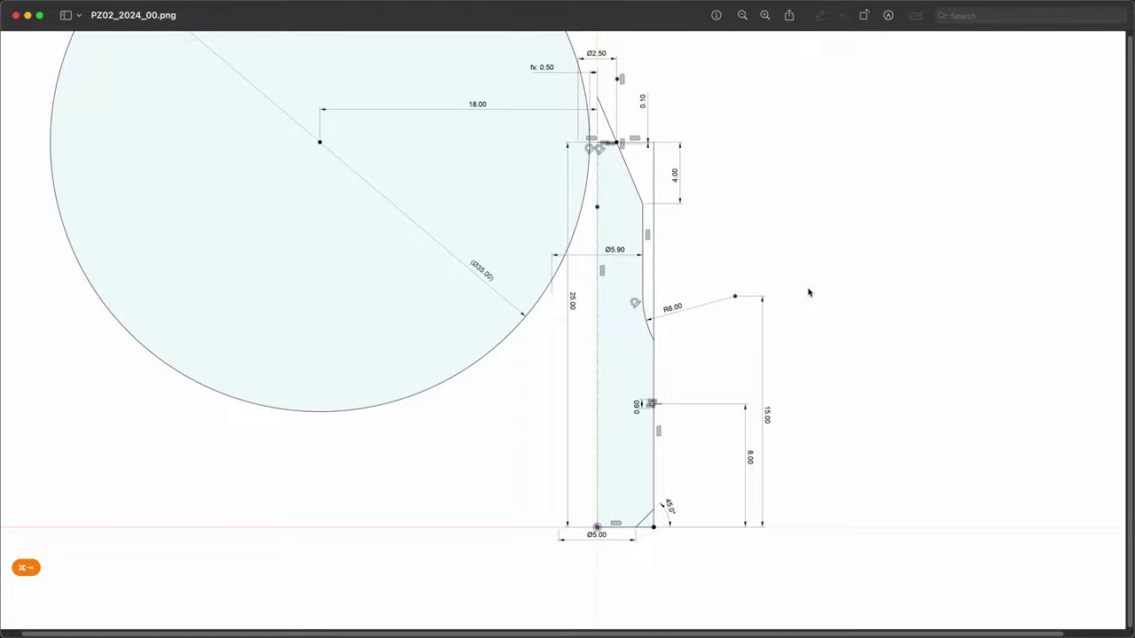
scroll(654, 171, "up", 1)
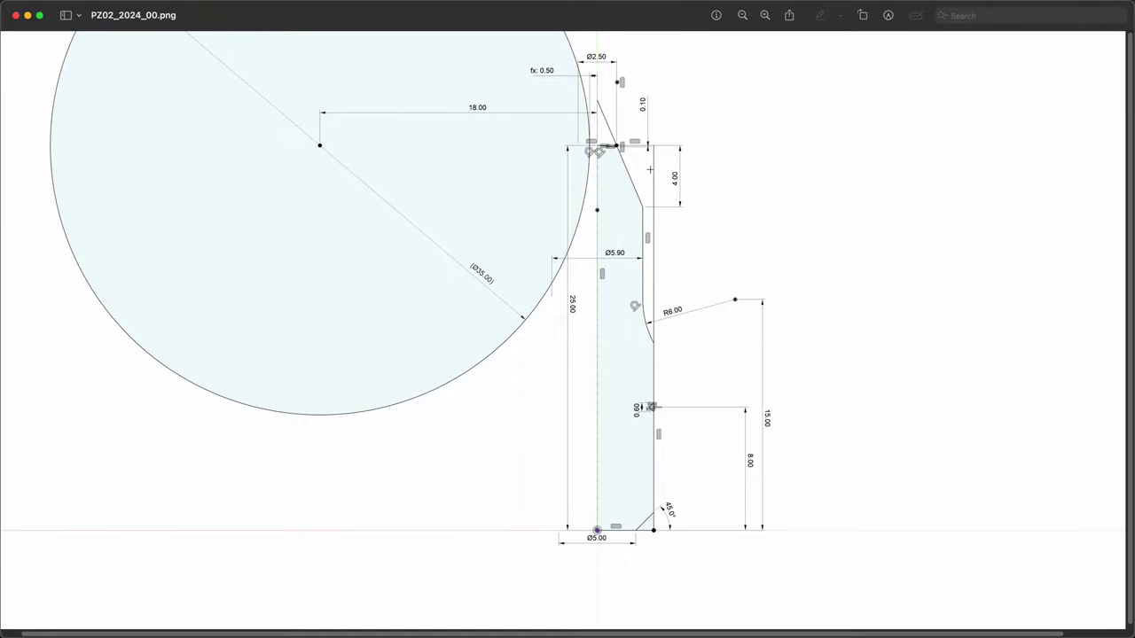
key("super+equal")
key("super+equal")
key("super+equal")
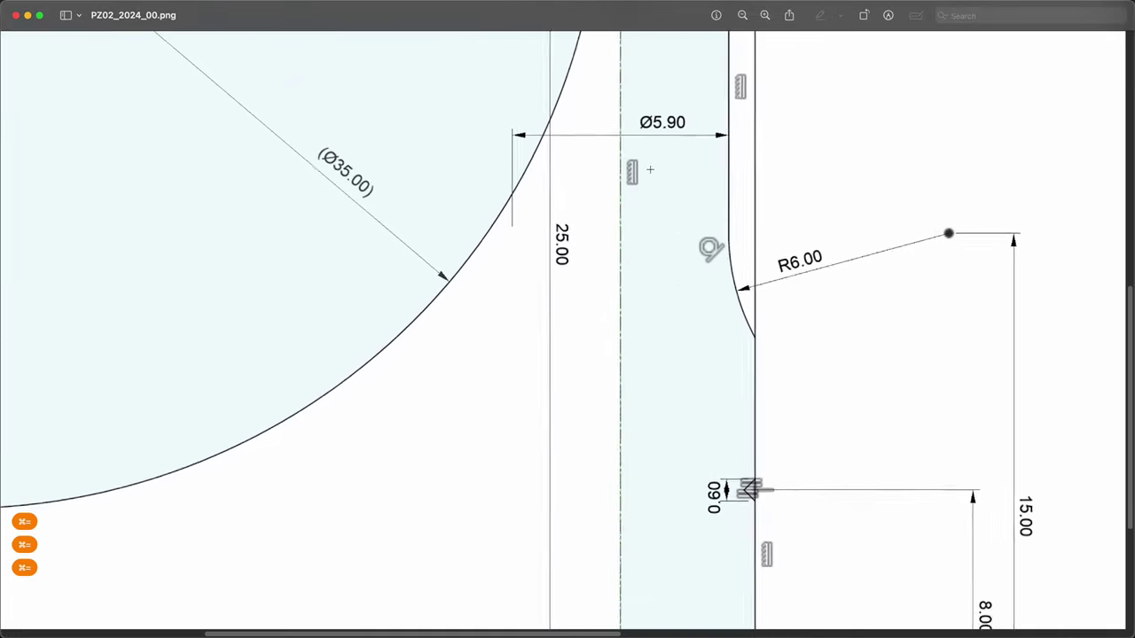
scroll(657, 144, "up", 5)
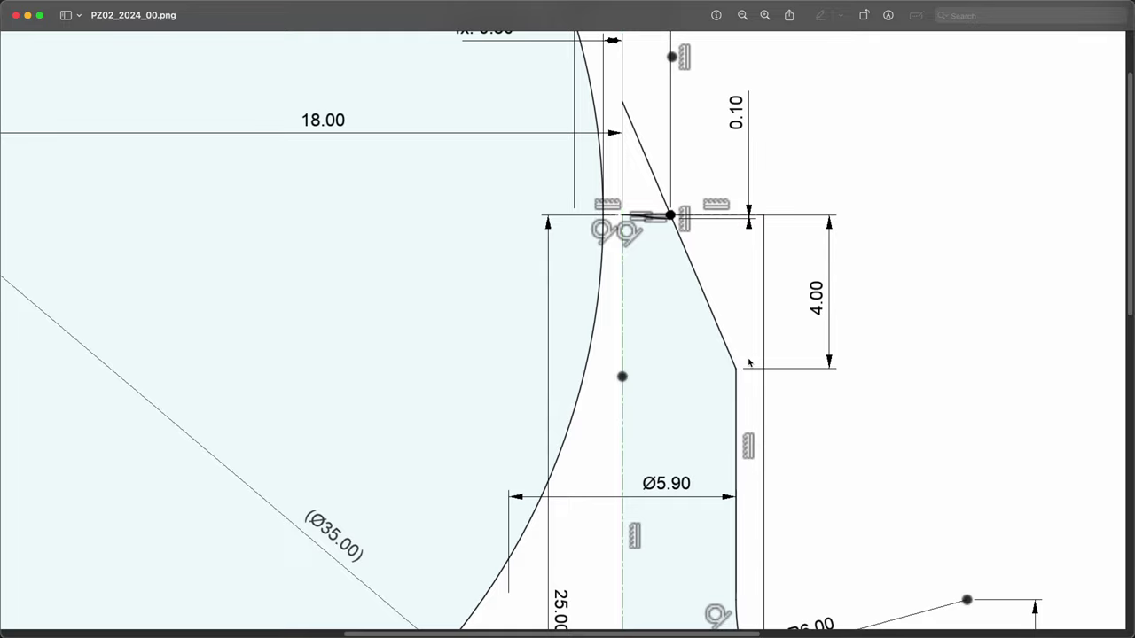
key("super+Tab")
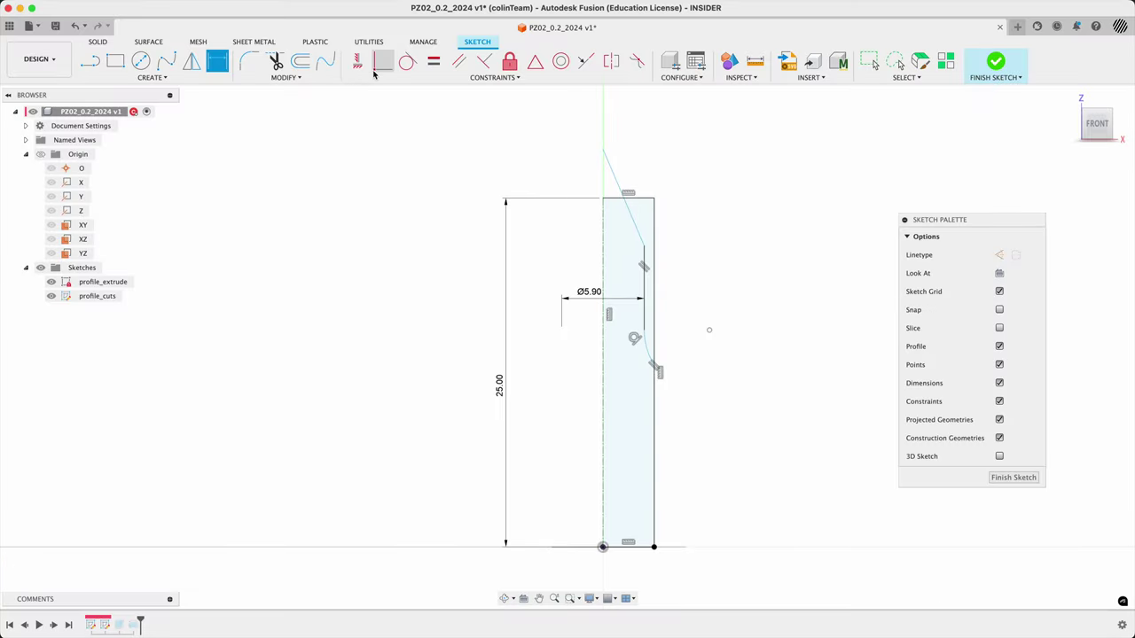
Dimension the slanted tip line to a 4.00 height and compare it with the reference drawing
key("d")
left_click(645, 250)
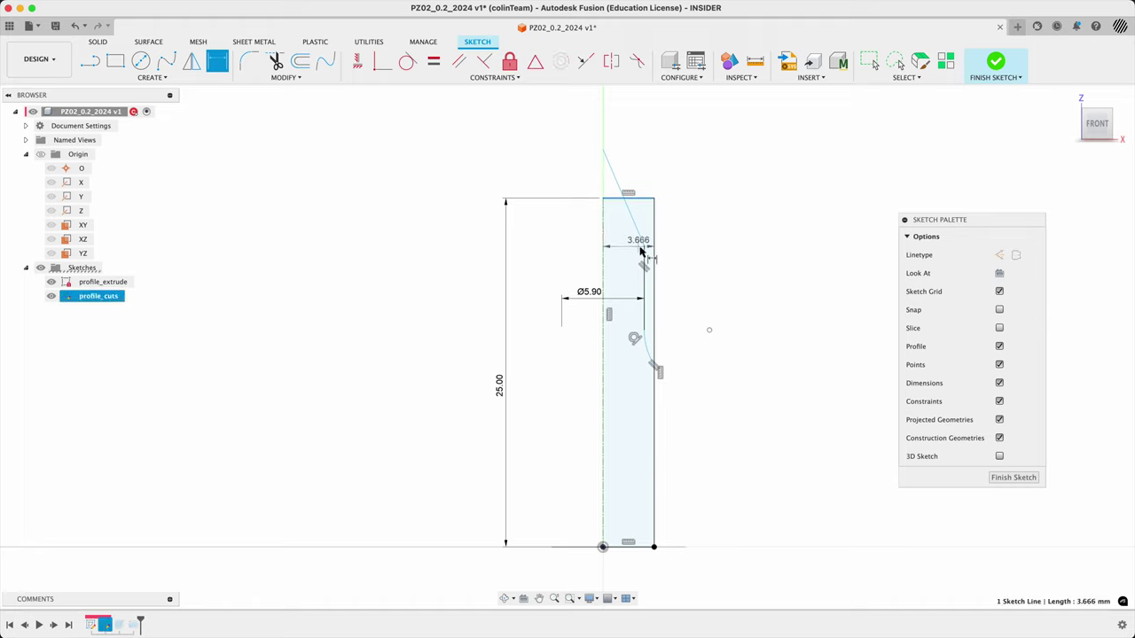
left_click(687, 228)
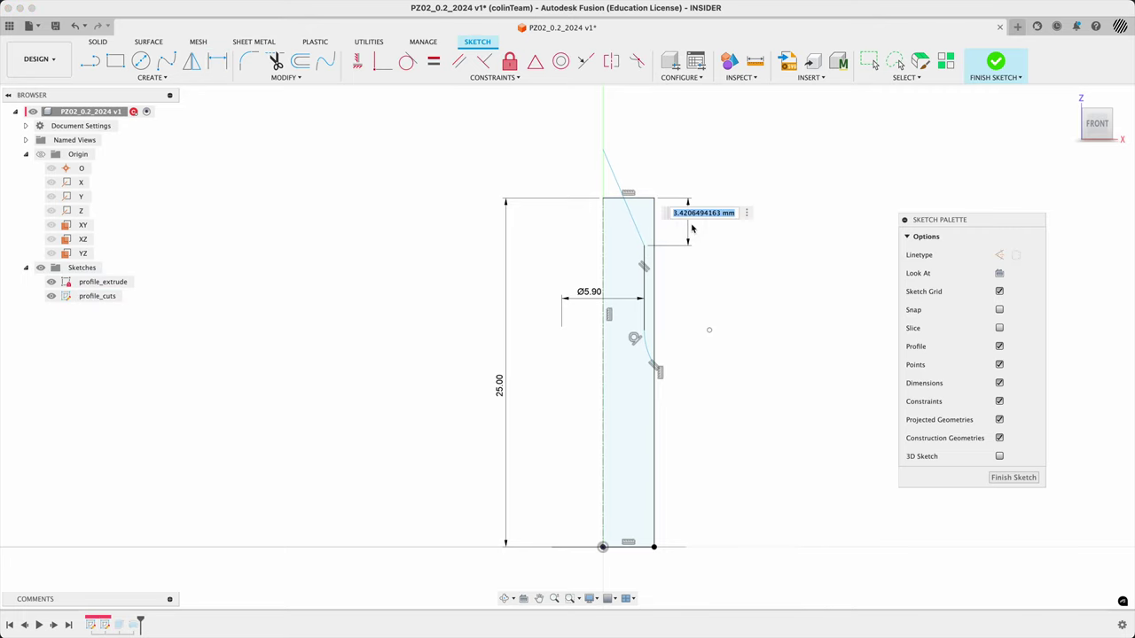
type("4")
key("Return")
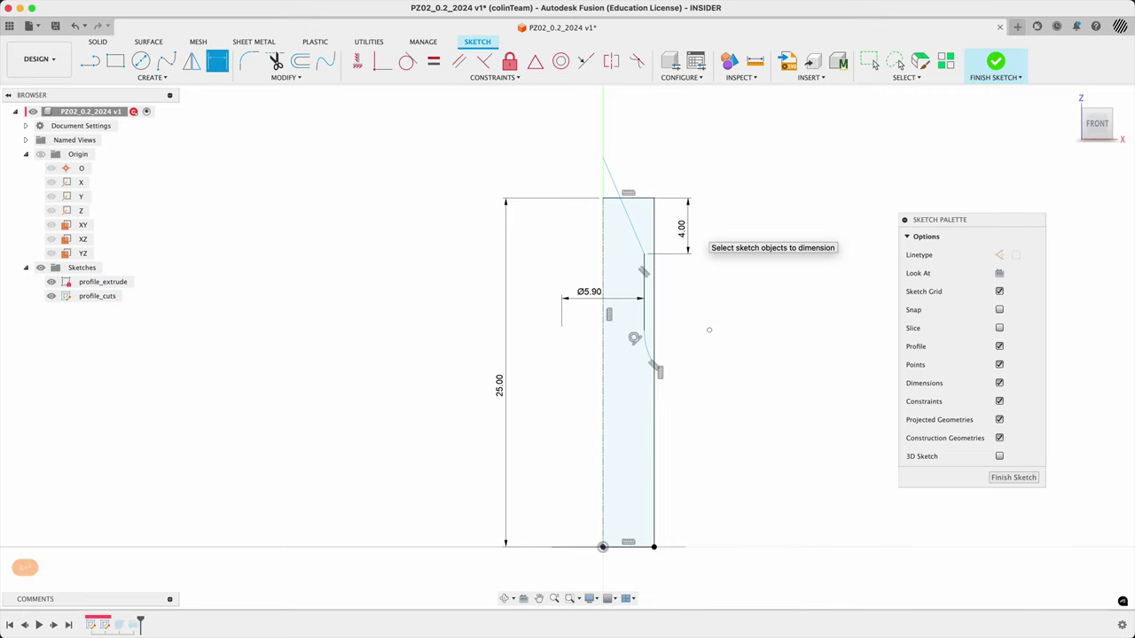
key("super+Tab")
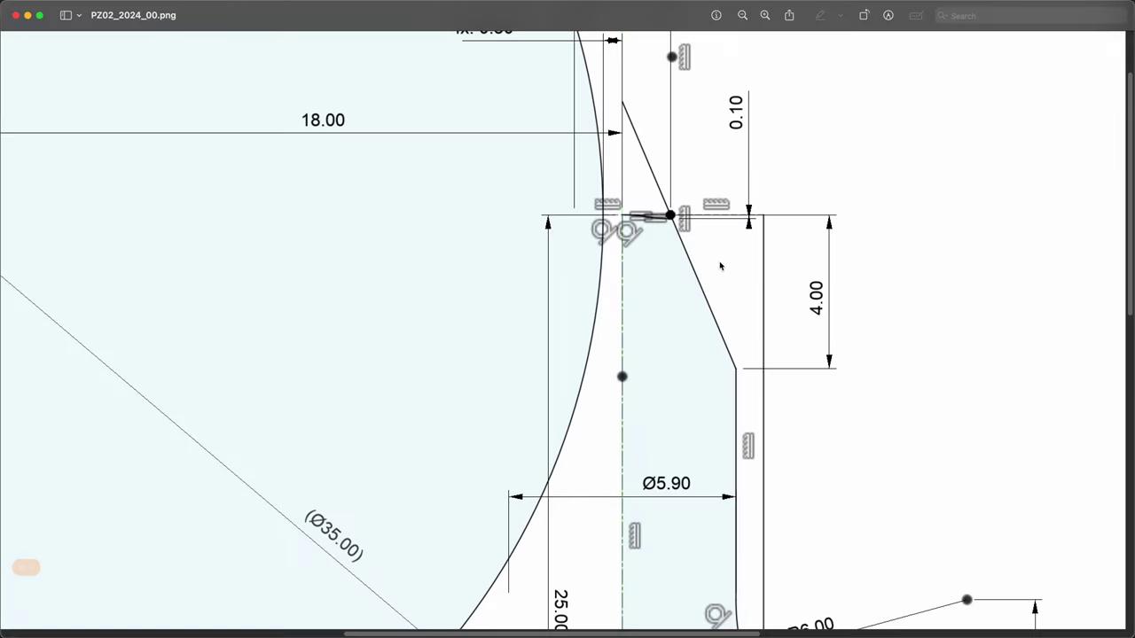
key("super+Tab")
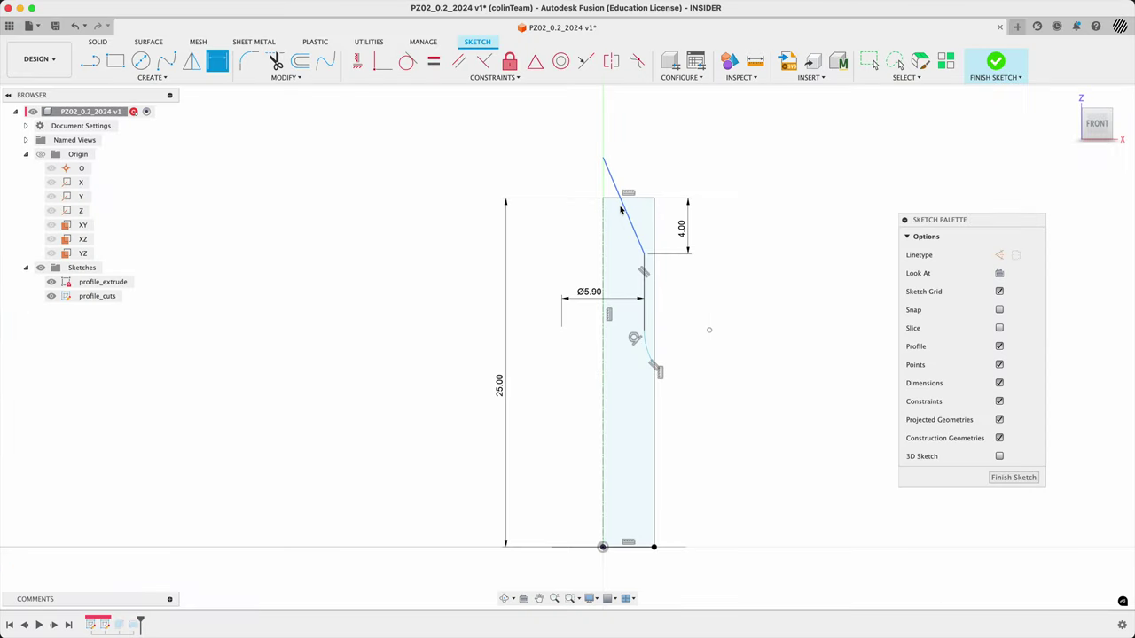
Add a sketch point where the slanted line meets the top edge and slide the line's endpoint down the axis
scroll(622, 202, "up", 10)
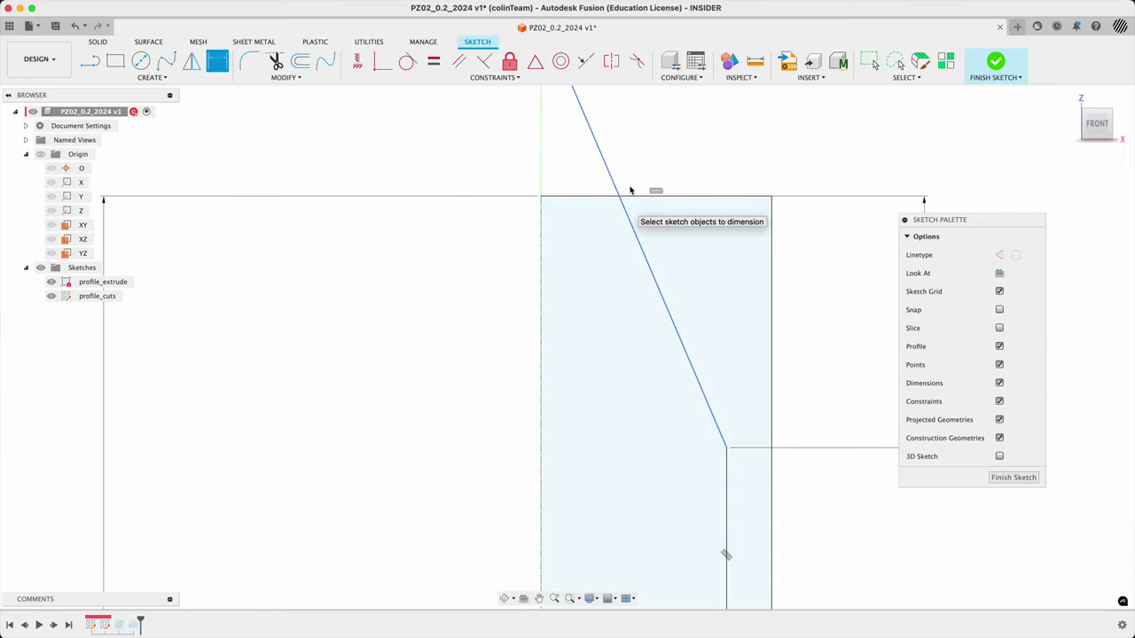
type("s")
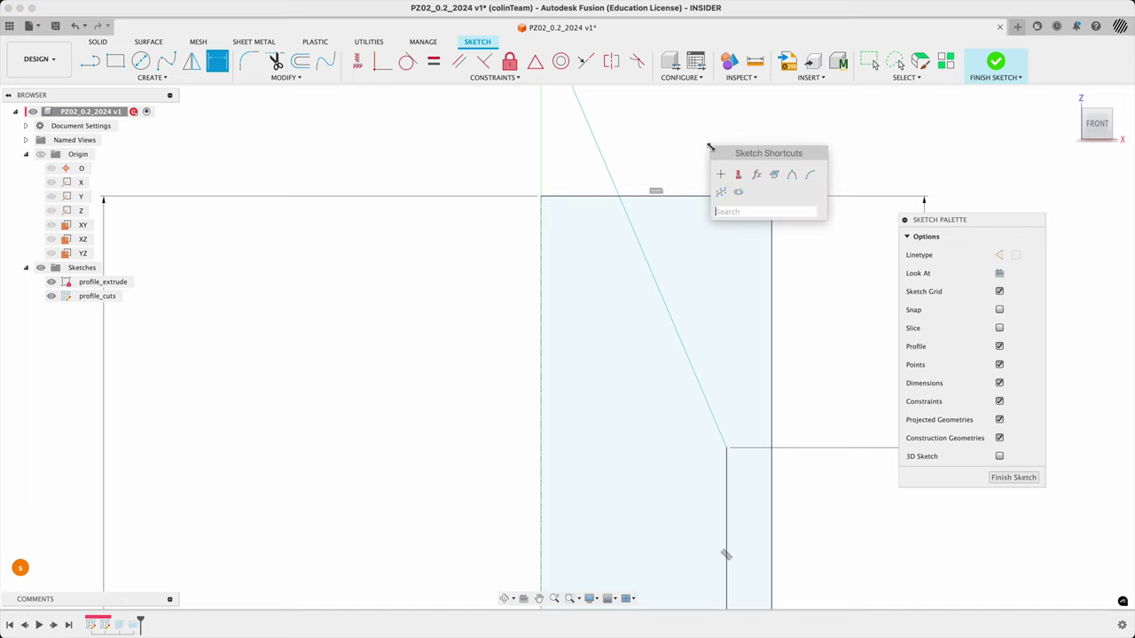
type("point")
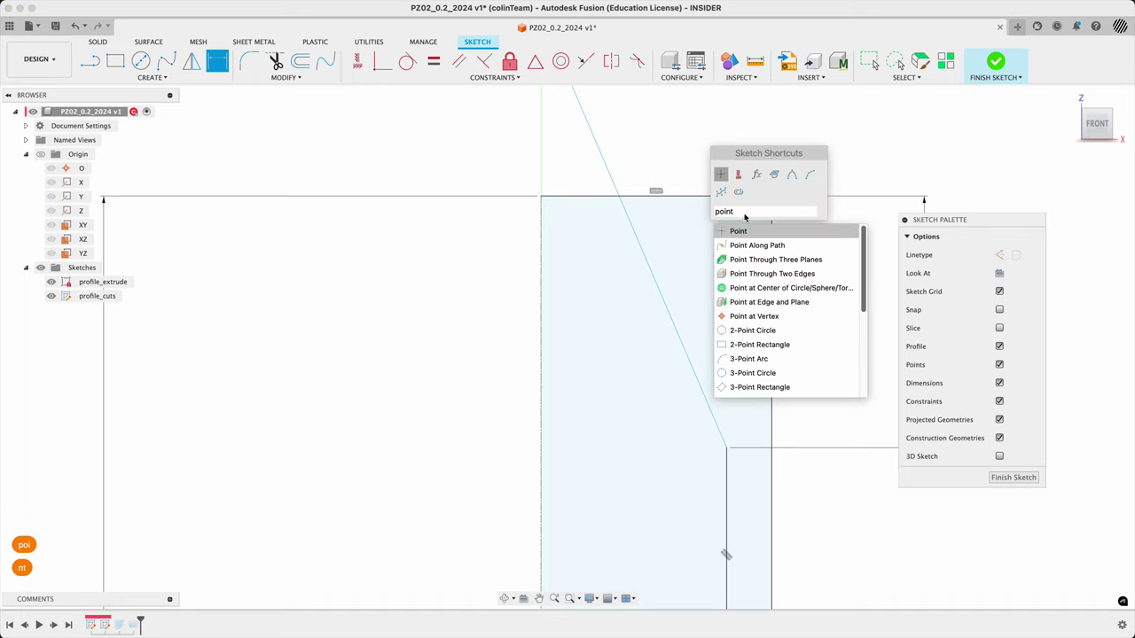
left_click(736, 232)
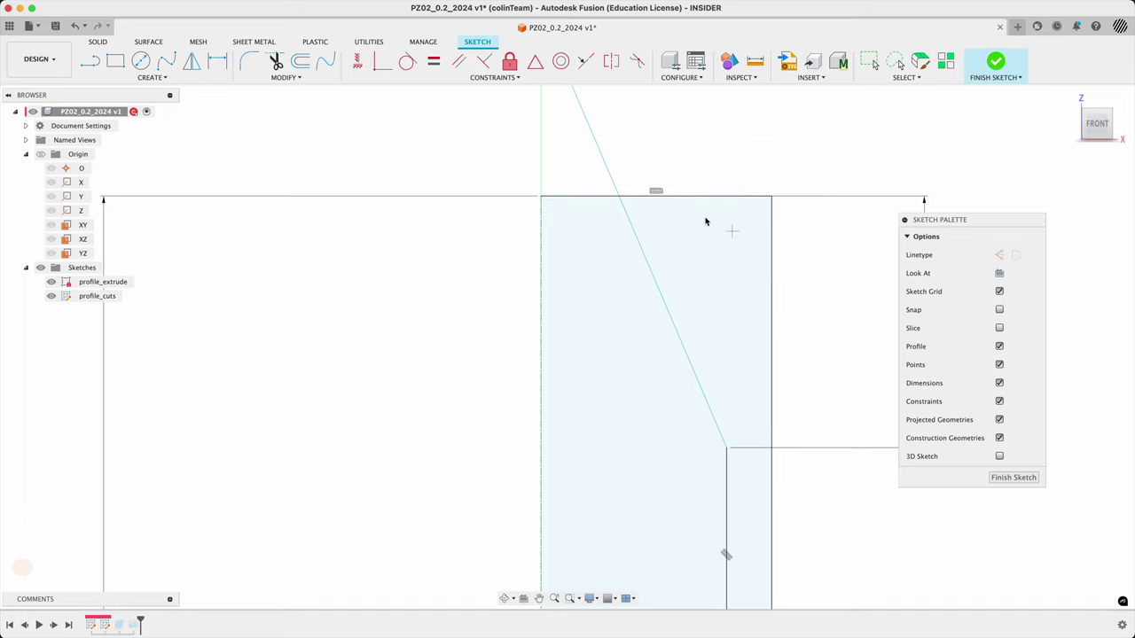
left_click(619, 202)
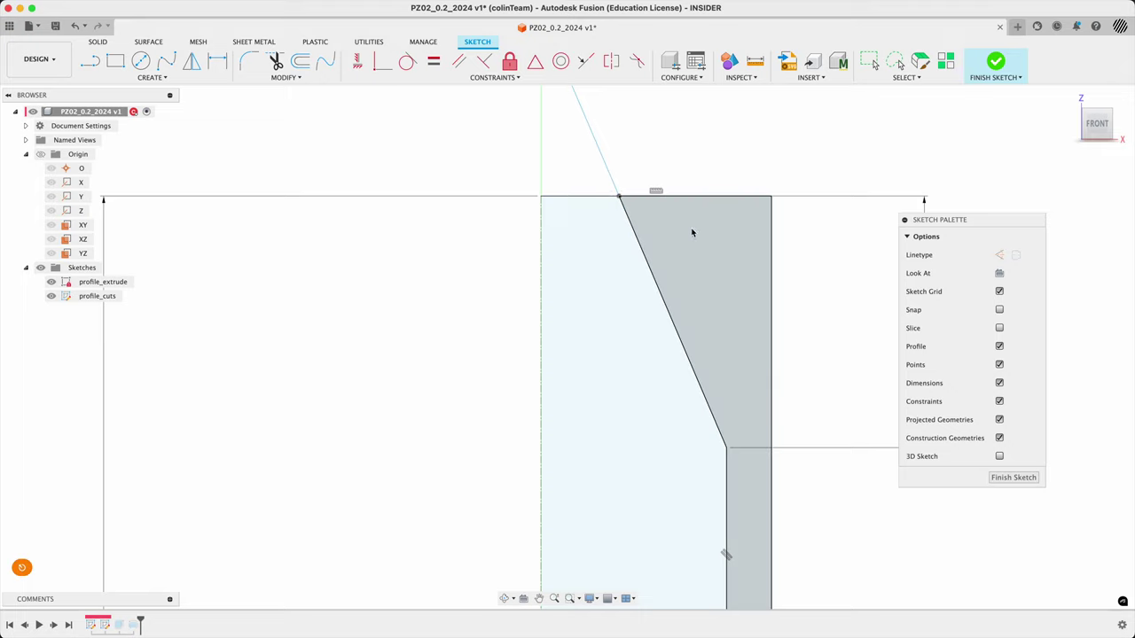
left_click(622, 200)
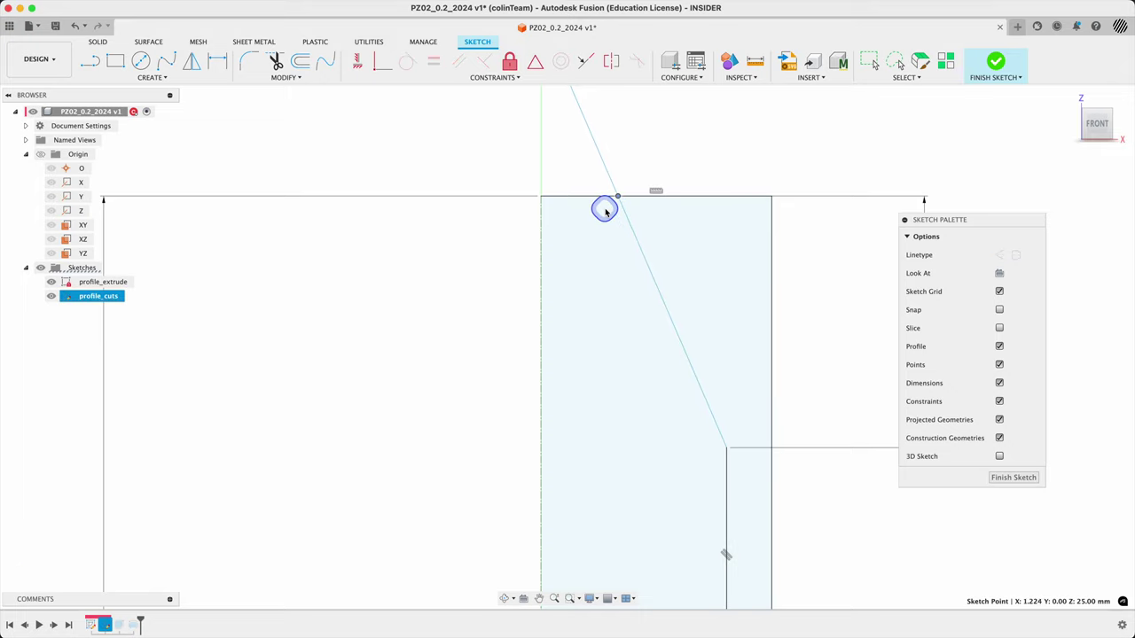
mouse_move(629, 203)
left_mouse_down()
mouse_move(593, 204)
mouse_move(619, 196)
left_mouse_up()
scroll(634, 257, "down", 5)
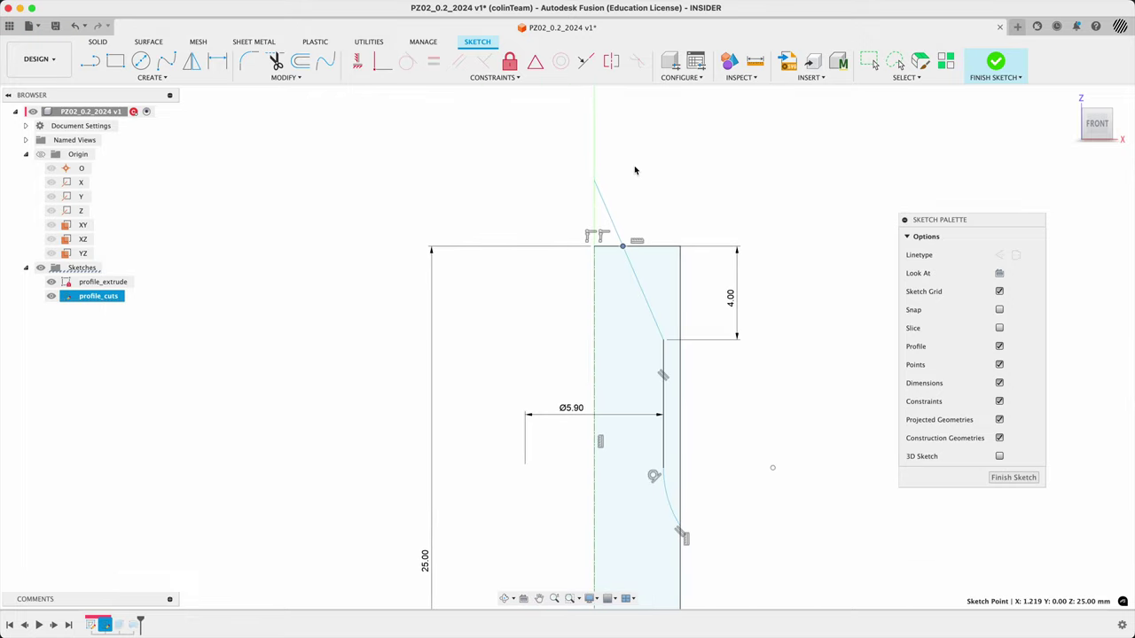
left_click(584, 186)
mouse_move(593, 183)
left_mouse_down()
mouse_move(564, 273)
mouse_move(608, 160)
mouse_move(585, 213)
left_mouse_up()
key("super+Tab")
Give the tip's top point a Ø2.50 diameter dimension
scroll(720, 204, "down", 1)
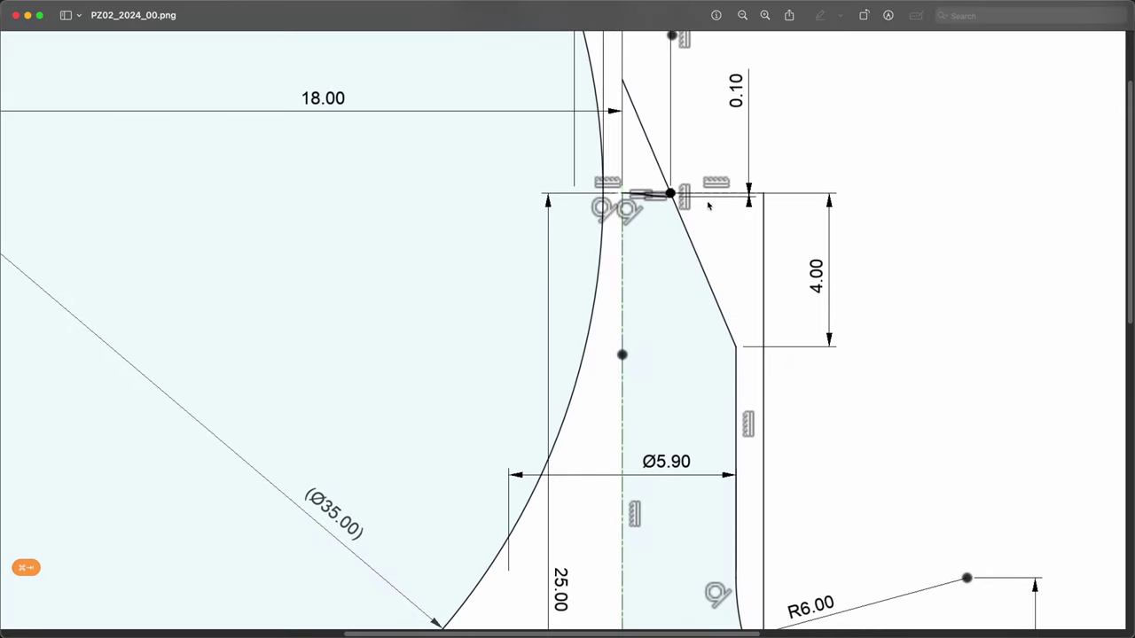
scroll(707, 207, "up", 4)
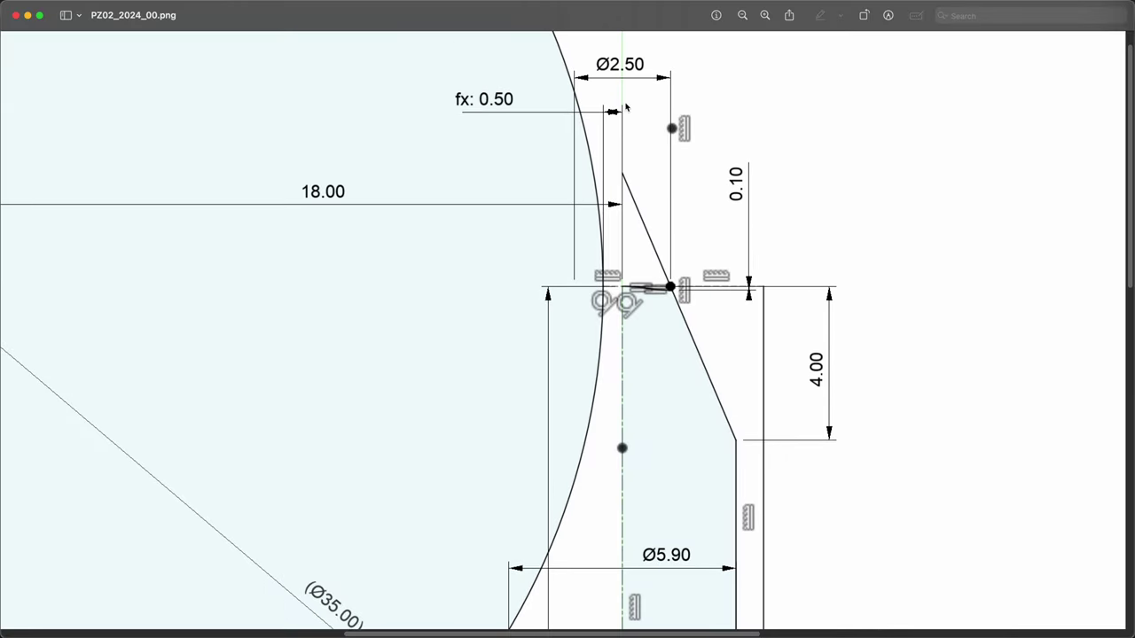
key("super+Tab")
key("d")
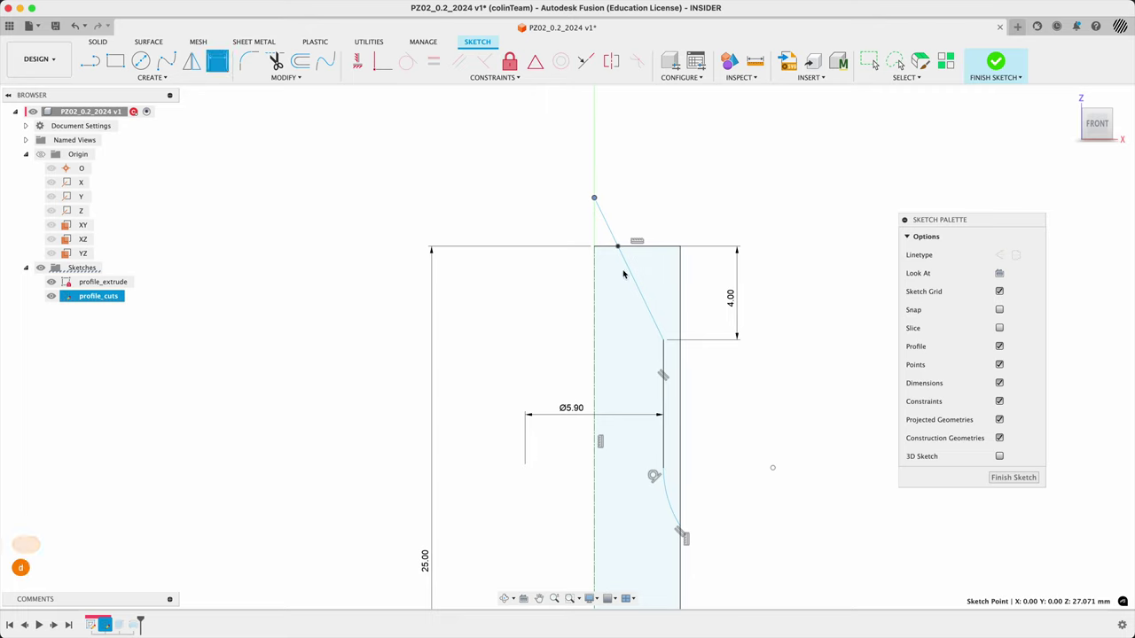
left_click(594, 282)
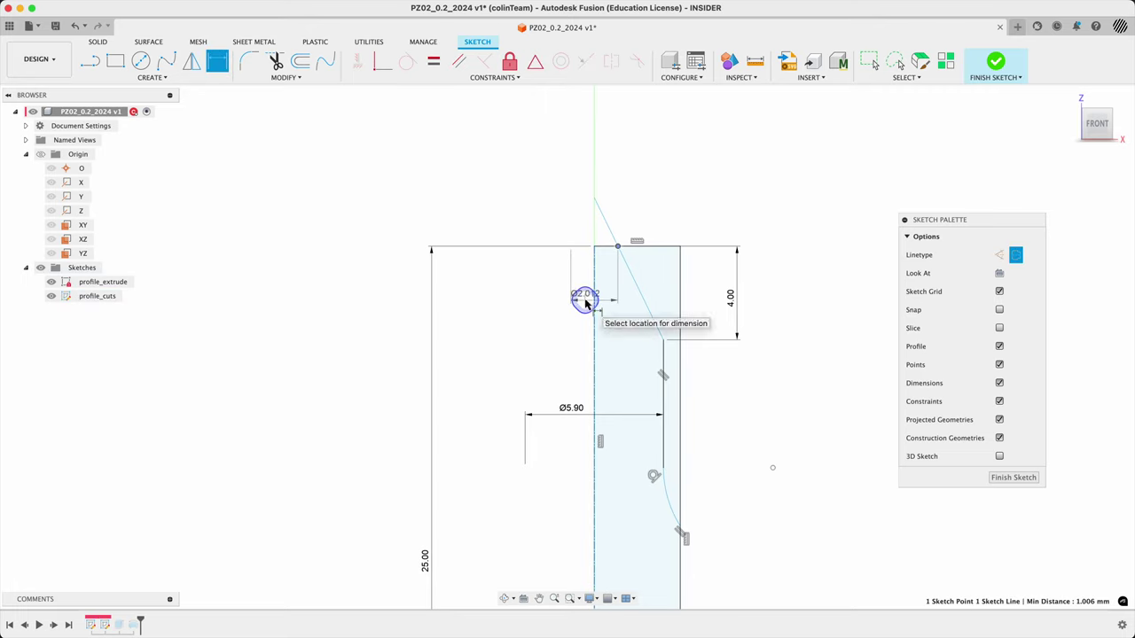
left_click(588, 296)
type("2.5")
key("Return")
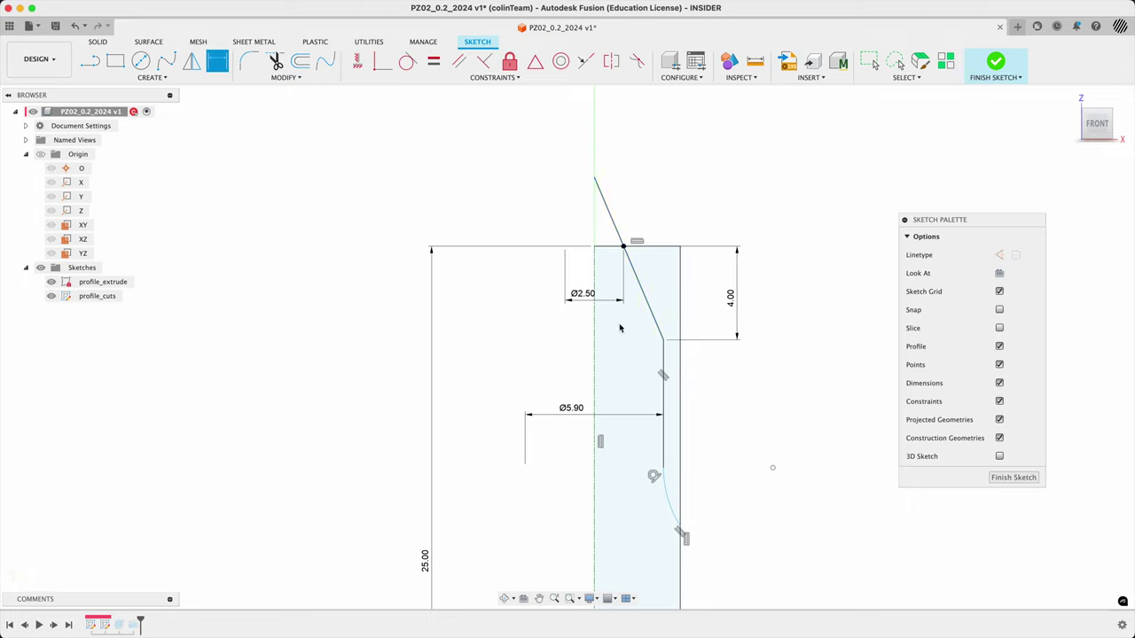
key("Escape")
Check the reference drawing and set the tip arc's radius to R6.00
middle_click_drag(785, 486, 675, 346)
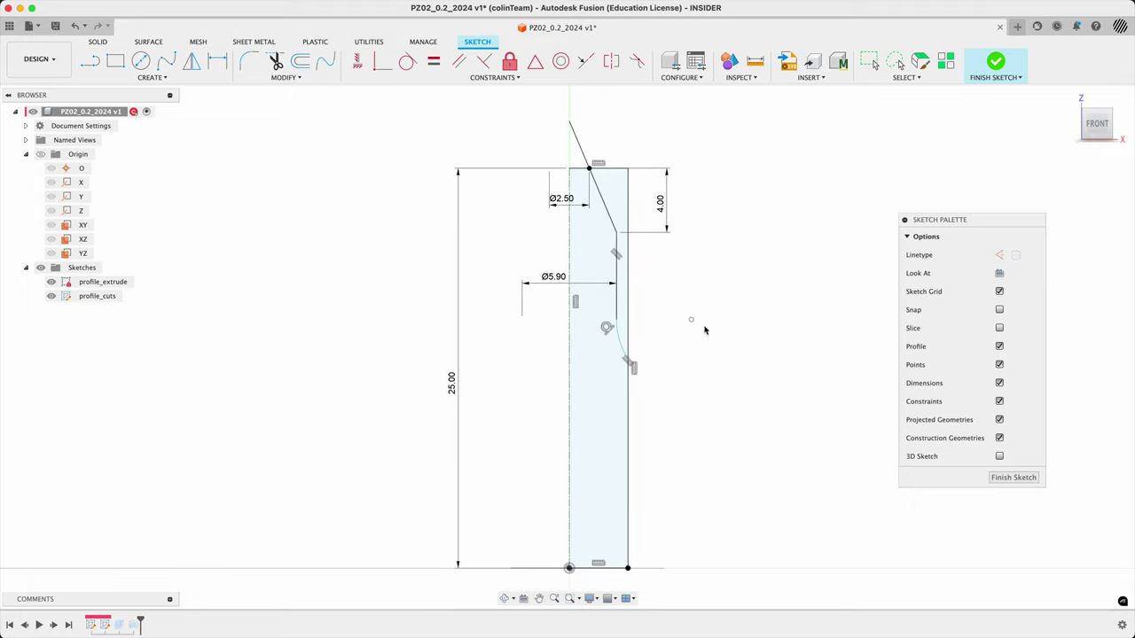
key("super+Tab")
scroll(807, 367, "down", 4)
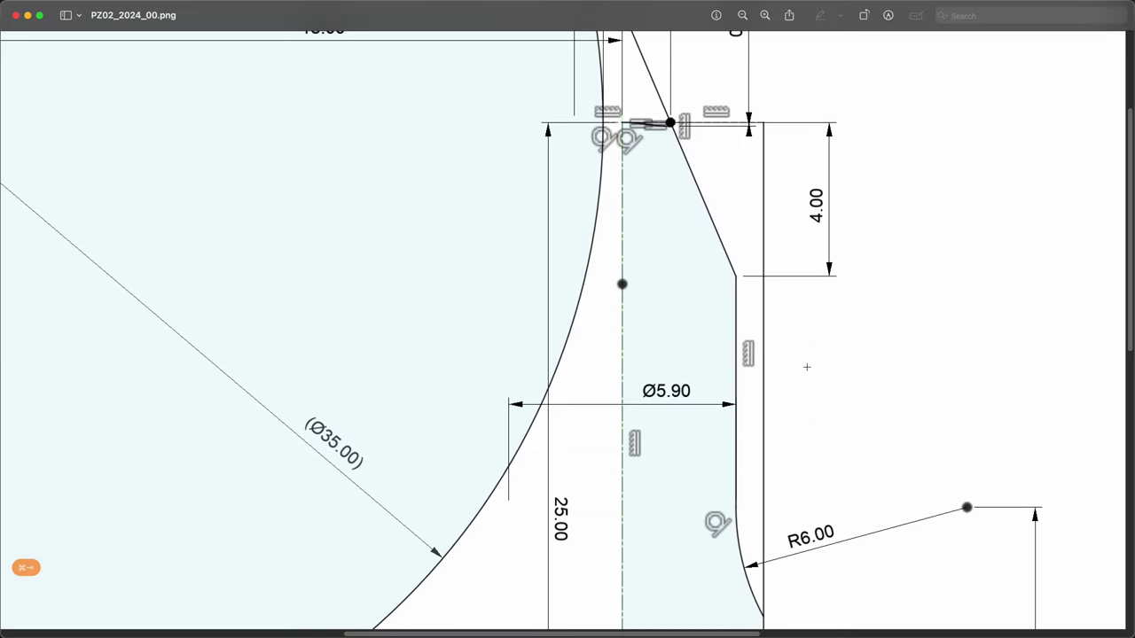
scroll(806, 367, "down", 6)
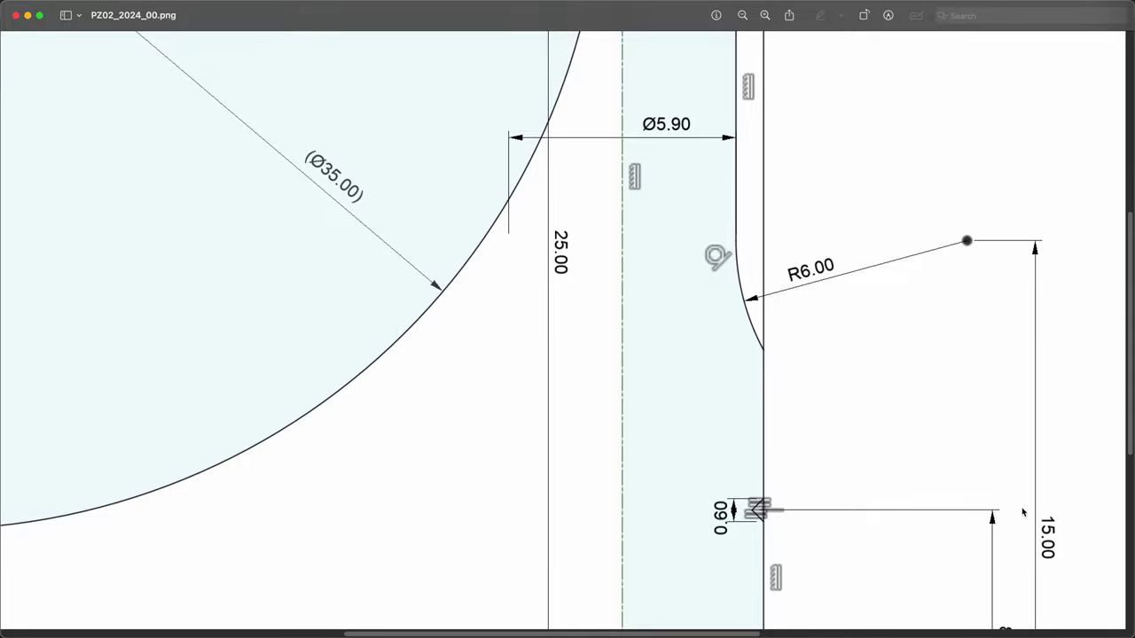
scroll(1042, 509, "down", 8)
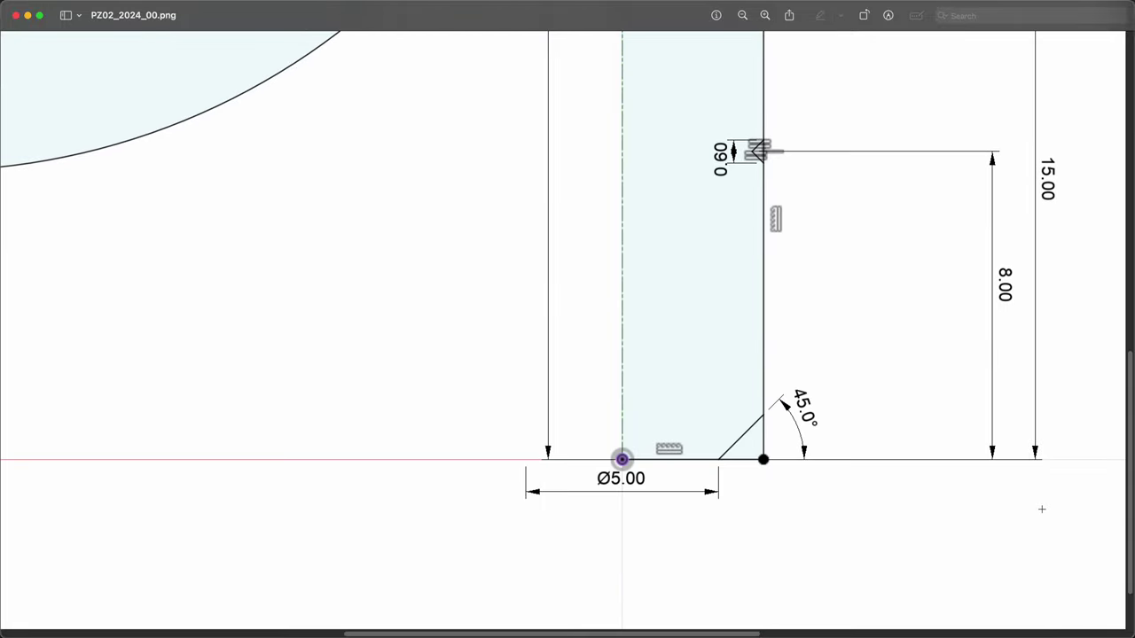
scroll(1042, 509, "up", 7)
scroll(1041, 509, "up", 3)
key("super+Tab")
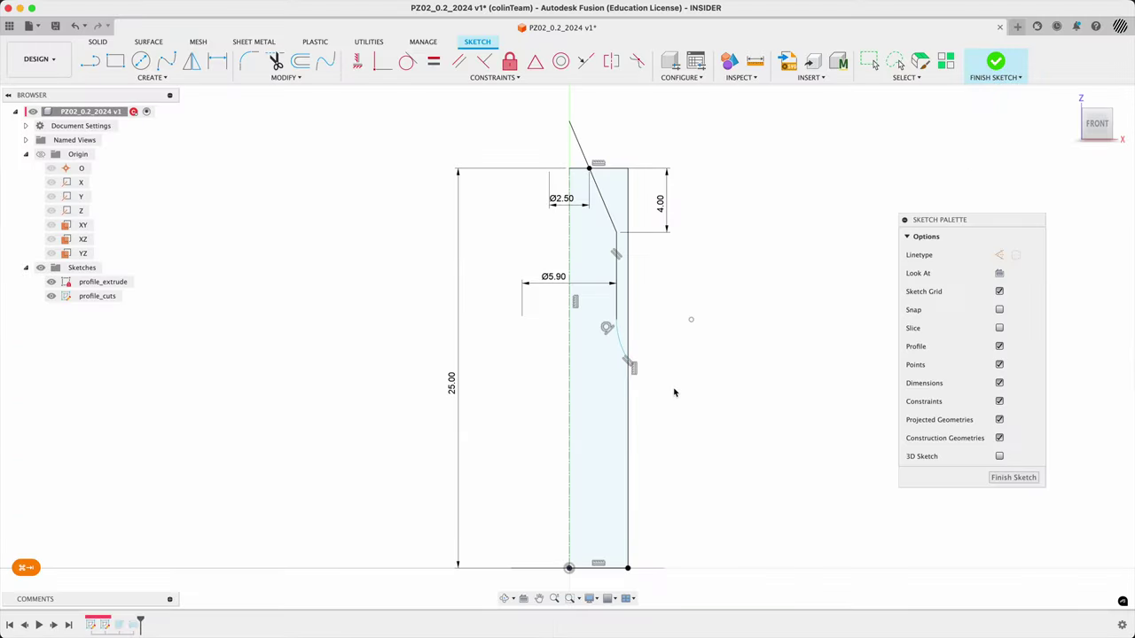
key("d")
left_click(623, 347)
left_click(659, 339)
type("6")
key("Return")
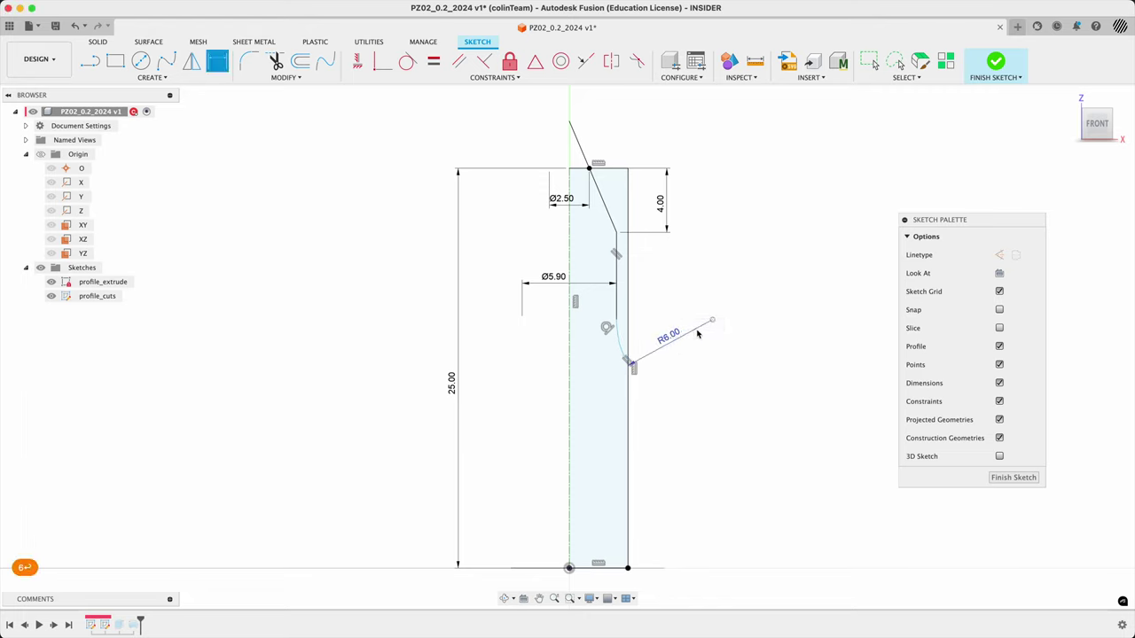
key("Escape")
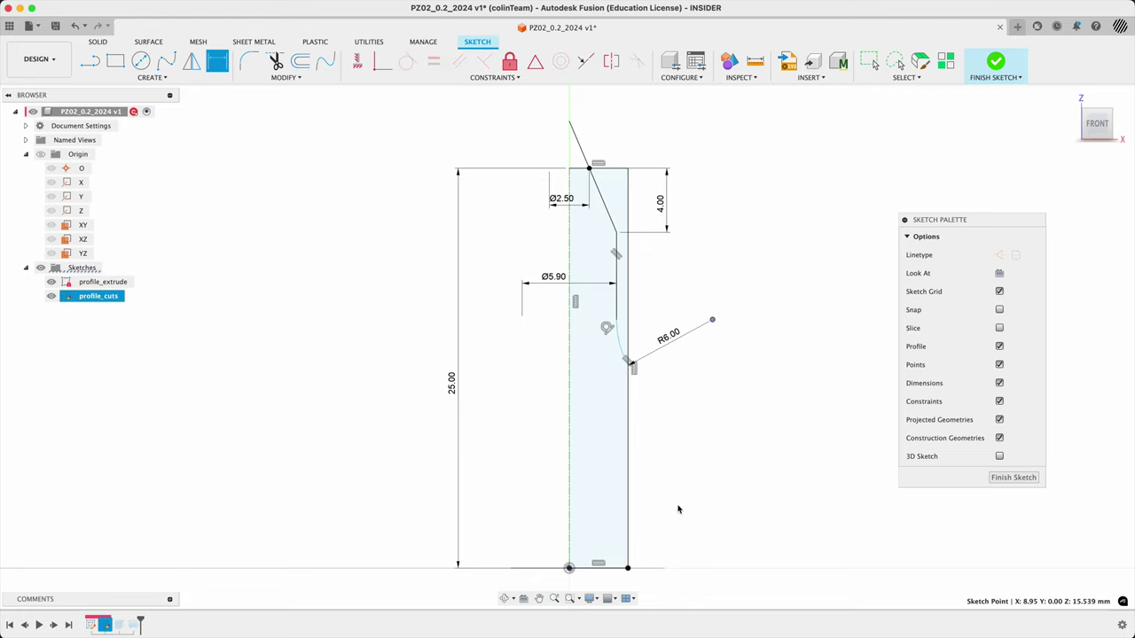
Hide profile_extrude and dimension the arc centre 15.00 above the origin
middle_click_drag(679, 509, 676, 540, "shift")
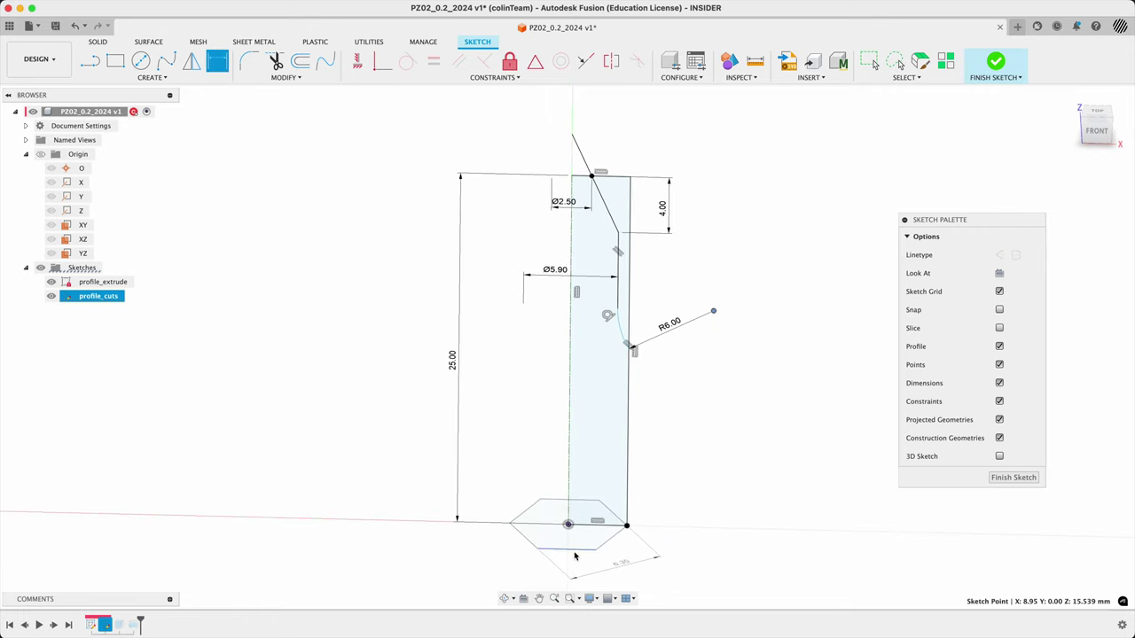
left_click(52, 282)
left_click(568, 525)
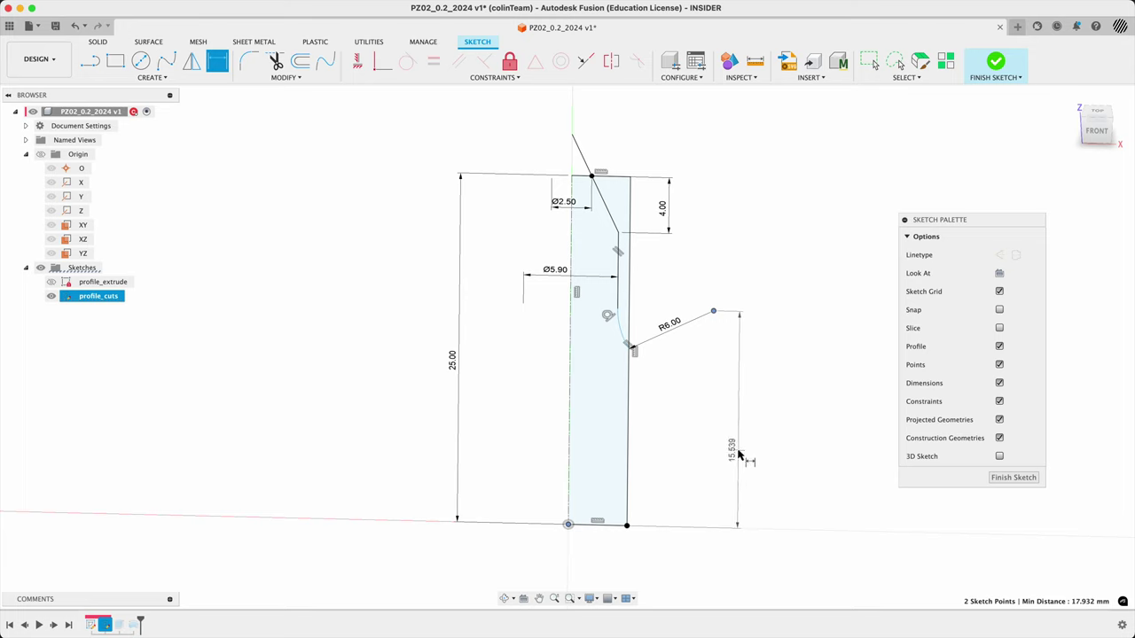
left_click(737, 443)
type("15")
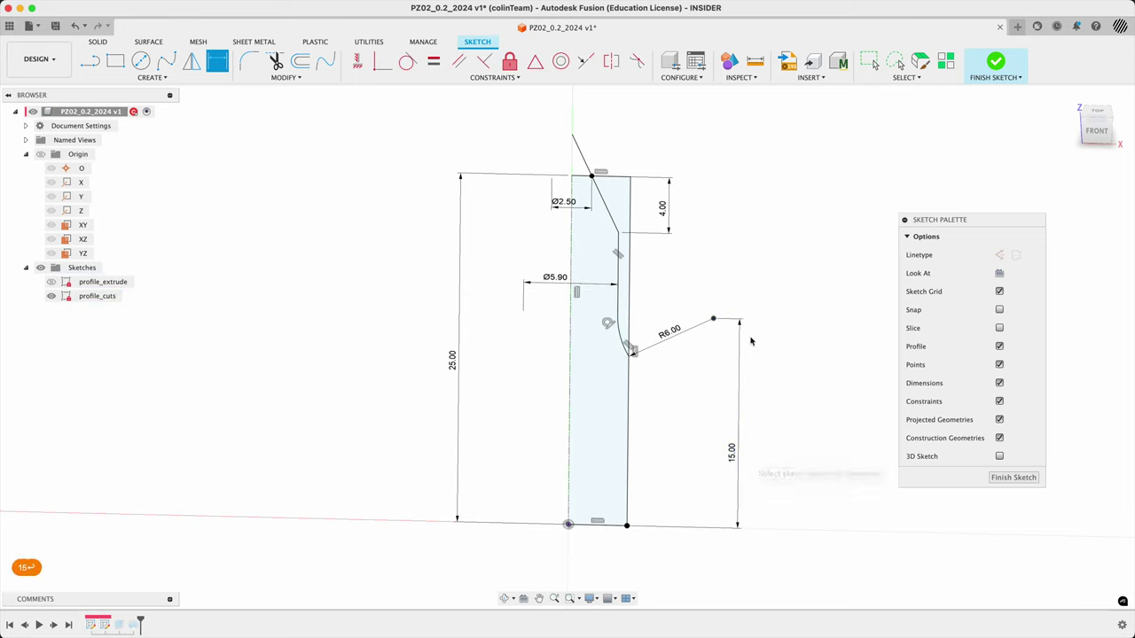
Toggle profile_extrude visibility to compare the profiles, then finish the sketch
middle_click_drag(762, 254, 760, 268, "shift")
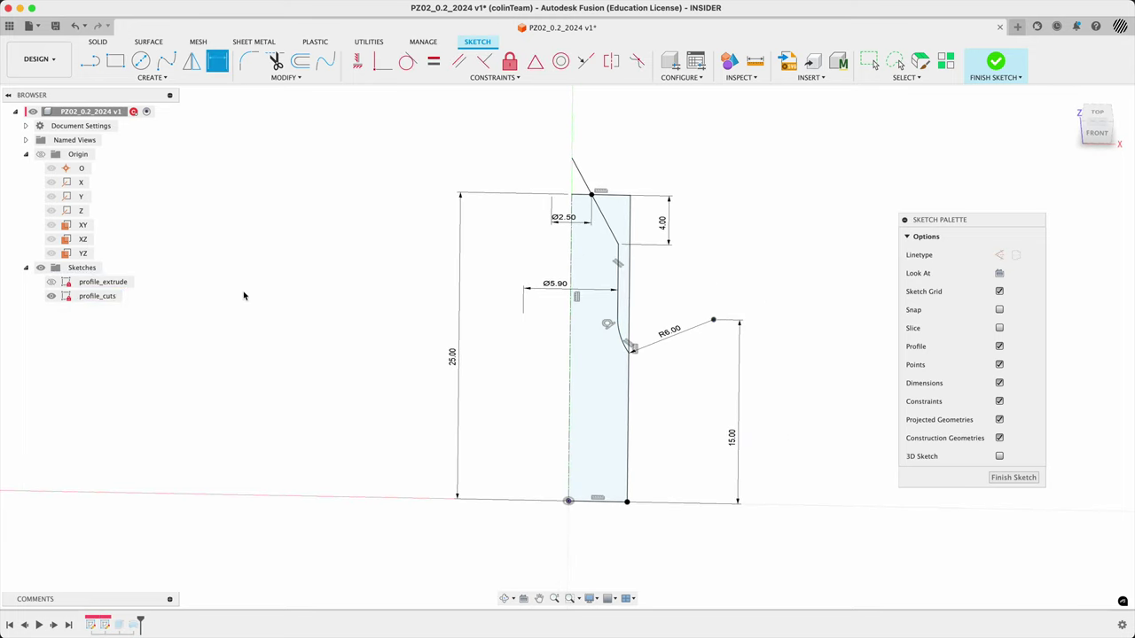
left_click(56, 284)
left_click(55, 284)
left_click(55, 283)
left_click(55, 284)
middle_click_drag(731, 379, 225, 300, "shift")
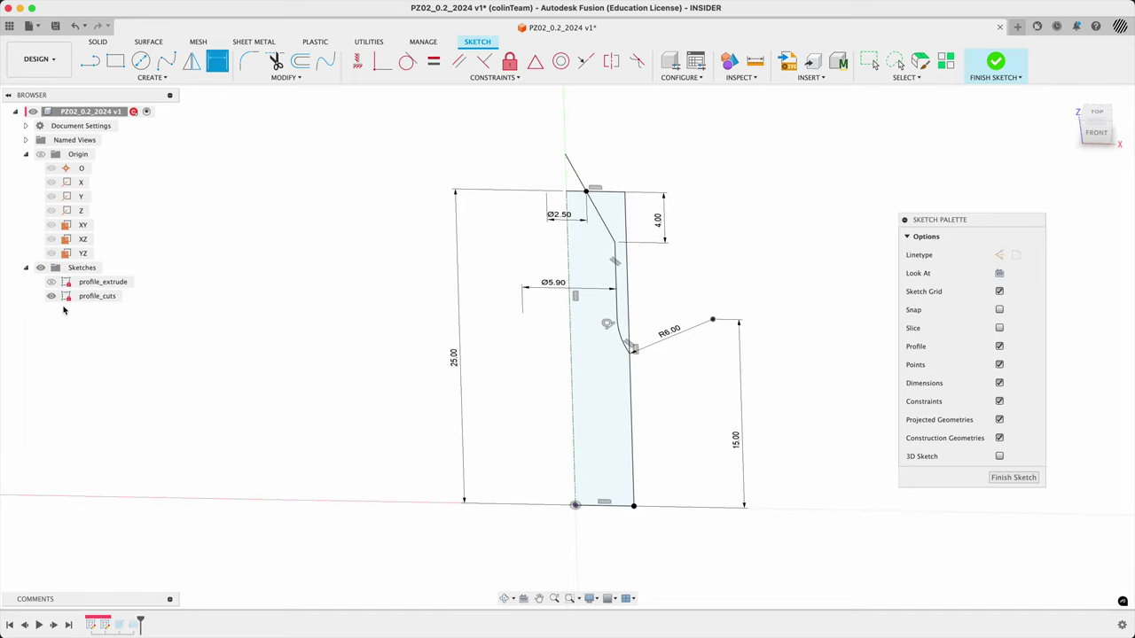
left_click(1034, 478)
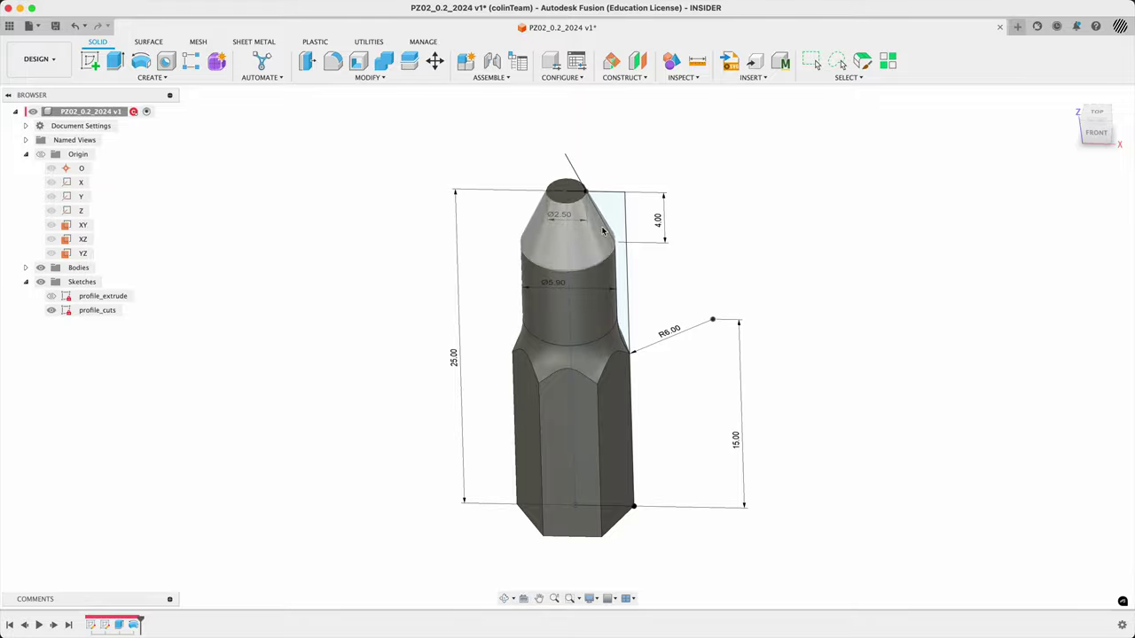
Orbit the 3D bit to inspect the R6.00 curve blending into the Ø2.50 tapered tip
middle_click_drag(703, 284, 679, 266, "shift")
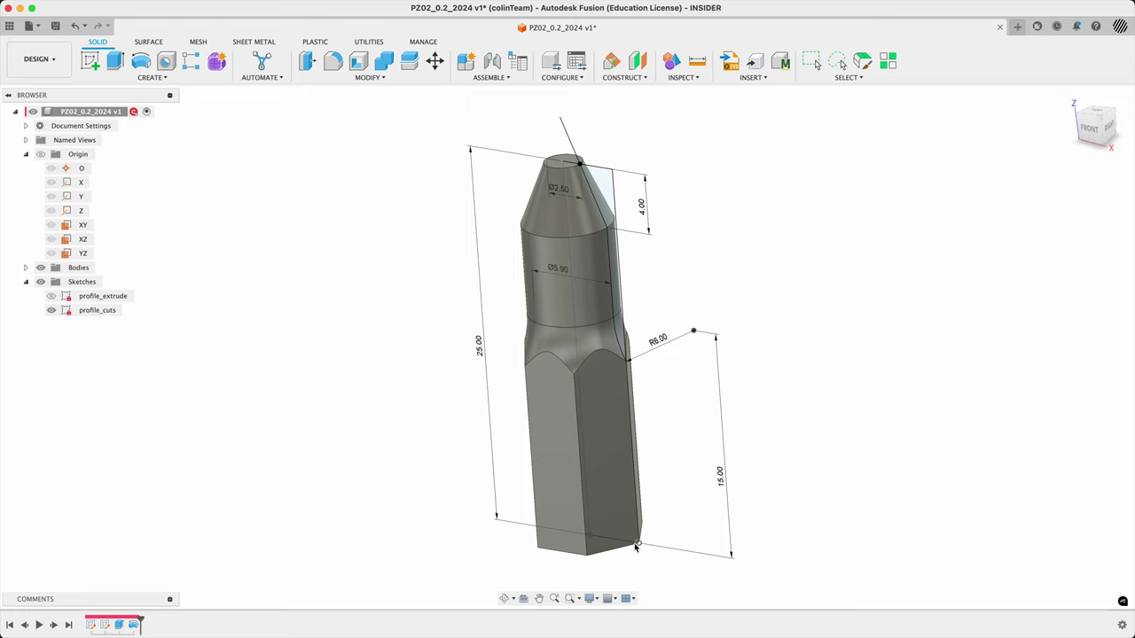
View the reference drawing and the posidriveBitNo2 v1.png render, then return to the Fusion model
key("super+Tab")
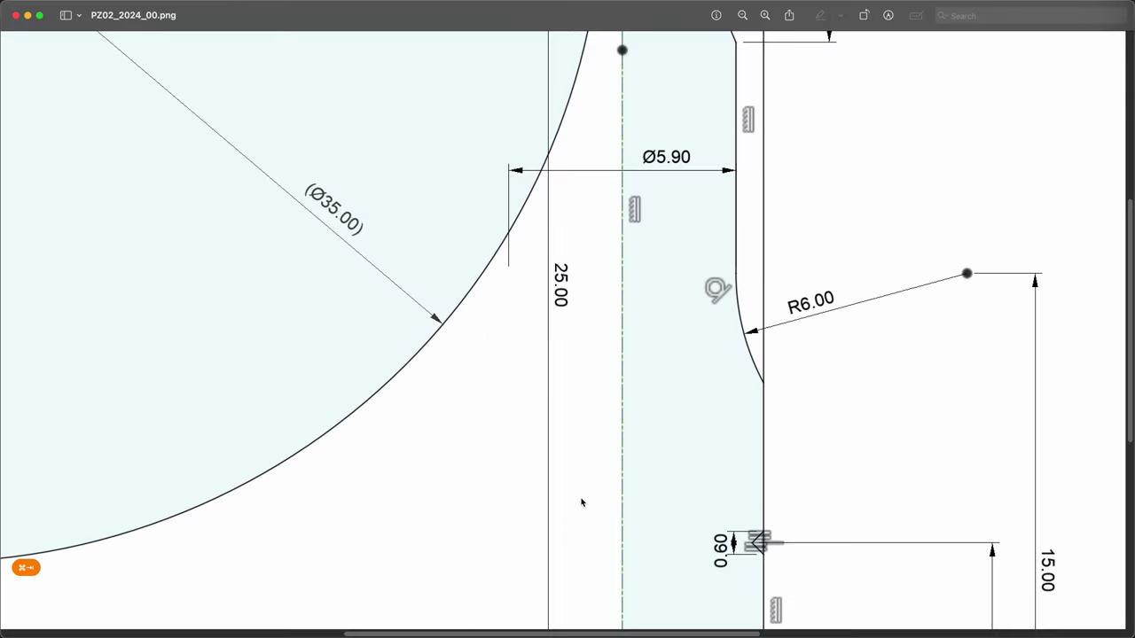
key("super+grave")
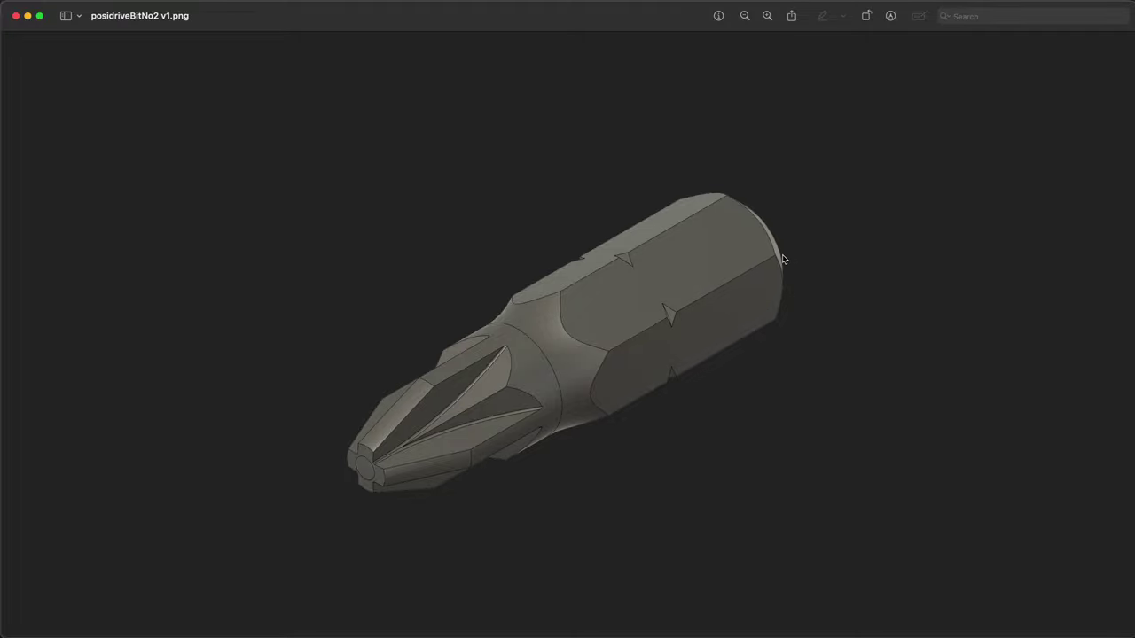
key("super+Tab")
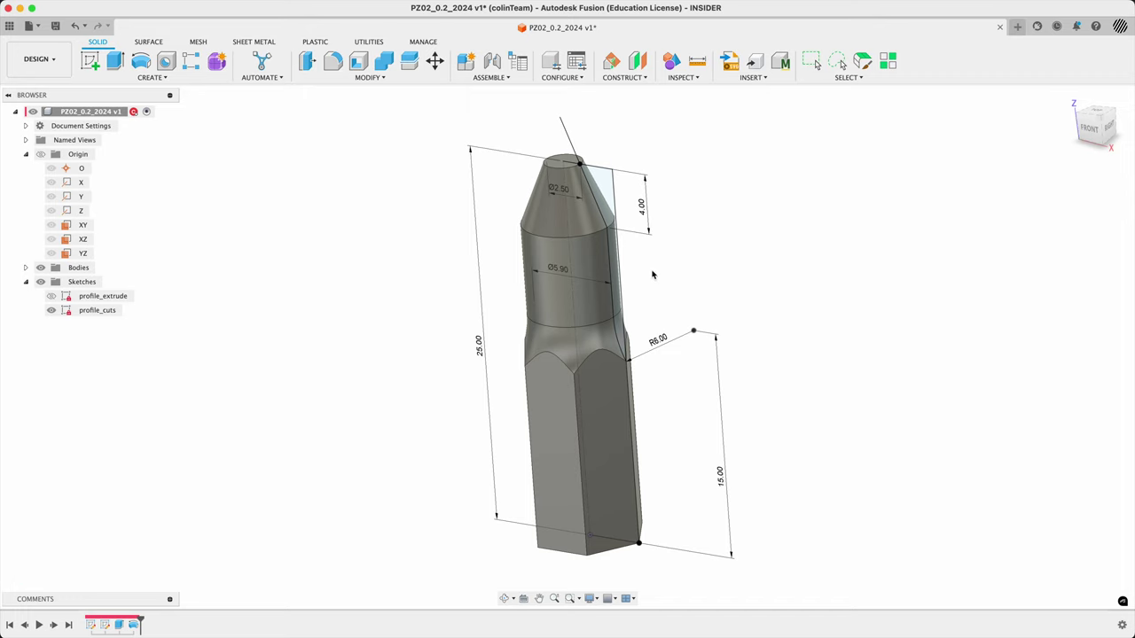
Reopen the tip sketch and draw a chamfer line across the profile's bottom-right corner
right_click(608, 183)
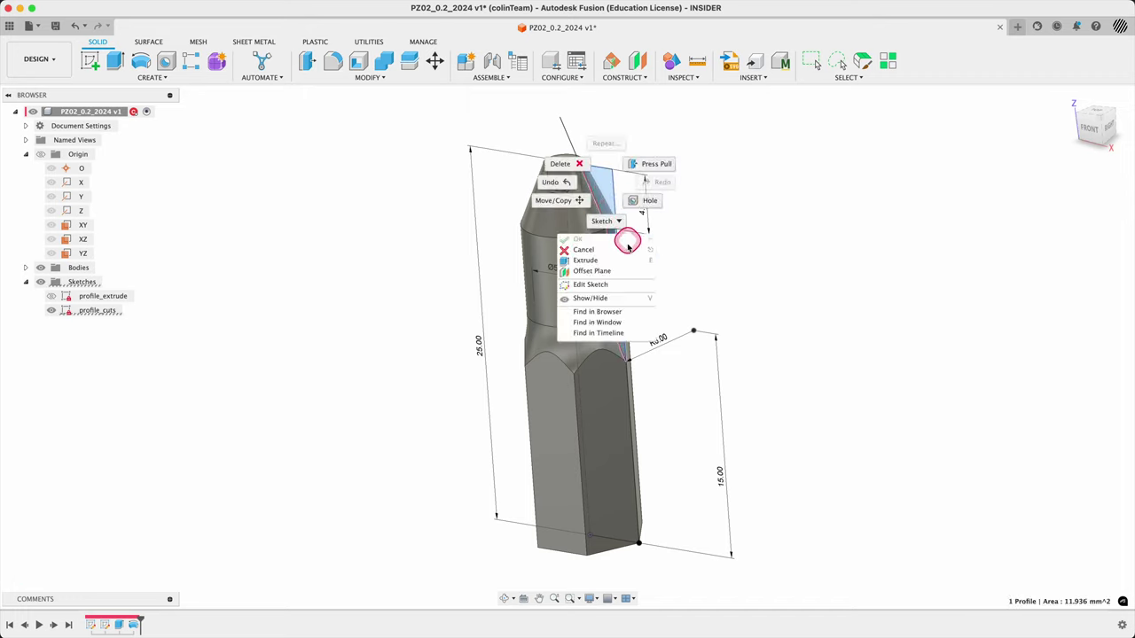
left_click(630, 286)
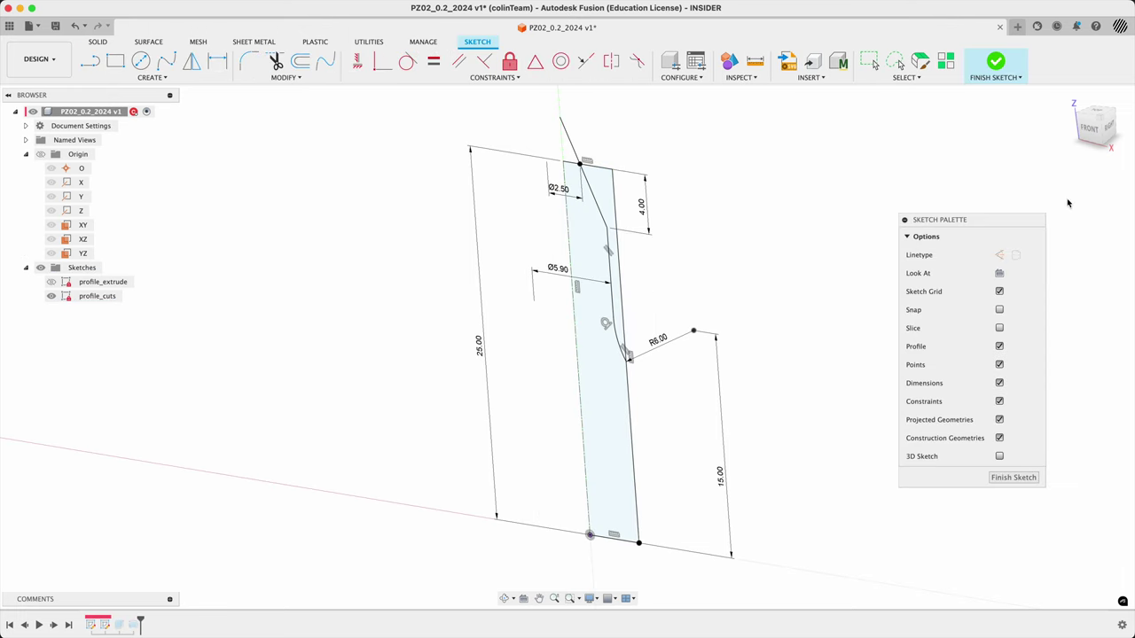
scroll(584, 472, "up", 5)
key("l")
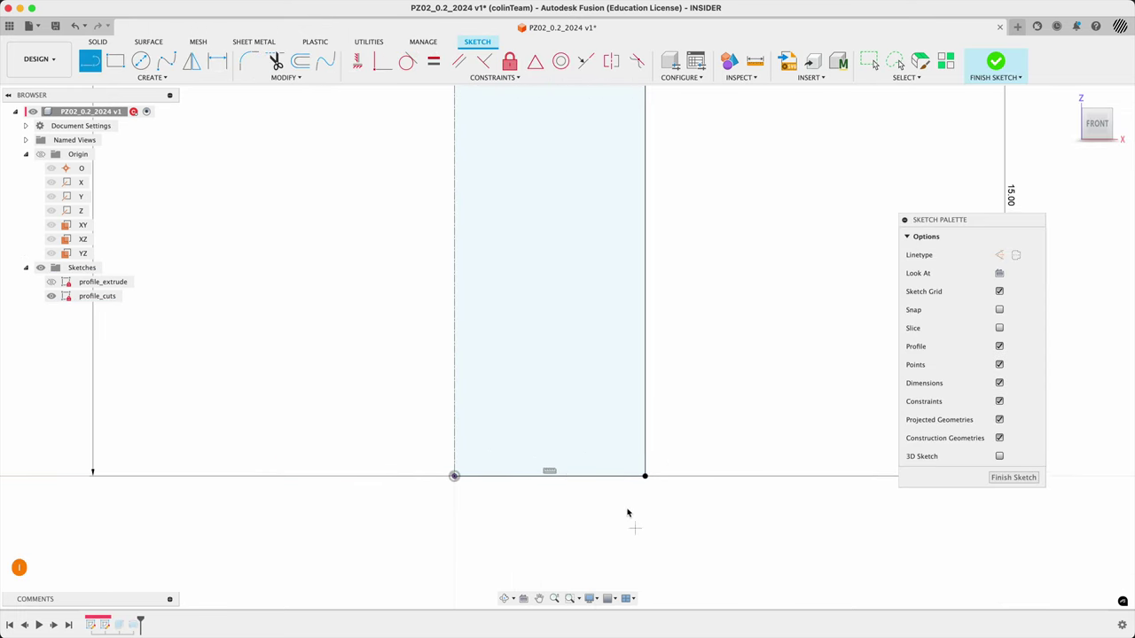
left_click(585, 476)
left_click(644, 428)
Dimension the chamfer line at 45° to the bottom edge
key("d")
left_click(621, 452)
left_click(618, 476)
left_click(707, 434)
type("45")
key("Return")
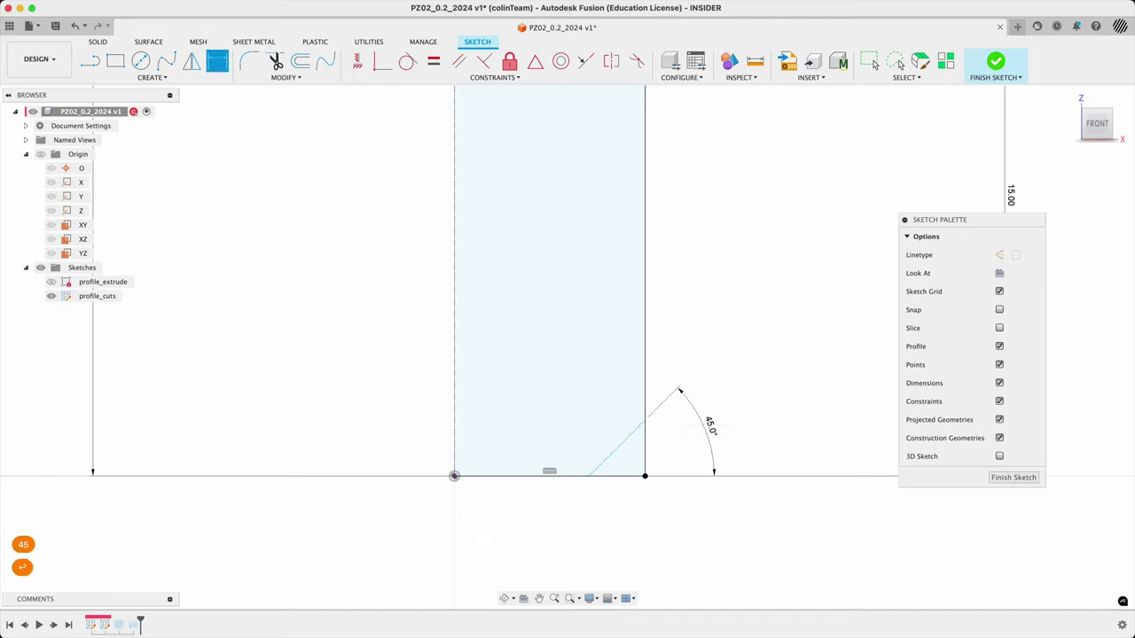
Compare the chamfer with the reference drawing in Preview
key("super+Tab")
key("super+grave")
scroll(704, 442, "down", 10)
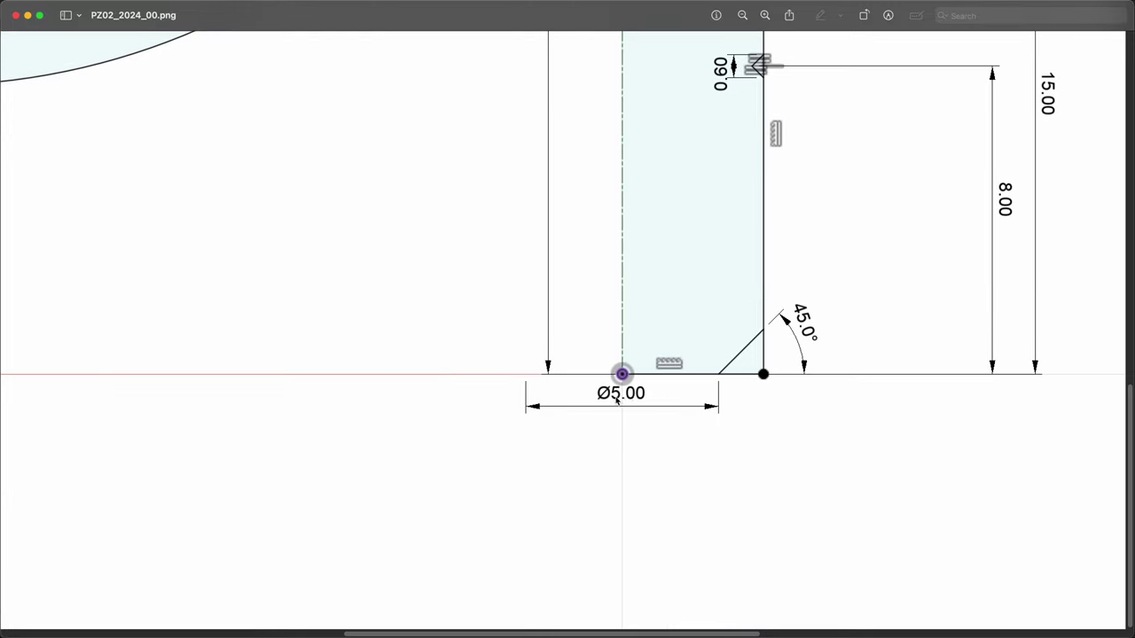
key("super+Tab")
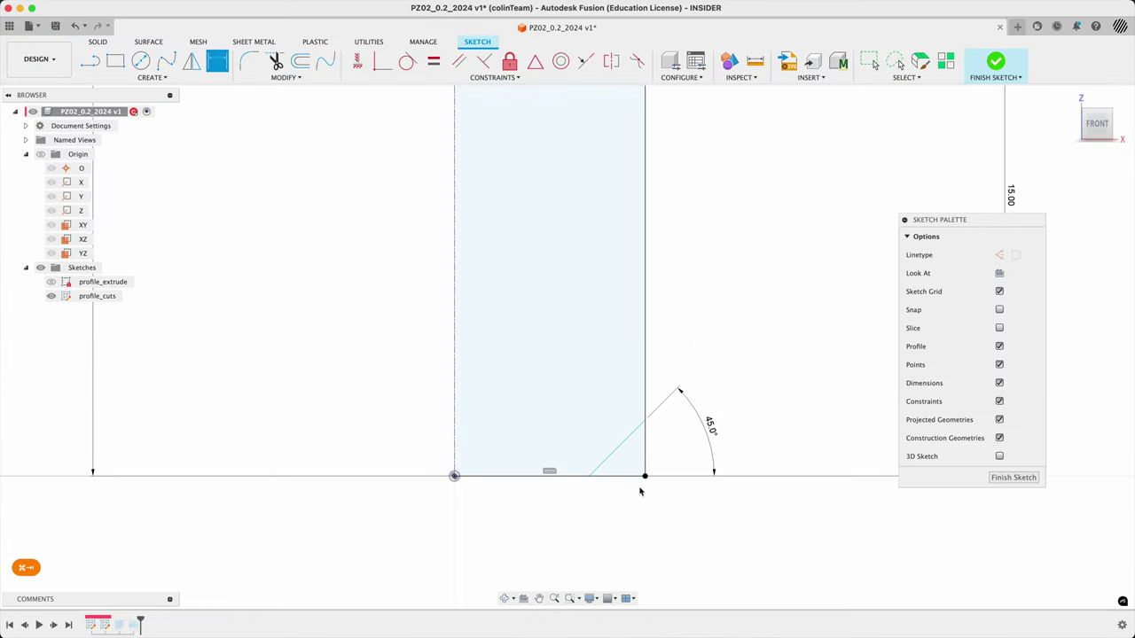
Dimension the chamfer's inner end at Ø5.00 from the centerline, then bring Preview forward
left_click(589, 476)
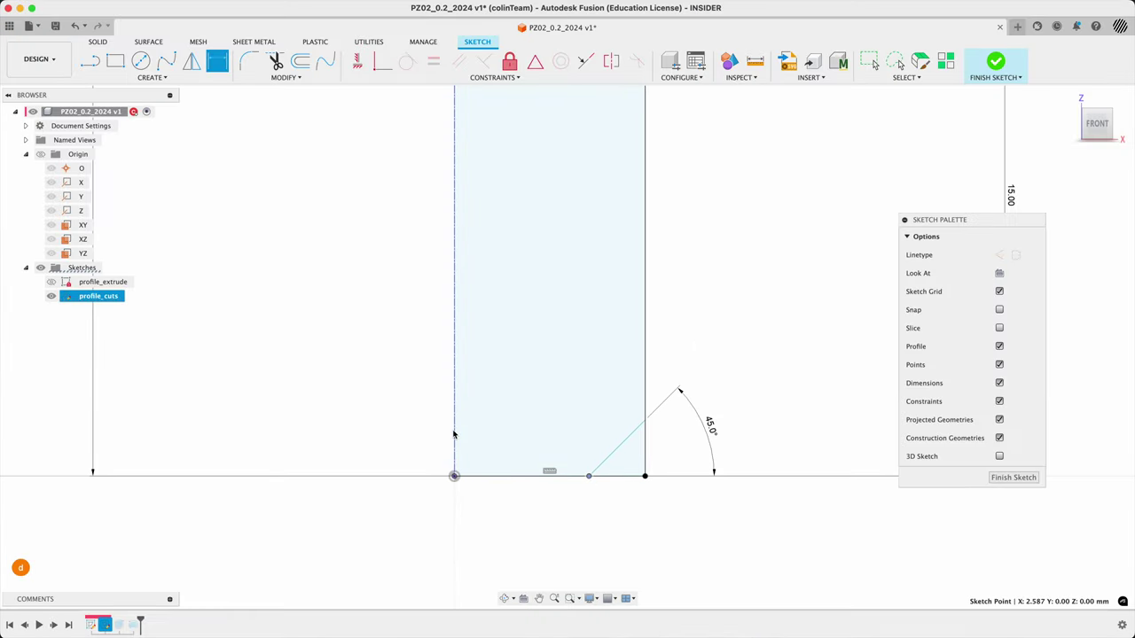
key("d")
left_click(456, 445)
left_click(464, 527)
type("5")
key("Return")
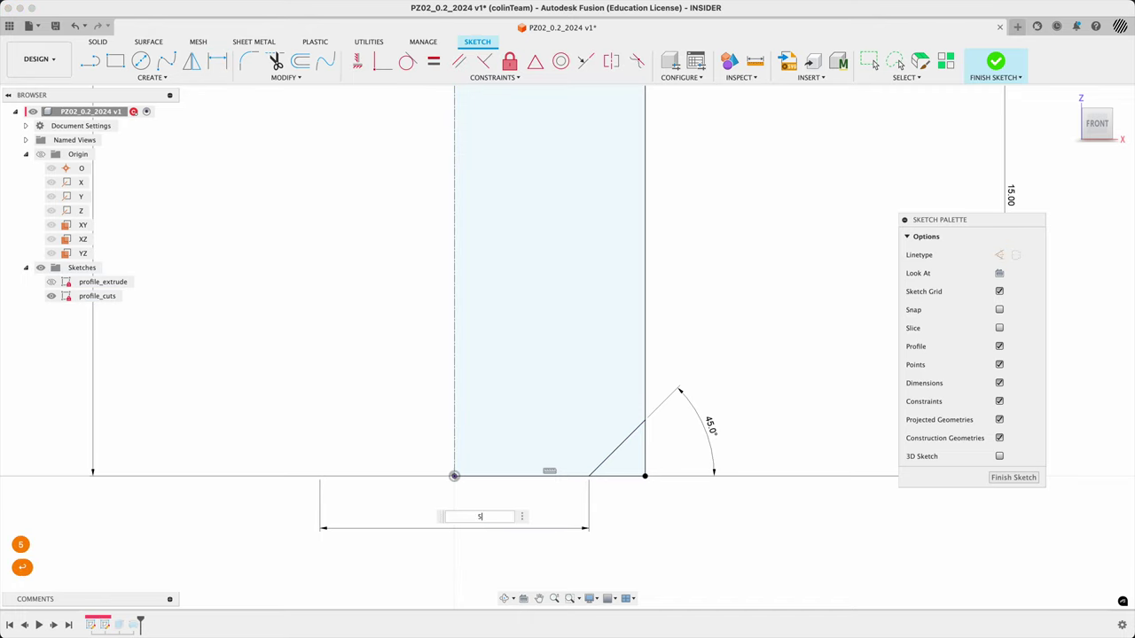
key("super+Tab")
scroll(737, 326, "up", 3)
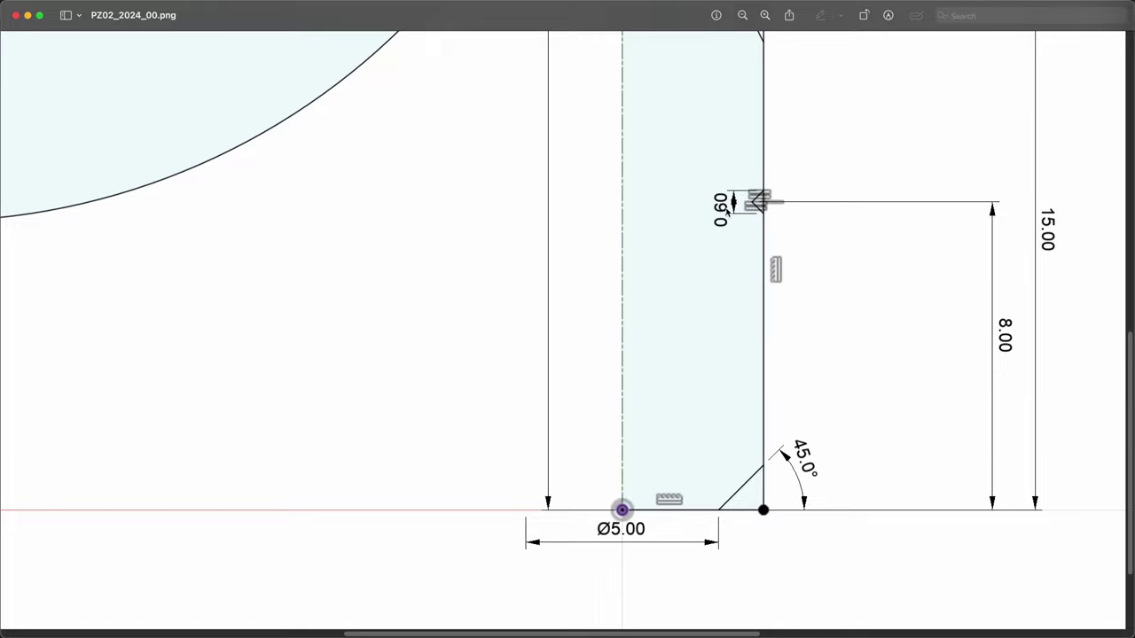
Draw a two-line V-notch on the bit's right edge in the Fusion sketch
key("super+Tab")
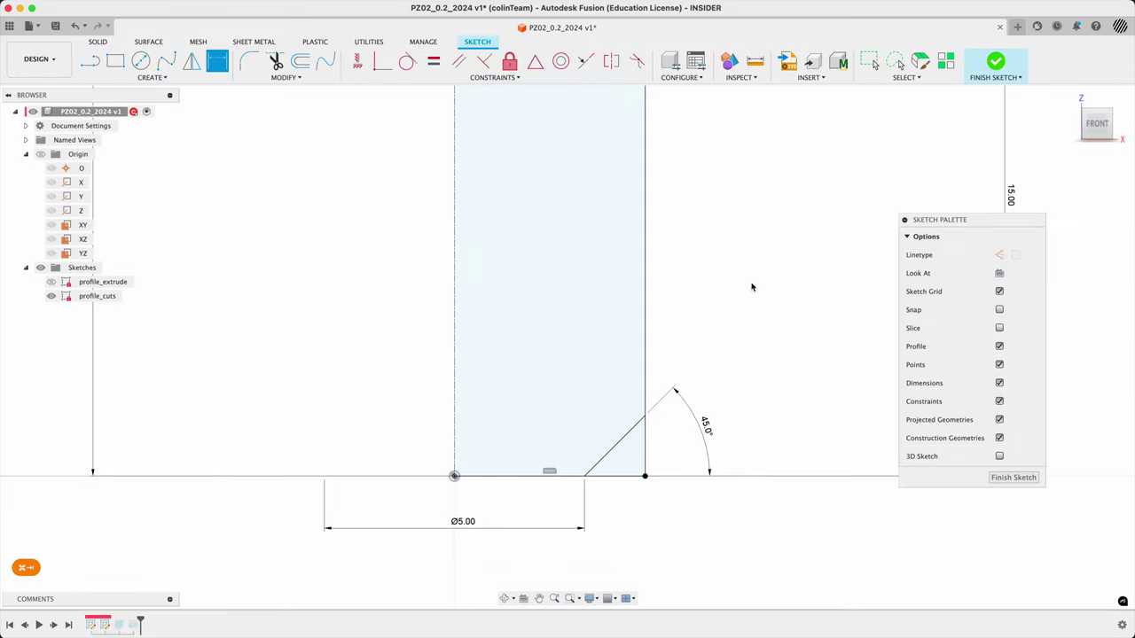
scroll(740, 293, "up", 3)
mouse_move(734, 297)
middle_mouse_down()
mouse_move(633, 375)
mouse_move(522, 352)
mouse_move(575, 347)
middle_mouse_up()
scroll(202, 173, "down", 1)
key("l")
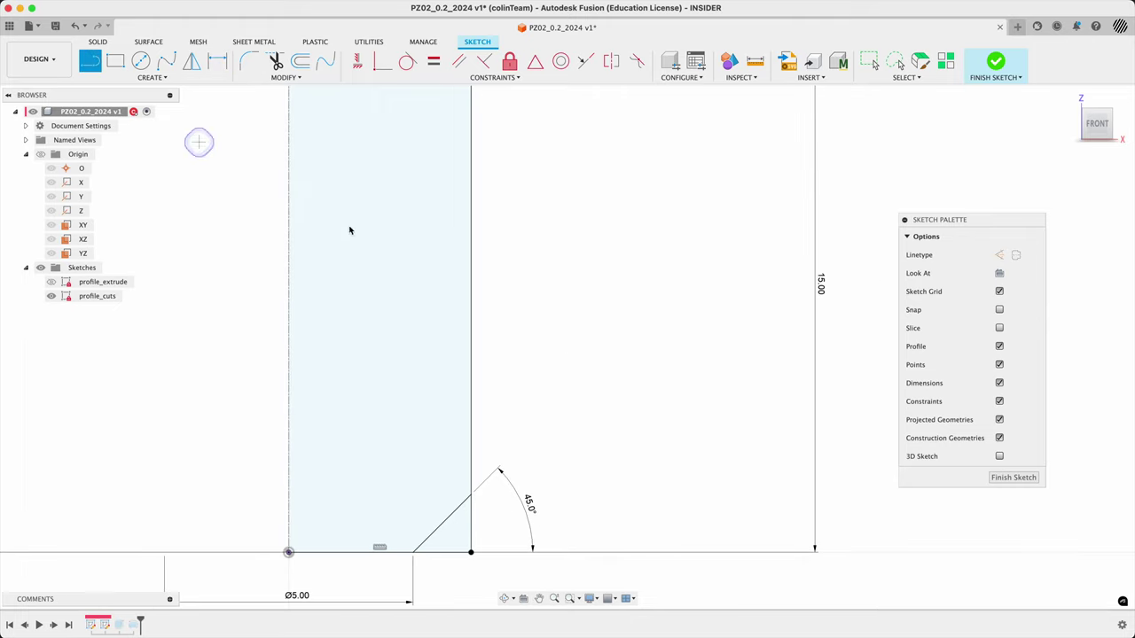
left_click(470, 359)
left_click(332, 274)
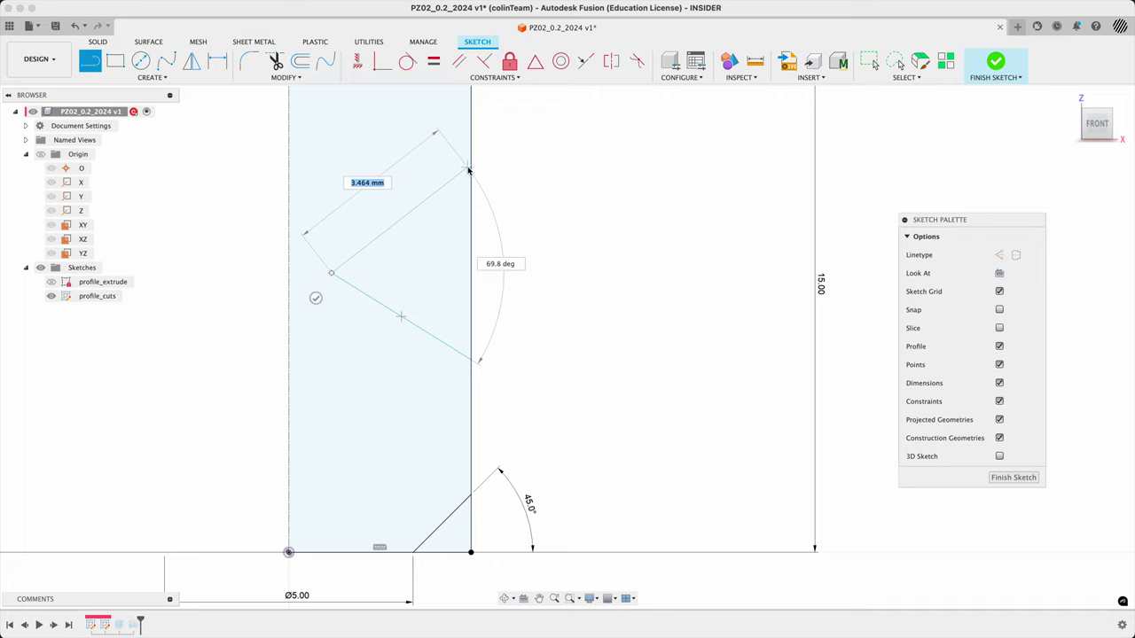
double_click(471, 167)
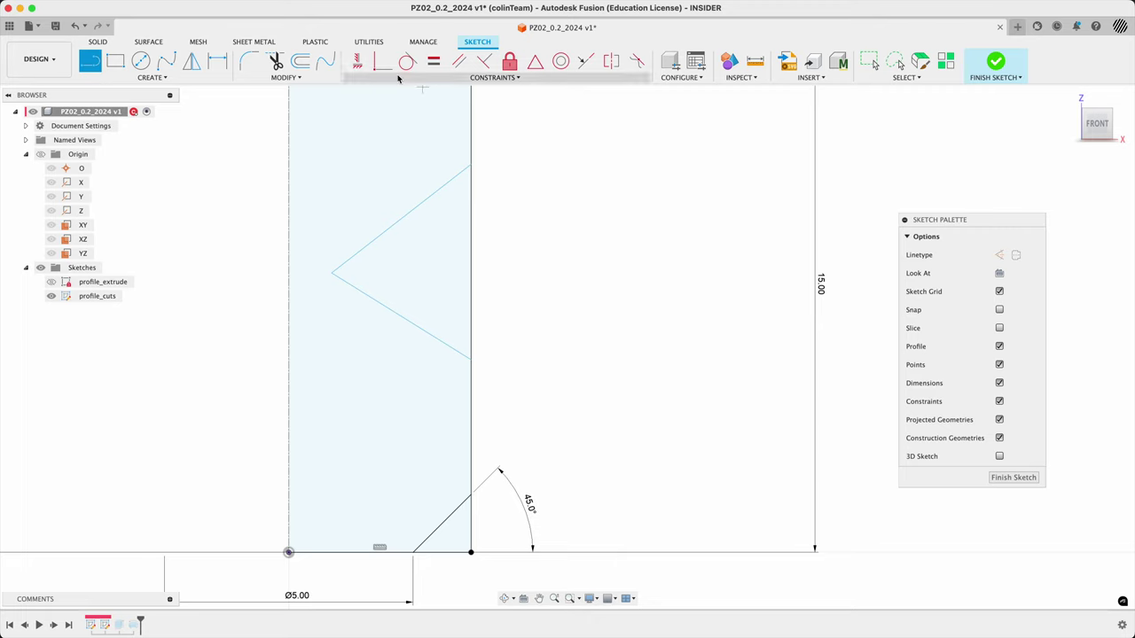
Make the two notch lines perpendicular and move the upper line down the edge
left_click(487, 67)
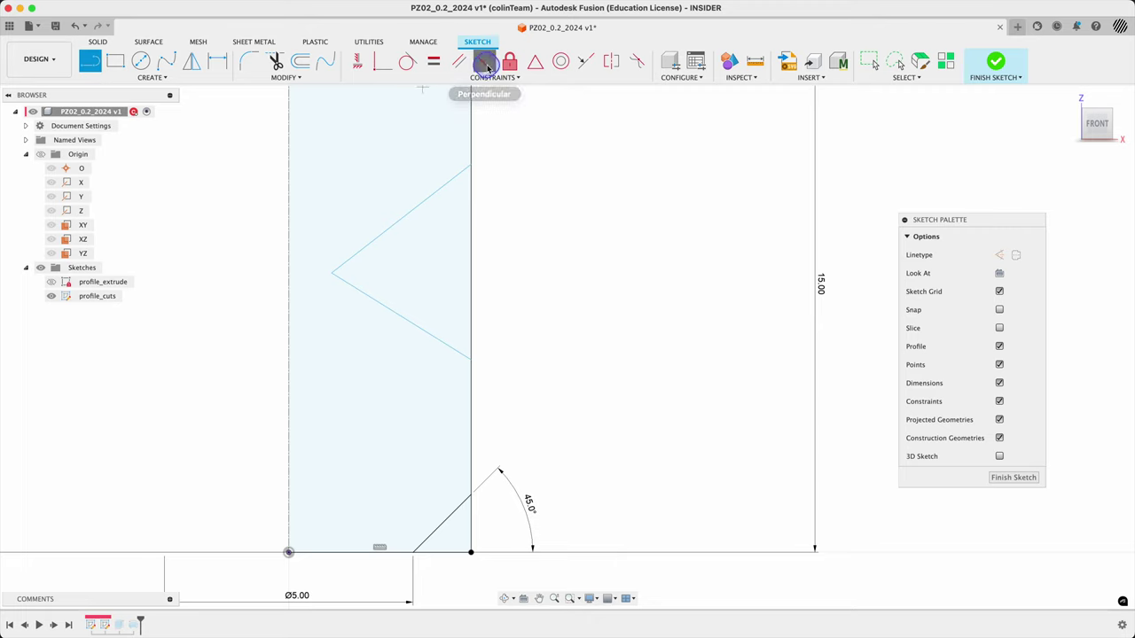
left_click(387, 232)
left_click(390, 308)
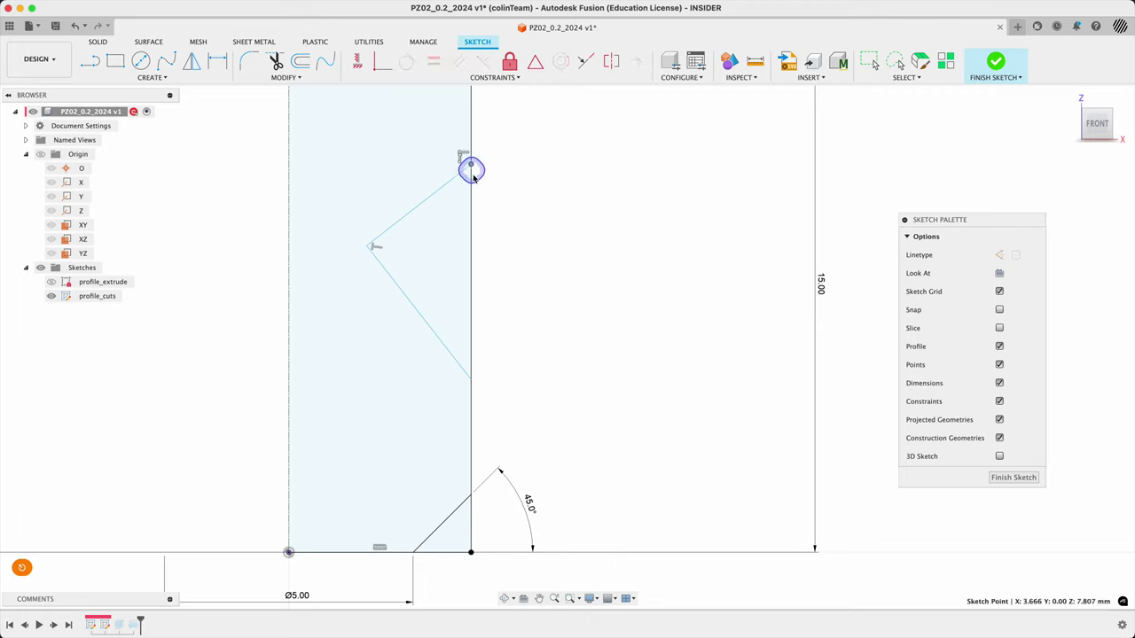
mouse_move(469, 174)
left_mouse_down()
mouse_move(429, 266)
mouse_move(431, 243)
mouse_move(448, 331)
mouse_move(370, 288)
mouse_move(405, 240)
mouse_move(388, 228)
left_mouse_up()
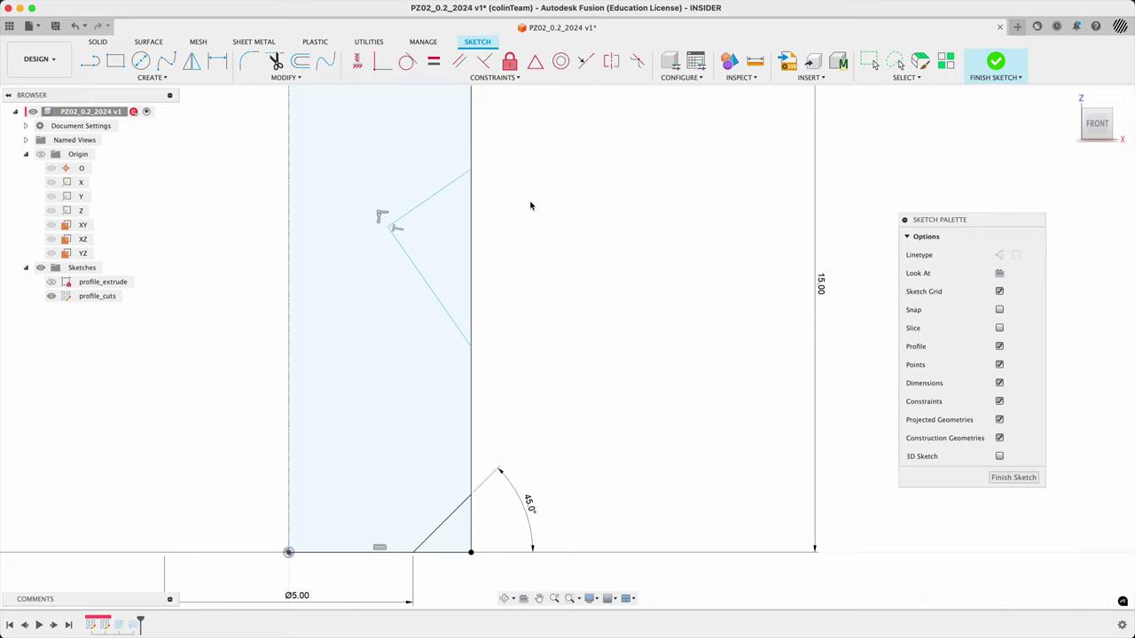
Make the notch lines equal length and drag the vertex to shrink the notch
left_click(434, 61)
left_click(437, 199)
left_click(425, 273)
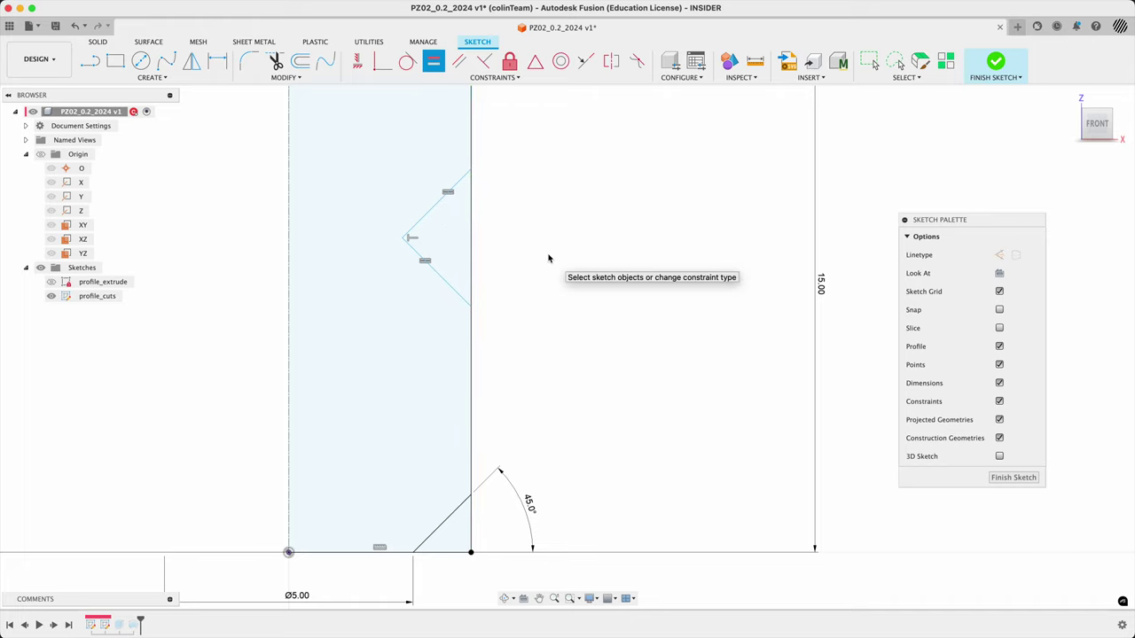
key("Escape")
mouse_move(405, 239)
left_mouse_down()
mouse_move(398, 205)
mouse_move(309, 268)
mouse_move(200, 261)
mouse_move(481, 228)
mouse_move(434, 254)
mouse_move(434, 234)
mouse_move(416, 249)
left_mouse_up()
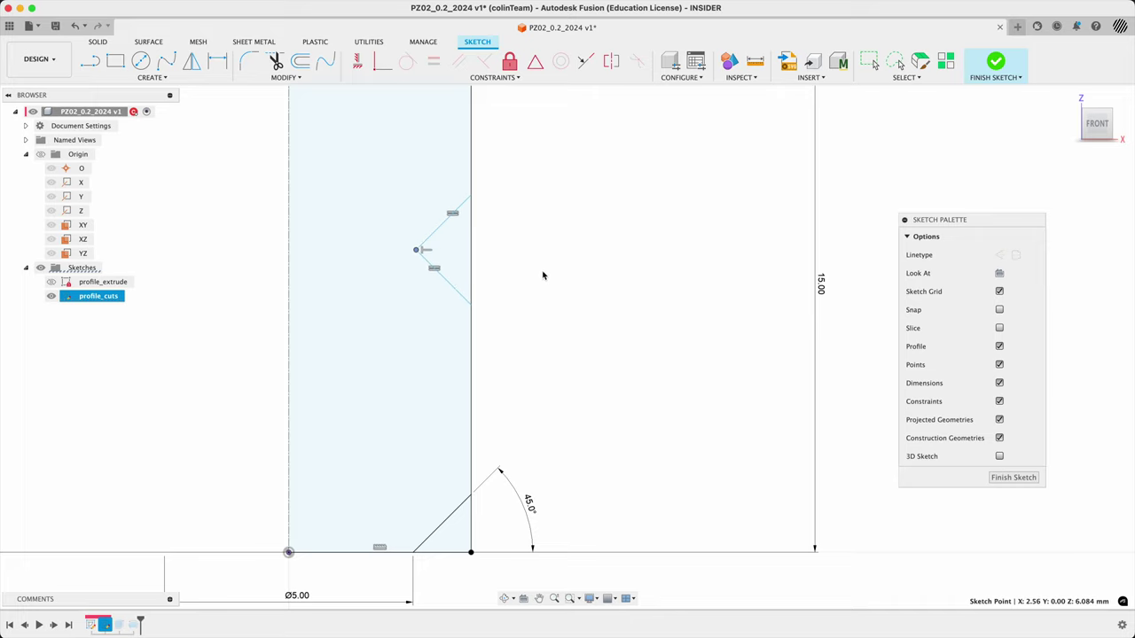
Dimension the notch 8.00 mm above the base, checking the reference drawing
key("d")
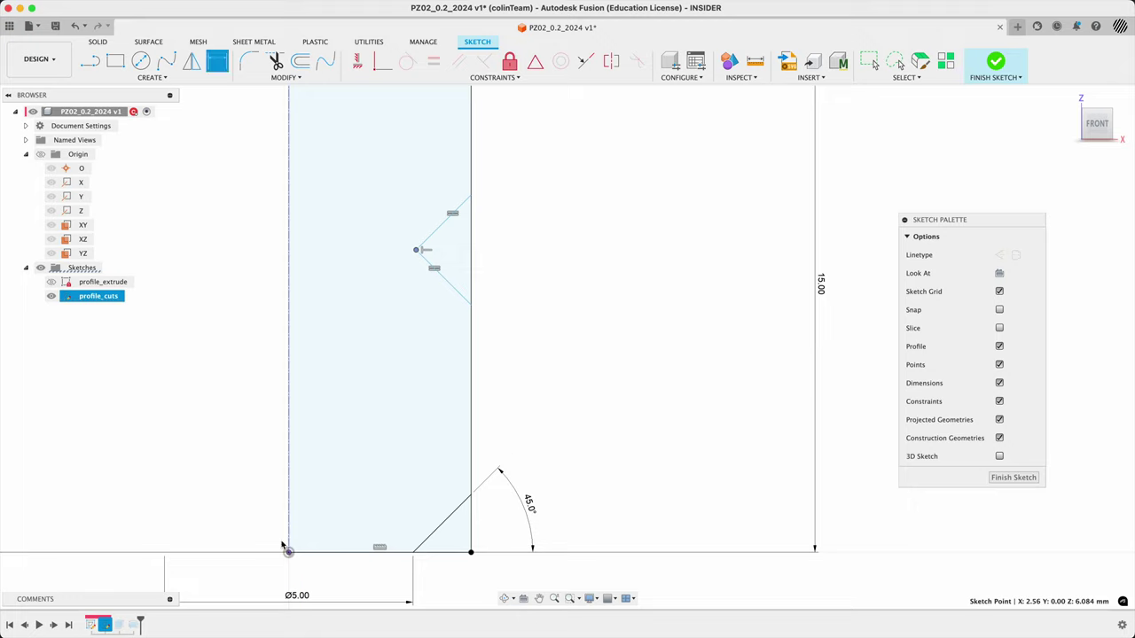
left_click(289, 553)
left_click(717, 358)
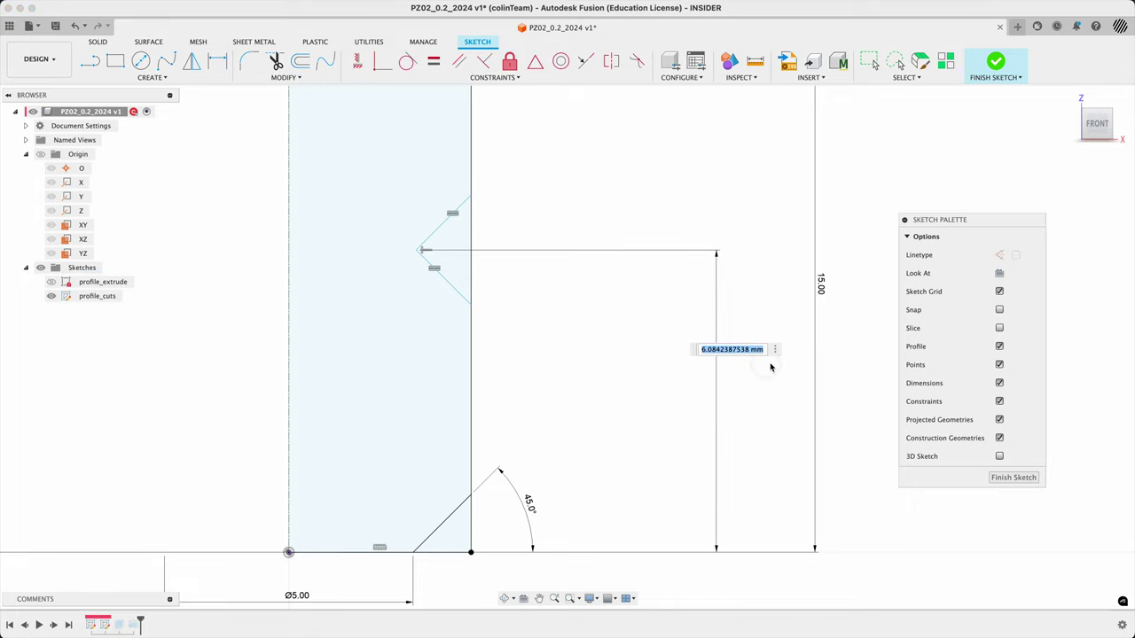
key("super+Tab")
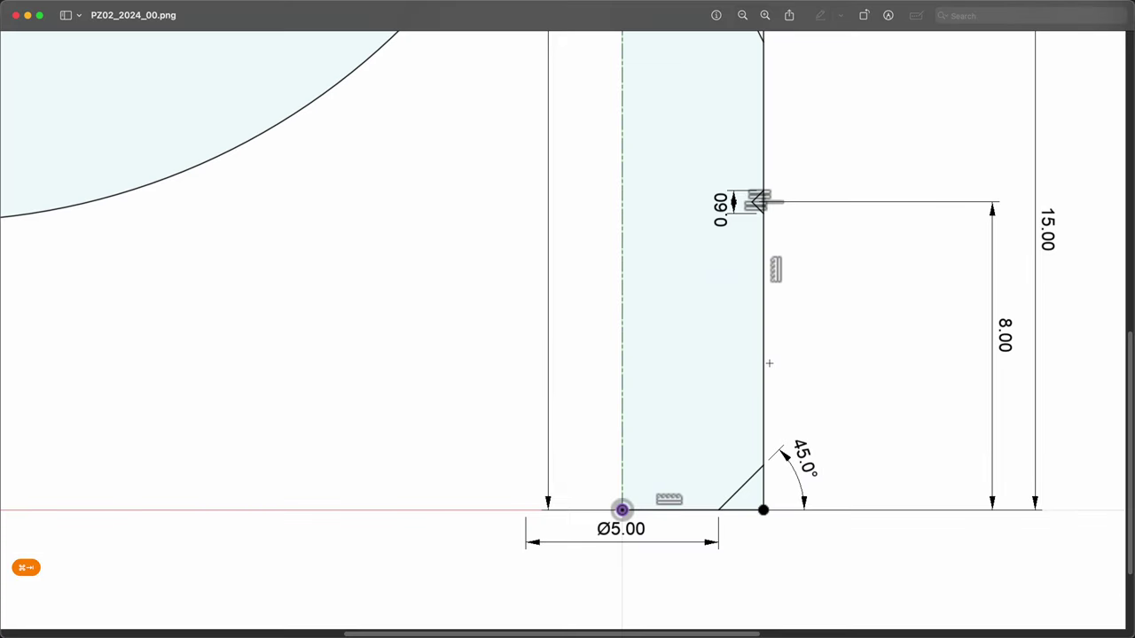
key("super+Tab")
type("8")
key("Return")
After rechecking the drawing, dimension the notch height between its top and bottom points as 0.60 mm
key("super+Tab")
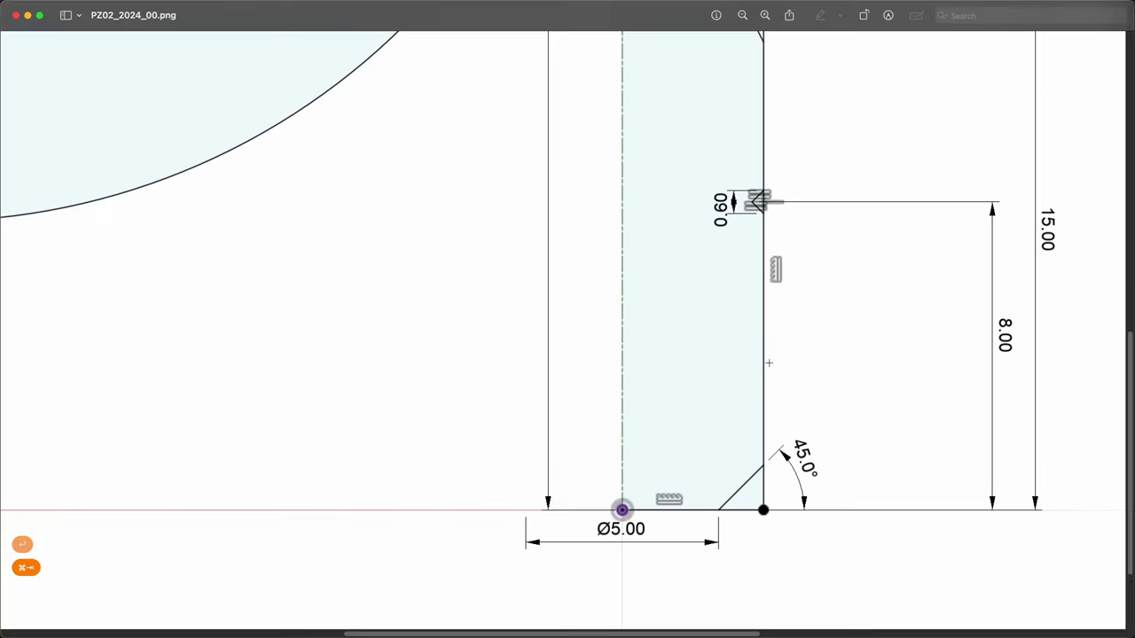
key("super+Tab")
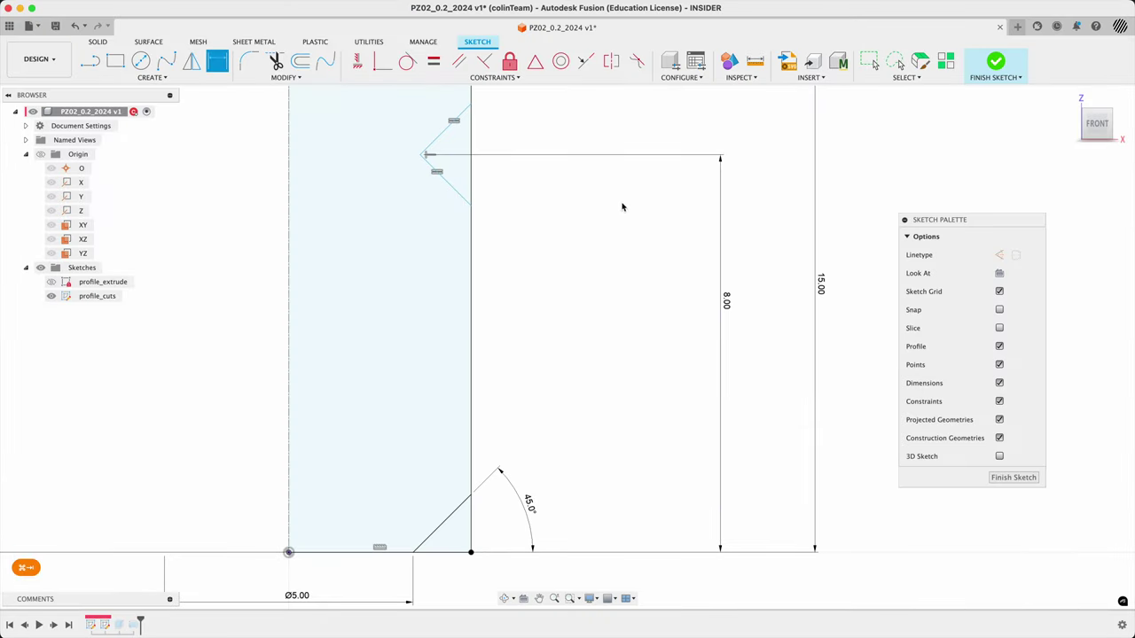
key("super+Tab")
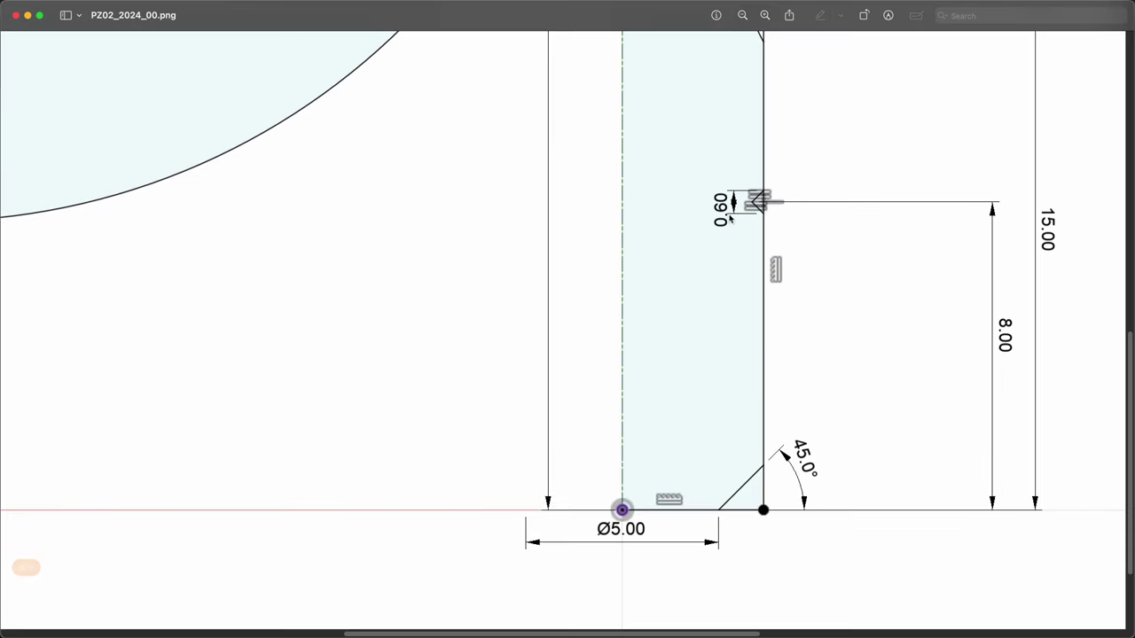
key("super+Tab")
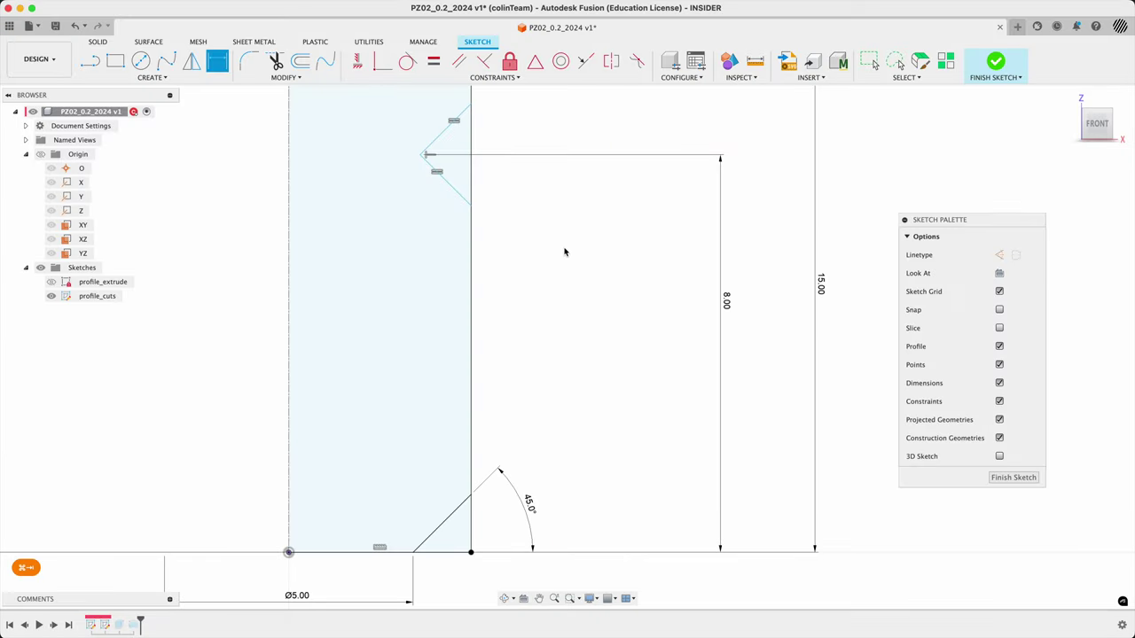
left_click(470, 104)
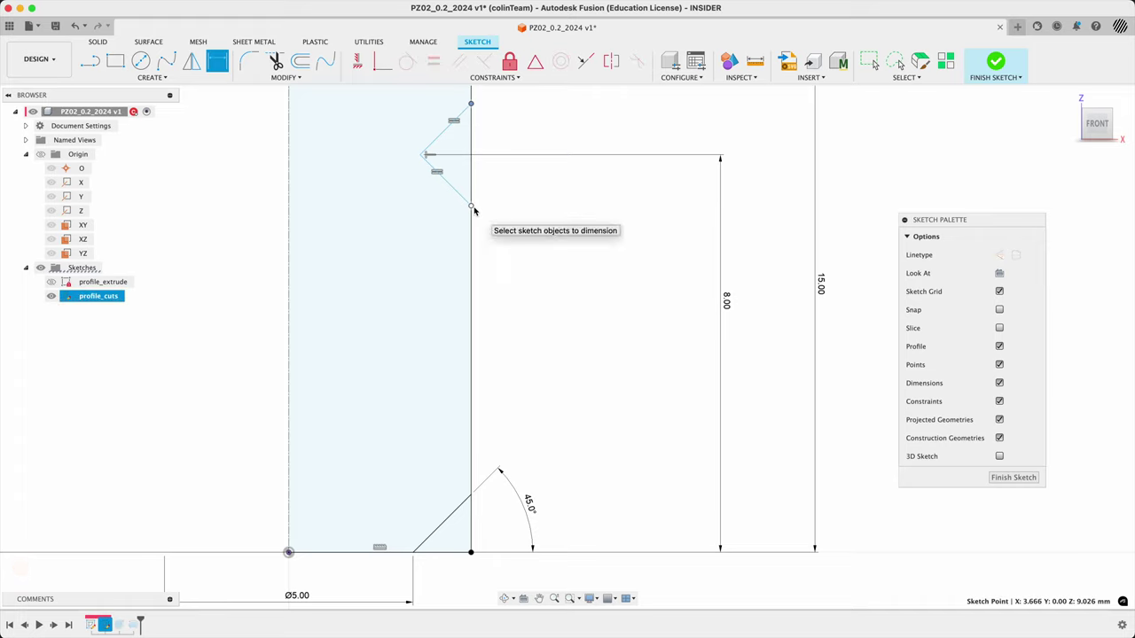
left_click(473, 207)
left_click(567, 133)
type(".6")
key("Return")
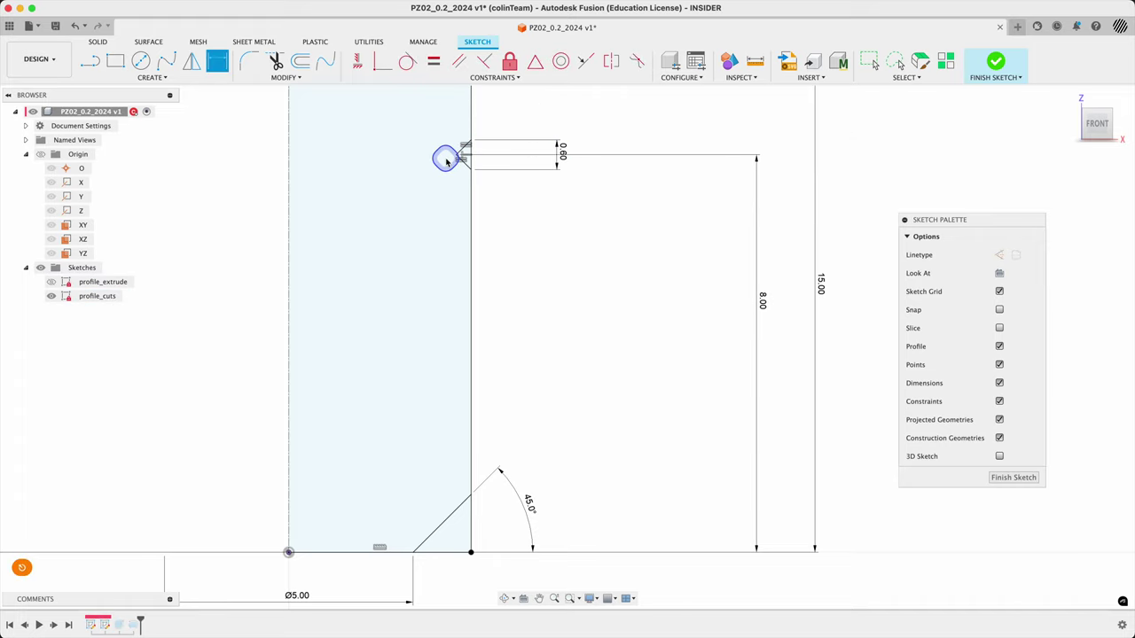
Rearrange the 0.60 and 8.00 dimension labels around the notch
key("Escape")
left_click_drag(563, 148, 409, 147)
mouse_move(765, 307)
left_mouse_down()
mouse_move(362, 339)
mouse_move(354, 324)
left_mouse_up()
left_click_drag(413, 152, 505, 149)
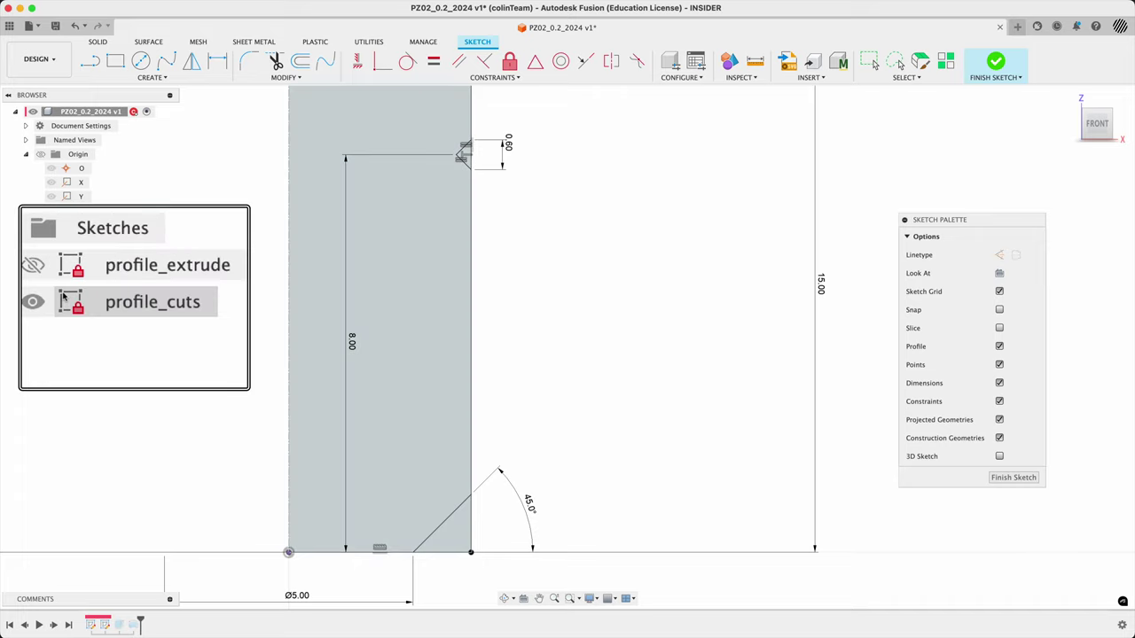
Finish the notch sketch, orbit to see the bit in 3D, and edit Revolve1 from the timeline
left_click(1024, 477)
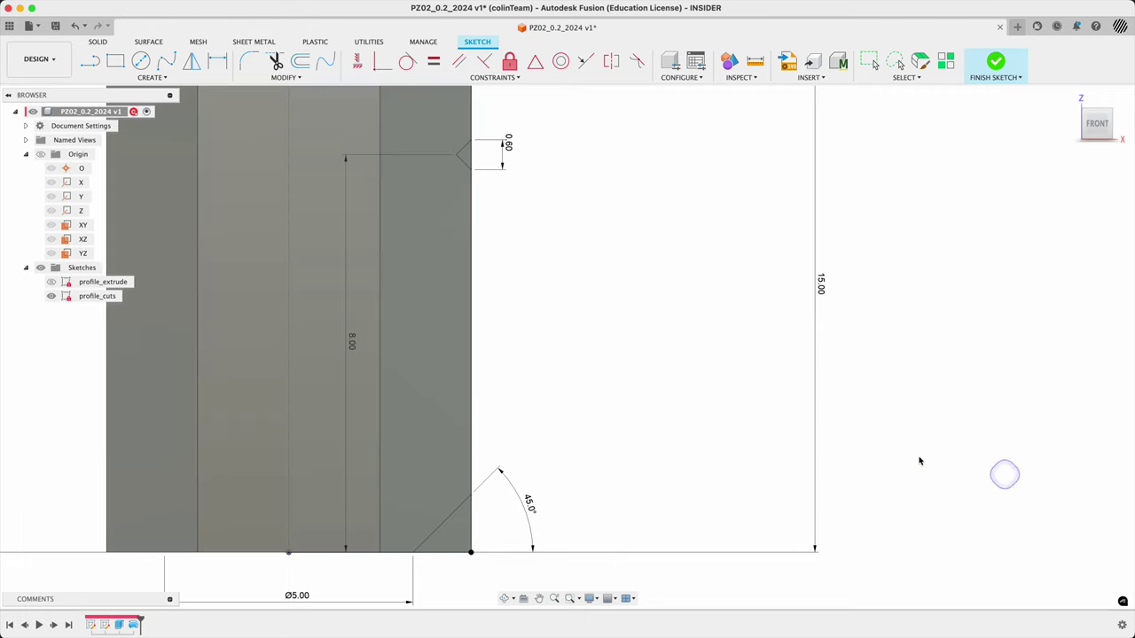
scroll(768, 342, "down", 2)
scroll(744, 218, "down", 2)
middle_click_drag(745, 218, 671, 358)
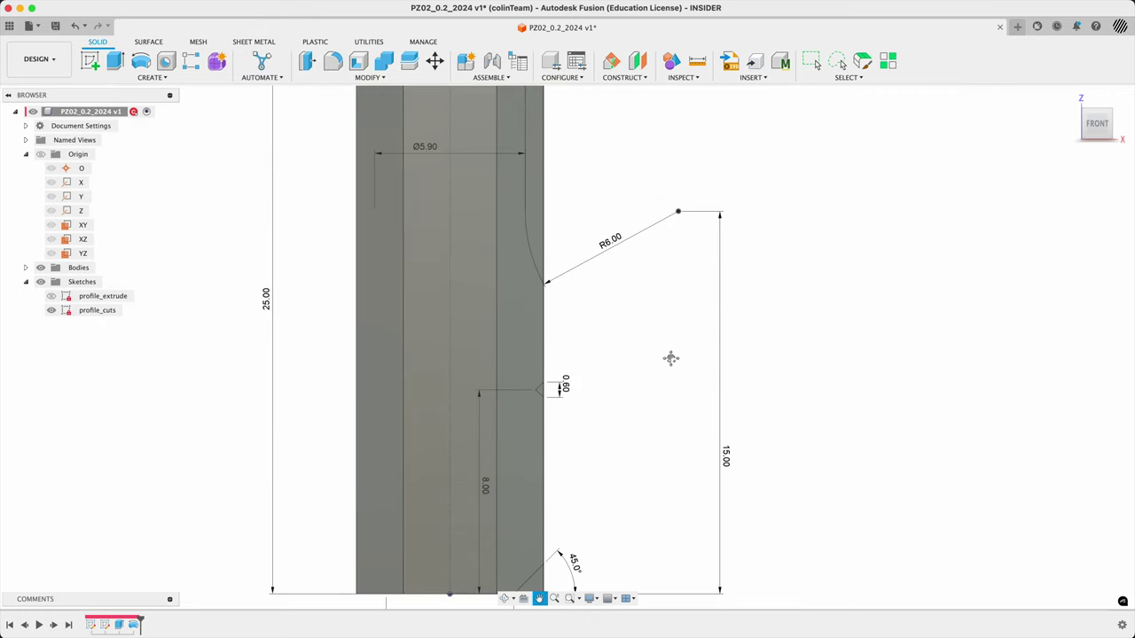
scroll(671, 359, "down", 3)
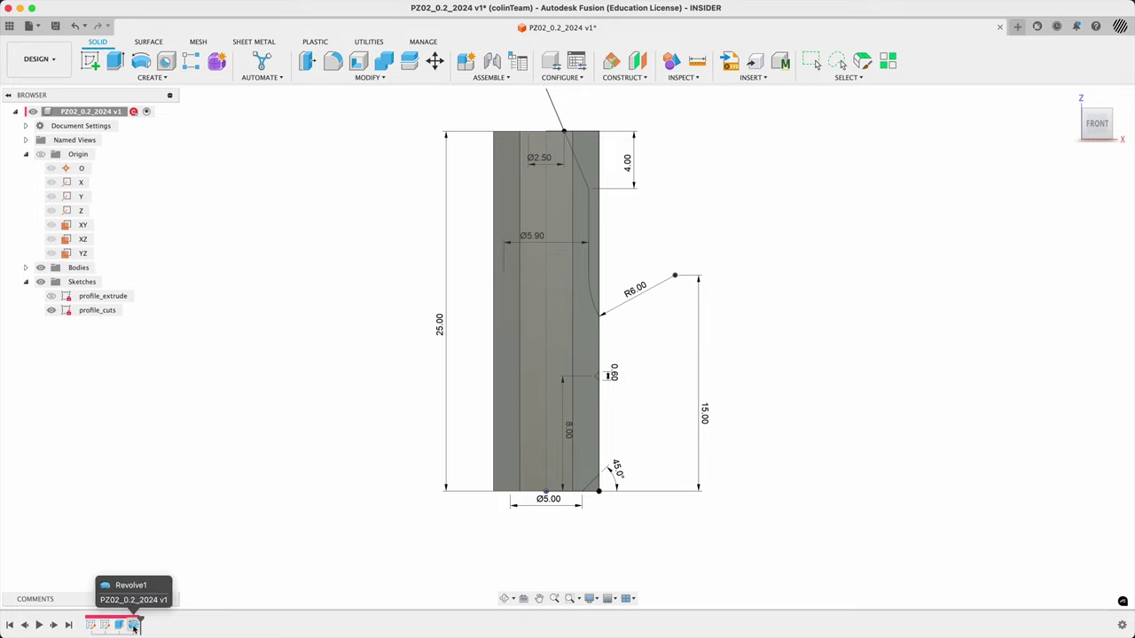
middle_click_drag(432, 360, 393, 384, "shift")
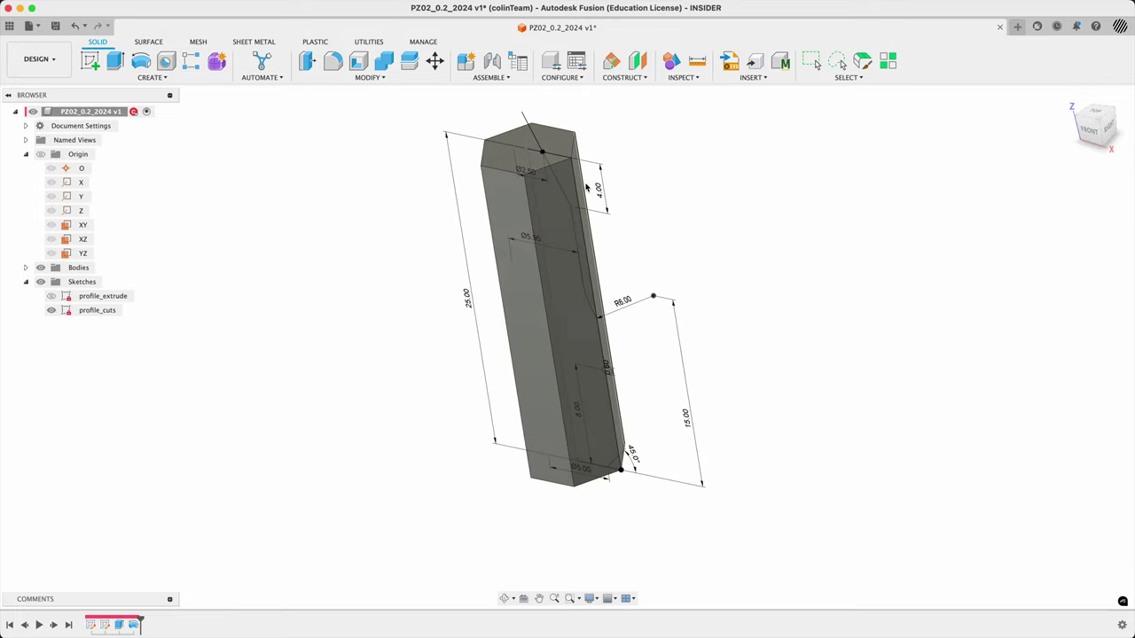
double_click(135, 625)
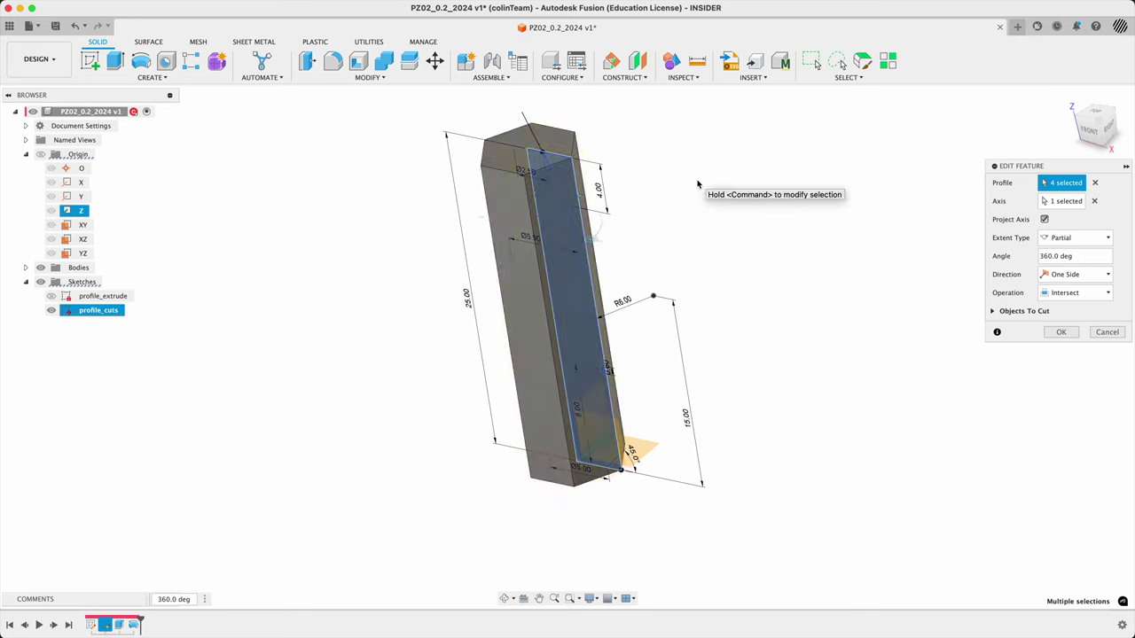
Deselect three sketch regions so one profile remains, and commit the 360° intersect revolve
left_click(564, 175, "super")
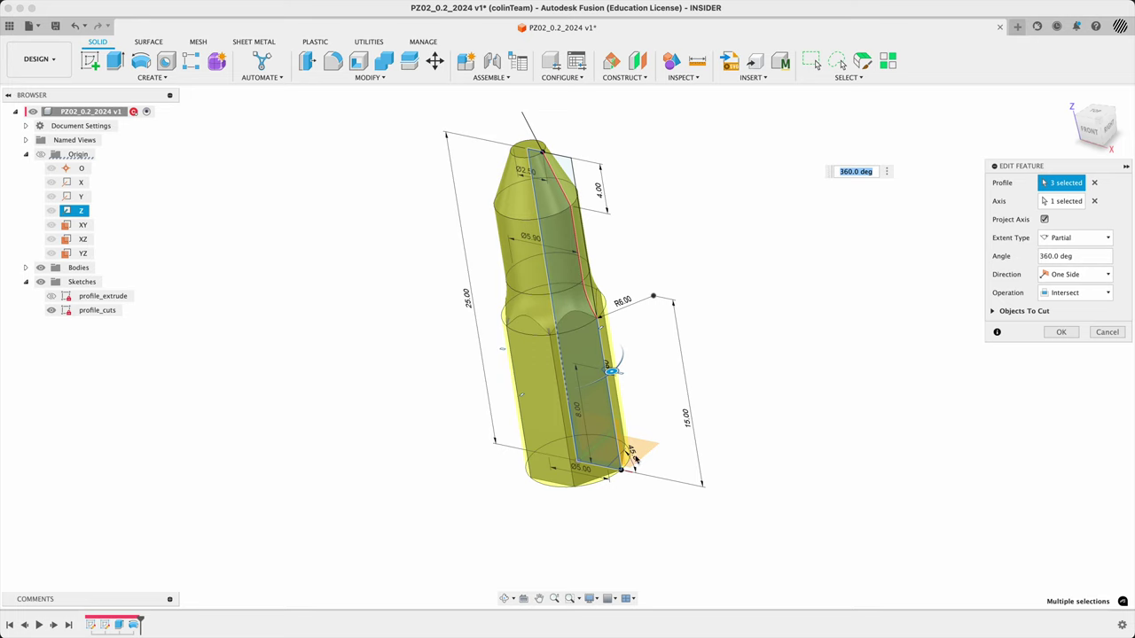
scroll(625, 479, "up", 3)
left_click(616, 471, "super")
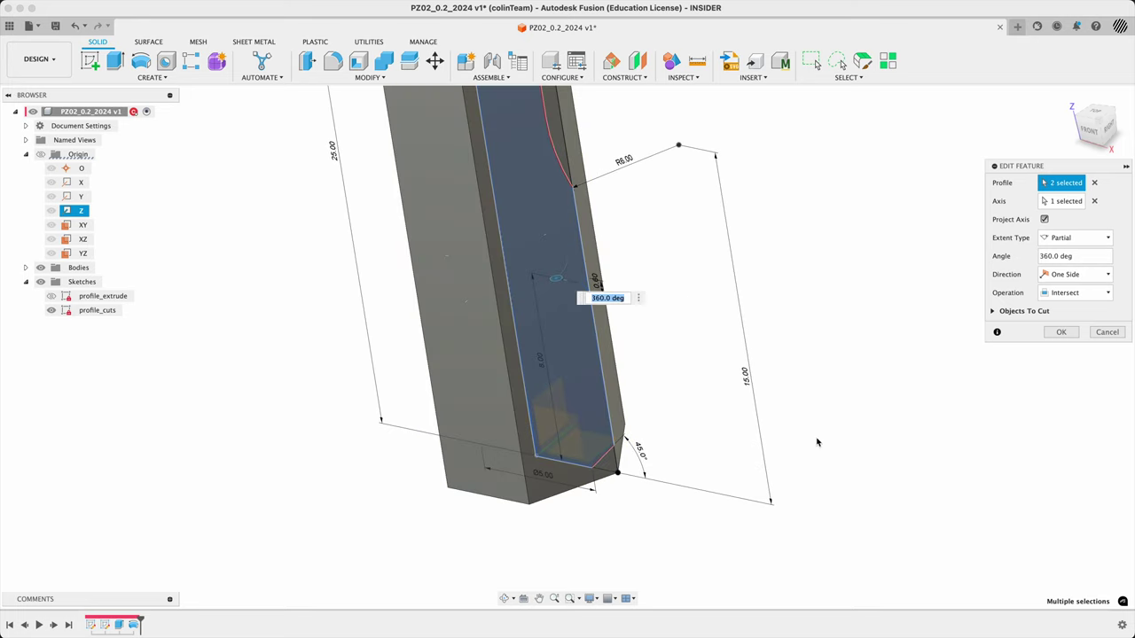
left_click(653, 314, "super")
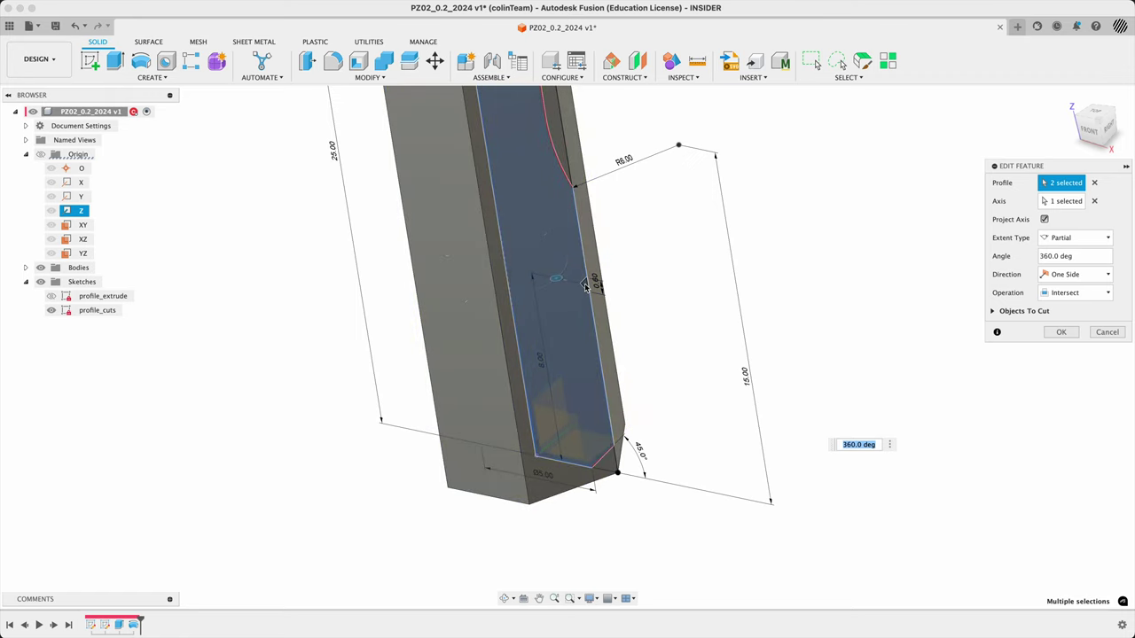
scroll(826, 381, "down", 5)
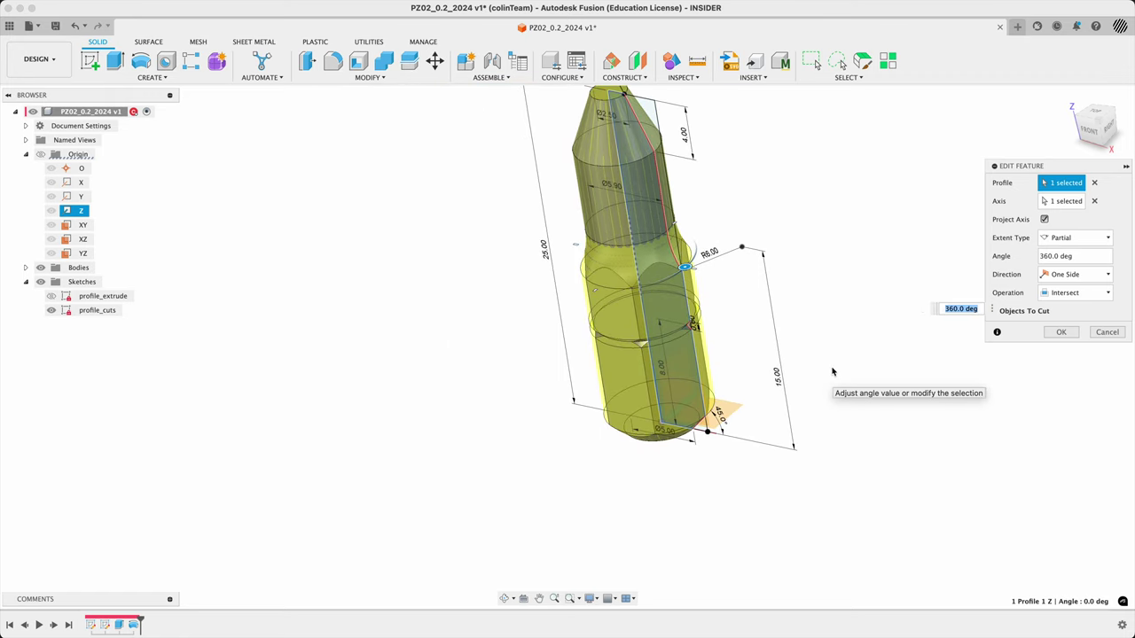
scroll(780, 404, "up", 2)
left_click(1061, 332)
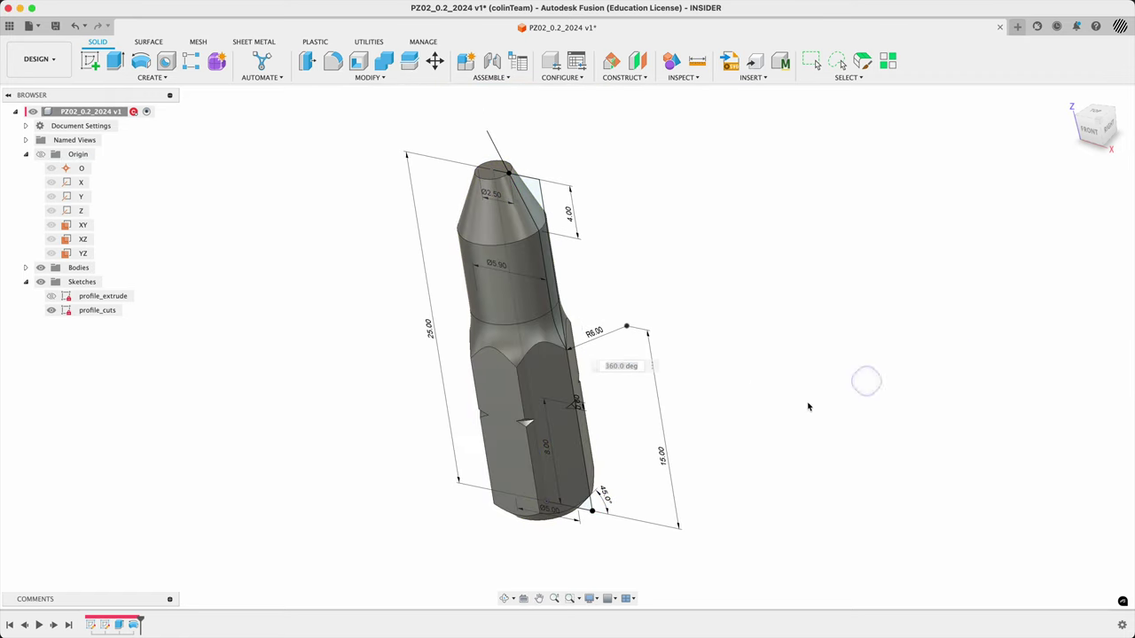
Return the model to the isometric home view and switch to Preview
middle_click_drag(793, 438, 848, 417, "shift")
left_click(1070, 97)
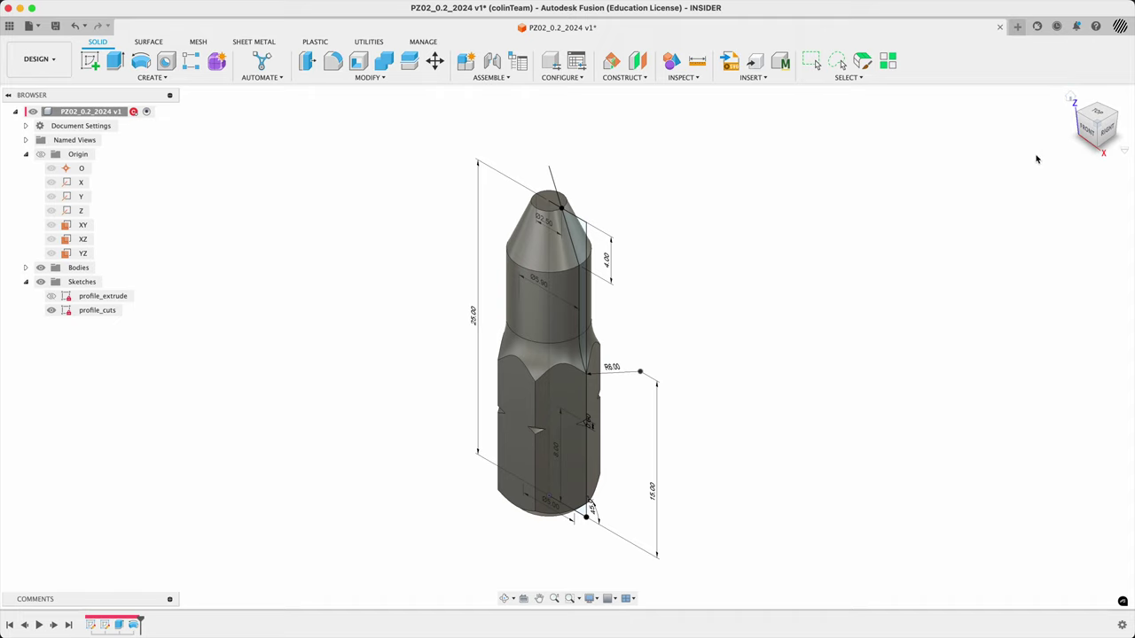
key("super+Tab")
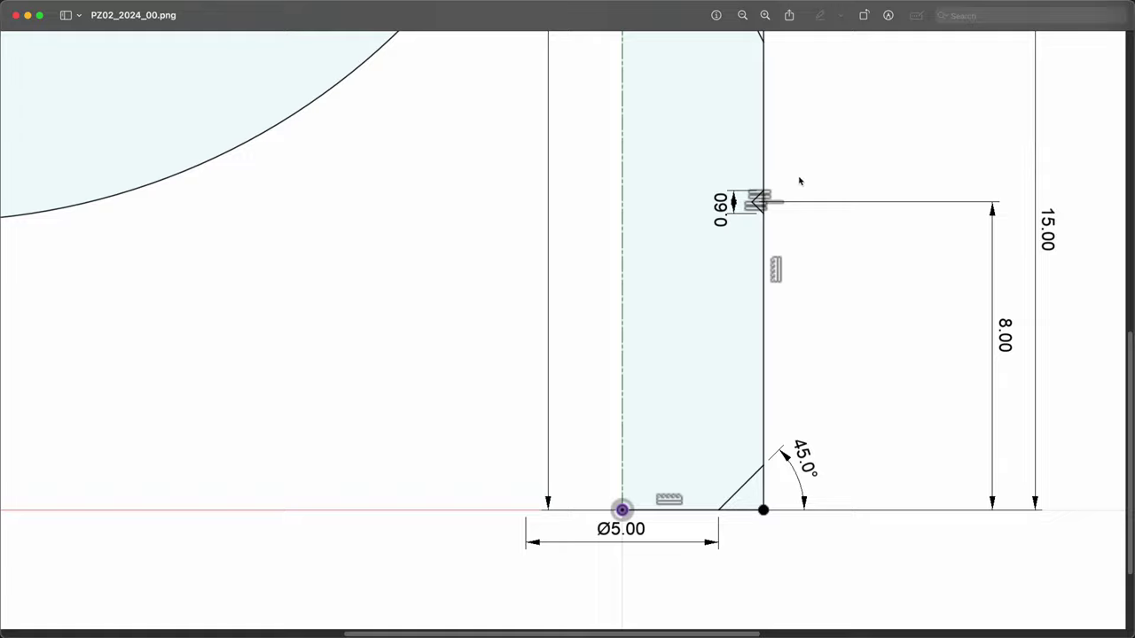
View the posidriveBitNo2 render, then zoom out on the PZ02_2024_00.png profile drawing
key("super+grave")
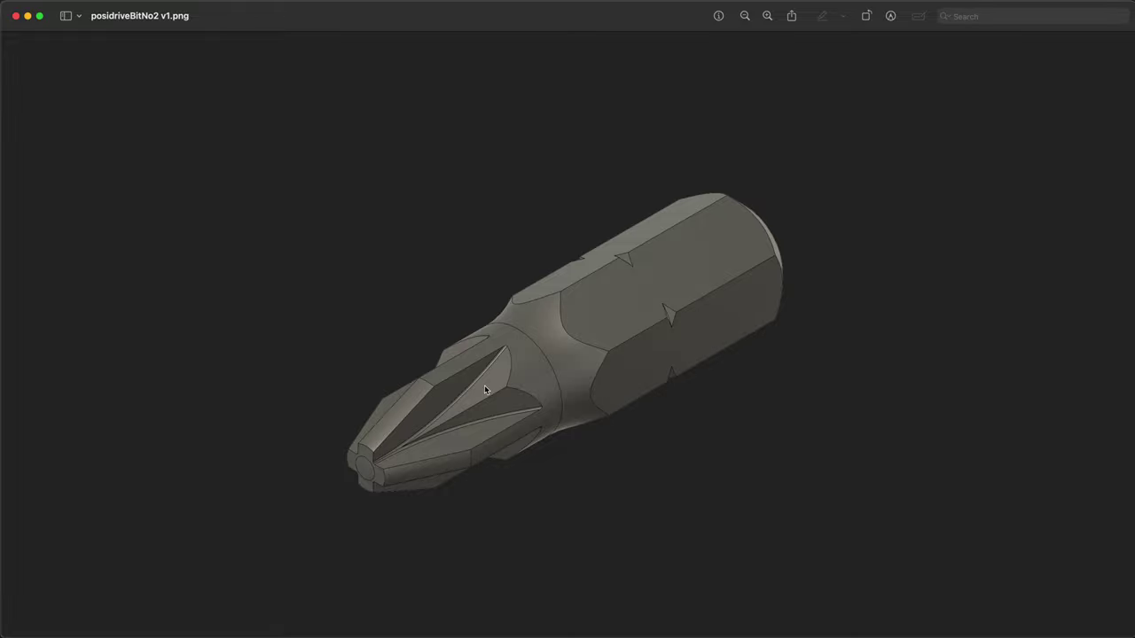
key("super+grave")
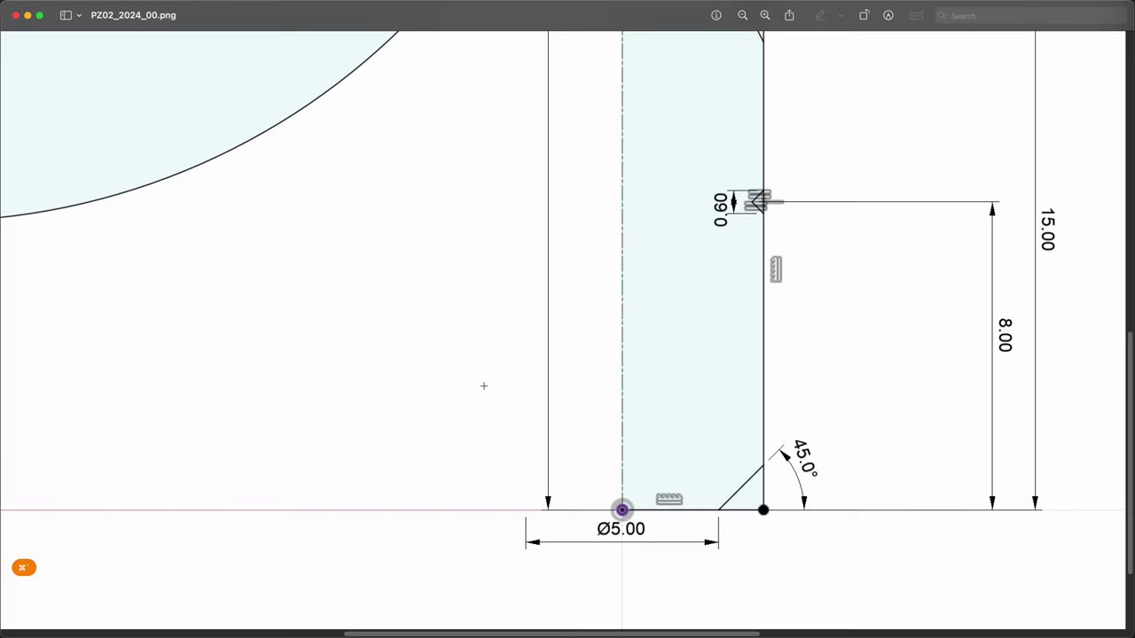
scroll(644, 426, "up", 3)
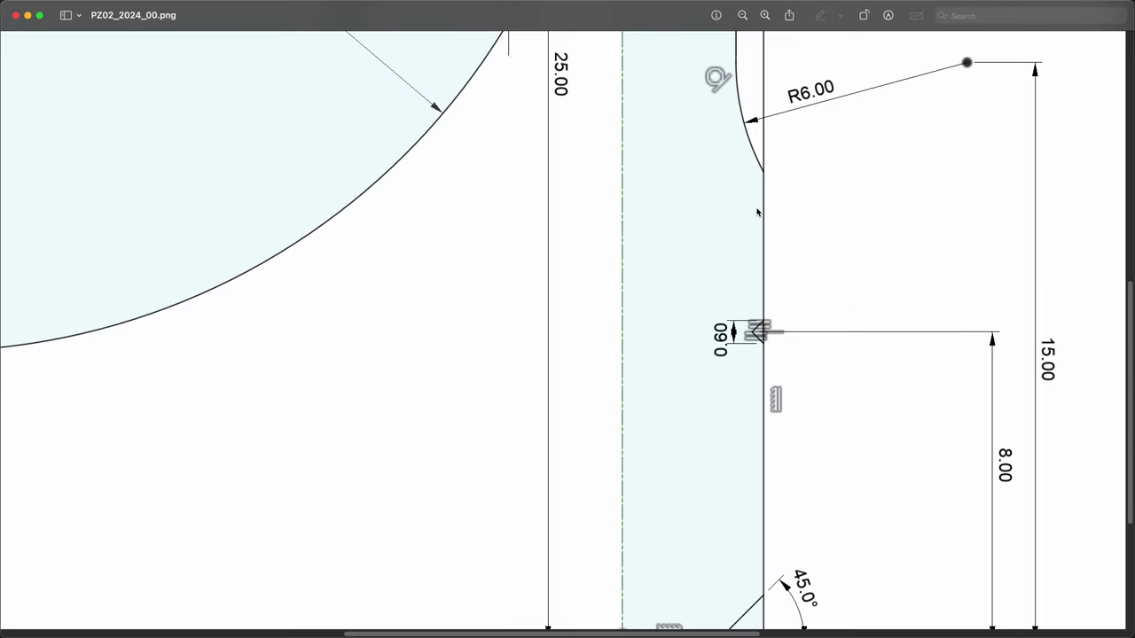
key("super+minus")
key("super+minus")
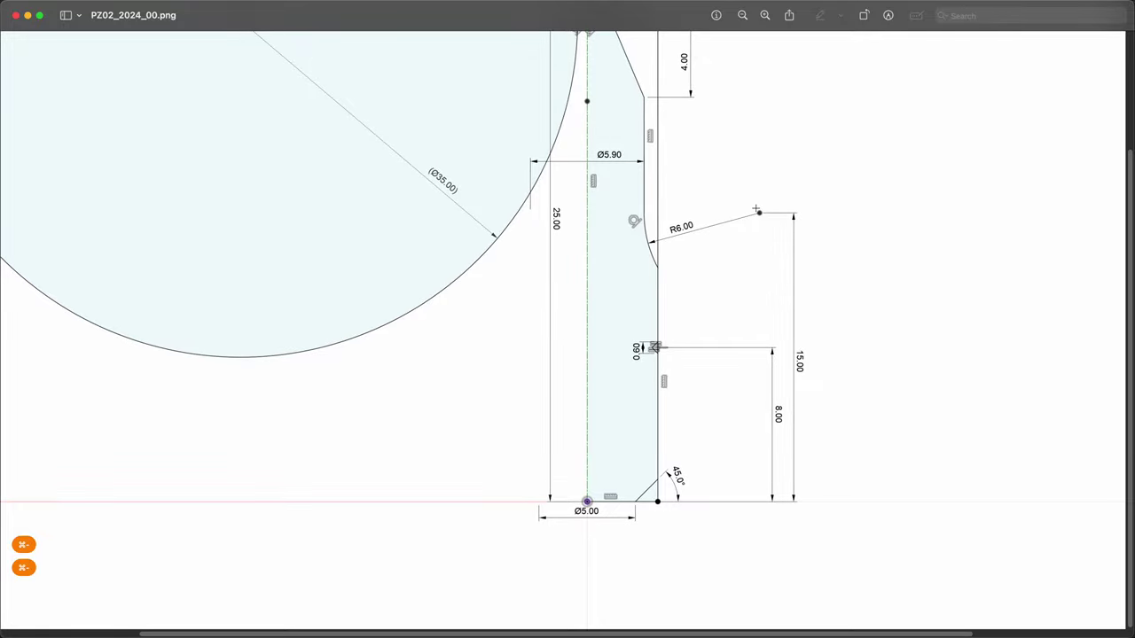
key("super+minus")
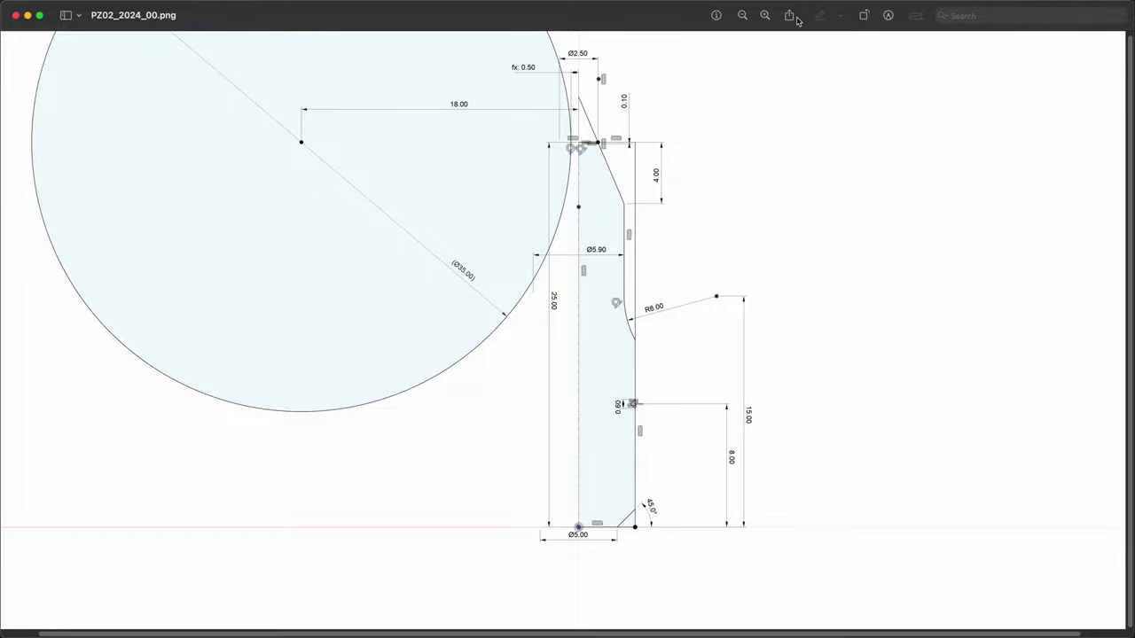
Inspect the tip's 18.00, 0.10 and fx: 0.50 dimensions in Preview, then return to Fusion
key("super+equal")
key("super+equal")
key("super+equal")
key("super+equal")
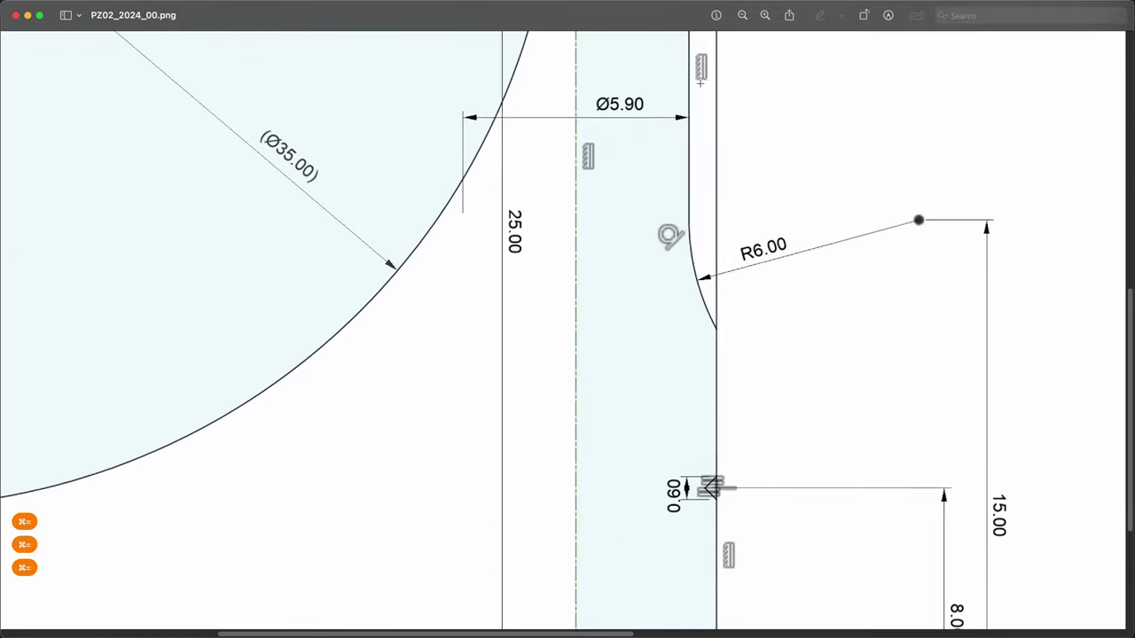
scroll(626, 134, "up", 10)
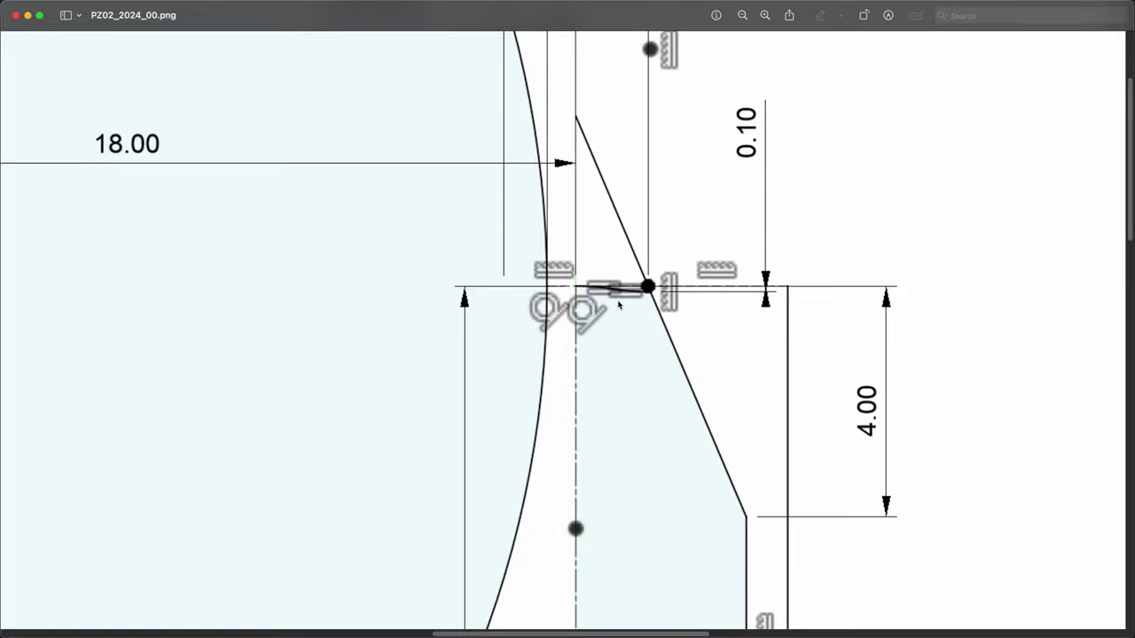
scroll(630, 284, "down", 2)
scroll(630, 284, "up", 2)
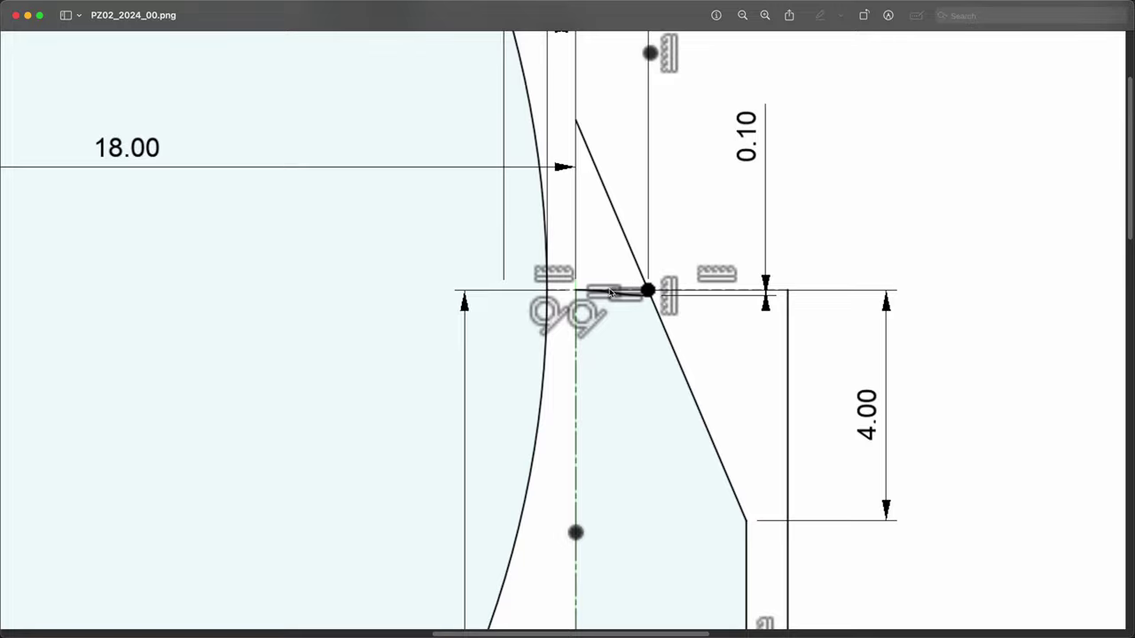
scroll(624, 283, "down", 2)
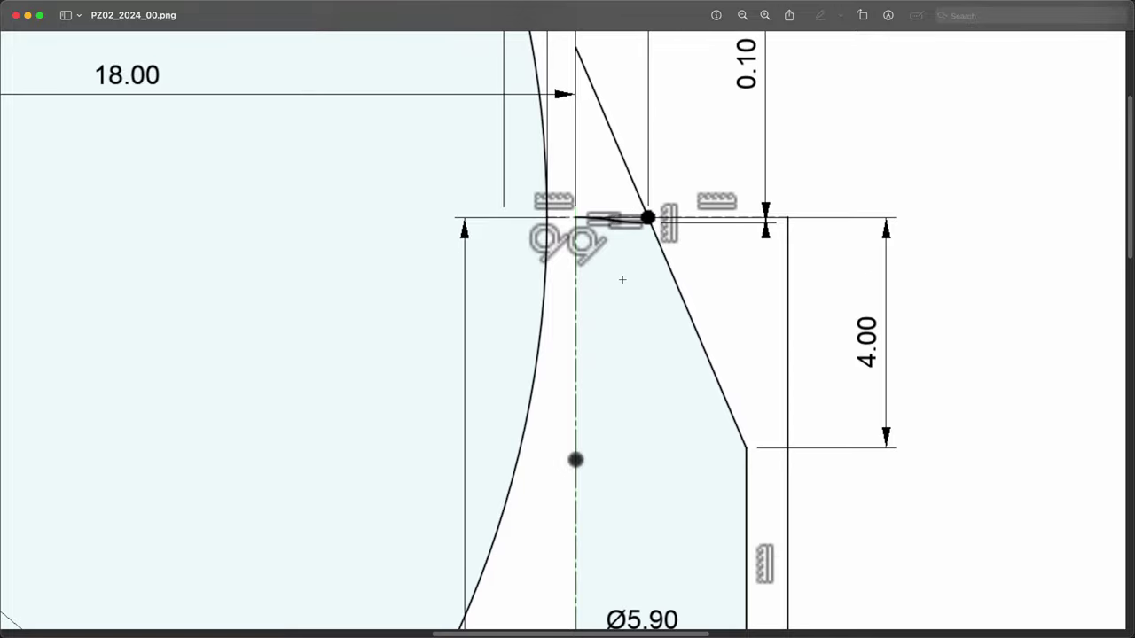
scroll(622, 280, "up", 3)
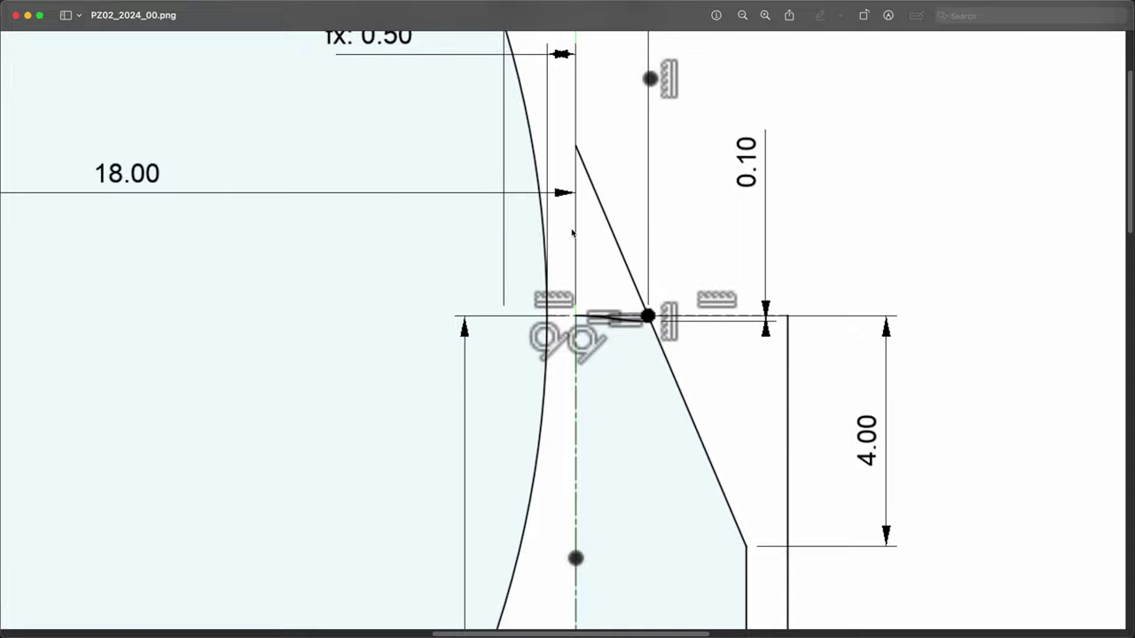
scroll(573, 232, "down", 5)
scroll(575, 228, "up", 2)
key("super+minus")
key("super+minus")
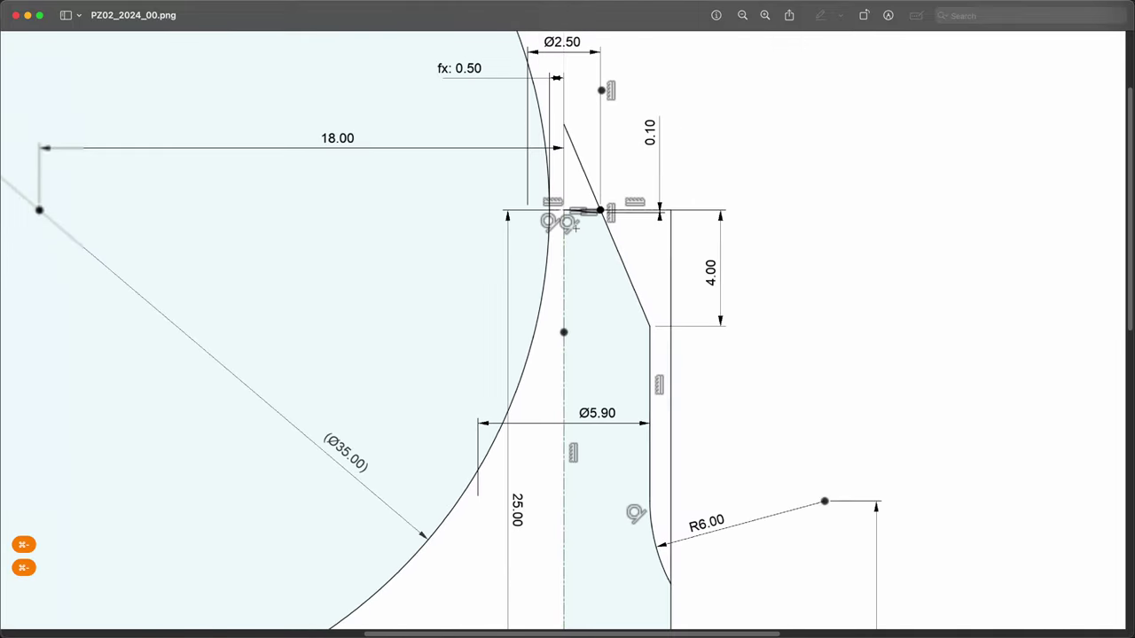
key("super+Tab")
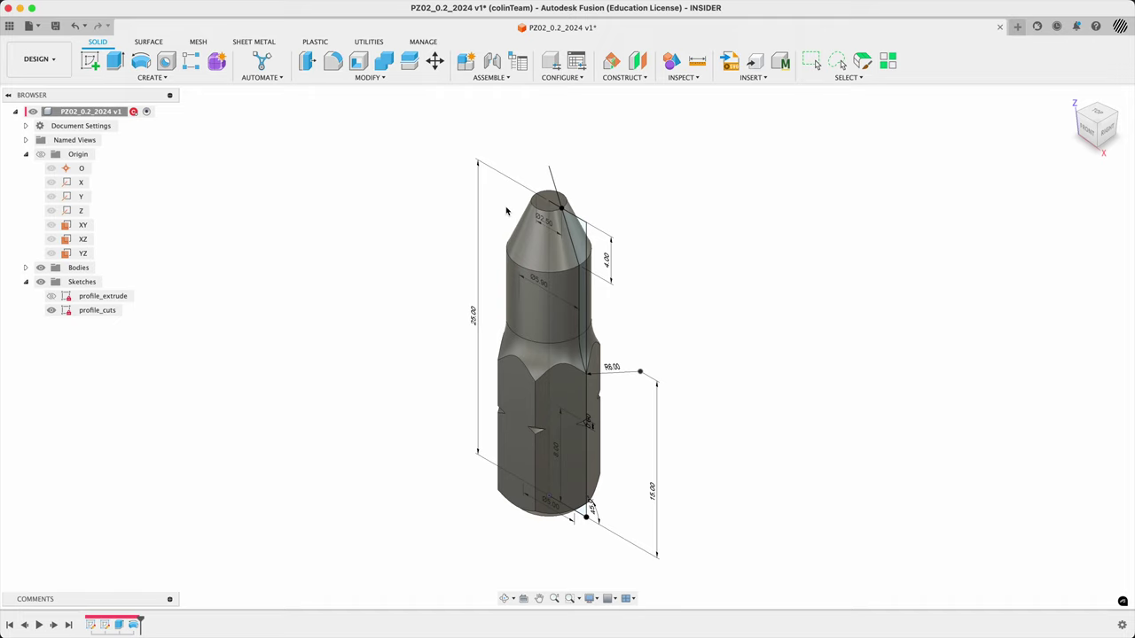
Edit the profile_cuts sketch, viewed from the front and tilted slightly
right_click(580, 232)
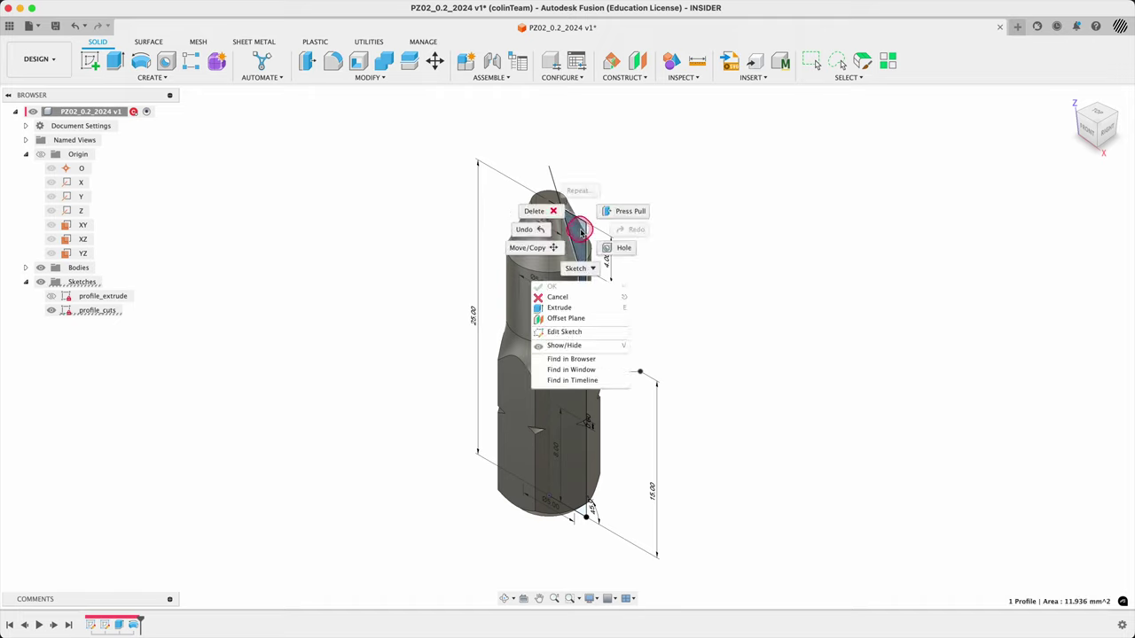
left_click(580, 331)
left_click(1083, 128)
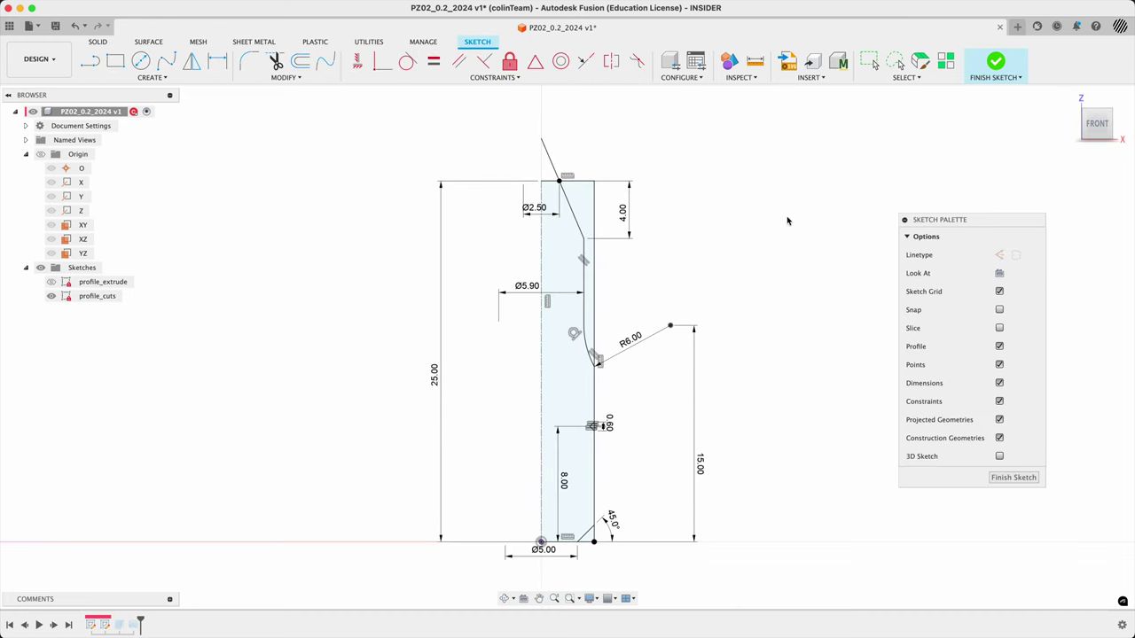
mouse_move(825, 228)
middle_mouse_down("shift")
mouse_move(803, 261)
mouse_move(801, 240)
mouse_move(767, 251)
mouse_move(789, 262)
middle_mouse_up("shift")
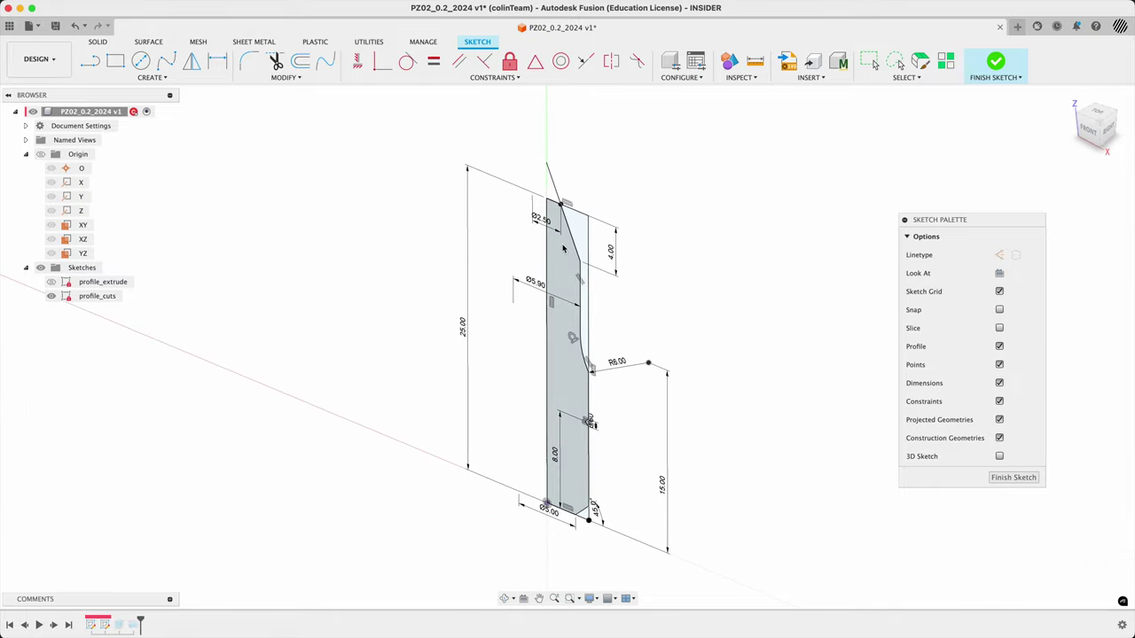
left_click(564, 250)
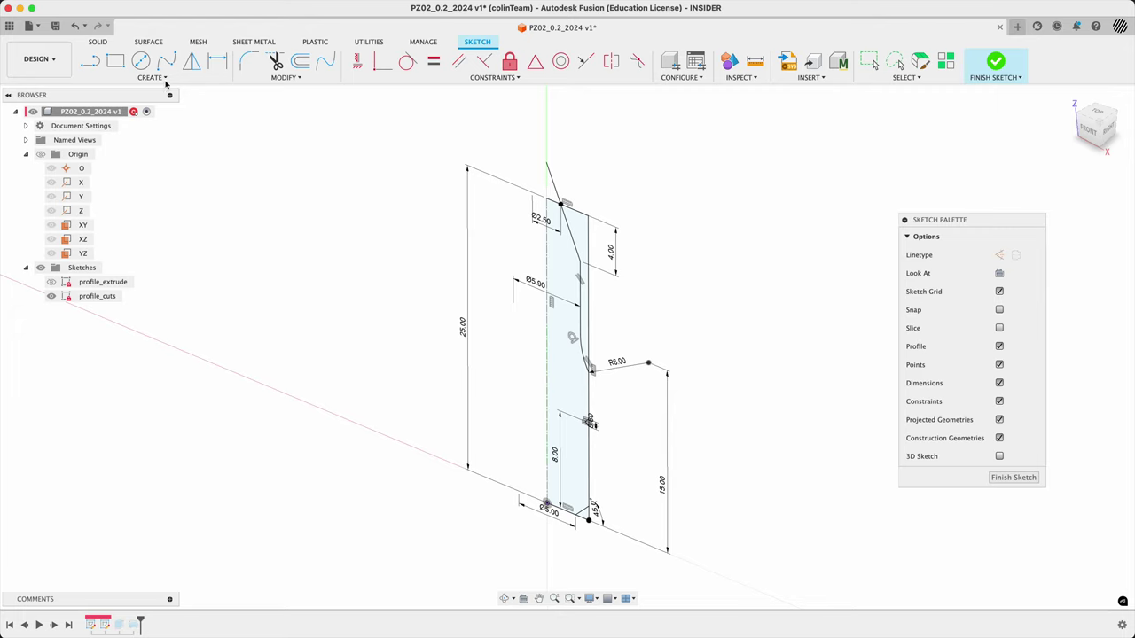
left_click(141, 60)
Draw a large circle left of the profile reaching near the tip, and frame it front-on
left_click(343, 129)
left_click(517, 257)
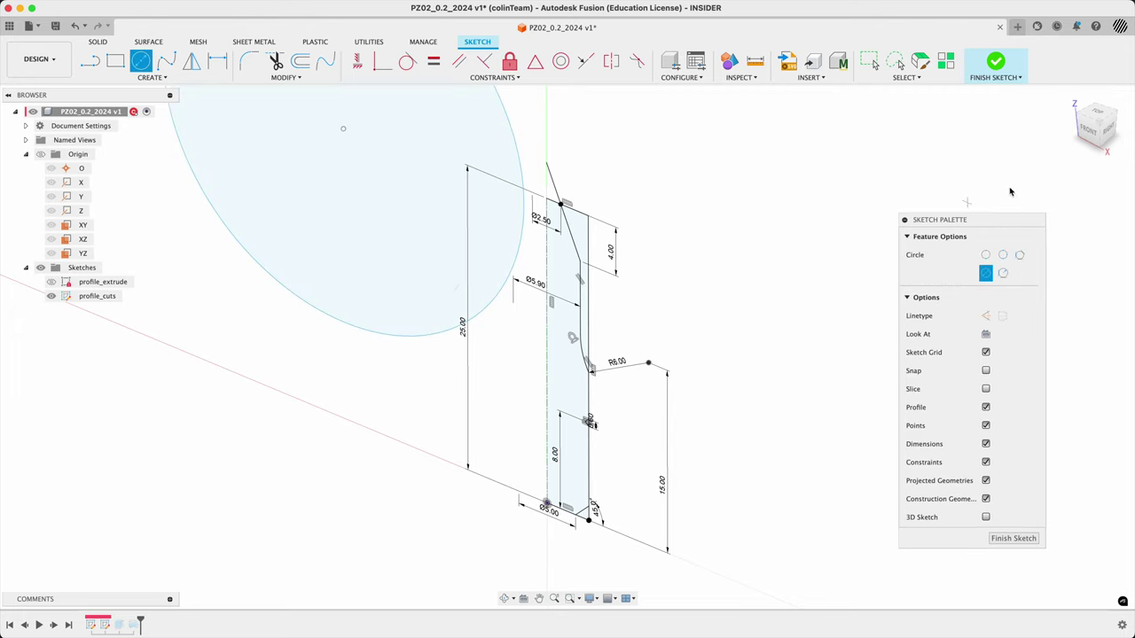
left_click(1088, 130)
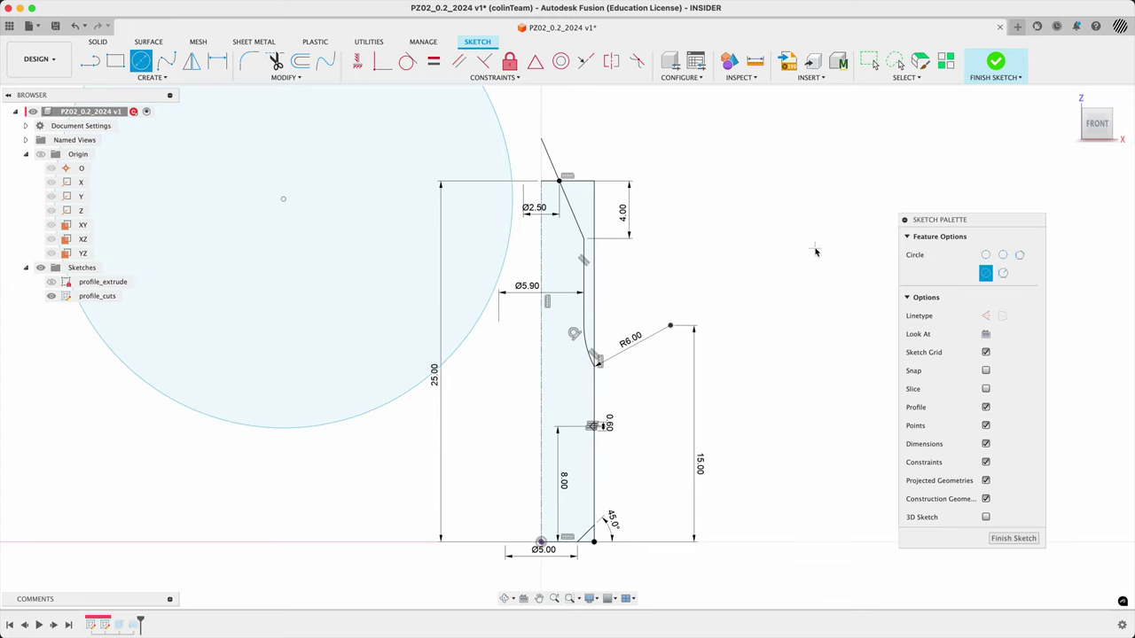
scroll(811, 226, "down", 5)
mouse_move(806, 222)
middle_mouse_down()
mouse_move(700, 240)
mouse_move(674, 262)
middle_mouse_up()
scroll(656, 270, "down", 1)
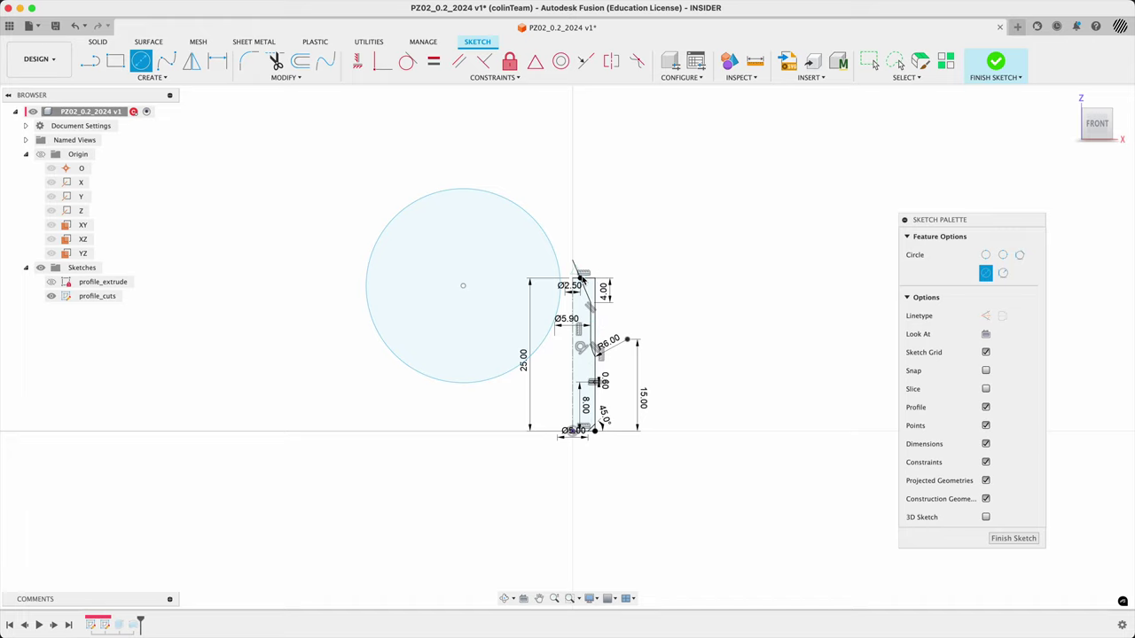
scroll(521, 284, "up", 3)
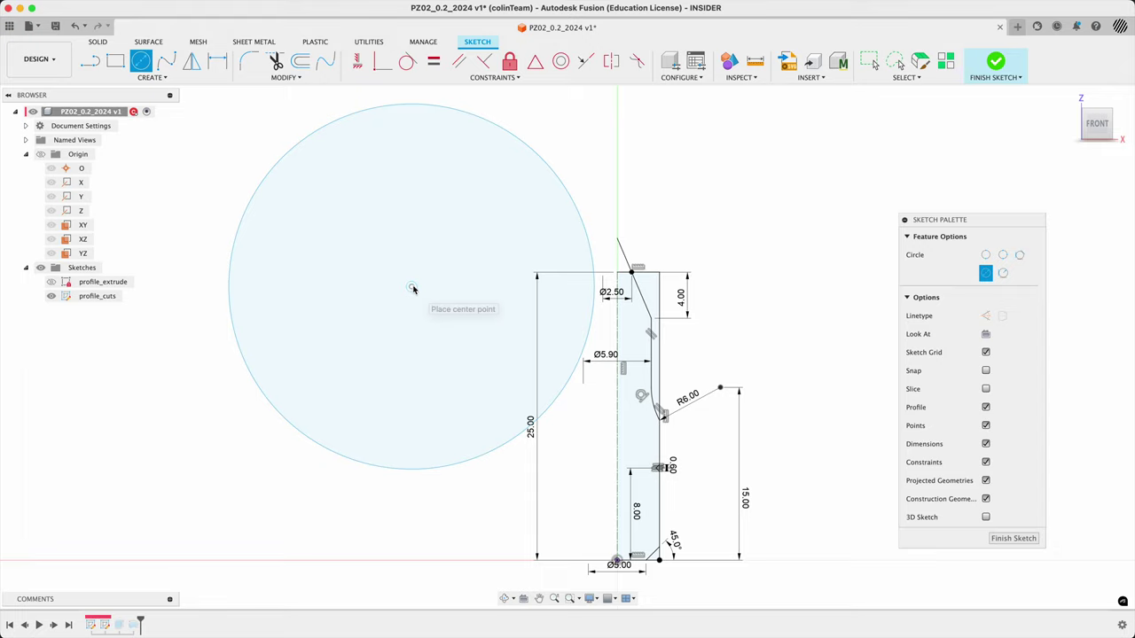
scroll(594, 266, "up", 3)
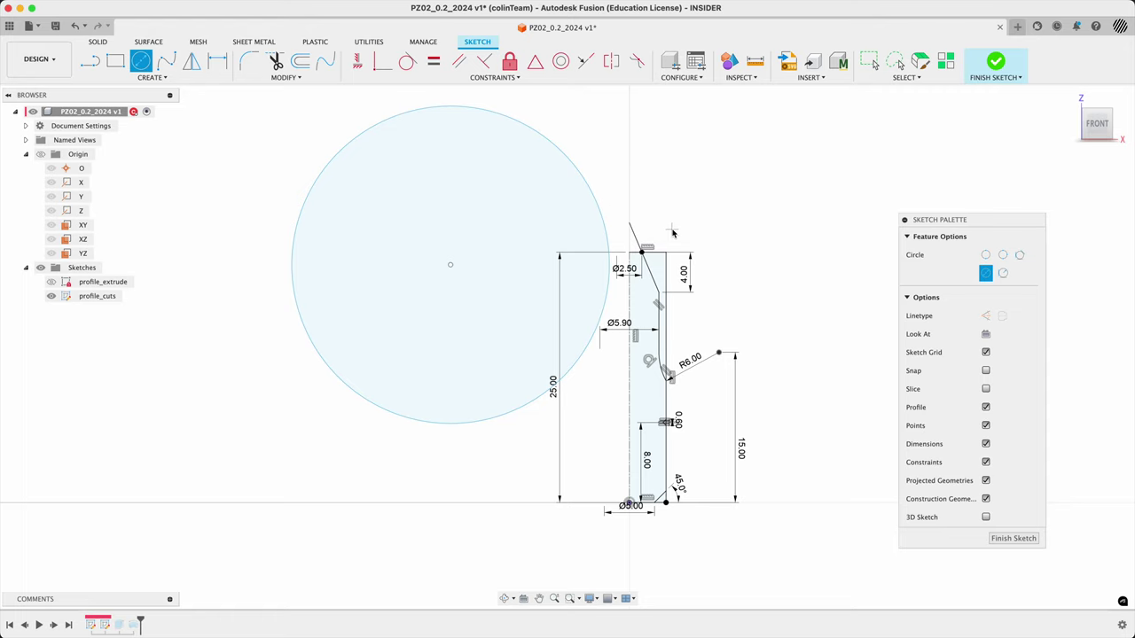
key("super+Tab")
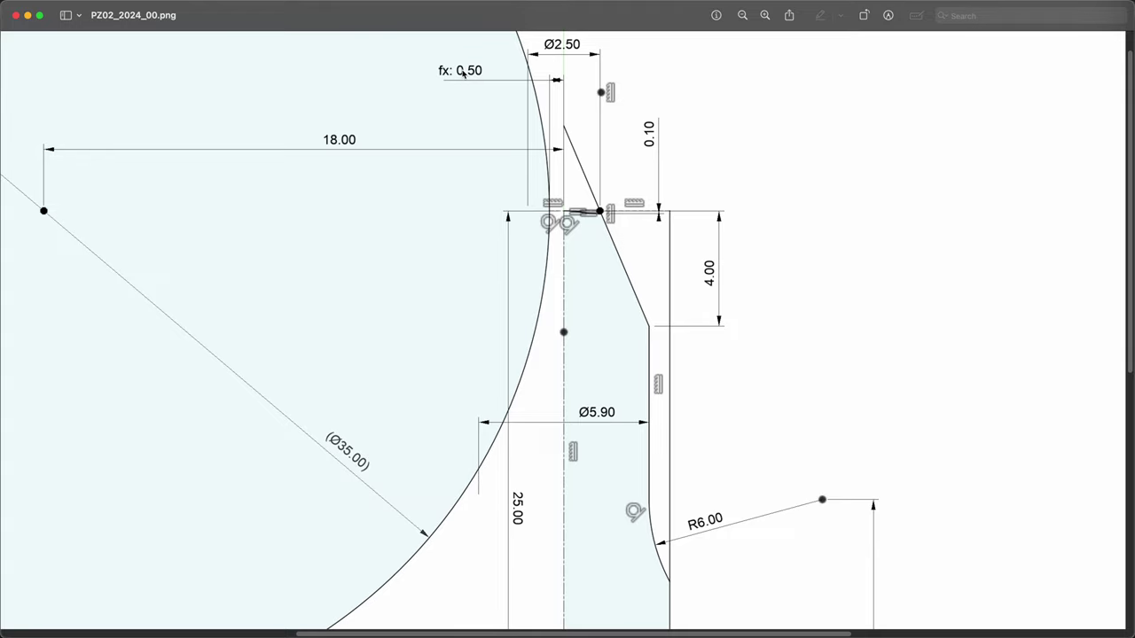
key("super+Tab")
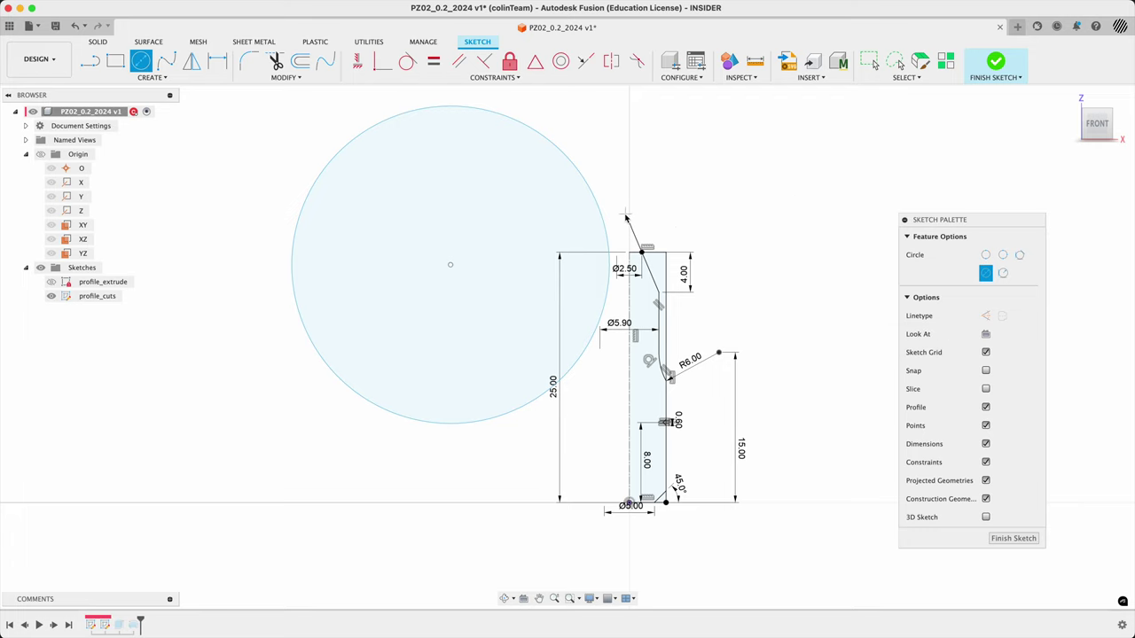
key("super+Tab")
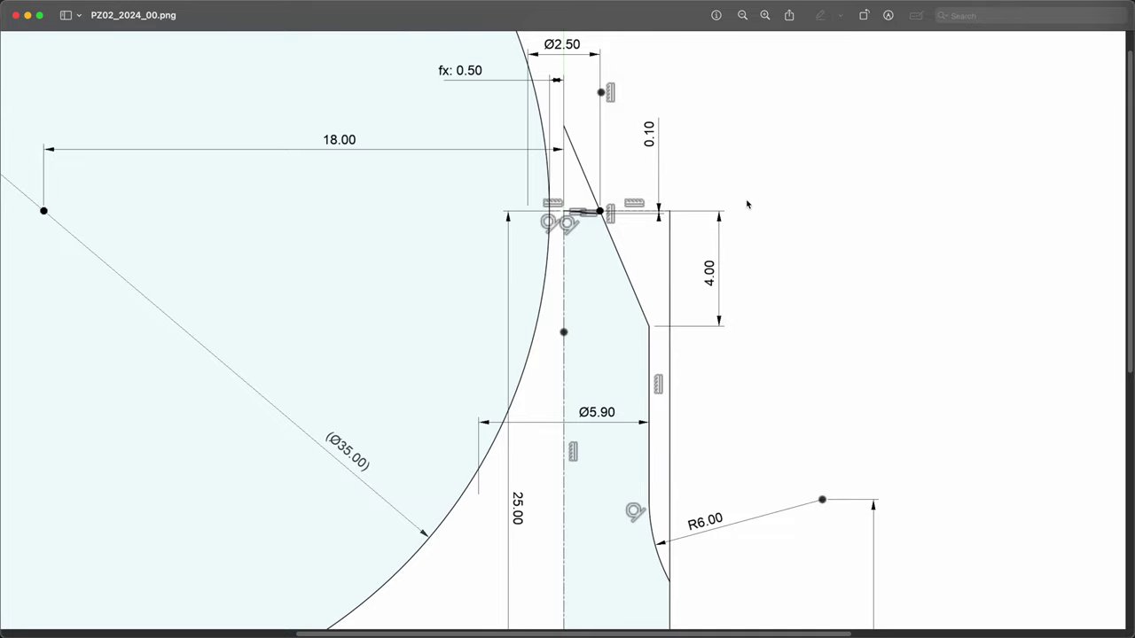
key("super+Tab")
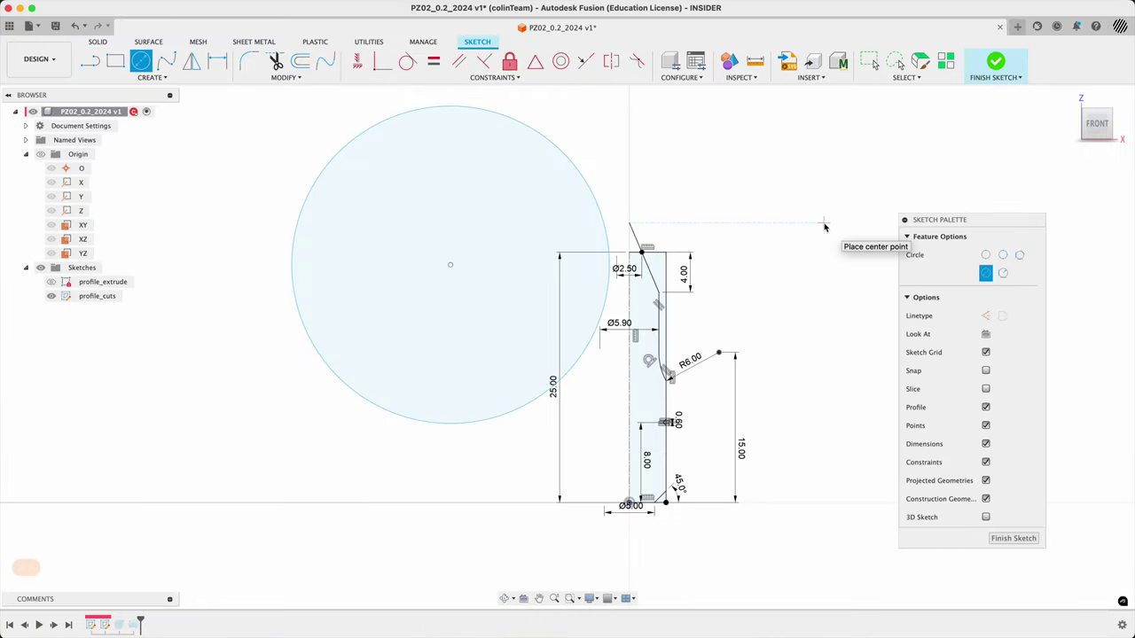
Add an 18 mm linear dimension from the large circle's centre to the bit's centreline
key("d")
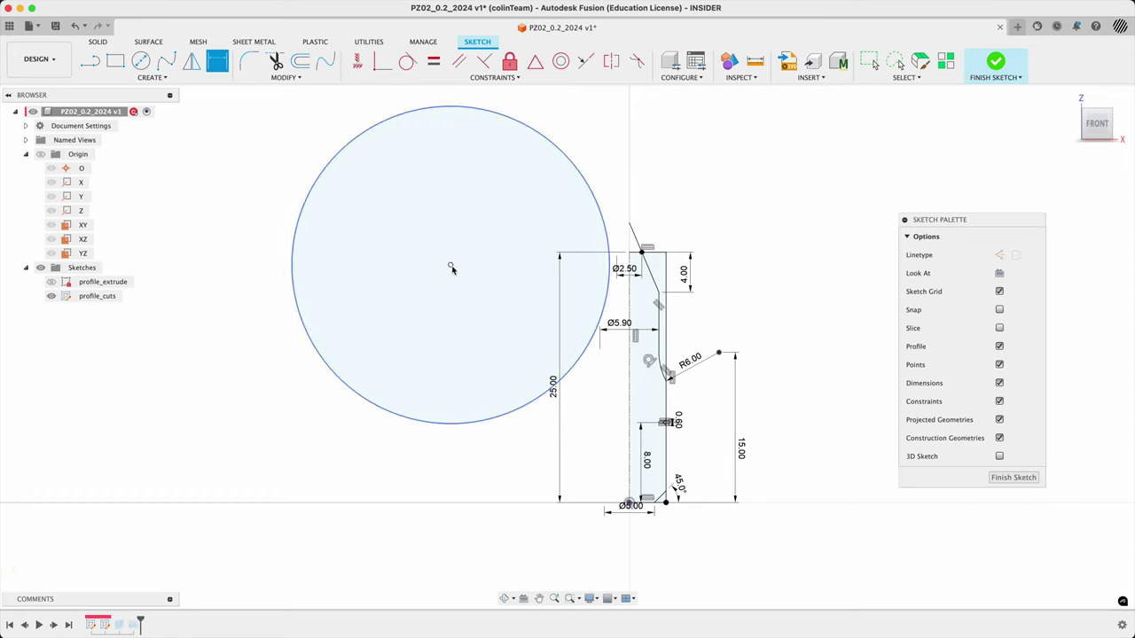
key("Escape")
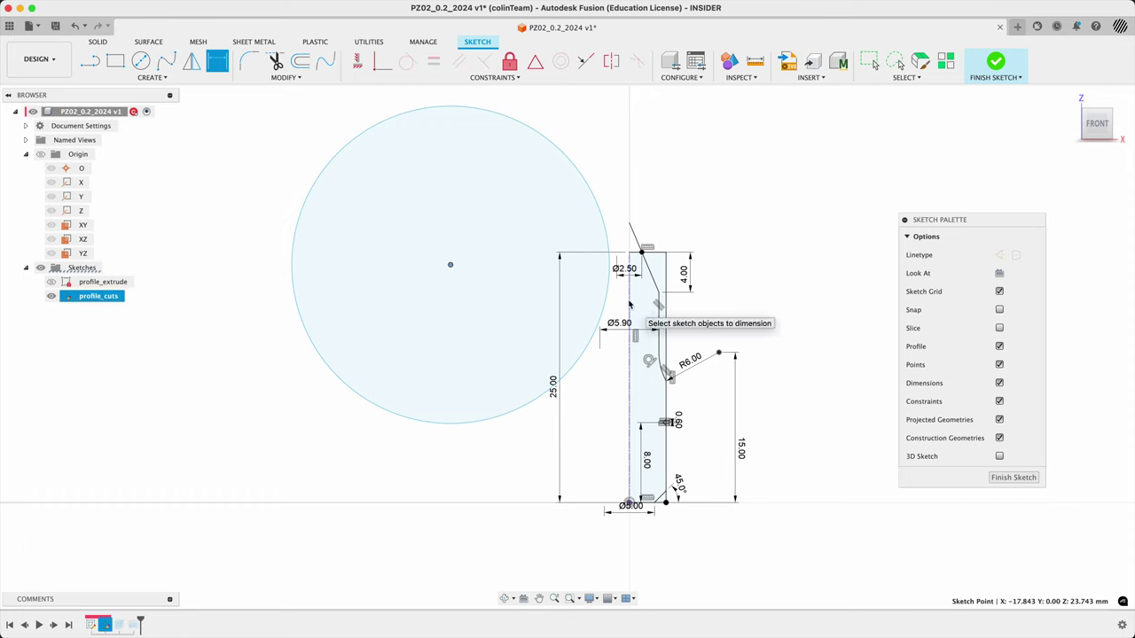
left_click(630, 312)
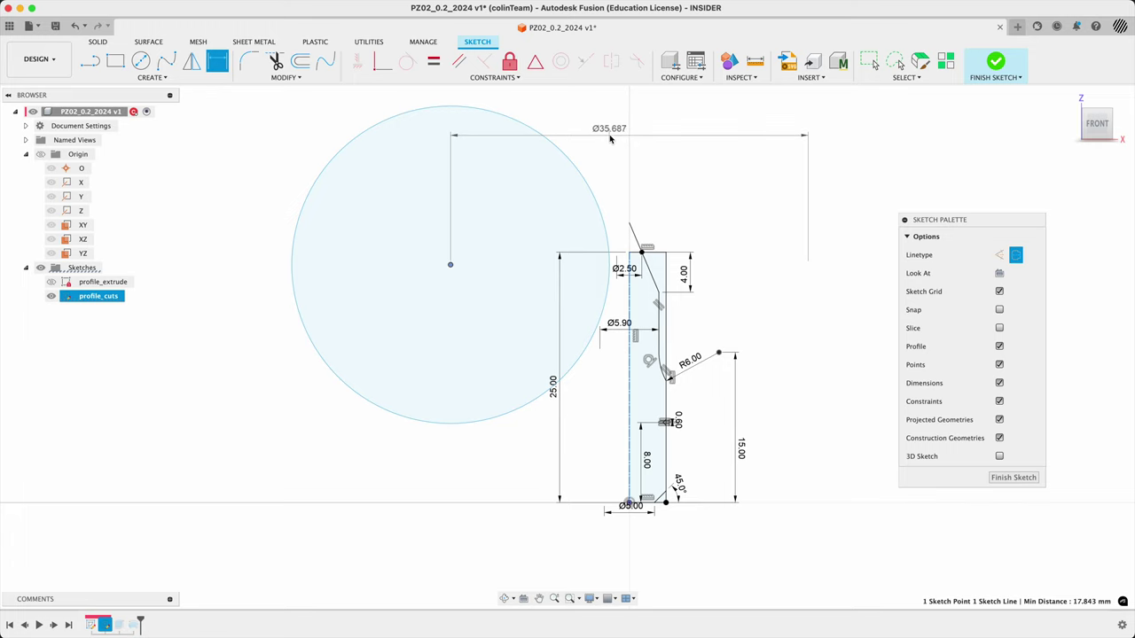
right_click(608, 138)
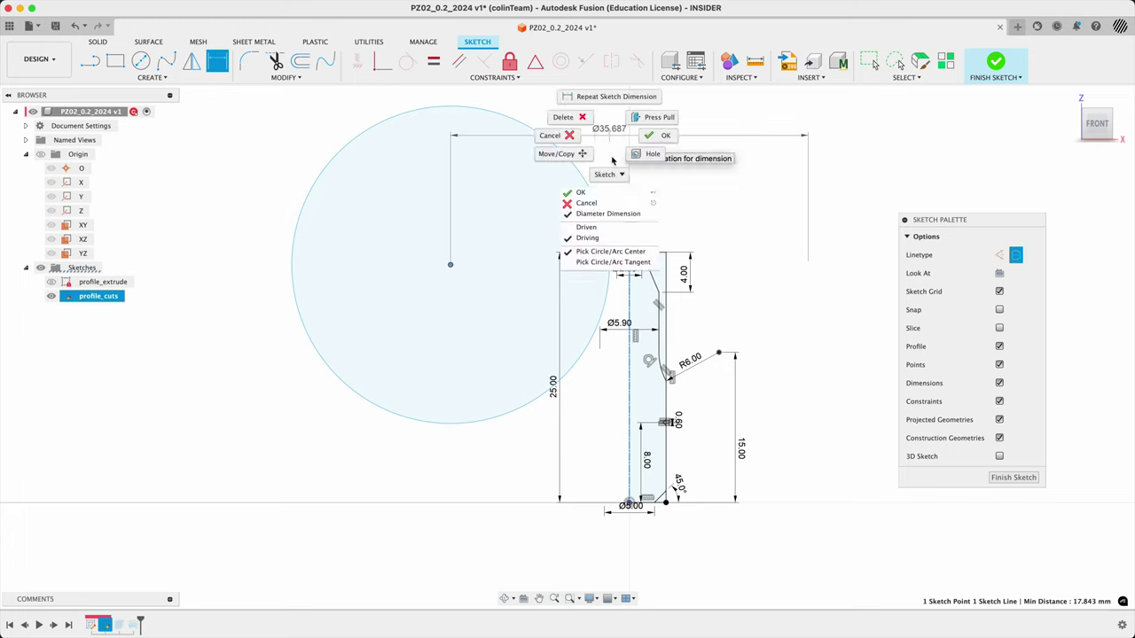
left_click(619, 215)
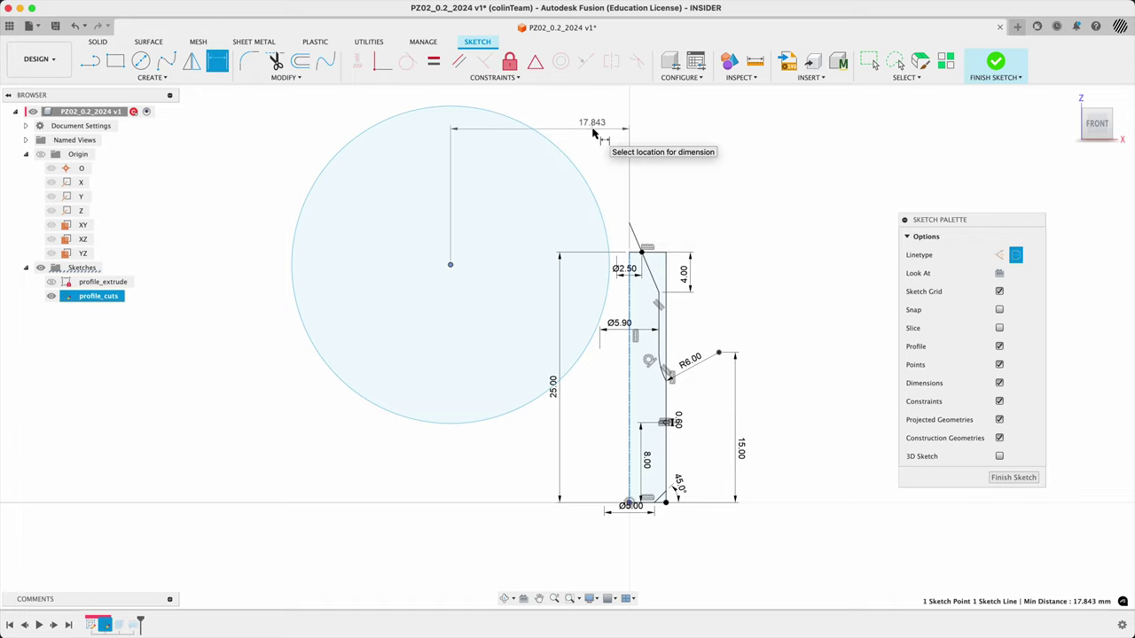
left_click(594, 133)
type("18")
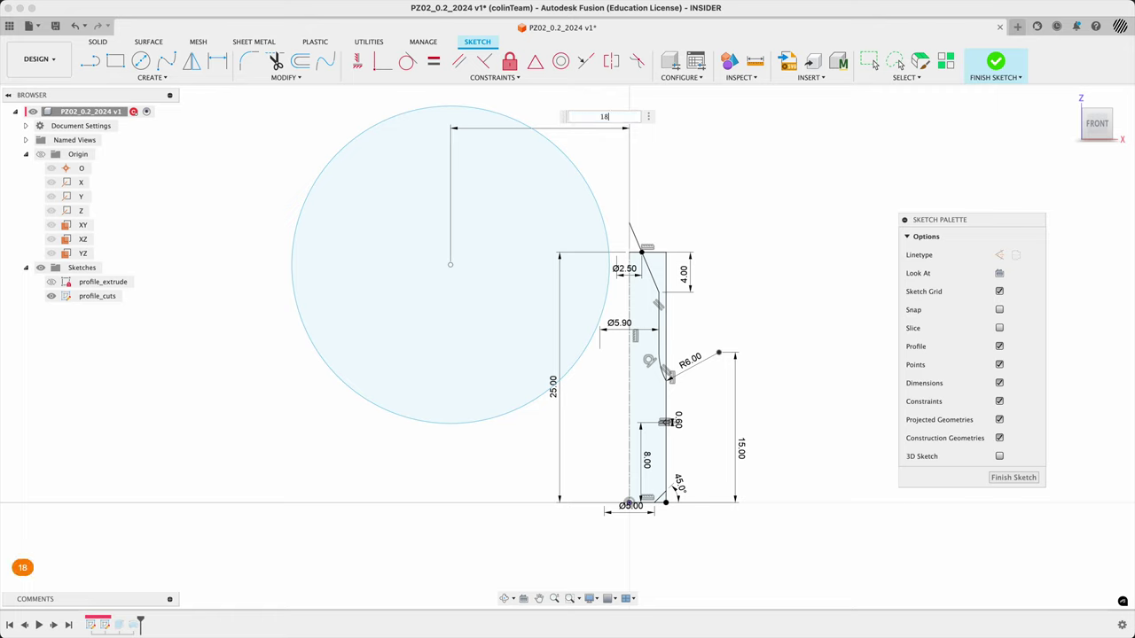
key("Return")
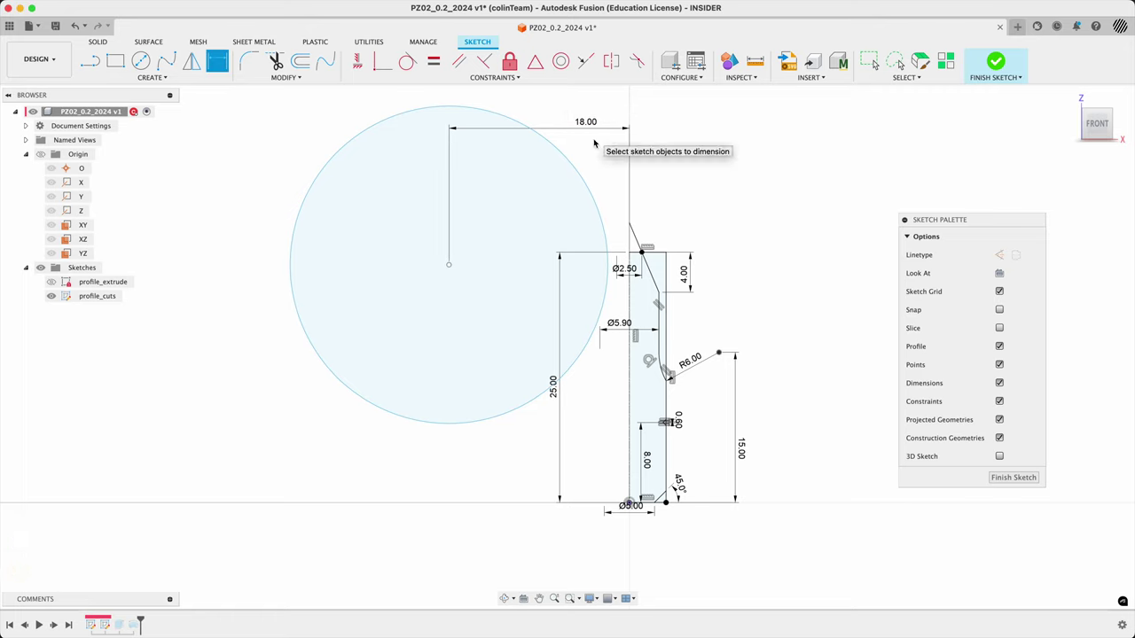
Make the large circle's centre coincident with the profile's top horizontal edge
scroll(625, 257, "up", 3)
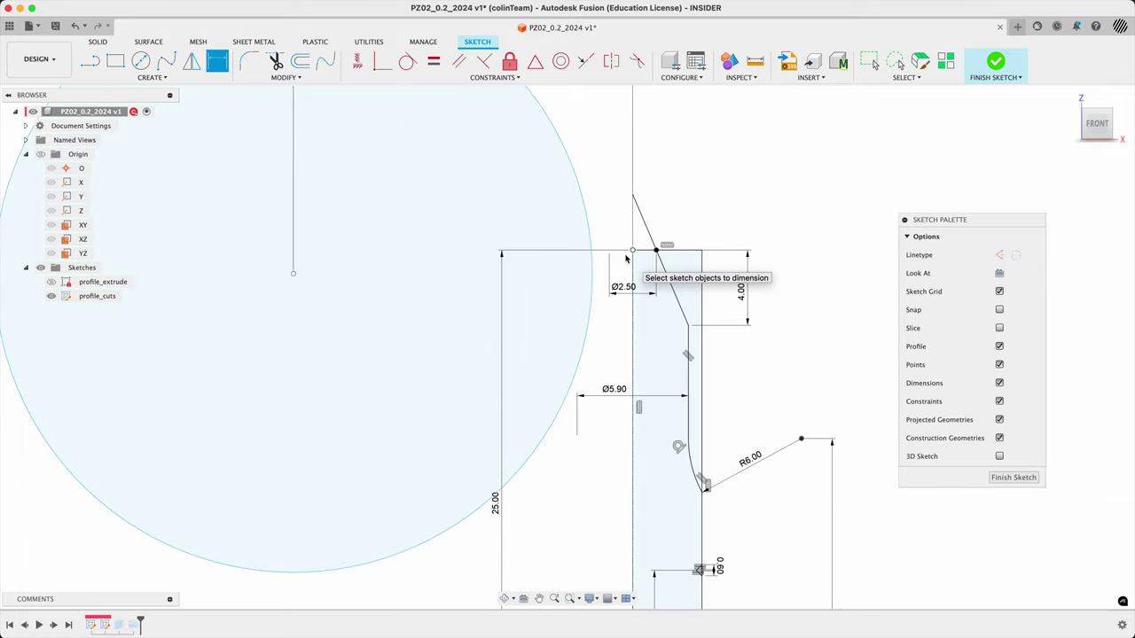
scroll(625, 257, "up", 2)
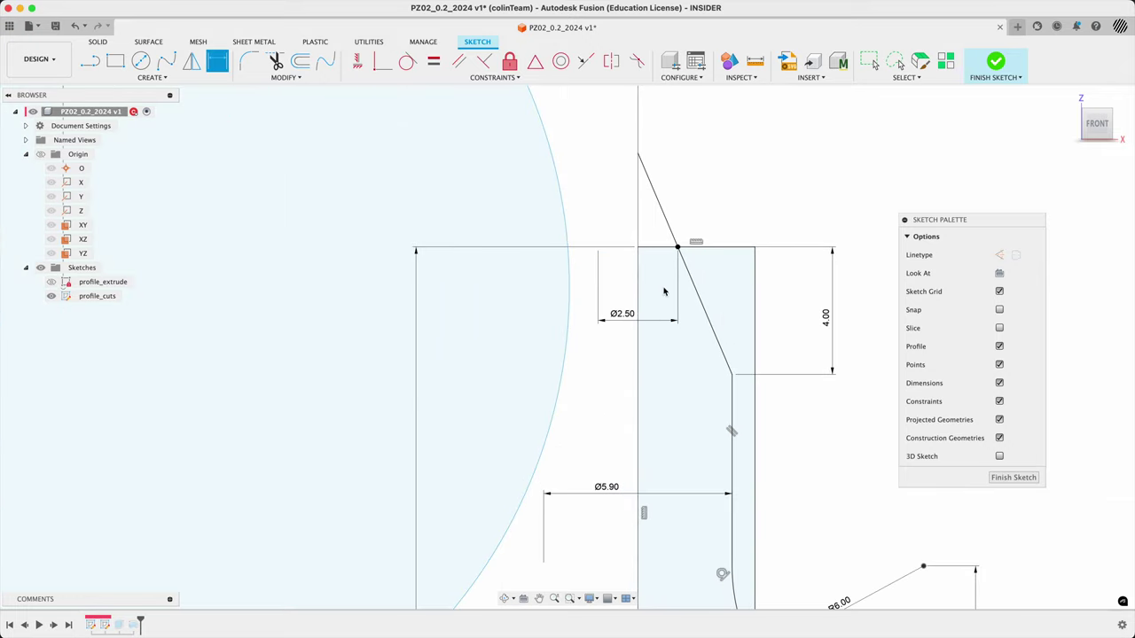
scroll(676, 265, "down", 4)
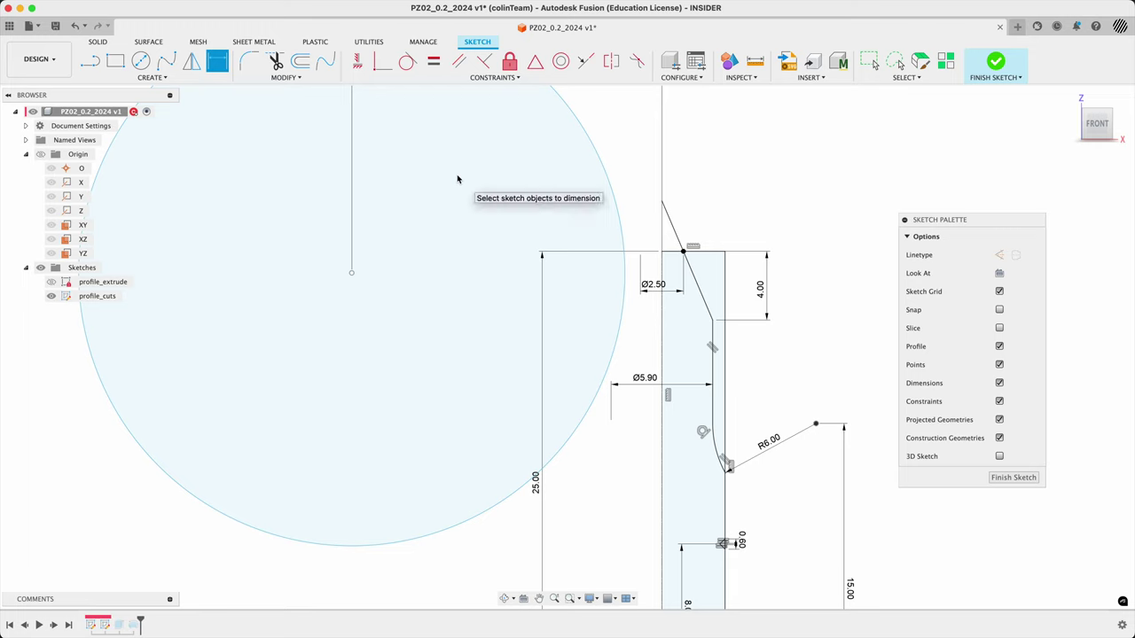
left_click(384, 65)
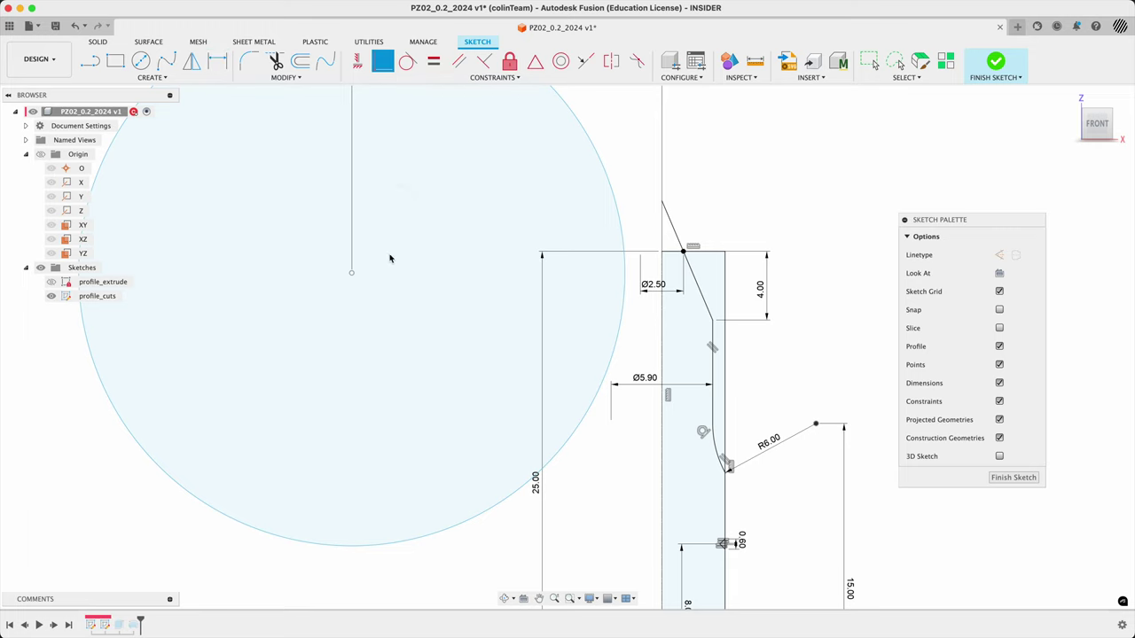
left_click(351, 273)
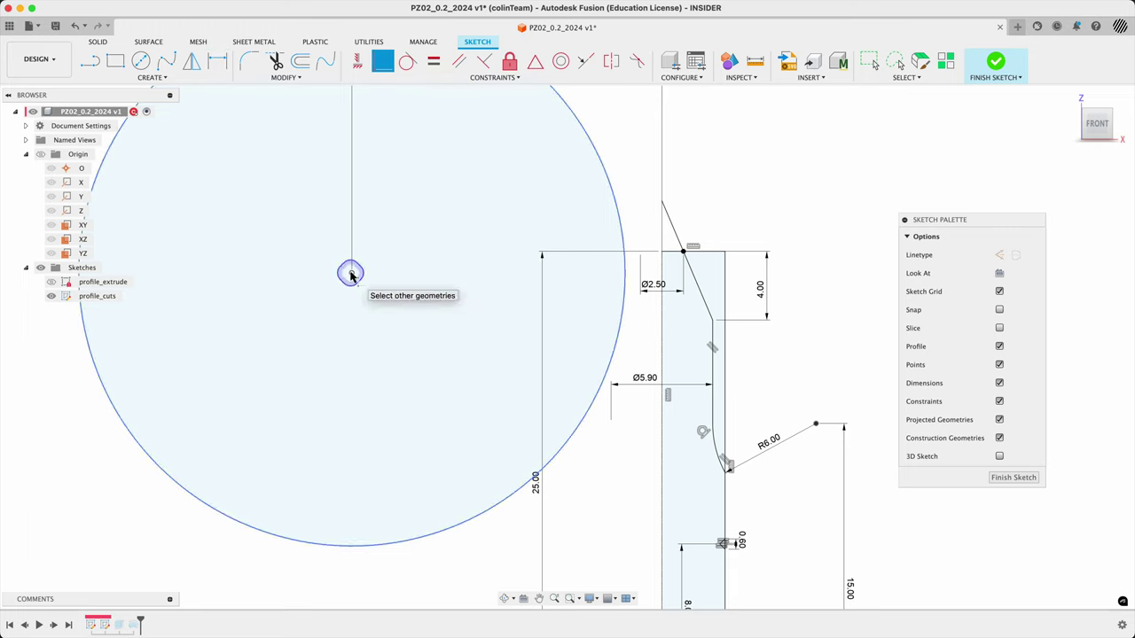
left_click(668, 255)
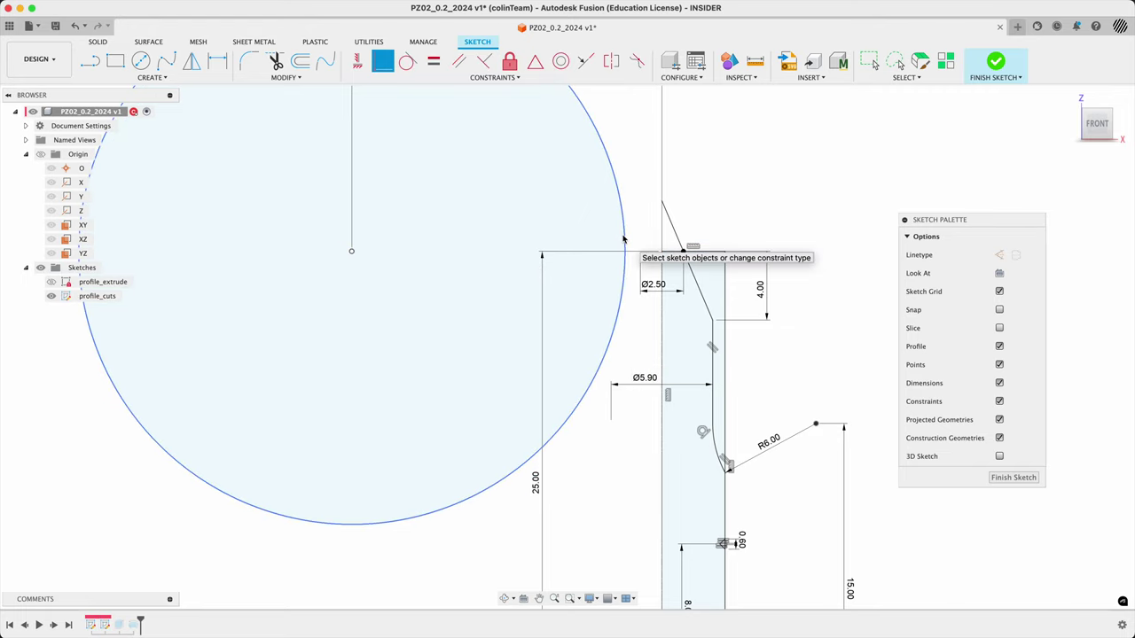
Move the 18.00 dimension label inside the circle
scroll(661, 266, "down", 5)
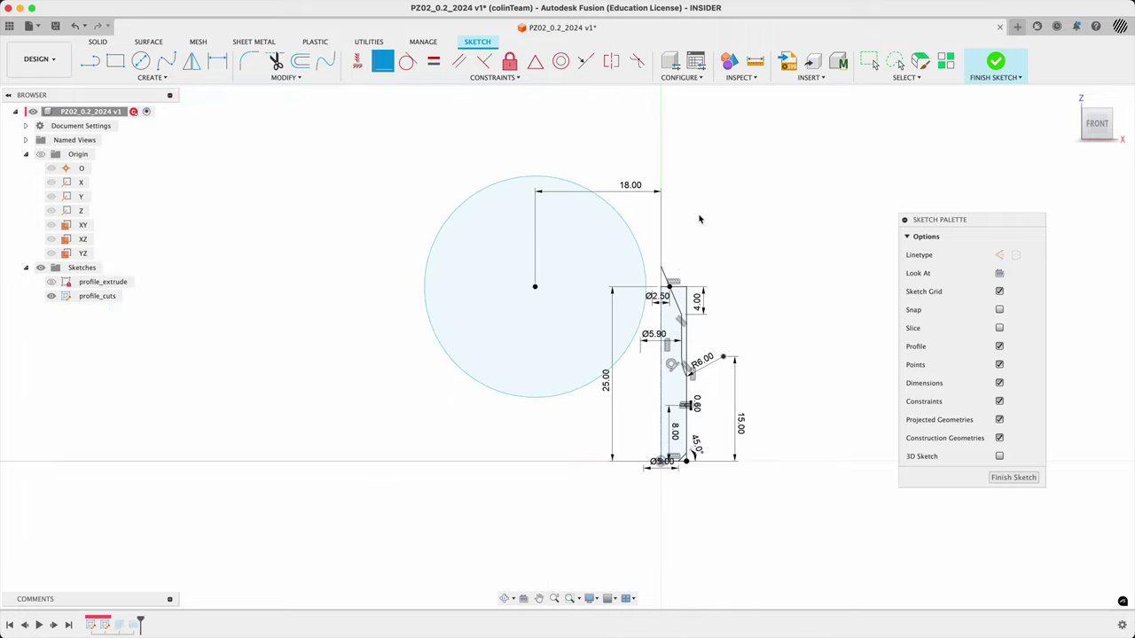
middle_click_drag(698, 219, 674, 273)
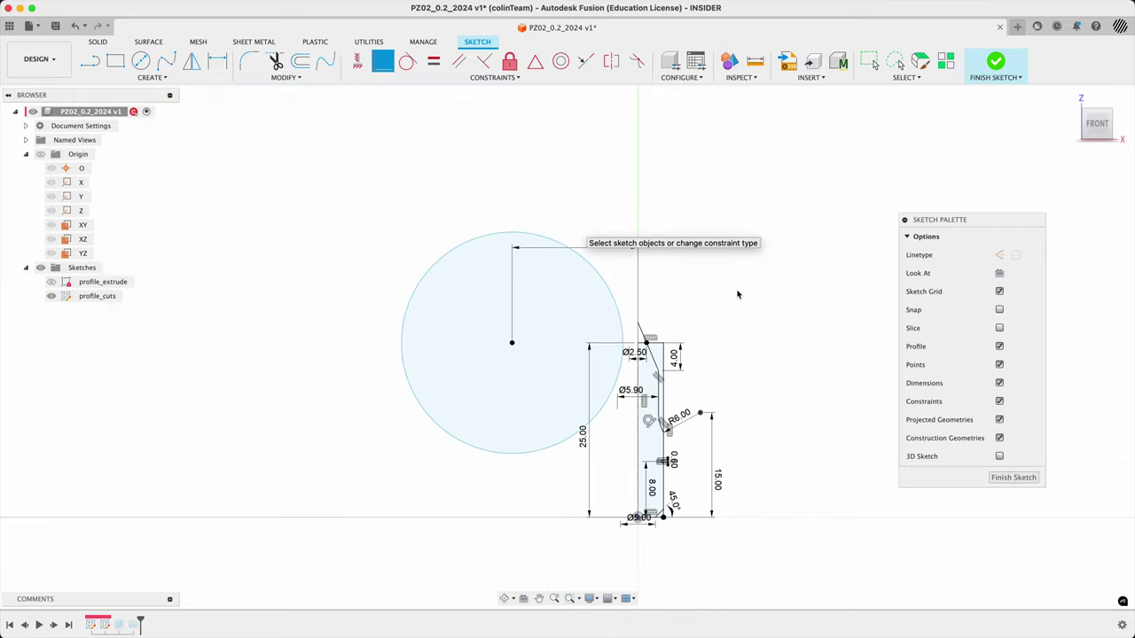
scroll(638, 283, "right", 2)
scroll(543, 259, "down", 2)
left_click_drag(544, 260, 518, 316)
Dimension the circle's diameter as d16*2, twice the 18 mm distance
scroll(518, 316, "down", 2)
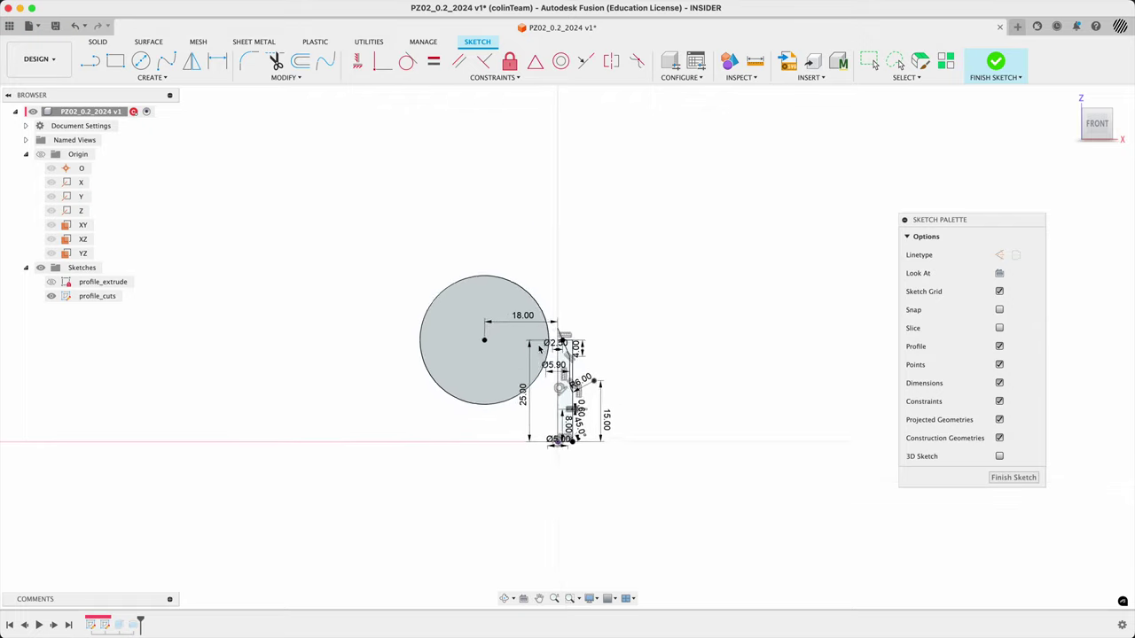
scroll(620, 327, "up", 6)
scroll(732, 261, "left", 2)
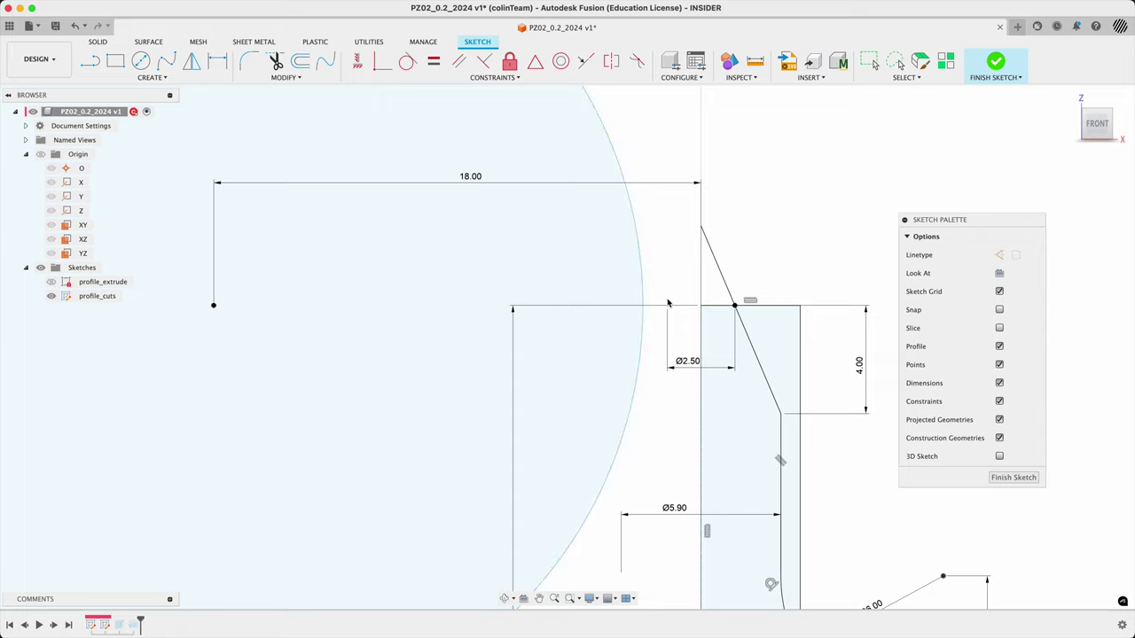
key("d")
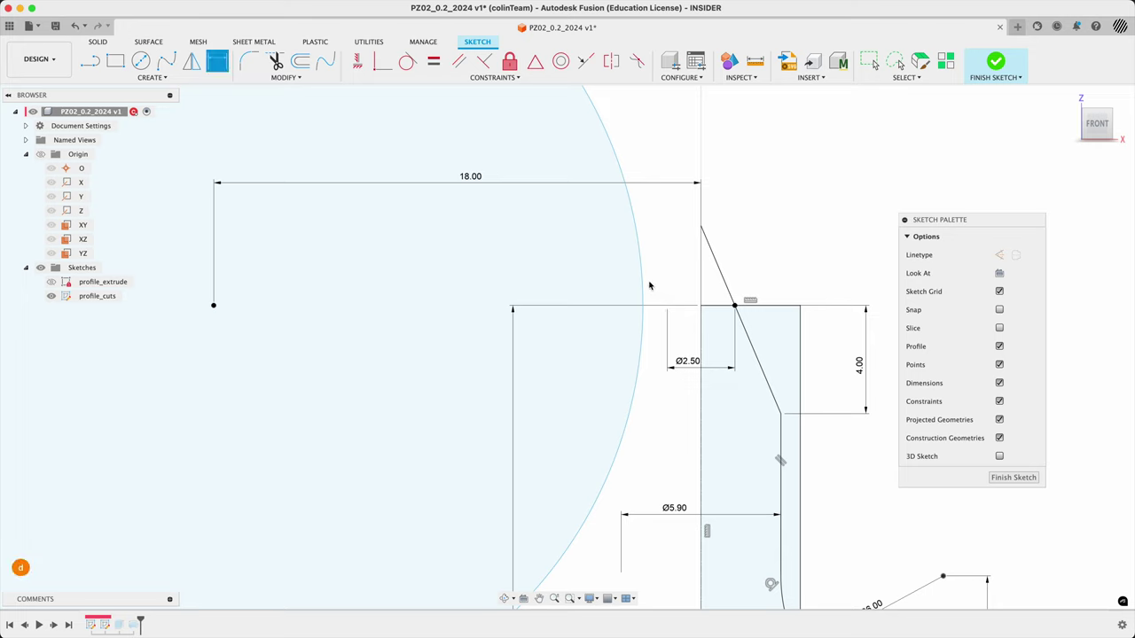
left_click(644, 285)
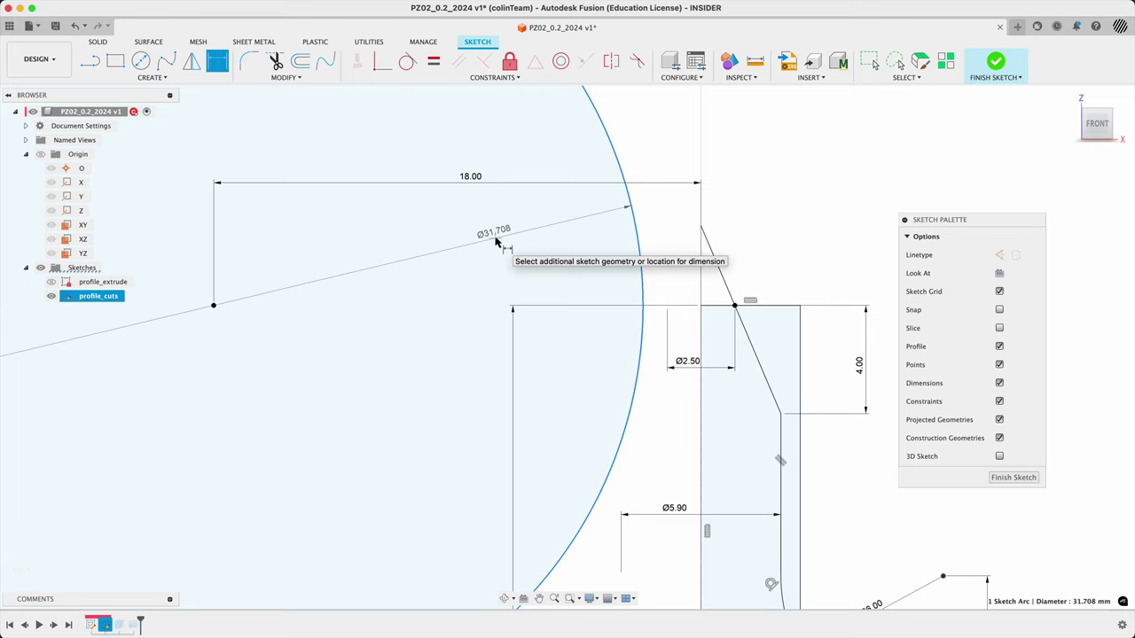
left_click(493, 238)
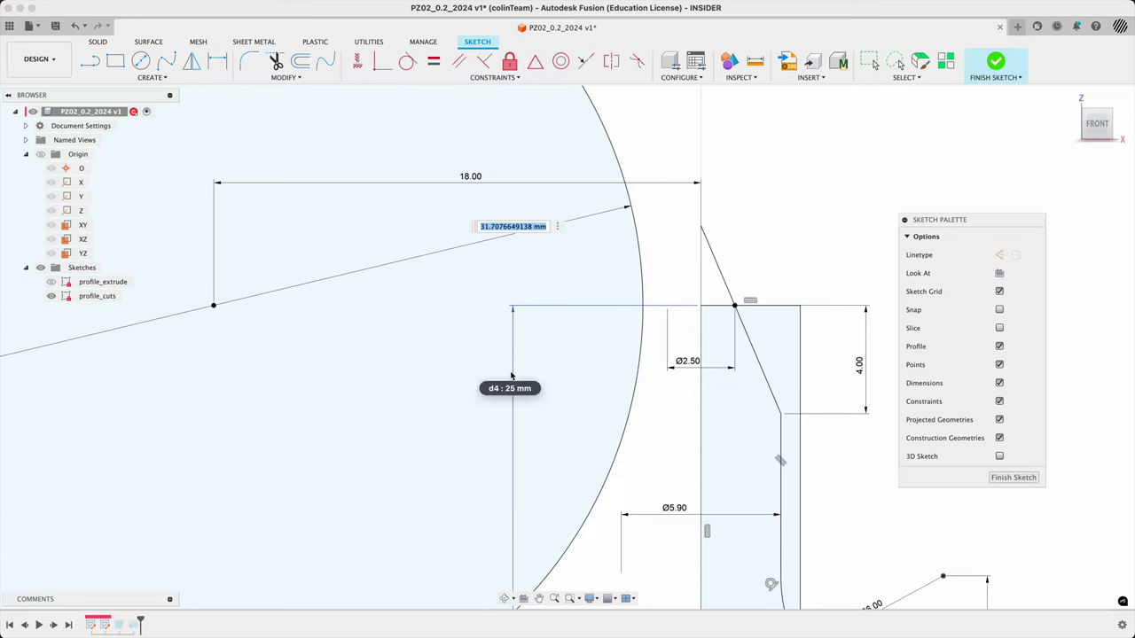
left_click(472, 178)
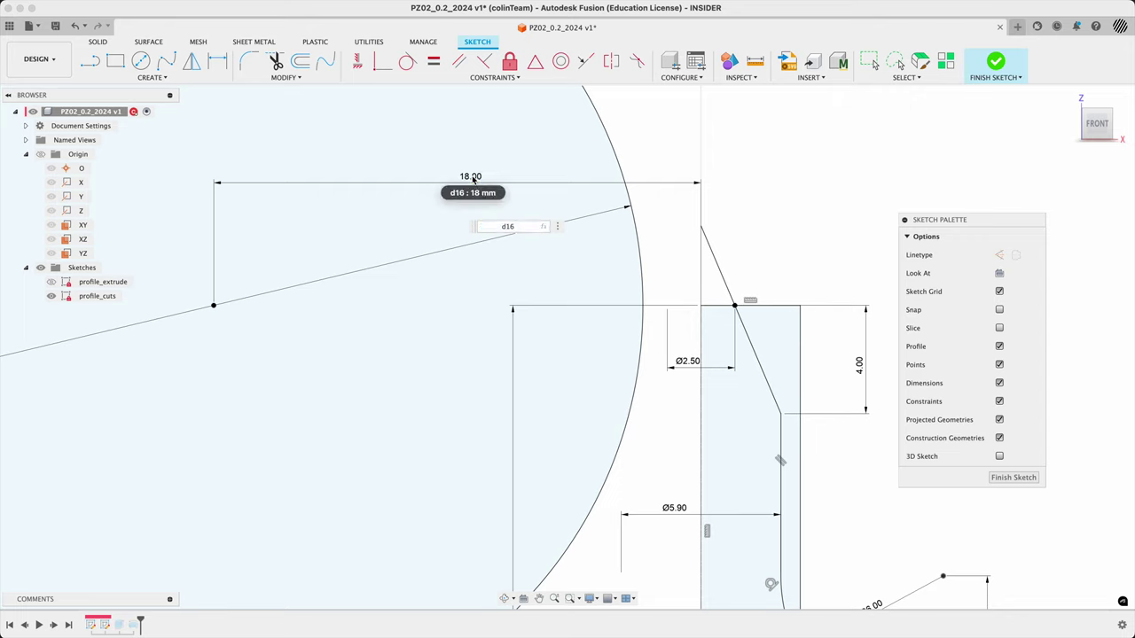
type("*2")
key("Return")
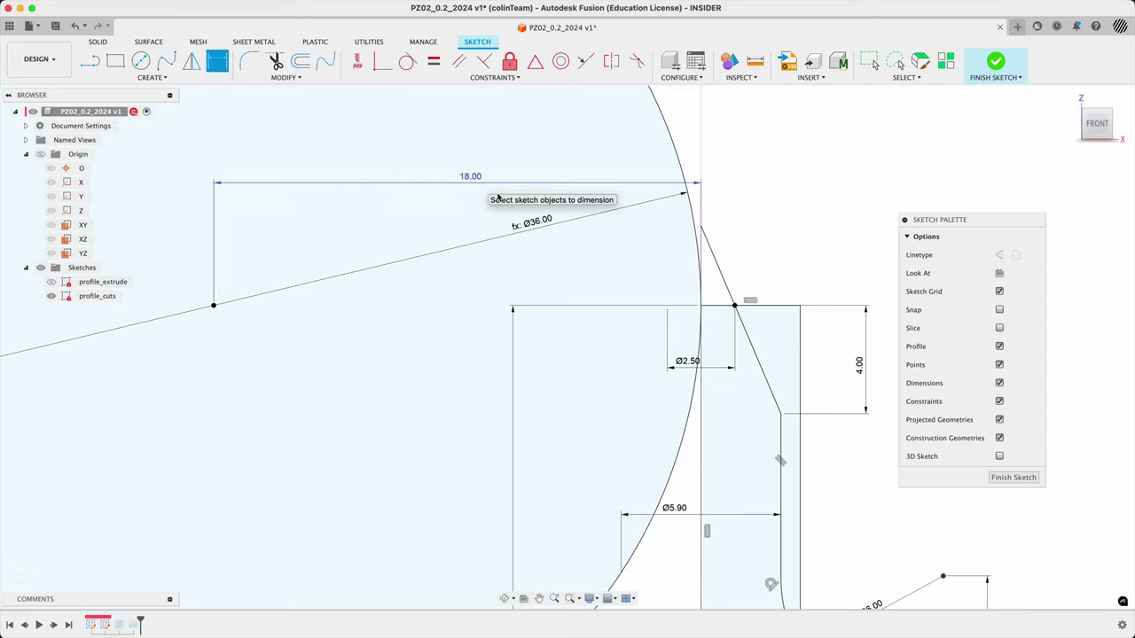
Edit the diameter expression to (d16*2)-0.5, giving Ø35.50
double_click(535, 225)
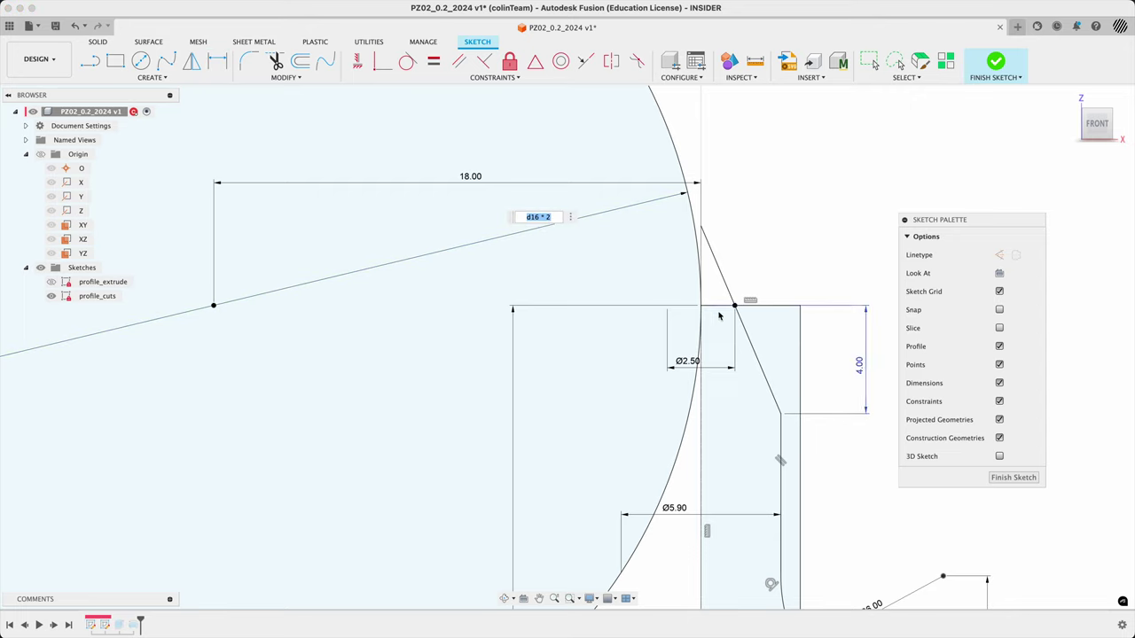
left_click(560, 219)
left_click(523, 219)
type("(")
key("Right")
key("Right")
key("Right")
key("Right")
key("Right")
key("Right")
key("Right")
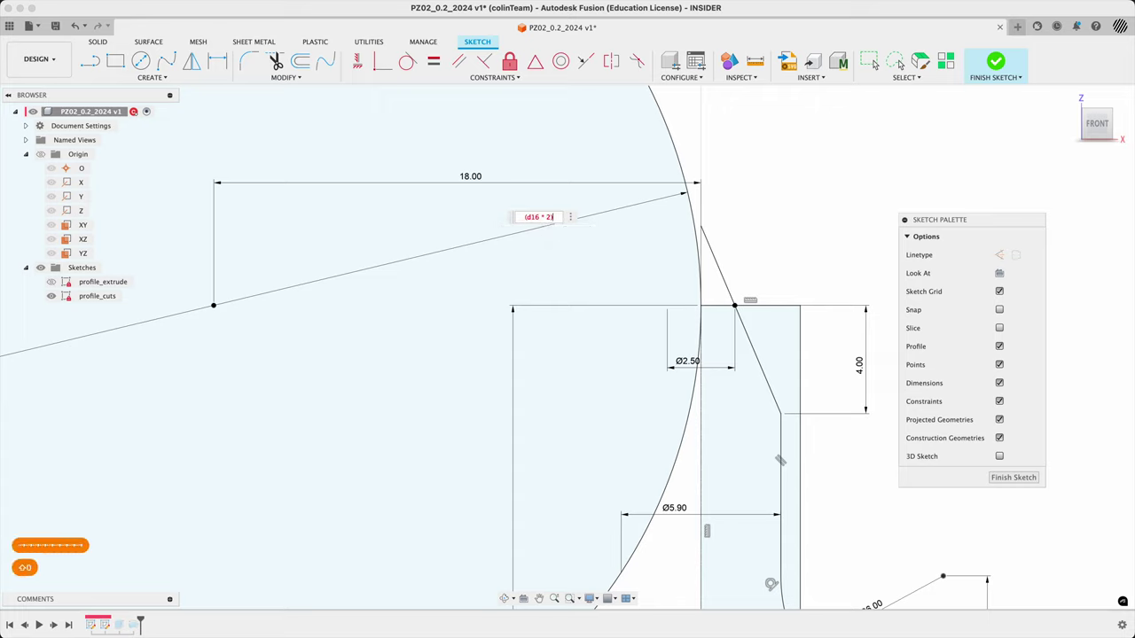
type(")")
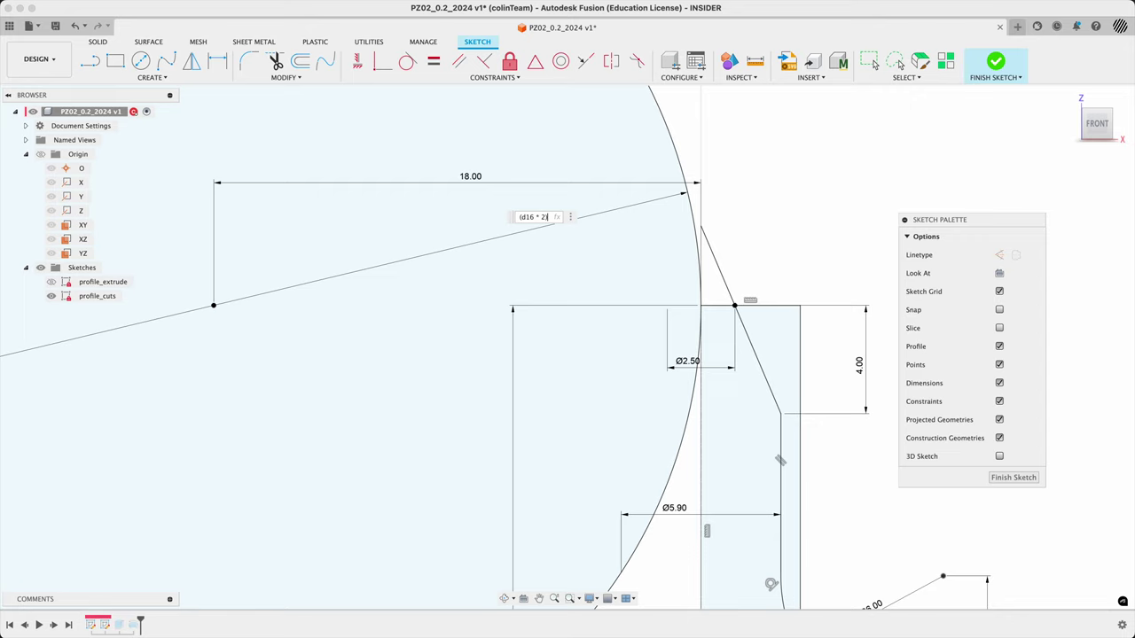
type("-.5")
key("Return")
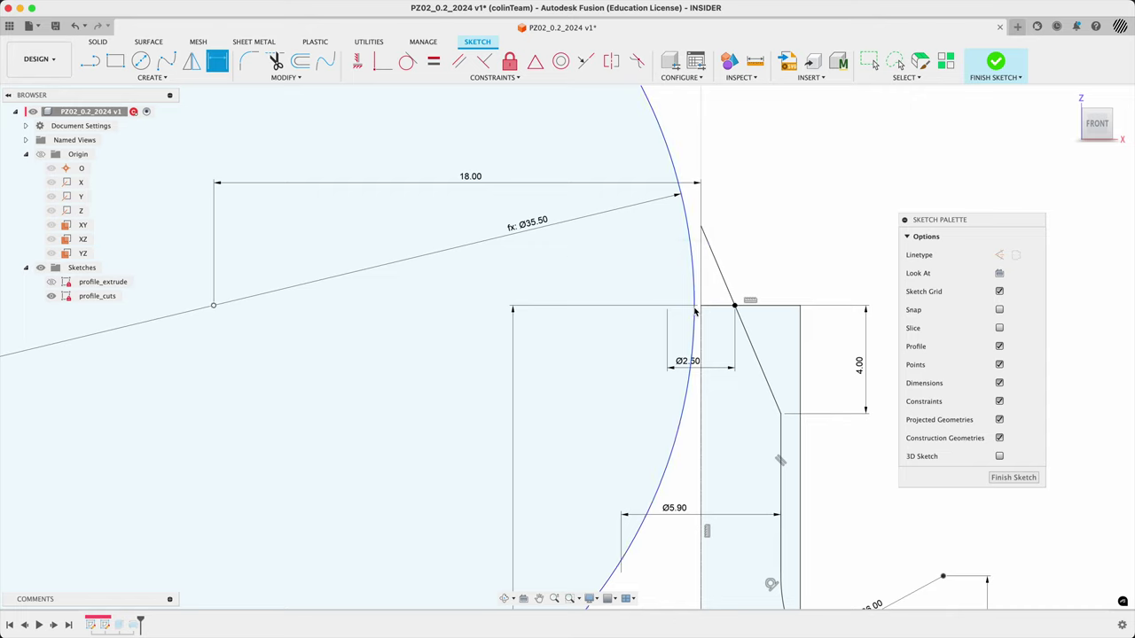
left_click(755, 61)
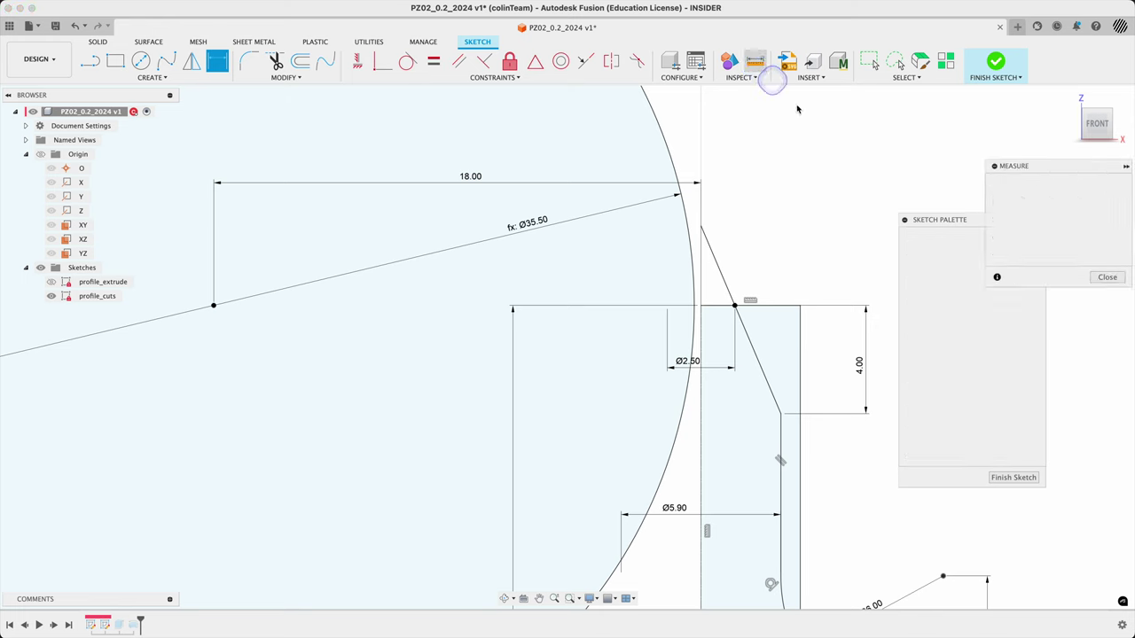
left_click(694, 310)
left_click(701, 306)
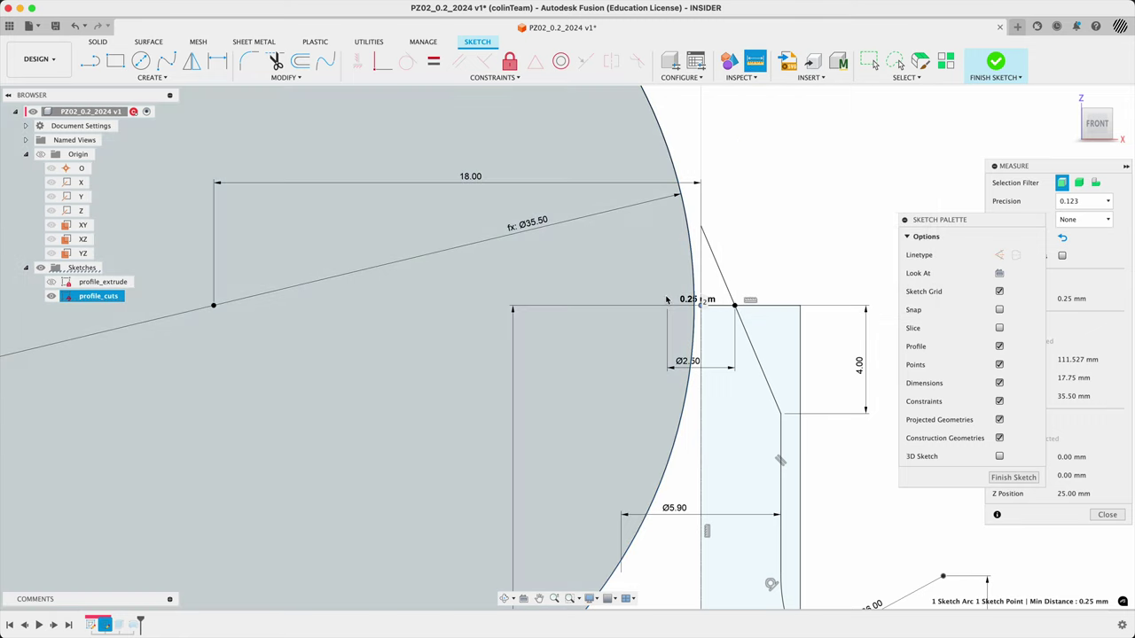
scroll(668, 288, "up", 3)
left_click_drag(963, 229, 873, 177)
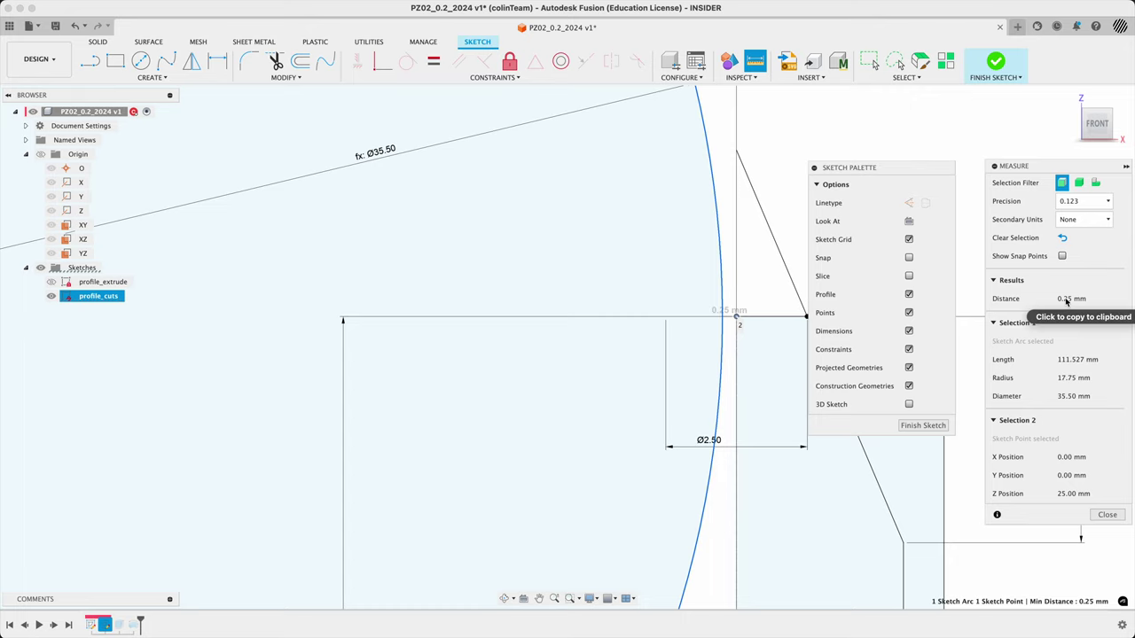
scroll(553, 320, "up", 2)
scroll(553, 319, "down", 4)
scroll(553, 321, "down", 2)
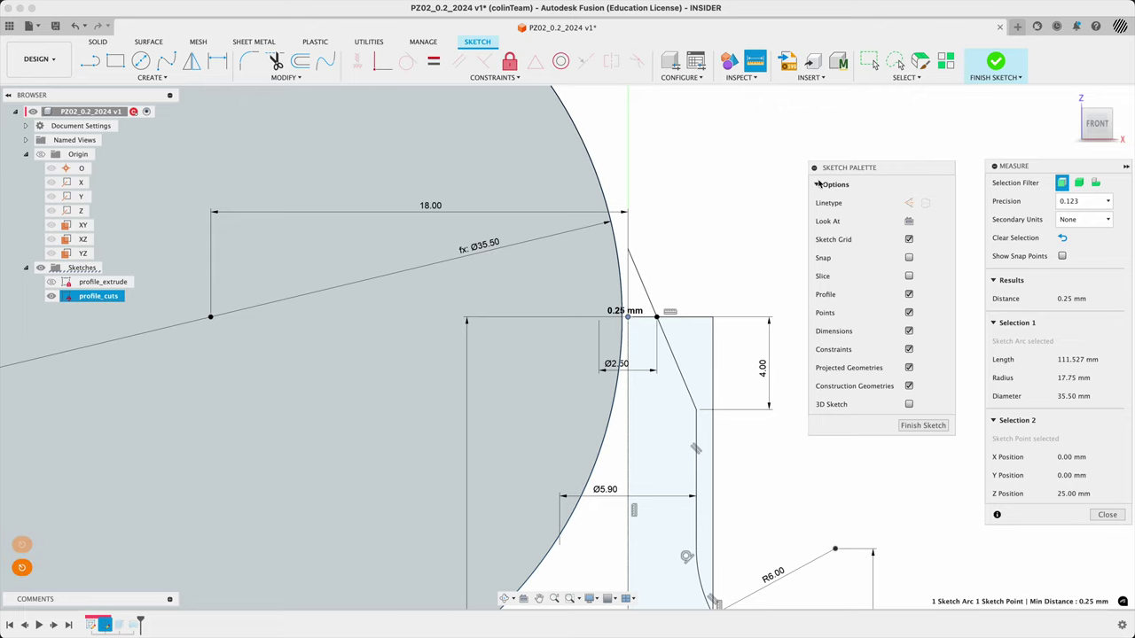
left_click(1107, 516)
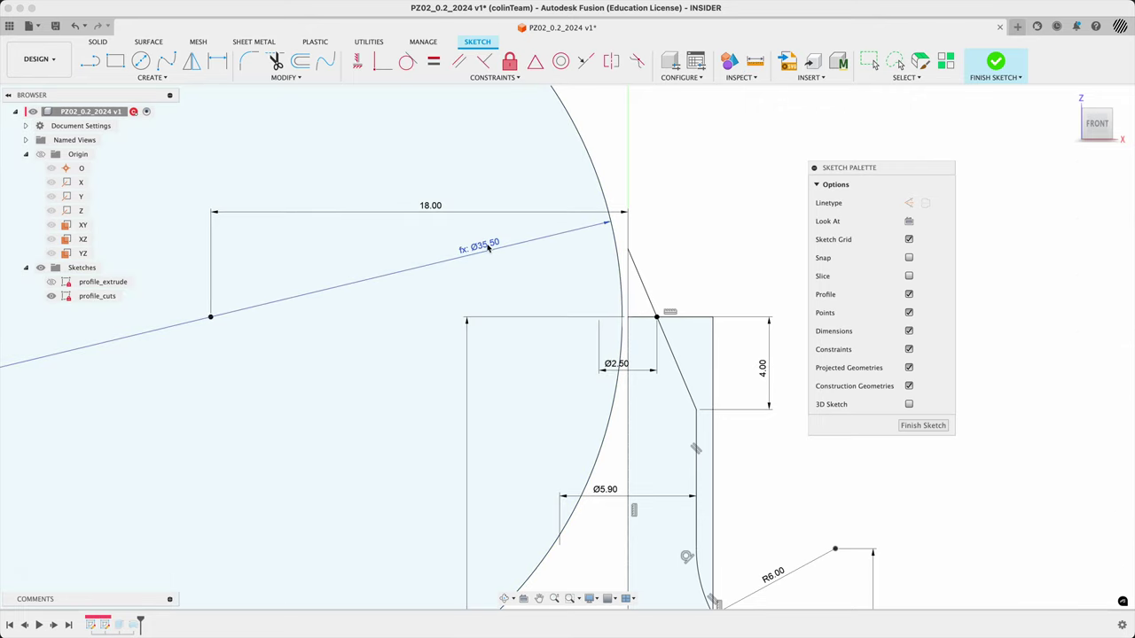
Change the circle diameter expression to (d16*2)-1, making it Ø35.00
double_click(486, 243)
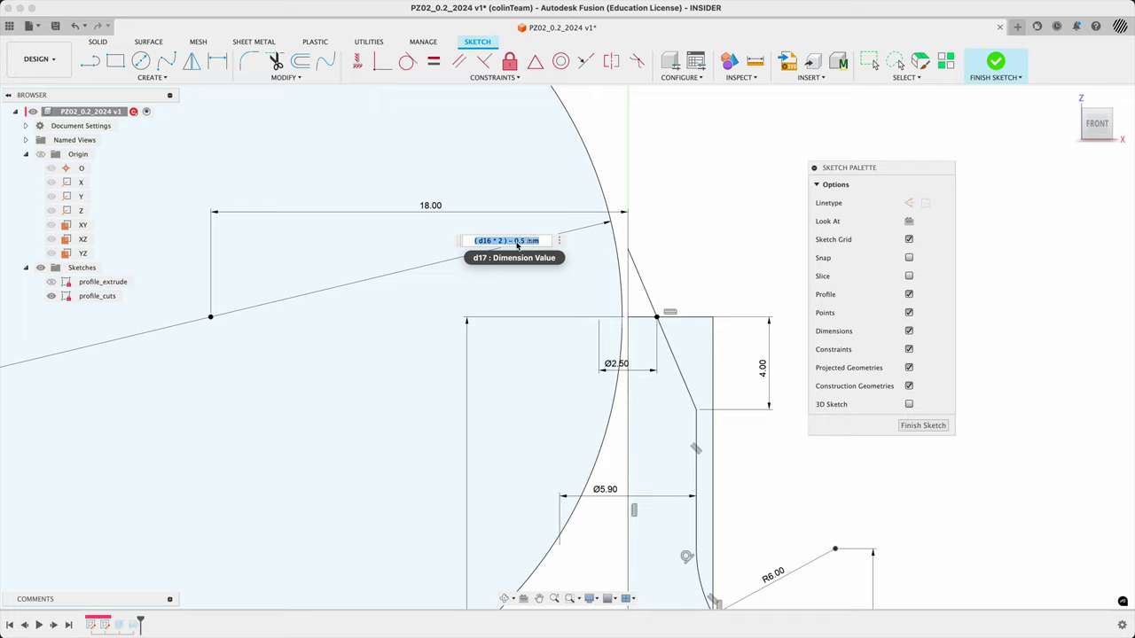
left_click(515, 241)
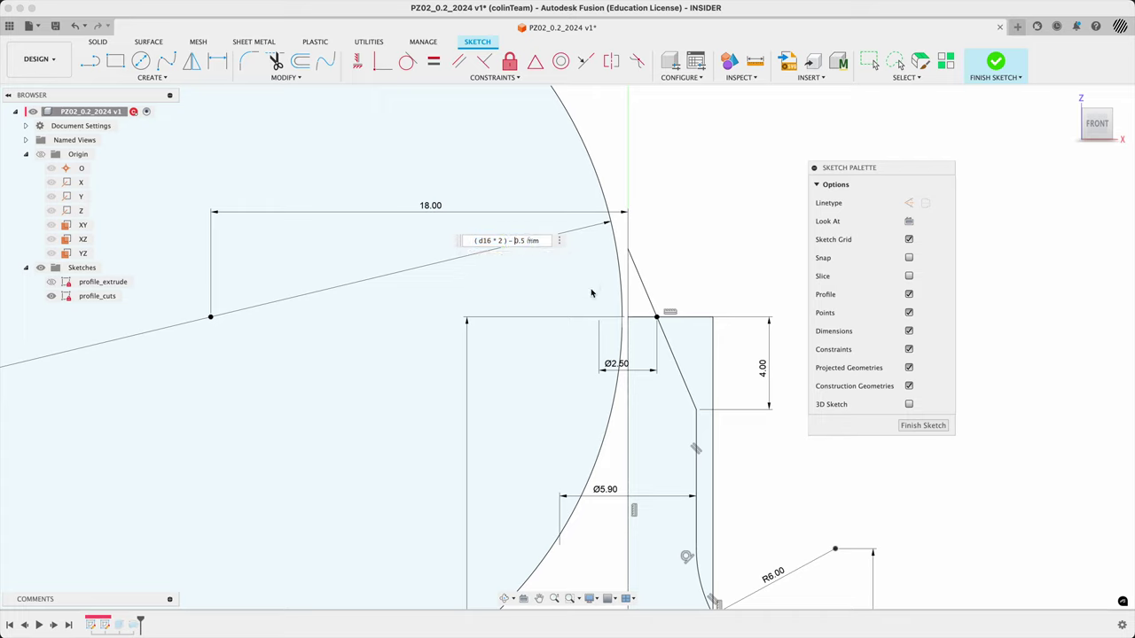
key("shift+Right")
key("shift+Right")
key("shift+Right")
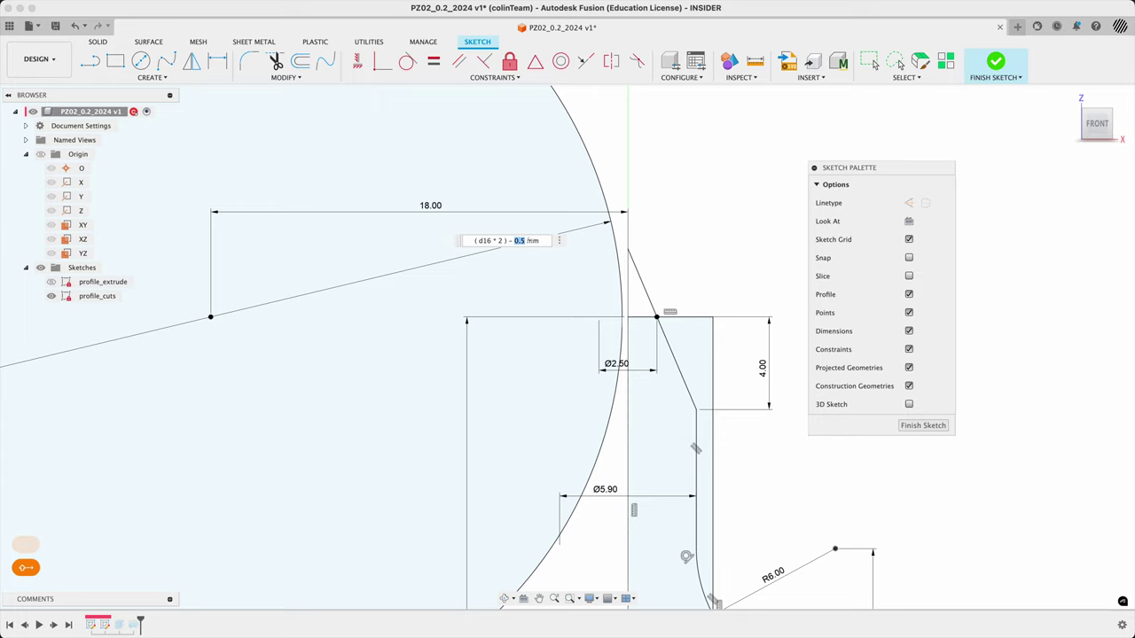
type("1")
key("Return")
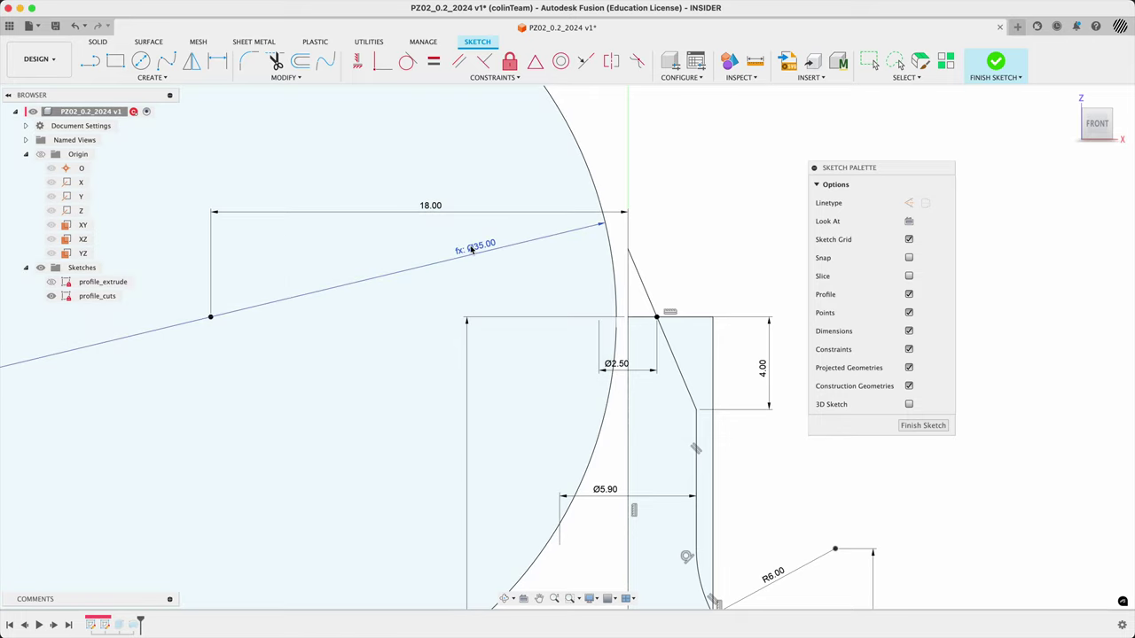
Measure the gap from the tip point to the arc to confirm 0.50 mm
left_click(755, 60)
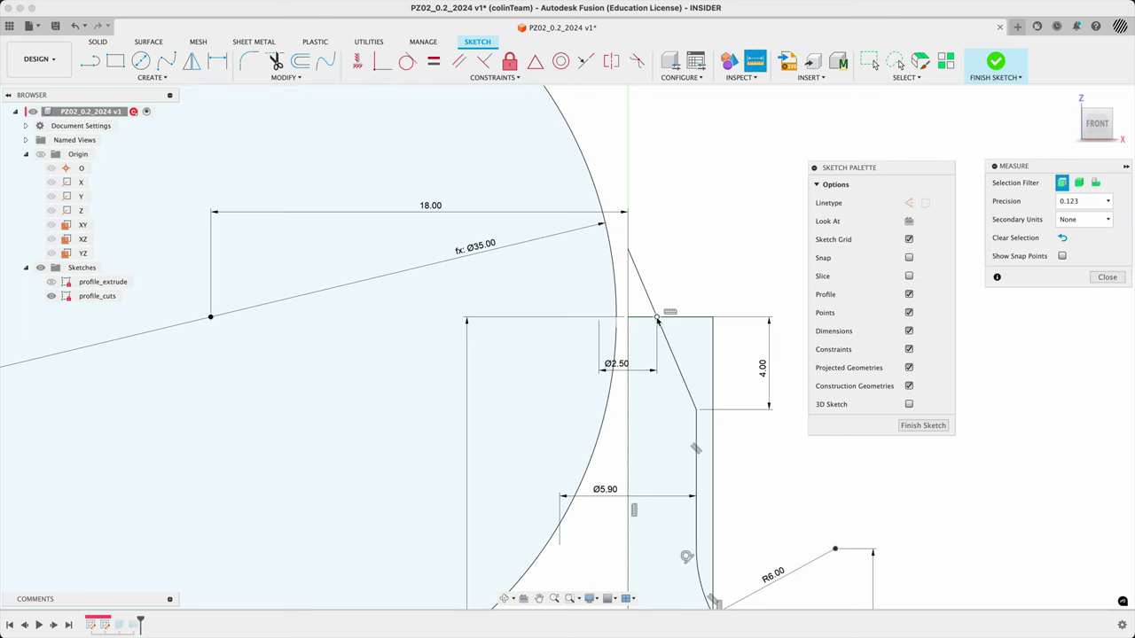
left_click(626, 319)
left_click(544, 523)
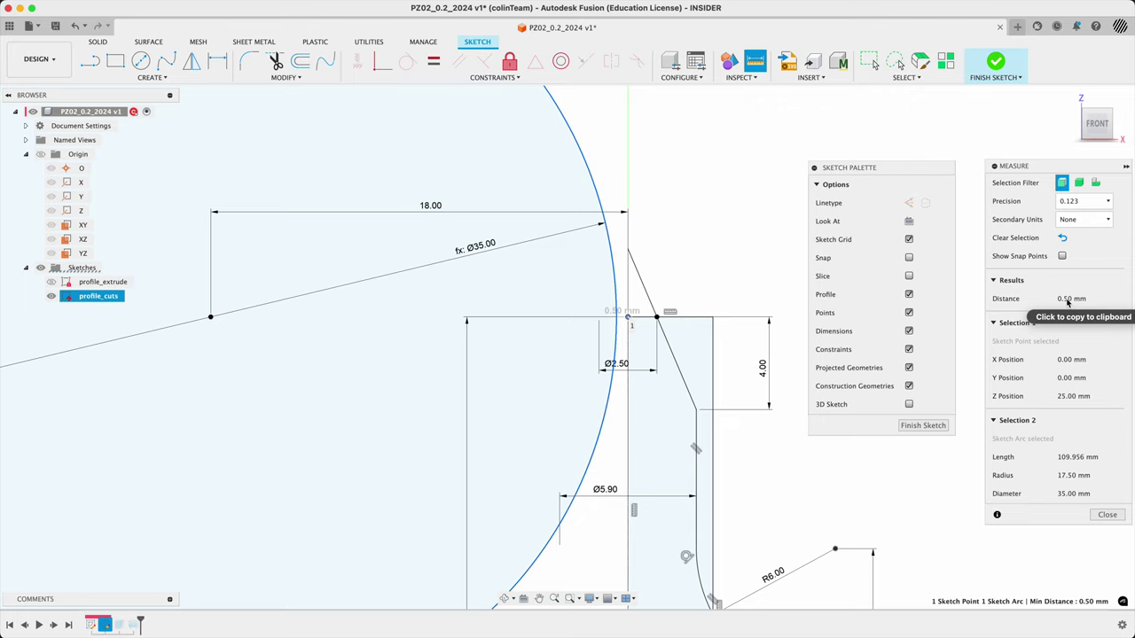
left_click(1106, 514)
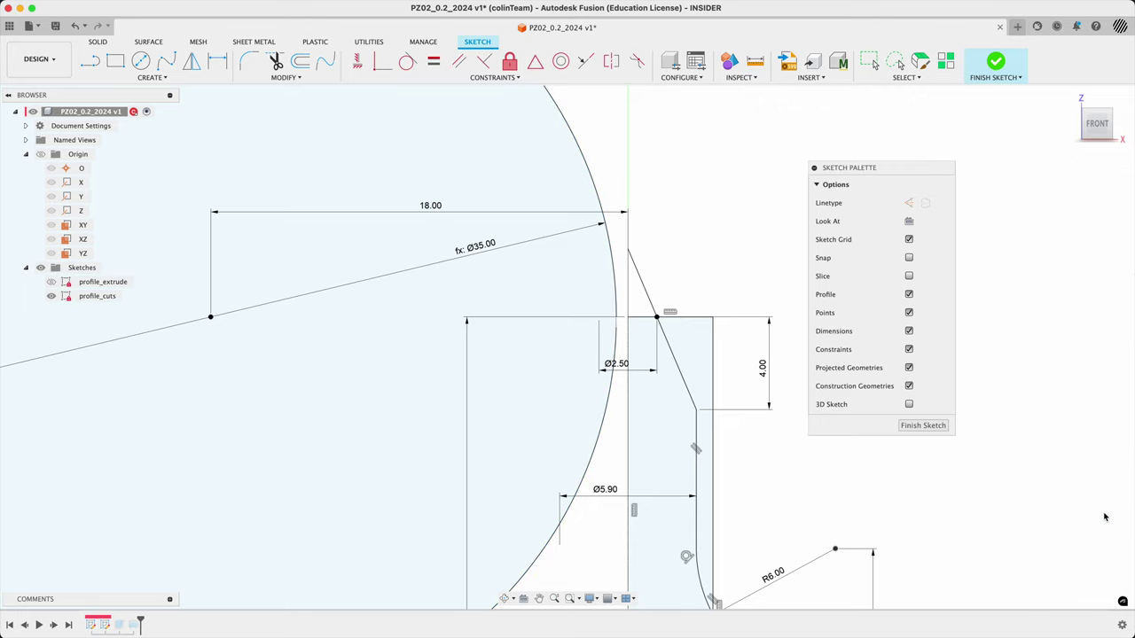
left_click(922, 425)
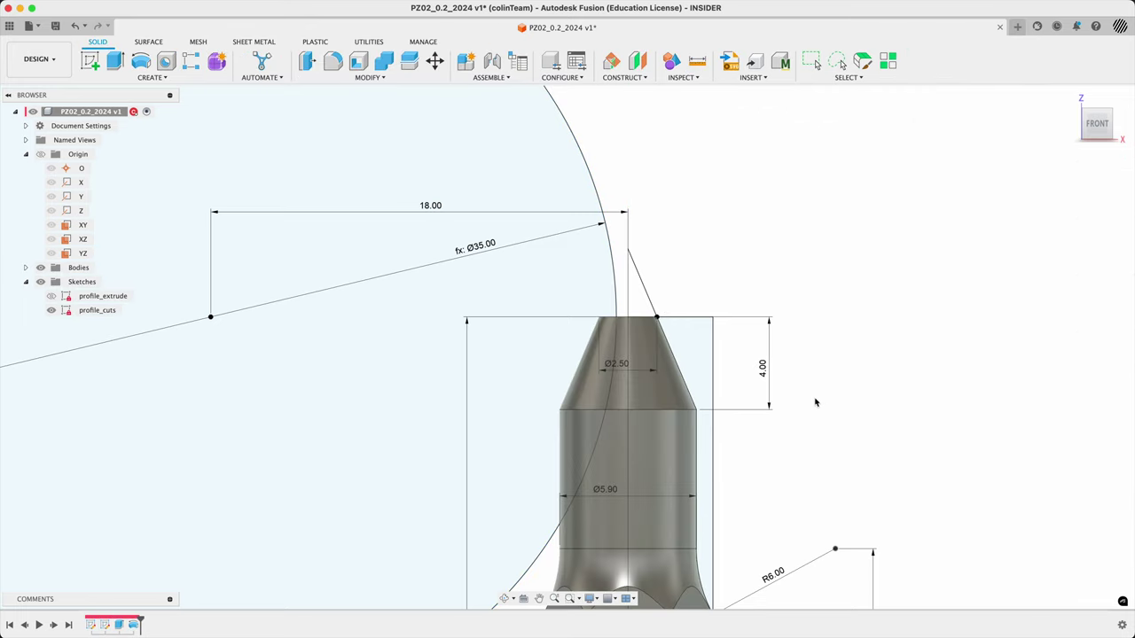
mouse_move(817, 402)
middle_mouse_down("shift")
mouse_move(856, 360)
mouse_move(811, 408)
middle_mouse_up("shift")
scroll(811, 408, "down", 5)
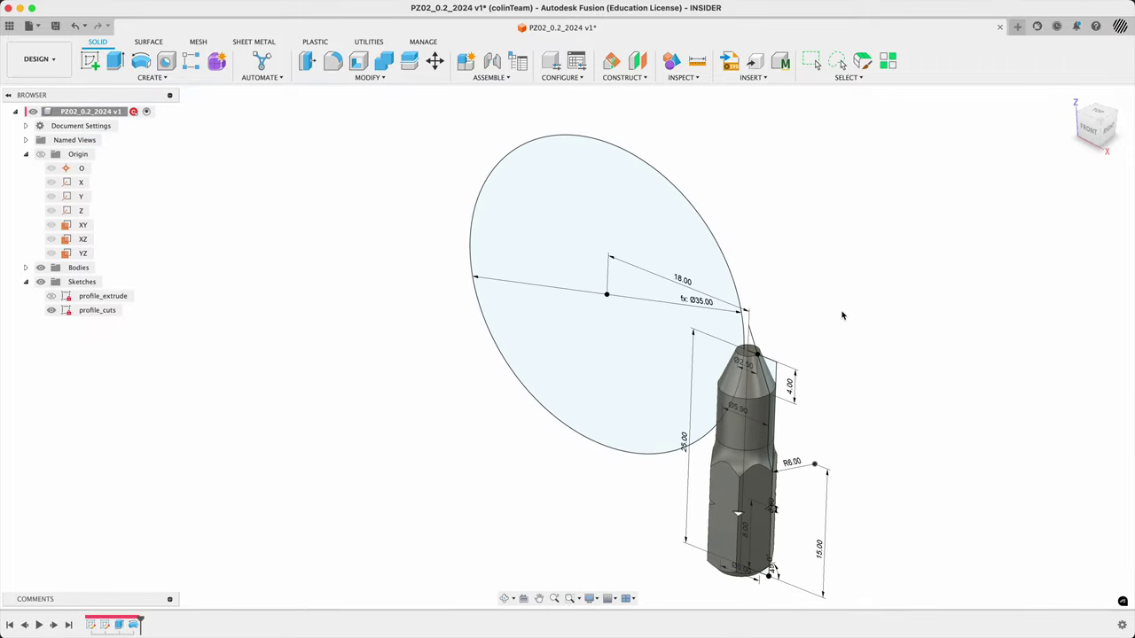
mouse_move(842, 316)
middle_mouse_down("shift")
mouse_move(824, 317)
mouse_move(834, 313)
middle_mouse_up("shift")
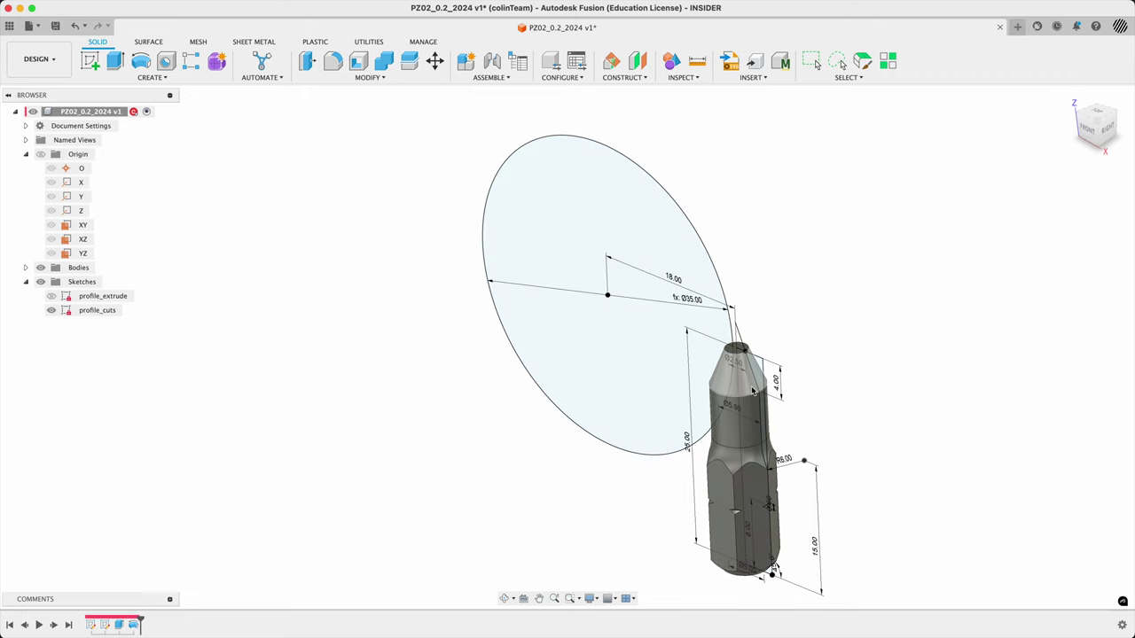
scroll(745, 390, "up", 5)
scroll(745, 390, "down", 4)
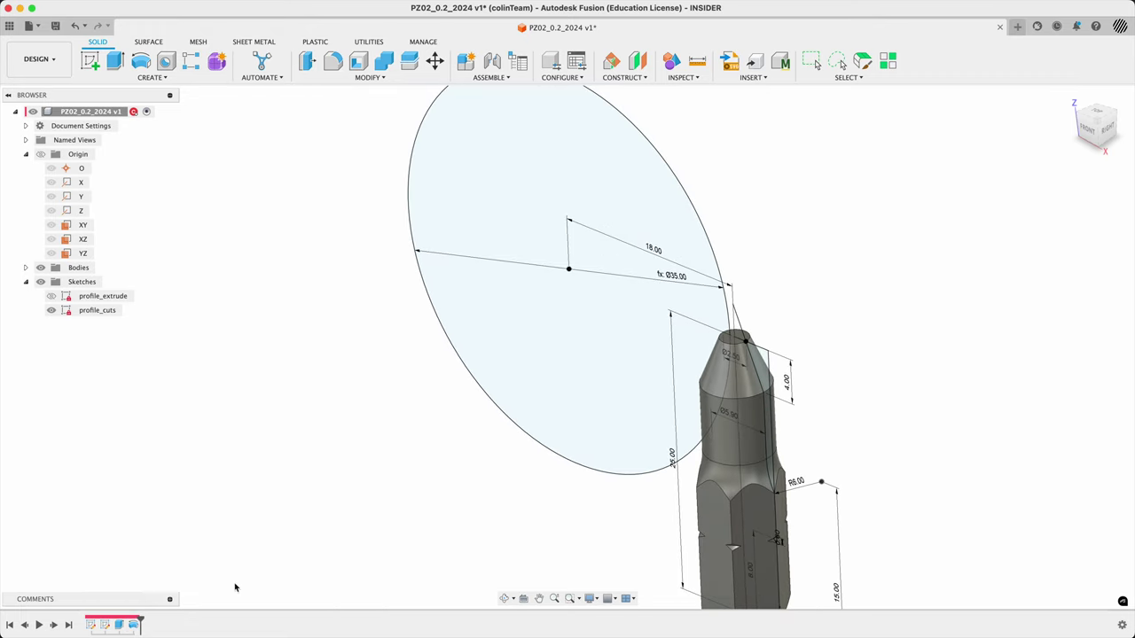
double_click(134, 625)
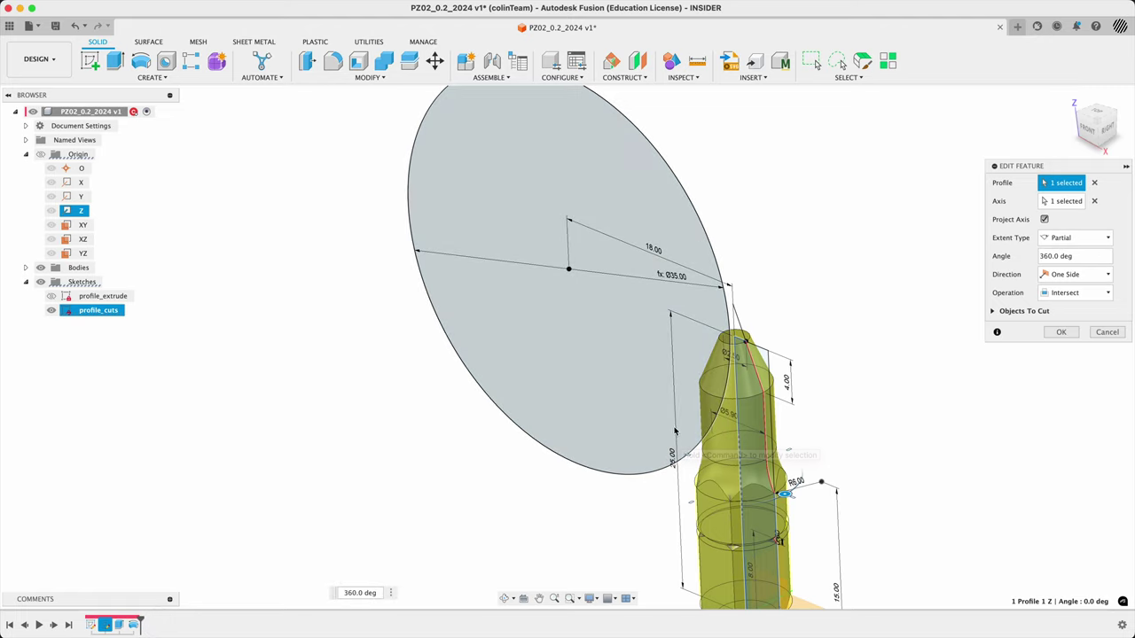
left_click(676, 430)
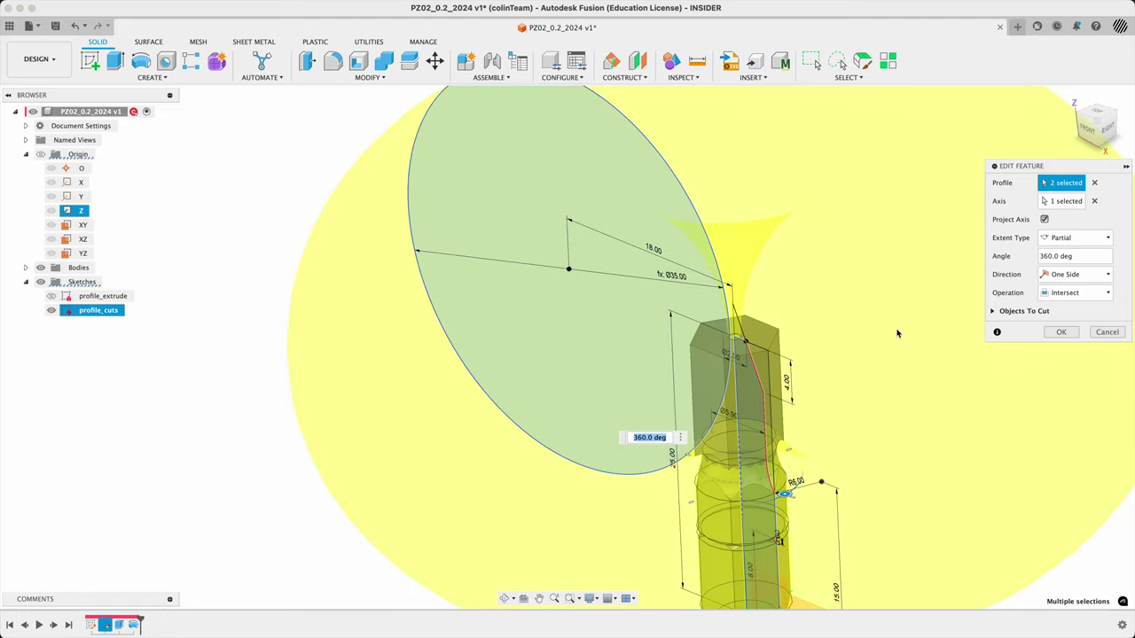
middle_click_drag(802, 349, 643, 427, "shift")
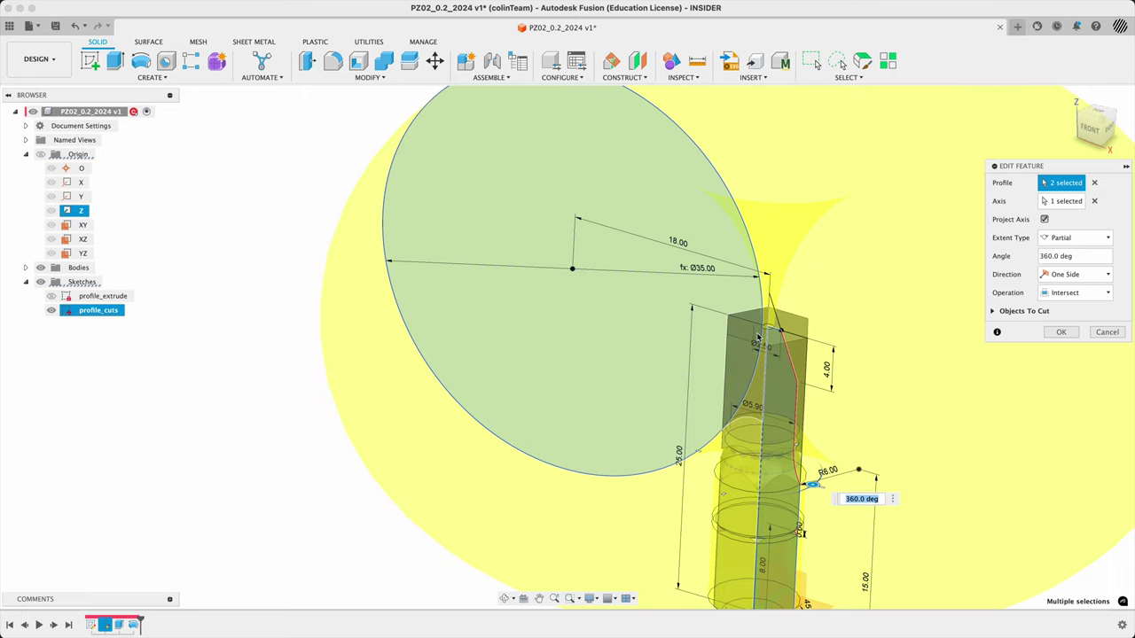
left_click(1108, 333)
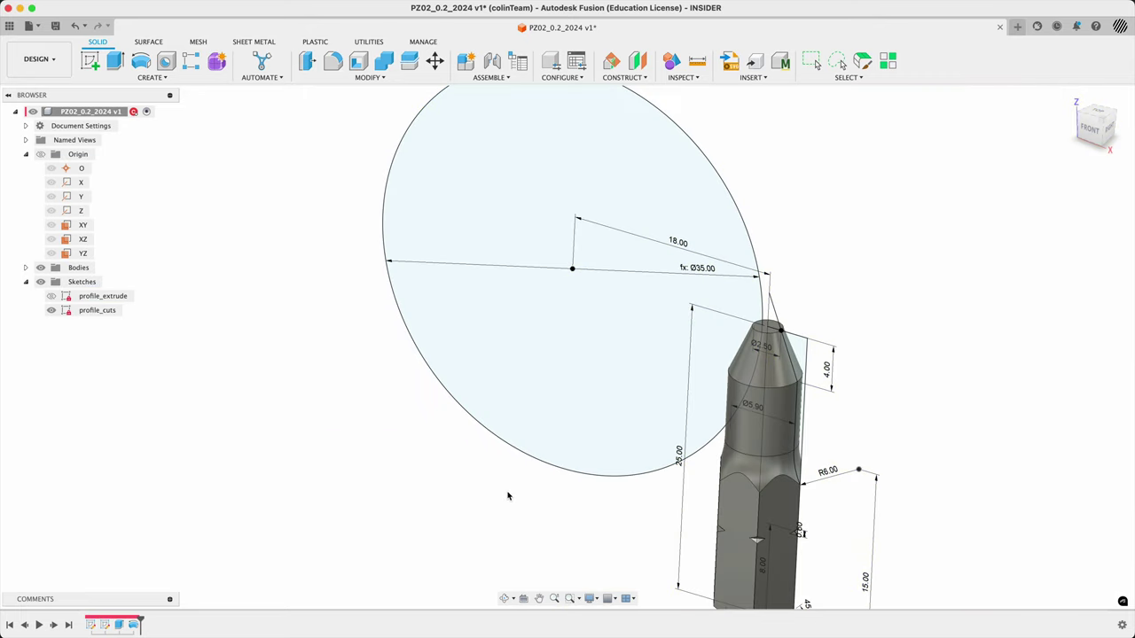
Extrude the large circle as a 5.876 mm cut, inspect it, then bring up Preview
left_click(118, 68)
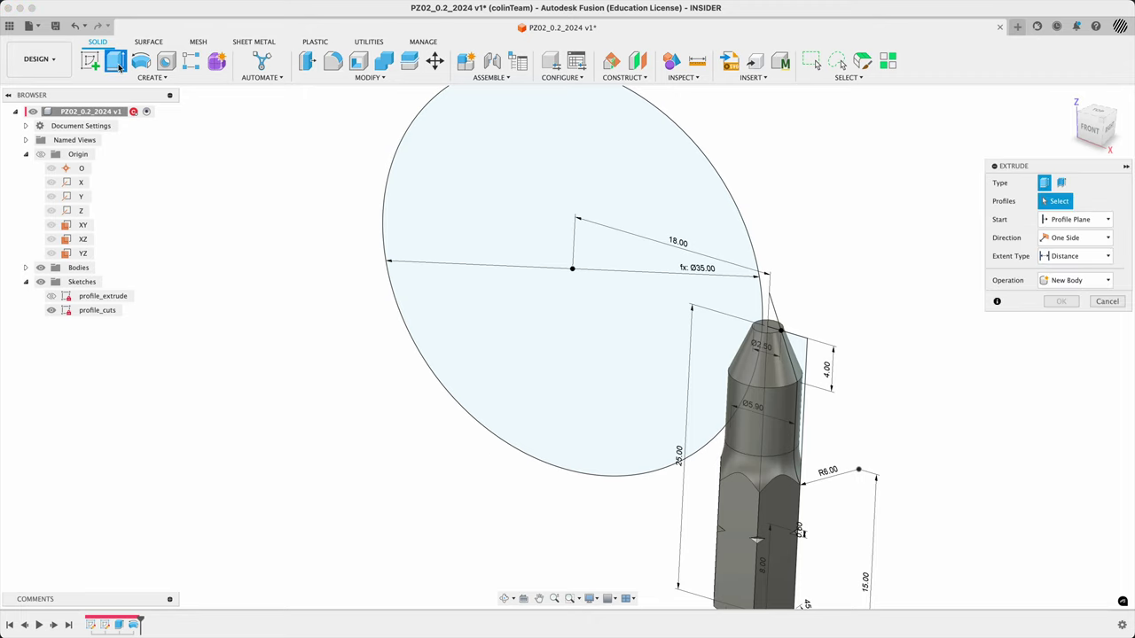
left_click(484, 315)
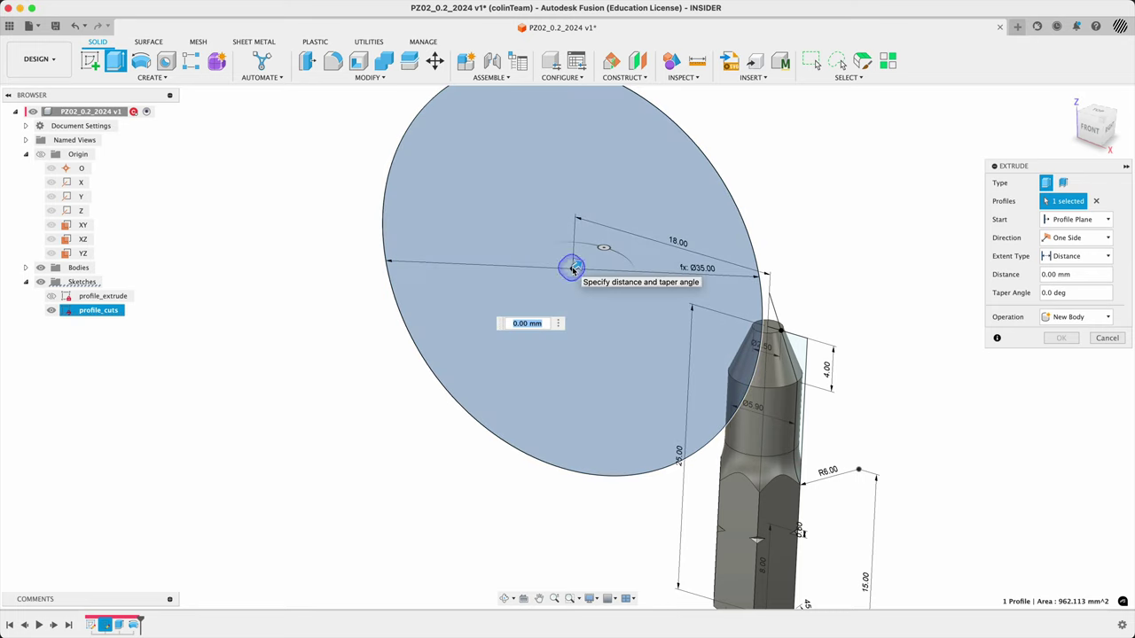
left_click_drag(572, 268, 614, 239)
left_click_drag(1106, 139, 1061, 139)
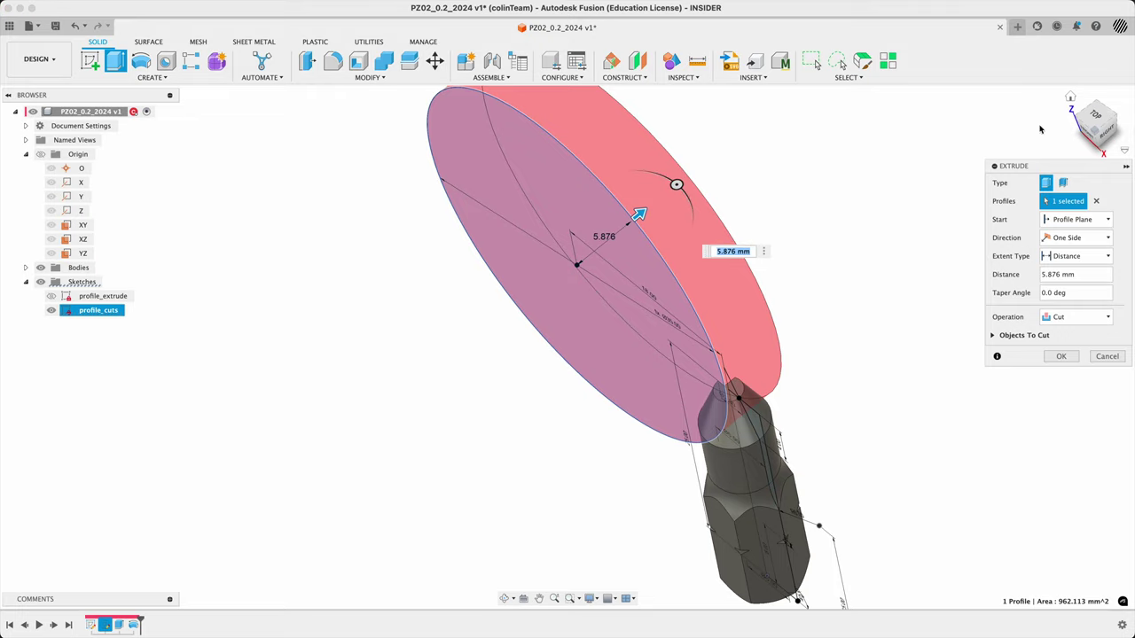
middle_click_drag(830, 243, 812, 326, "shift")
scroll(664, 472, "up", 5)
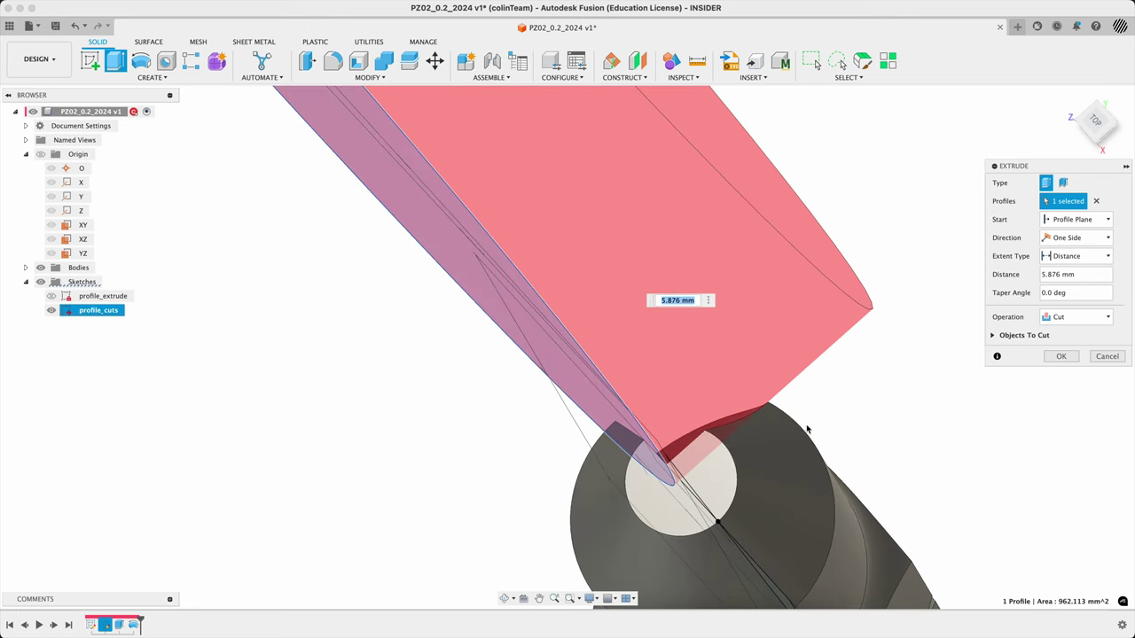
scroll(810, 420, "up", 2)
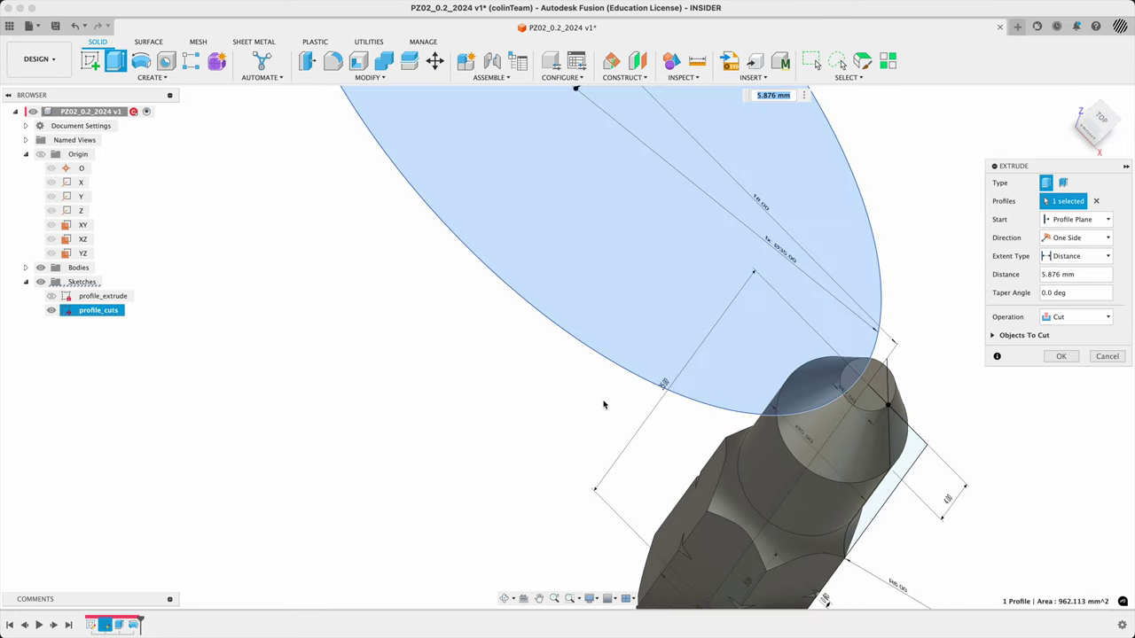
key("super+Tab")
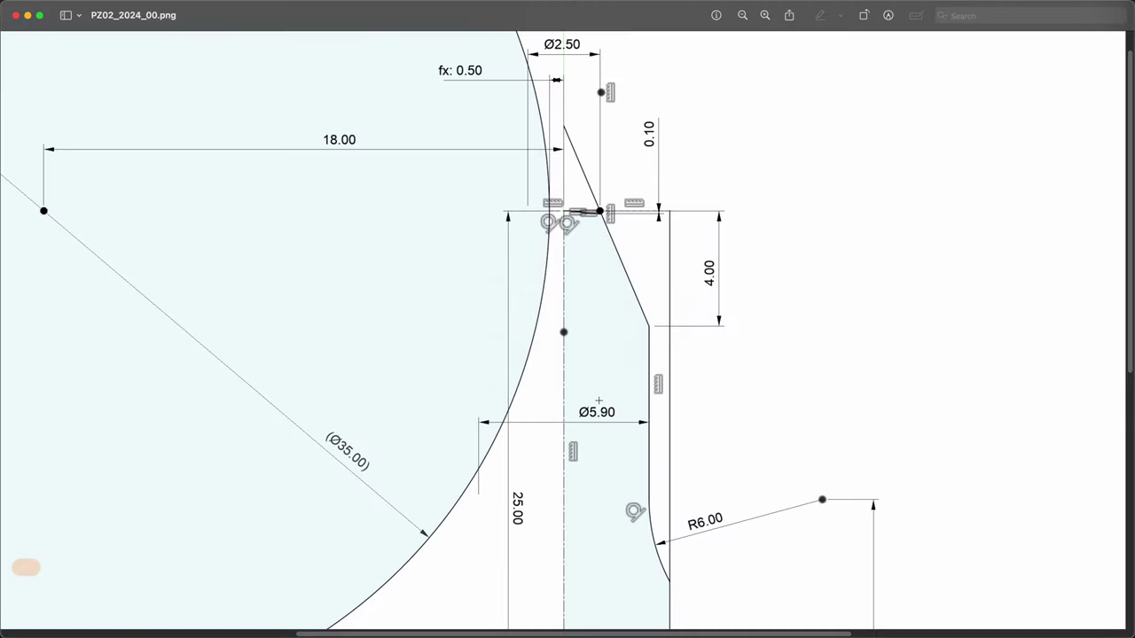
View the posidriveBitNo2 v1.png render in Preview, then return to Fusion
key("super+grave")
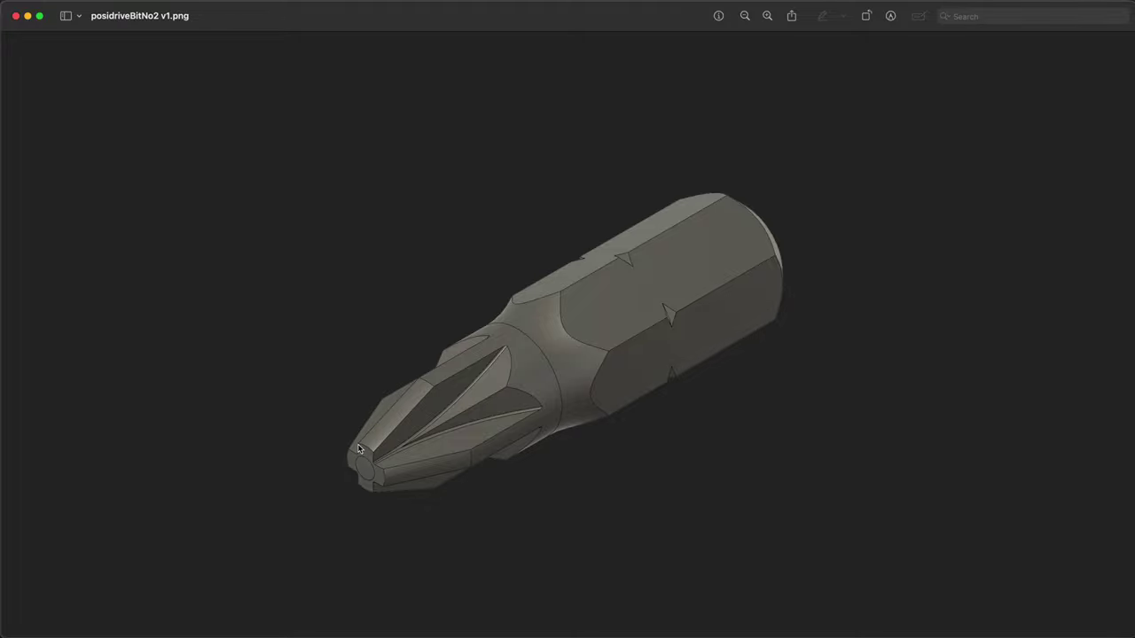
key("super+Tab")
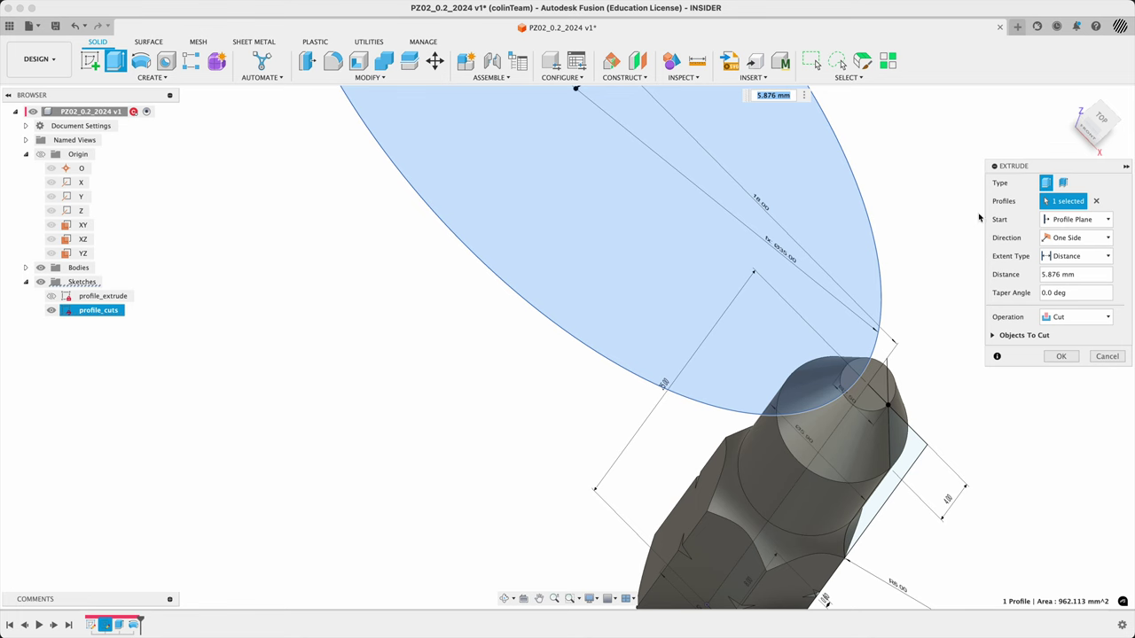
Set the cut's start to Offset with a 0.5 mm value
left_click_drag(1036, 171, 945, 164)
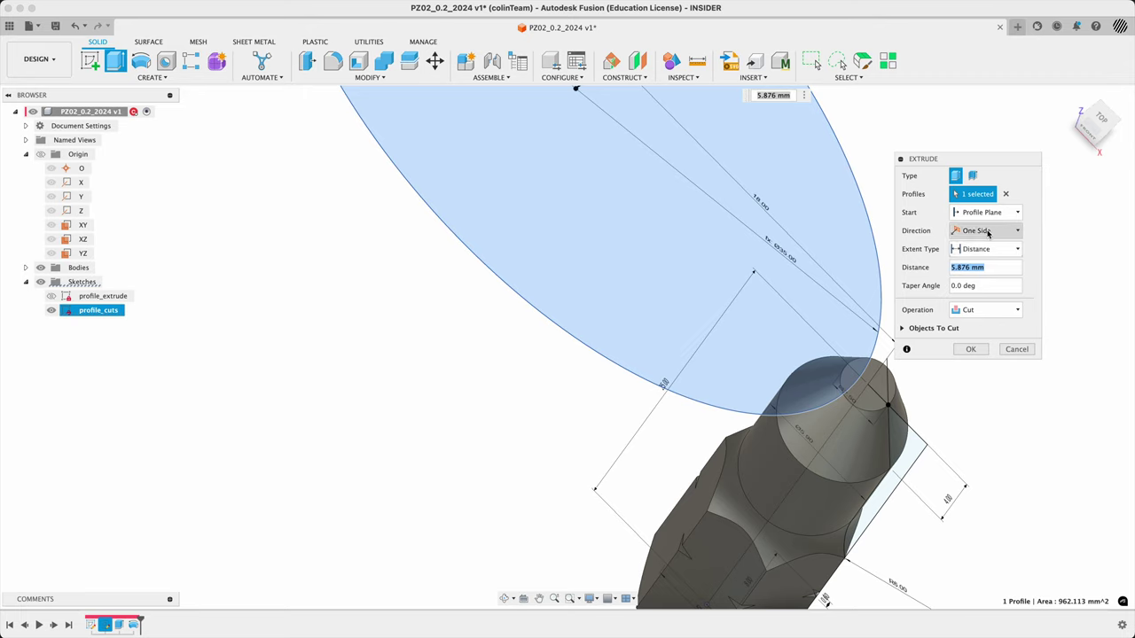
left_click(985, 212)
left_click(979, 239)
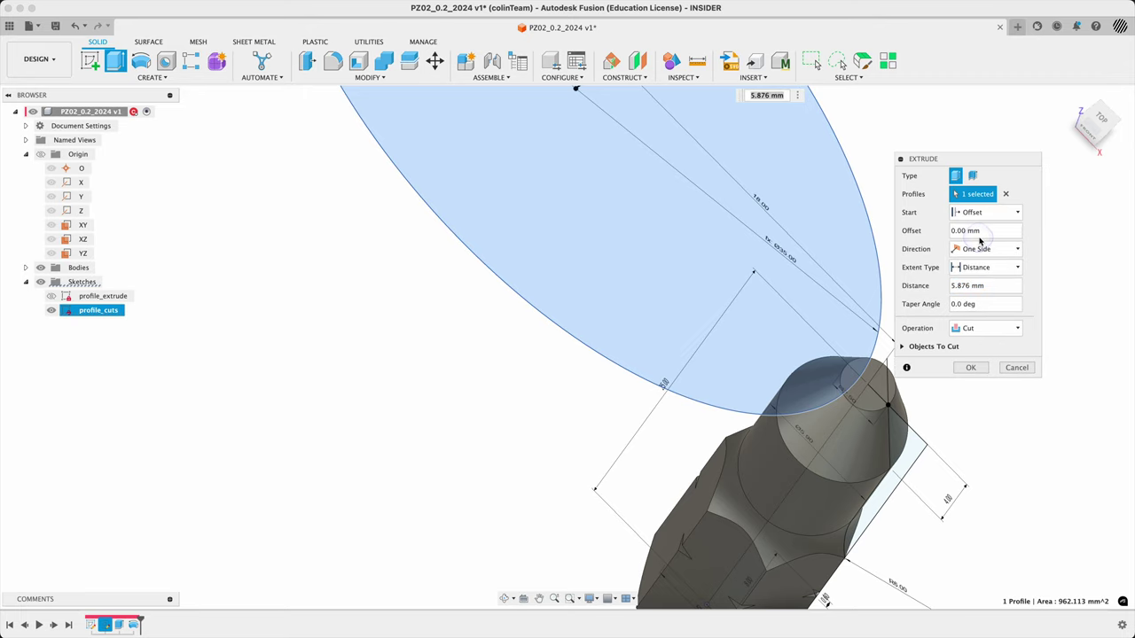
double_click(1000, 231)
key("BackSpace")
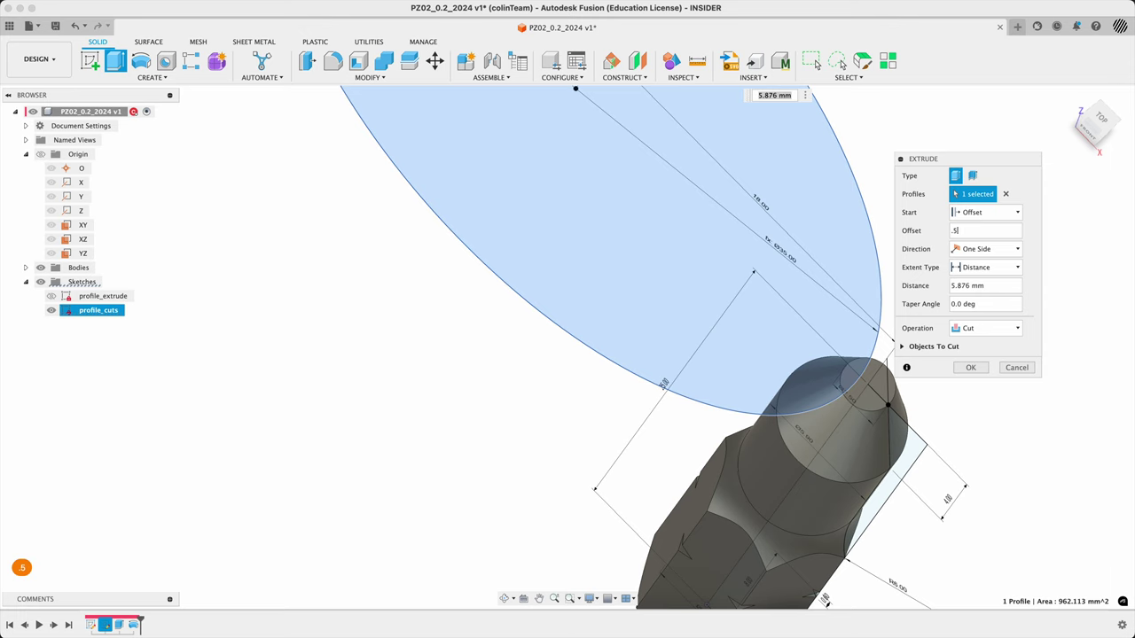
key("Tab")
Set the cut's extent type to All so it runs through the whole bit
scroll(694, 420, "down", 3)
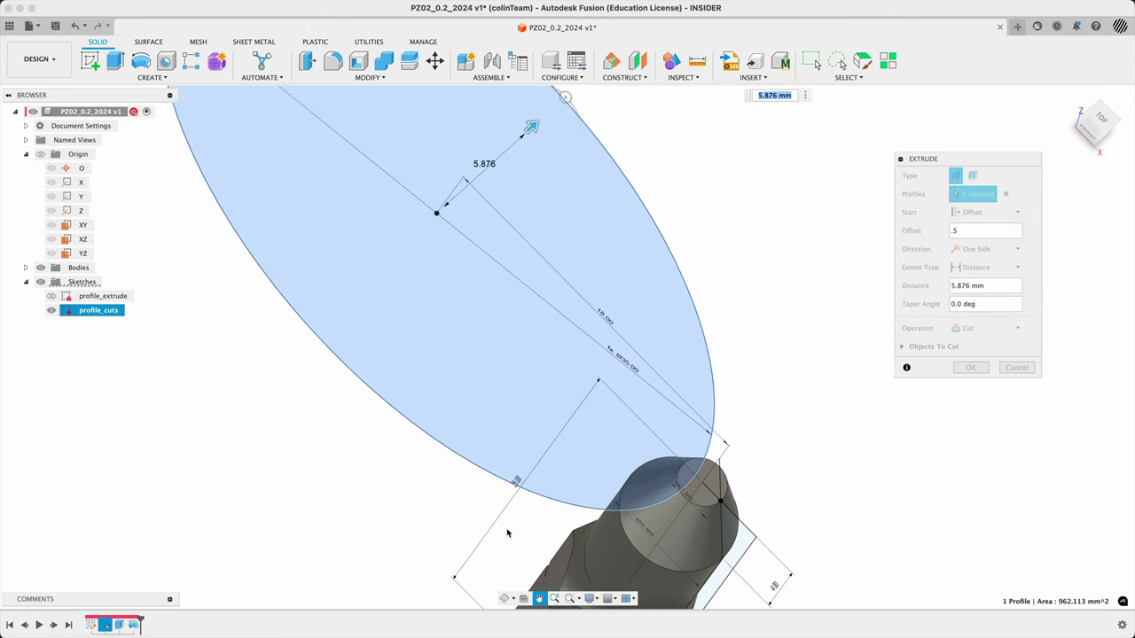
left_click_drag(532, 151, 504, 177)
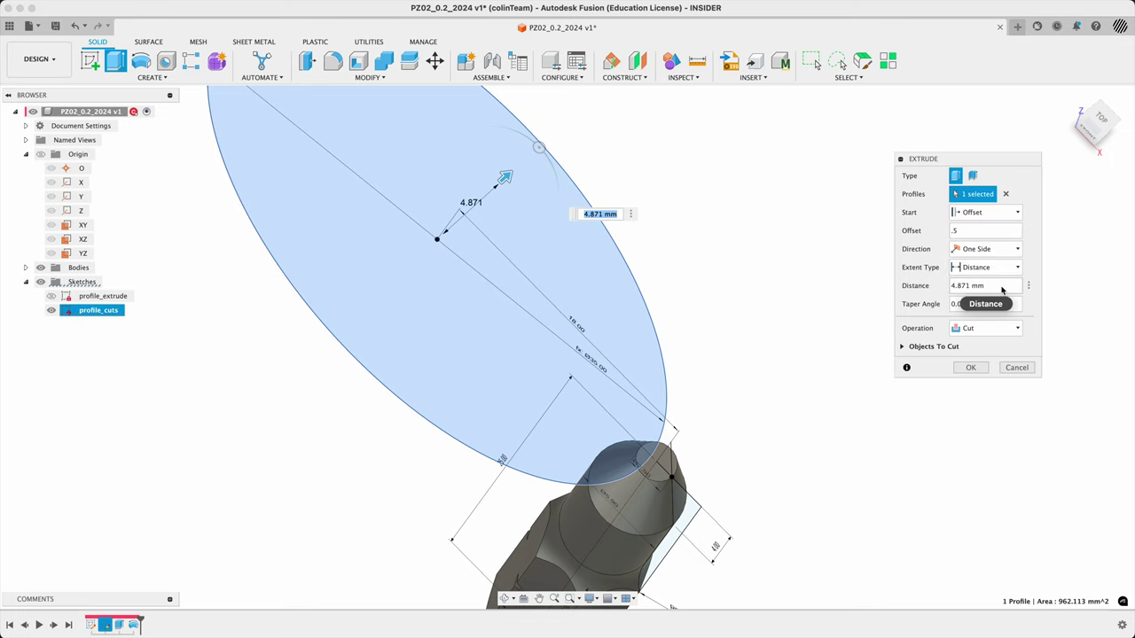
mouse_move(817, 367)
middle_mouse_down("shift")
mouse_move(823, 382)
mouse_move(804, 385)
middle_mouse_up("shift")
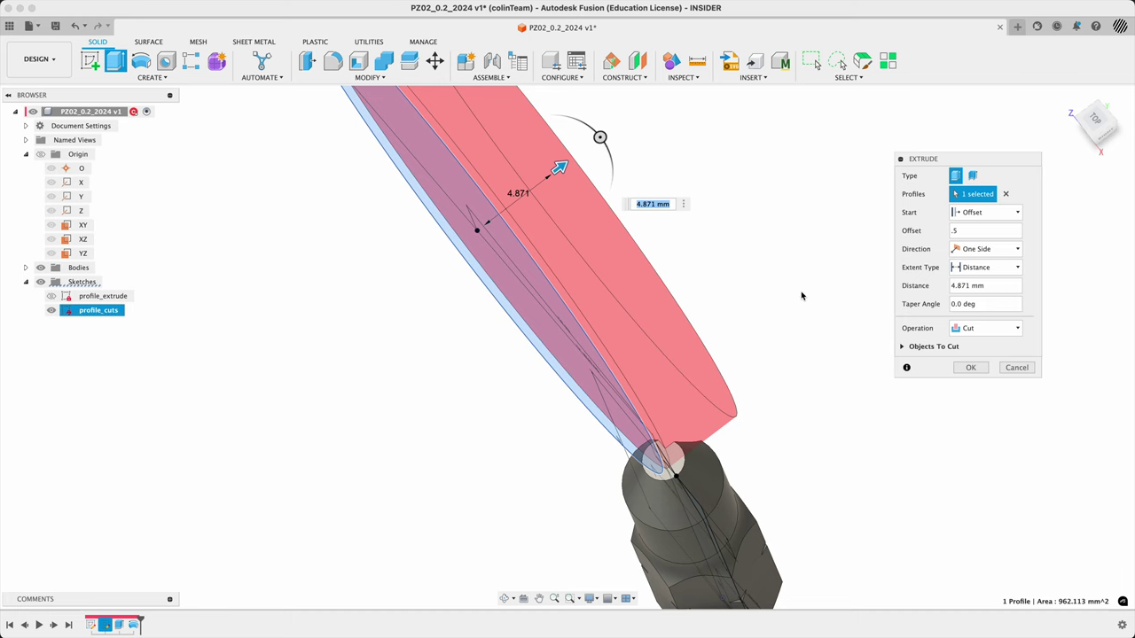
mouse_move(802, 296)
middle_mouse_down("shift")
mouse_move(795, 322)
mouse_move(792, 296)
middle_mouse_up("shift")
scroll(766, 280, "up", 3)
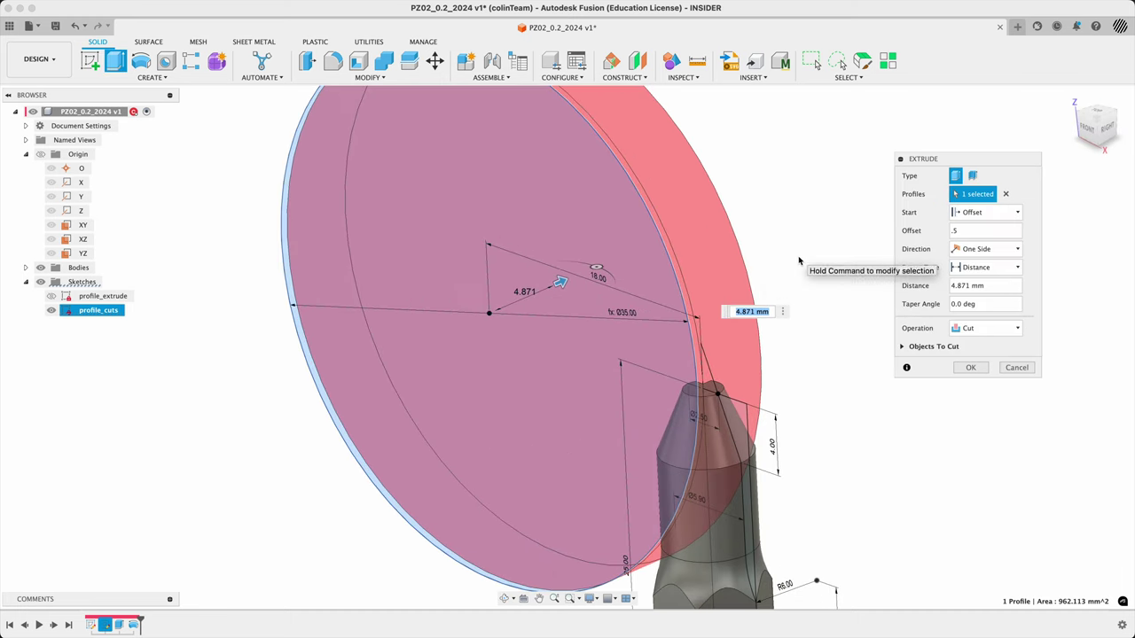
middle_click_drag(801, 256, 866, 301, "shift")
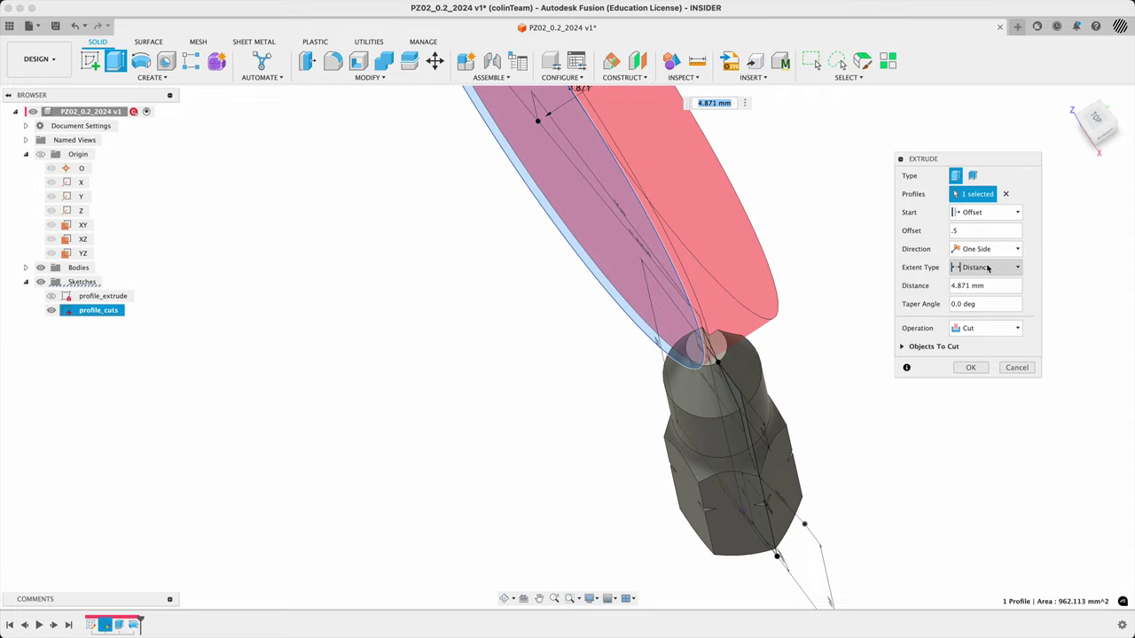
left_click(989, 268)
left_click(982, 309)
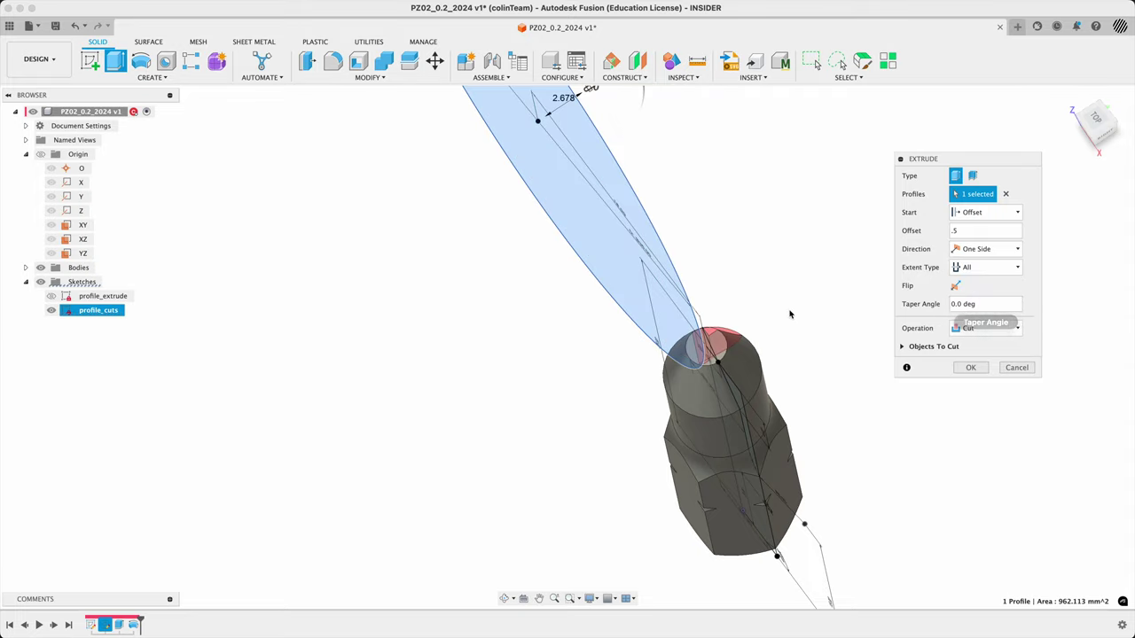
mouse_move(790, 314)
middle_mouse_down("shift")
mouse_move(842, 65)
mouse_move(780, 299)
mouse_move(790, 286)
mouse_move(786, 319)
mouse_move(830, 341)
middle_mouse_up("shift")
Confirm the cut into the bit's tip and hide the sketches
left_click(972, 386)
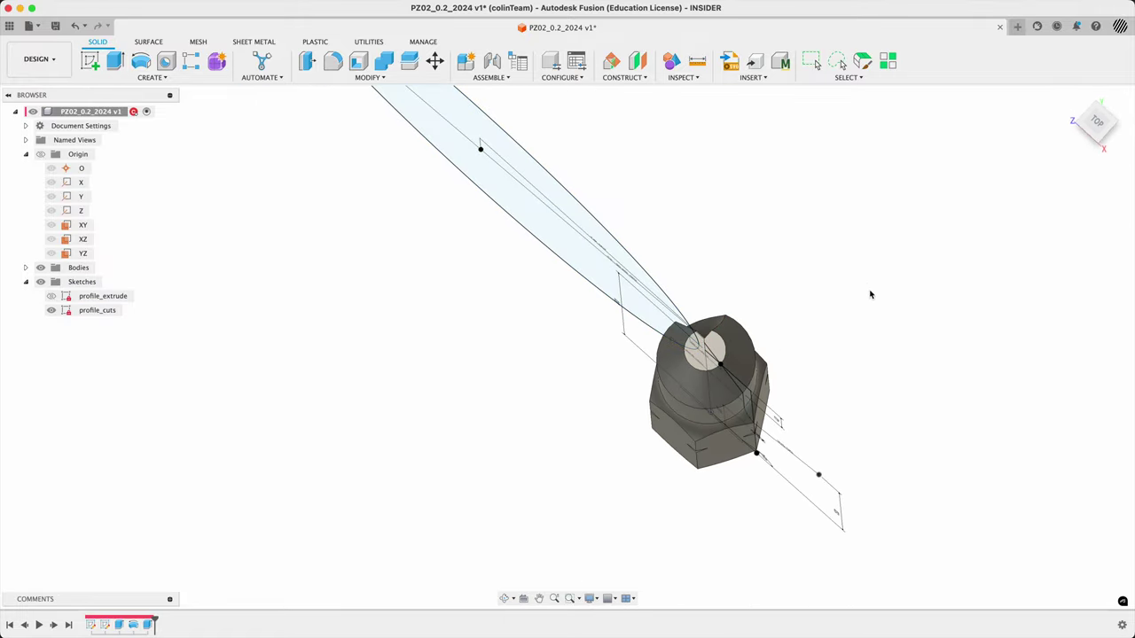
middle_click_drag(868, 291, 683, 293, "shift")
left_click(43, 282)
middle_click_drag(594, 231, 603, 297, "shift")
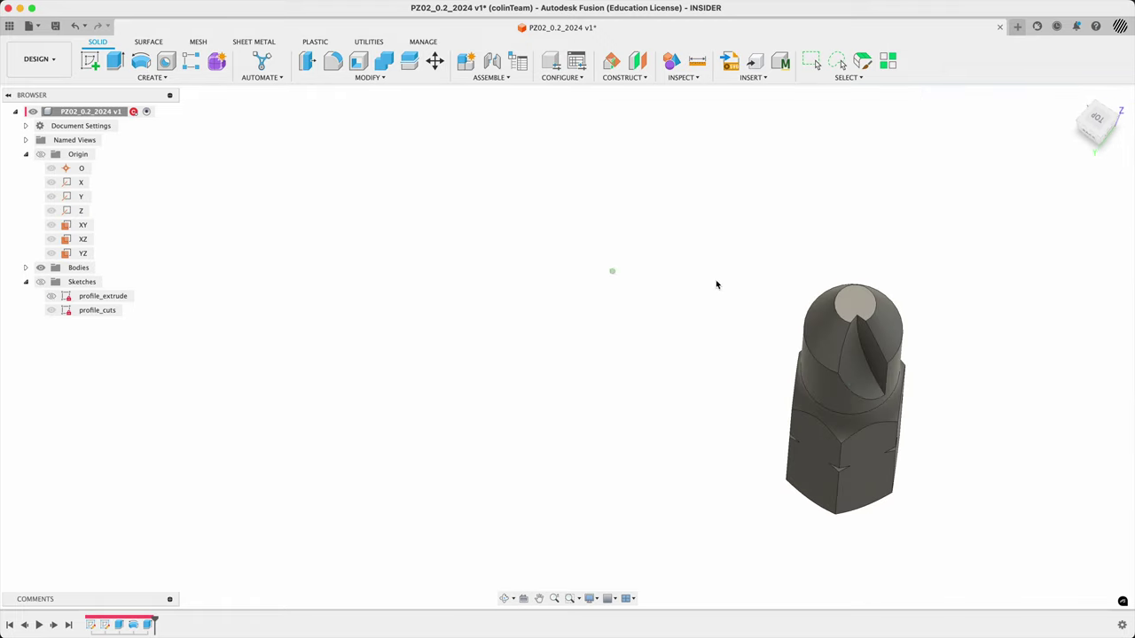
middle_click_drag(731, 314, 777, 242, "shift")
Start a fillet on the slot's curved edge, then cancel it
left_click(872, 368)
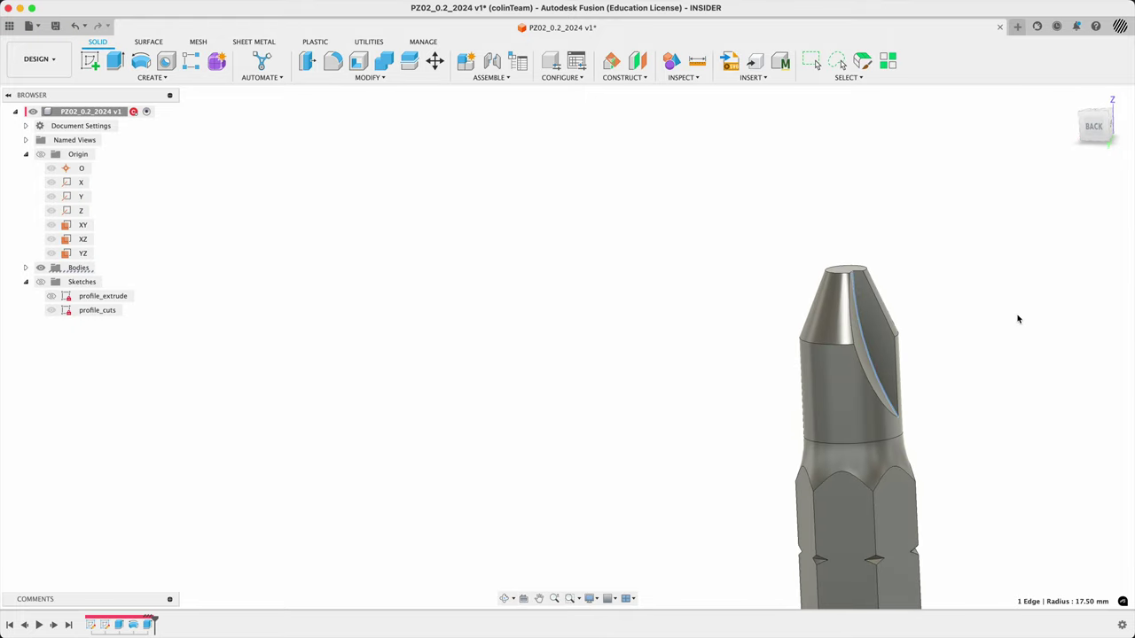
key("f")
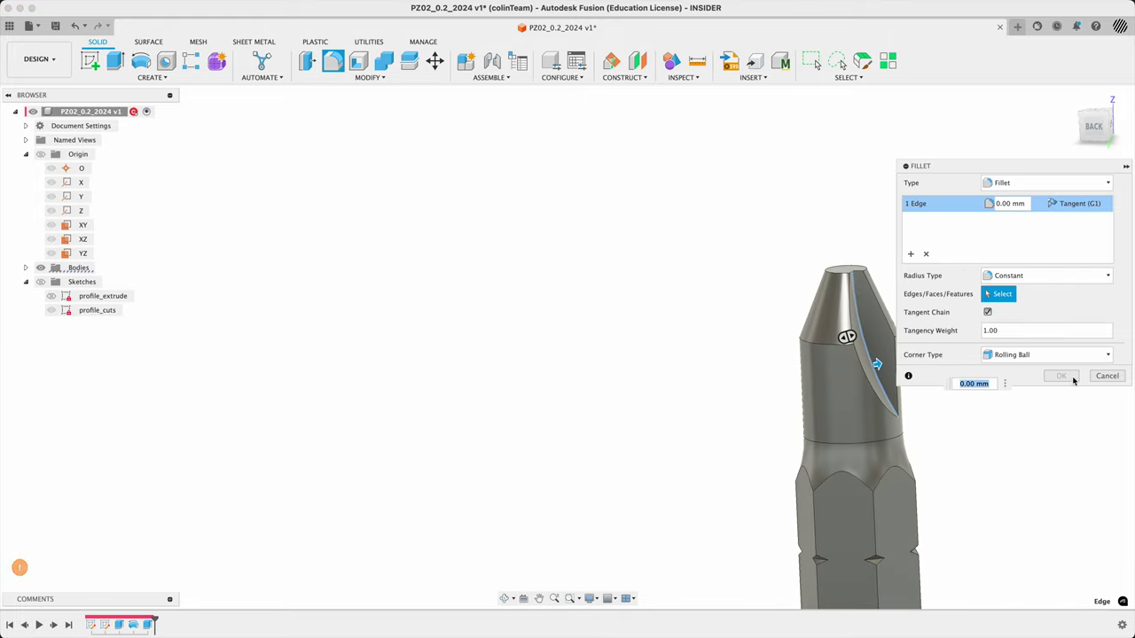
left_click(1106, 376)
mouse_move(899, 286)
middle_mouse_down("shift")
mouse_move(922, 261)
mouse_move(975, 249)
mouse_move(945, 259)
mouse_move(991, 159)
middle_mouse_up("shift")
Reopen Extrude2 and switch its operation to New Body
left_click(1069, 101)
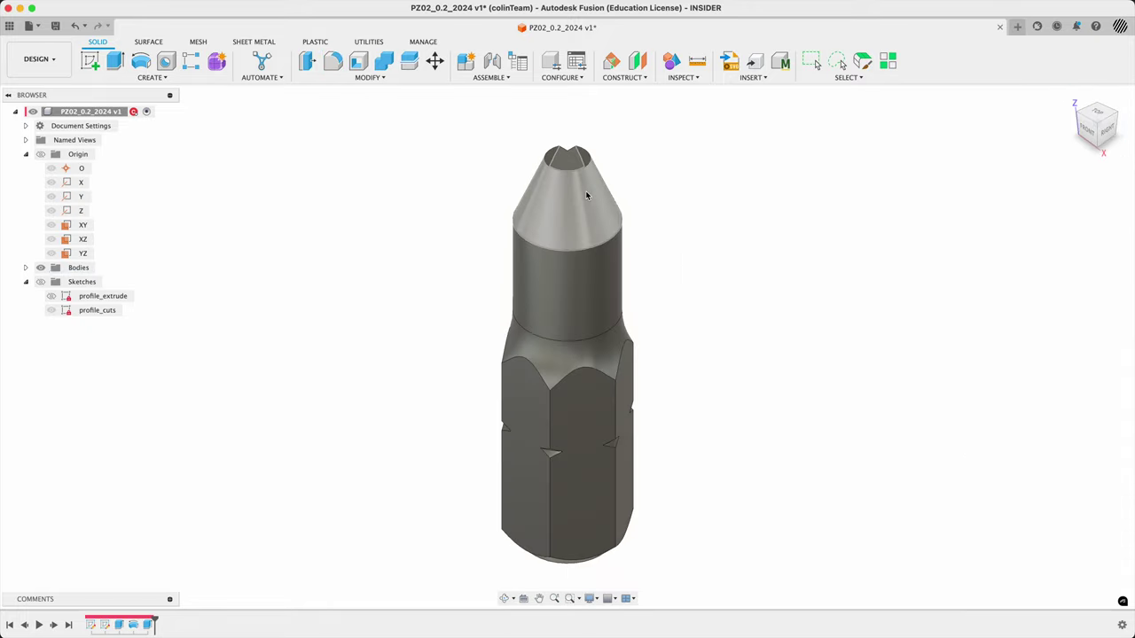
left_click(26, 153)
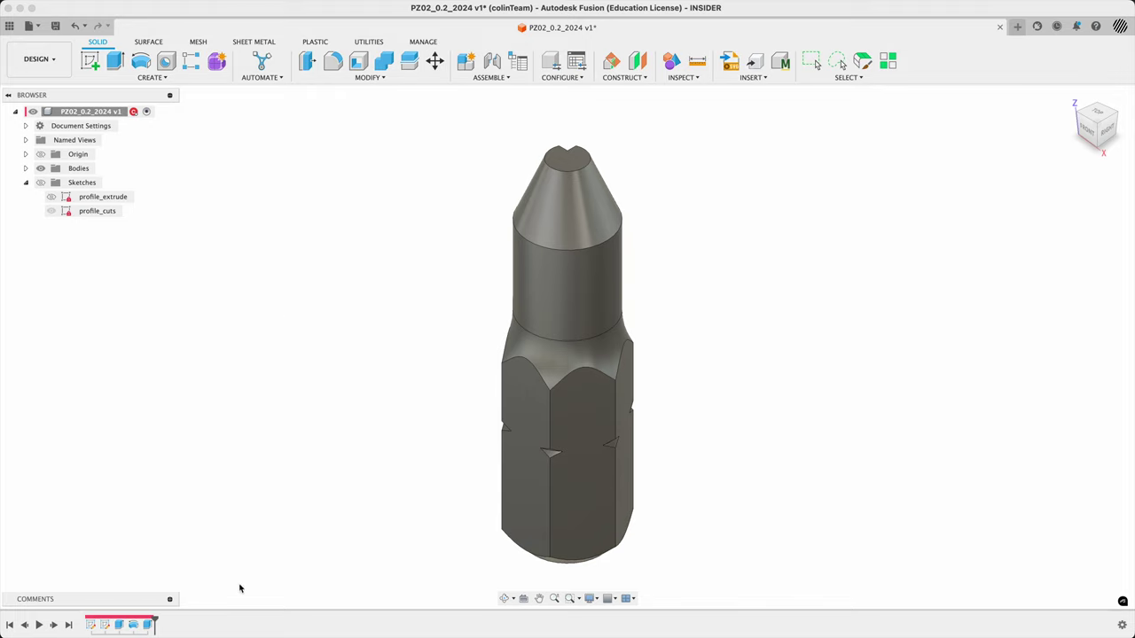
double_click(150, 625)
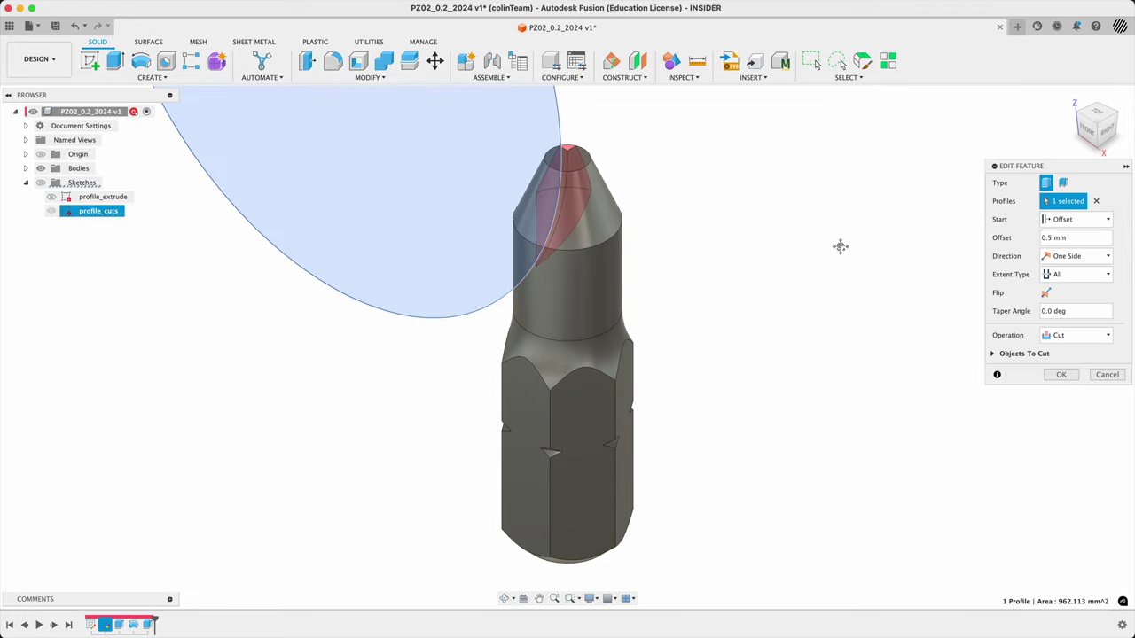
left_click(1079, 357)
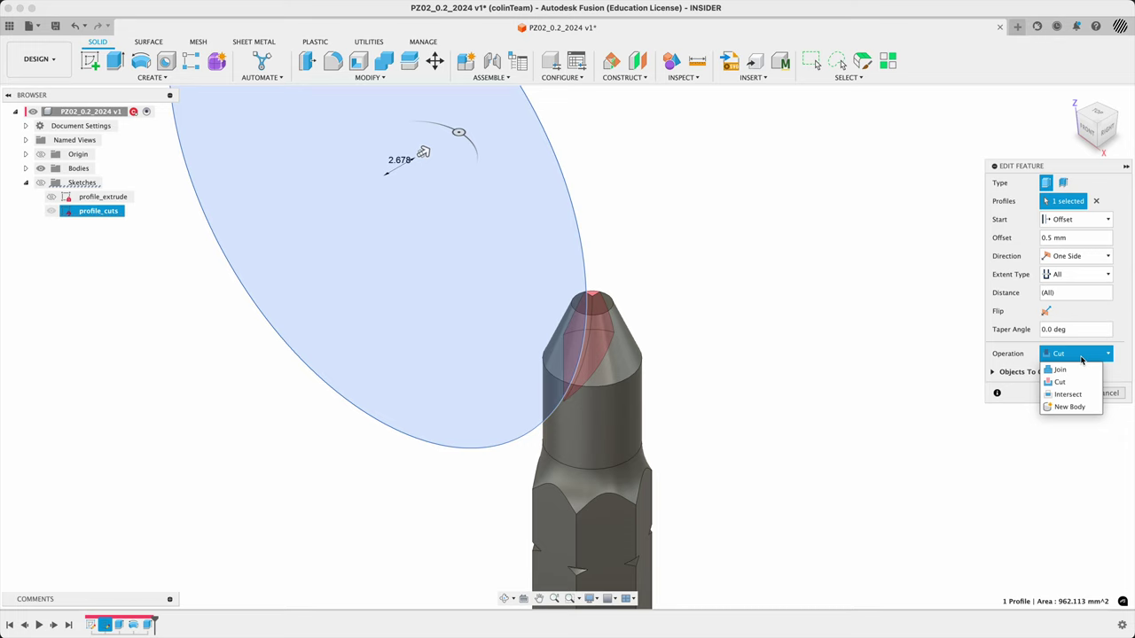
left_click(1069, 406)
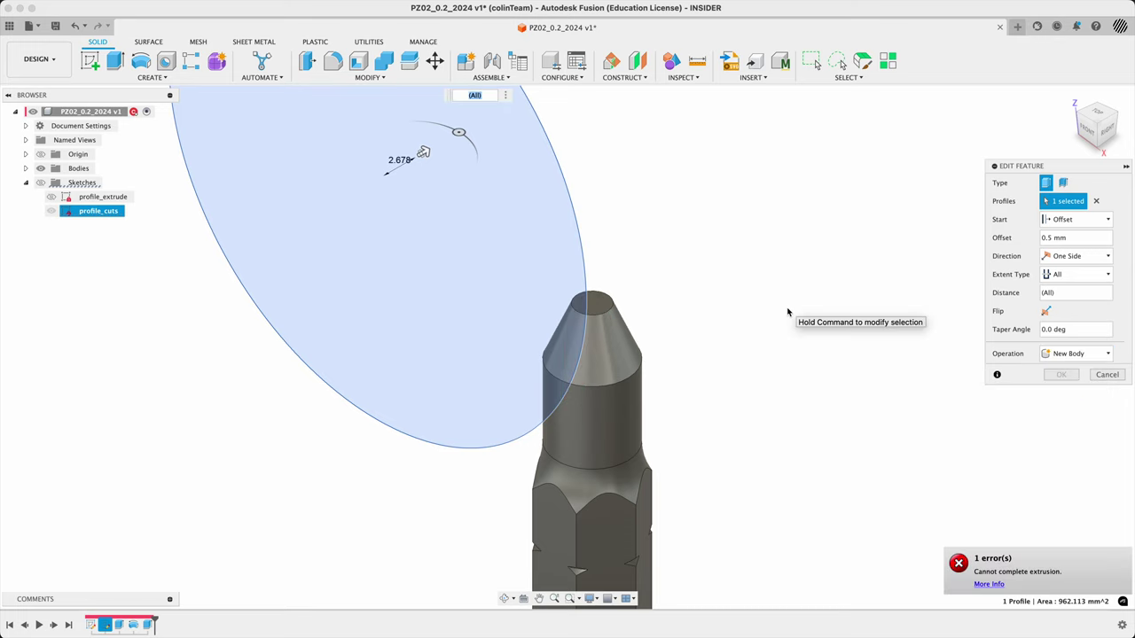
Set the new disc body's extrusion distance to 10 mm and confirm
scroll(787, 312, "down", 3)
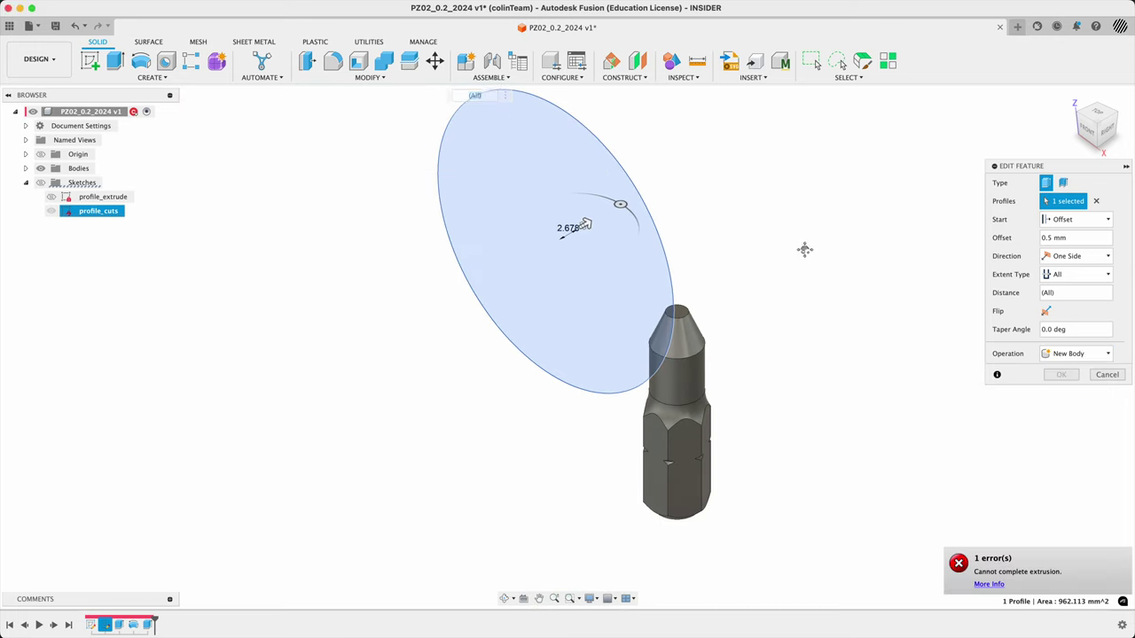
middle_click_drag(793, 258, 668, 321)
left_click_drag(434, 316, 674, 325)
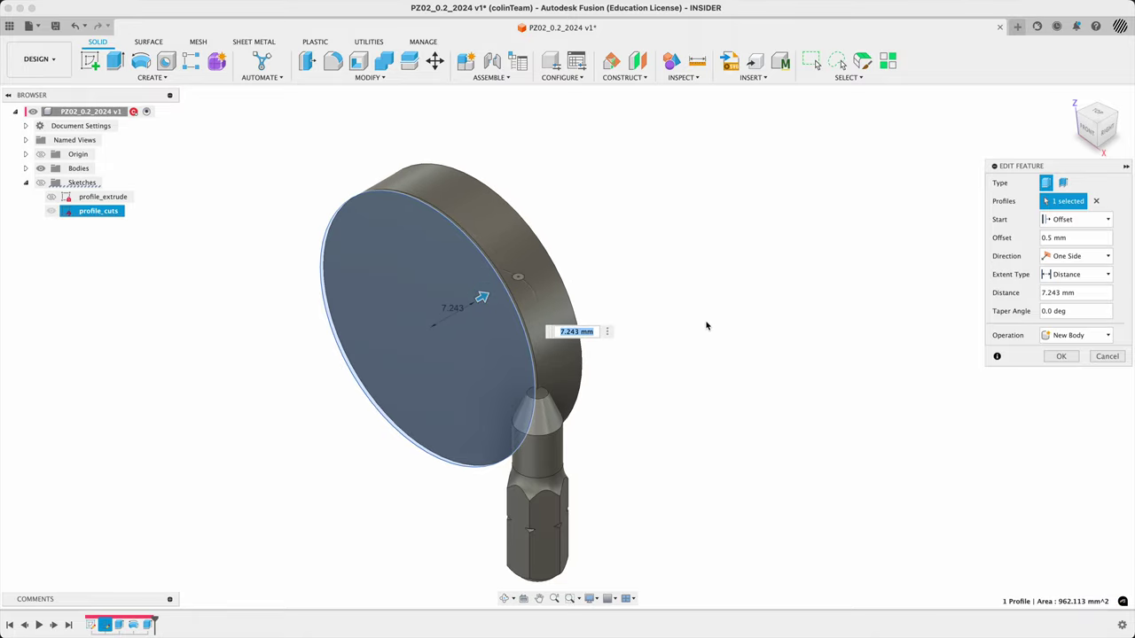
middle_click_drag(706, 324, 549, 303, "shift")
scroll(534, 298, "up", 5)
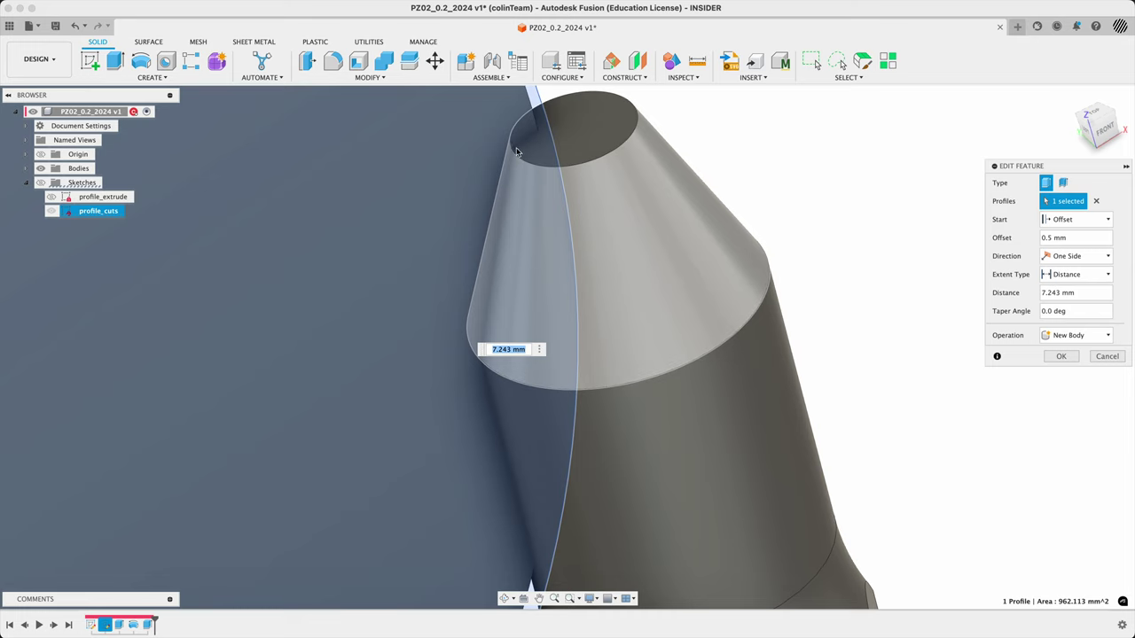
scroll(823, 289, "down", 8)
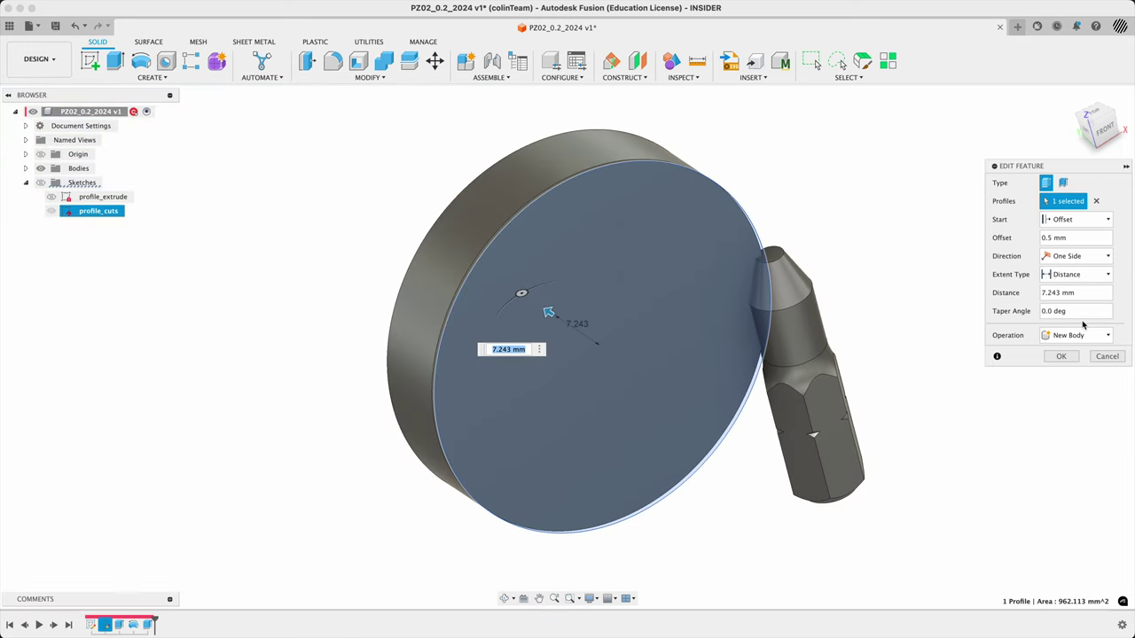
left_click(1083, 293)
type("10")
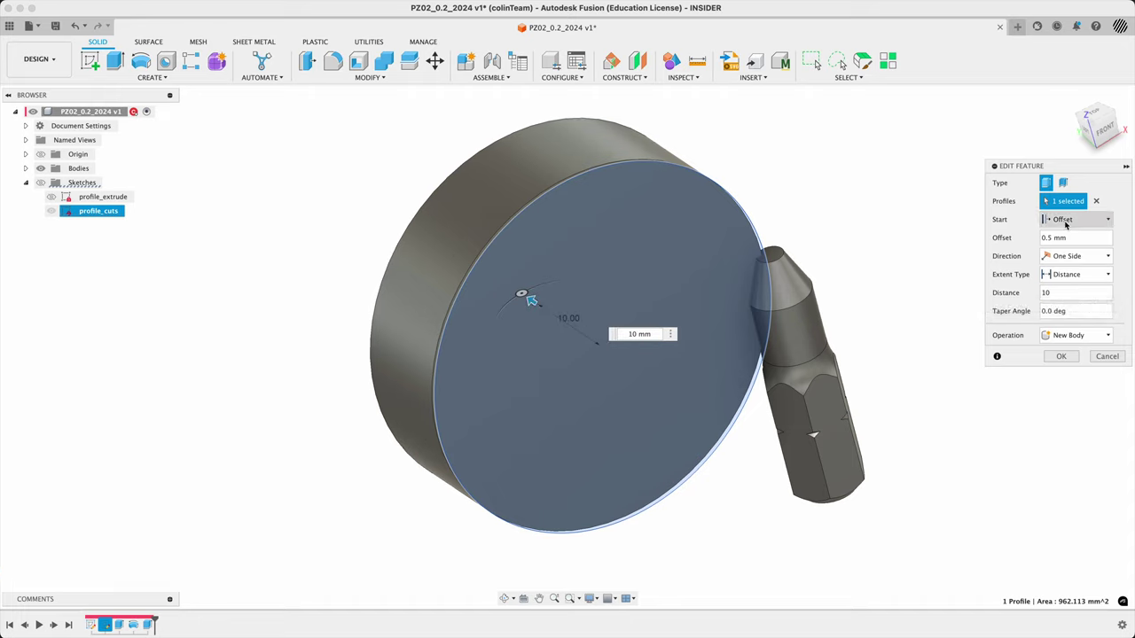
left_click(1059, 356)
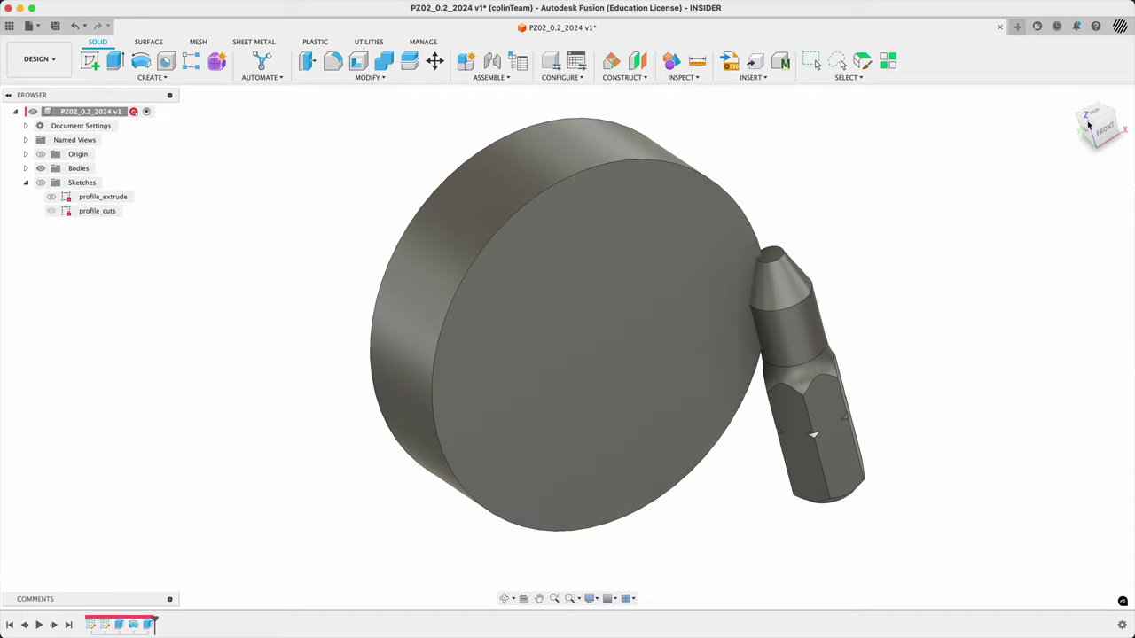
Combine-cut the disc from the hex bit, with the bit as target and the disc as tool
left_click(1068, 100)
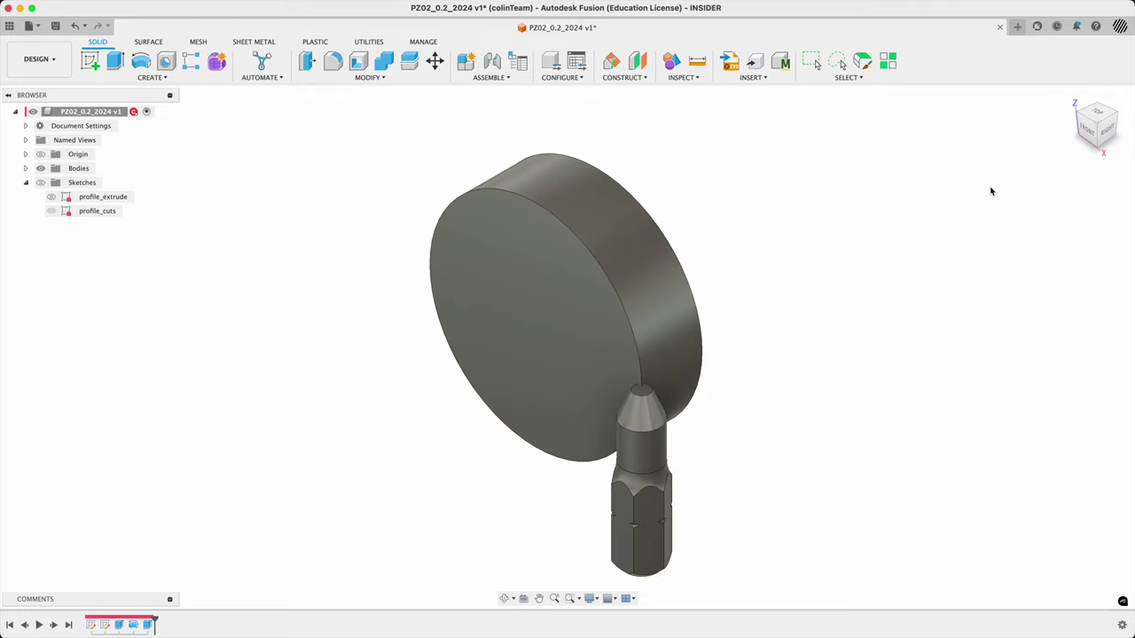
scroll(622, 399, "up", 5)
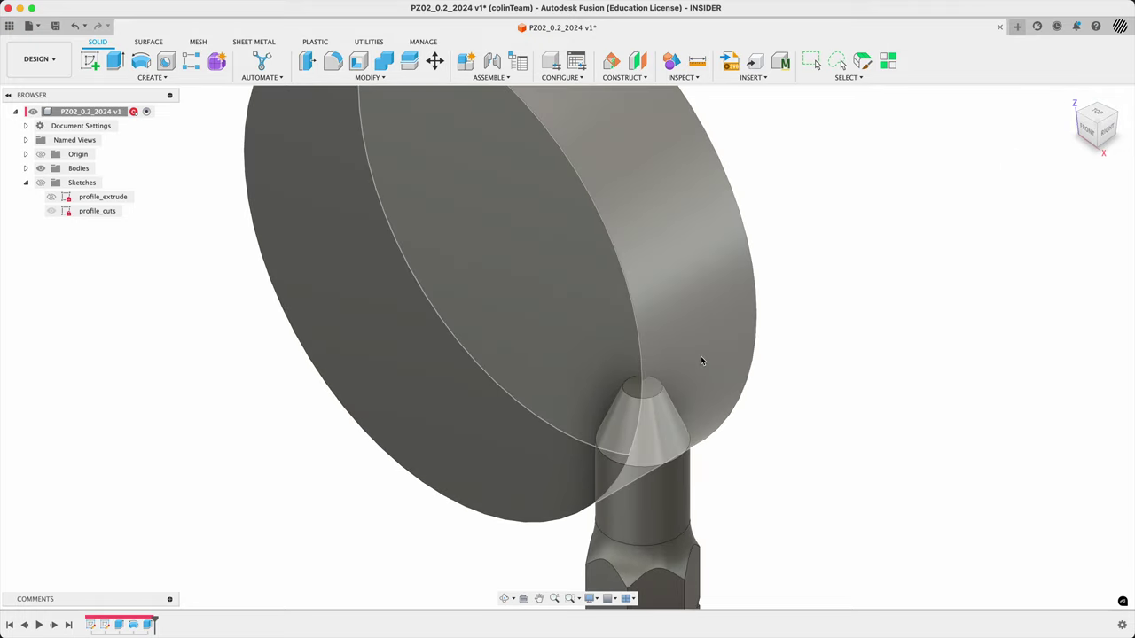
scroll(795, 404, "down", 5)
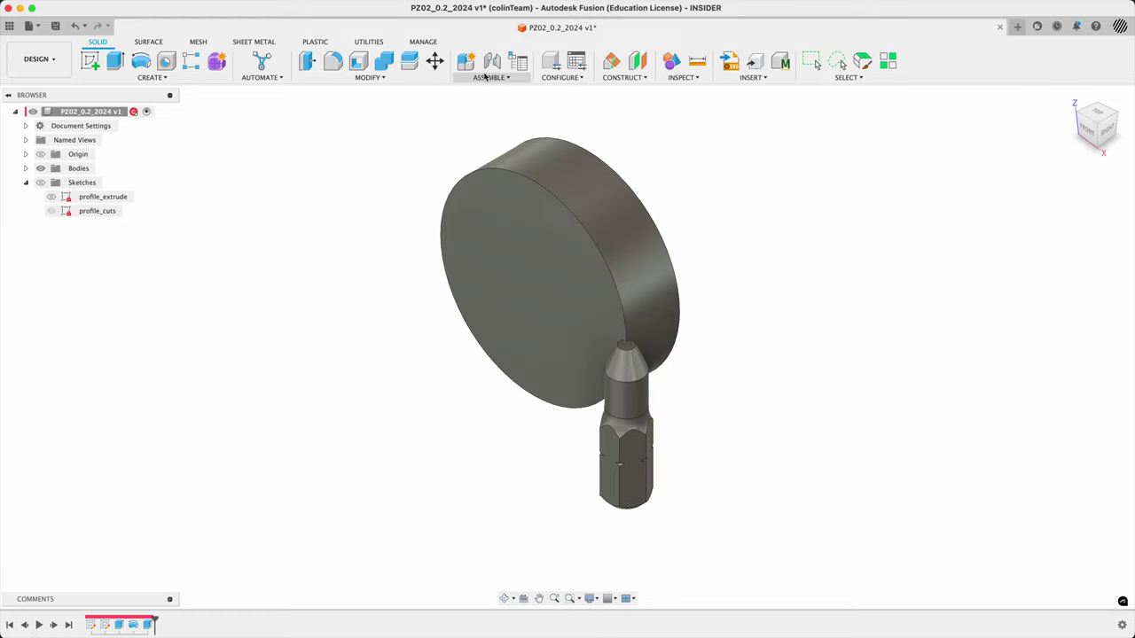
left_click(383, 66)
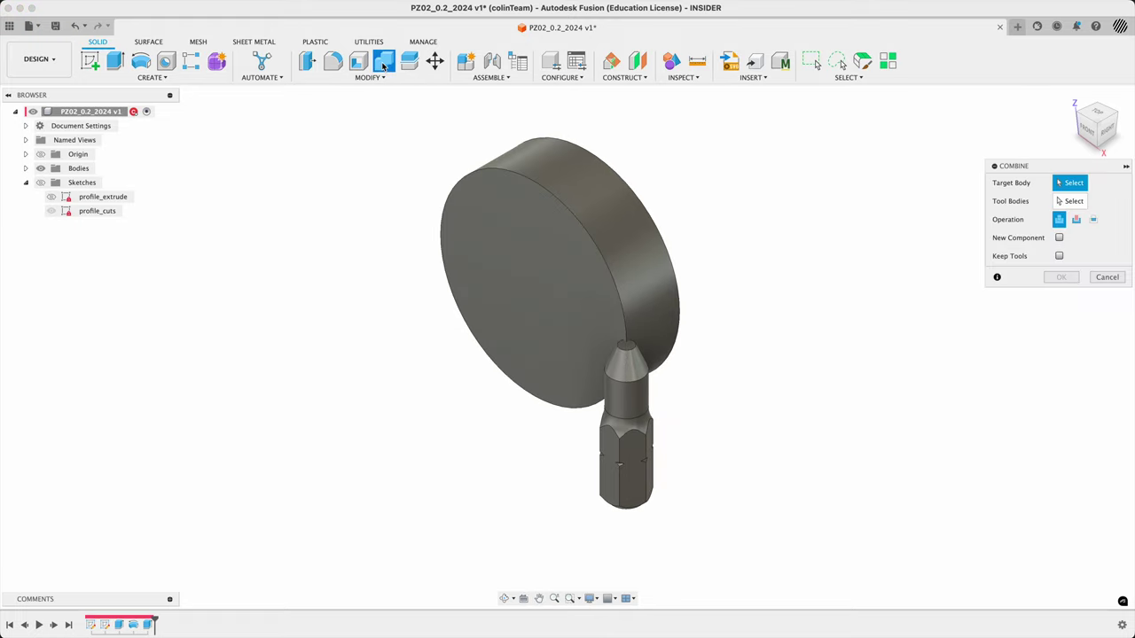
left_click(628, 395)
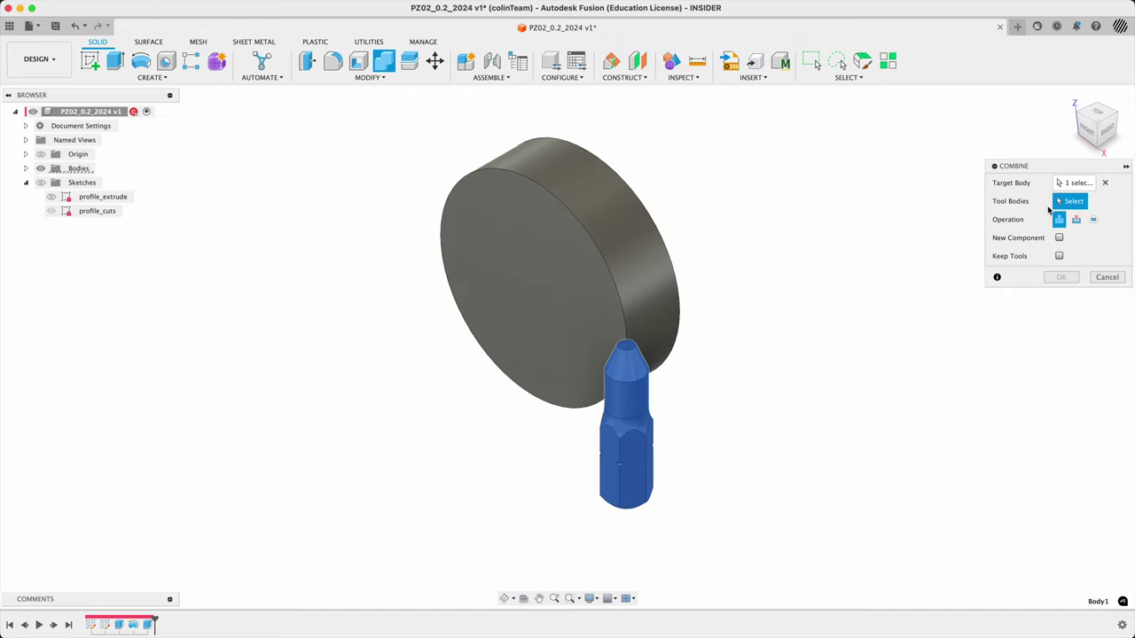
left_click(1075, 221)
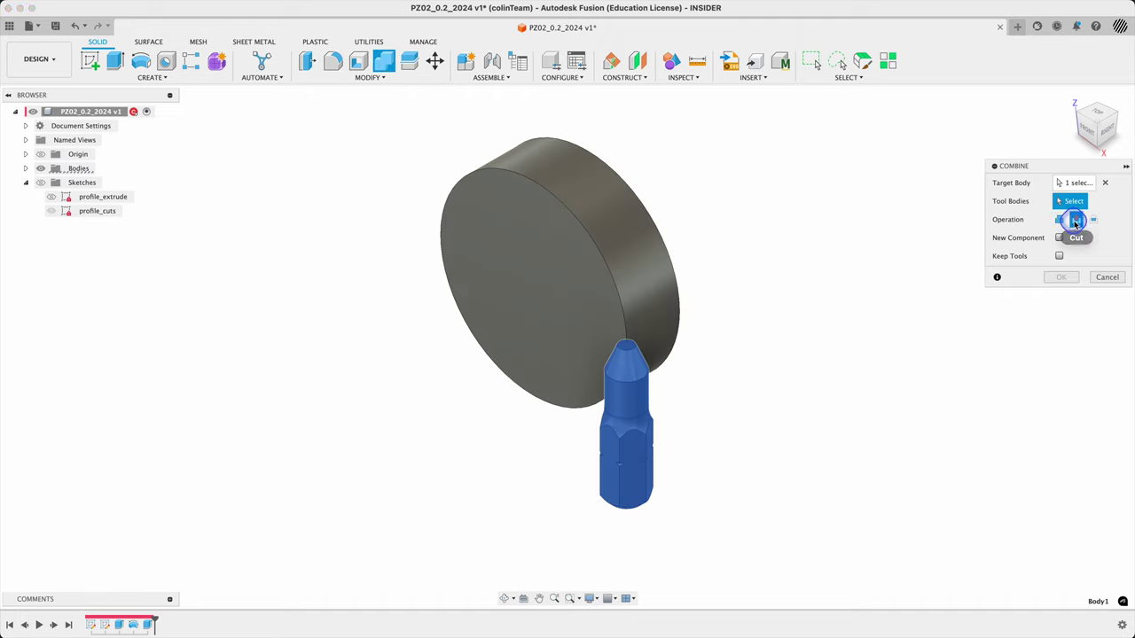
left_click(612, 309)
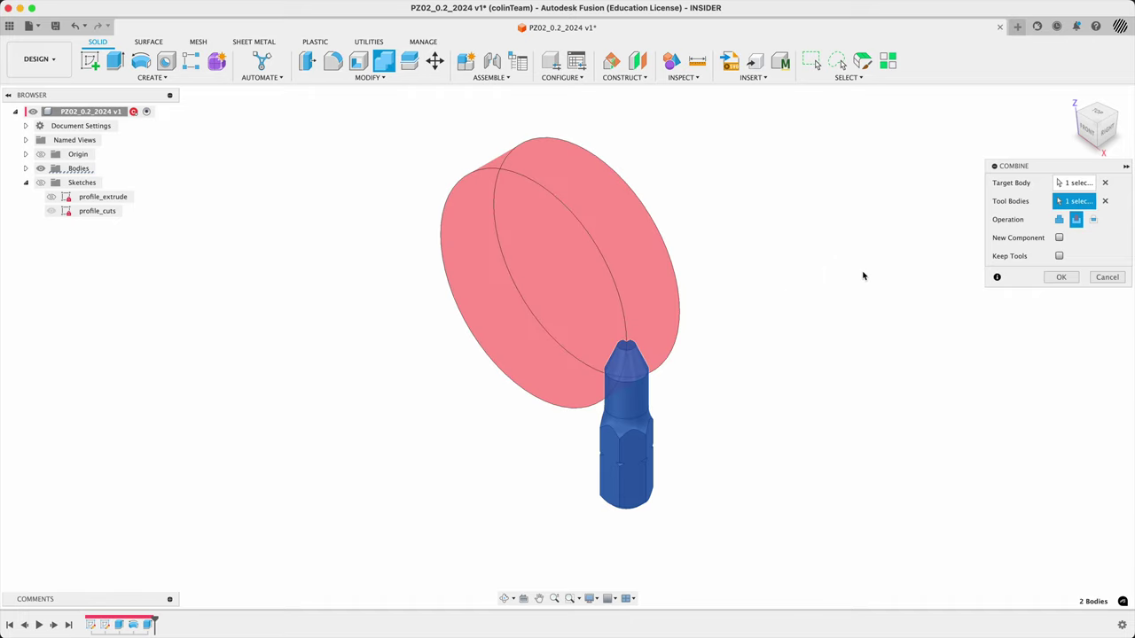
left_click(1059, 257)
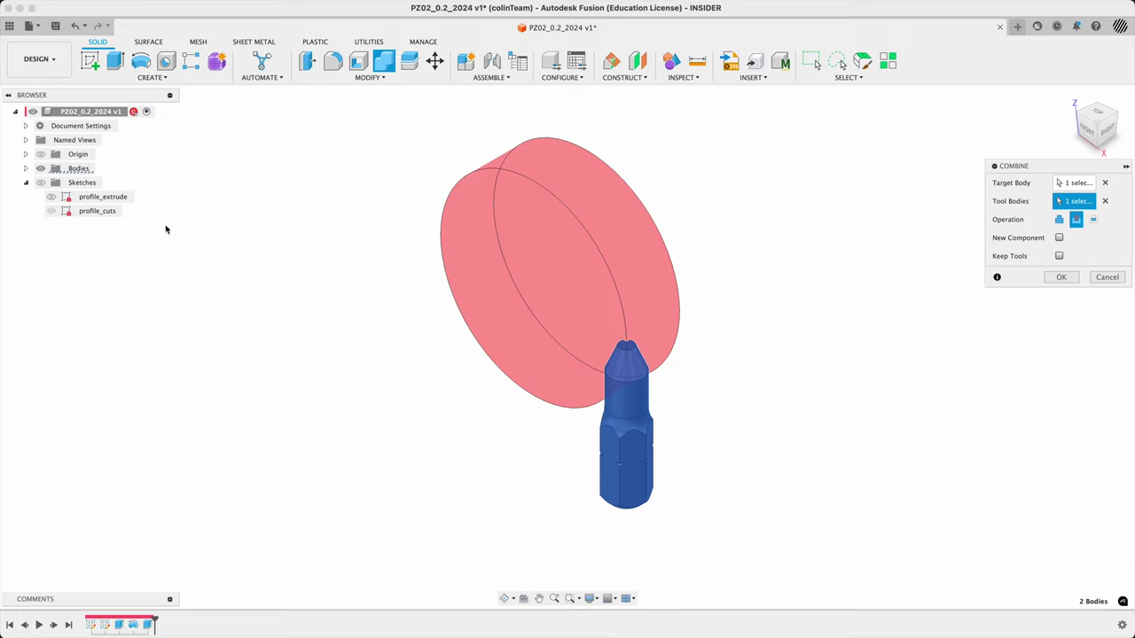
left_click(1059, 277)
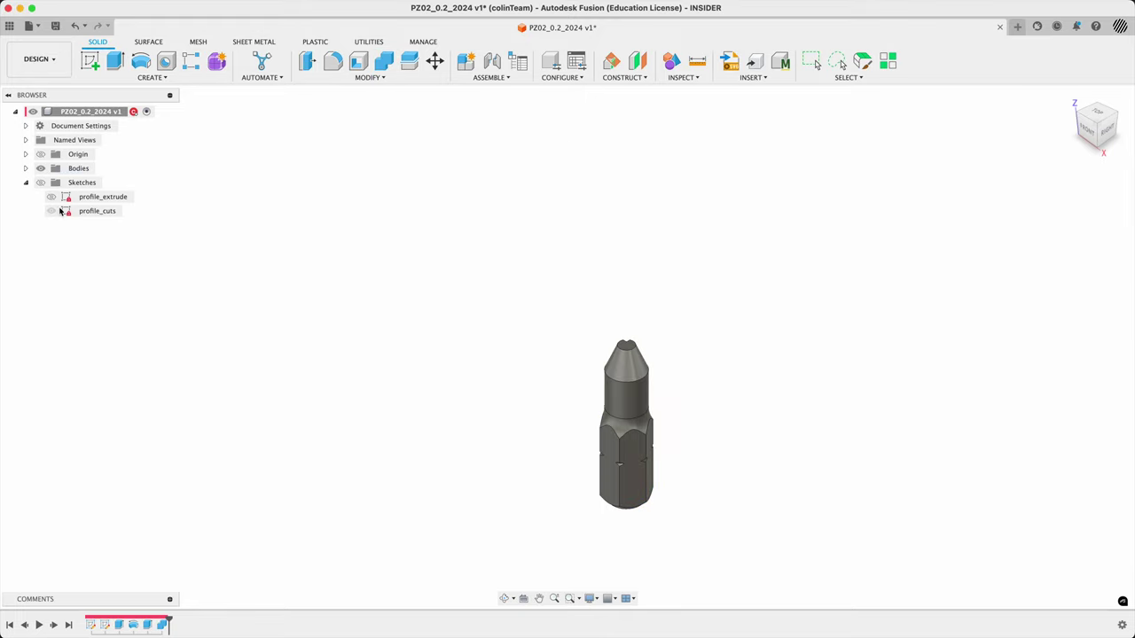
Roll the timeline back before the combine to inspect Body1 and Body2
left_click(26, 168)
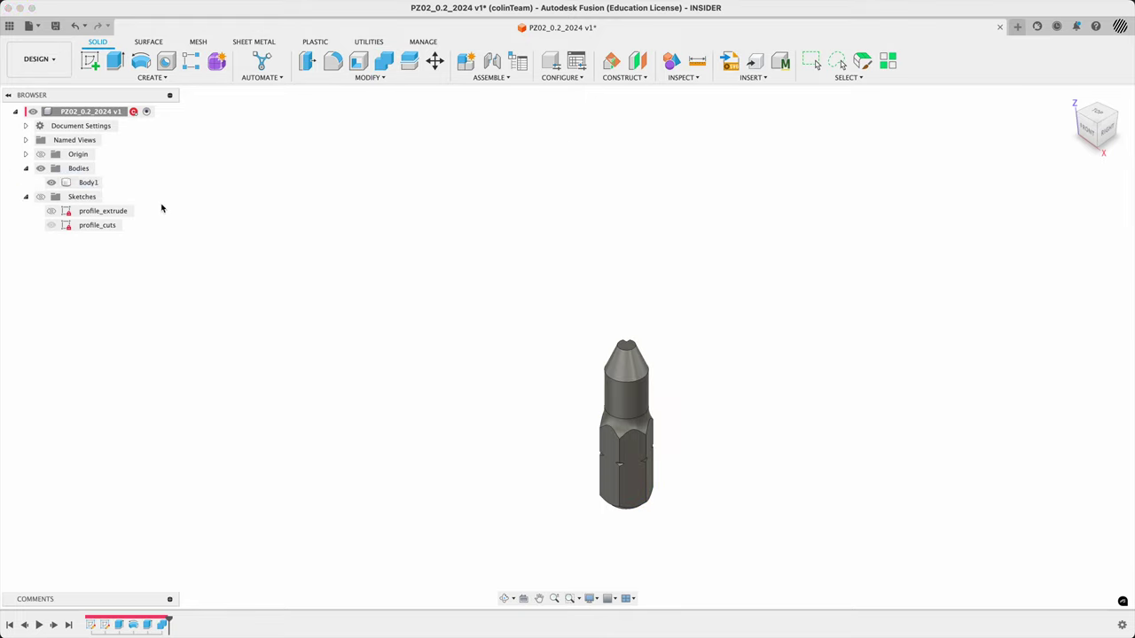
left_click_drag(169, 620, 154, 620)
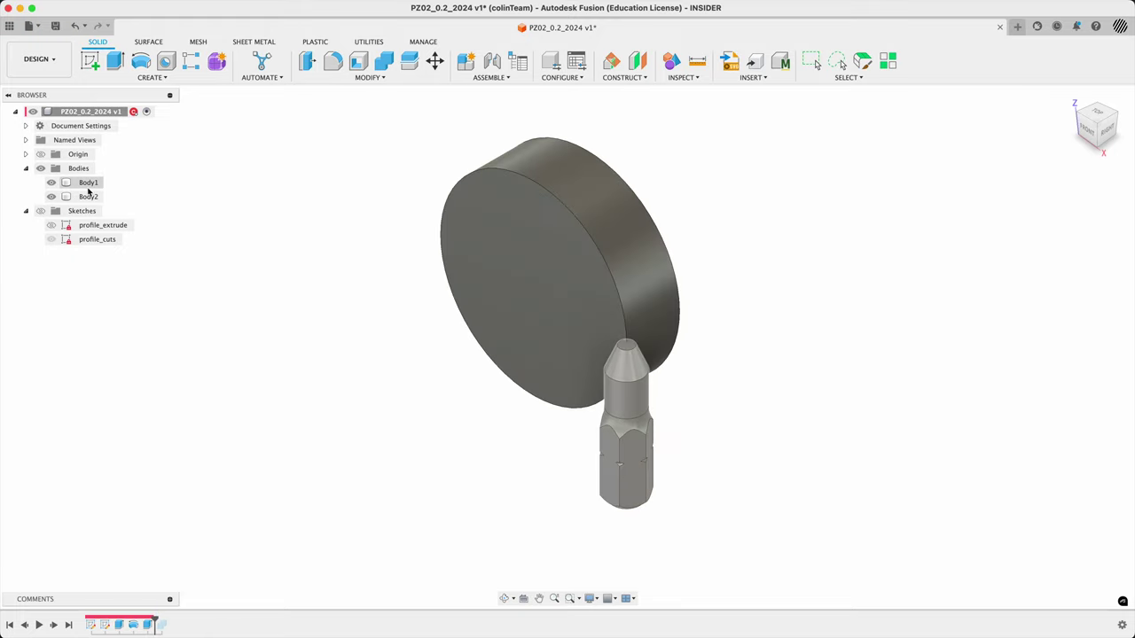
left_click(89, 184)
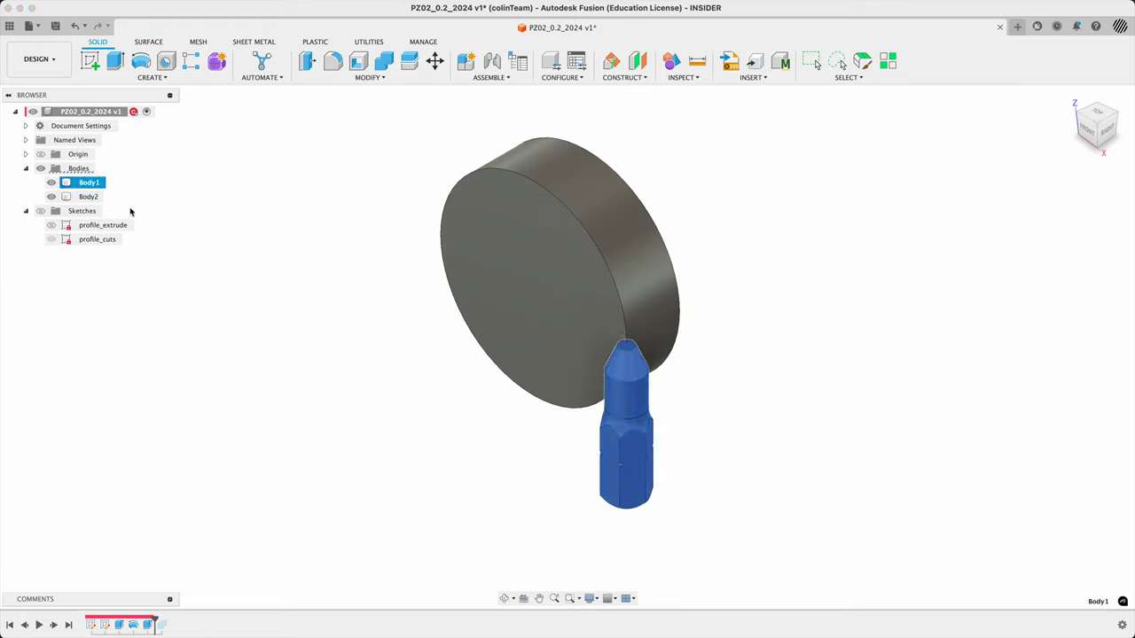
left_click(86, 196)
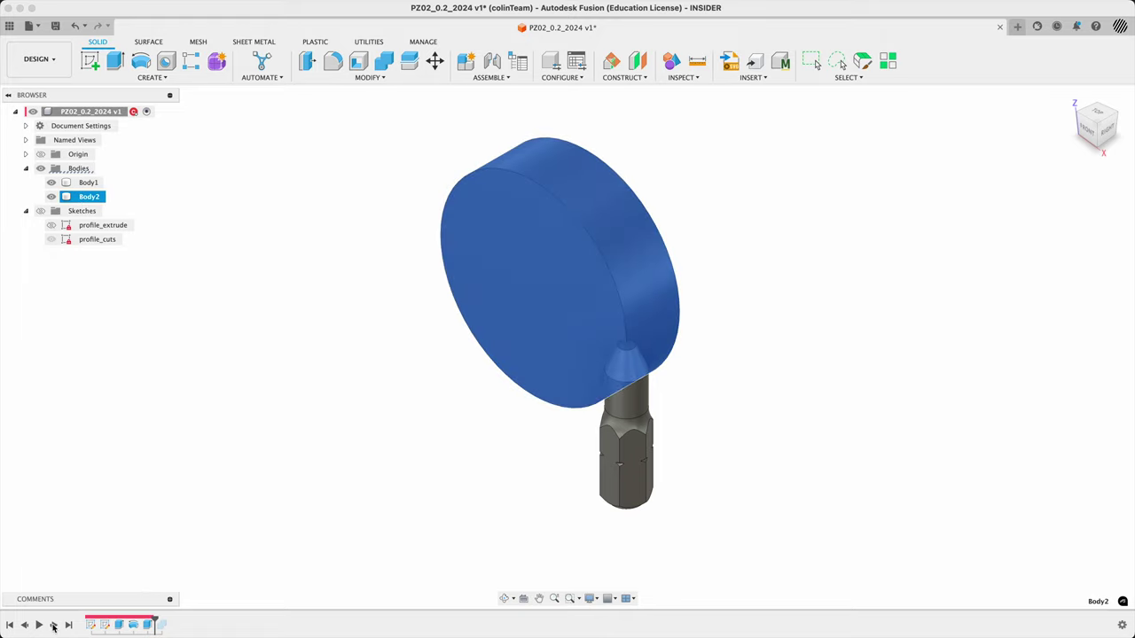
Step the timeline past the combine so only Body1, the grooved bit, remains
left_click(53, 626)
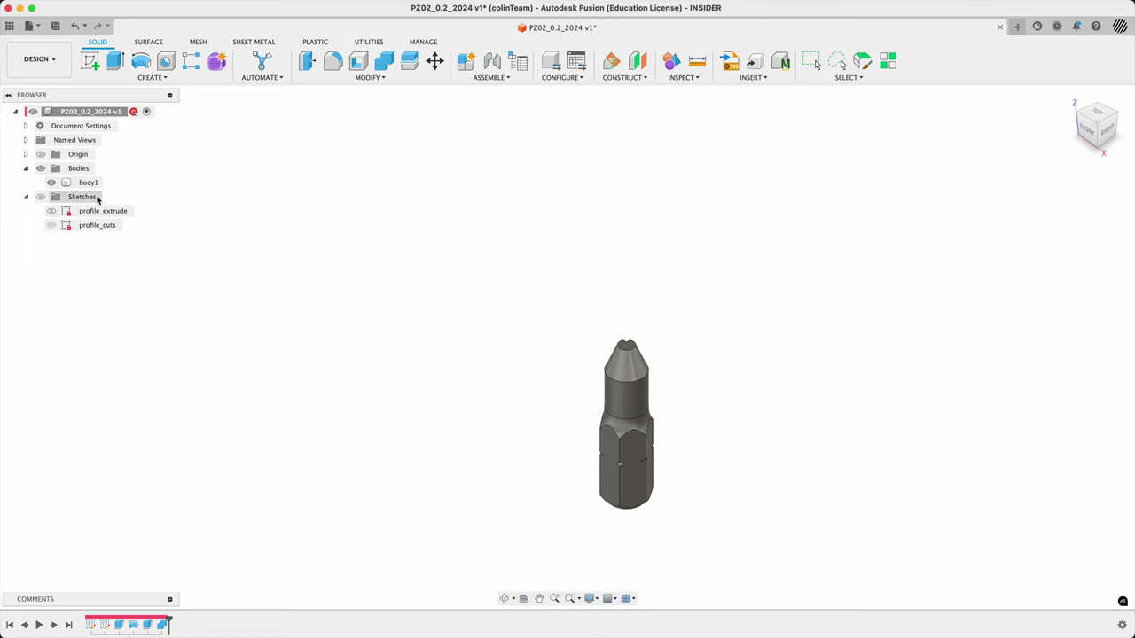
left_click(626, 346)
scroll(627, 347, "up", 3)
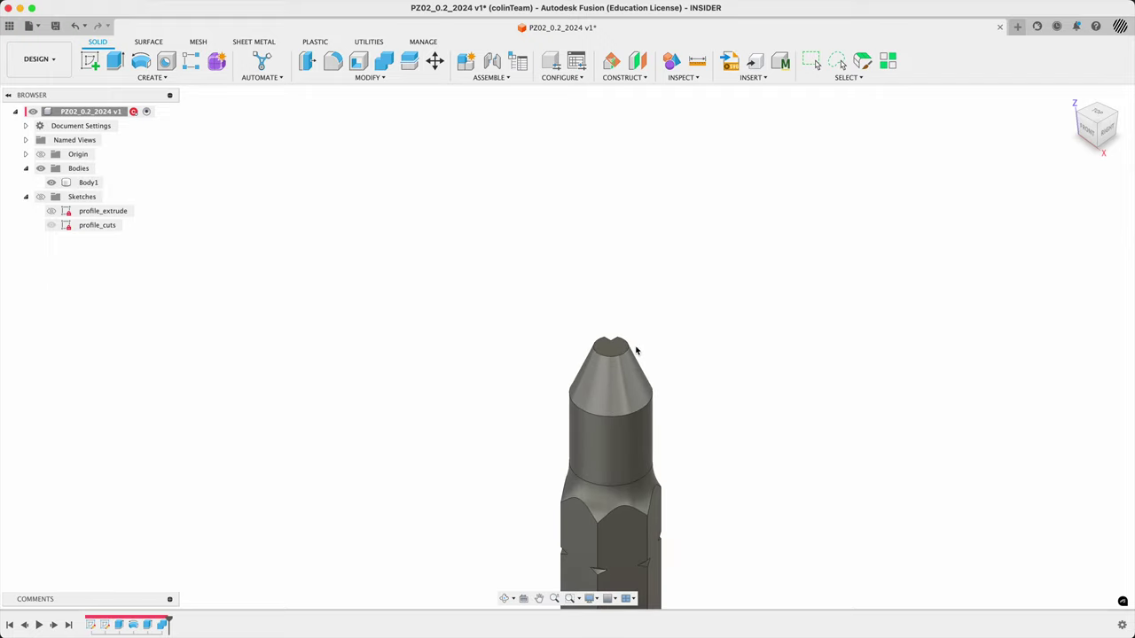
scroll(495, 387, "down", 3)
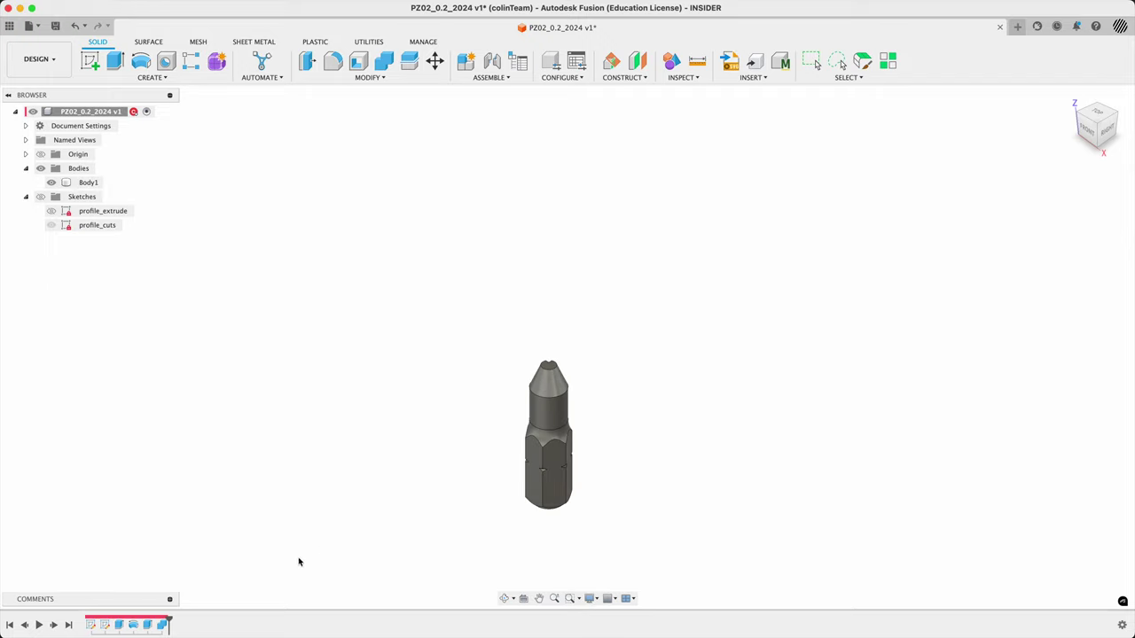
middle_click_drag(444, 429, 502, 410, "shift")
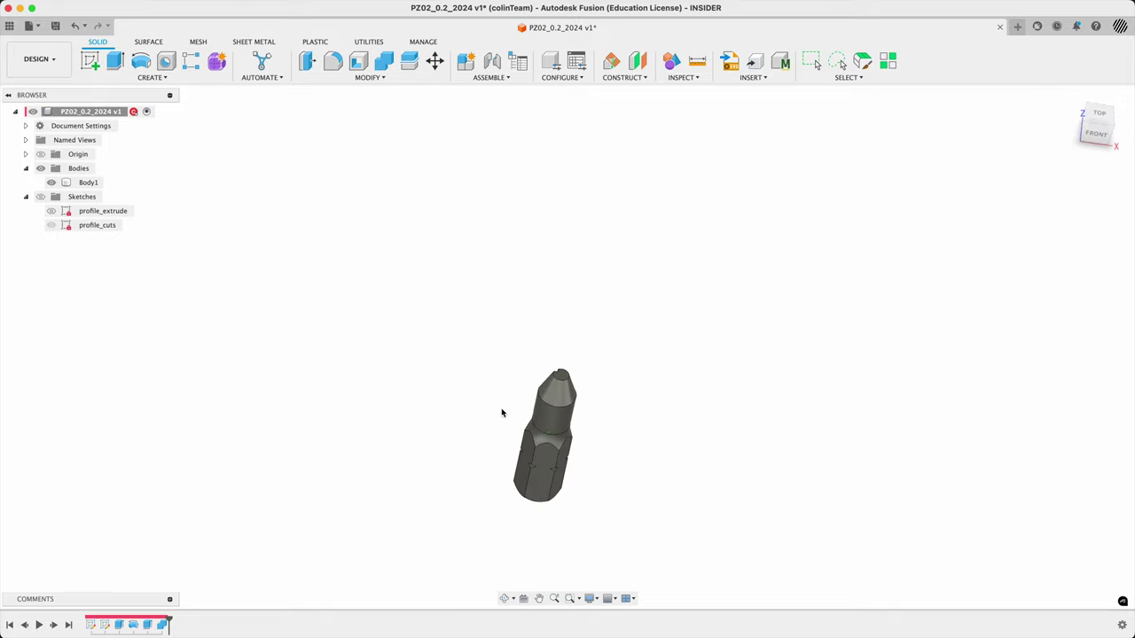
Roll back one feature and mirror cylinder Body2 across the plane through the bit, creating Body3
left_click(26, 625)
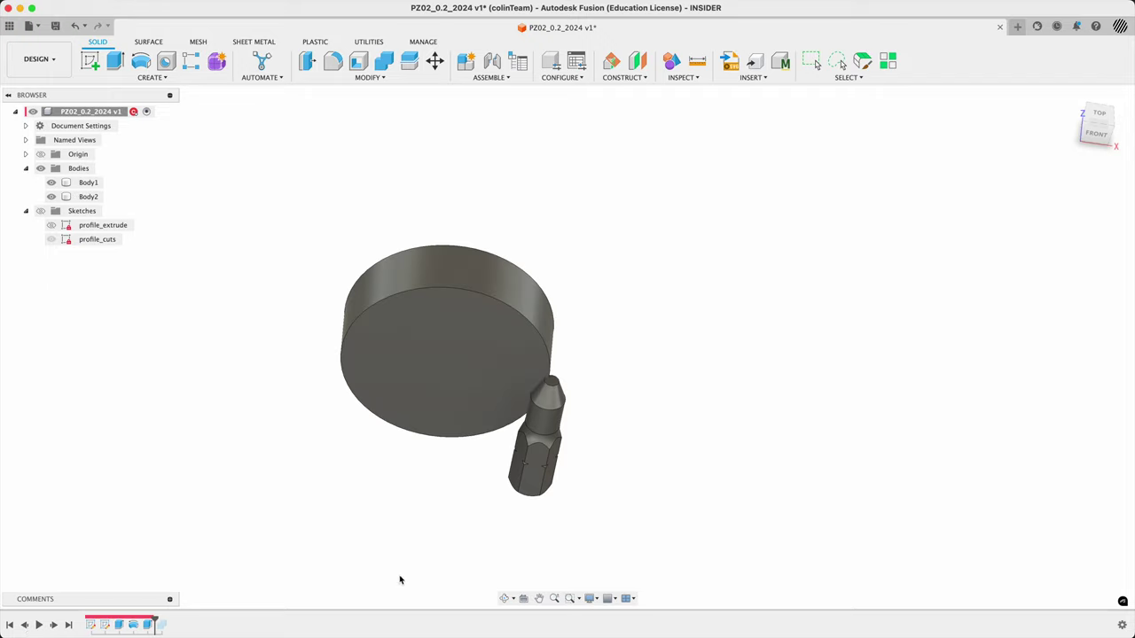
middle_click_drag(399, 580, 409, 550, "shift")
type("smir")
type("rr")
key("Return")
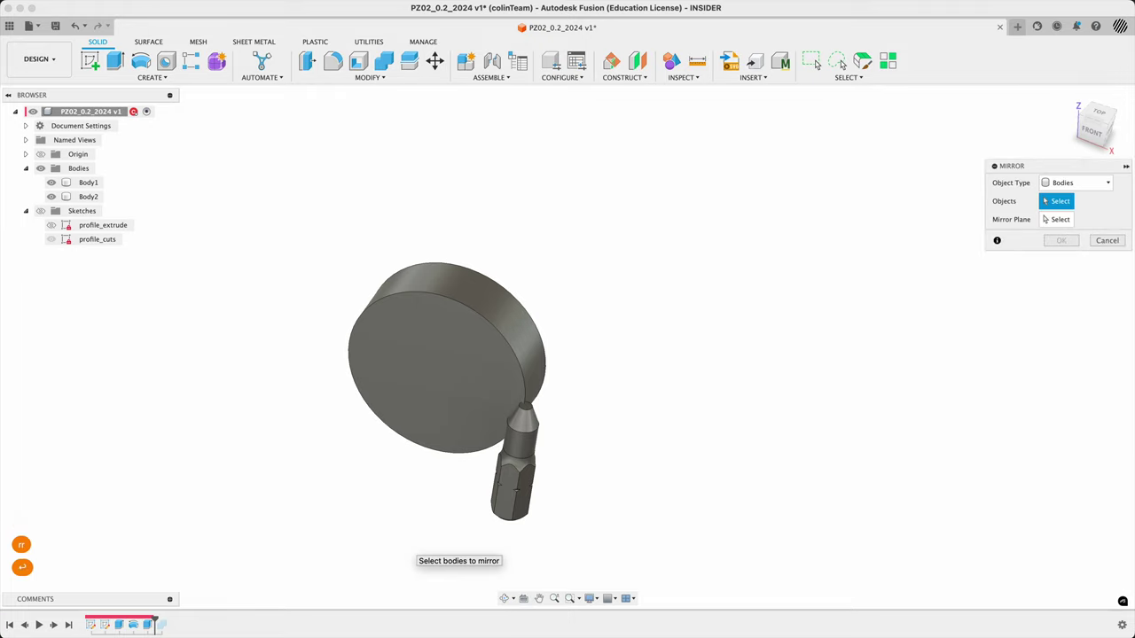
left_click(438, 360)
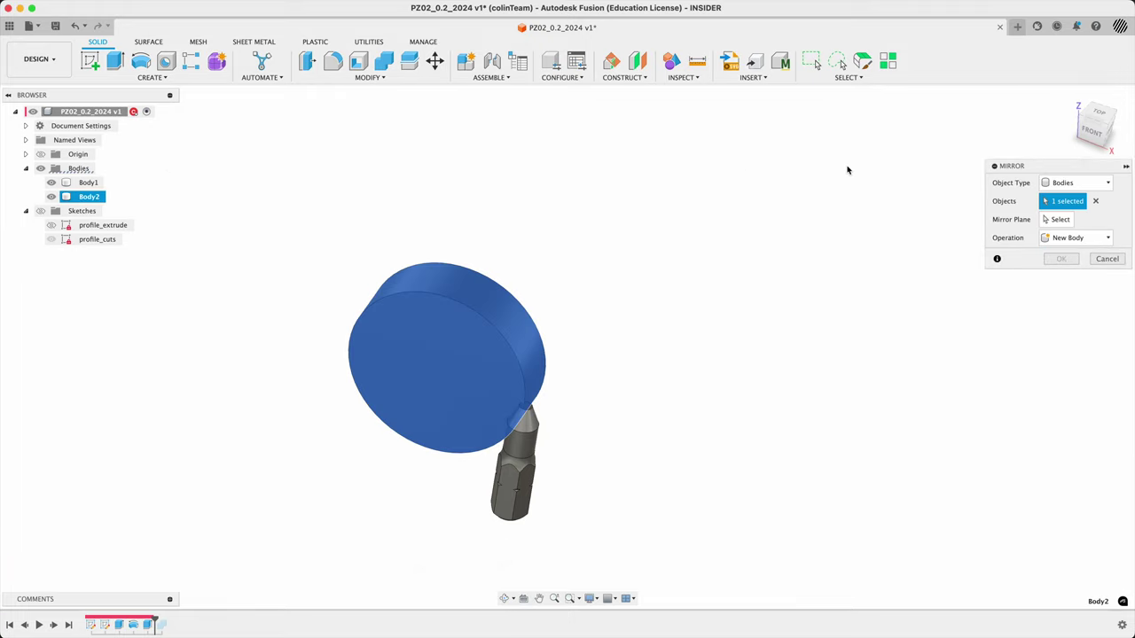
left_click(1051, 221)
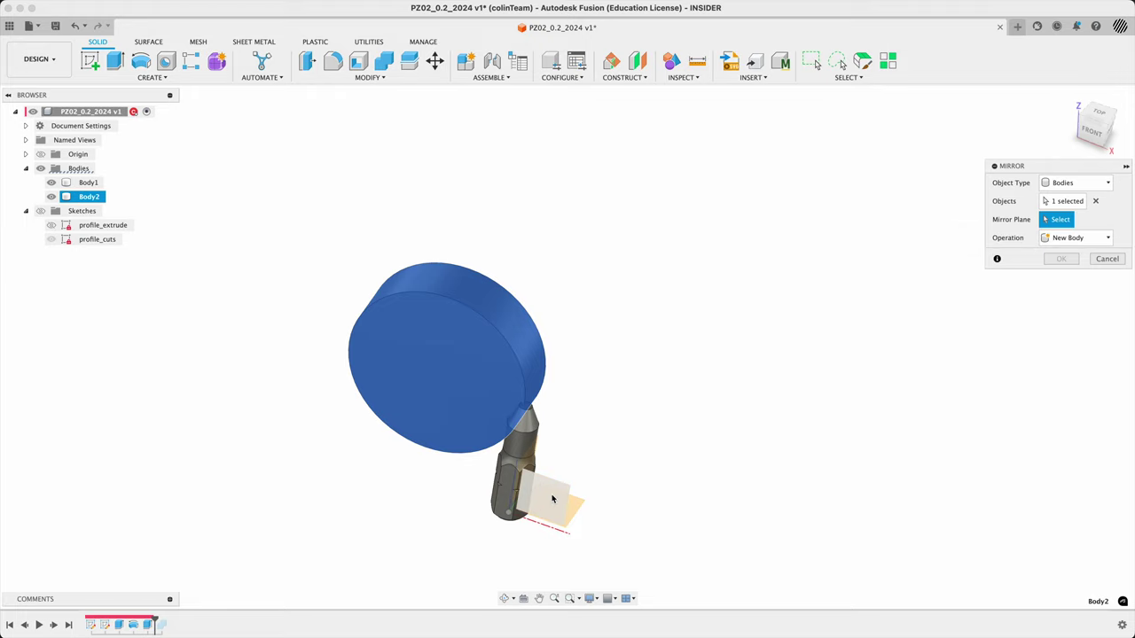
left_click(552, 499)
middle_click_drag(742, 443, 757, 422, "shift")
left_click(1059, 259)
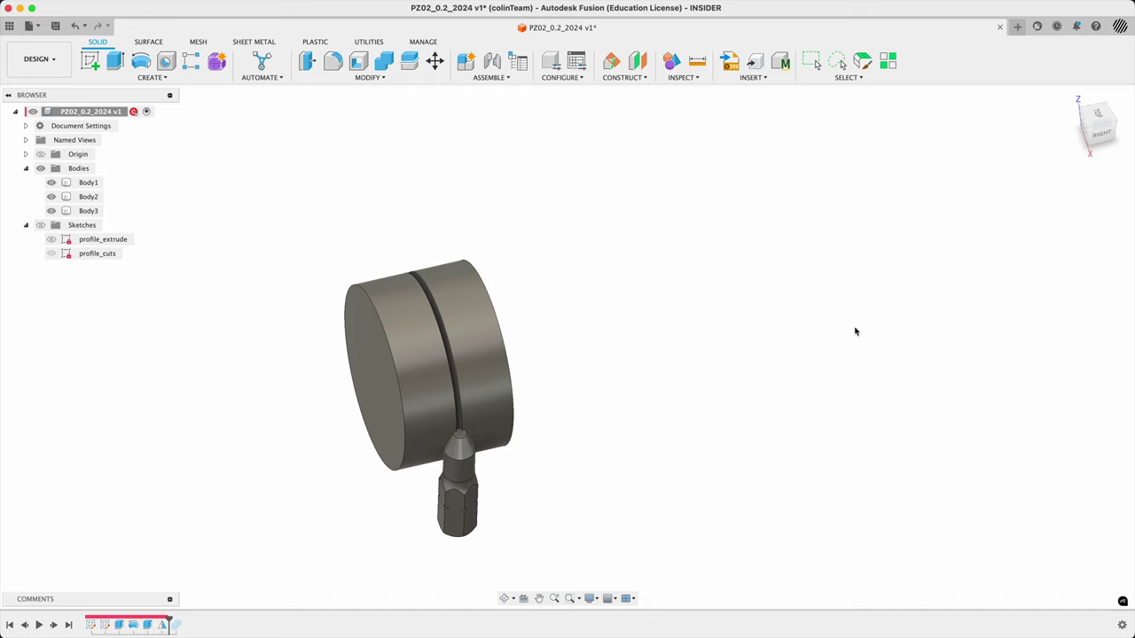
Edit Combine1 to add the mirrored cylinder as a tool and reapply it
left_click_drag(169, 621, 177, 625)
double_click(176, 625)
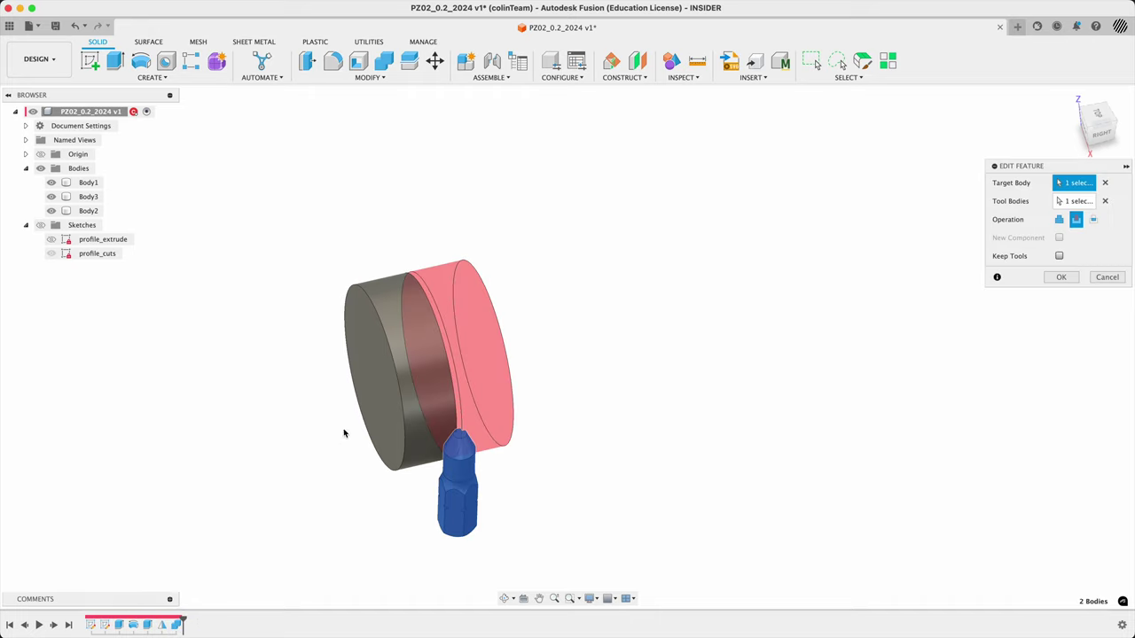
left_click(382, 396)
left_click(1060, 278)
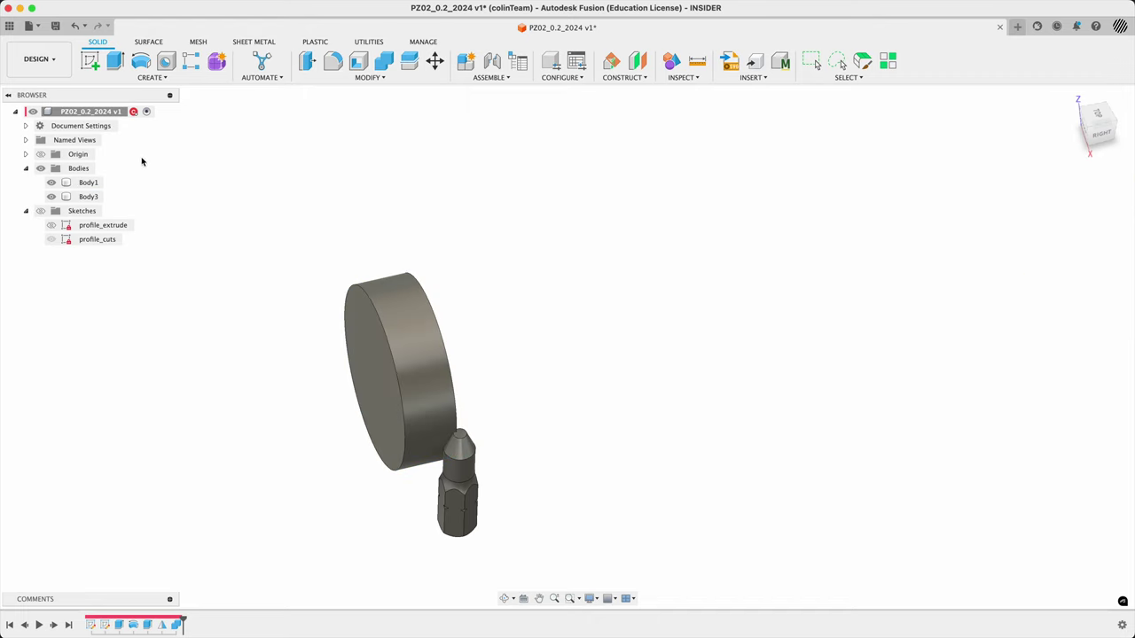
double_click(176, 624)
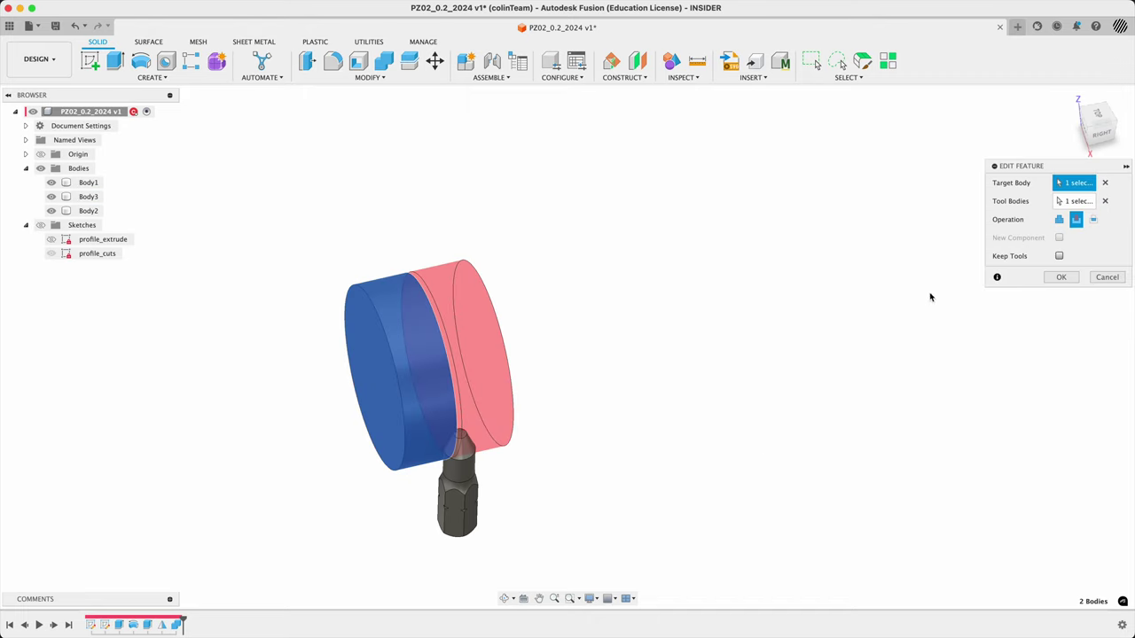
left_click(1062, 279)
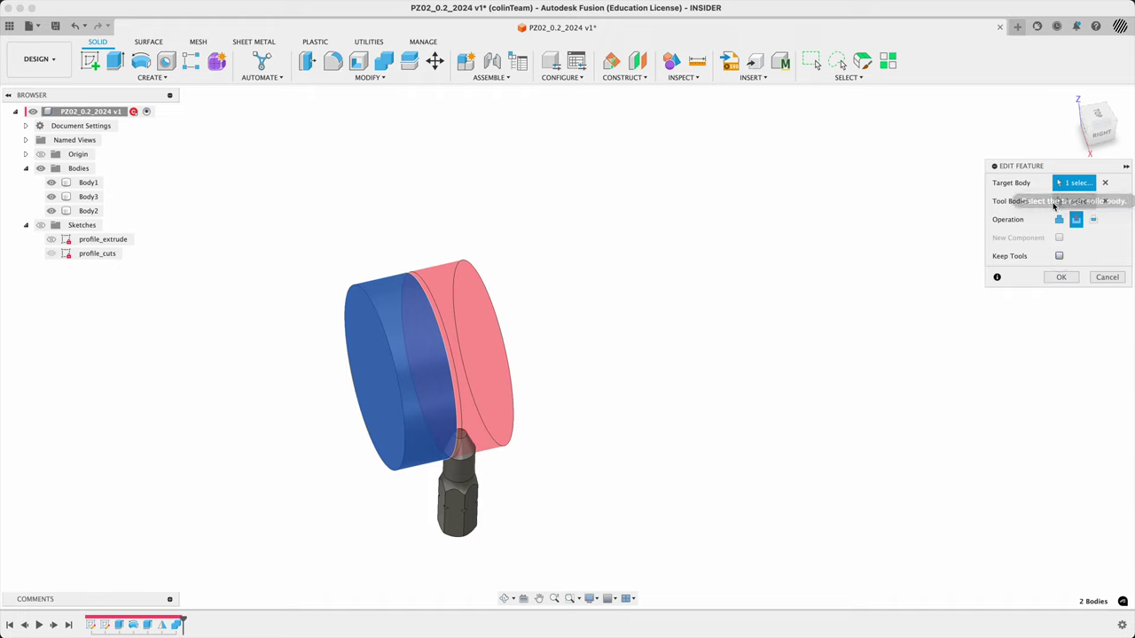
Reset Combine1 with target Body1 and both cylinders as Cut tools, then view the grooved tip
left_click(1076, 202)
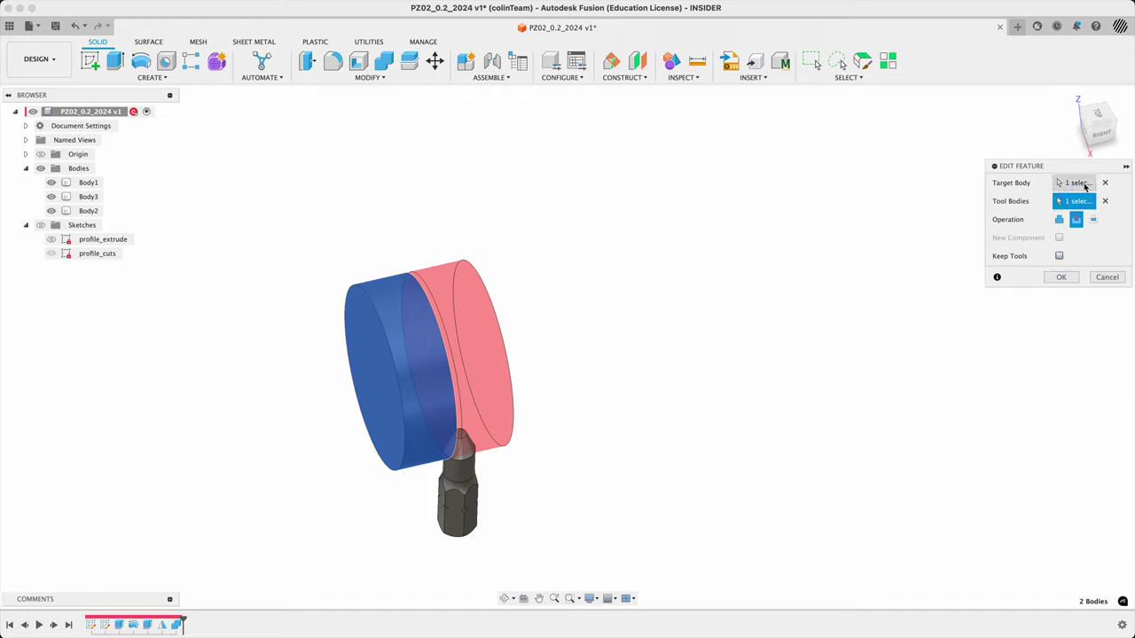
left_click(88, 211)
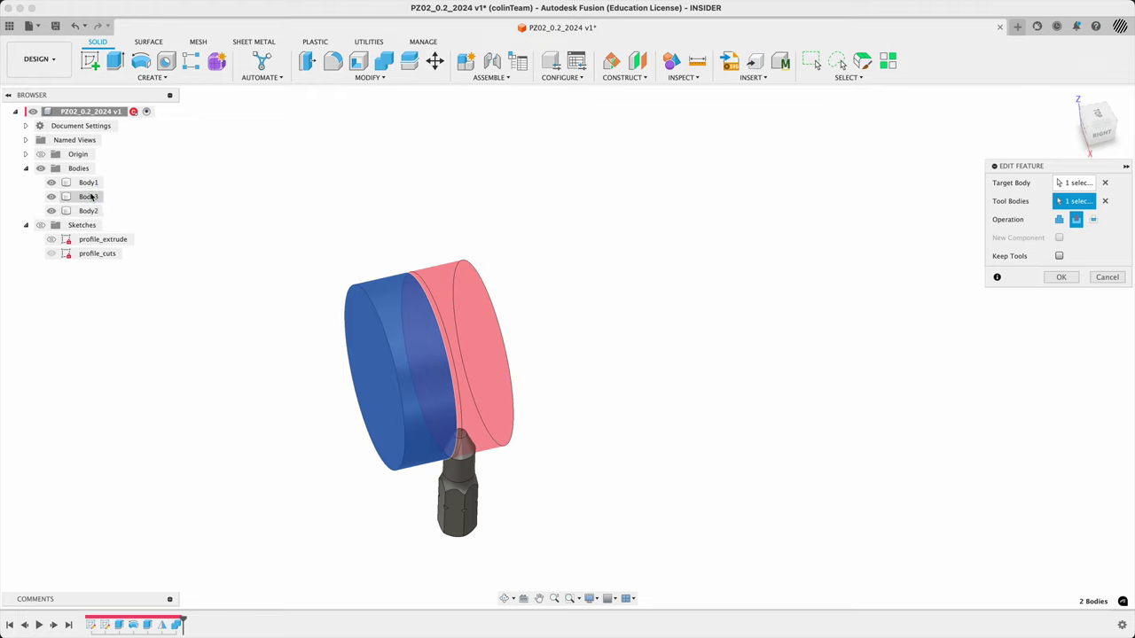
left_click(1105, 201)
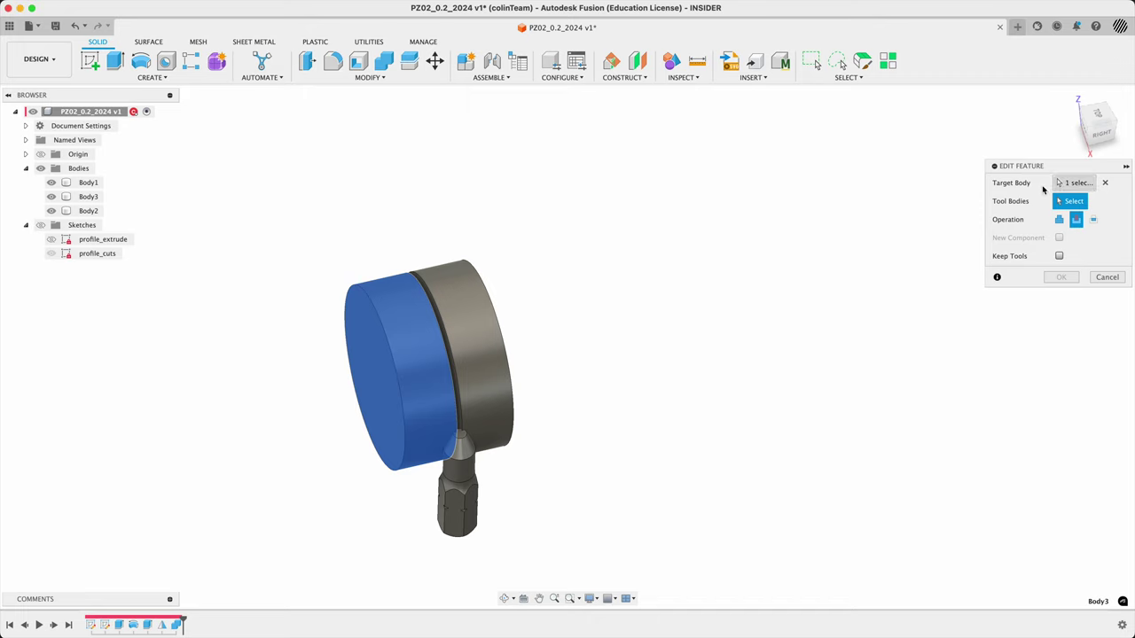
left_click(1105, 183)
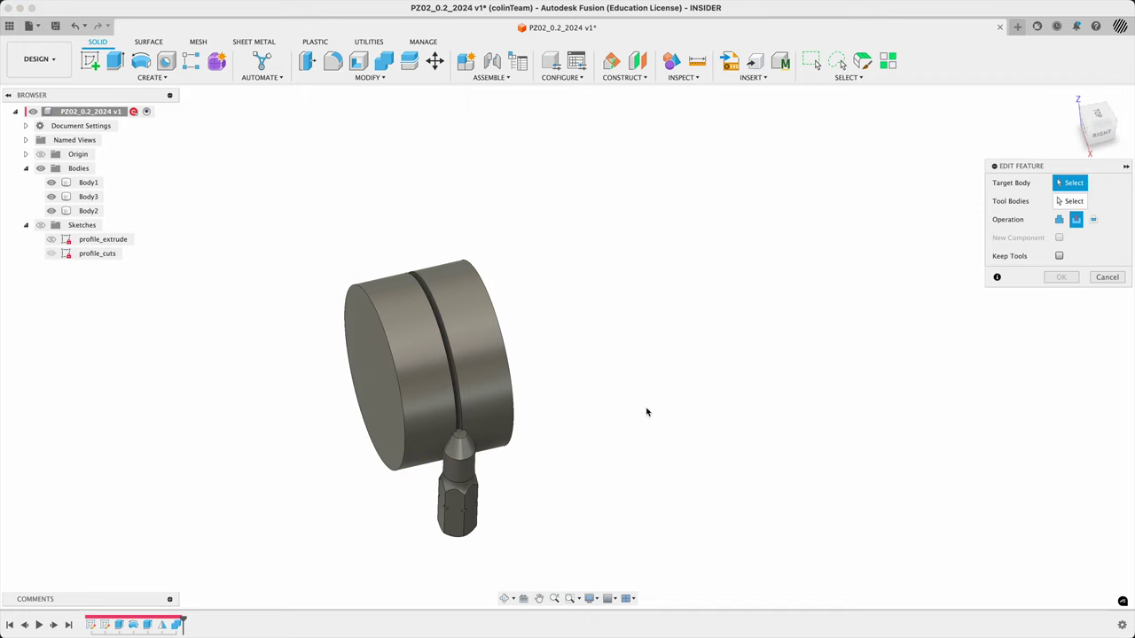
left_click(470, 496)
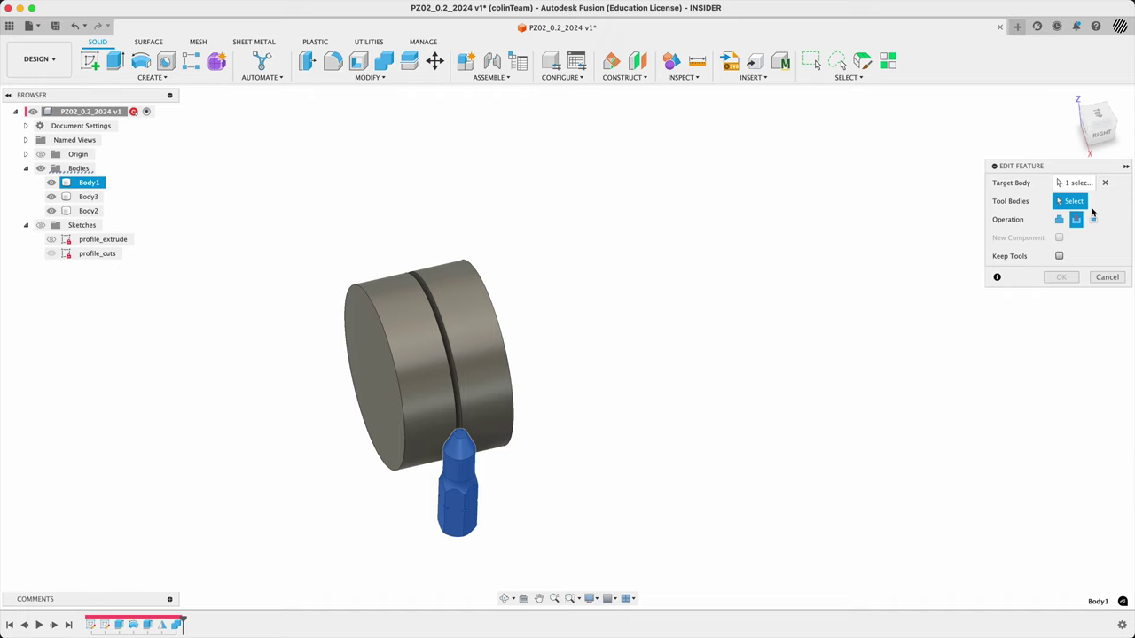
left_click_drag(317, 228, 656, 518)
left_click(1058, 279)
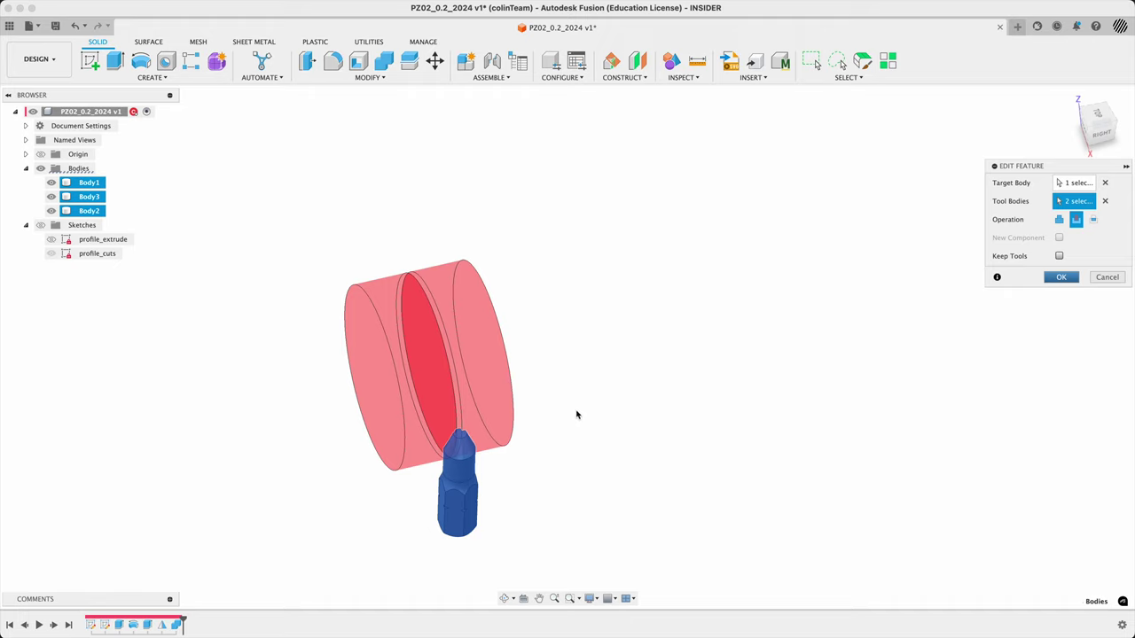
left_click(505, 599)
left_click_drag(417, 375, 470, 469)
scroll(470, 470, "up", 5)
left_click_drag(588, 413, 605, 349)
key("Escape")
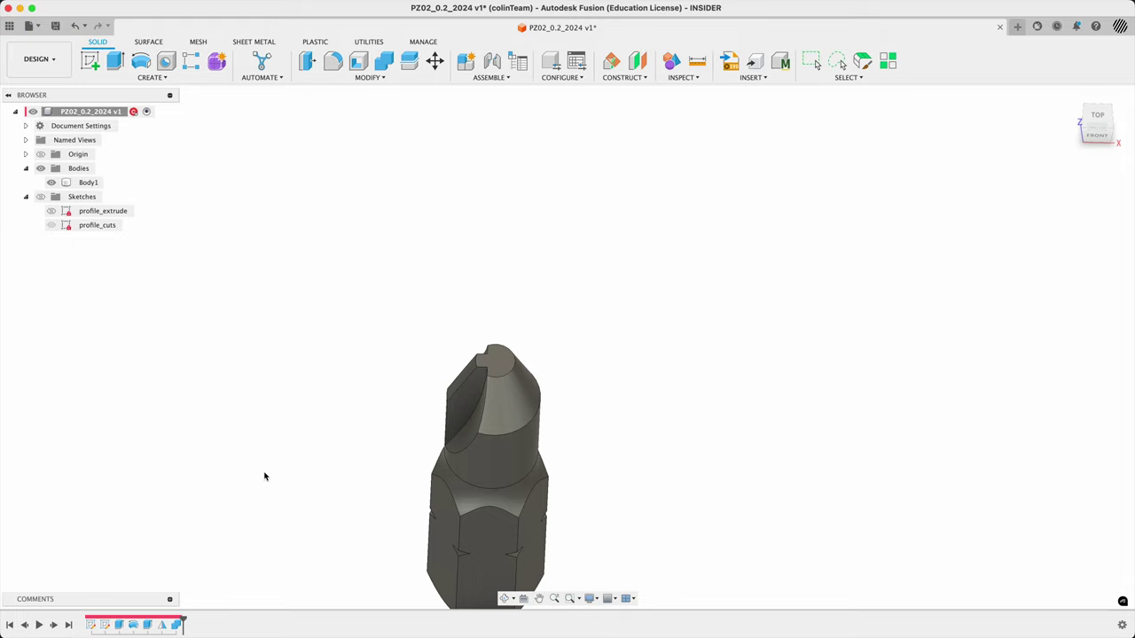
Roll back before the combine and fillet the cylinder's circular edge at 0.1 mm
left_click_drag(185, 623, 154, 620)
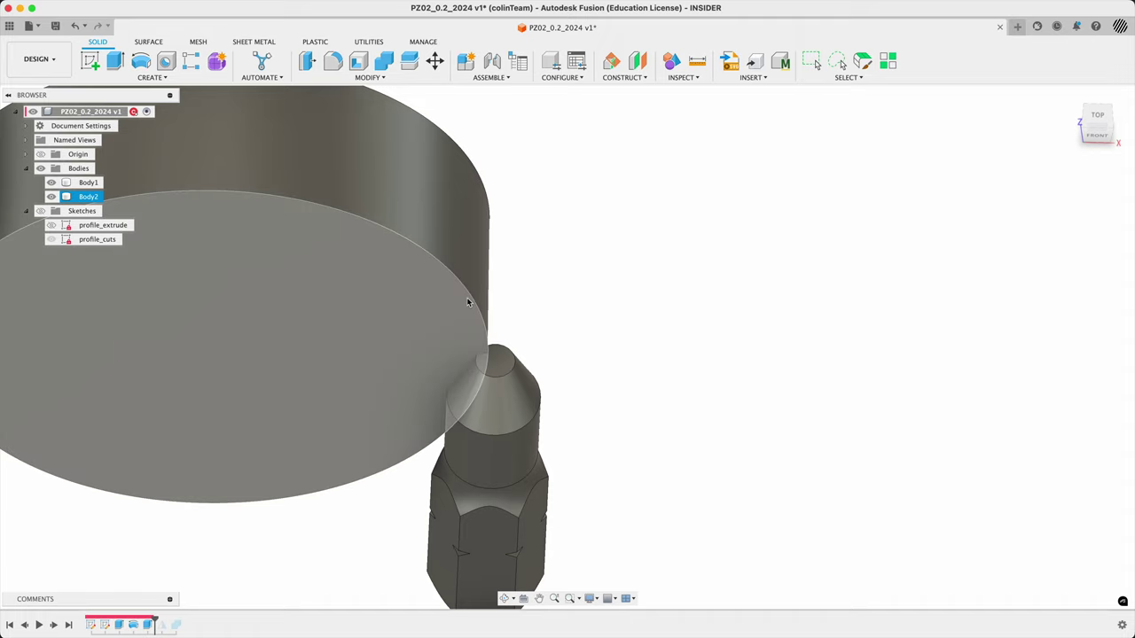
left_click(473, 295)
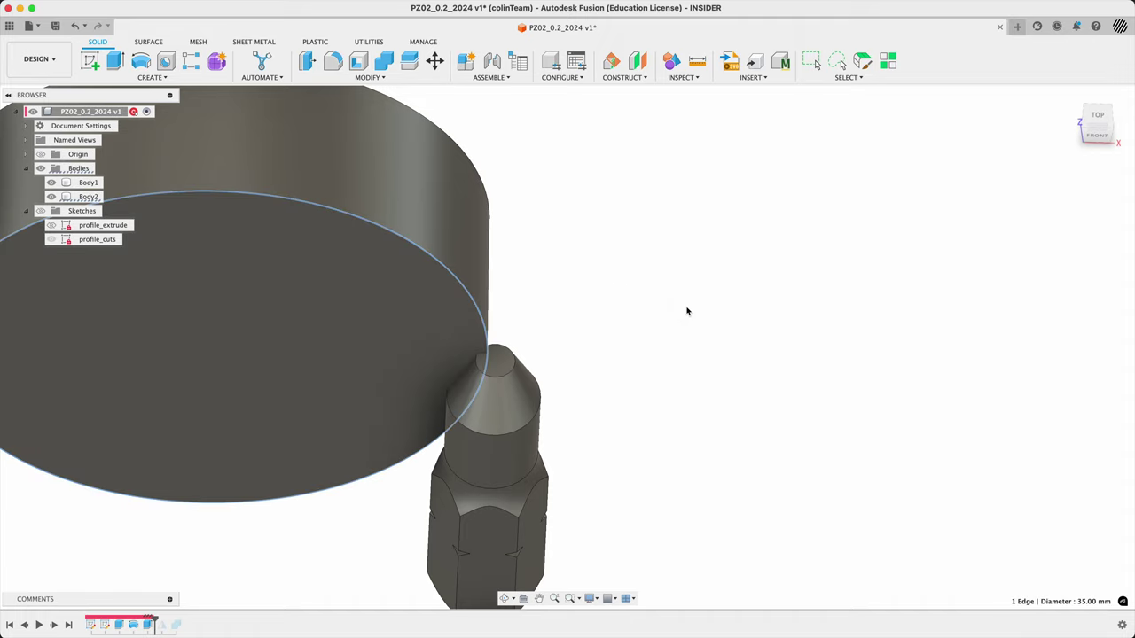
key("f")
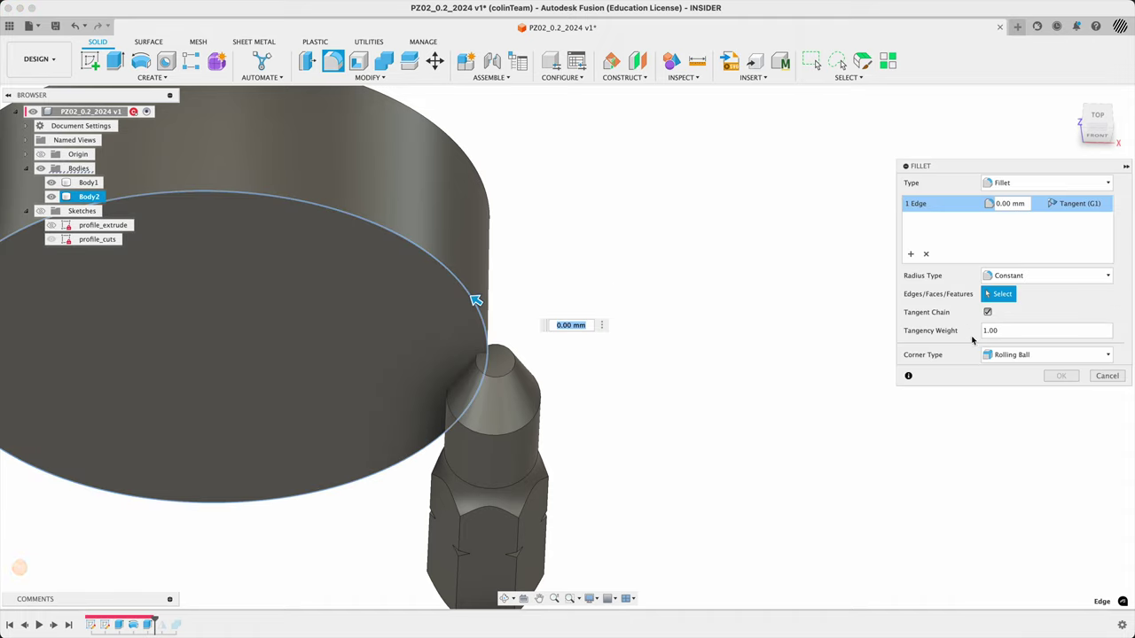
left_click(975, 203)
type(".1")
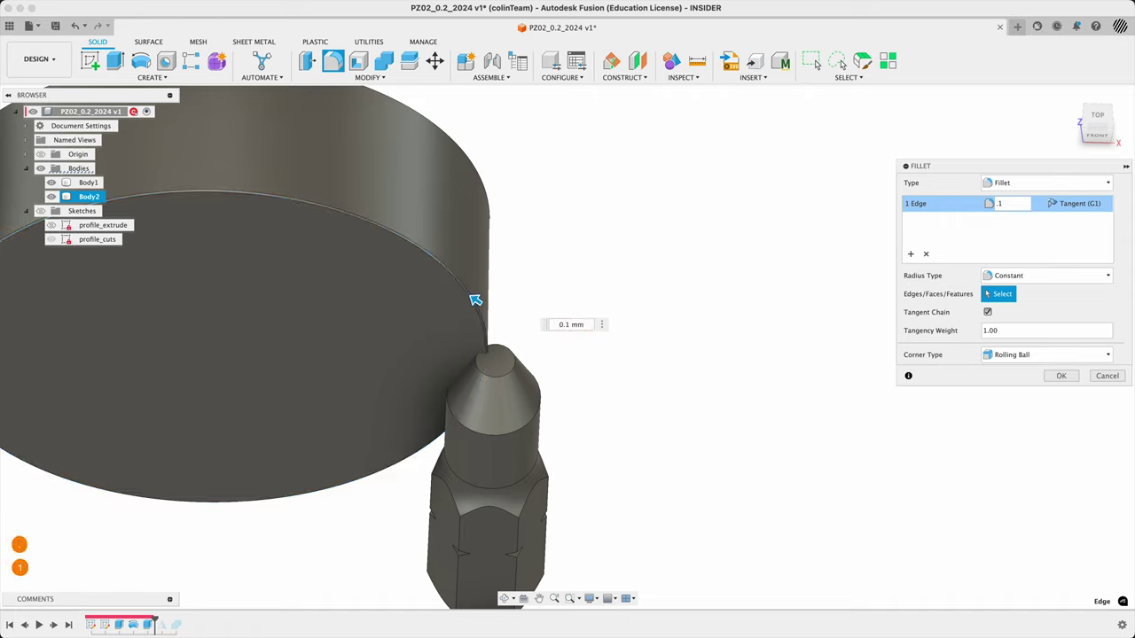
left_click(1059, 376)
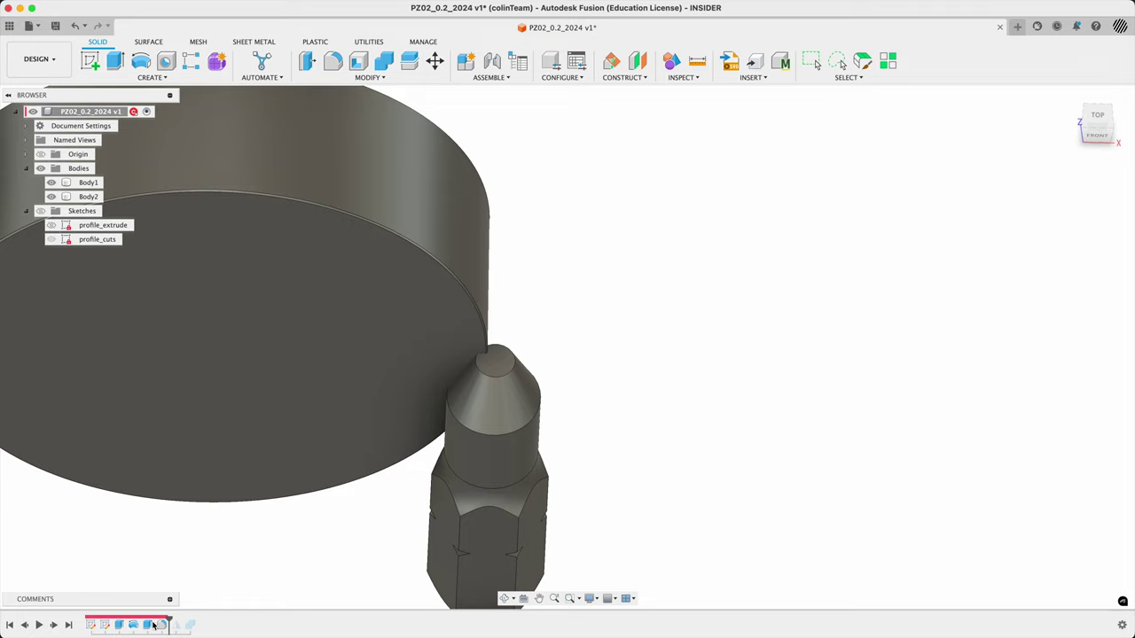
Step forward through the mirror and combine cut, inspecting the updated bit tip, then return Home
left_click(54, 625)
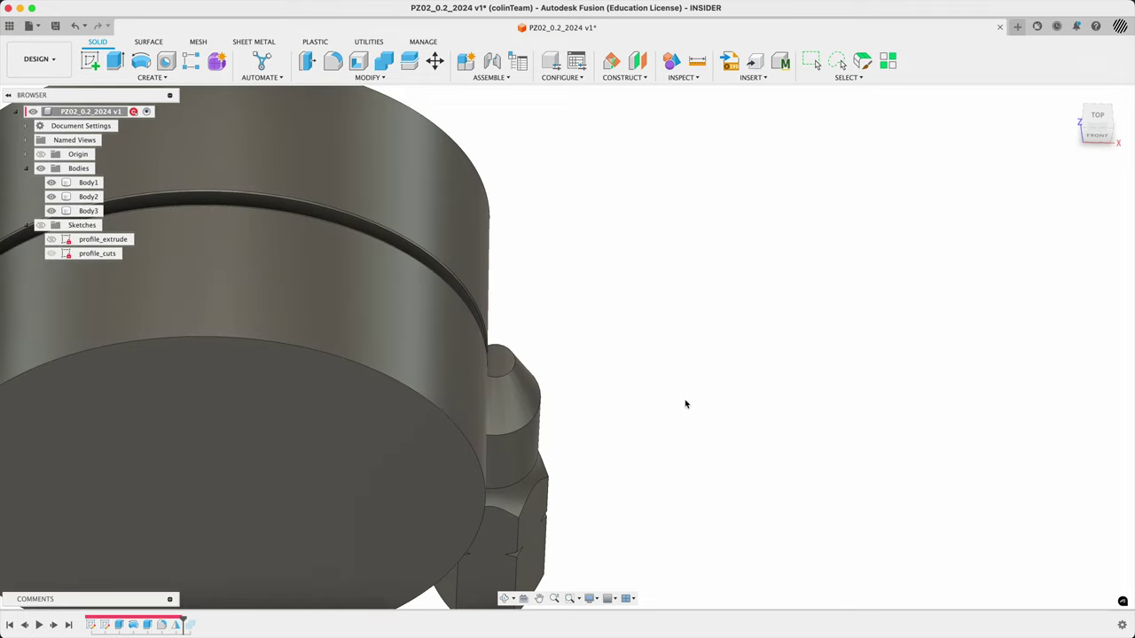
middle_click_drag(684, 400, 605, 400, "shift")
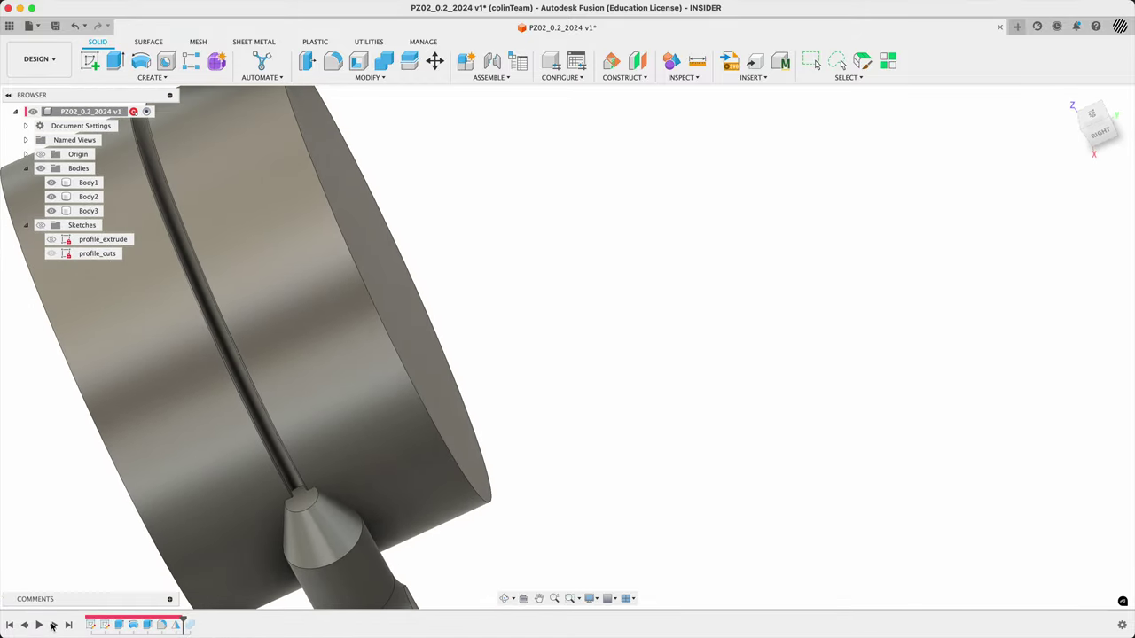
left_click(53, 625)
middle_click_drag(509, 430, 629, 271, "shift")
left_click(513, 280)
scroll(513, 280, "up", 5)
middle_click_drag(601, 306, 603, 308, "shift")
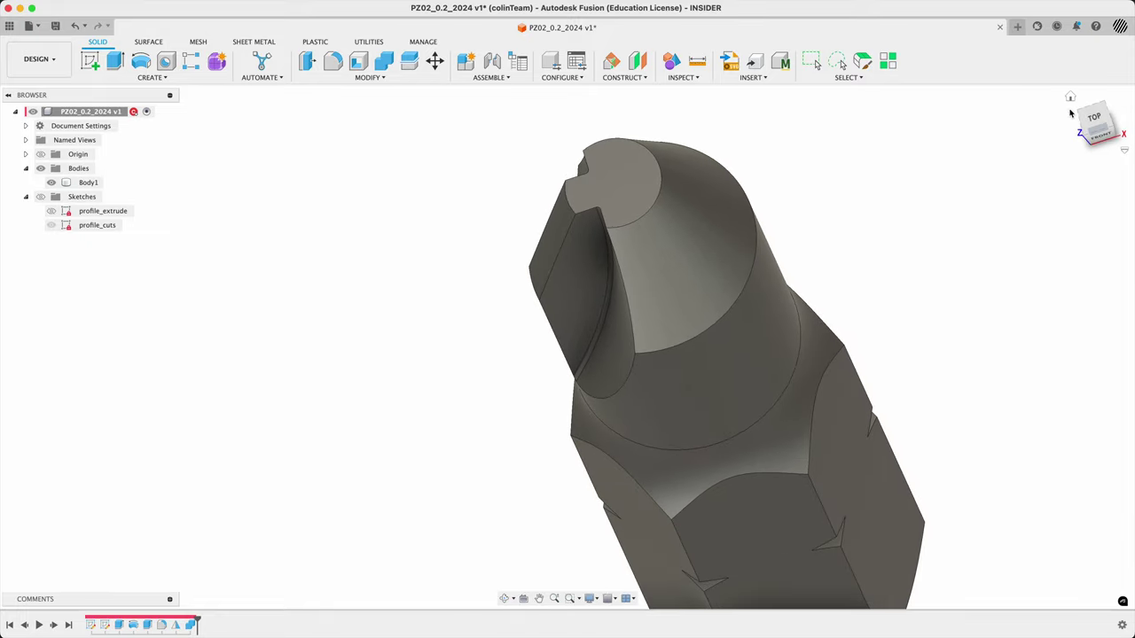
left_click(1070, 99)
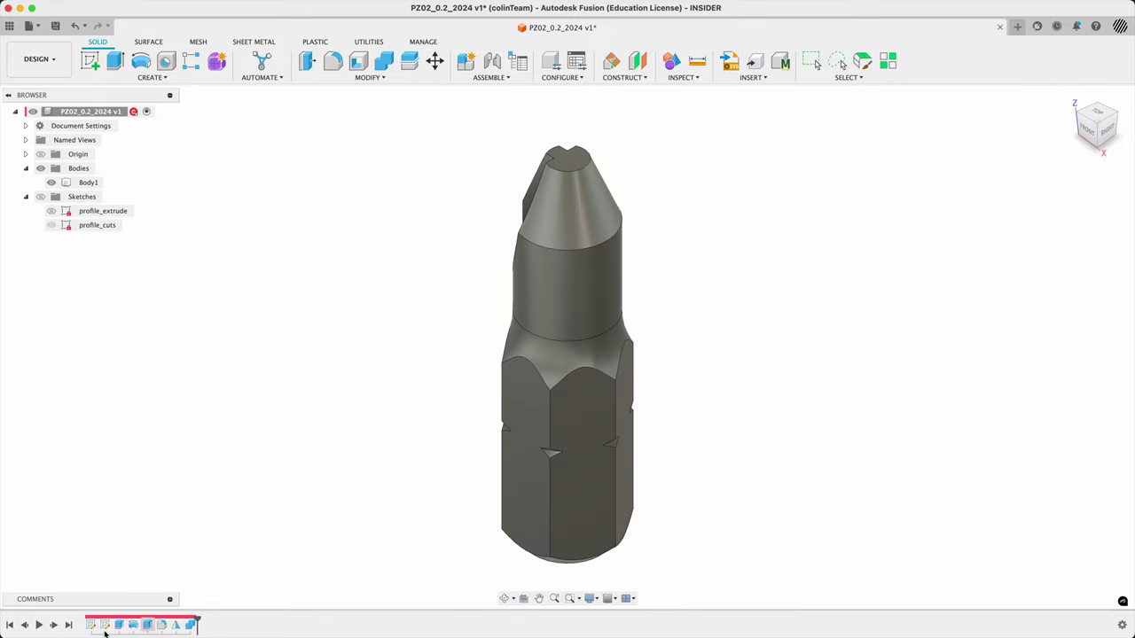
Roll back the combine and start a Circular Pattern of both cylinder bodies
left_click(27, 626)
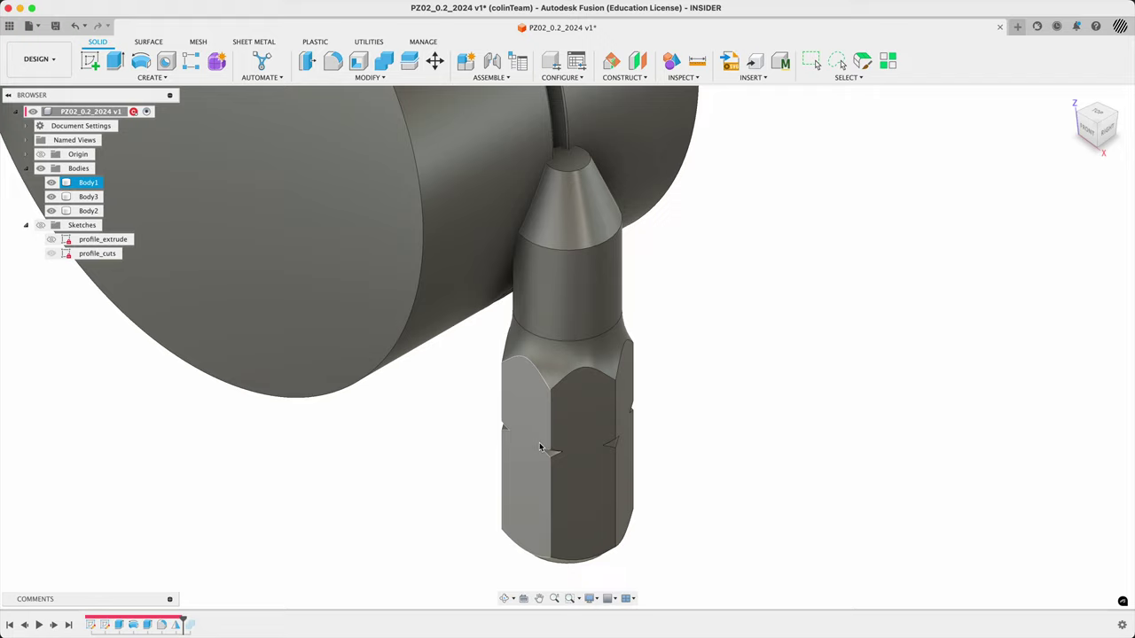
type("s")
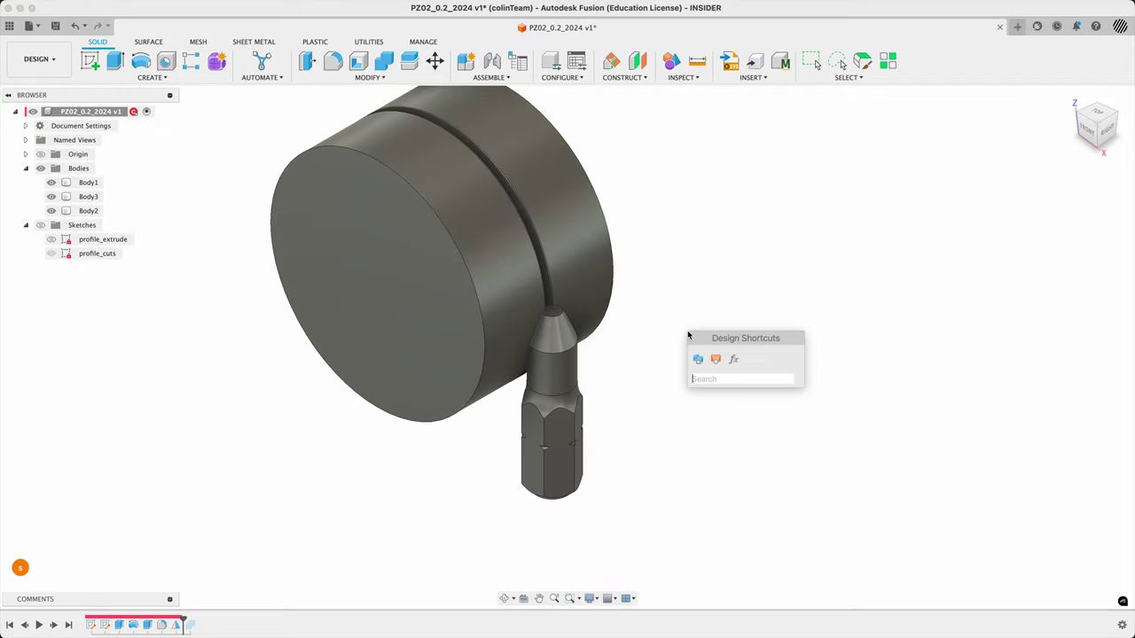
type("patter")
key("Down")
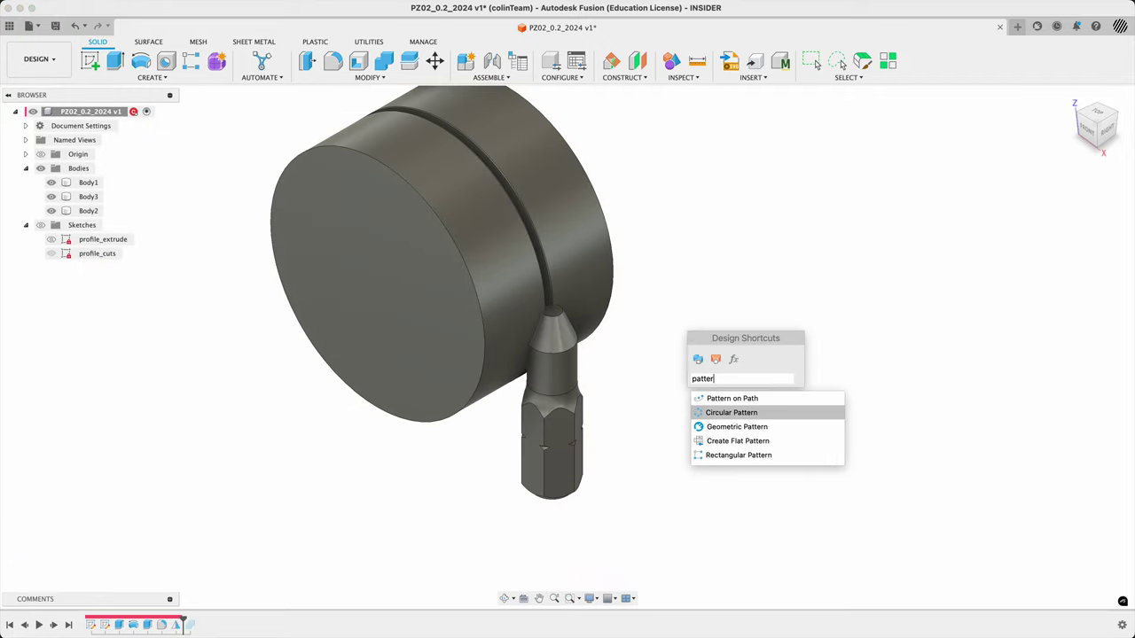
key("Return")
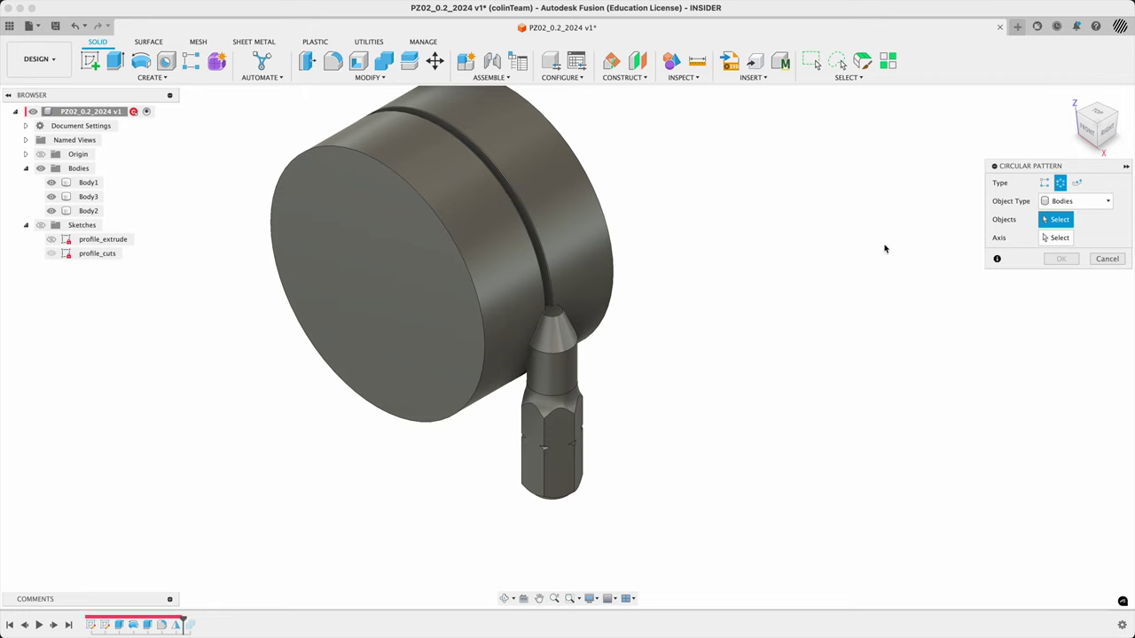
left_click(587, 257)
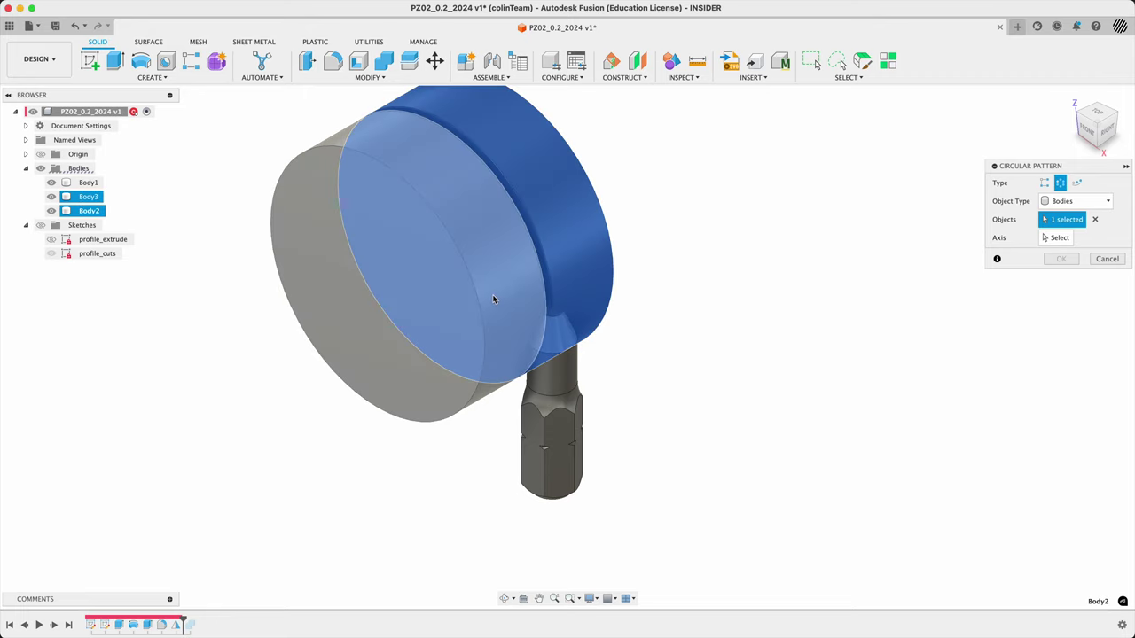
left_click(351, 370)
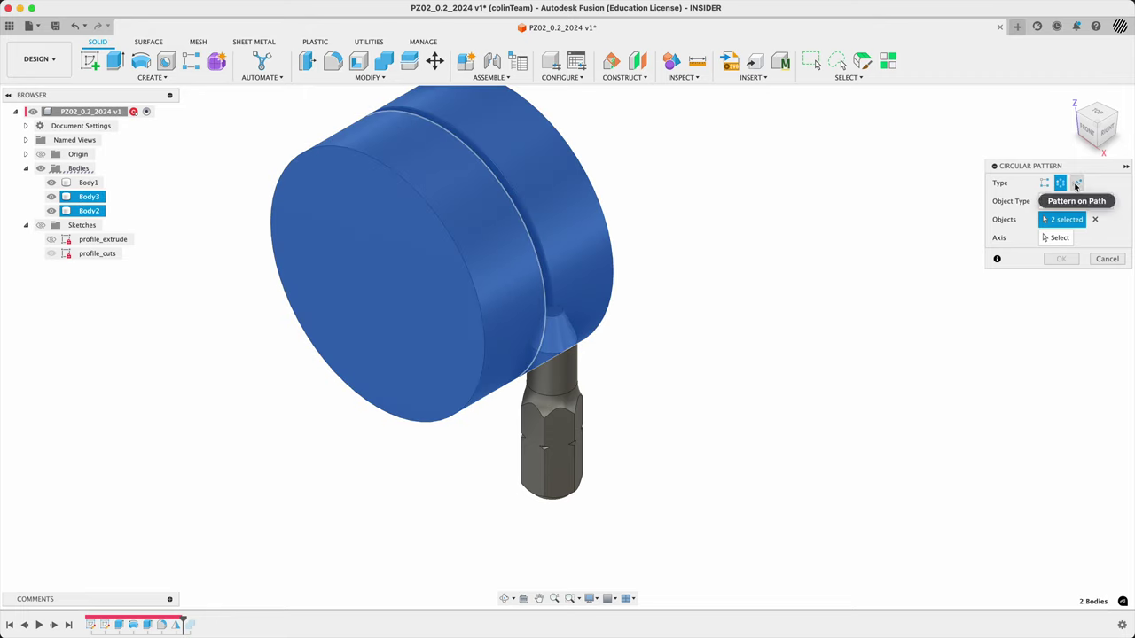
Pattern the cylinders around the origin Z axis with quantity 4
left_click(1055, 237)
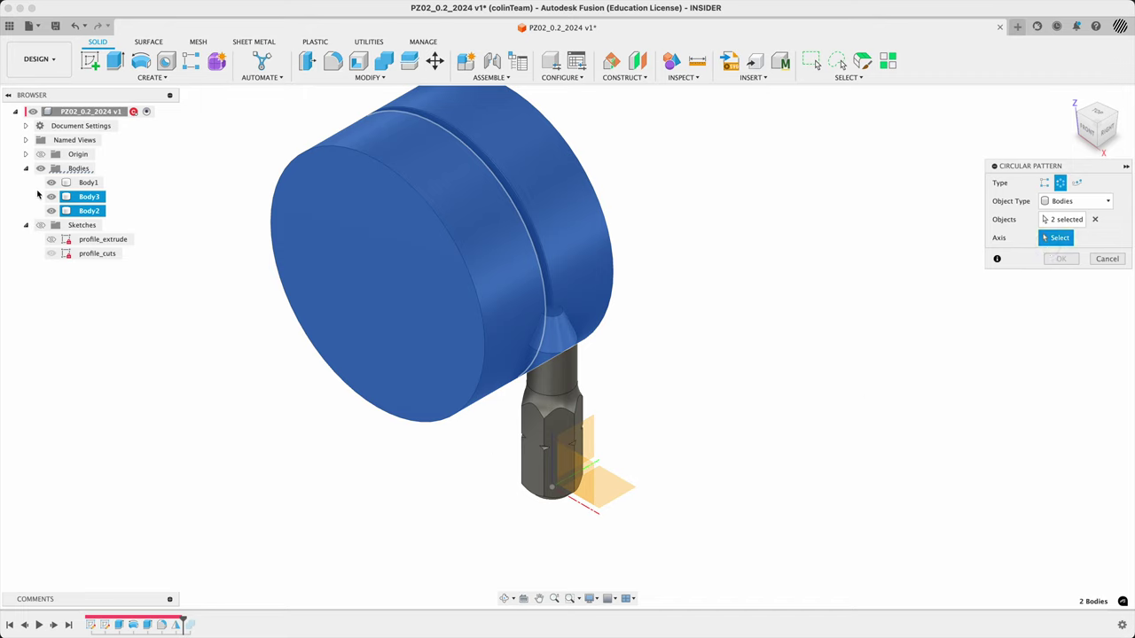
left_click(25, 154)
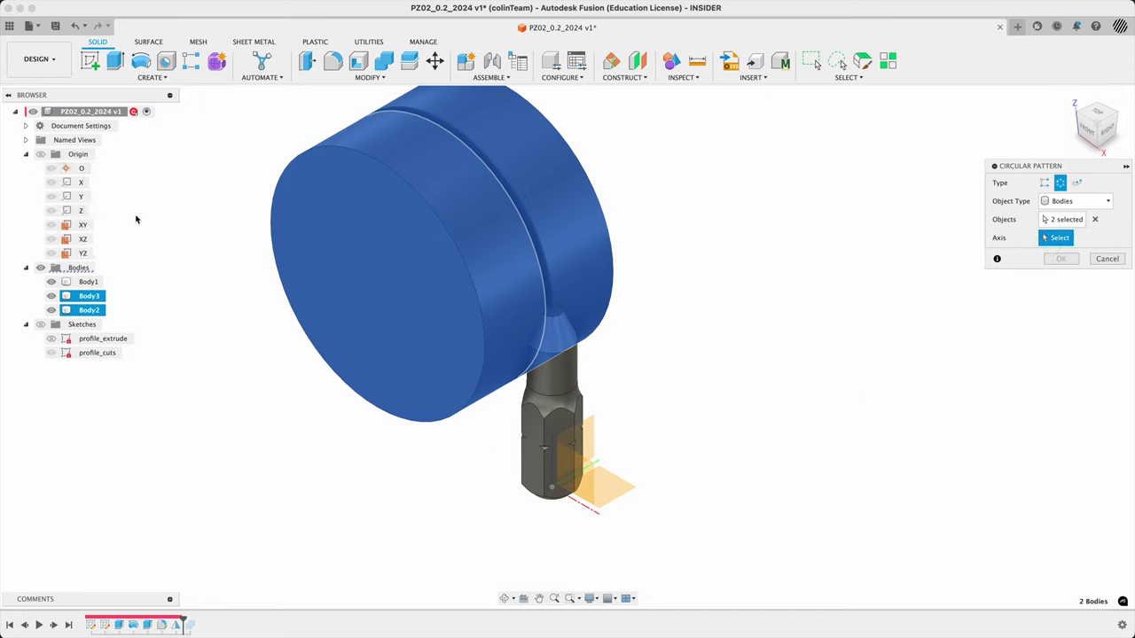
left_click(81, 212)
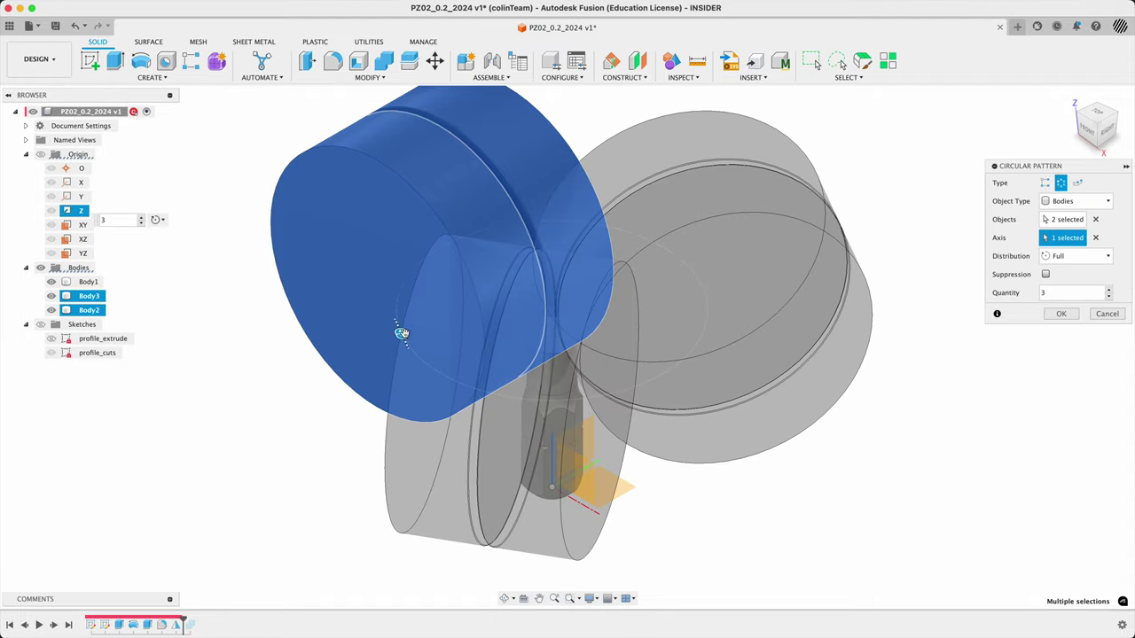
mouse_move(414, 334)
left_mouse_down()
mouse_move(435, 360)
mouse_move(405, 323)
mouse_move(406, 284)
mouse_move(541, 265)
mouse_move(551, 273)
mouse_move(413, 253)
mouse_move(410, 331)
left_mouse_up()
left_click(1077, 292)
type("4")
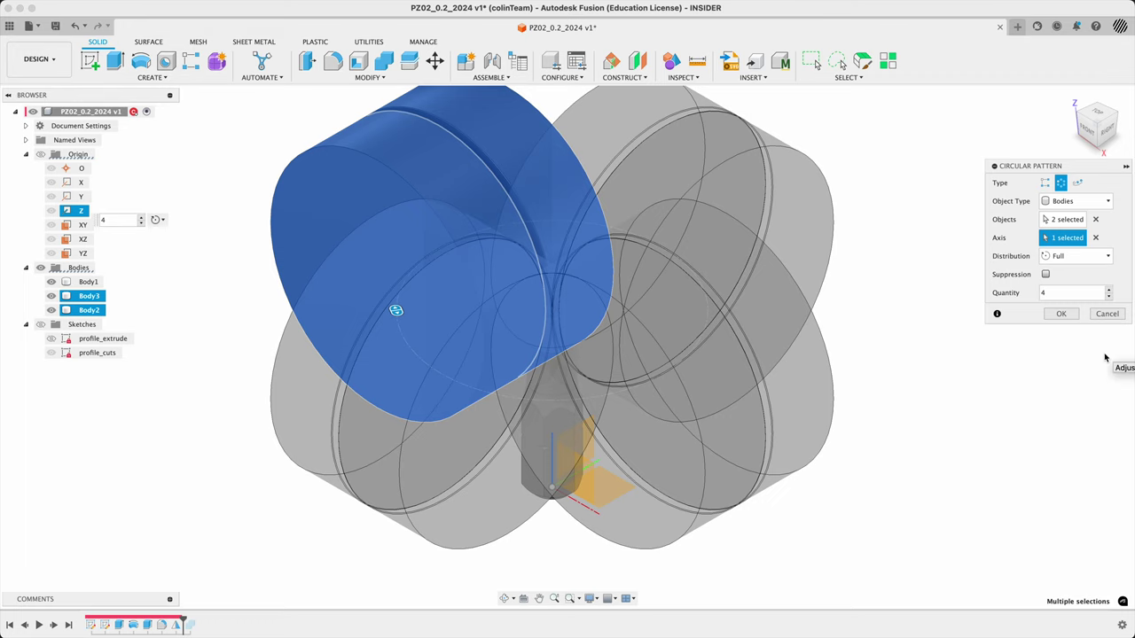
left_click(1061, 314)
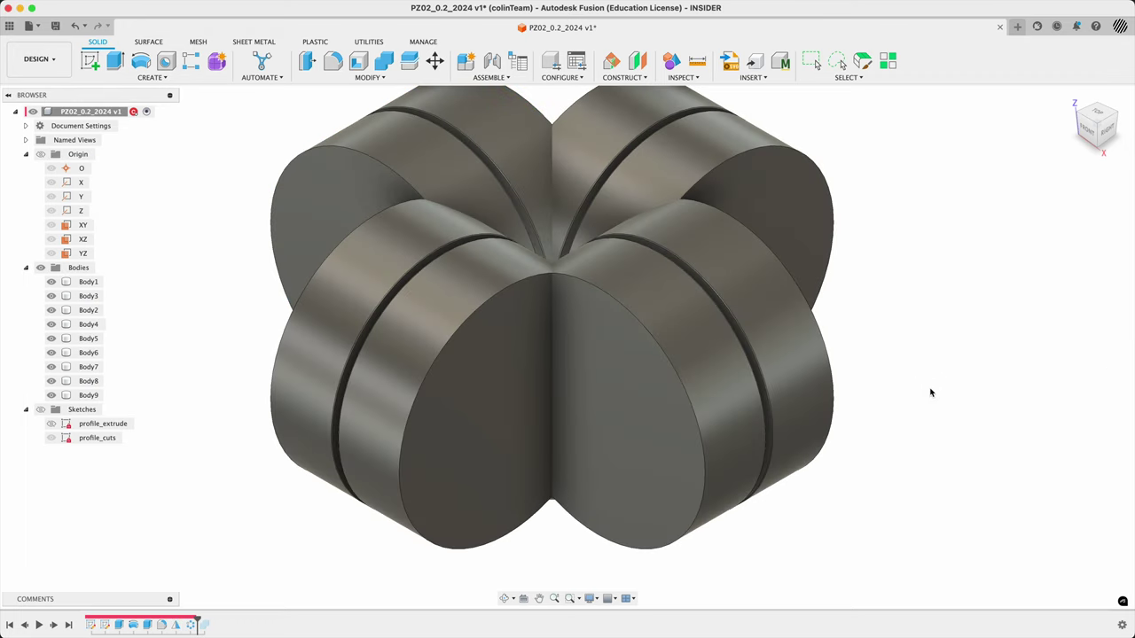
scroll(931, 392, "down", 3)
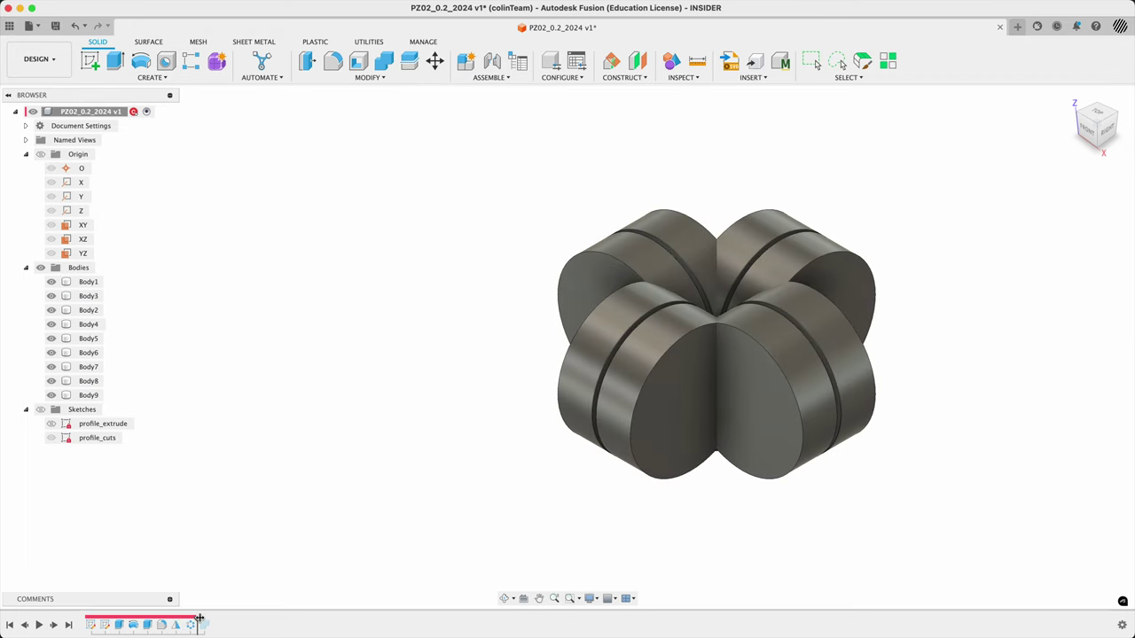
Edit the final Combine Cut so all patterned cutter bodies, Body2 through Body9, are tool bodies
mouse_move(199, 618)
left_mouse_down()
mouse_move(222, 611)
mouse_move(254, 623)
left_mouse_up()
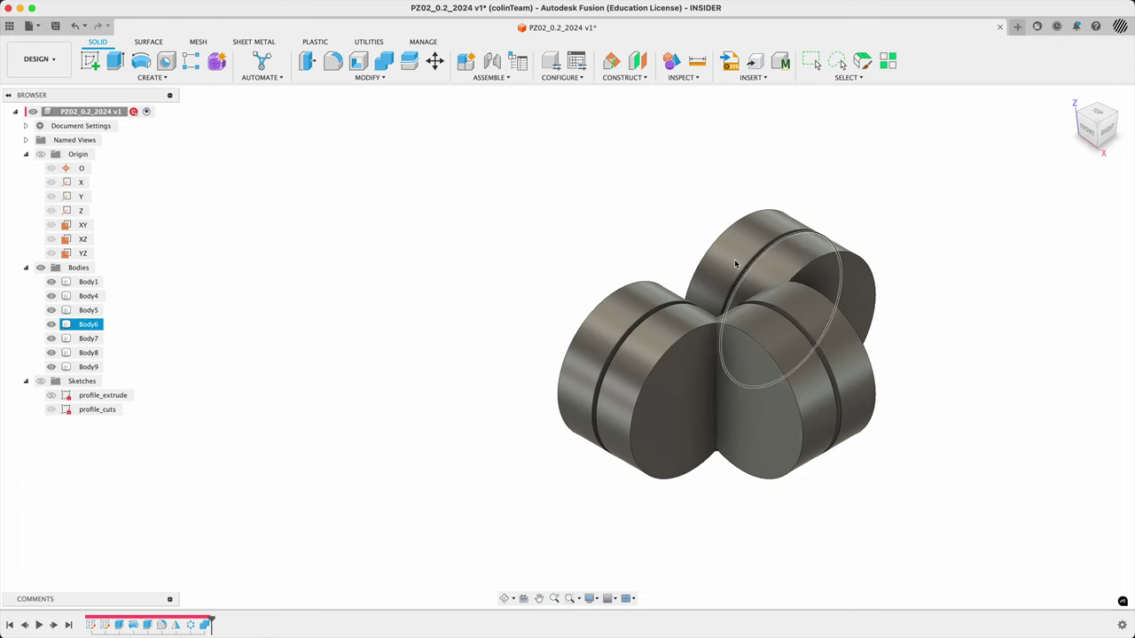
double_click(209, 625)
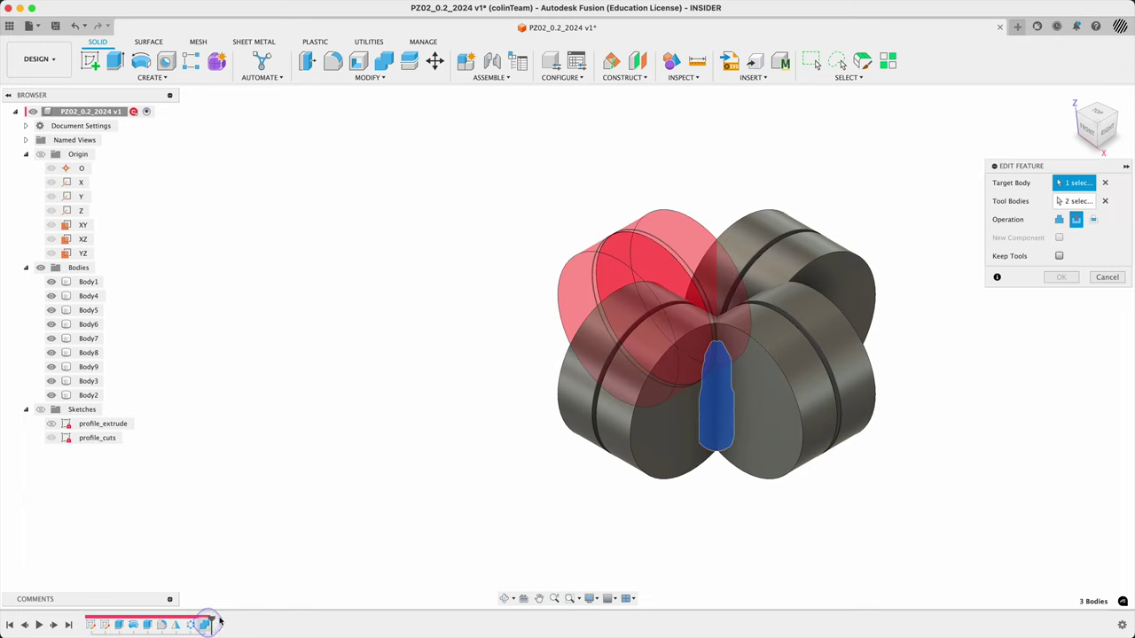
left_click(1075, 202)
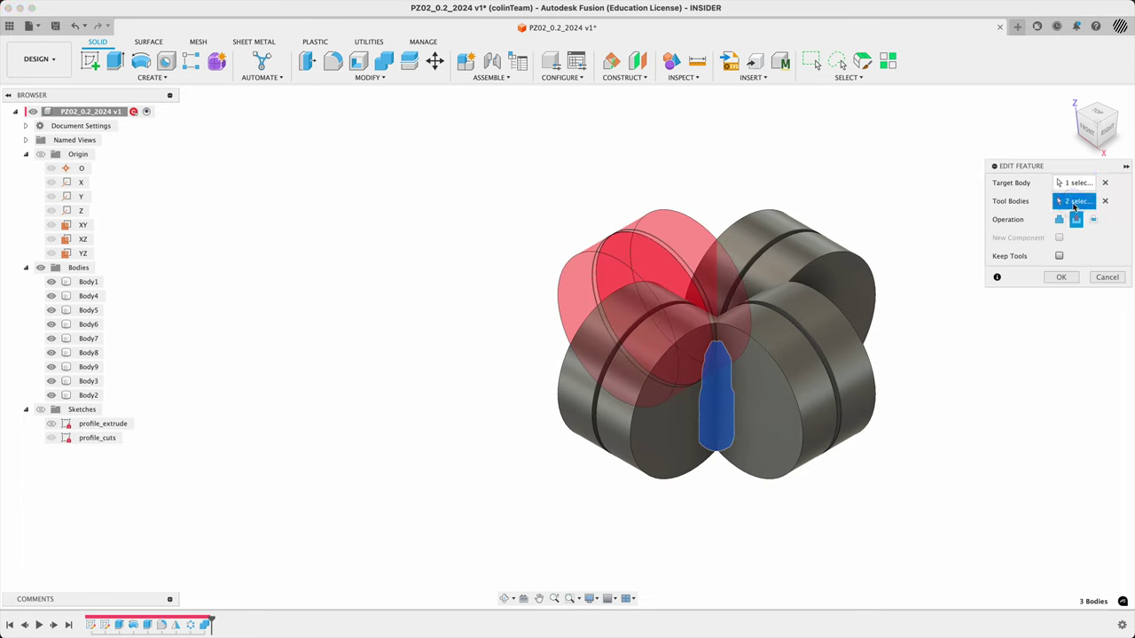
left_click_drag(716, 259, 942, 527)
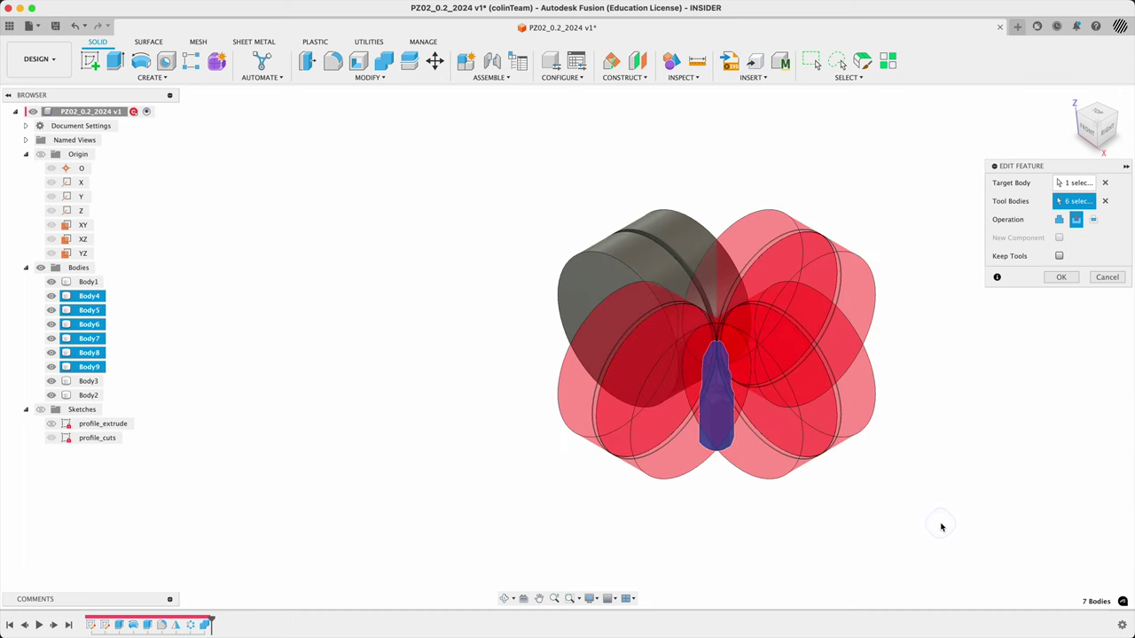
left_click(1107, 205)
left_click_drag(479, 157, 944, 519)
left_click(1060, 276)
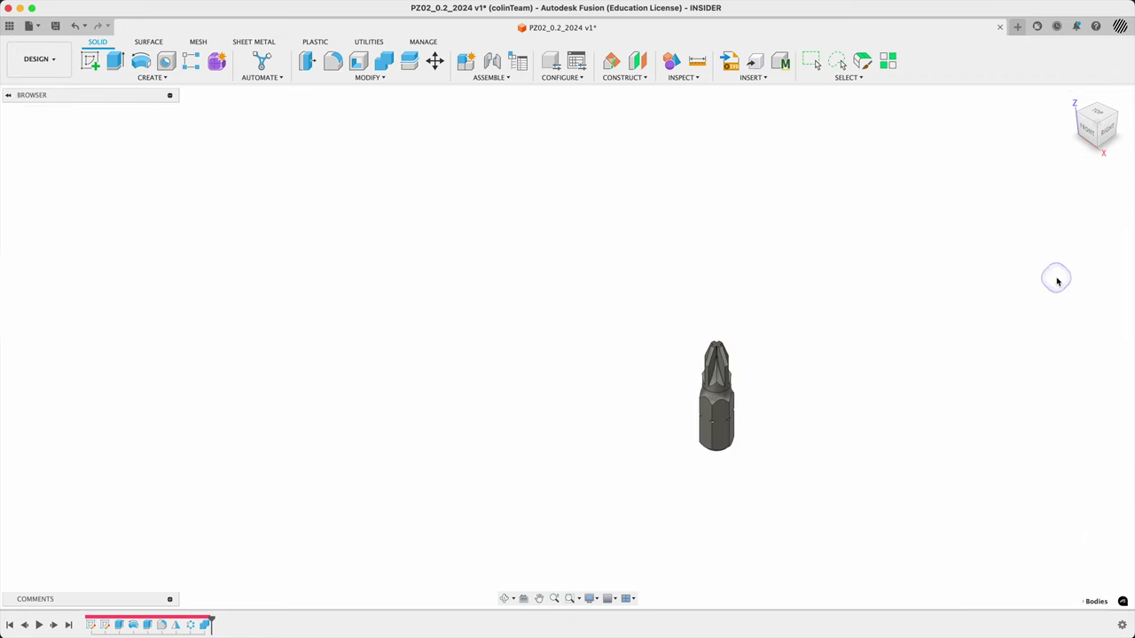
Select the tip's 3.872 mm² cross-shaped top face and zoom in from the front-right view
scroll(694, 376, "up", 5)
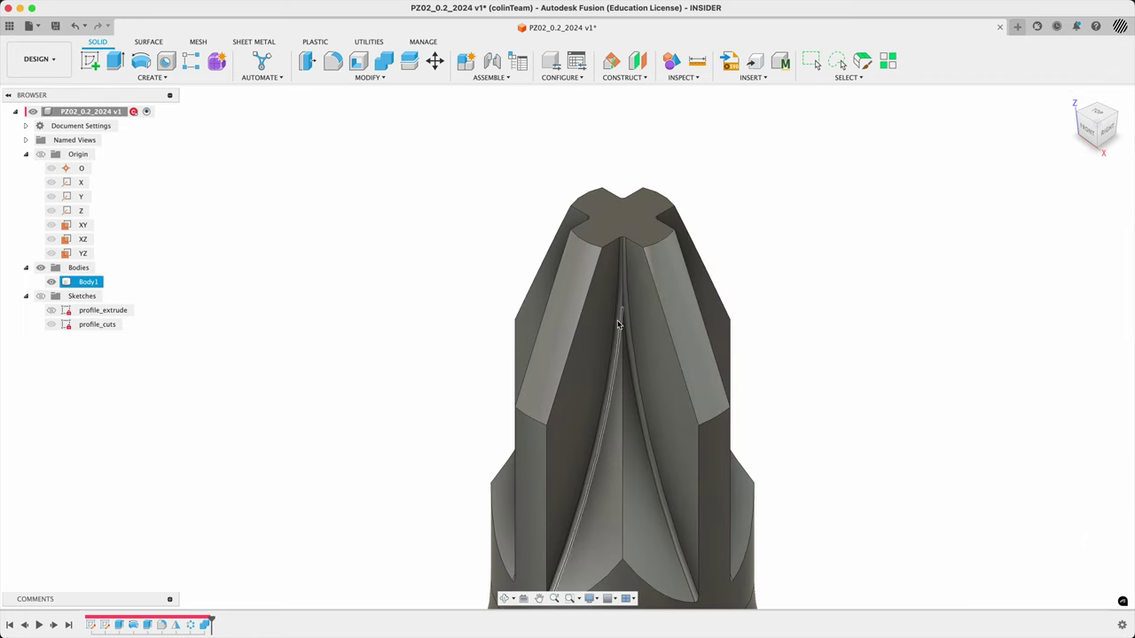
left_click(846, 148)
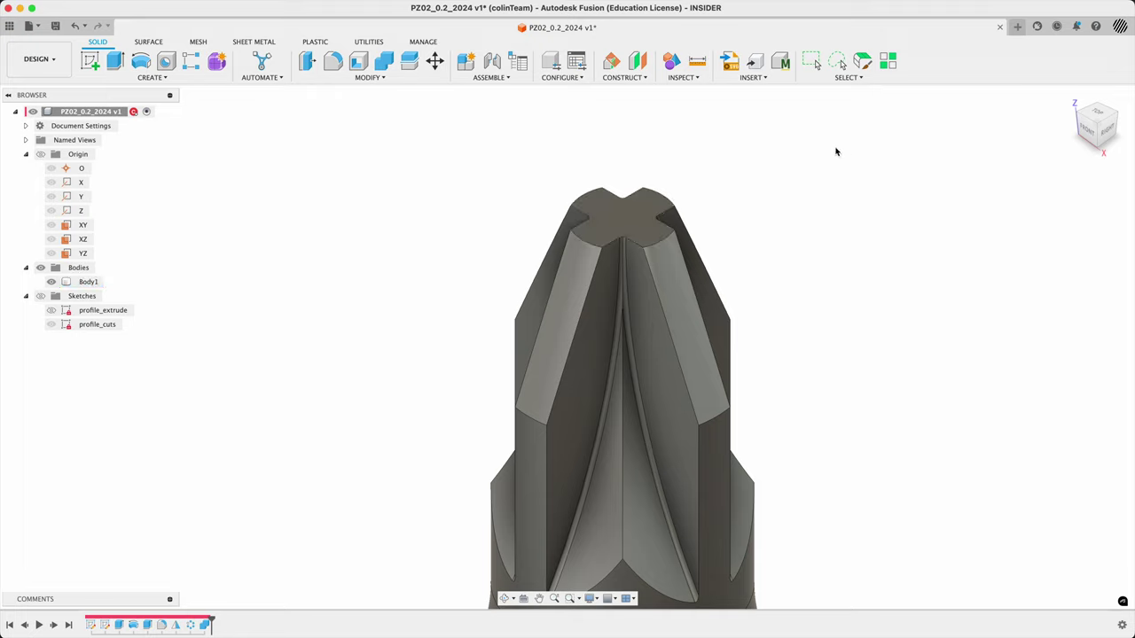
scroll(817, 252, "down", 5)
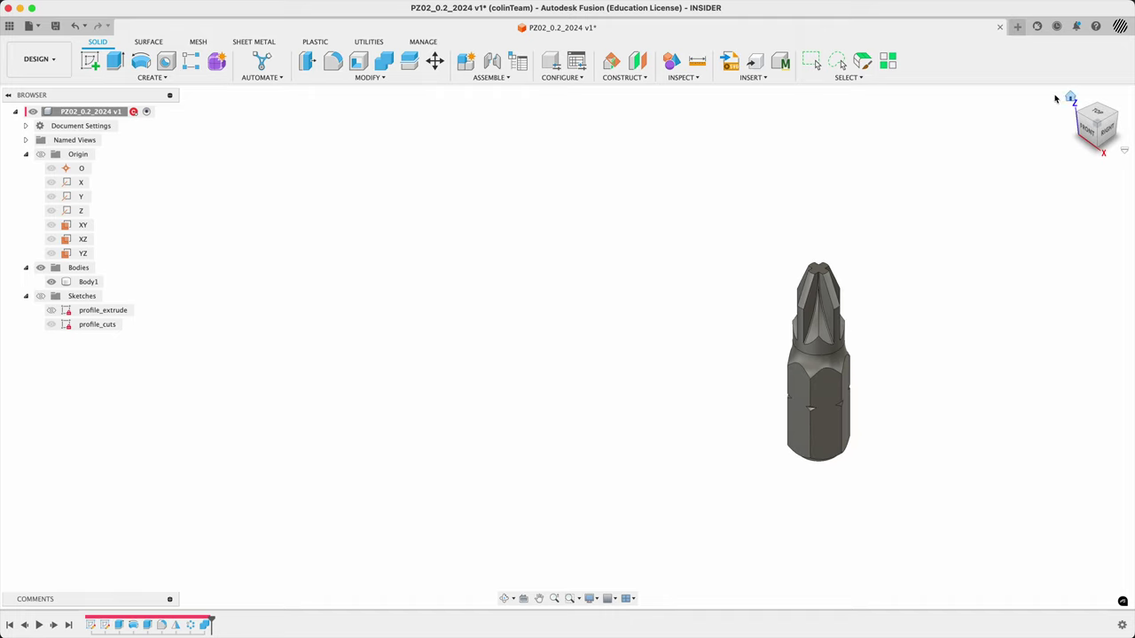
left_click(1070, 98)
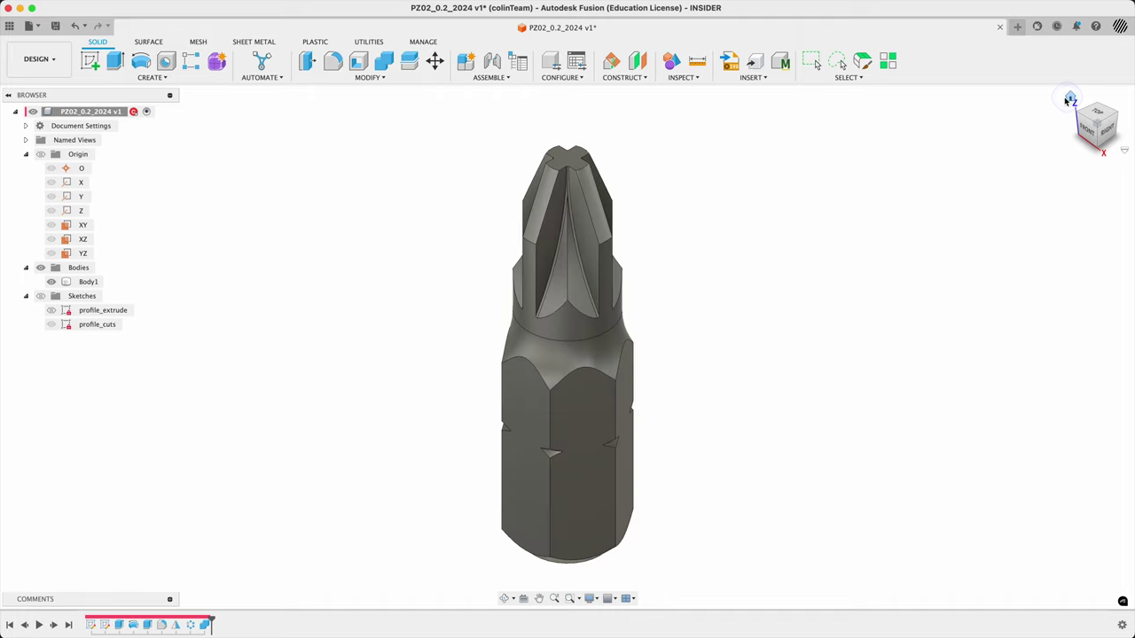
left_click(569, 168)
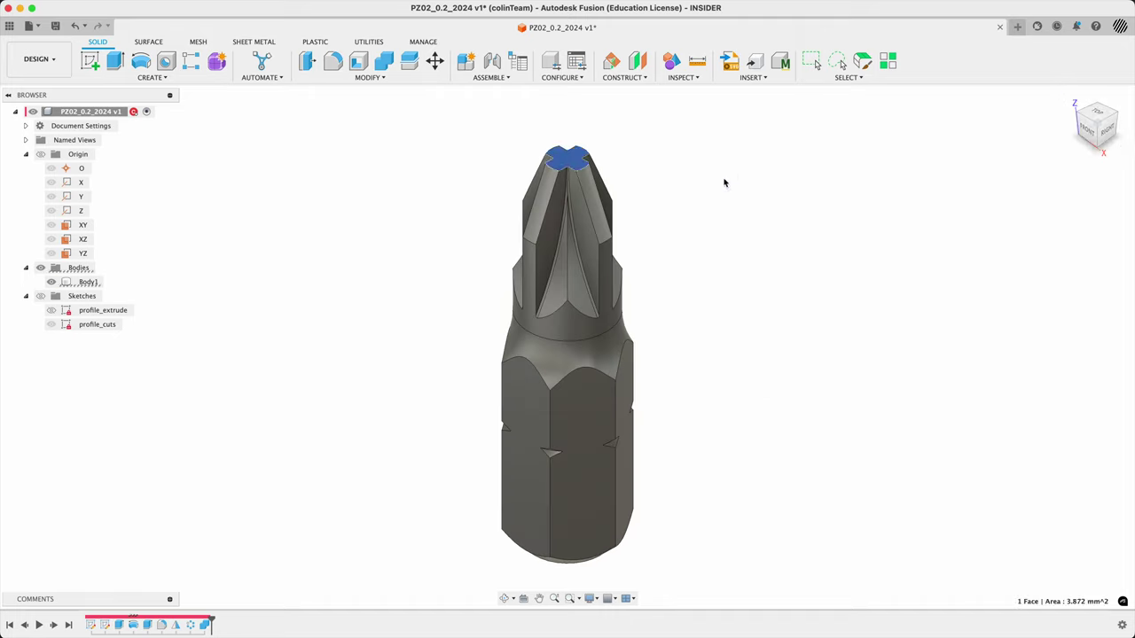
left_click(1101, 139)
scroll(975, 133, "up", 5)
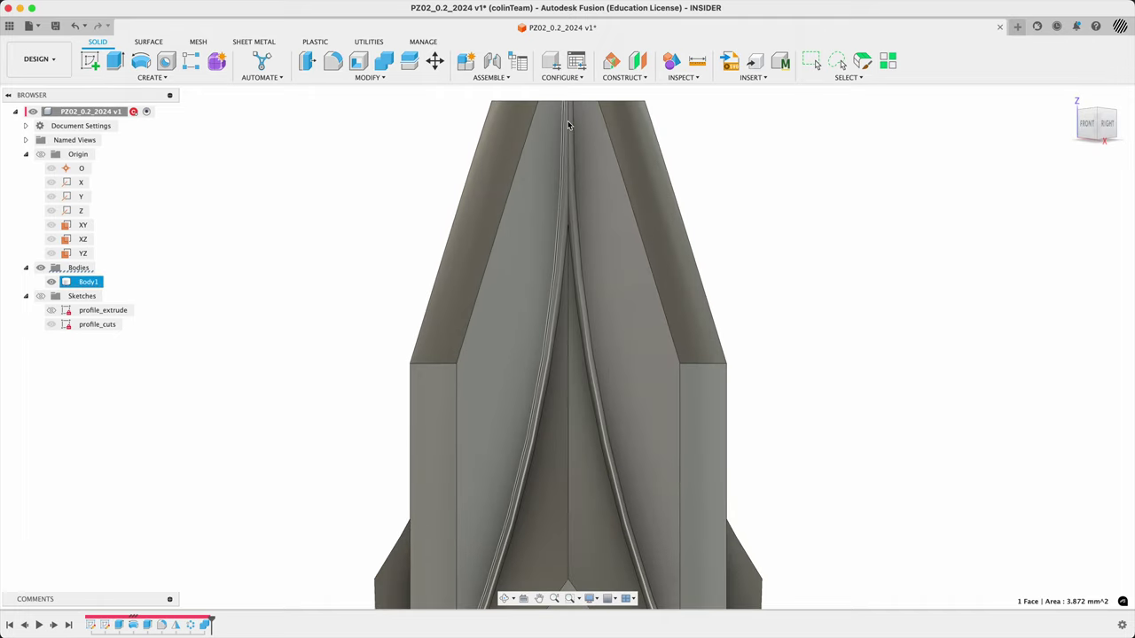
key("super+Tab")
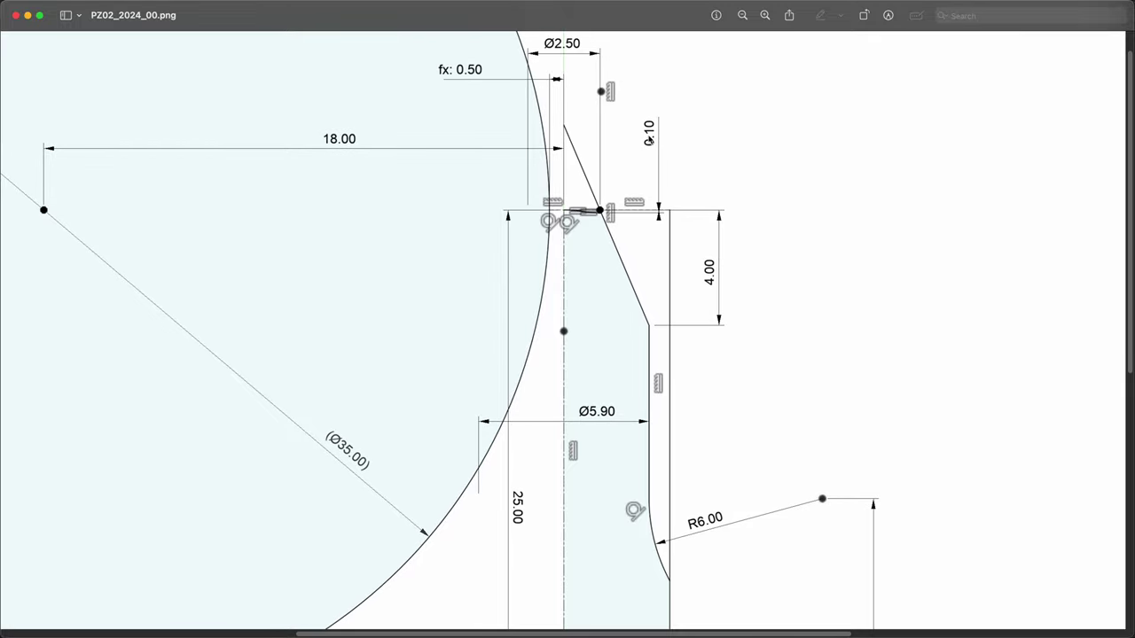
Review the PZ02_2024_00.png tip drawing in Preview, then return to Fusion
key("super+Tab")
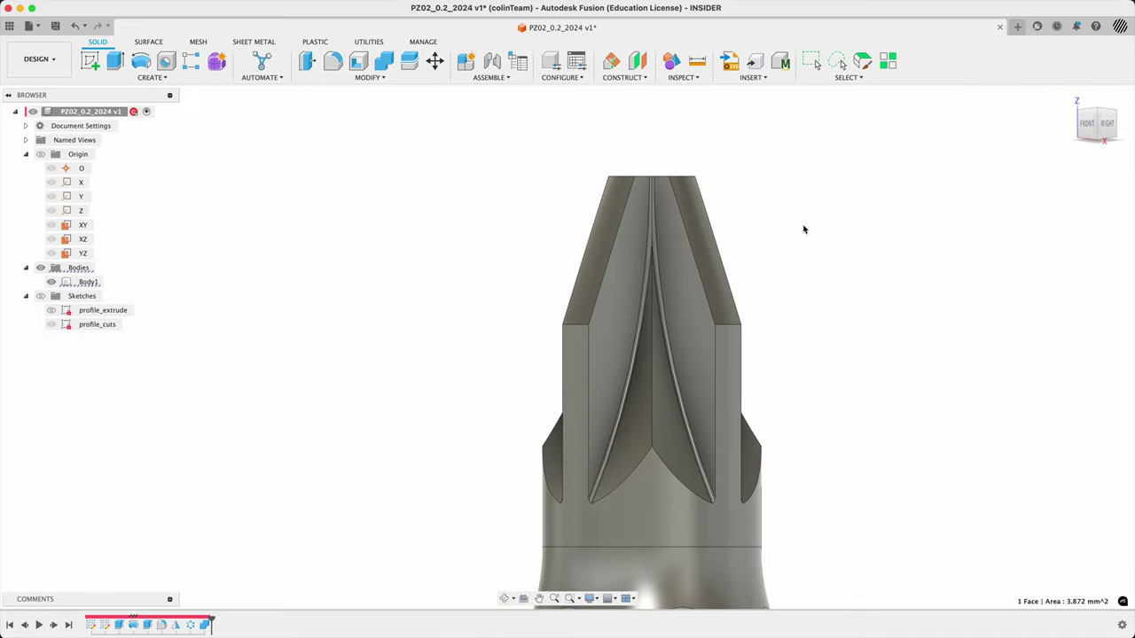
Return to the Home view and zoom around the bit's cross-shaped tip
scroll(790, 251, "down", 3)
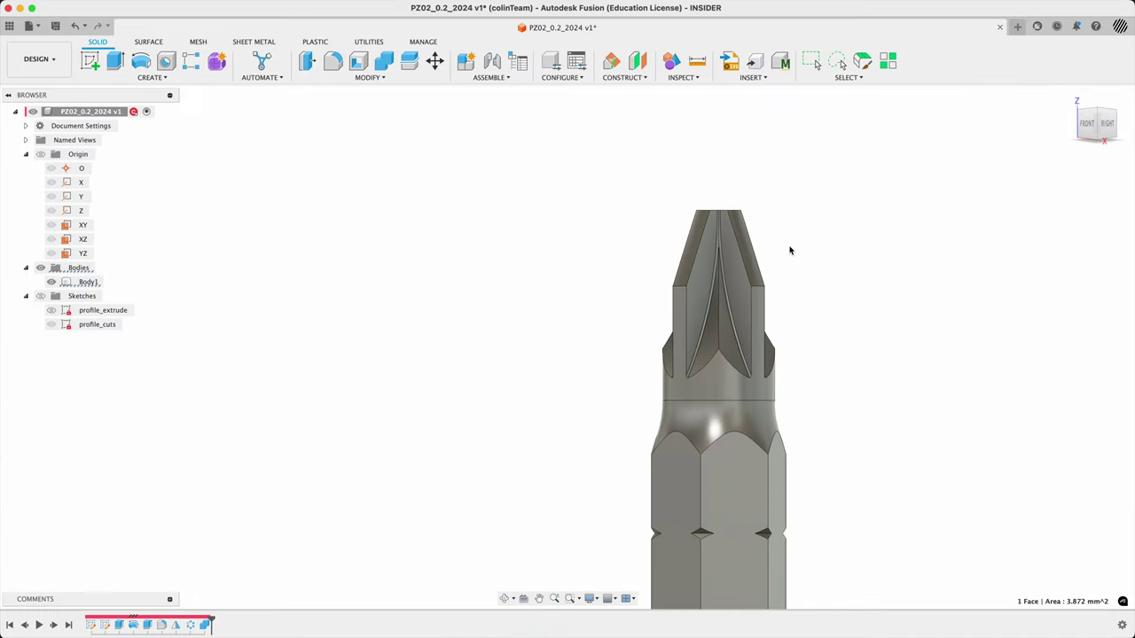
left_click(1070, 97)
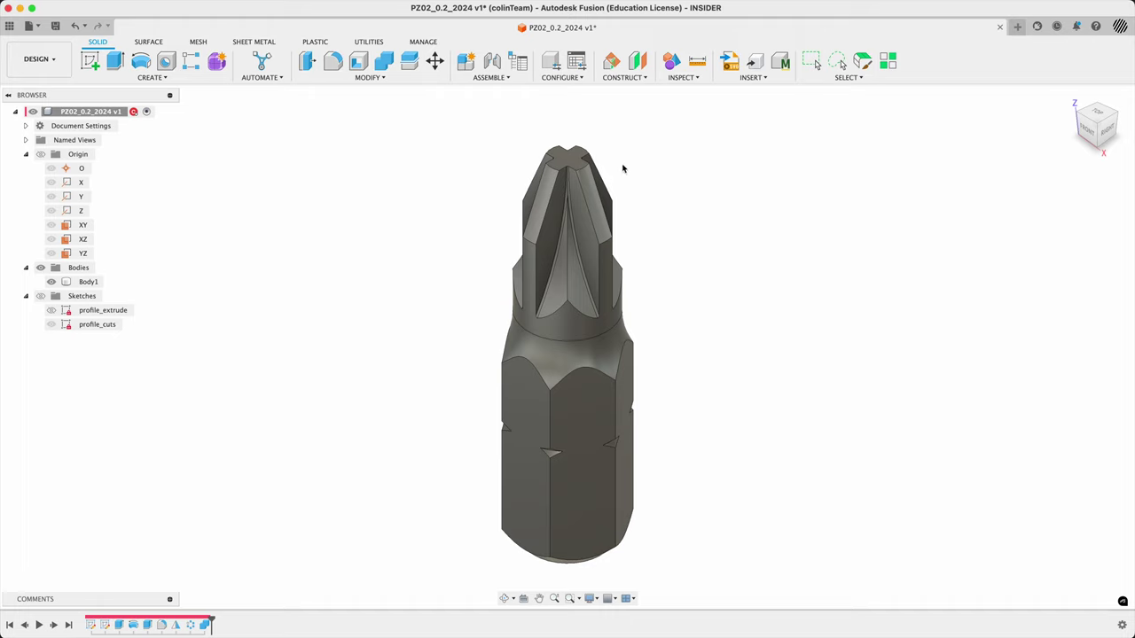
left_click(574, 163)
left_click(236, 532)
left_click(574, 152)
scroll(570, 160, "up", 6)
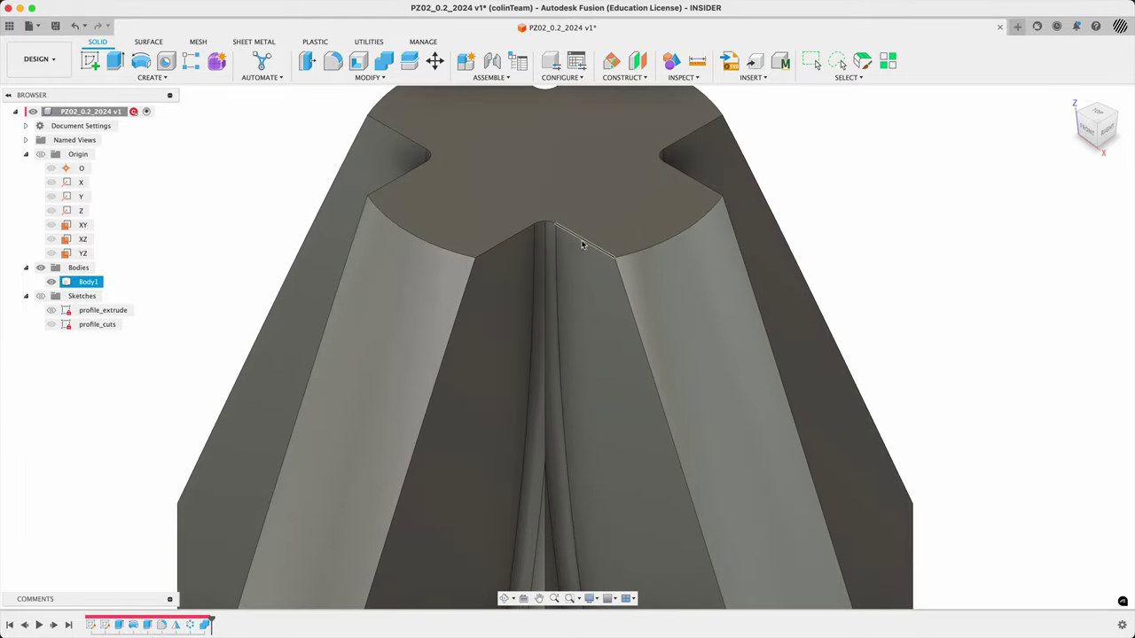
scroll(578, 236, "down", 3)
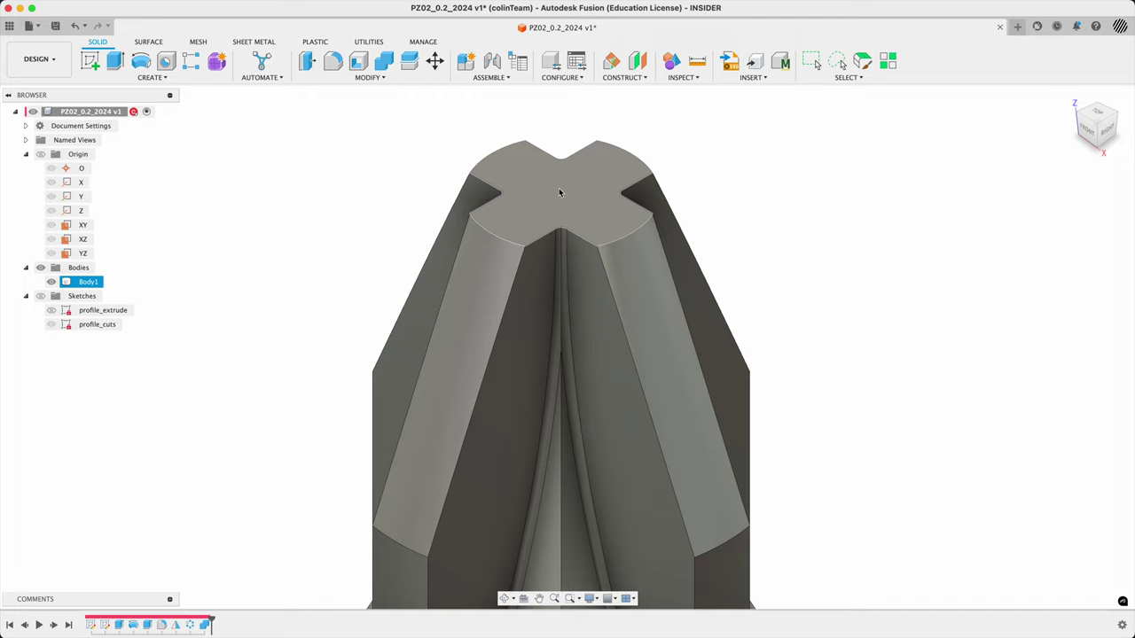
scroll(604, 213, "down", 2)
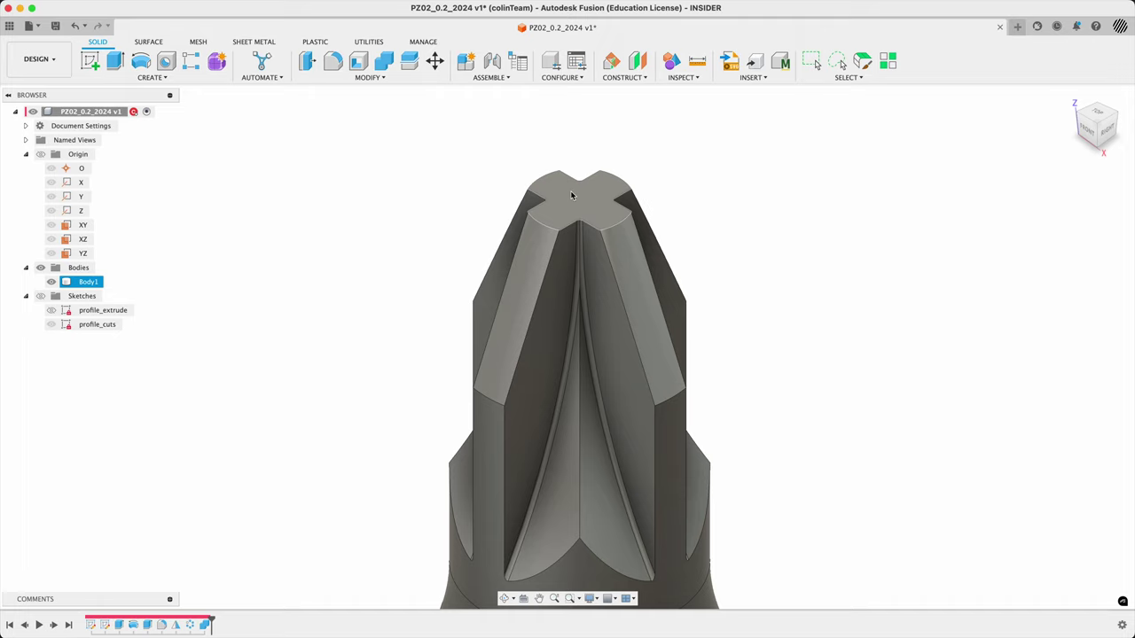
scroll(377, 369, "down", 1)
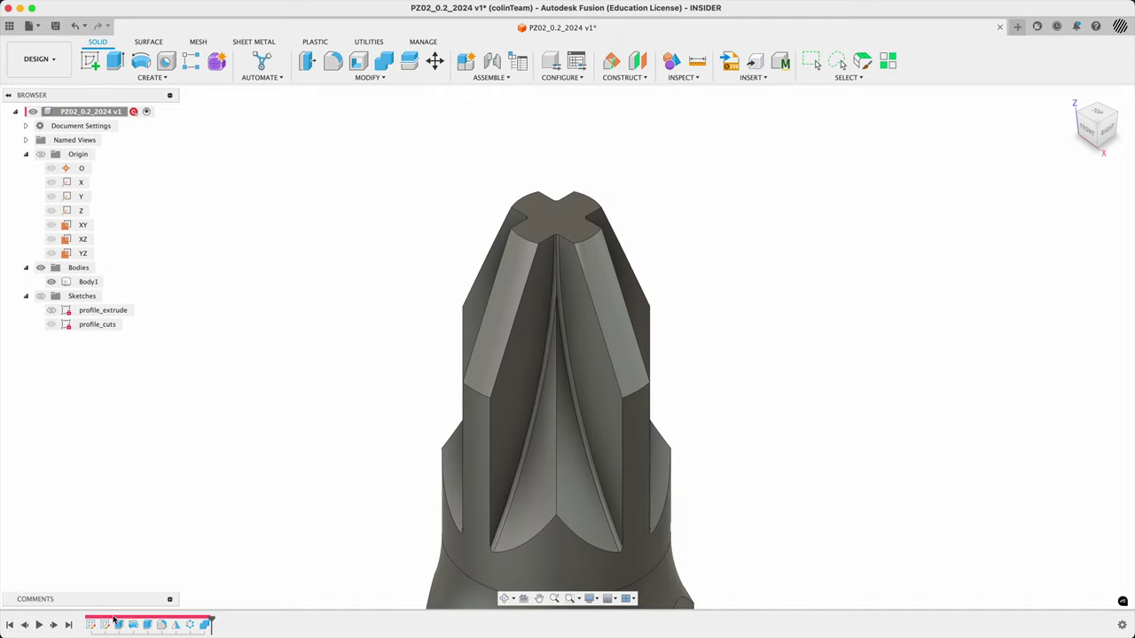
left_click(40, 295)
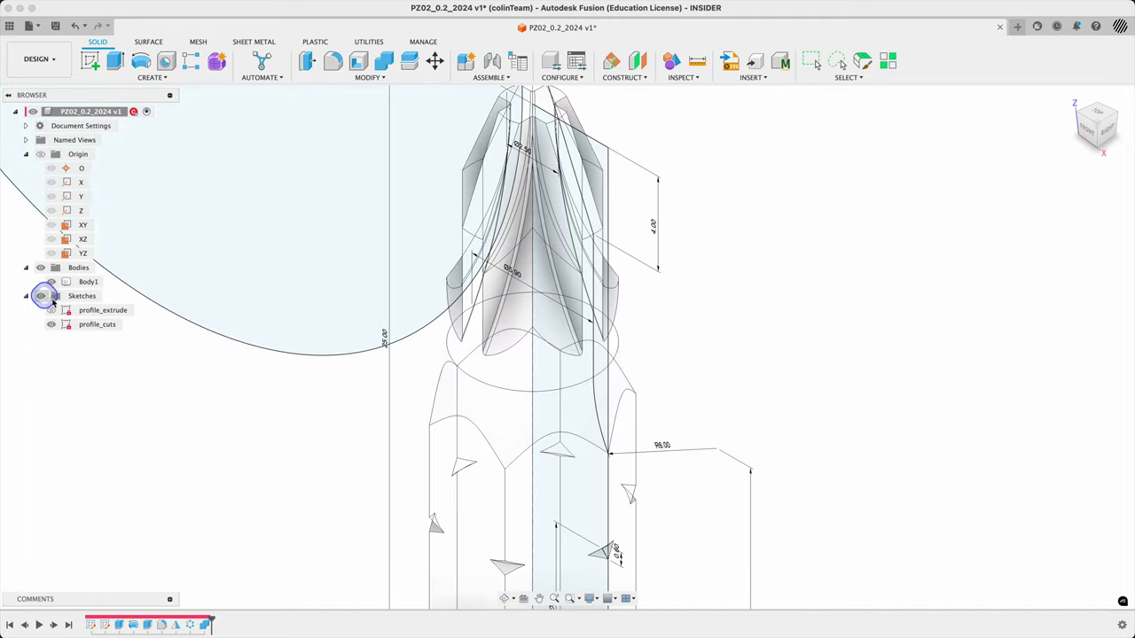
scroll(410, 423, "down", 5)
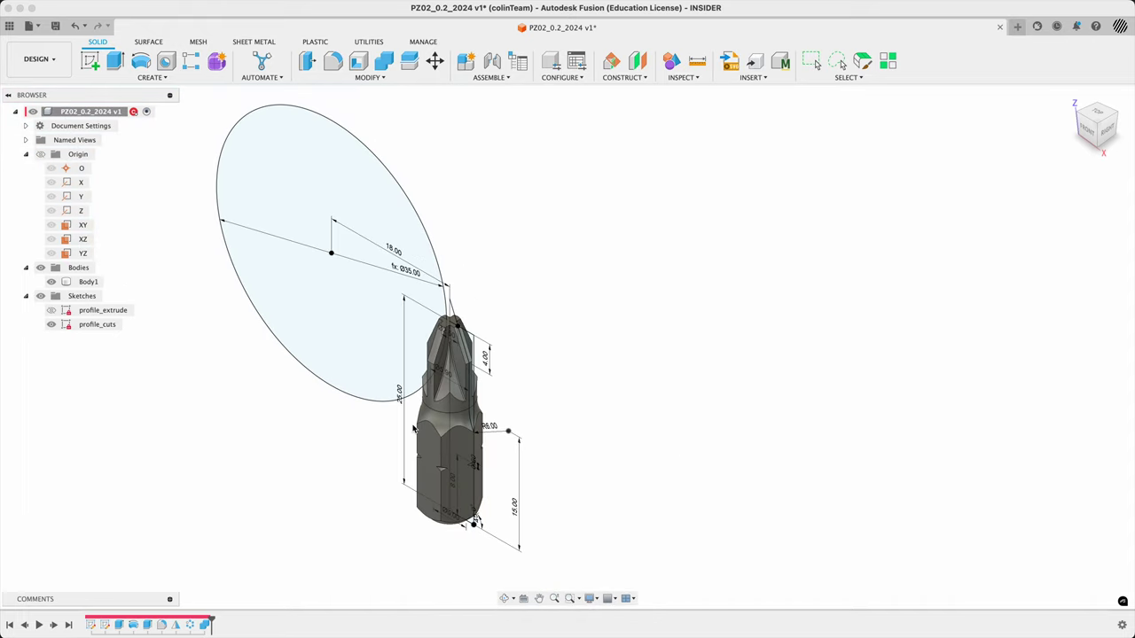
right_click(331, 303)
left_click(349, 403)
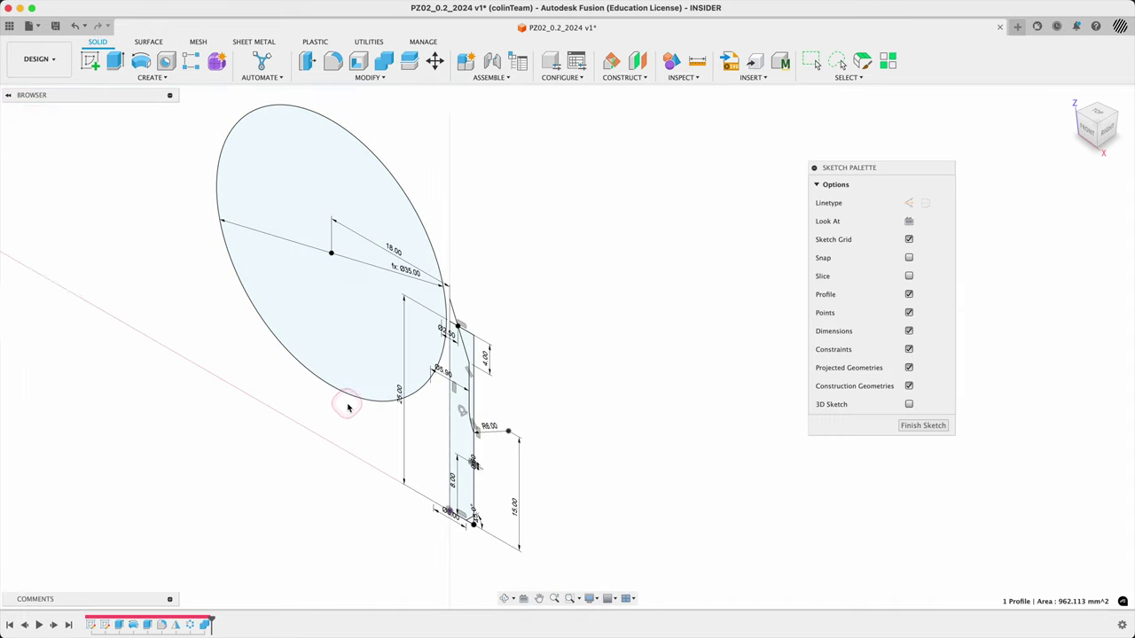
left_click(1086, 138)
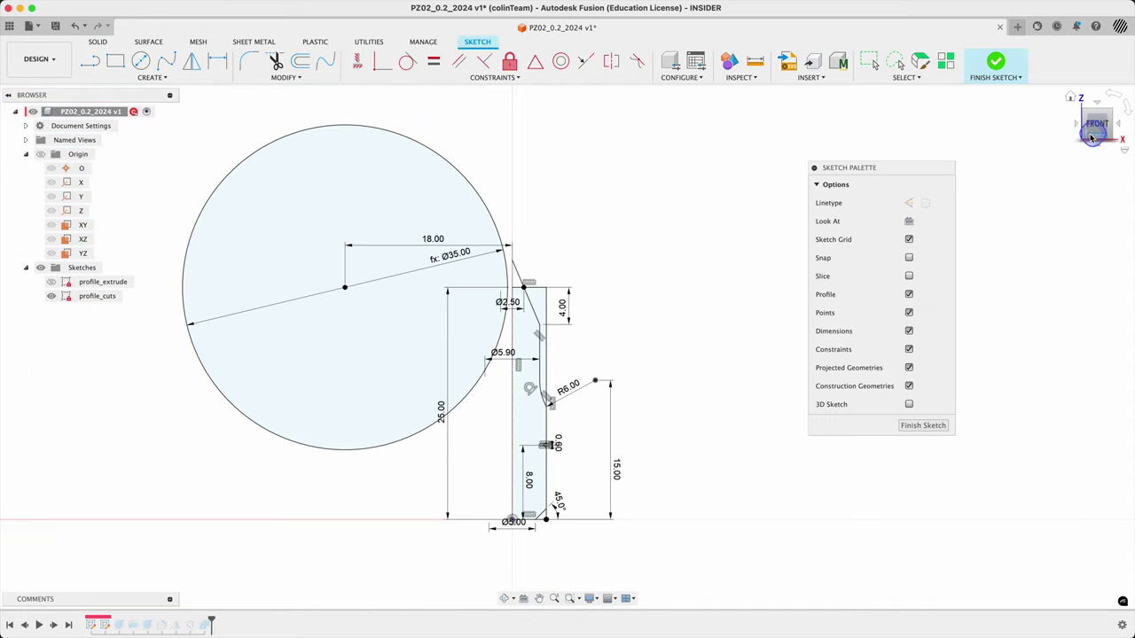
scroll(527, 288, "up", 10)
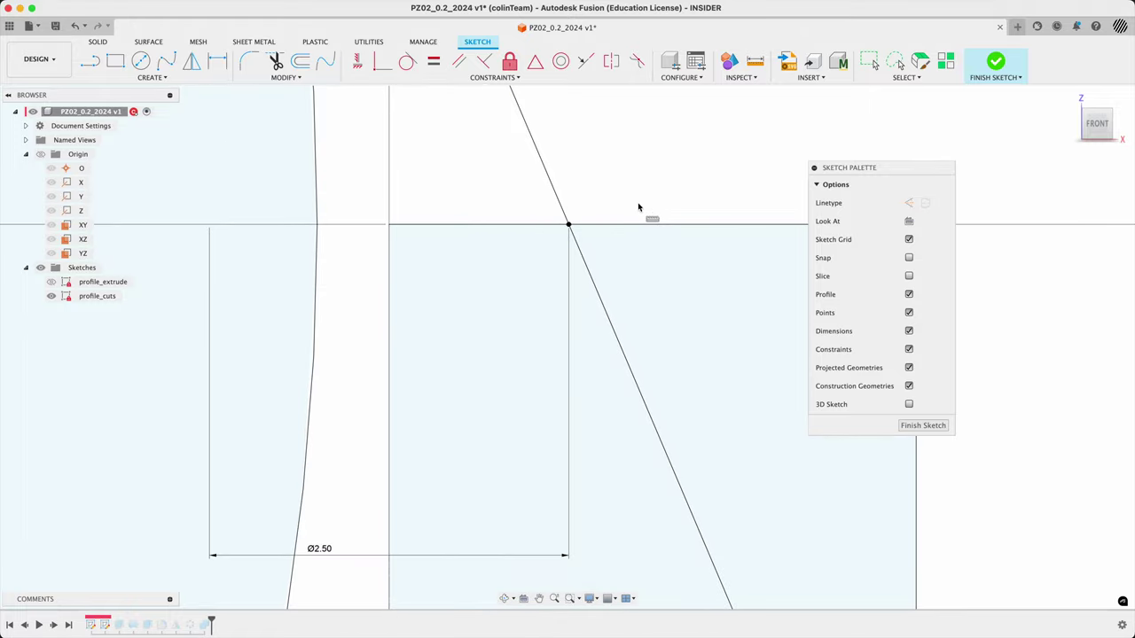
scroll(597, 208, "down", 5)
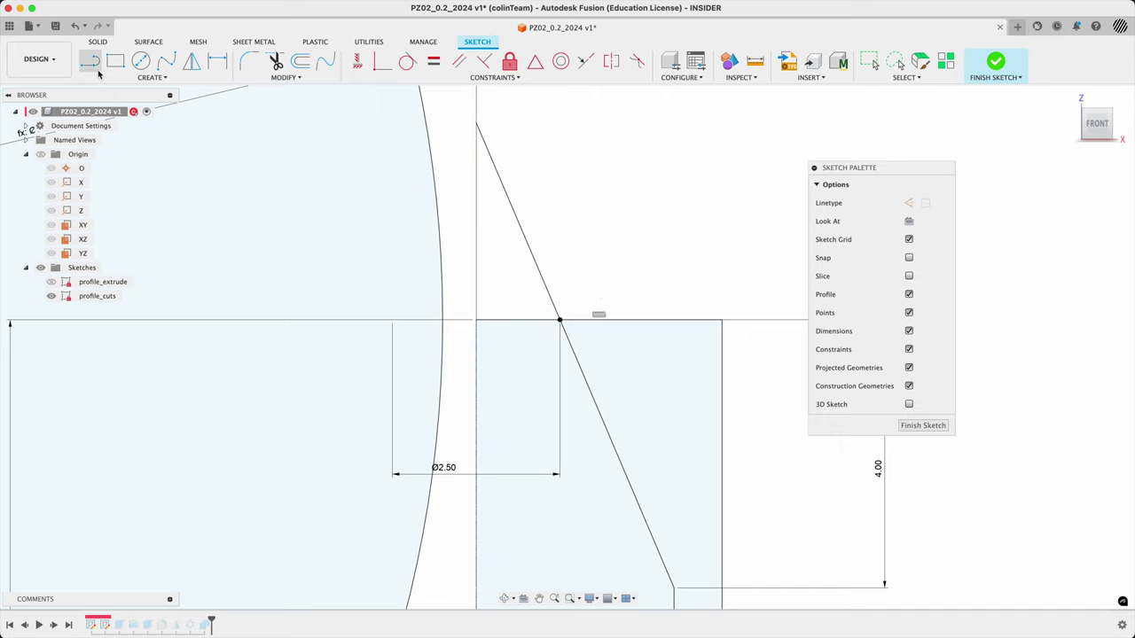
key("l")
left_click(528, 157)
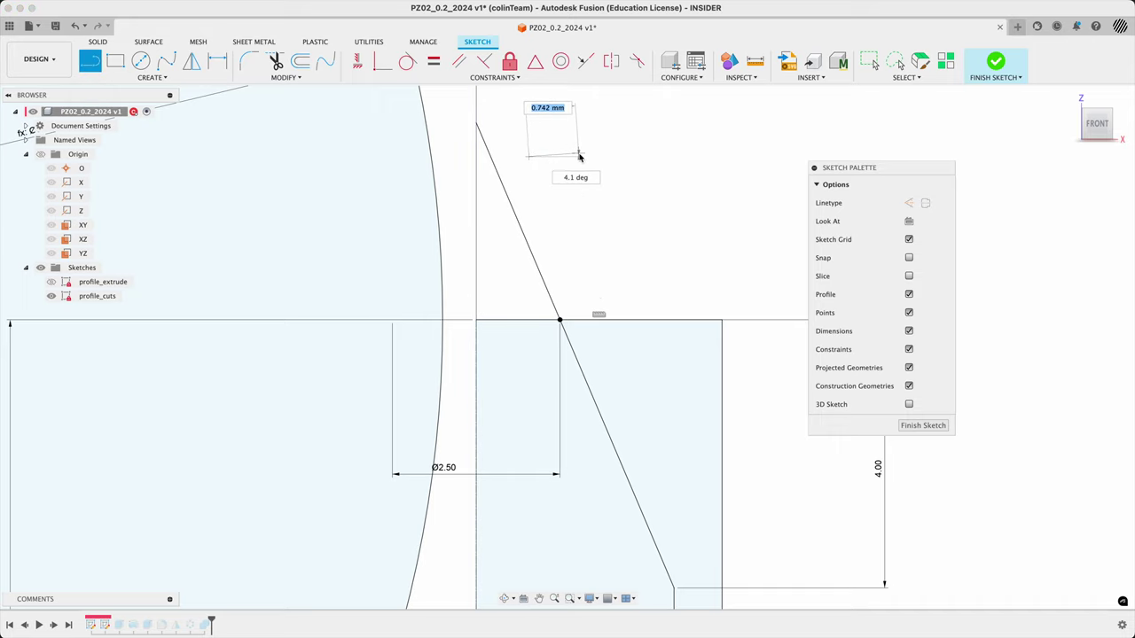
left_click_drag(586, 157, 773, 199)
key("Escape")
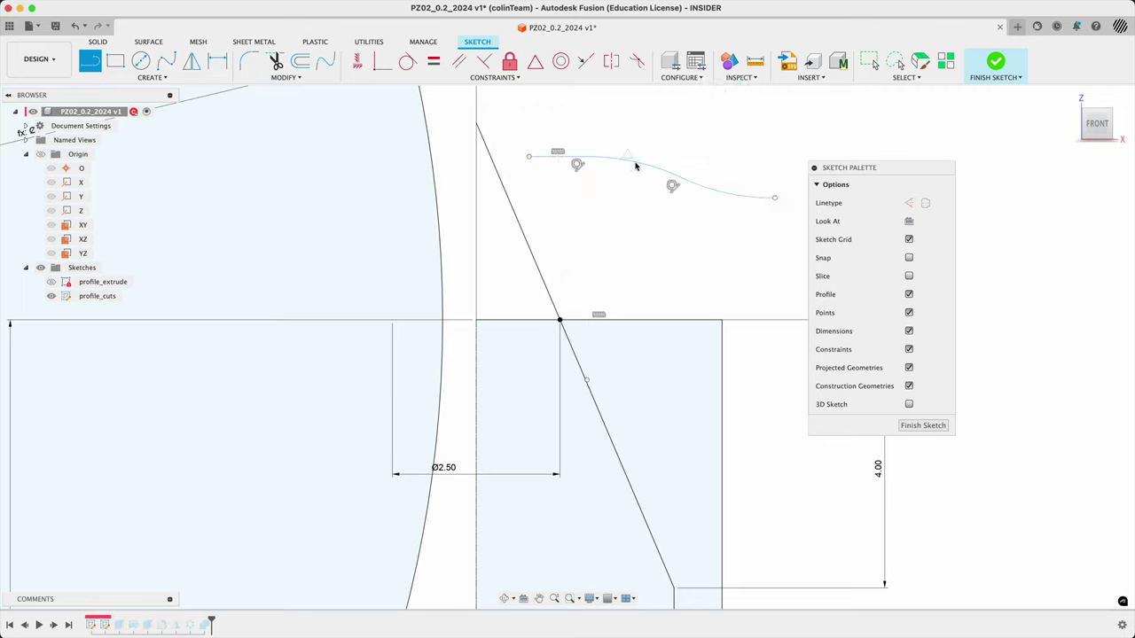
key("Escape")
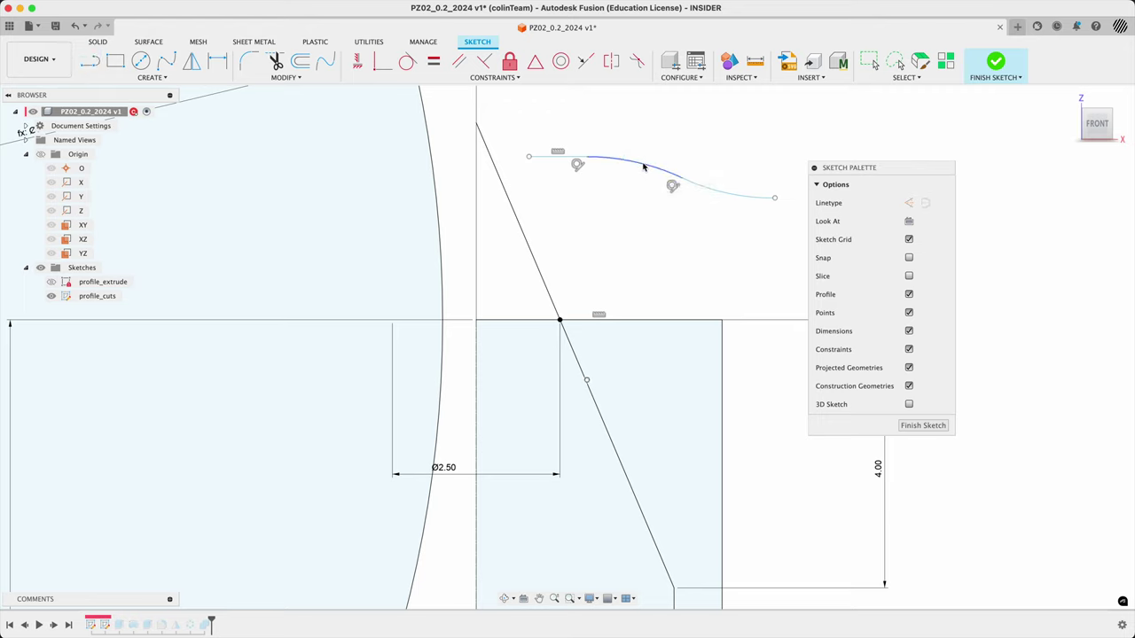
left_click(727, 196)
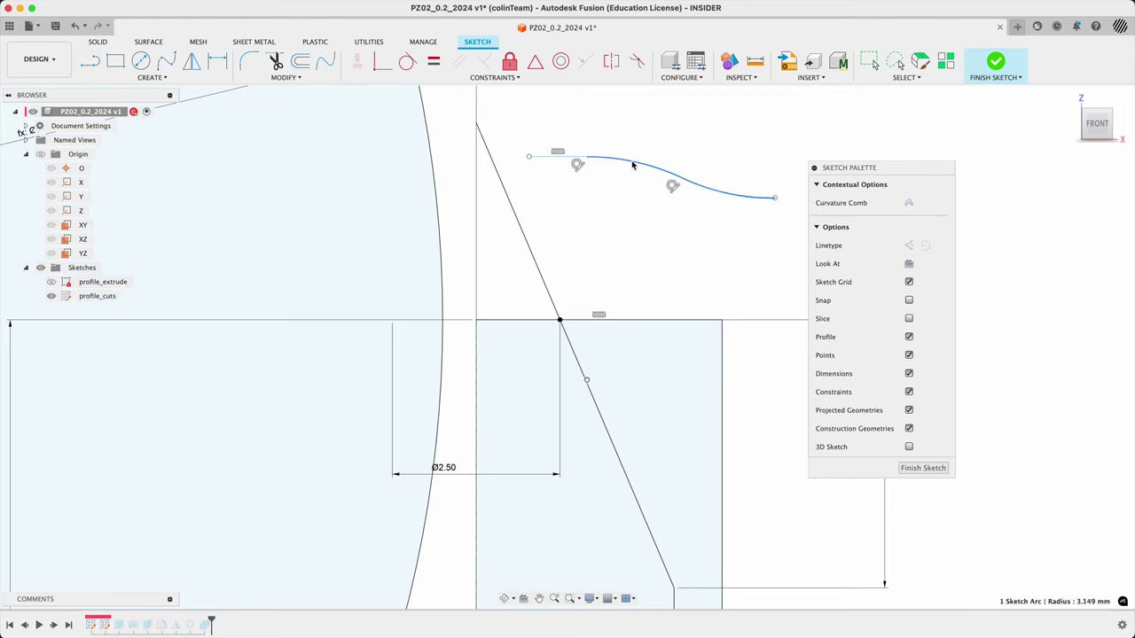
left_click(719, 195)
left_click(642, 166)
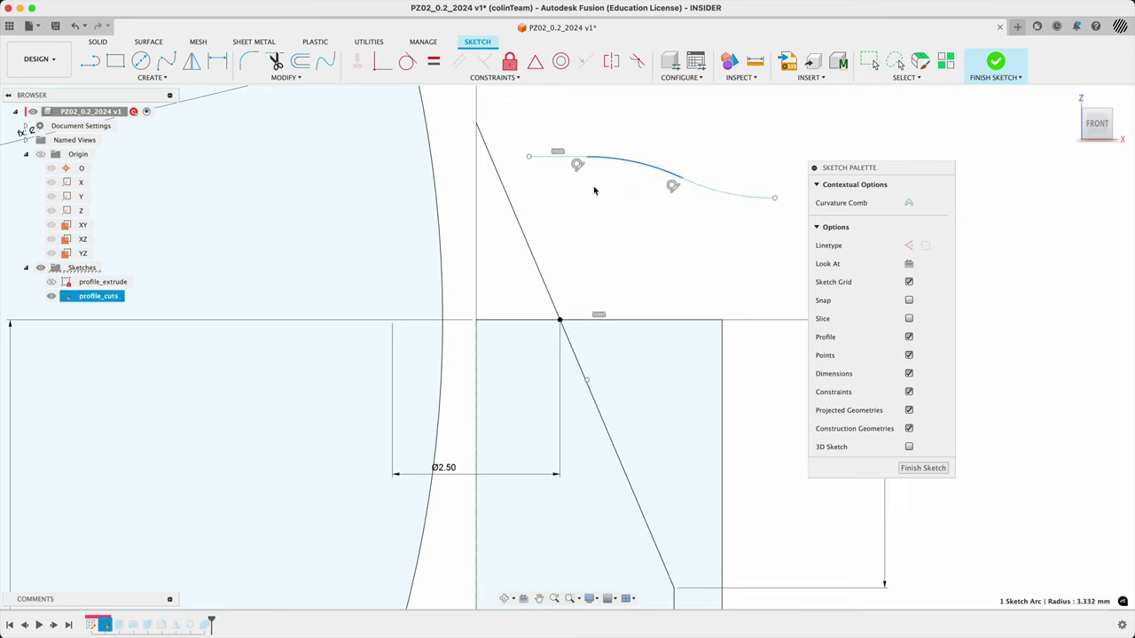
left_click(548, 158)
key("Delete")
double_click(655, 174)
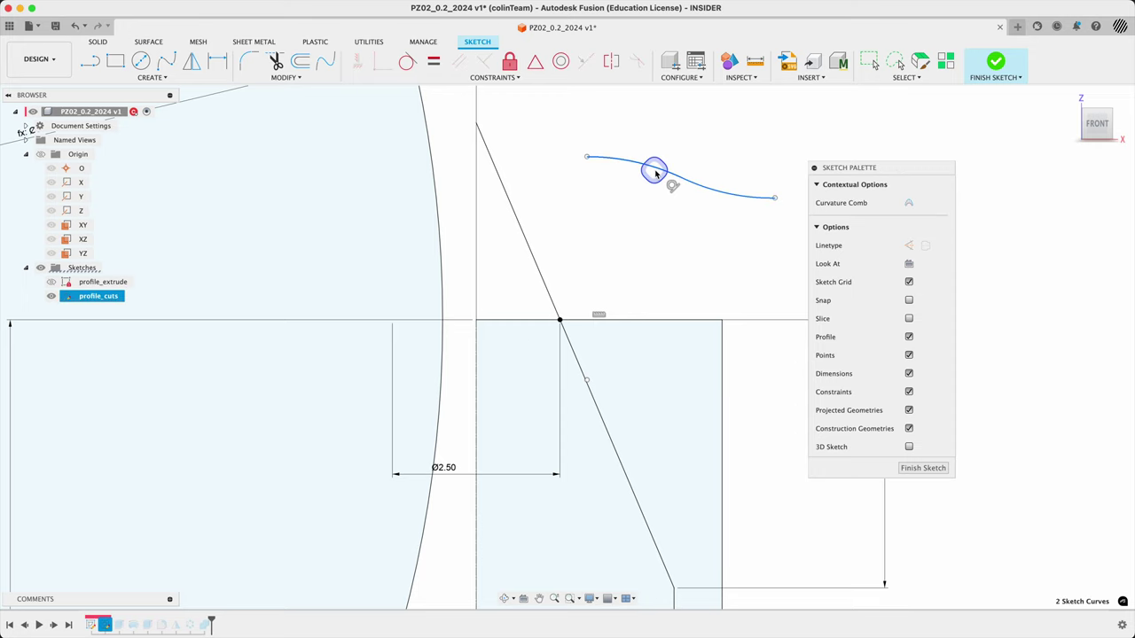
key("Delete")
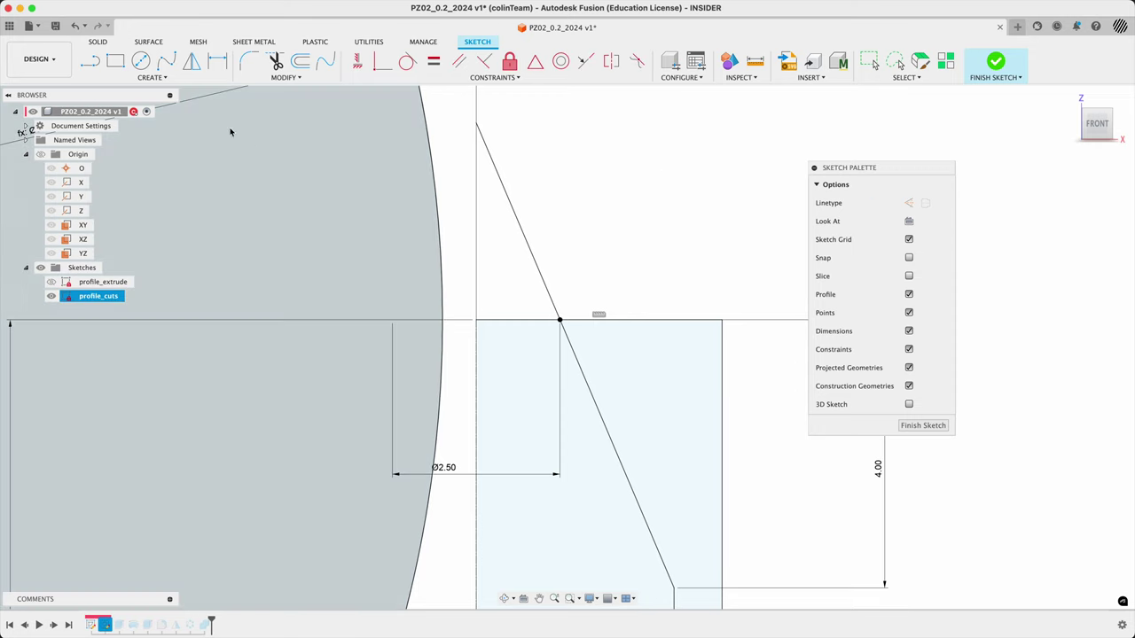
Draw a horizontal line flowing into a tangent arc ending at the profile's corner point, constrained horizontal
left_click(90, 60)
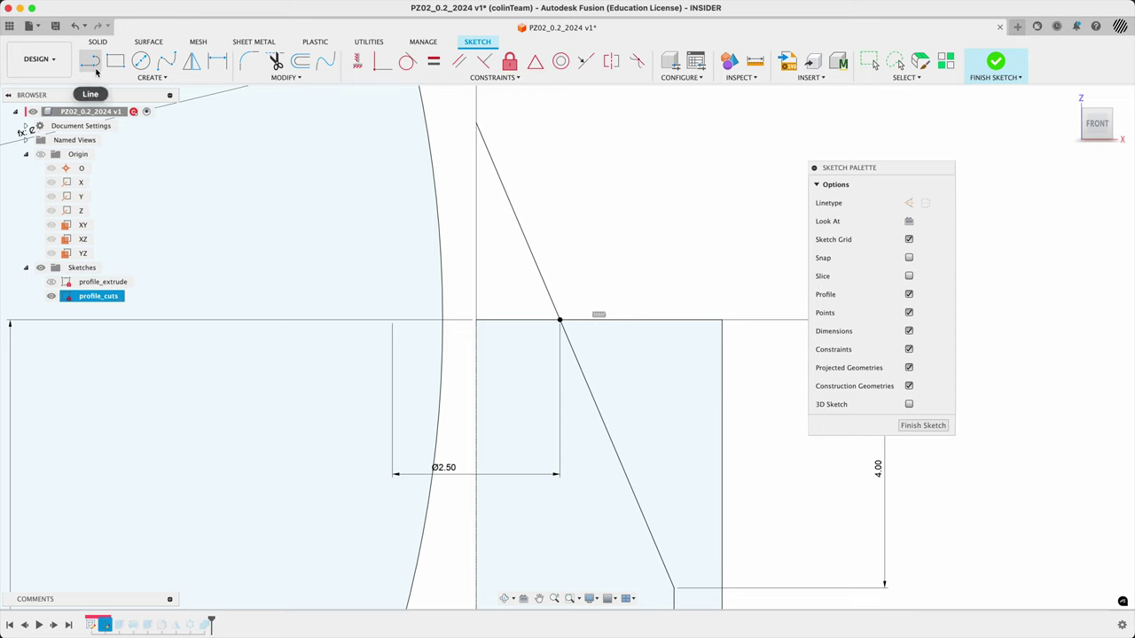
left_click(352, 284)
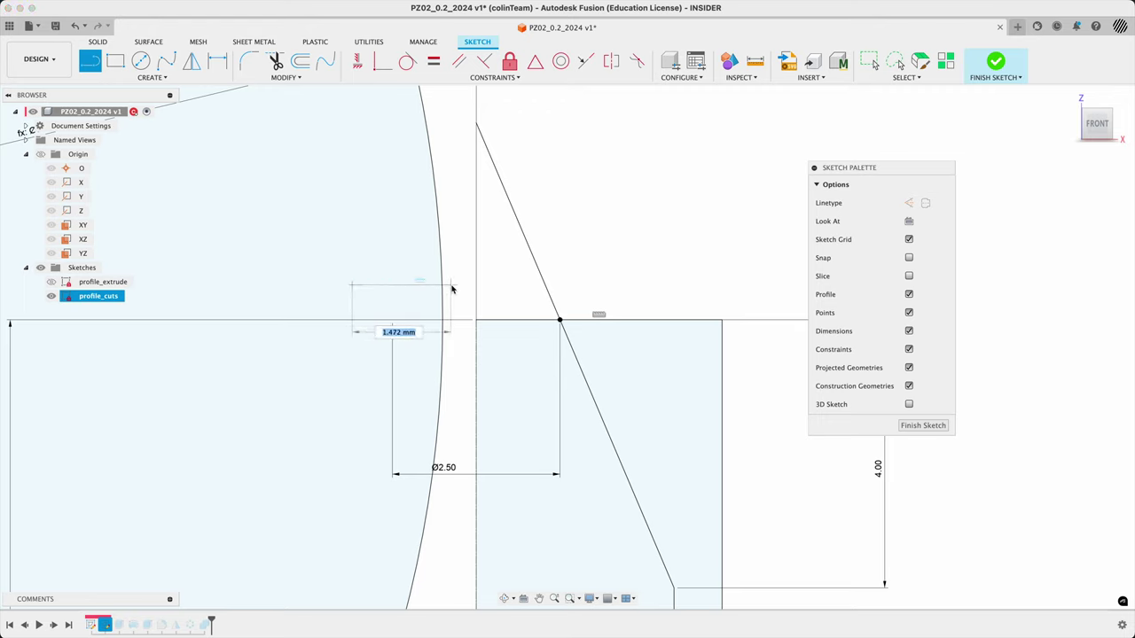
left_click_drag(450, 285, 507, 298)
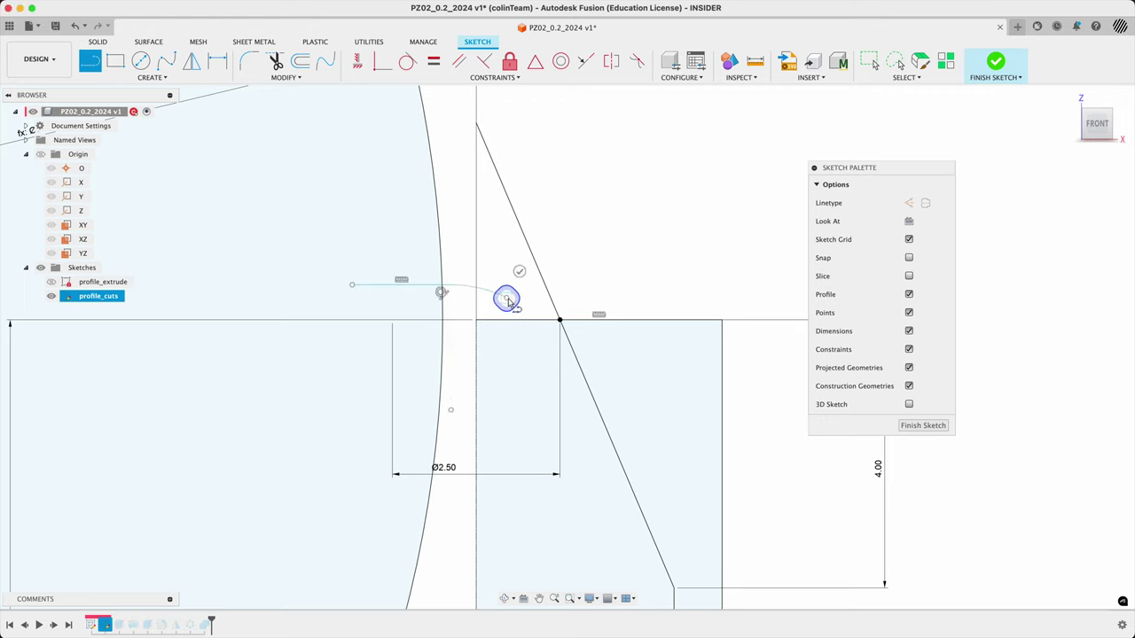
double_click(556, 319)
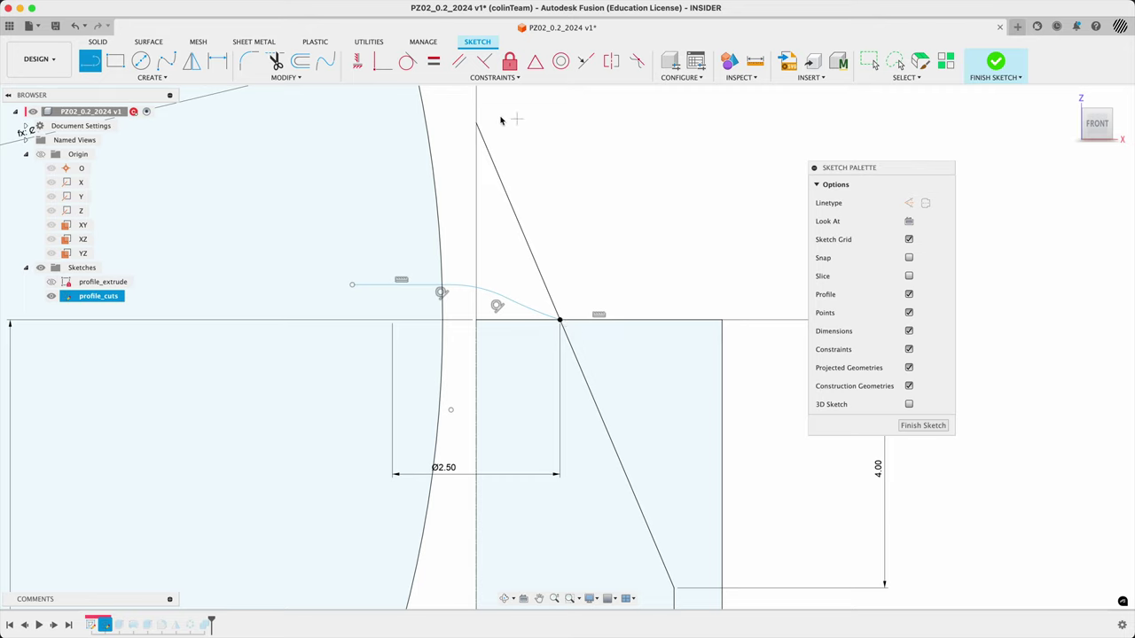
left_click(434, 64)
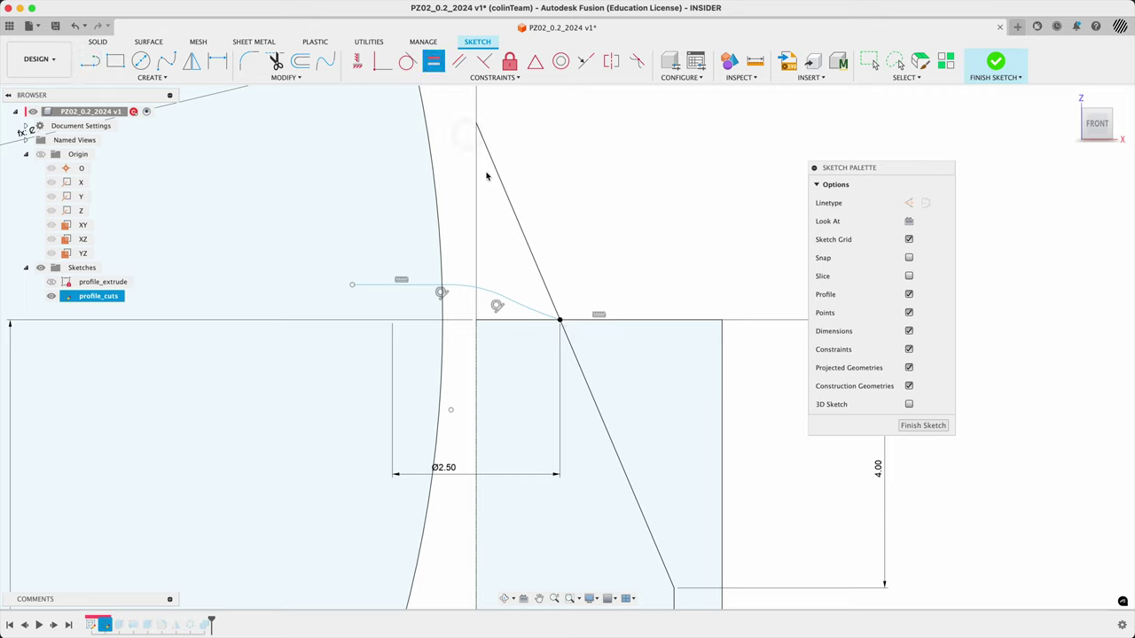
left_click(507, 306)
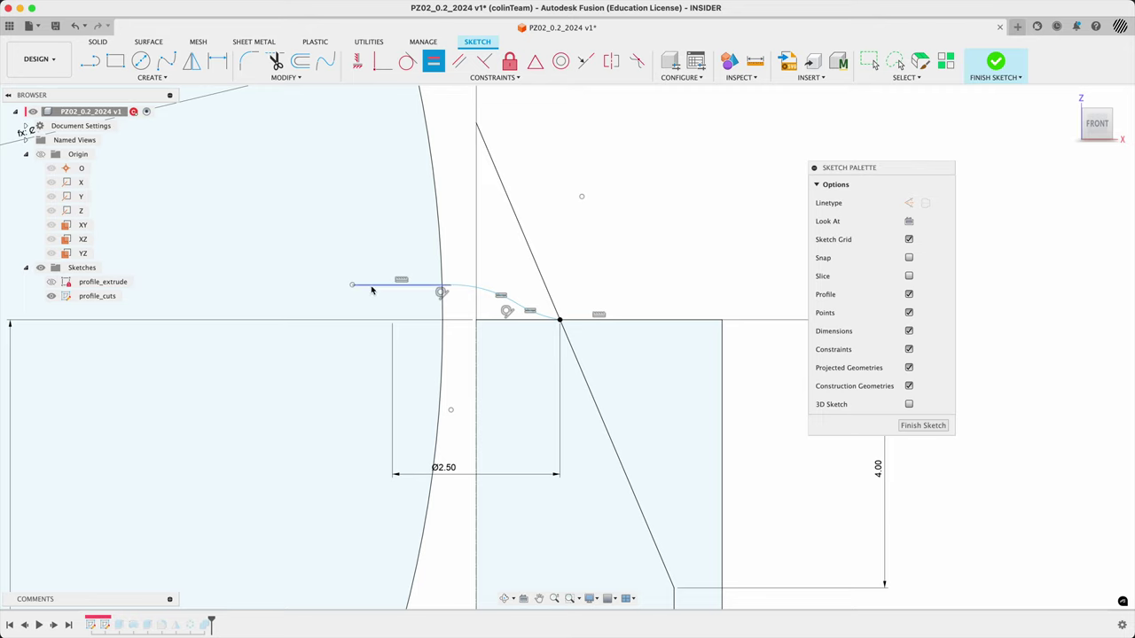
Make the 1.472 mm horizontal line construction geometry
left_click(421, 287)
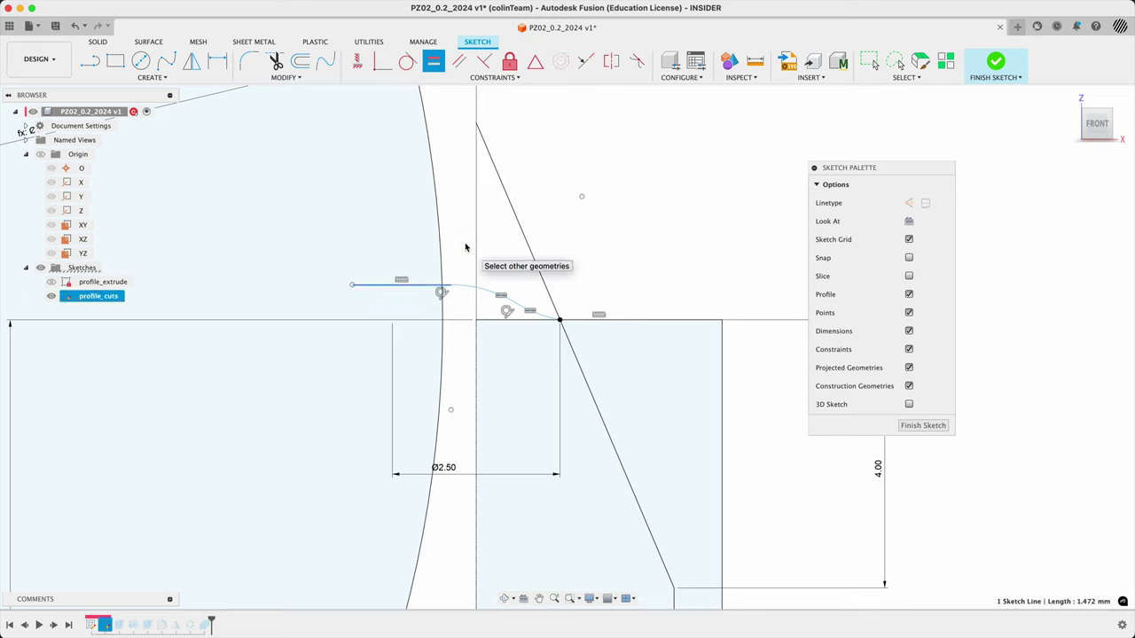
key("x")
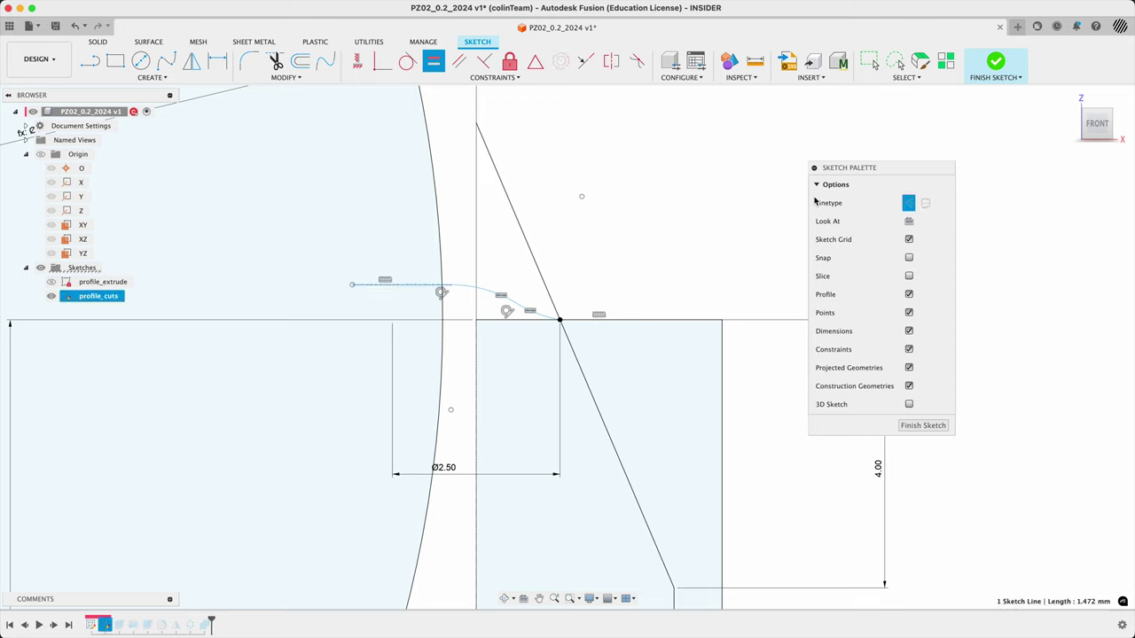
left_click(911, 206)
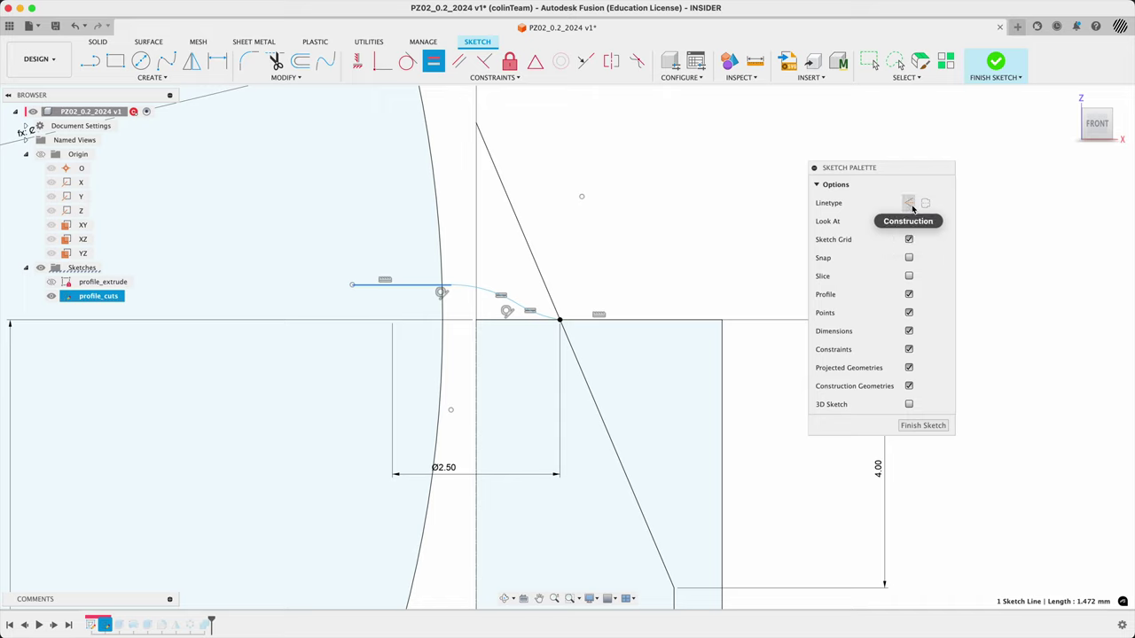
left_click(913, 208)
left_click(912, 209)
left_click(913, 208)
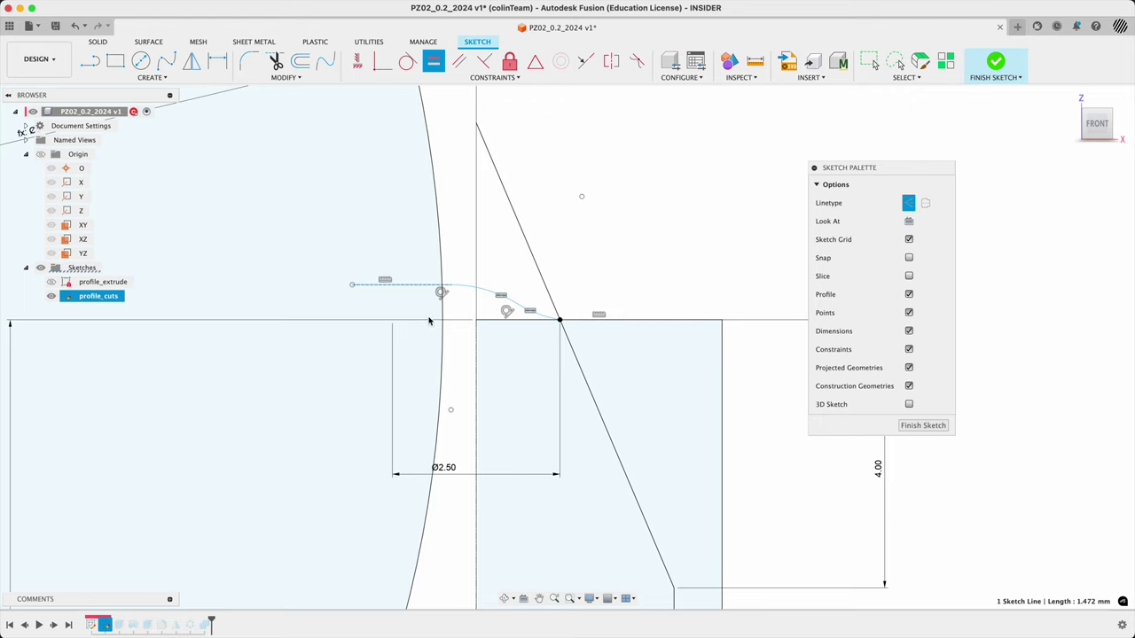
scroll(434, 317, "up", 3)
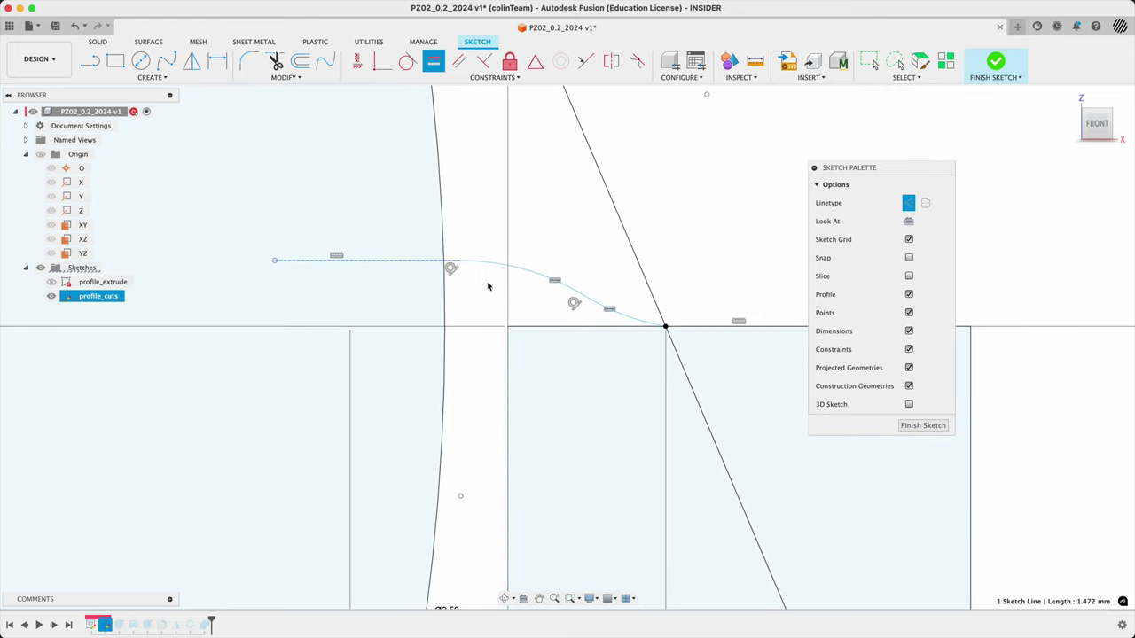
Toggle the horizontal line to construction and drag the curve's points to reshape it
key("Escape")
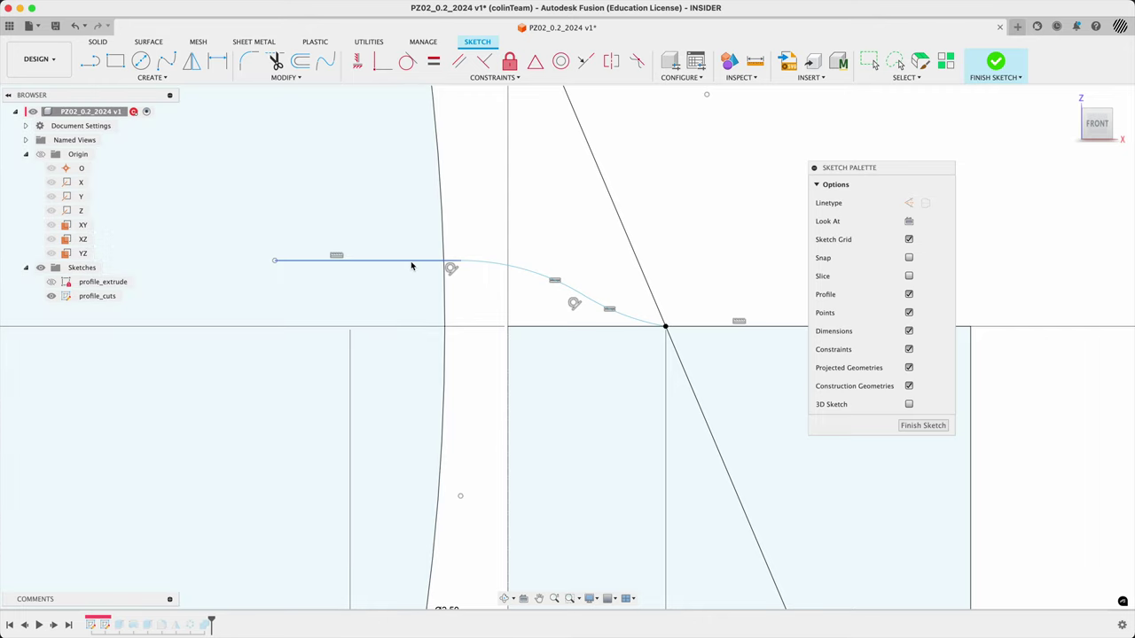
left_click(446, 260)
key("x")
key("Escape")
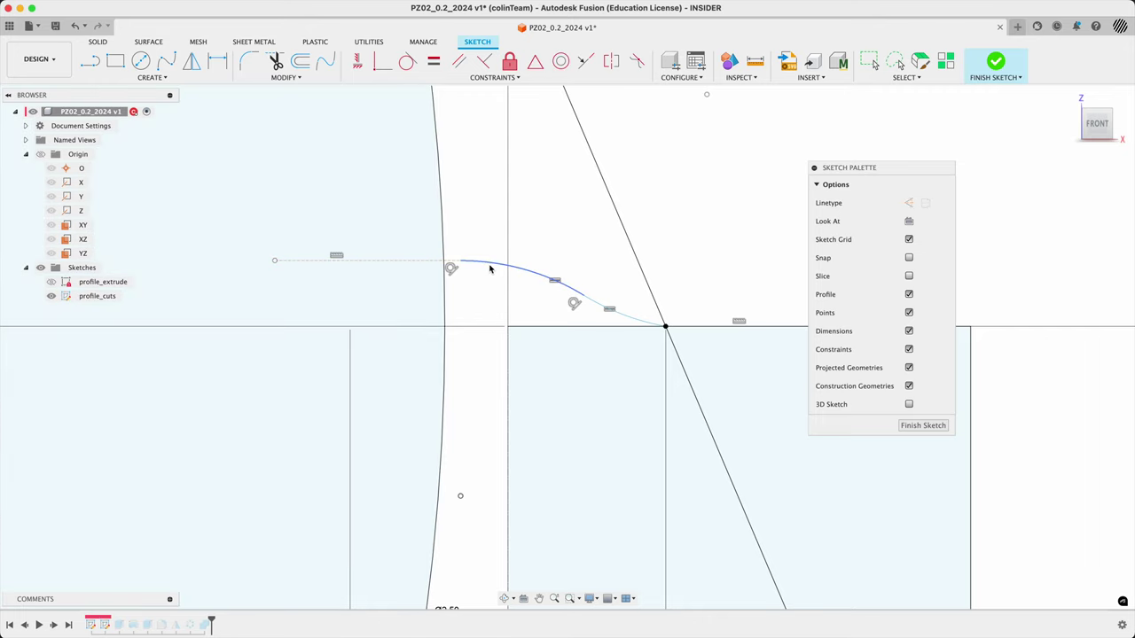
scroll(448, 309, "down", 5)
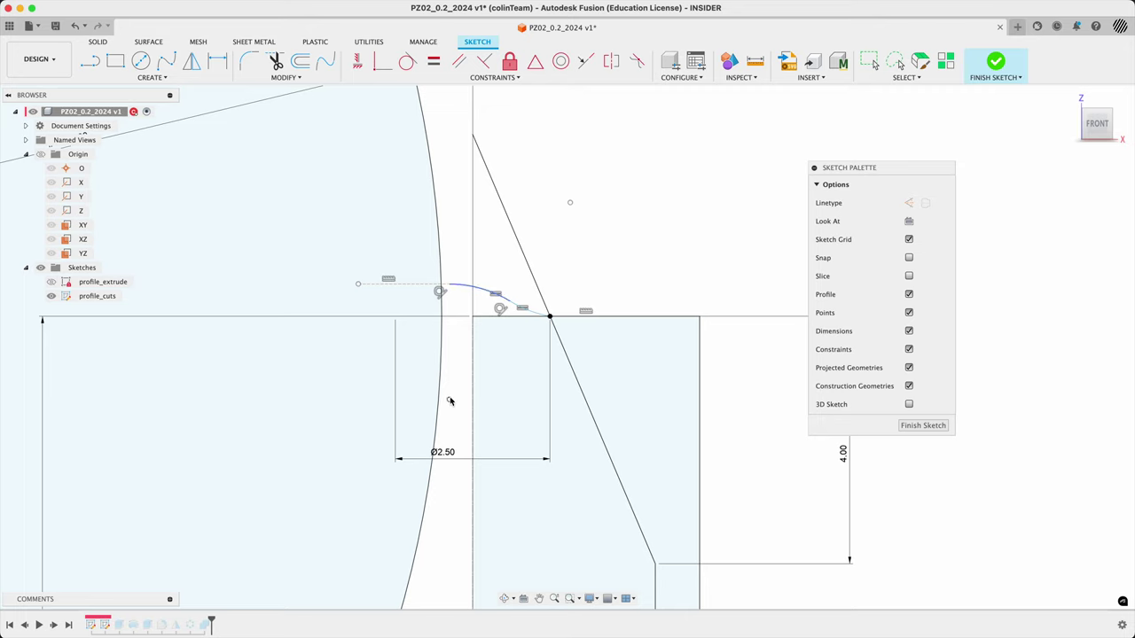
left_click_drag(449, 401, 460, 397)
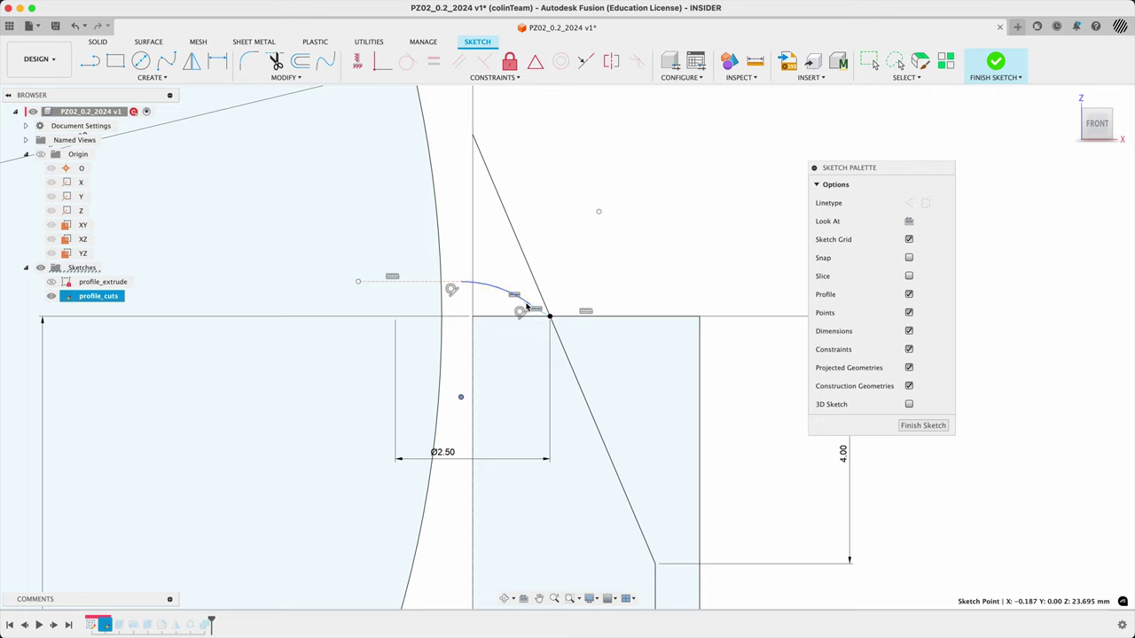
left_click_drag(529, 306, 514, 302)
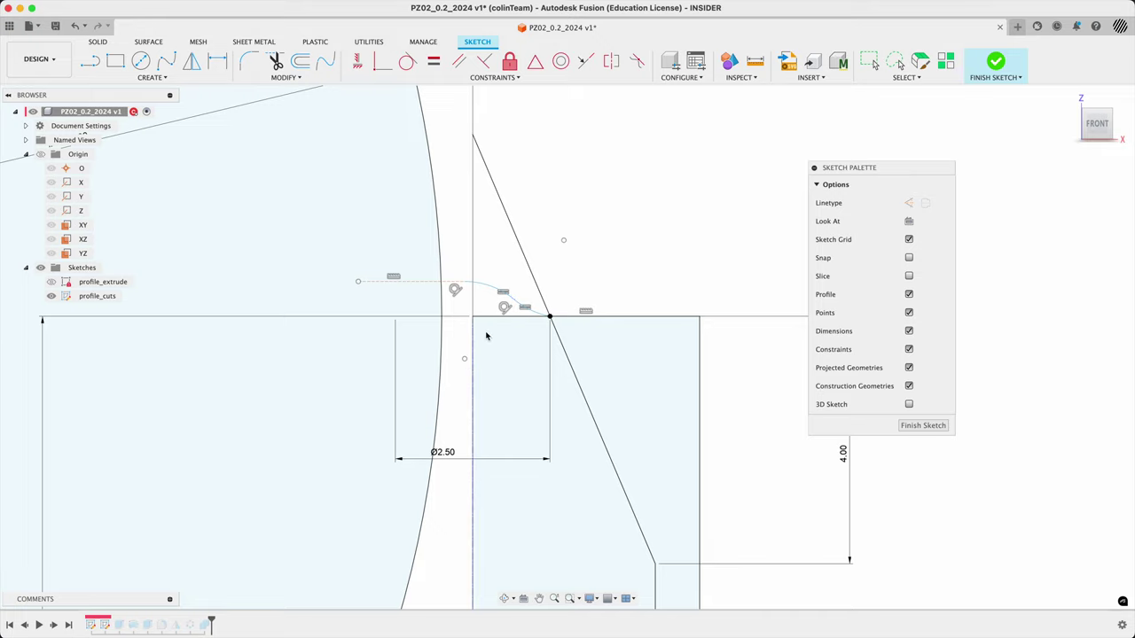
Align the curve's free point vertically with the profile's corner point and nudge the short line down
left_click(383, 60)
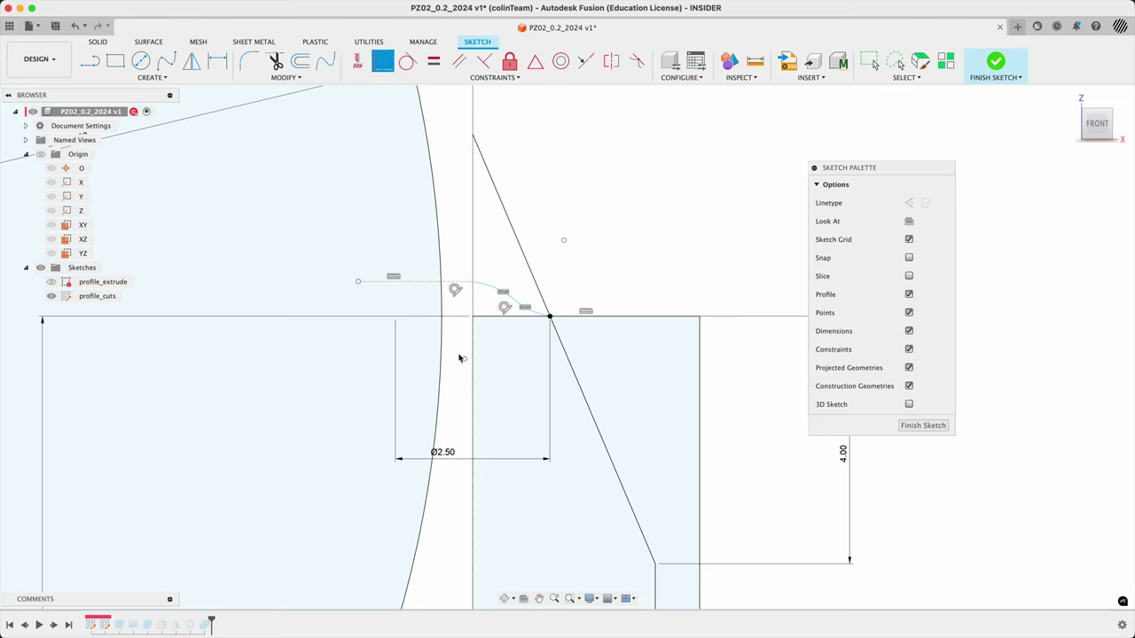
left_click(464, 362)
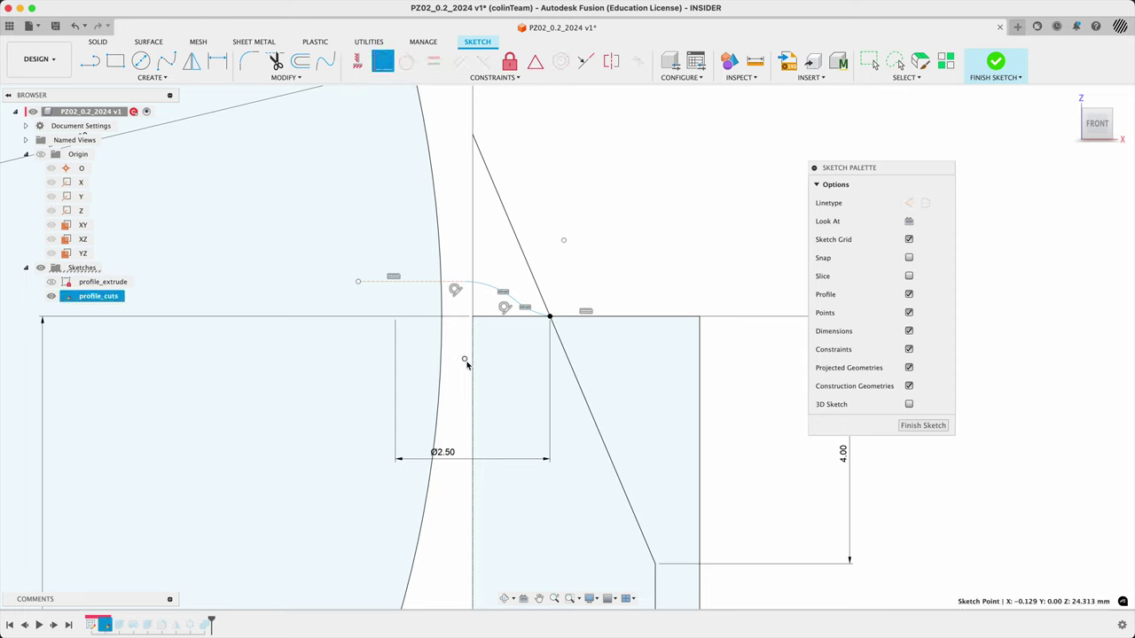
left_click(461, 398)
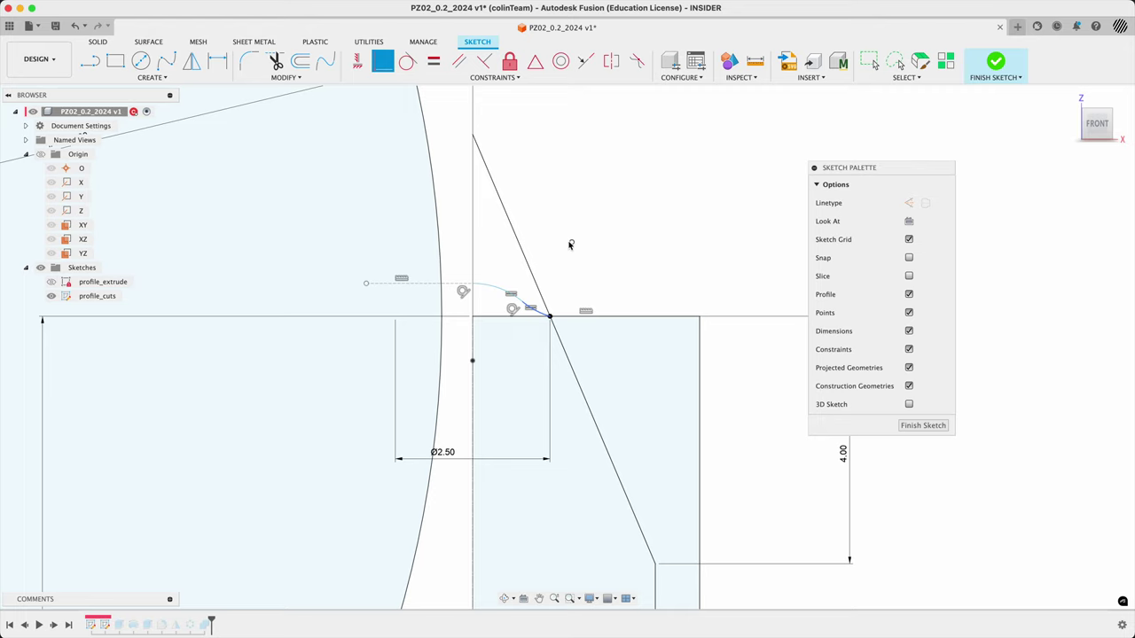
left_click(357, 60)
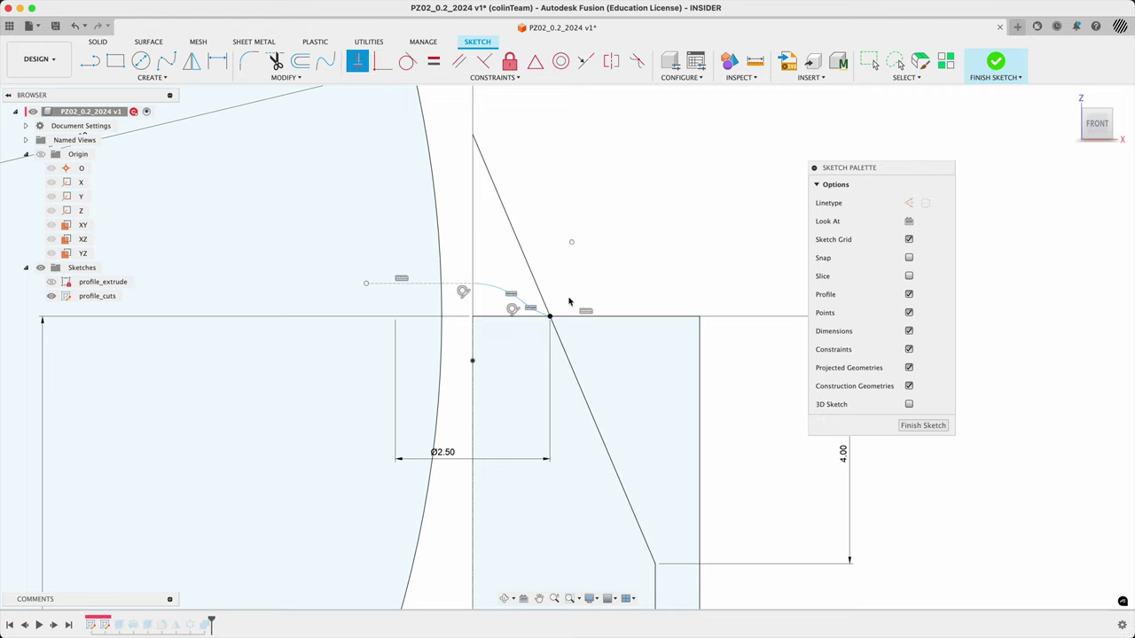
left_click(550, 317)
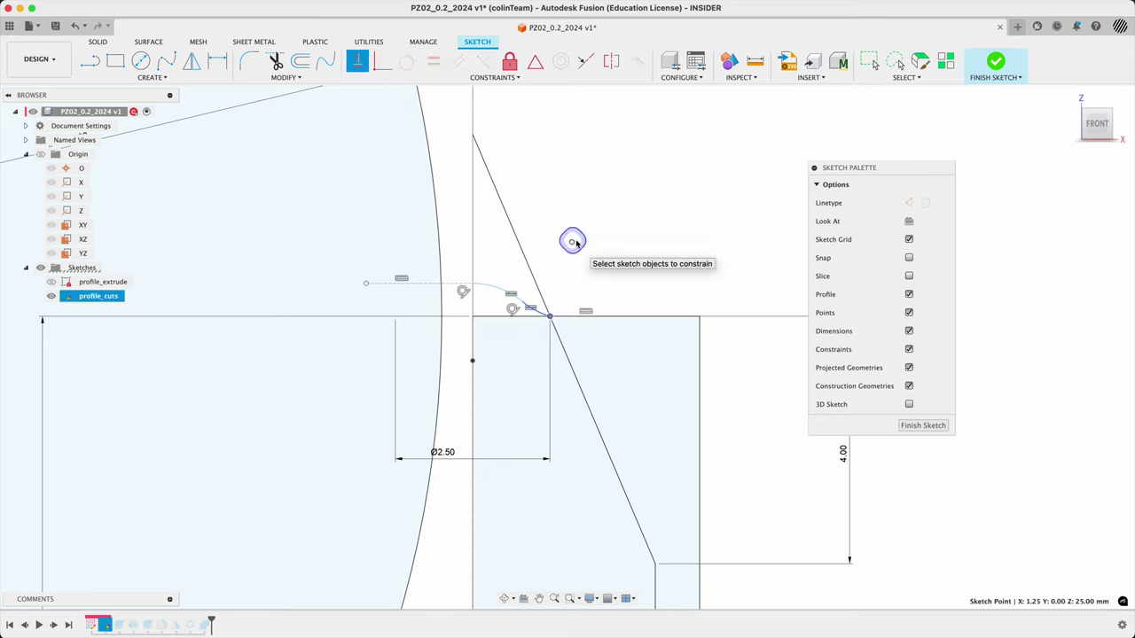
left_click(572, 240)
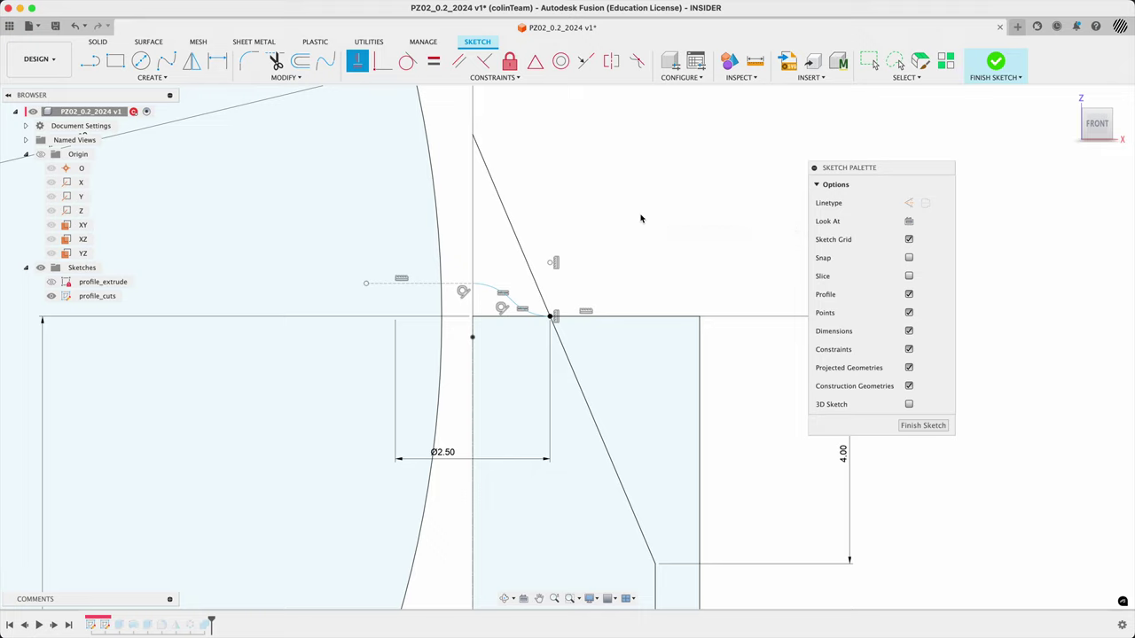
key("Escape")
left_click(453, 291)
left_click_drag(453, 291, 451, 303)
left_click(638, 289)
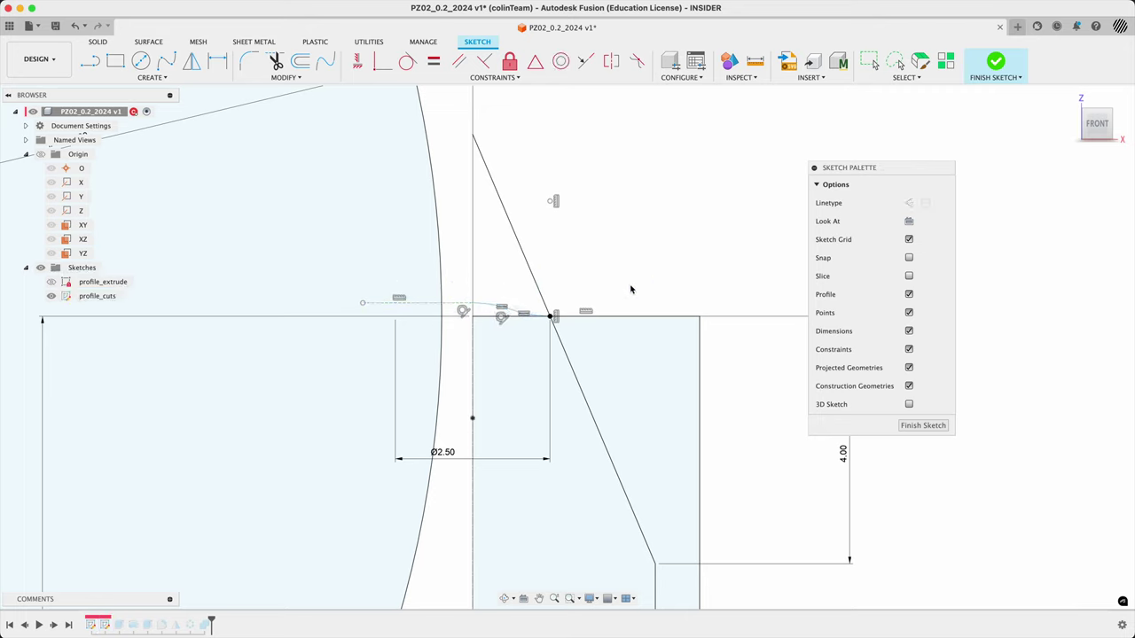
Dimension the curve's top point 0.10 mm above the tip's flat top edge
key("d")
left_click(465, 311)
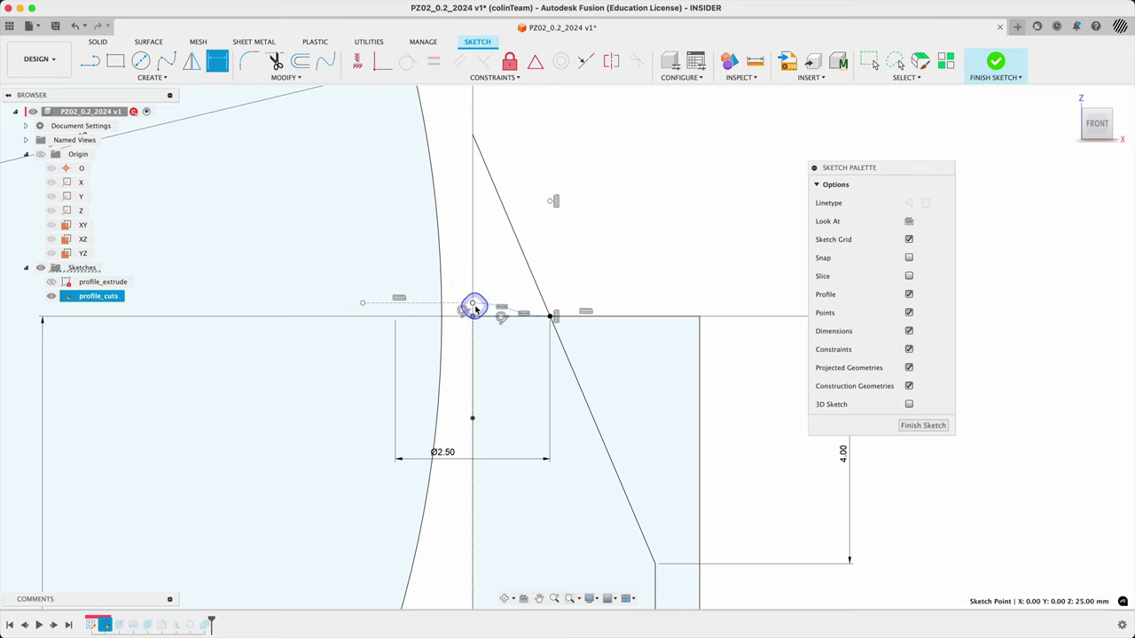
left_click(462, 310)
left_click(461, 263)
type("0.1")
key("Return")
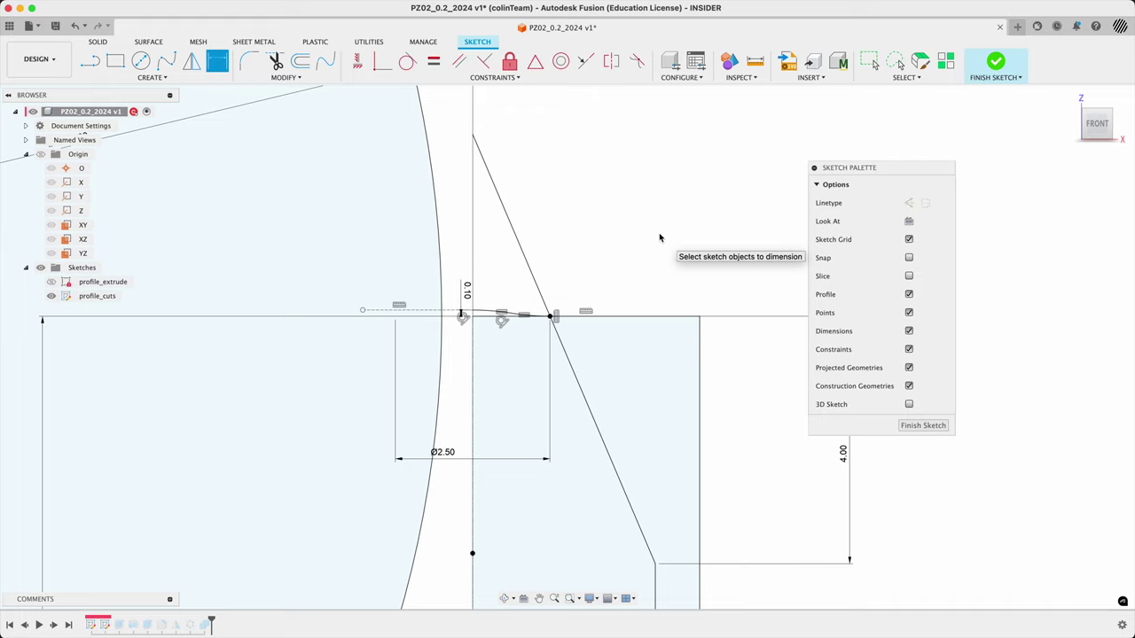
scroll(465, 319, "up", 5)
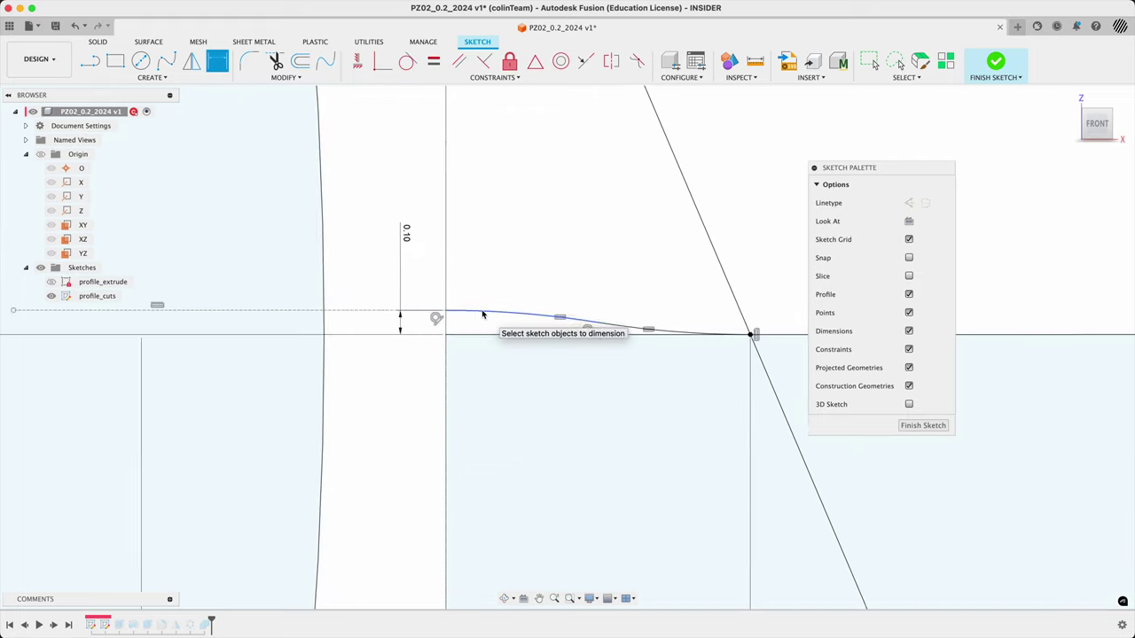
scroll(448, 329, "down", 3)
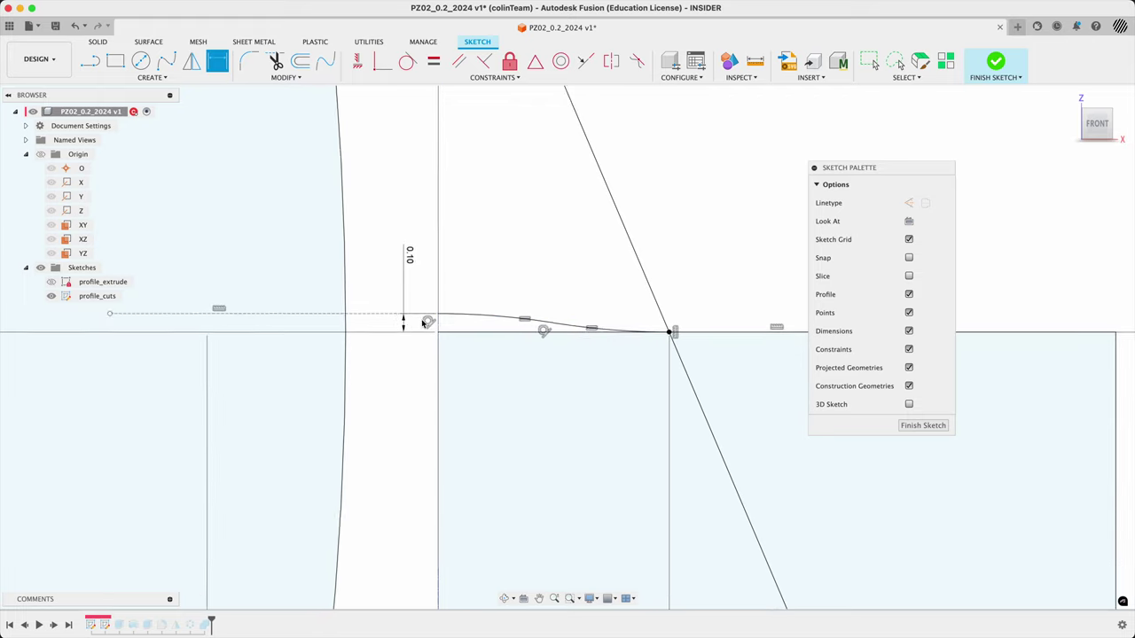
scroll(436, 323, "up", 6)
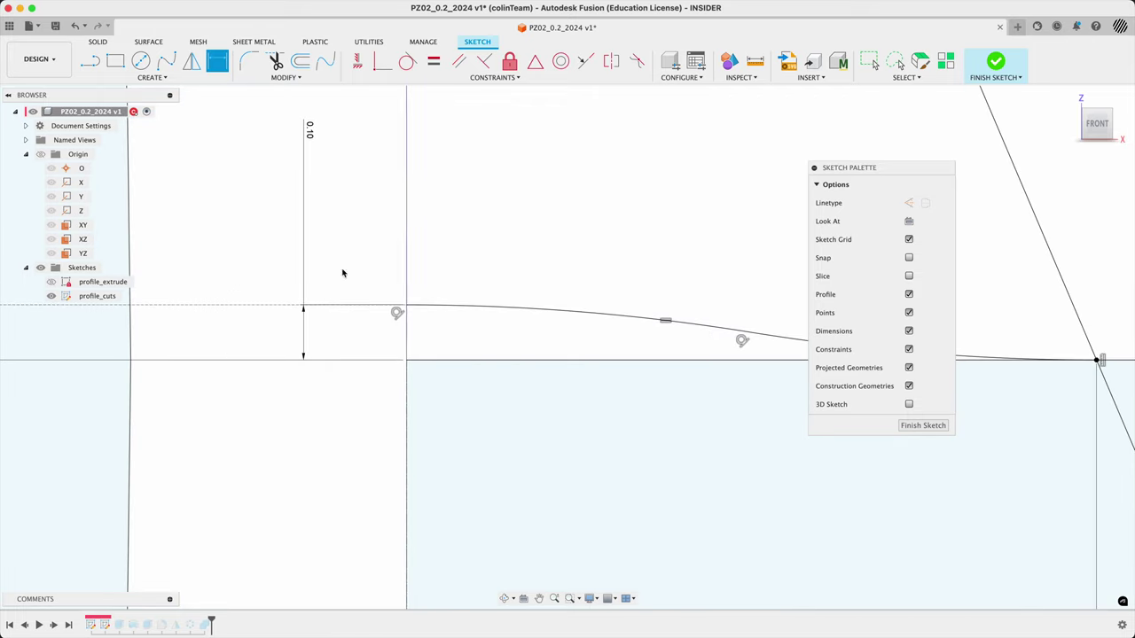
Draw a vertical line from the dome curve's end point down to the top edge
key("l")
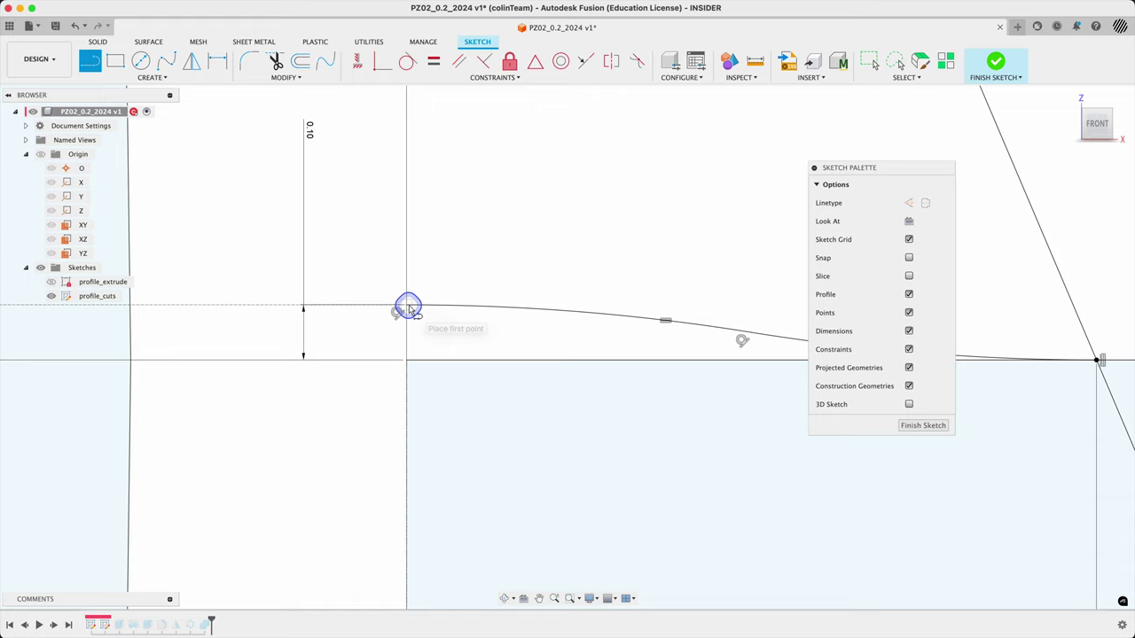
left_click(407, 306)
left_click(407, 359)
key("Escape")
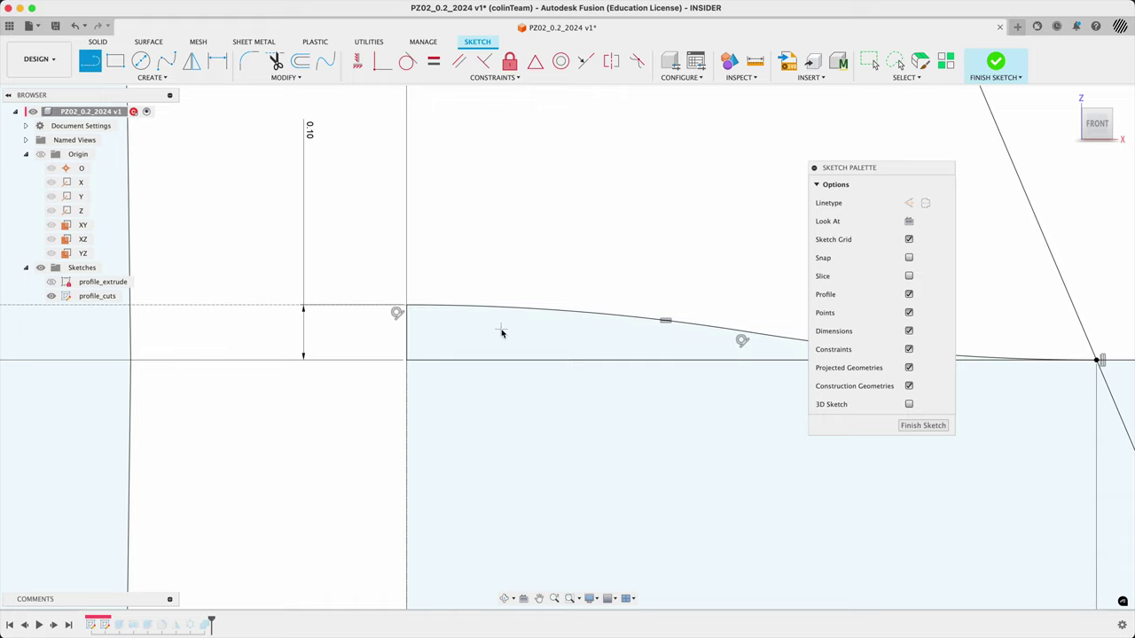
scroll(449, 313, "down", 5)
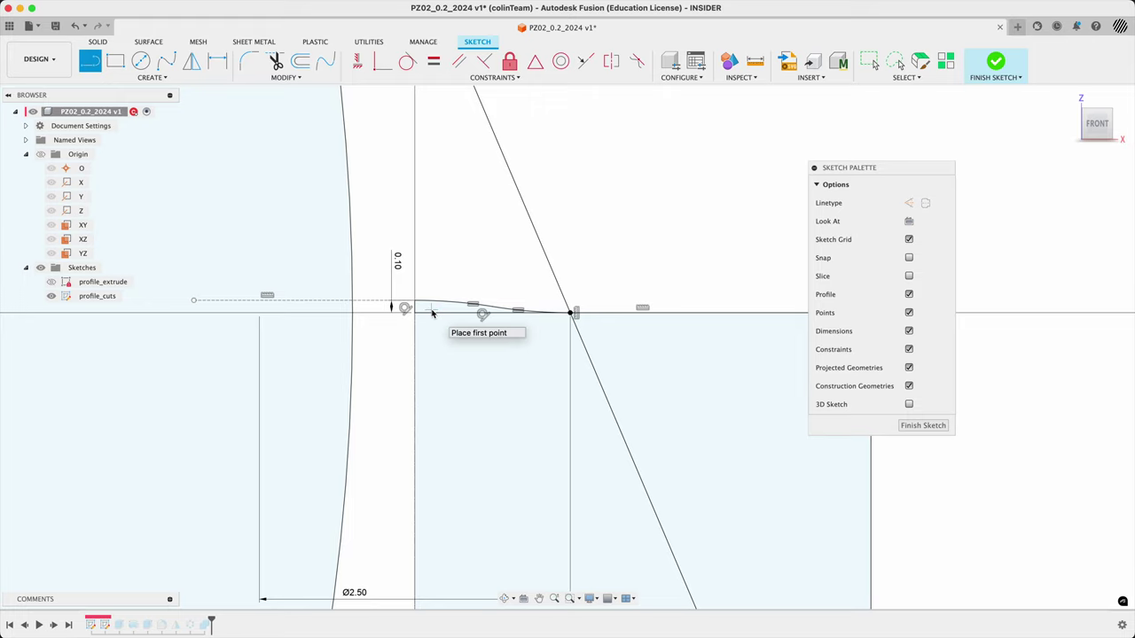
scroll(404, 308, "down", 2)
scroll(483, 270, "up", 4)
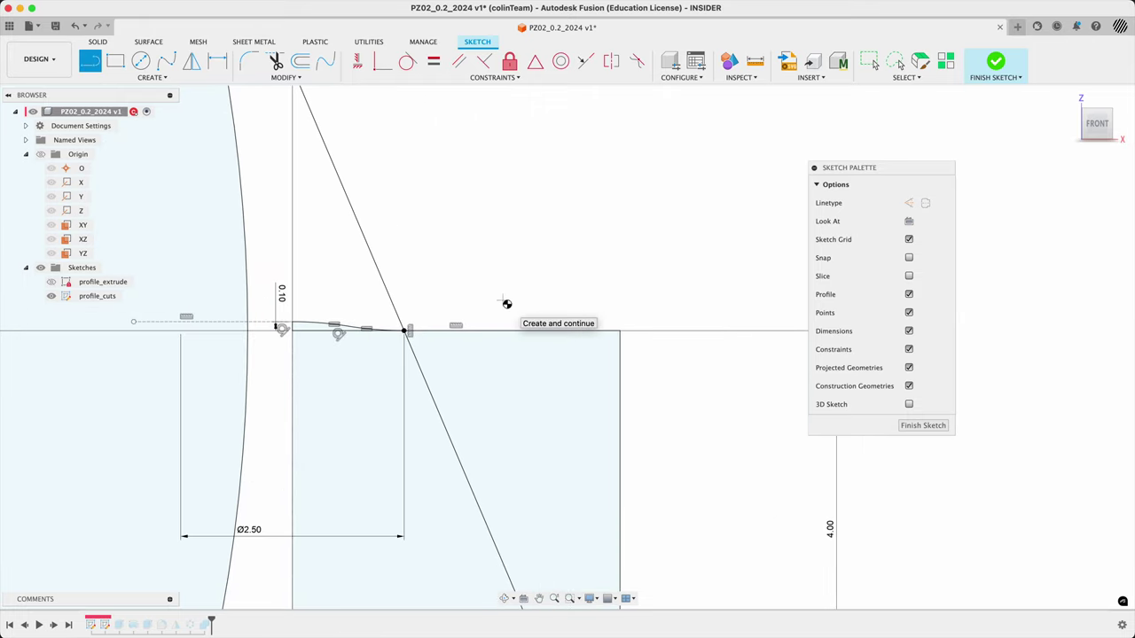
Check the top-edge line's length and reposition the 4.00 dimension to the right
left_click(539, 334)
left_click(538, 334)
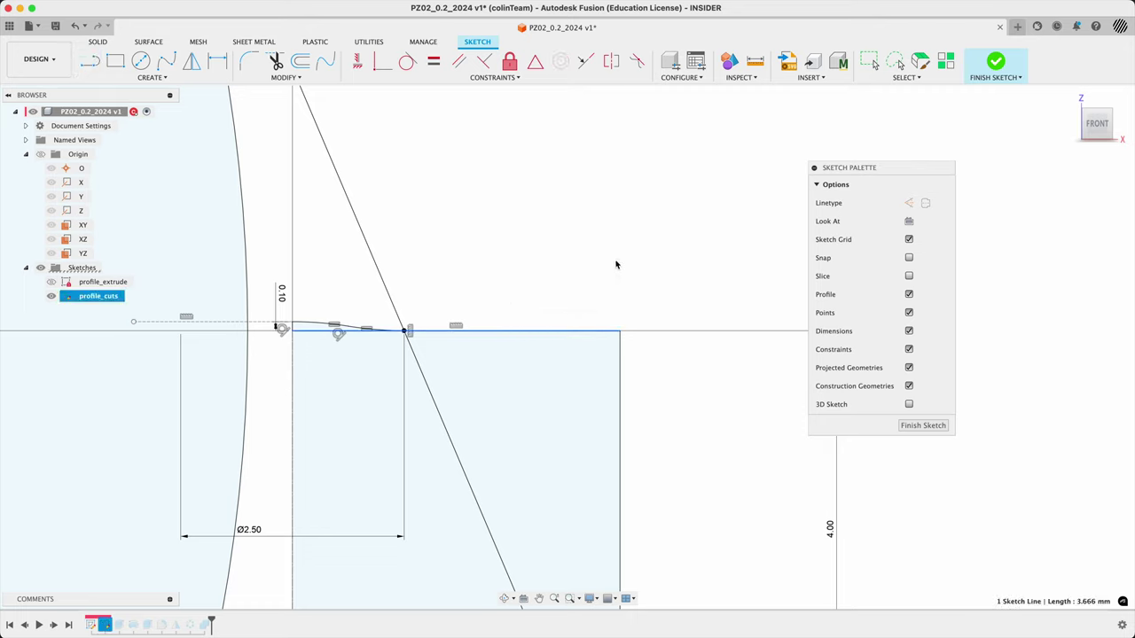
left_click(616, 264)
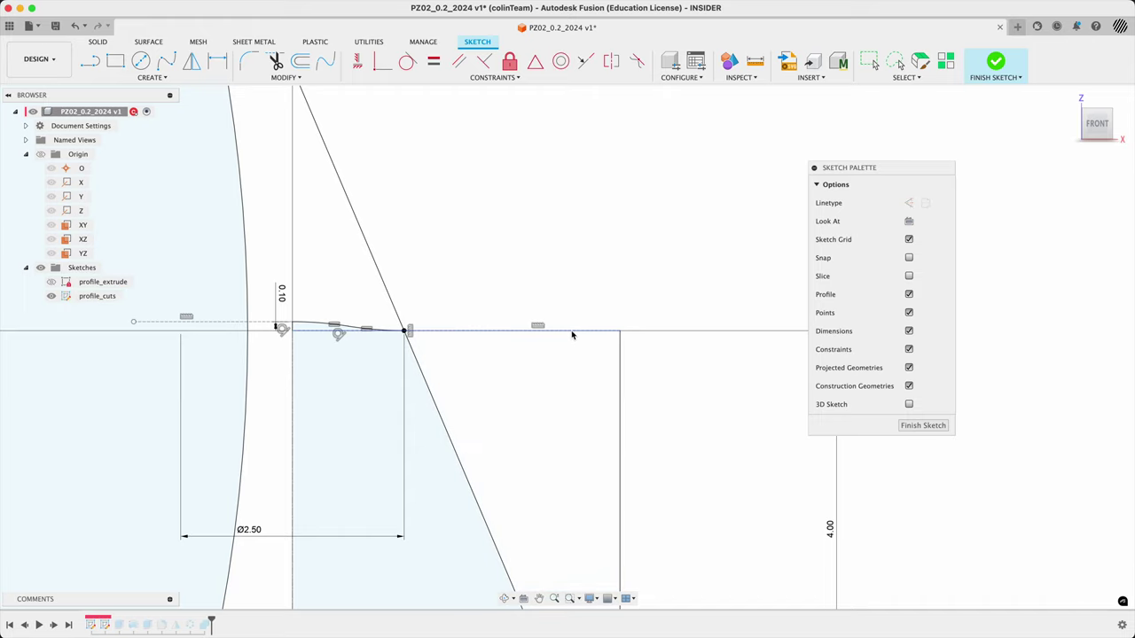
scroll(571, 334, "down", 5)
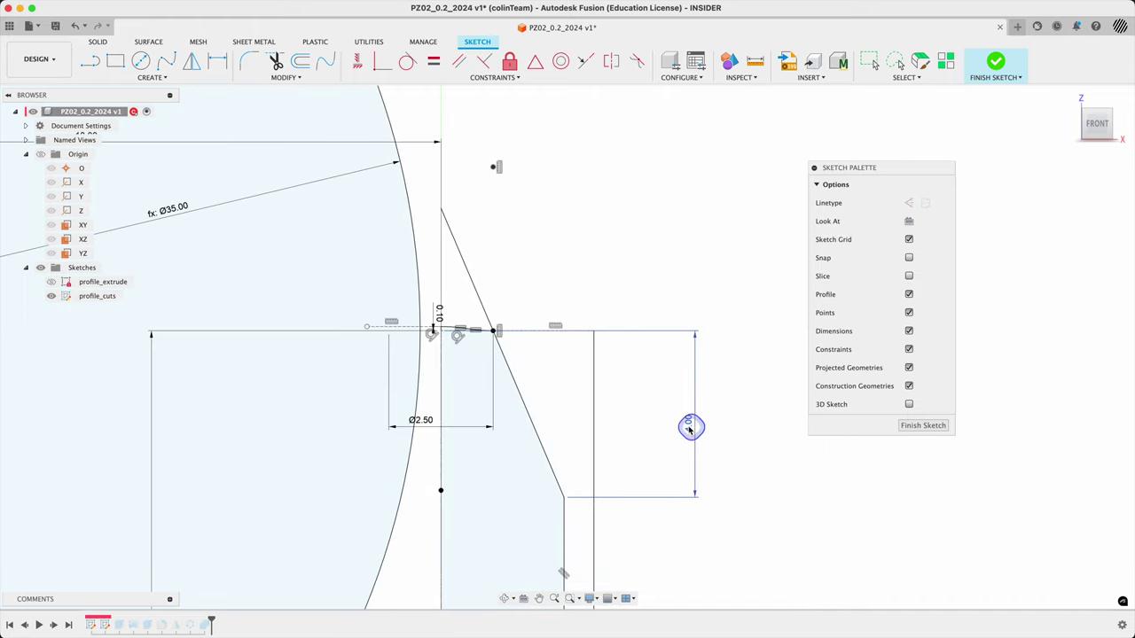
left_click_drag(683, 429, 568, 419)
left_click_drag(572, 417, 707, 415)
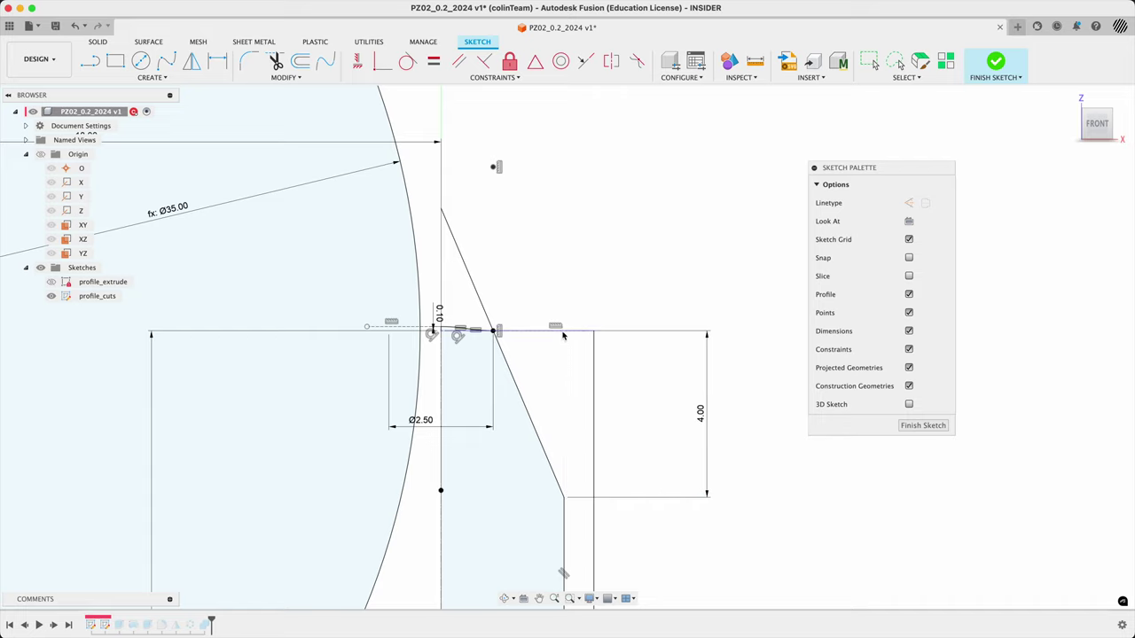
Select the tip profile to confirm it is one closed 79.011 mm² region
scroll(532, 334, "down", 1)
scroll(469, 355, "up", 3)
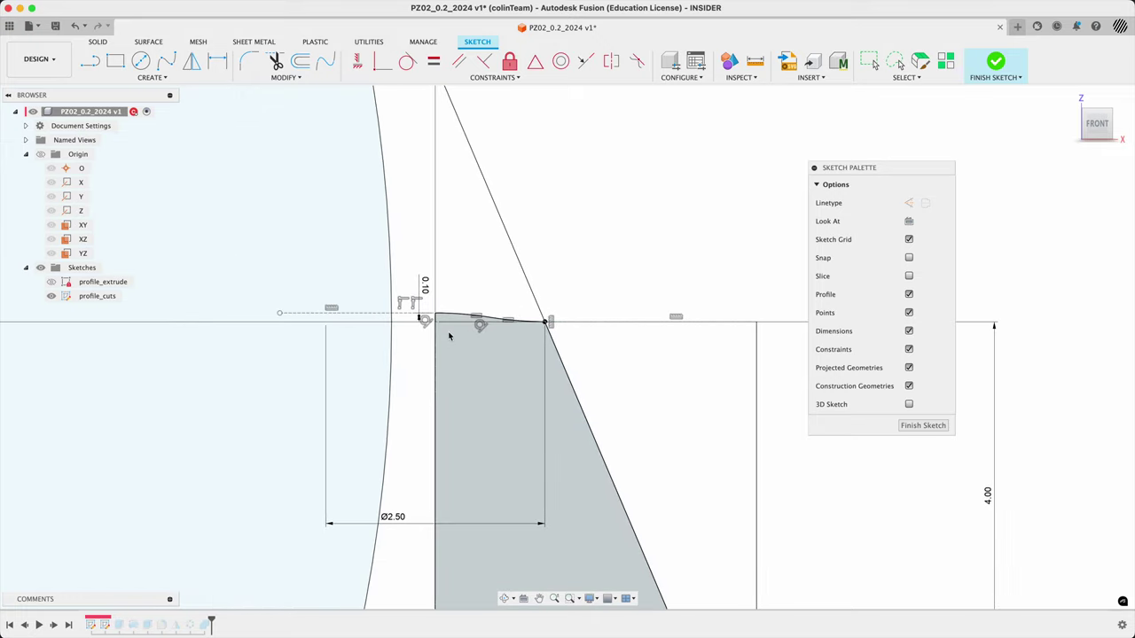
left_click(465, 397)
scroll(446, 323, "up", 3)
scroll(448, 319, "up", 5)
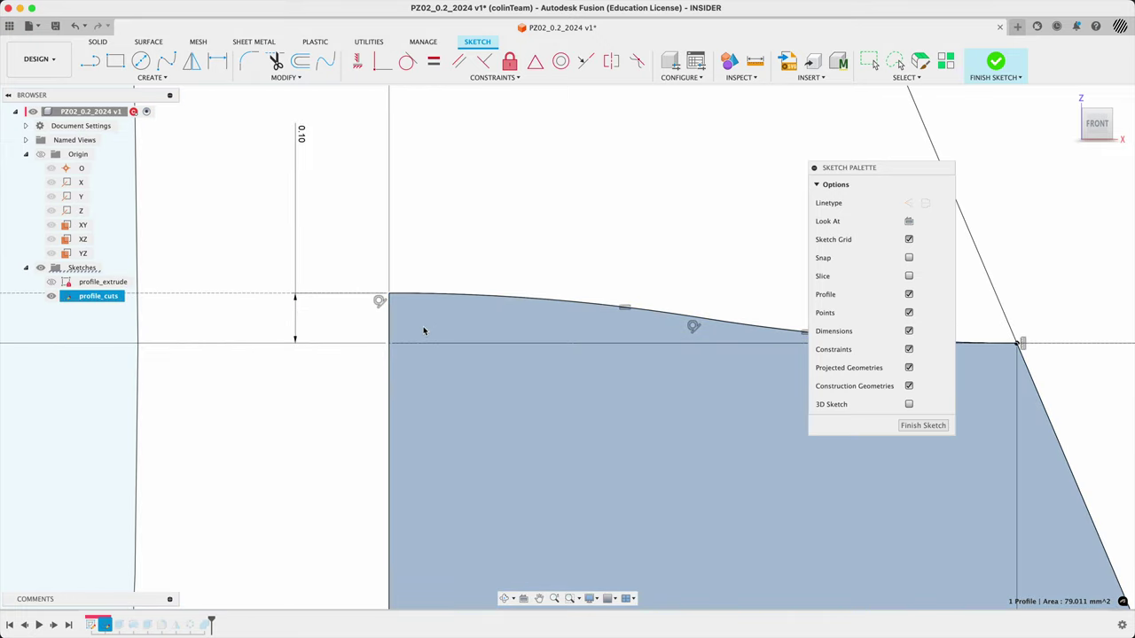
scroll(424, 328, "down", 2)
scroll(423, 331, "down", 5)
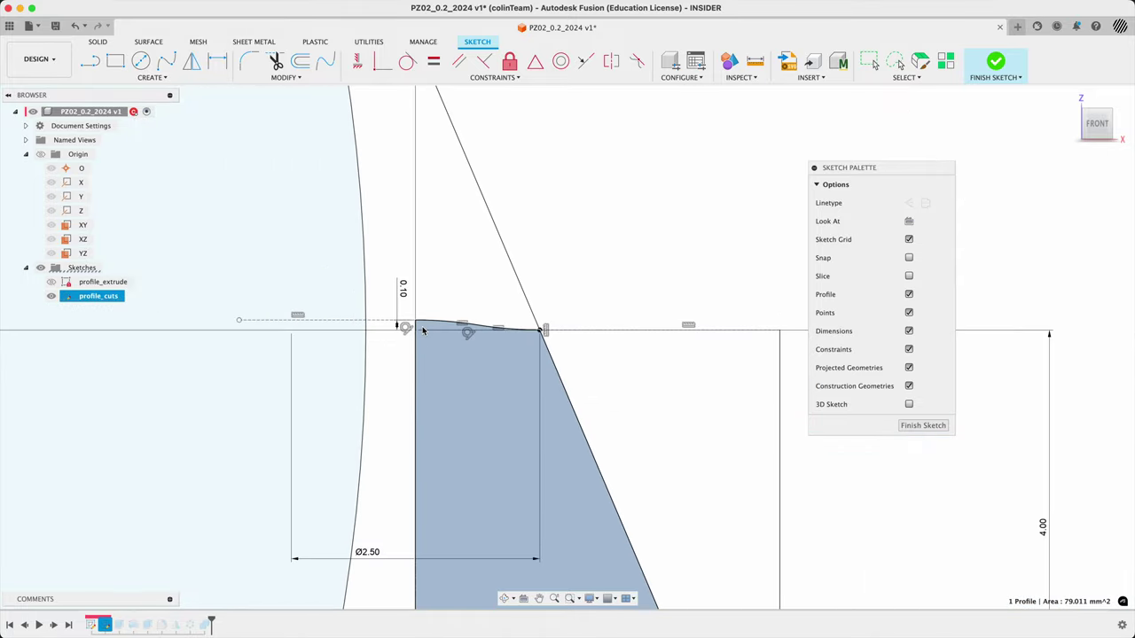
scroll(567, 295, "down", 3)
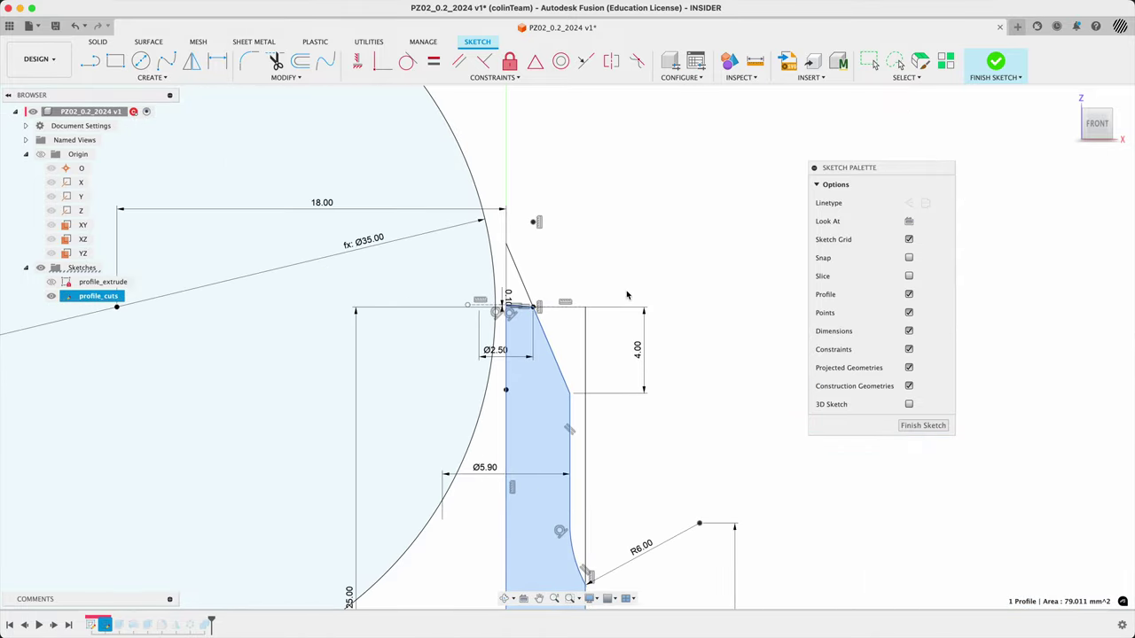
scroll(612, 265, "down", 4)
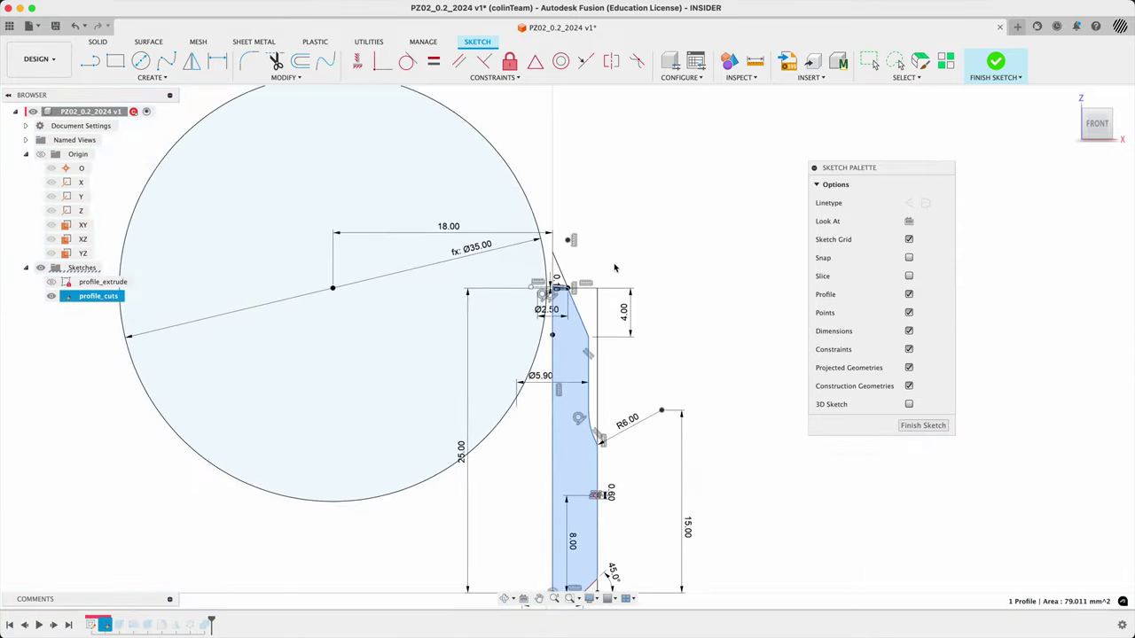
scroll(556, 289, "up", 5)
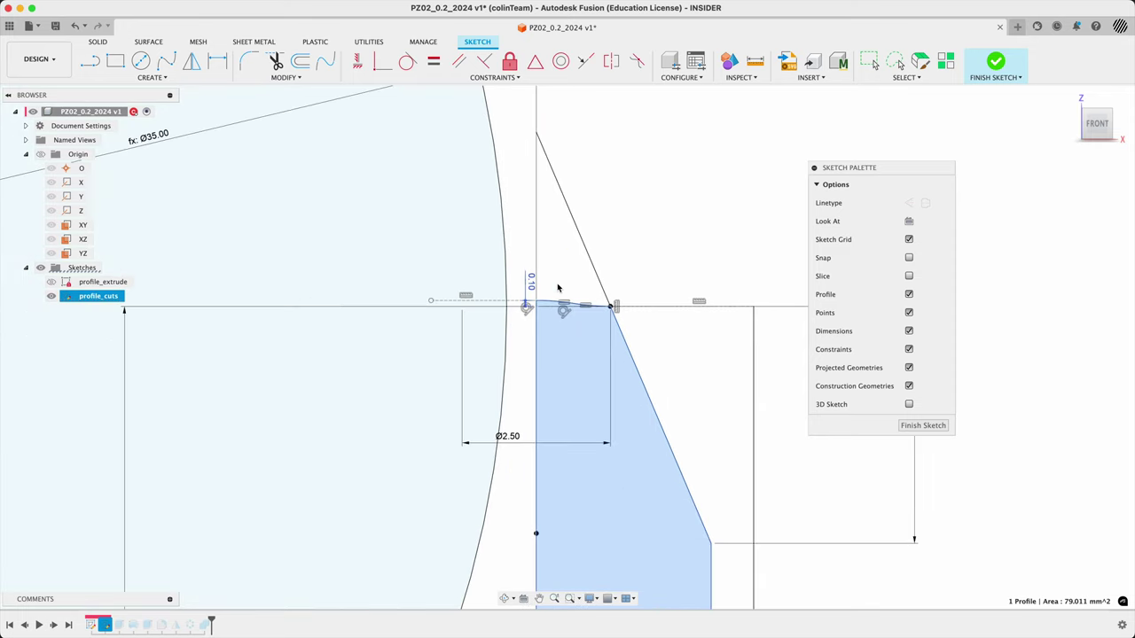
scroll(682, 294, "down", 2)
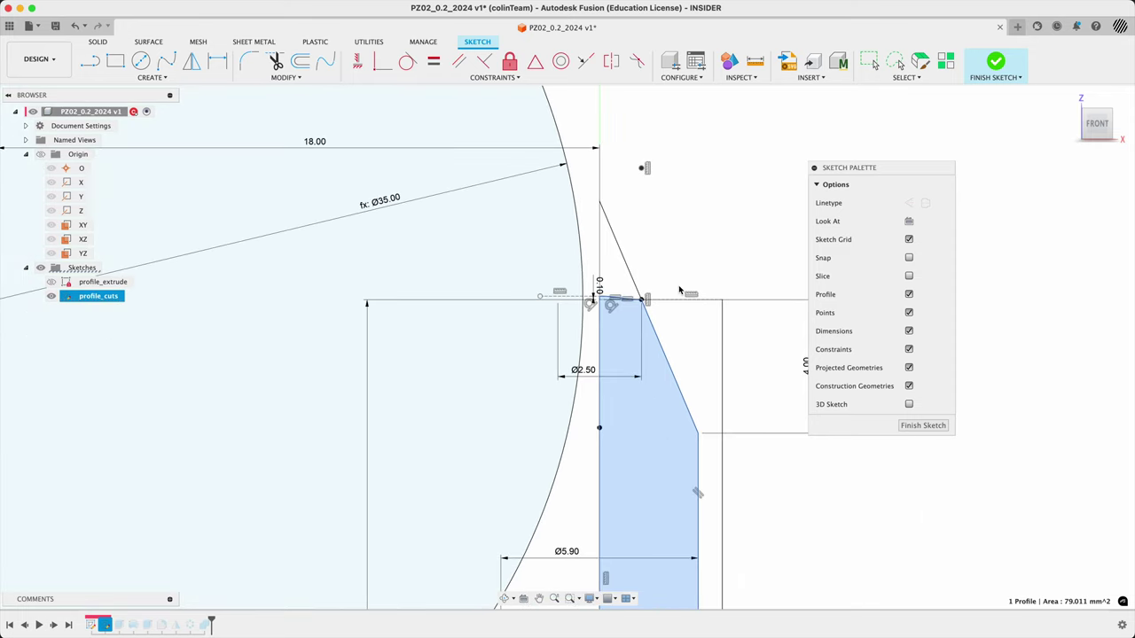
scroll(679, 290, "down", 3)
scroll(667, 271, "up", 2)
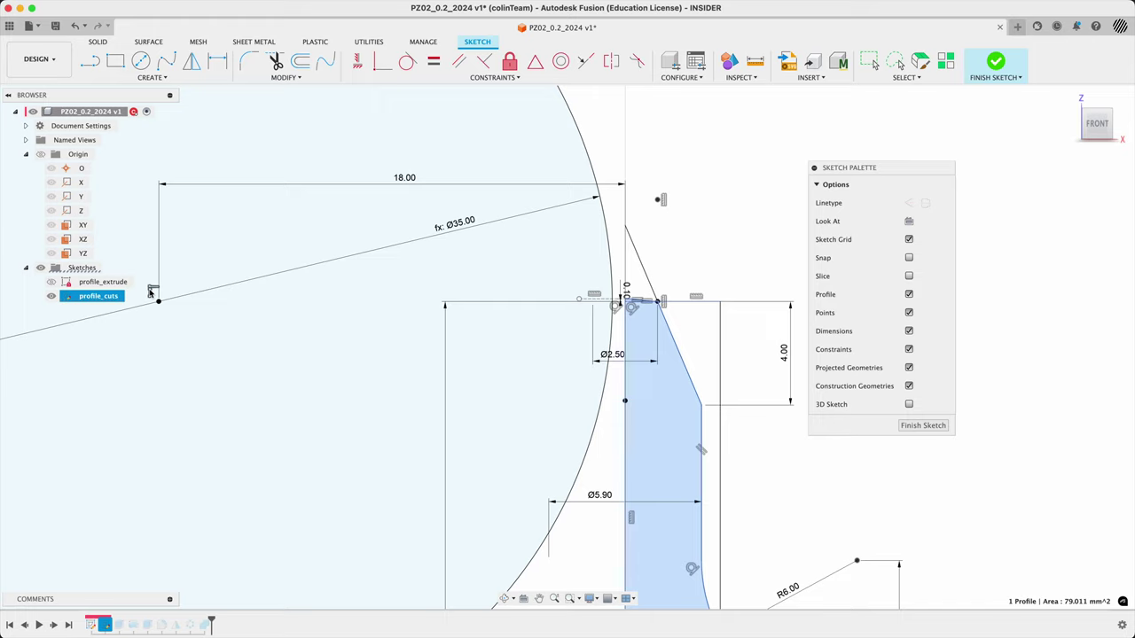
Delete the old Coincident constraint at the construction line's end and free its endpoint
scroll(151, 293, "up", 3, "ctrl")
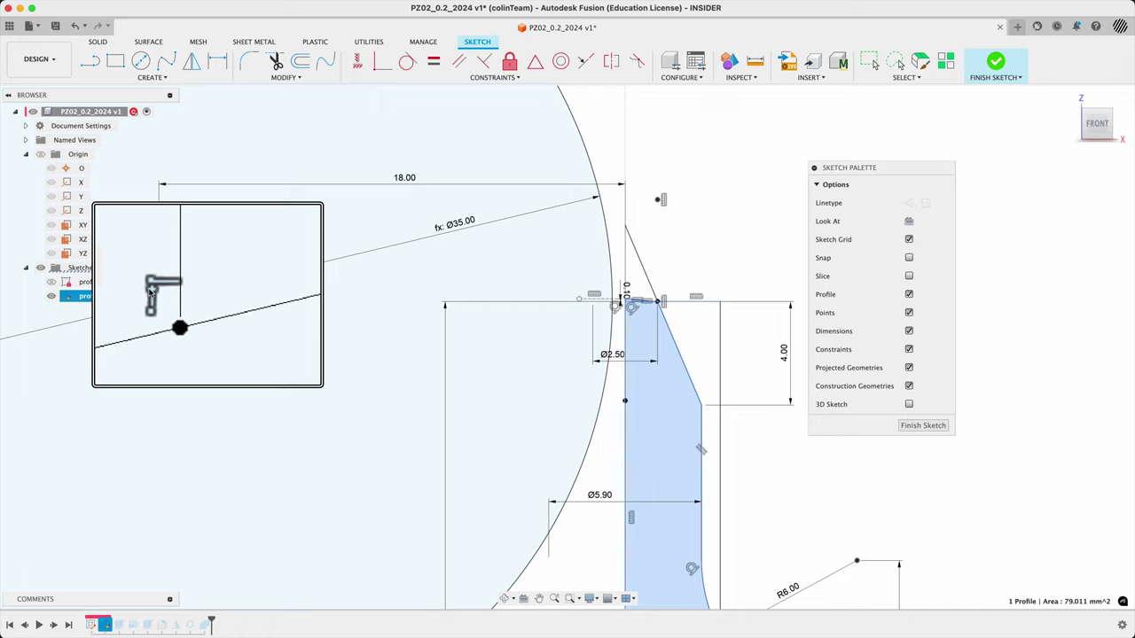
scroll(151, 292, "down", 3, "ctrl")
left_click(150, 292)
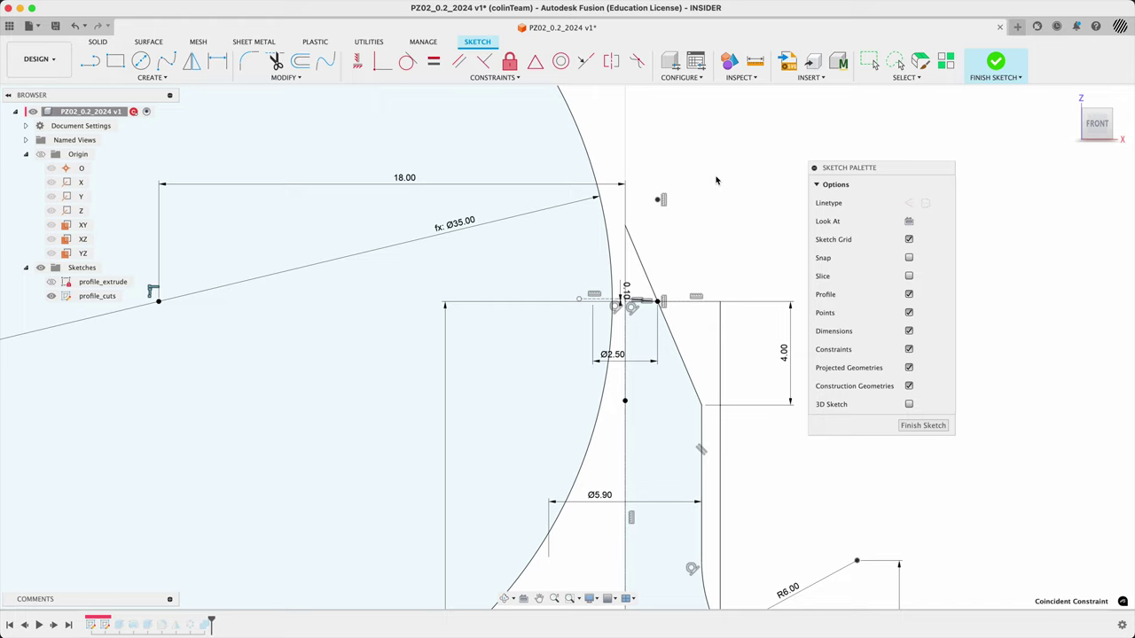
key("Delete")
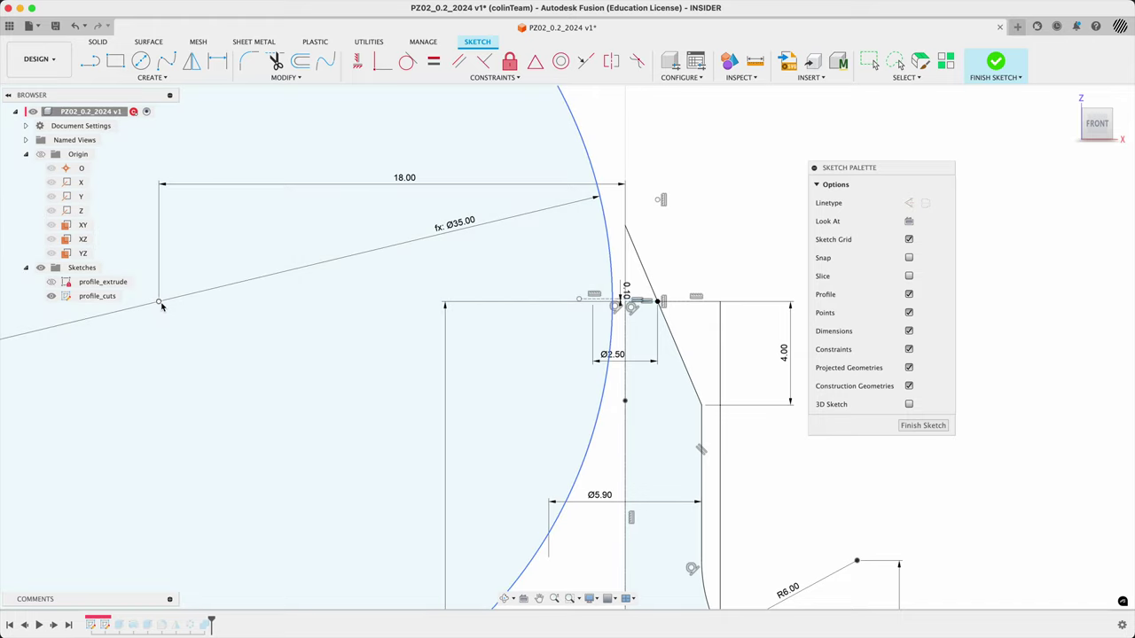
mouse_move(161, 303)
left_mouse_down()
mouse_move(168, 246)
mouse_move(168, 329)
mouse_move(167, 271)
mouse_move(160, 284)
left_mouse_up()
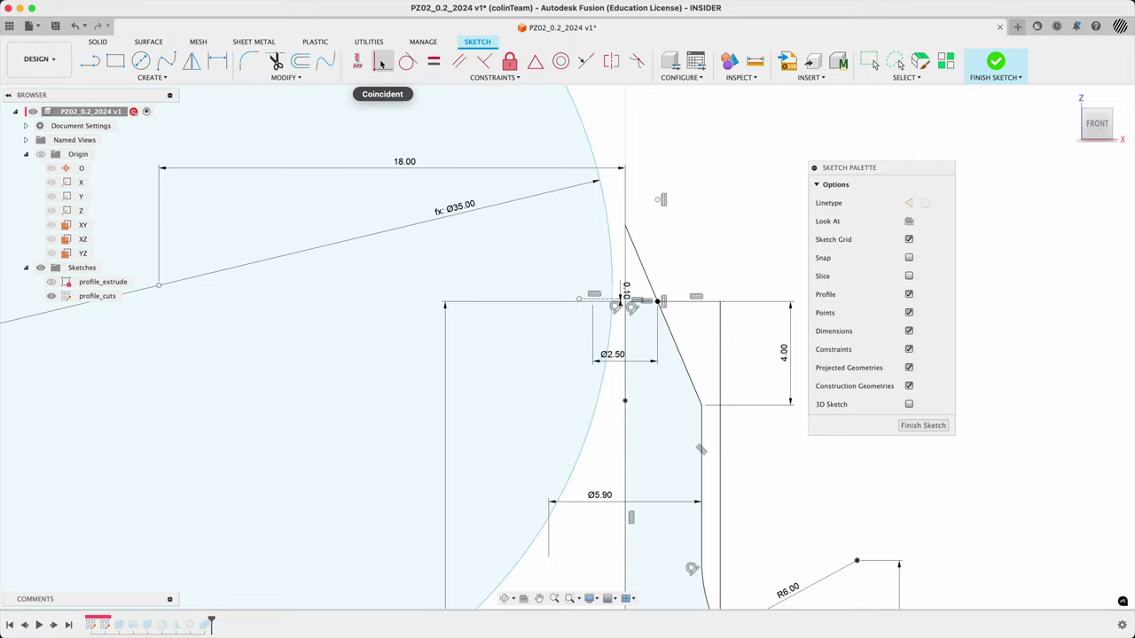
Apply Coincident to the dashed line's left end and drag that end onto the large arc
left_click(382, 64)
left_click(619, 299)
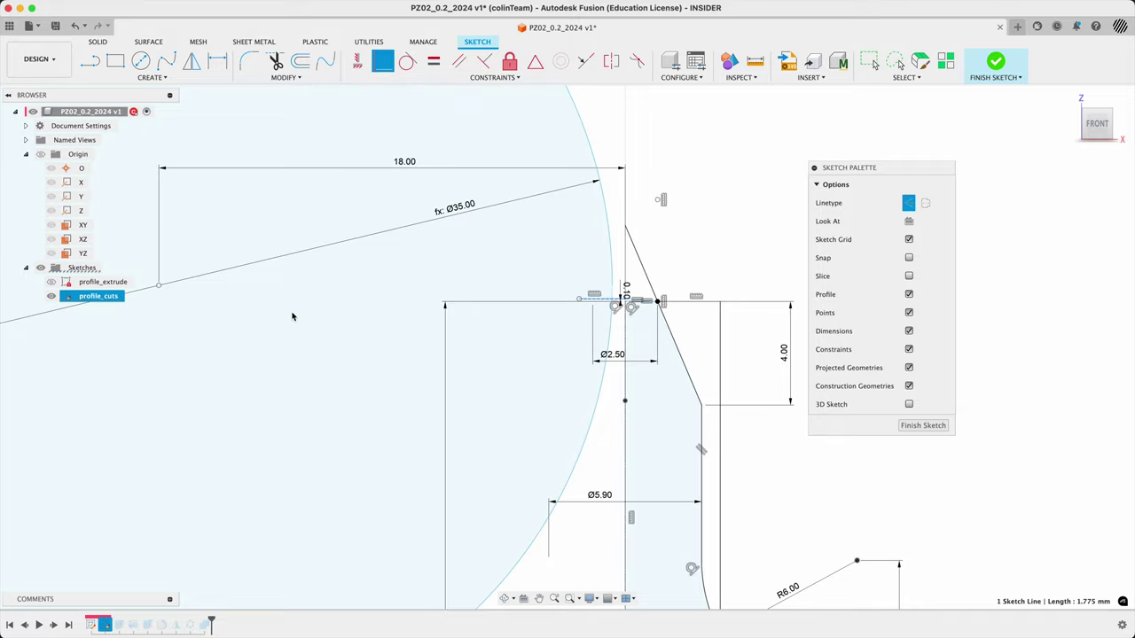
left_click(159, 296)
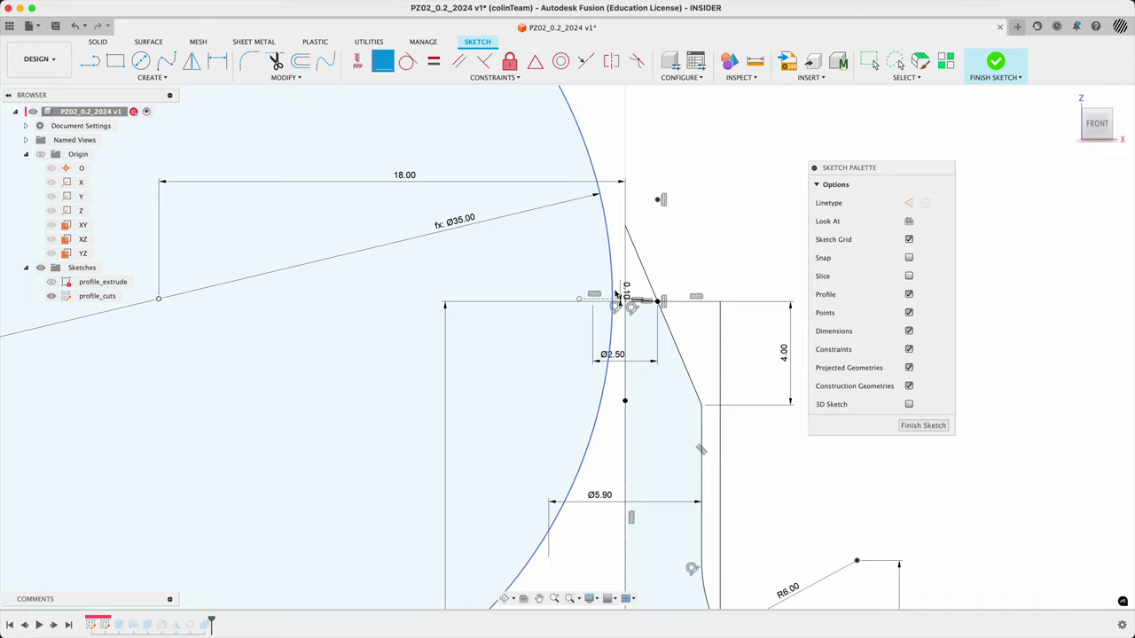
scroll(621, 300, "down", 5)
scroll(623, 298, "up", 10)
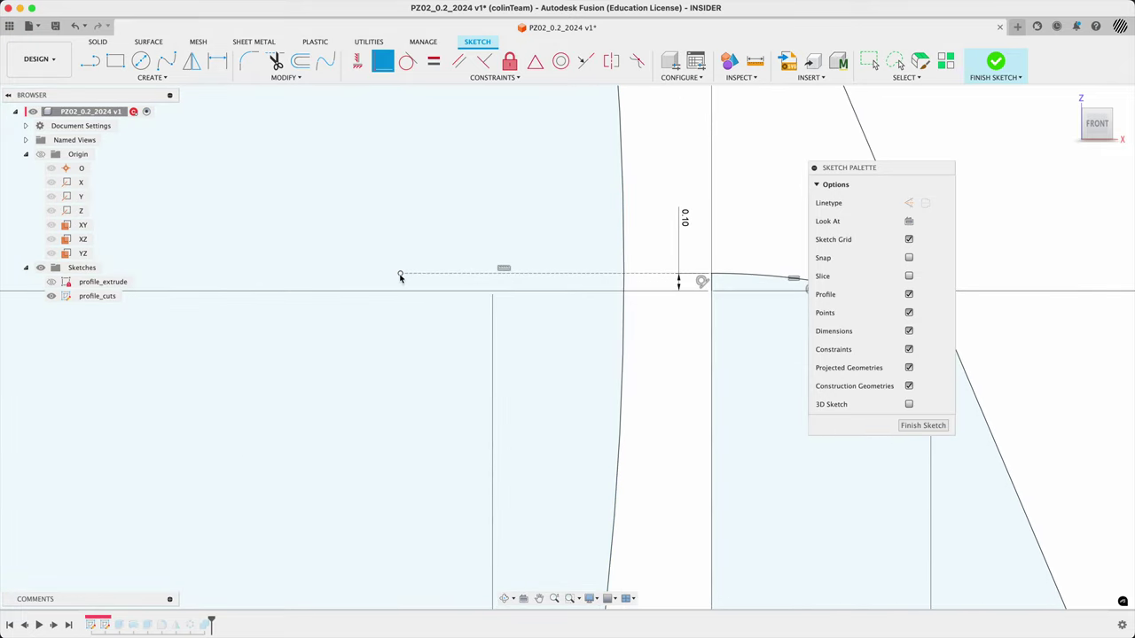
left_click_drag(400, 277, 624, 275)
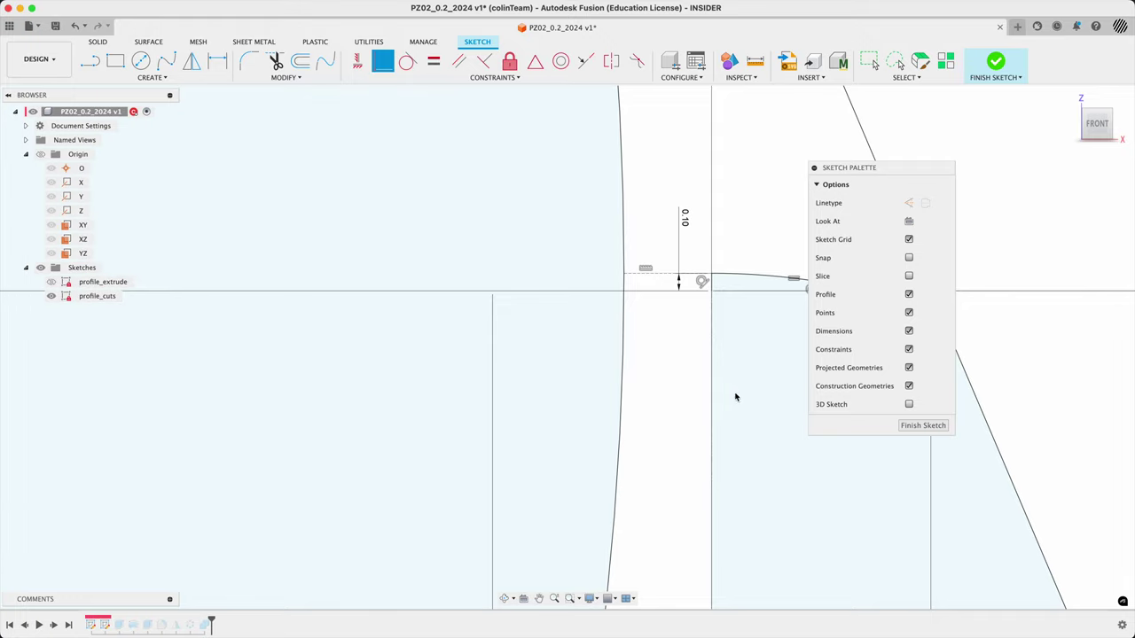
Finish the profile_cuts sketch and orbit and zoom to view the whole solid bit
left_click(923, 425)
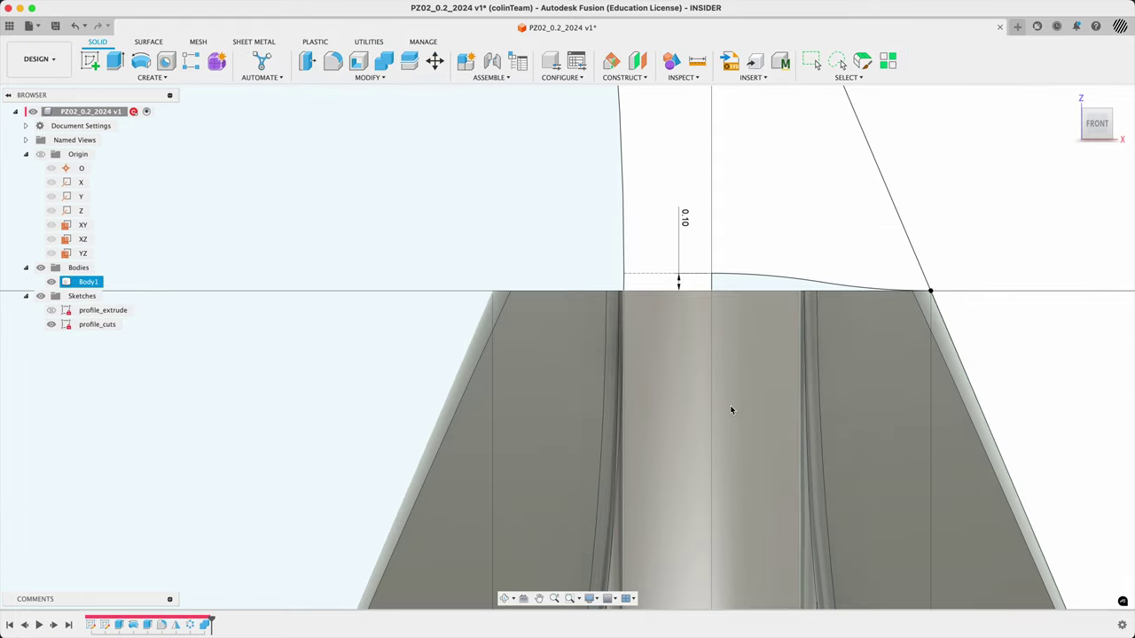
scroll(671, 361, "down", 5)
mouse_move(753, 298)
middle_mouse_down("shift")
mouse_move(754, 314)
mouse_move(743, 310)
middle_mouse_up("shift")
scroll(785, 383, "down", 3)
middle_click_drag(785, 384, 700, 269)
scroll(694, 278, "down", 1)
scroll(694, 278, "up", 3)
scroll(656, 248, "down", 3)
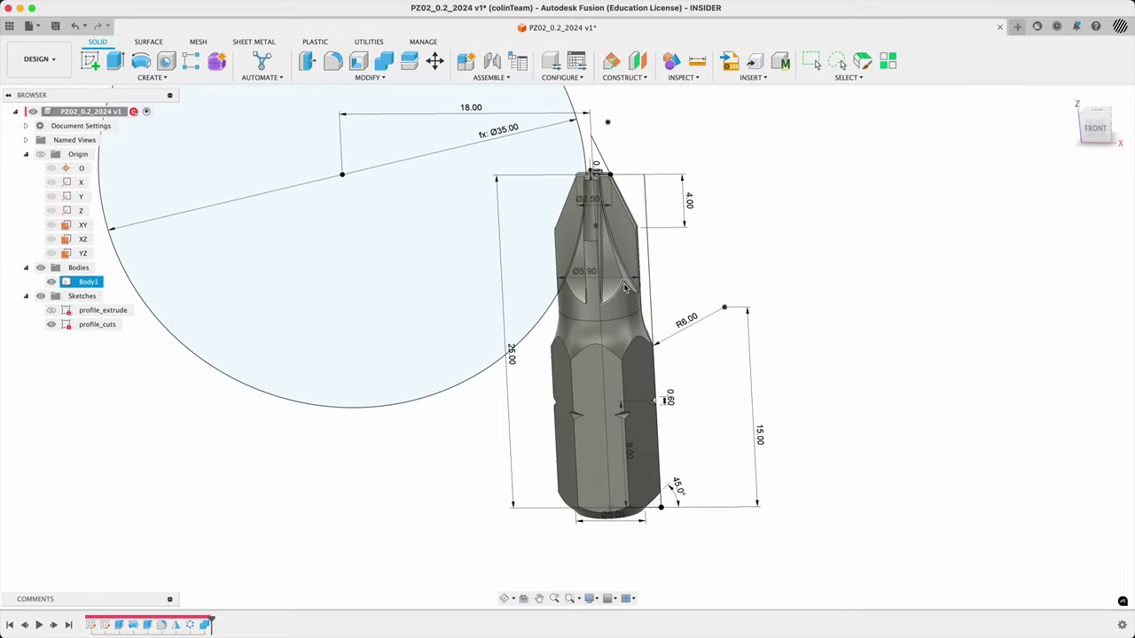
scroll(596, 193, "up", 2)
scroll(585, 121, "up", 5)
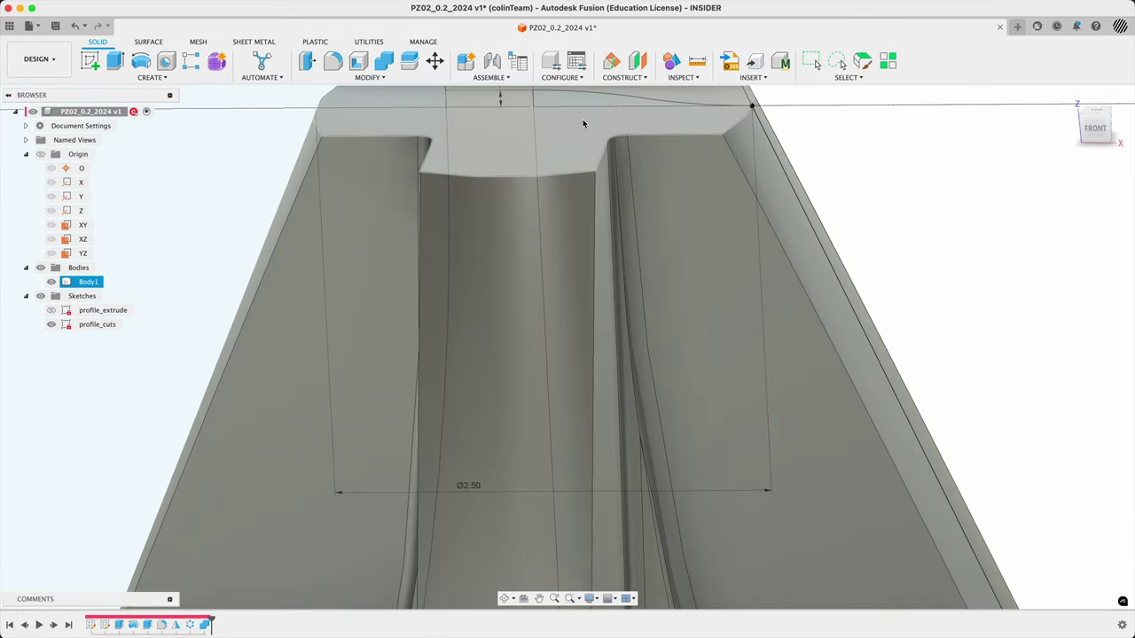
scroll(566, 99, "down", 3)
scroll(570, 116, "down", 3)
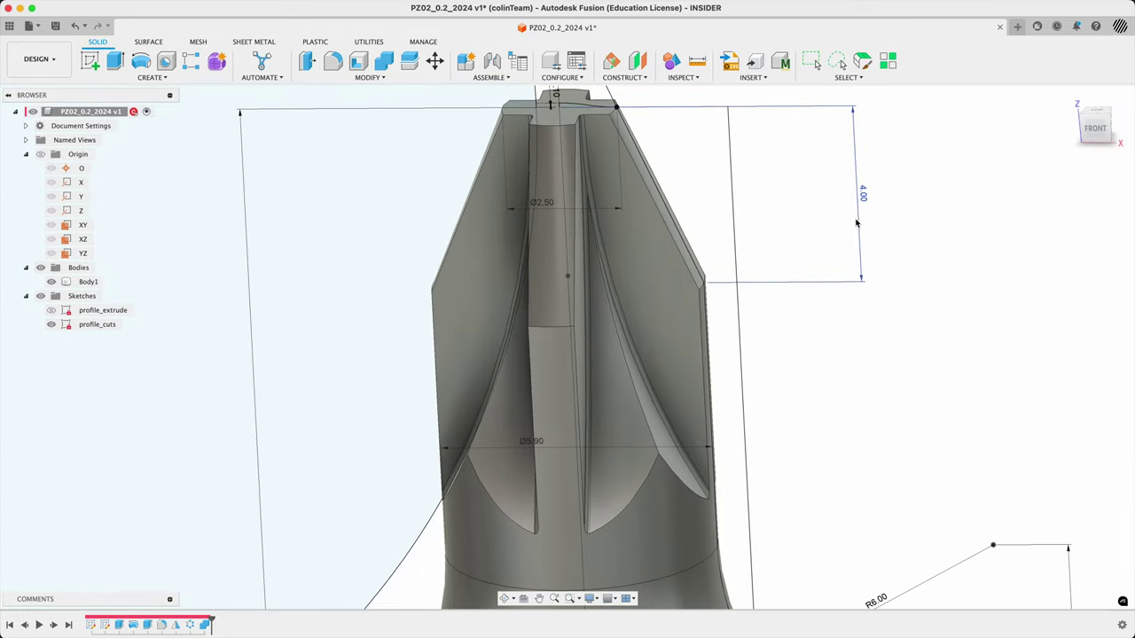
scroll(945, 222, "up", 1)
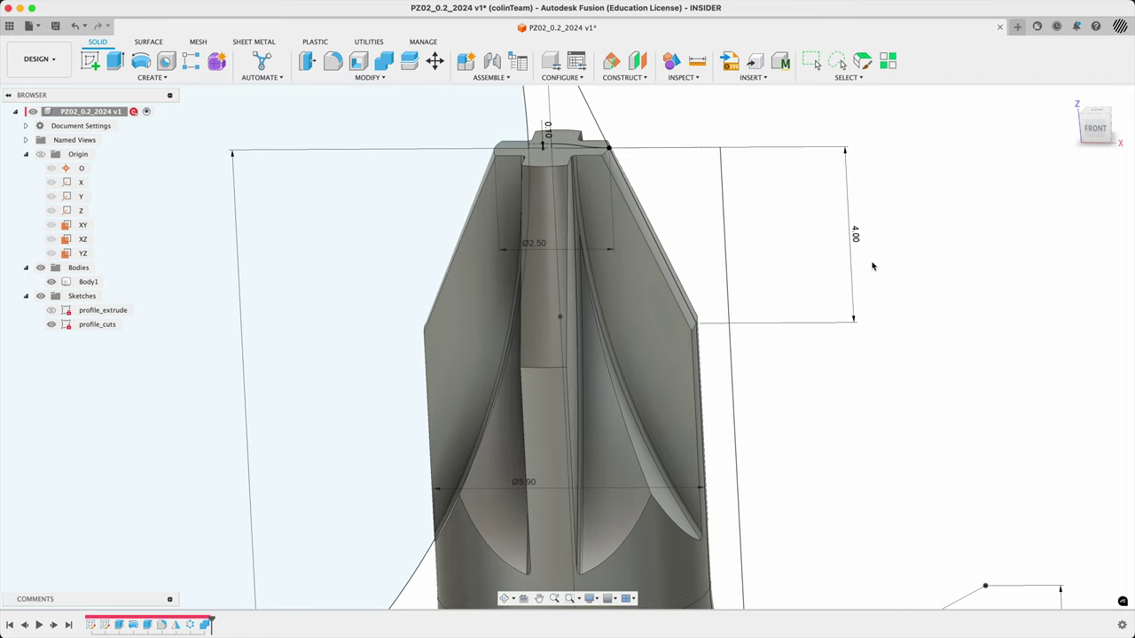
scroll(370, 483, "down", 1)
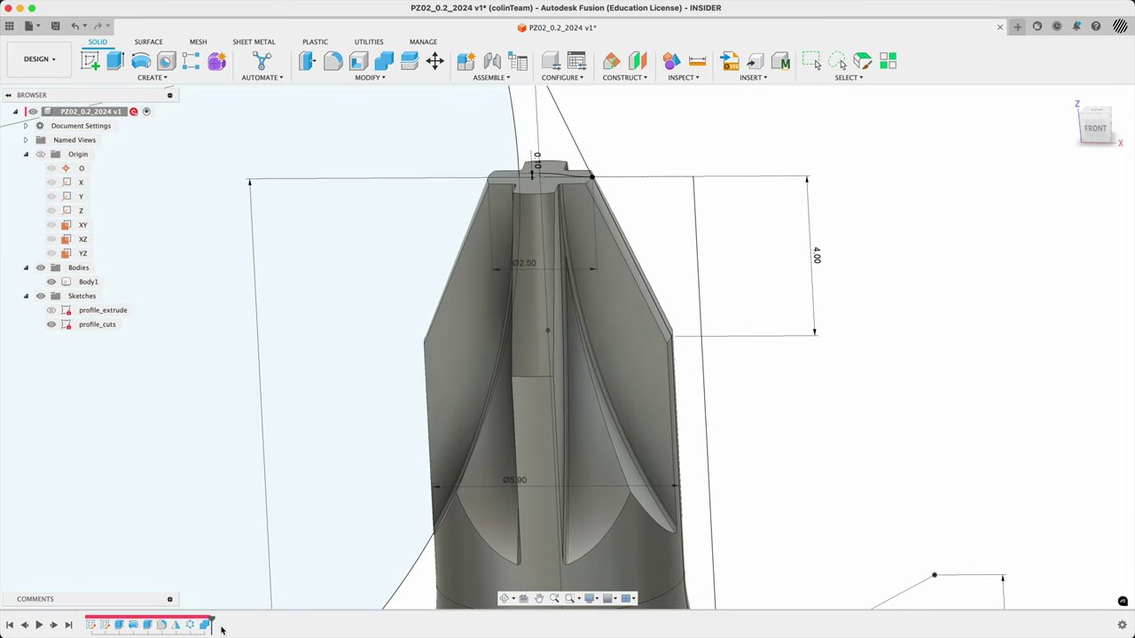
Roll the timeline to the start, step forward to Extrude1, and inspect the hex body's top
left_click(11, 626)
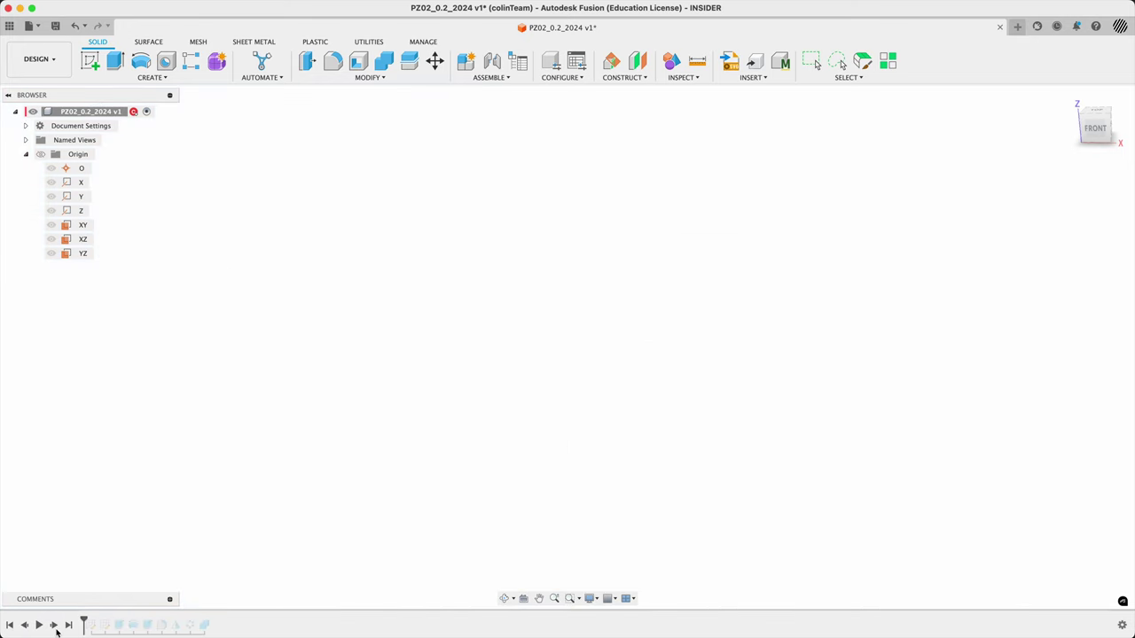
left_click(55, 625)
left_click(54, 625)
left_click(55, 625)
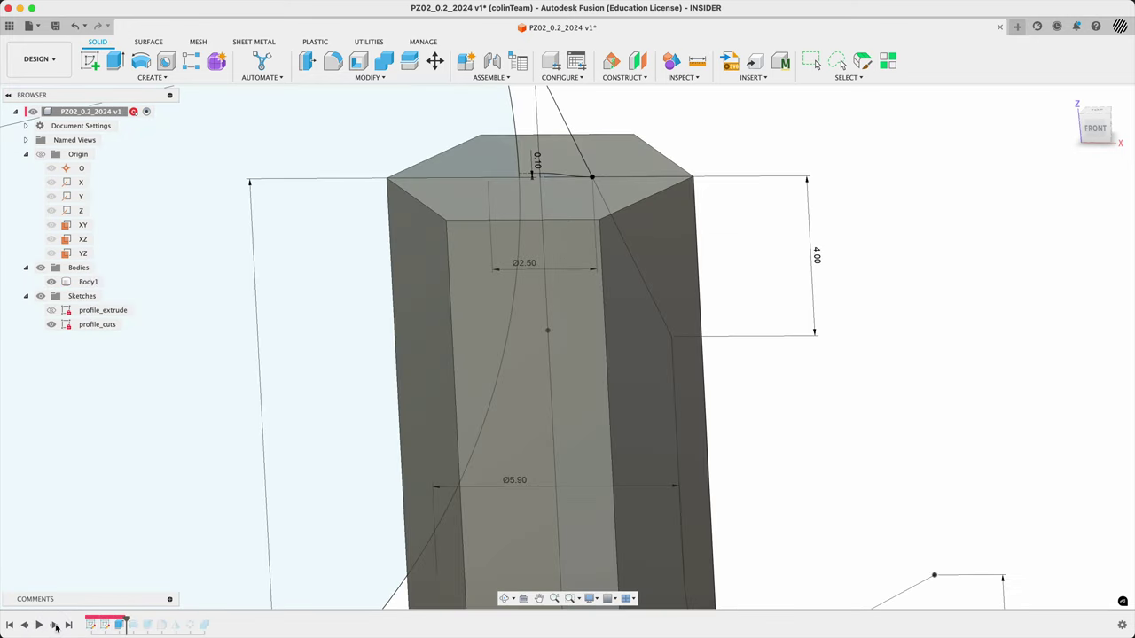
middle_click_drag(549, 178, 847, 178)
left_click(553, 176)
scroll(546, 202, "up", 6)
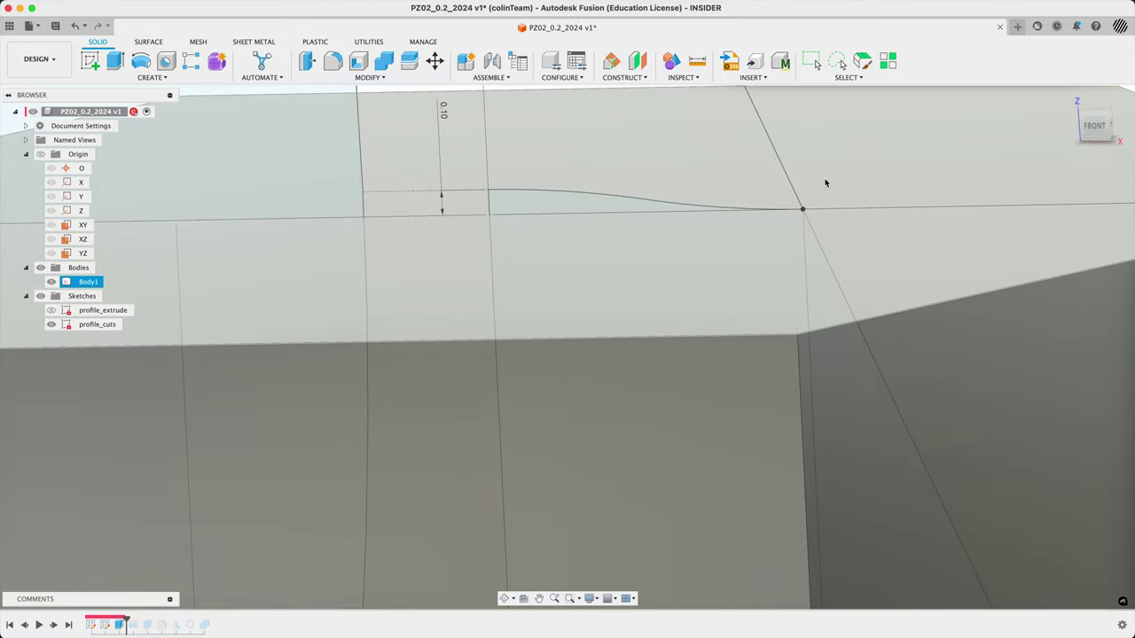
key("Escape")
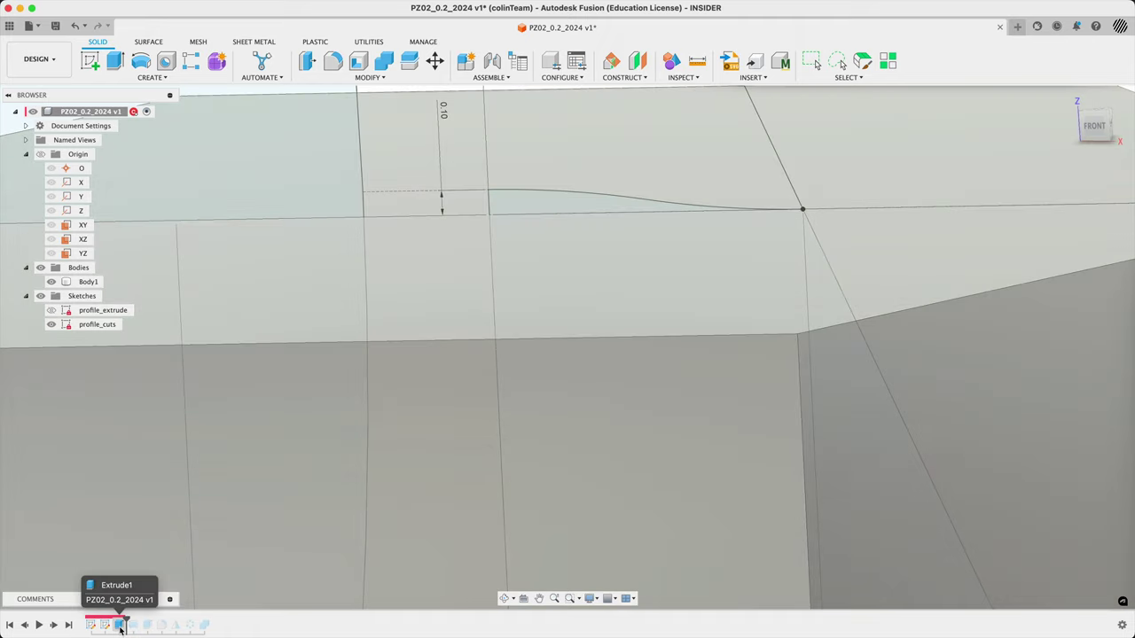
Edit Extrude1 to run To Object, ending at the domed tip's top sketch point
double_click(120, 625)
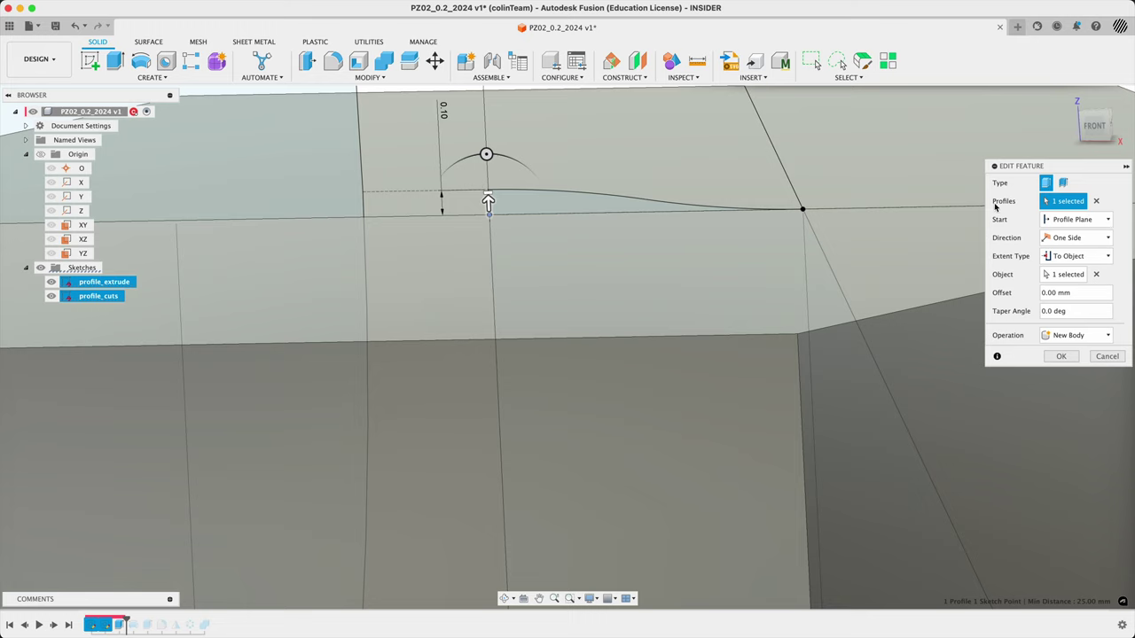
left_click(1096, 275)
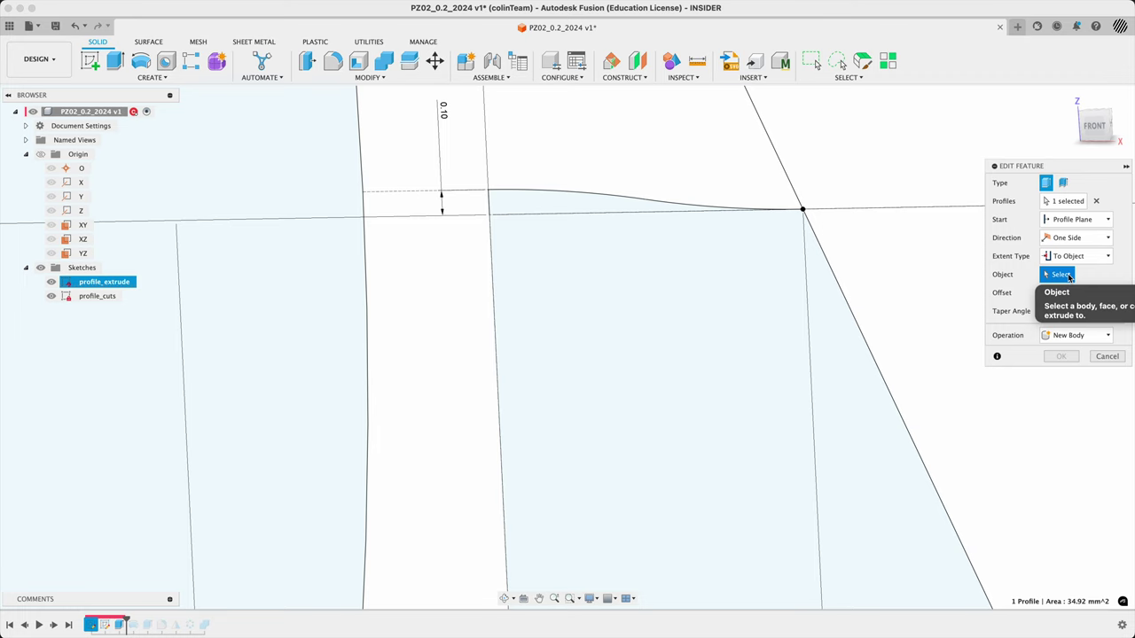
left_click(488, 190)
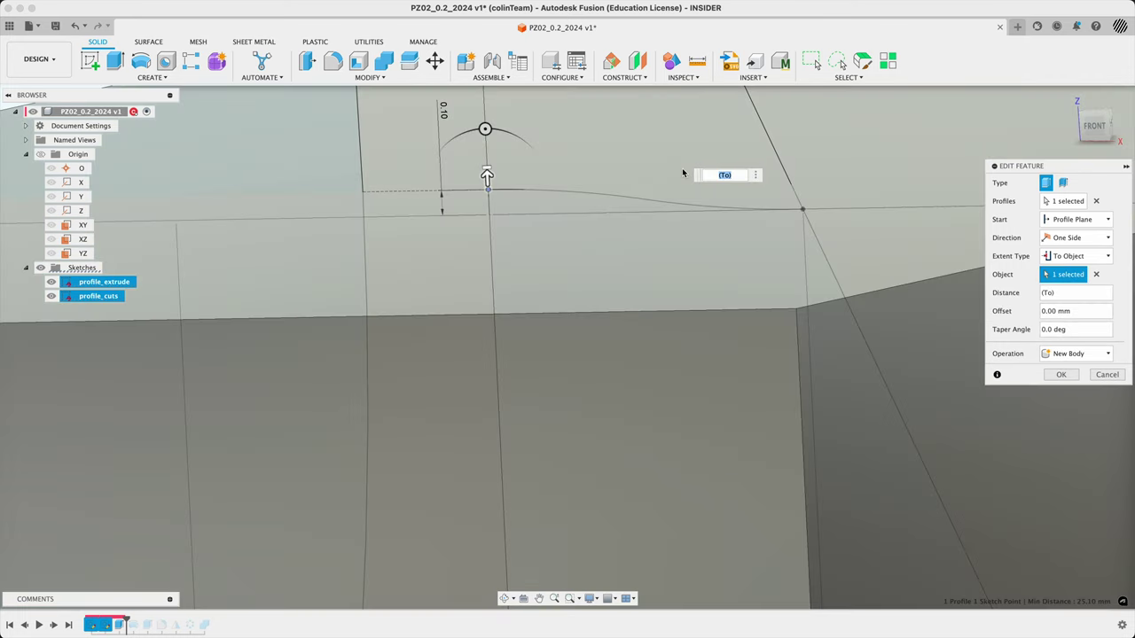
scroll(638, 285, "down", 5)
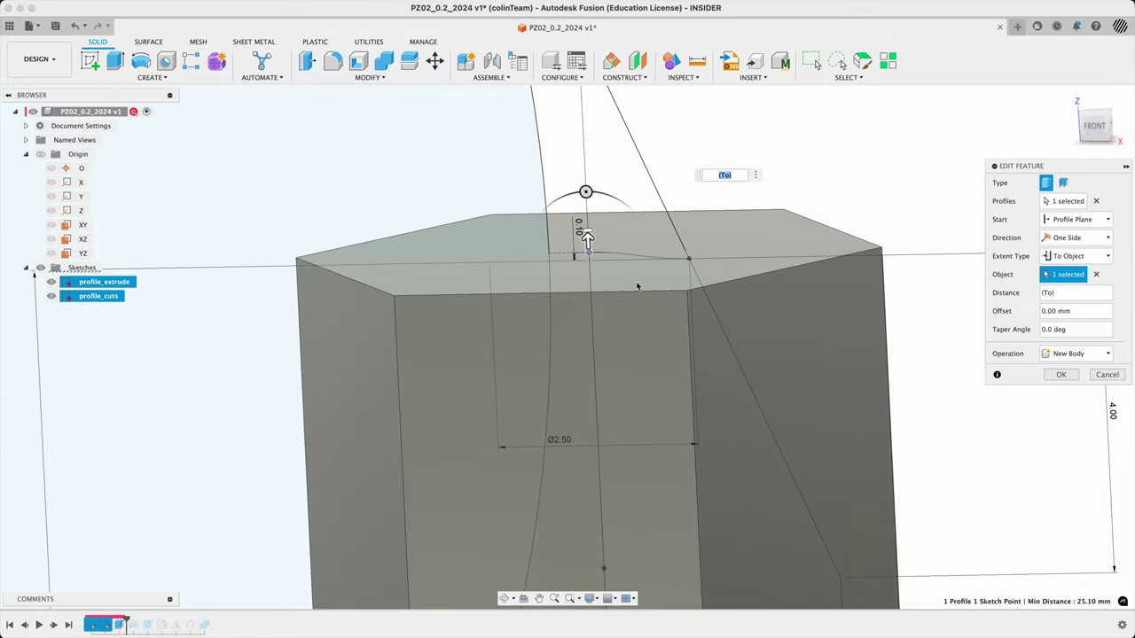
left_click(1097, 126)
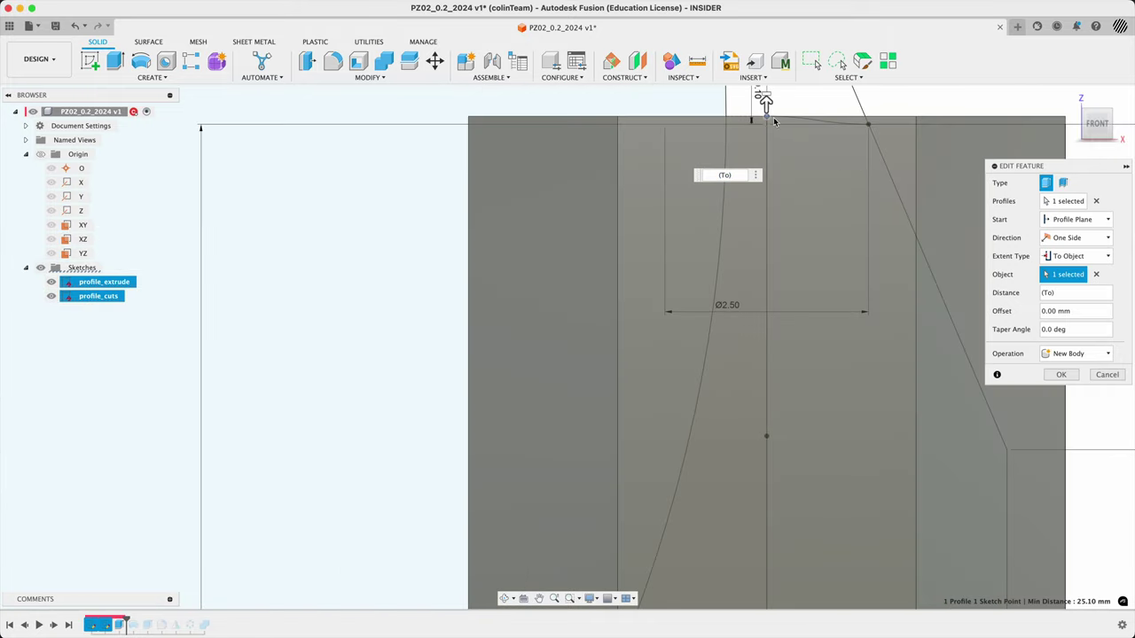
scroll(768, 104, "up", 2)
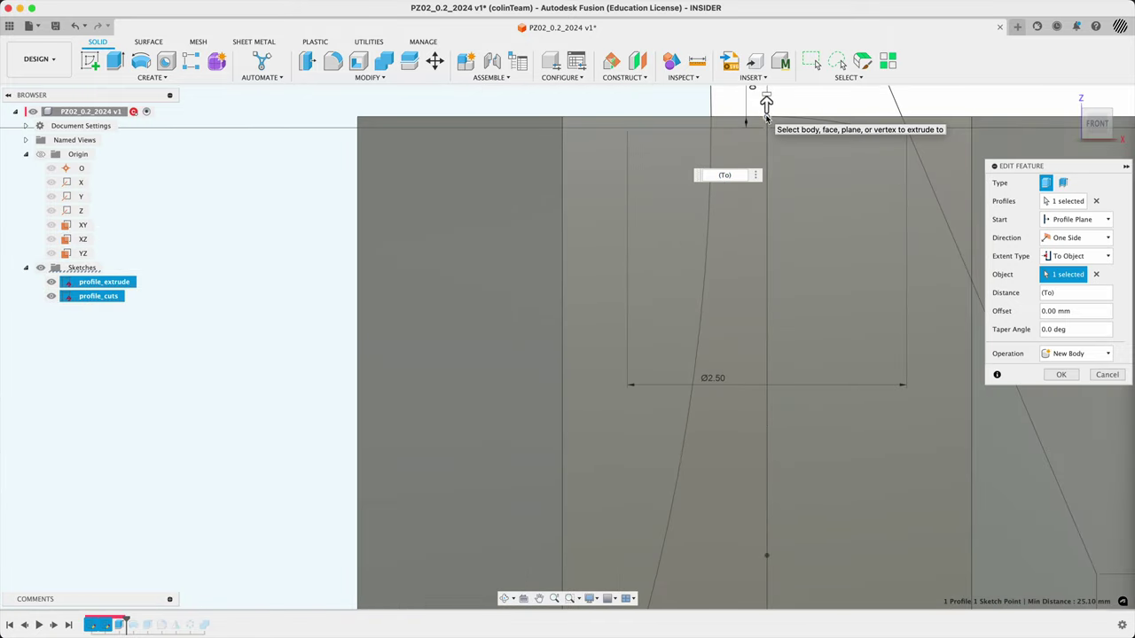
left_click(1061, 375)
scroll(341, 371, "down", 3)
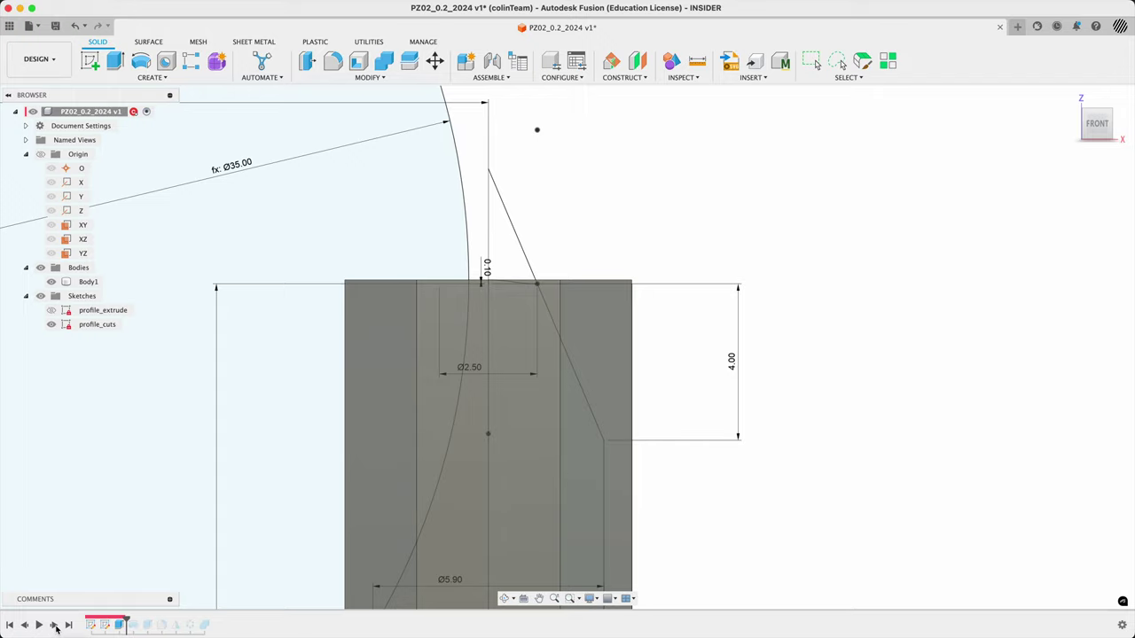
Replay the tapered cut and the circular disc extrusion
left_click(54, 624)
scroll(504, 273, "up", 10)
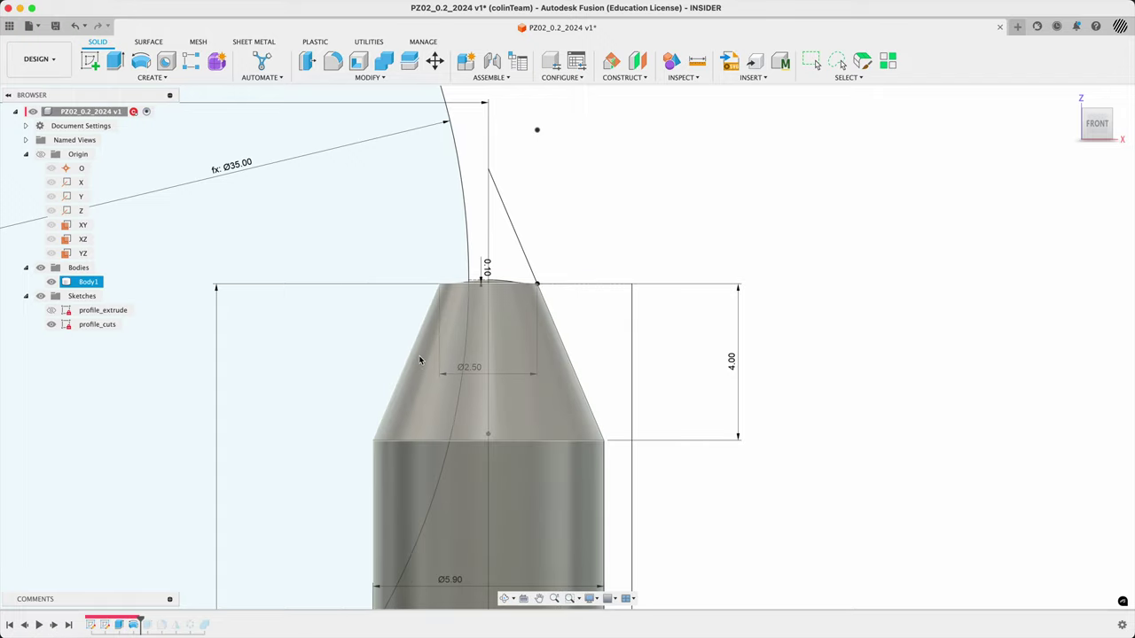
scroll(455, 323, "down", 10)
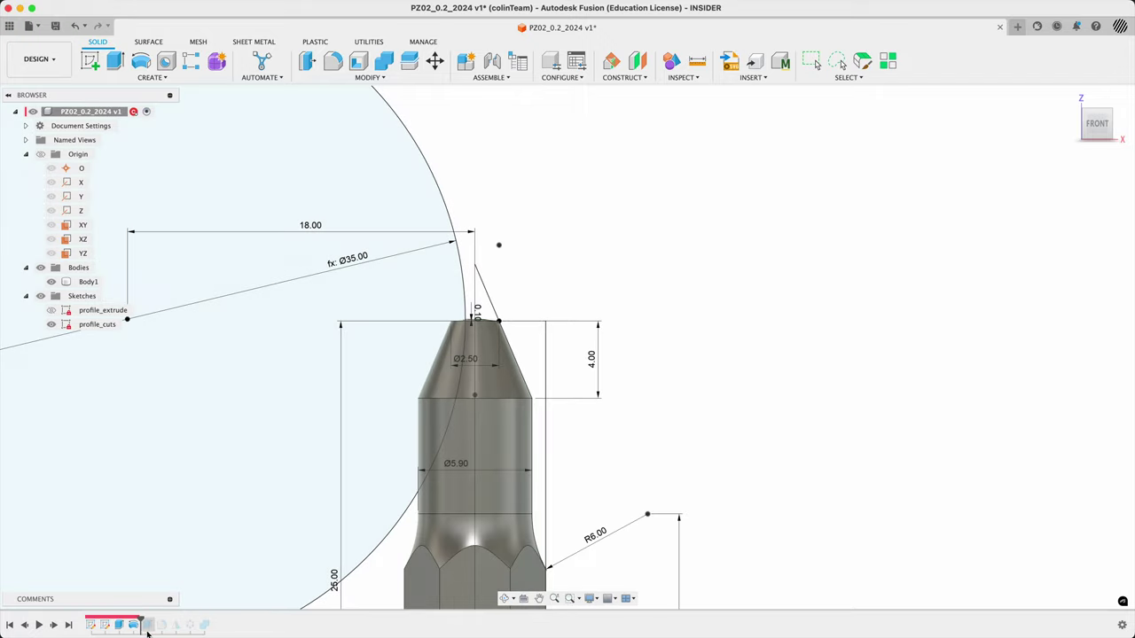
left_click(54, 626)
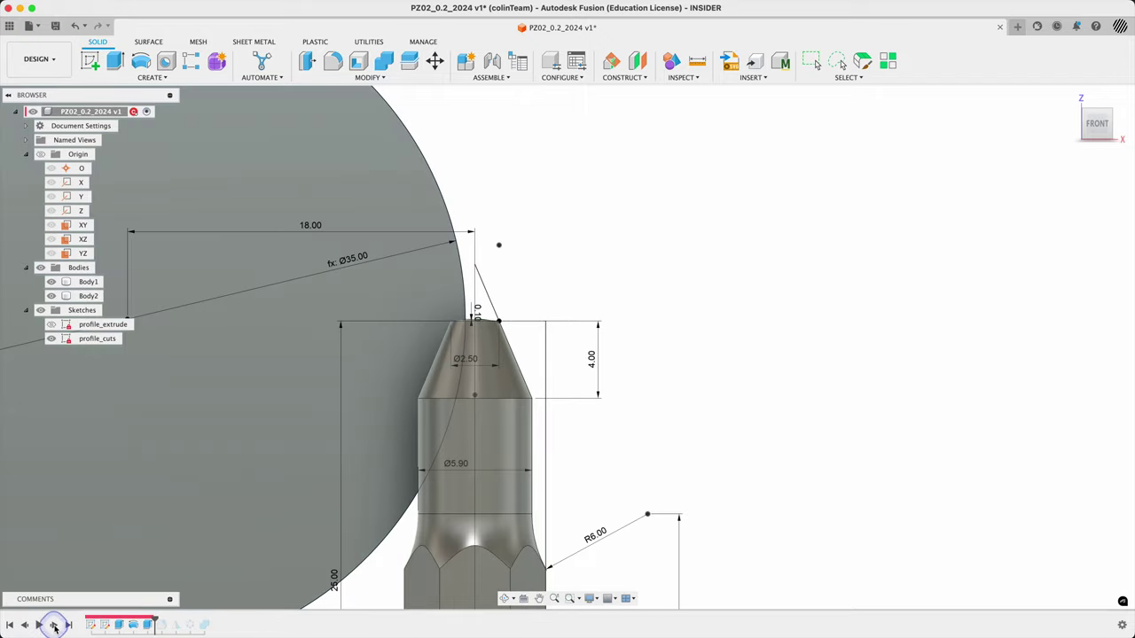
middle_click_drag(706, 368, 667, 409, "shift")
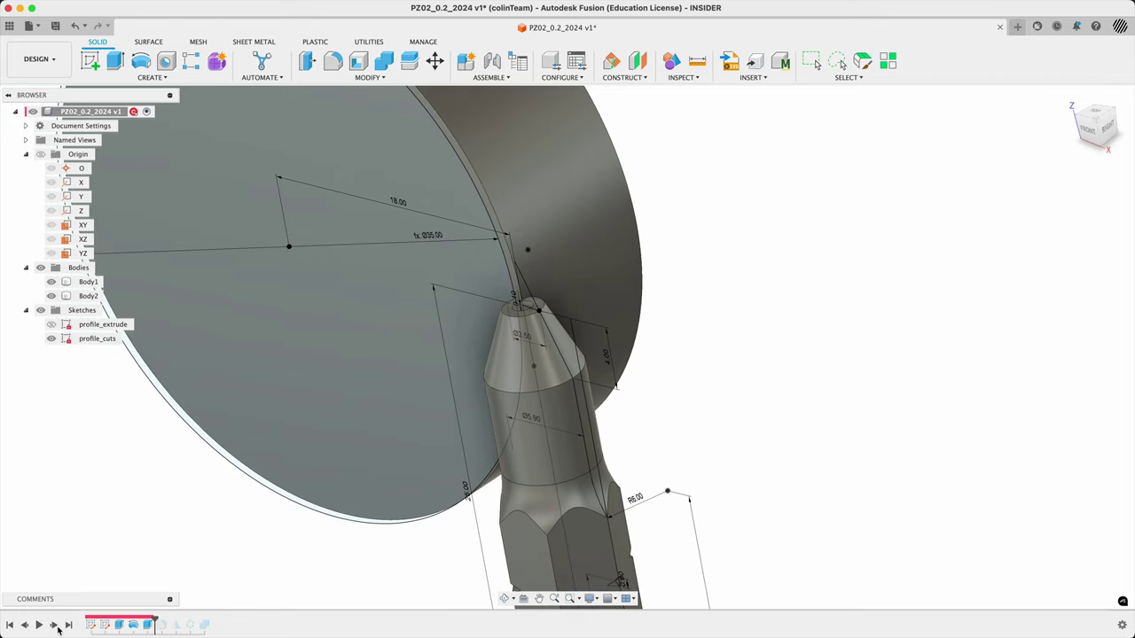
Replay the cylinder extrusion, pattern and combine, then inspect the rebuilt tip up close
left_click(54, 627)
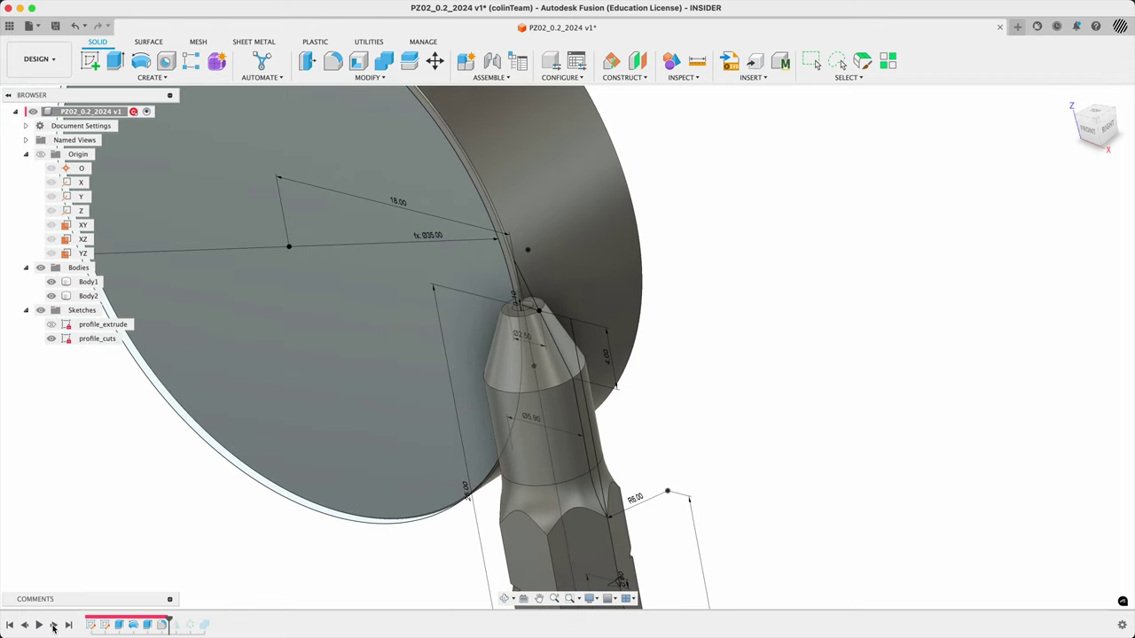
left_click(53, 627)
left_click(53, 626)
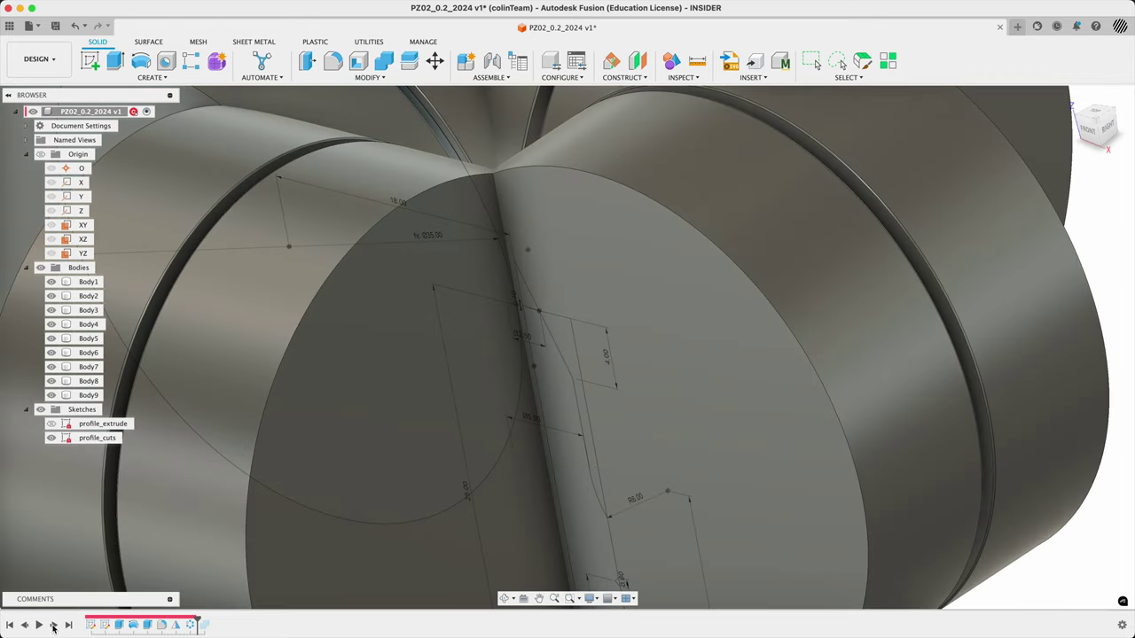
left_click(53, 626)
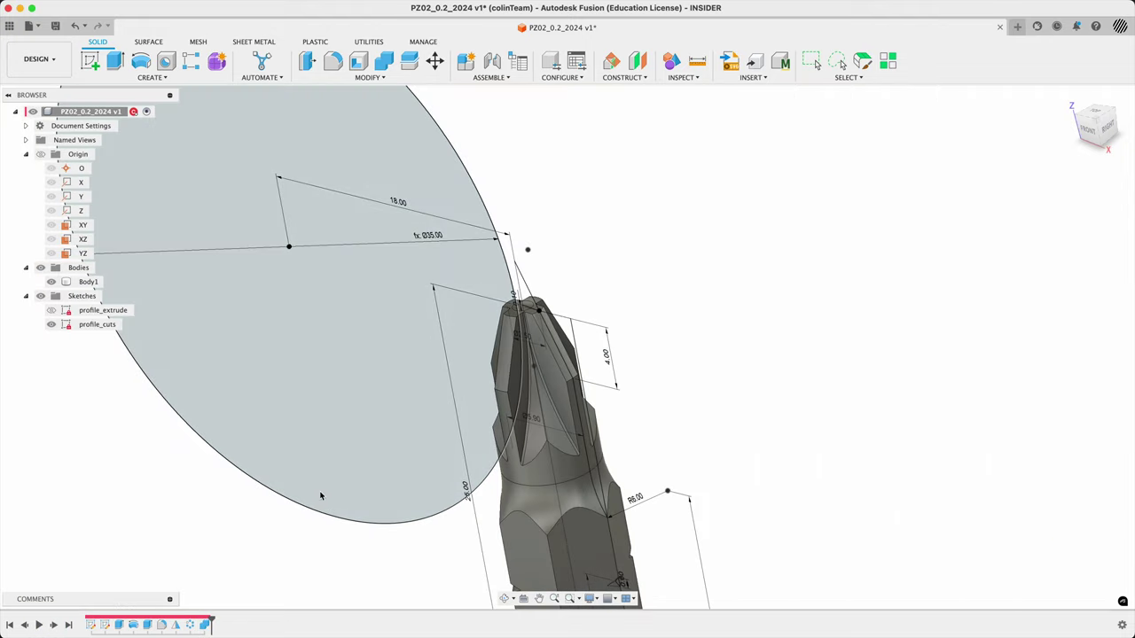
left_click(87, 281)
scroll(527, 320, "up", 5)
key("Escape")
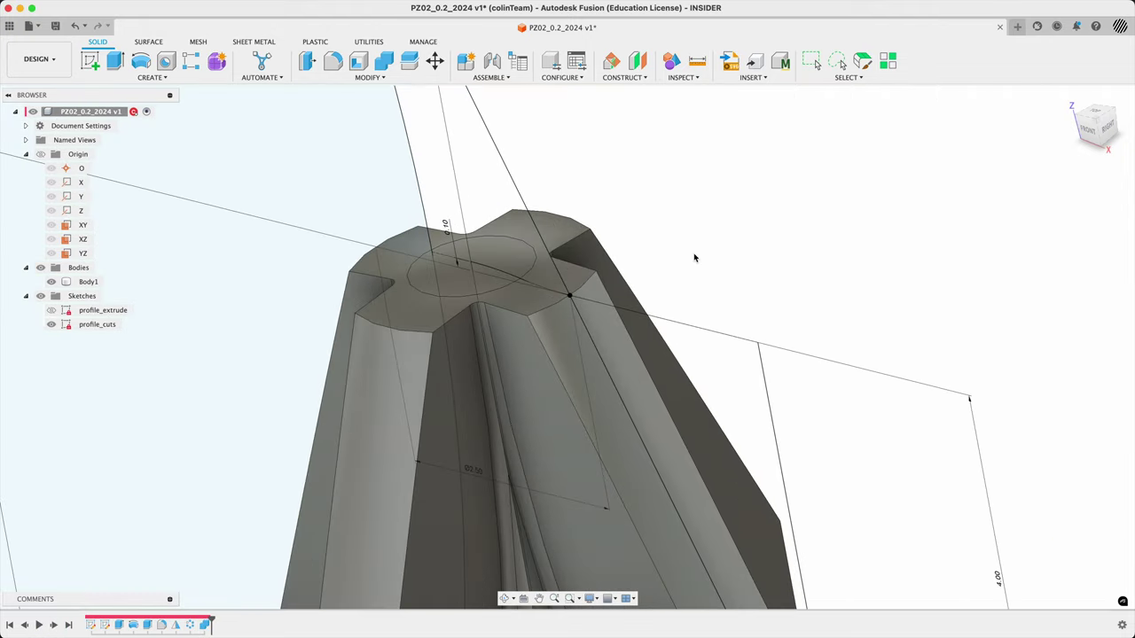
mouse_move(734, 257)
middle_mouse_down("shift")
mouse_move(752, 226)
mouse_move(735, 240)
middle_mouse_up("shift")
scroll(474, 330, "up", 5)
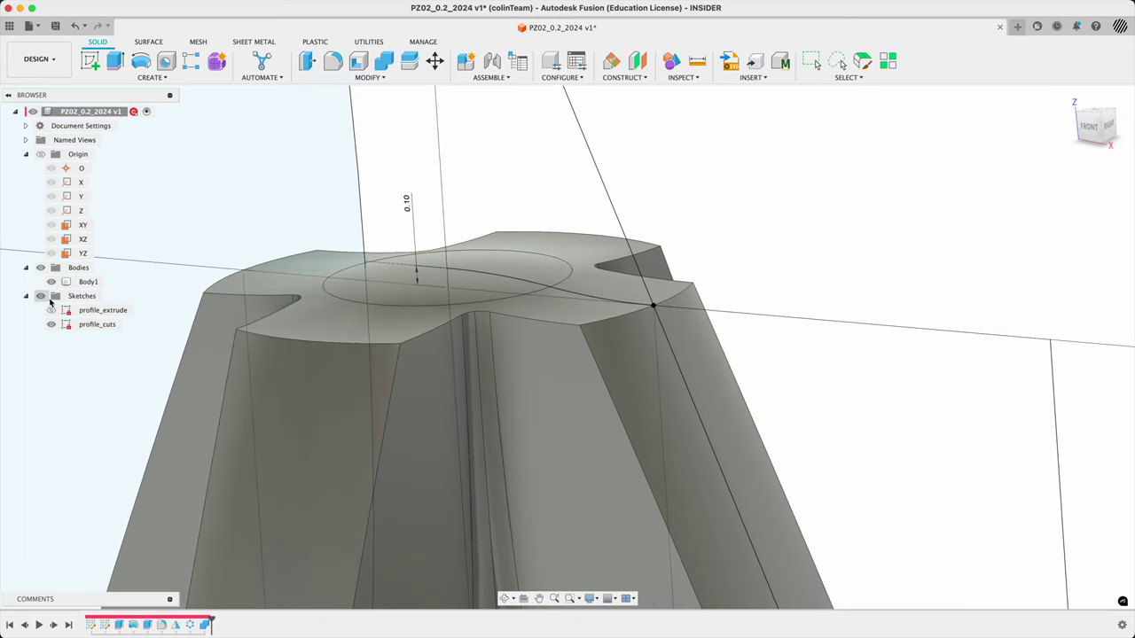
Hide the Sketches folder, inspect the domed tip, and return to the Home view
left_click(40, 296)
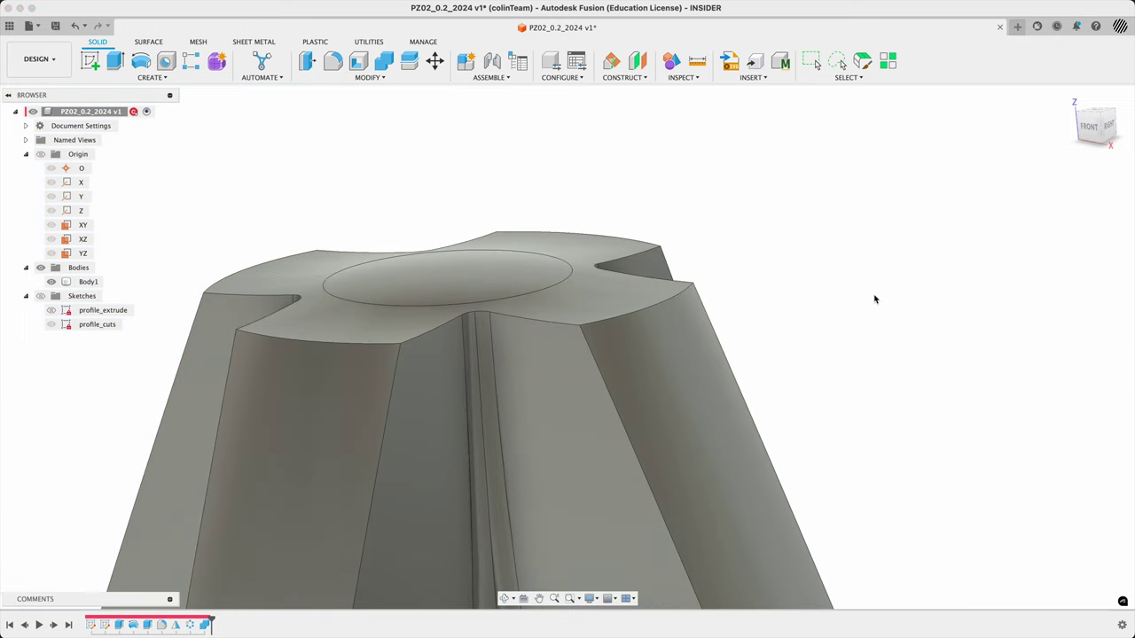
scroll(873, 299, "down", 3)
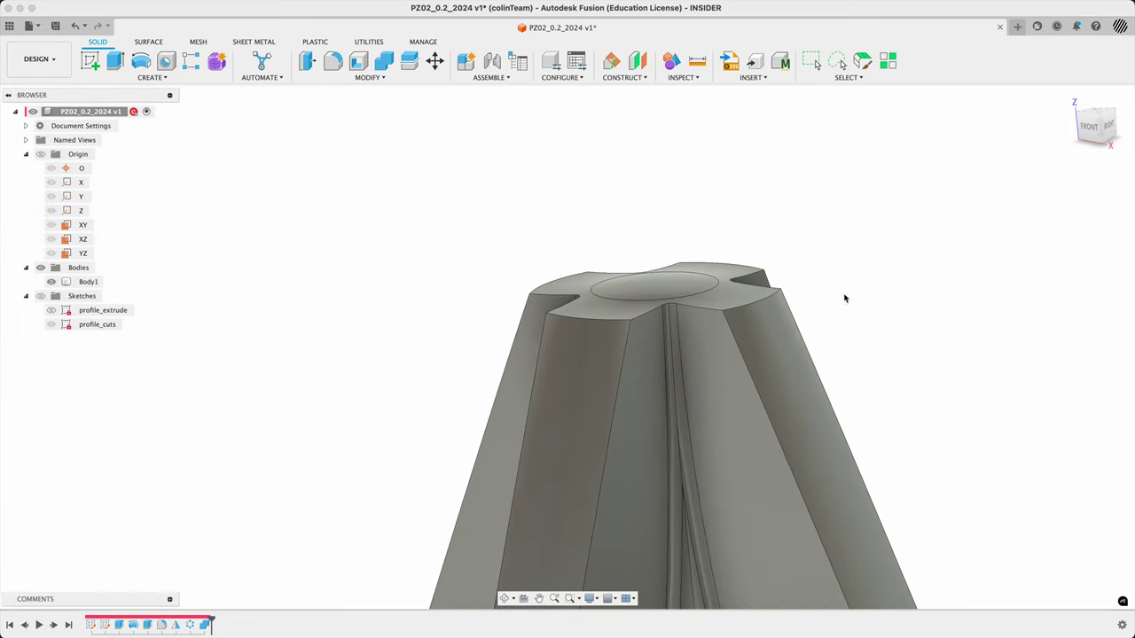
left_click(1097, 133)
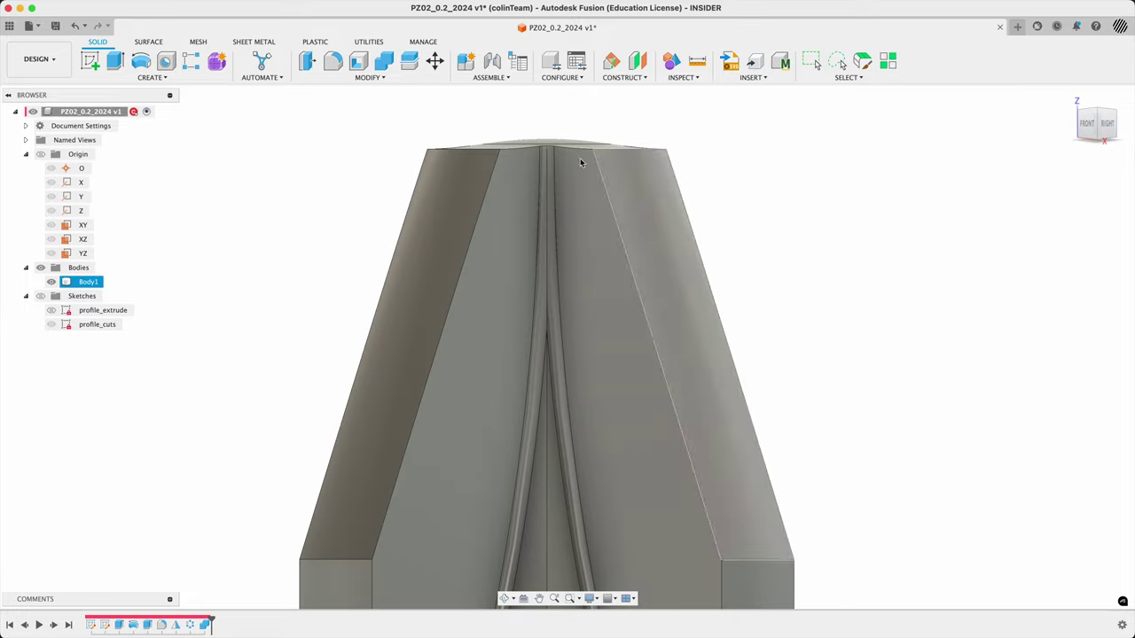
middle_click_drag(773, 171, 777, 213, "shift")
scroll(774, 216, "down", 2)
scroll(734, 203, "down", 3)
left_click(1071, 99)
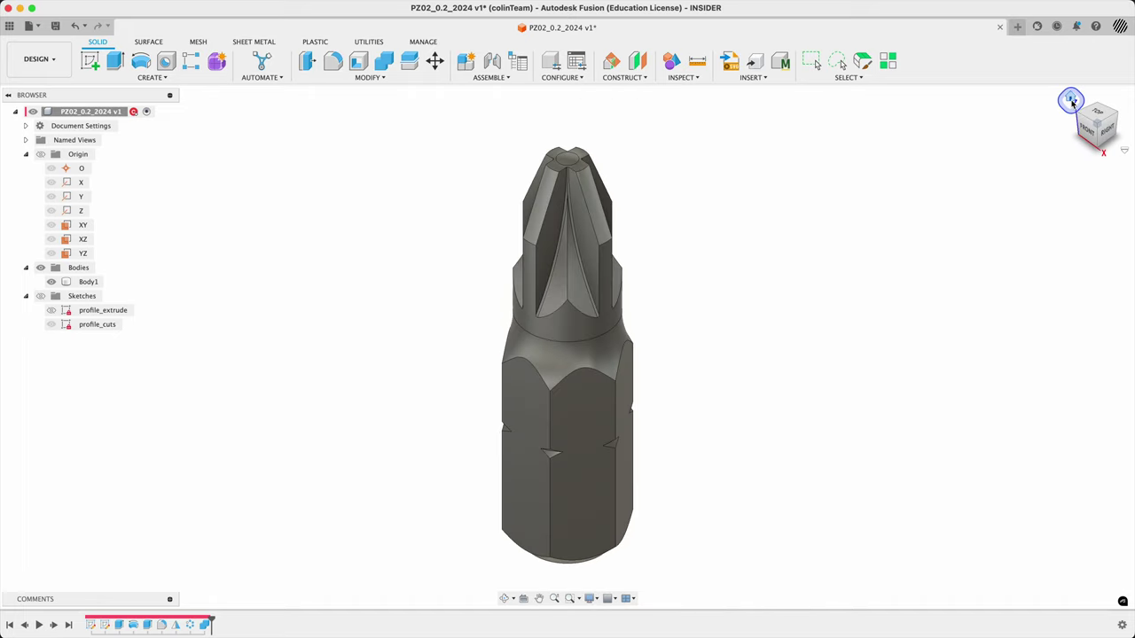
key("Escape")
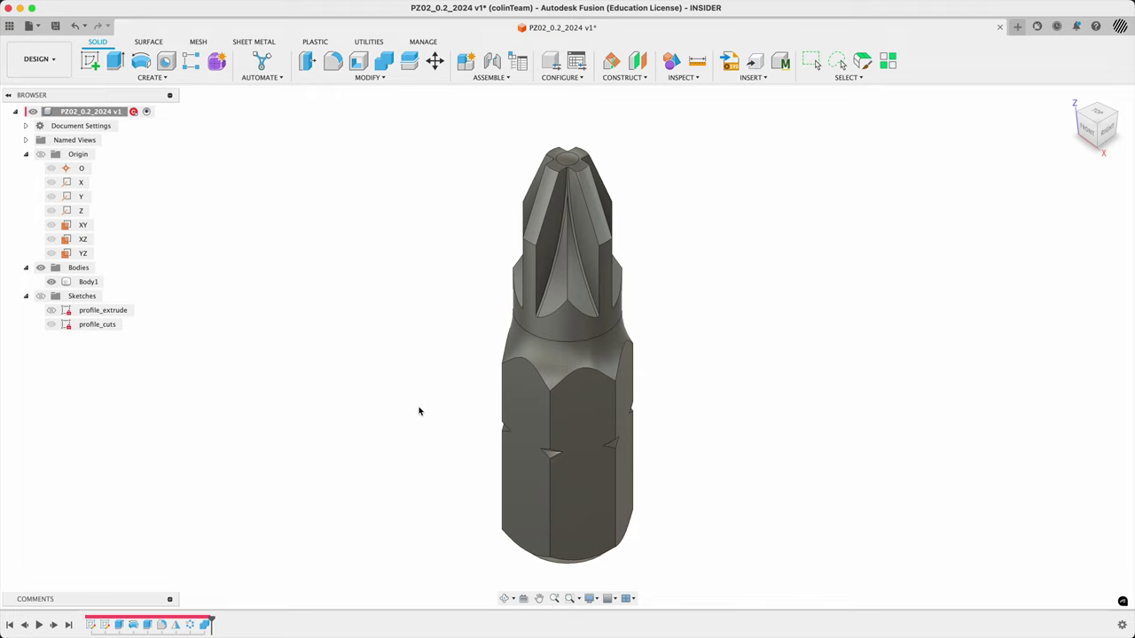